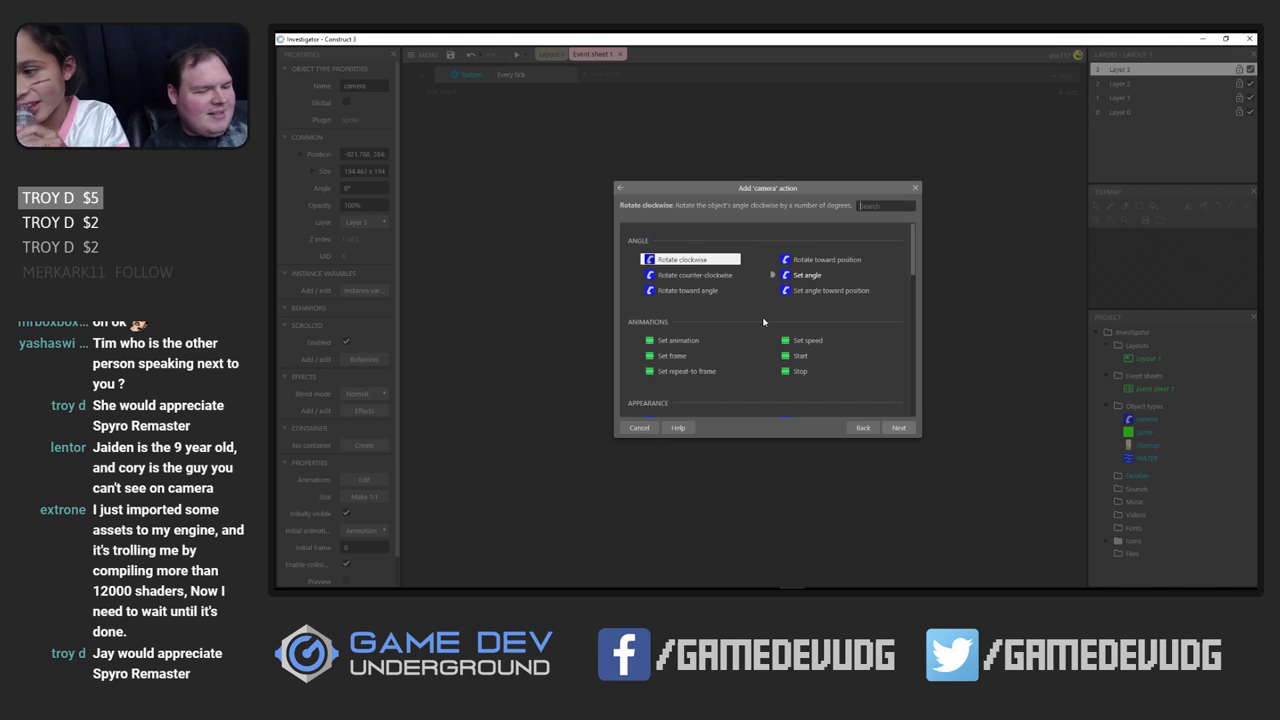
Add a camera action to the Every tick event that sets its position to another object, Sprite, at image point 0
type("set")
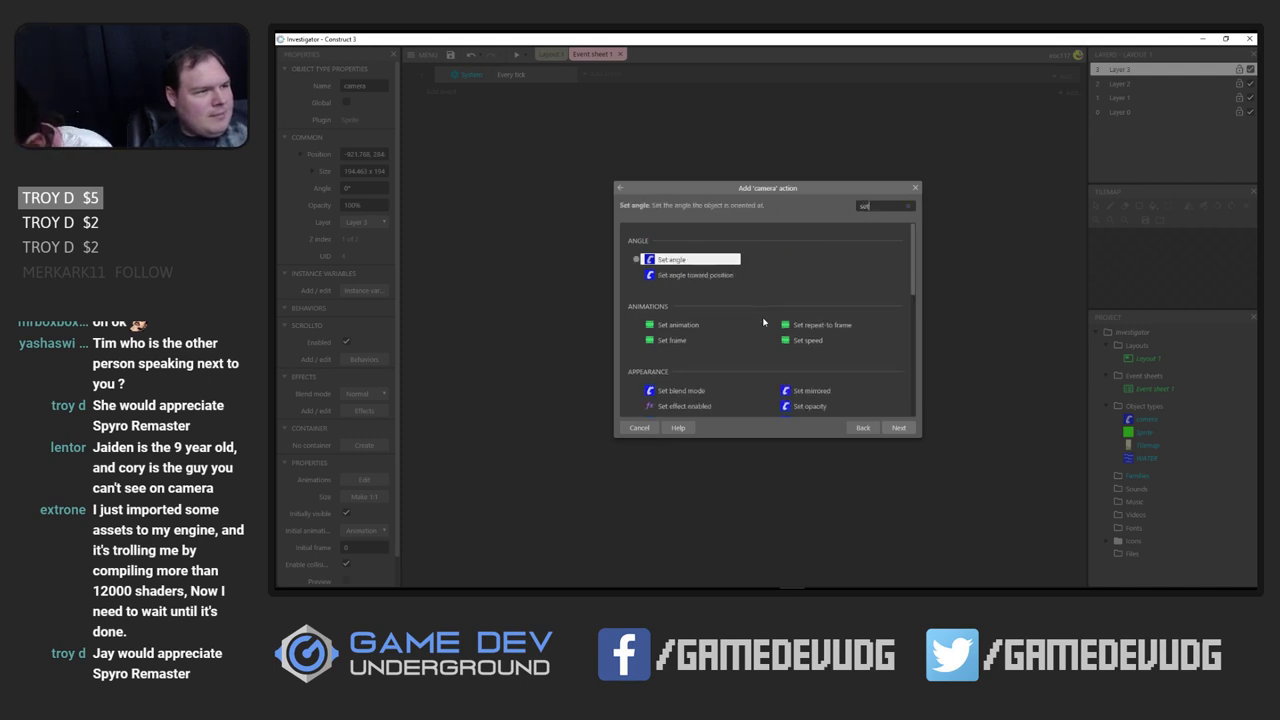
type(" pos")
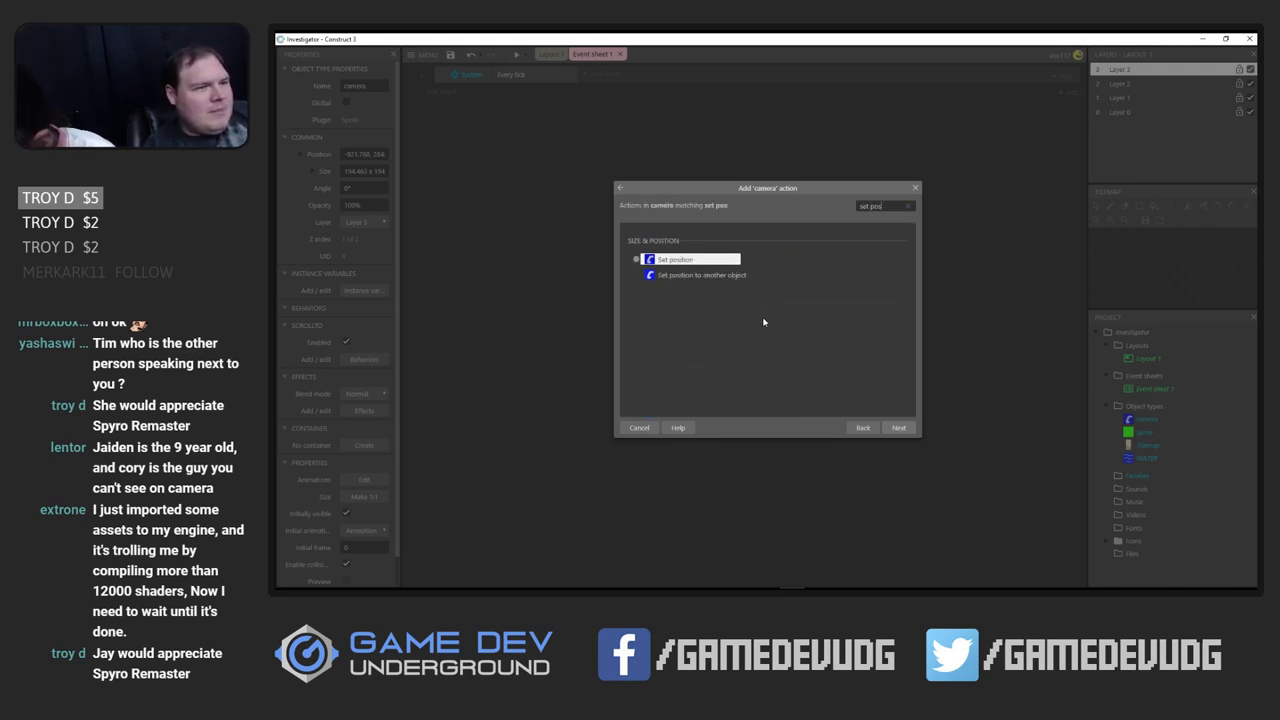
double_click(685, 276)
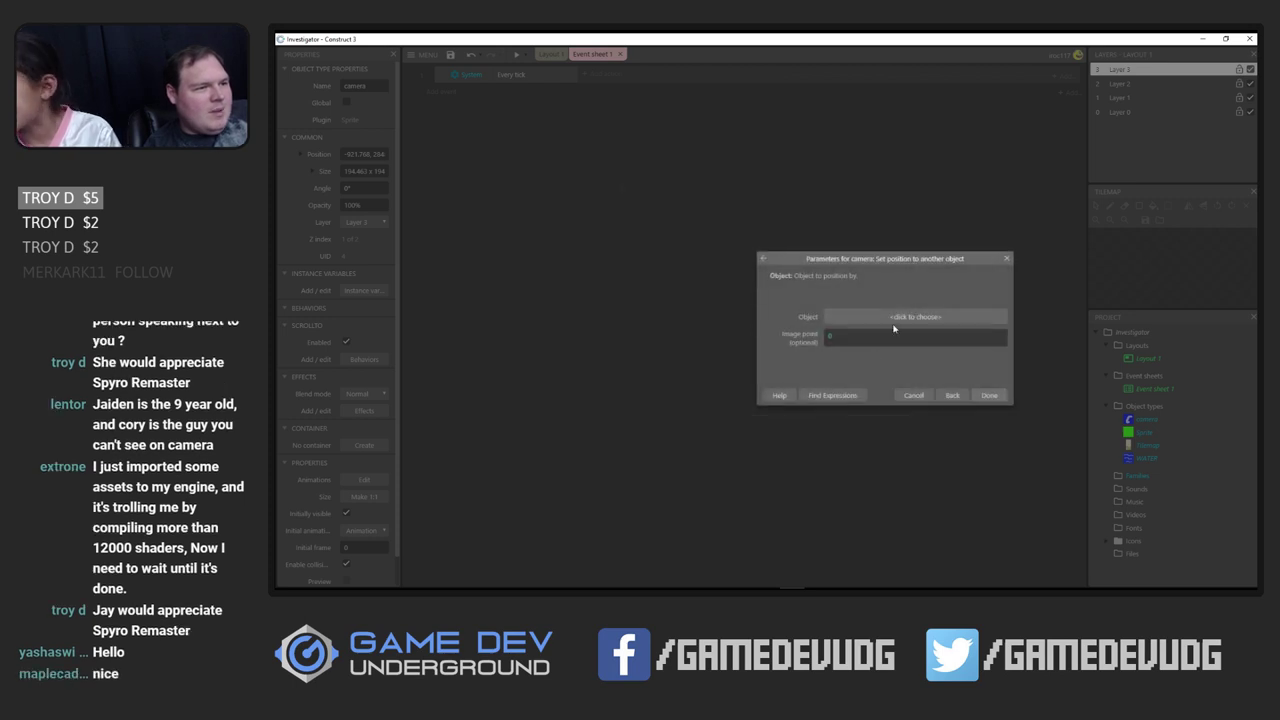
left_click(836, 317)
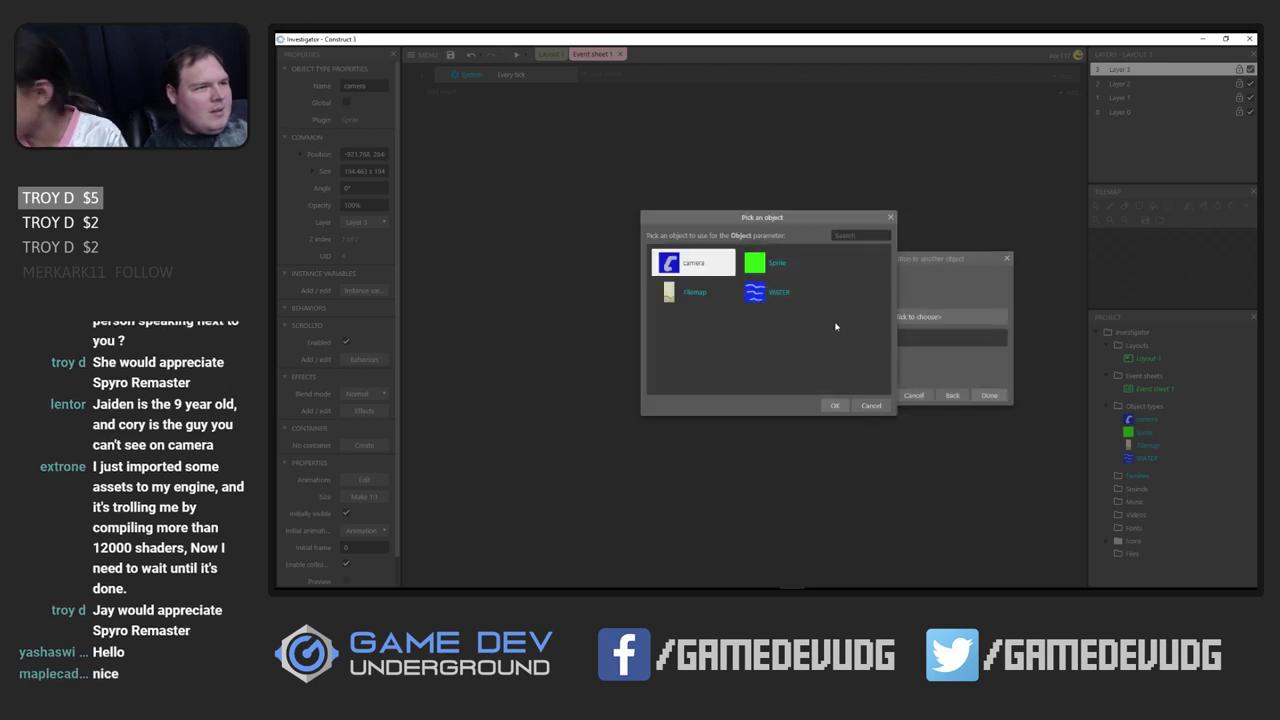
double_click(770, 263)
left_click(989, 396)
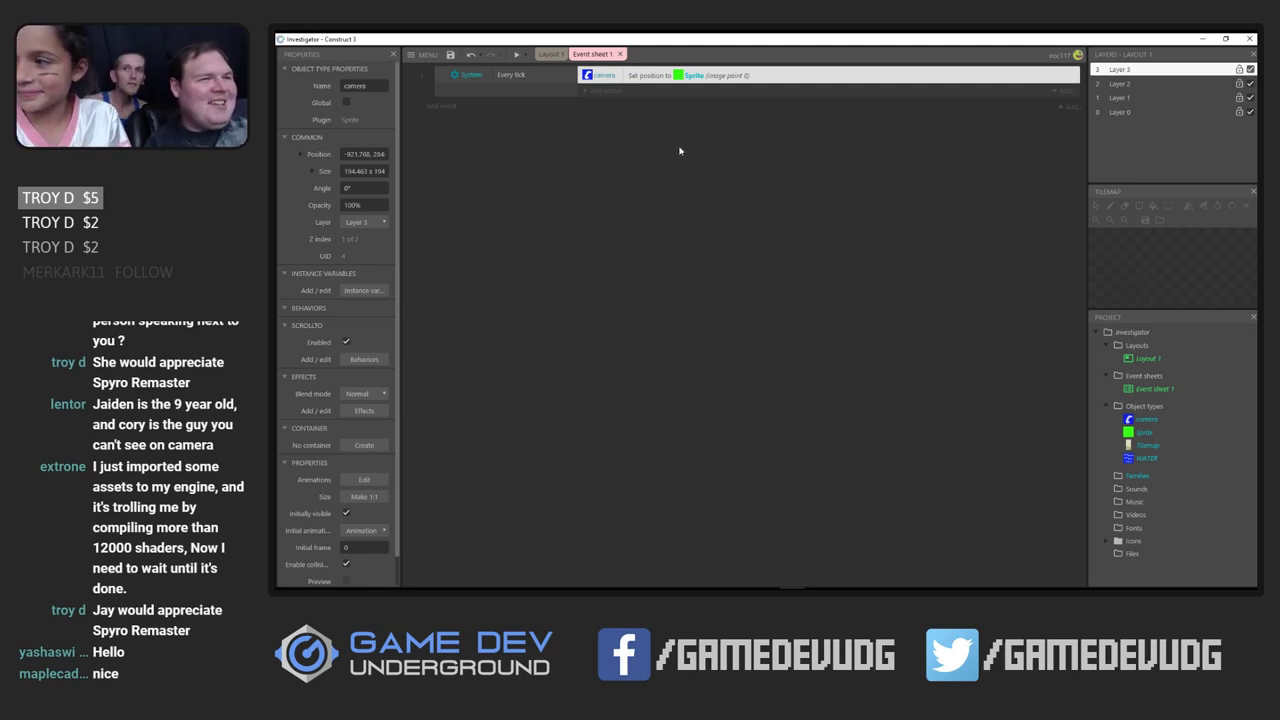
Add a new event with the System condition On start of layout
left_click(467, 112)
double_click(651, 236)
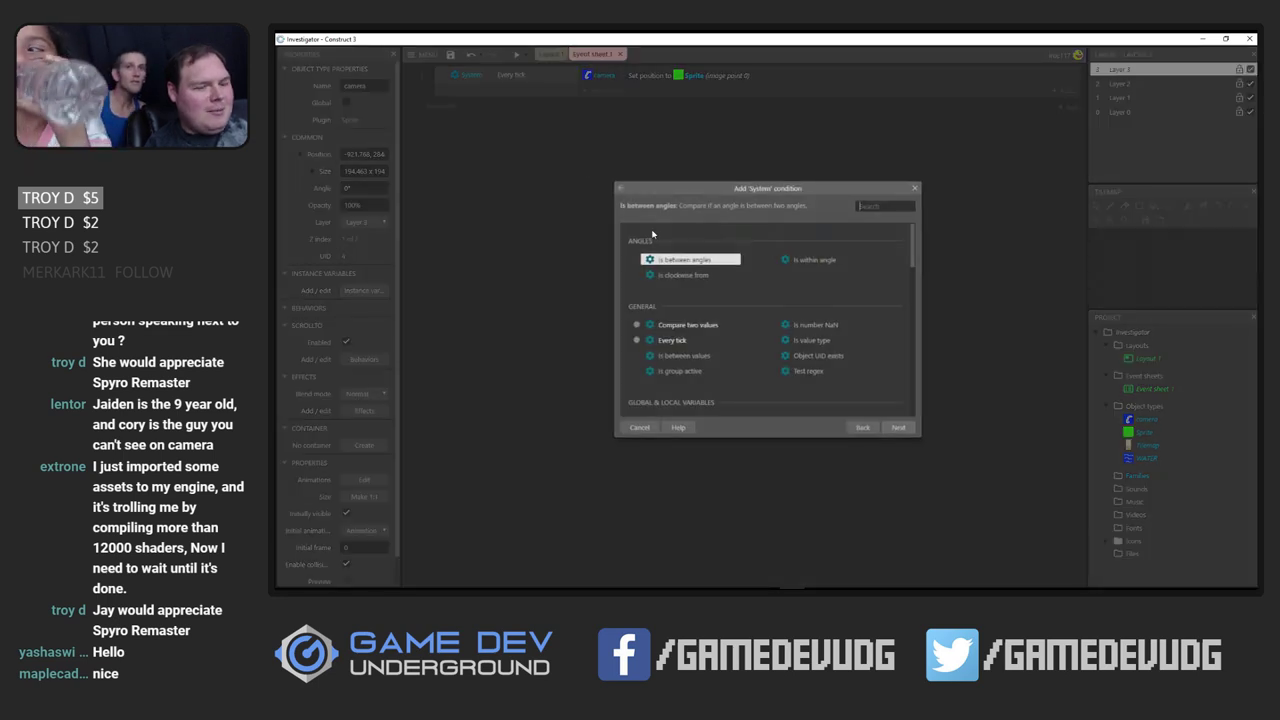
type("star")
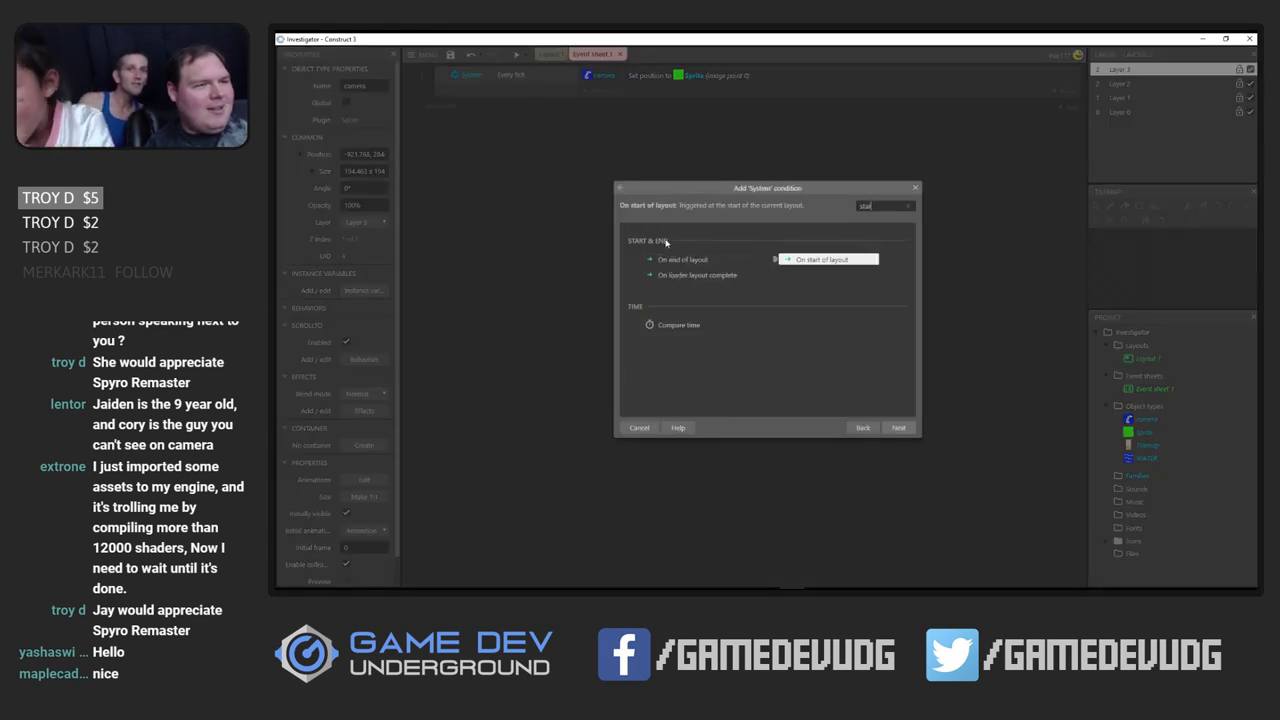
double_click(815, 260)
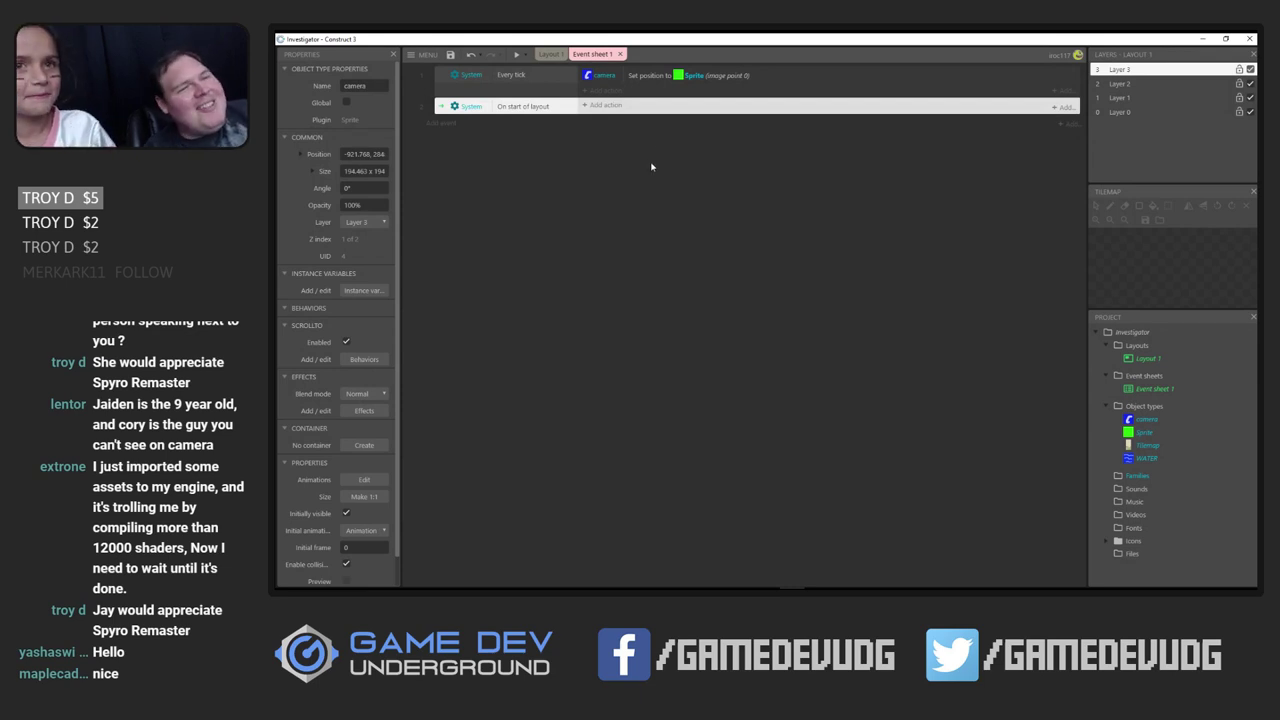
Give the On start of layout event a camera Set visible action set to Invisible, and move that event above Every tick
left_click(603, 110)
double_click(689, 238)
type("set v")
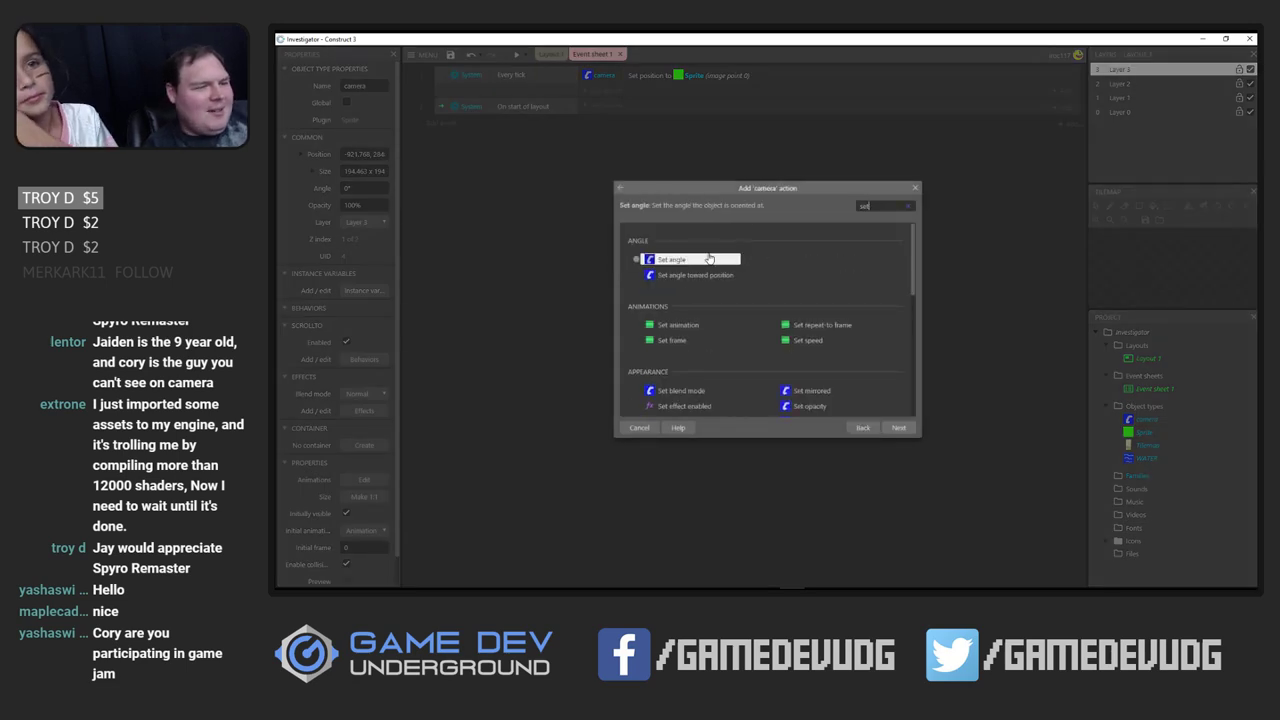
double_click(708, 259)
left_click(900, 315)
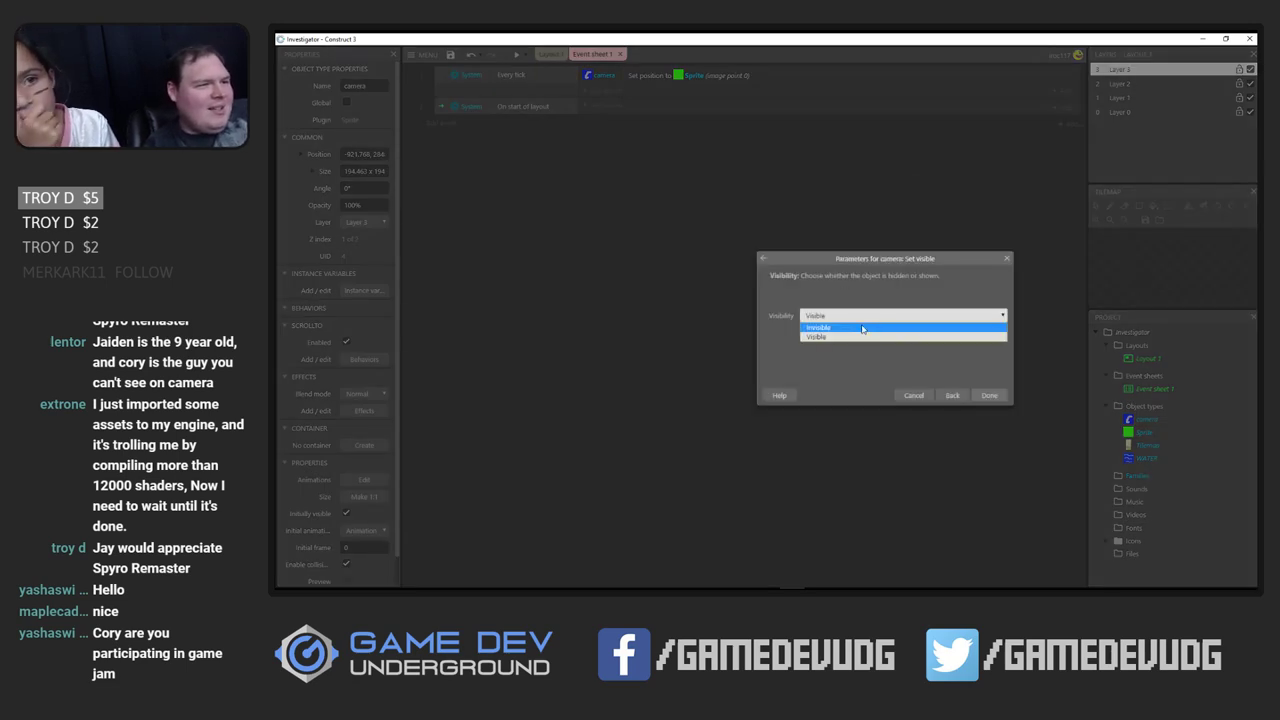
left_click(880, 334)
left_click(987, 394)
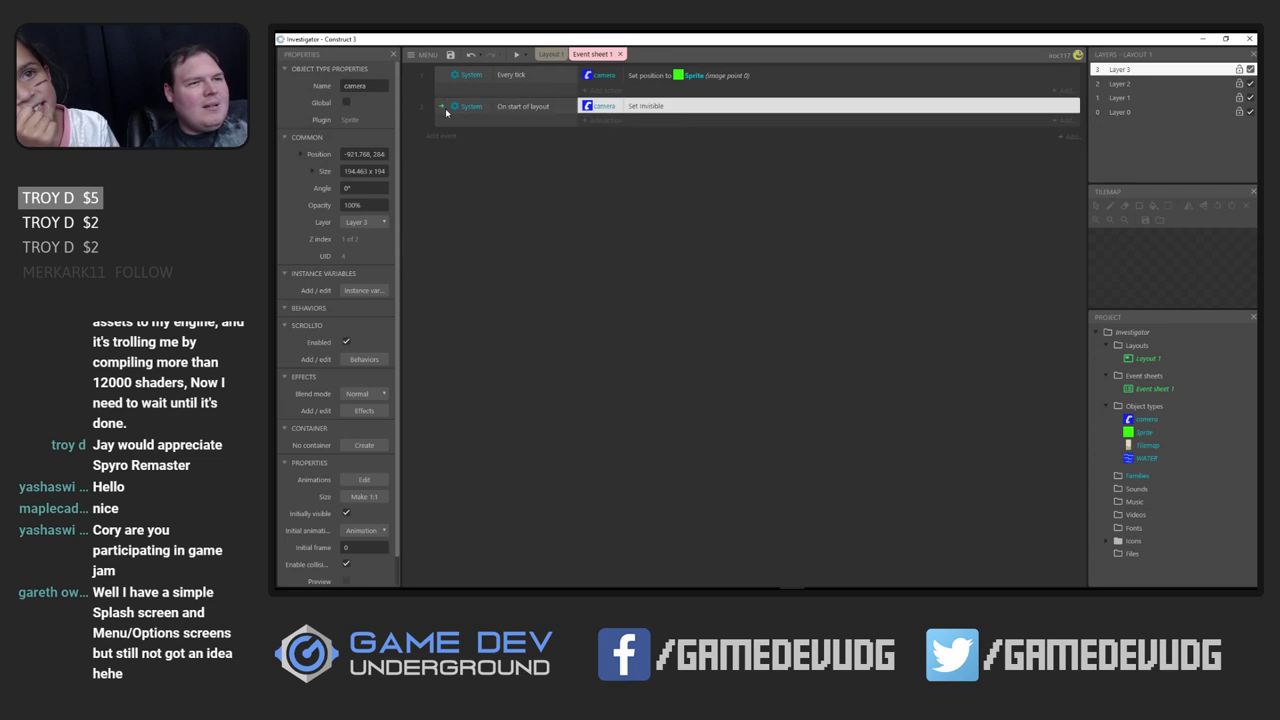
left_click_drag(446, 112, 445, 75)
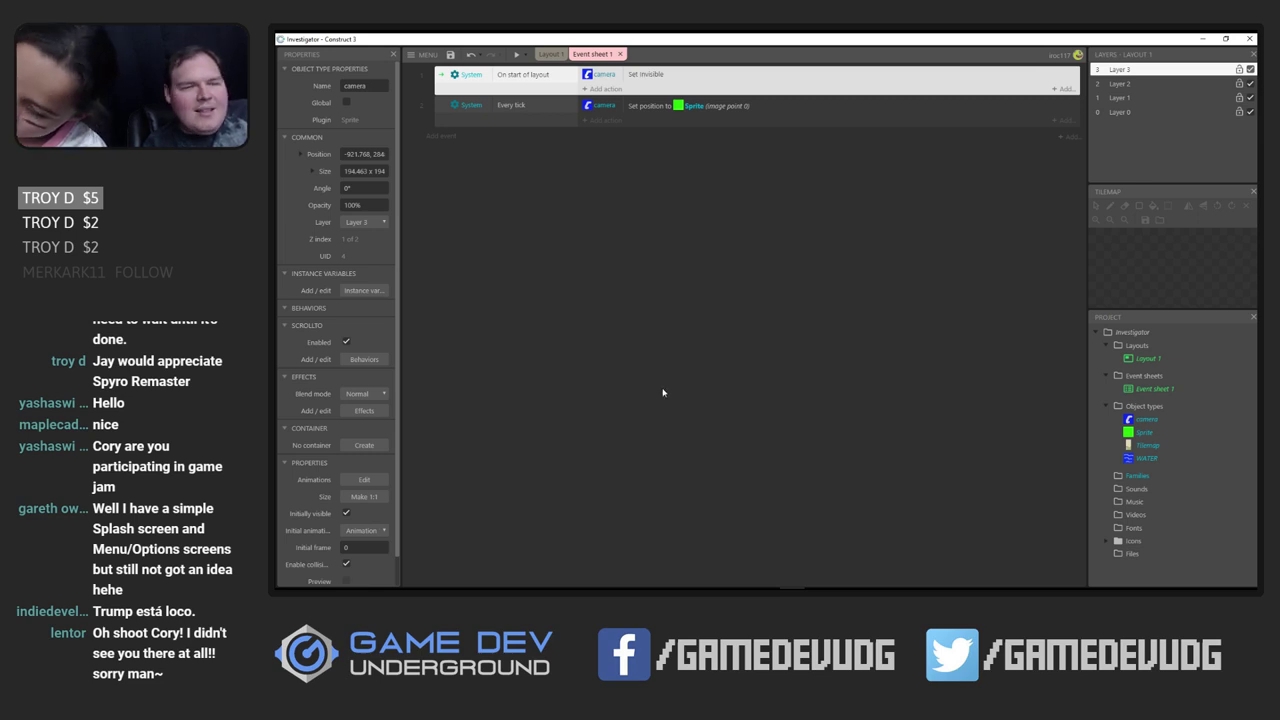
Preview Layout 1 to check how the camera follows the green sprite
left_click(550, 55)
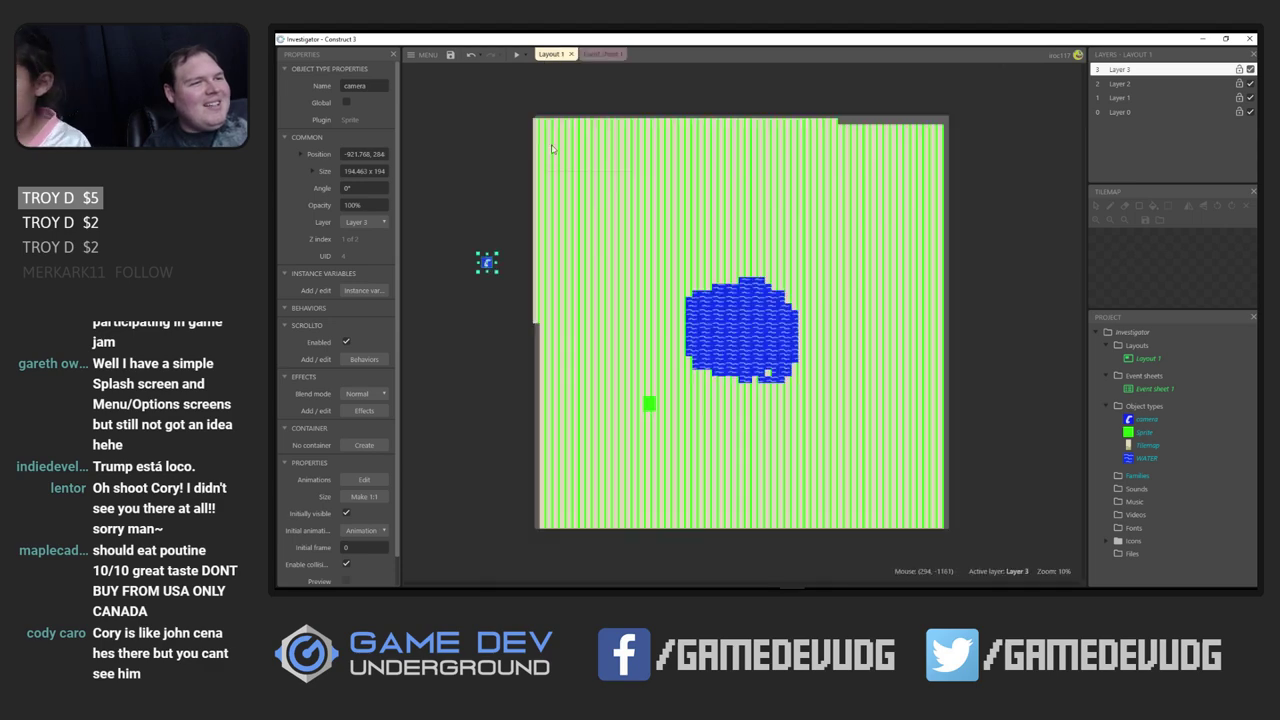
left_click(516, 54)
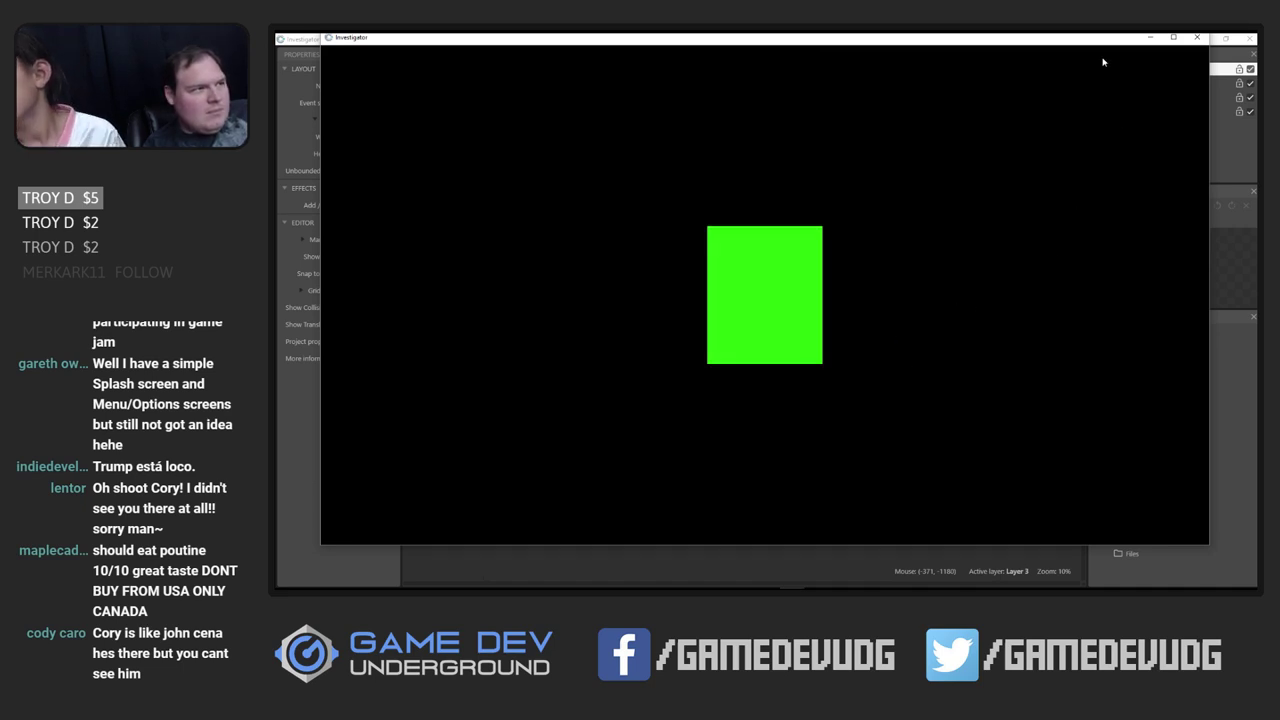
left_click(1150, 38)
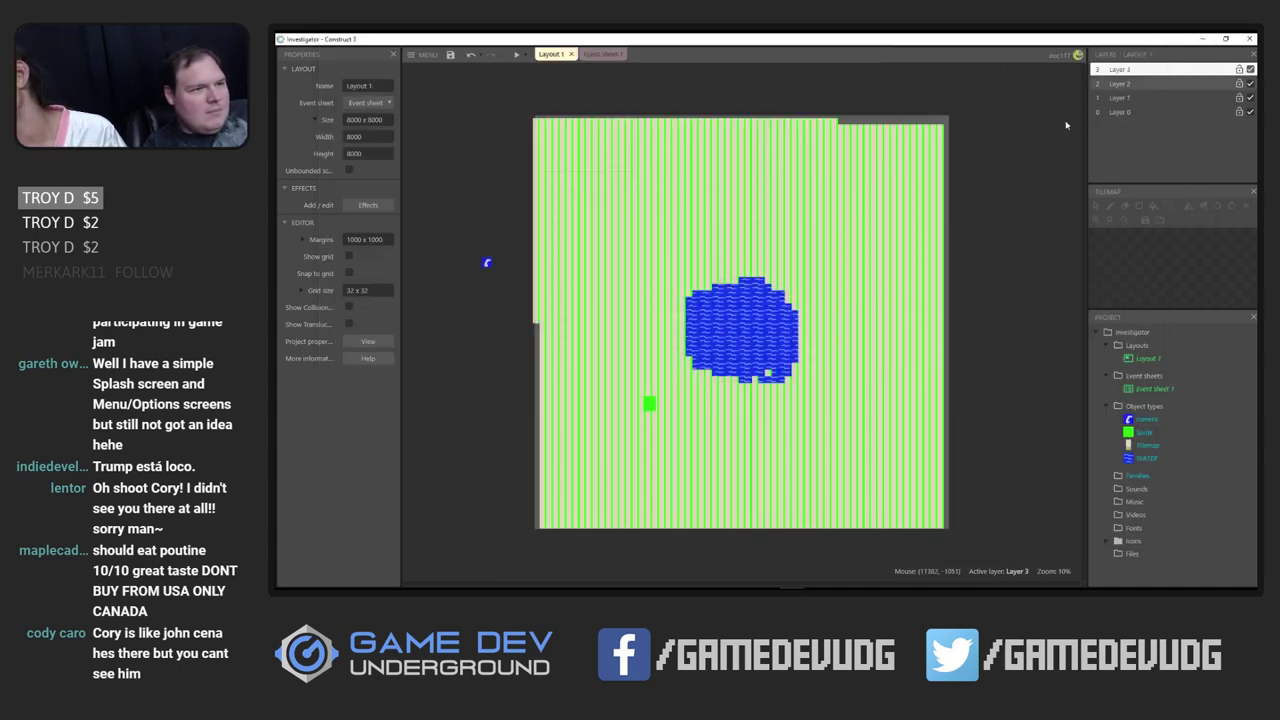
Shrink the green sprite to about 133 x 159 and place it at about 1987, 5135 on the layout
left_click(650, 403)
scroll(556, 399, "up", 3)
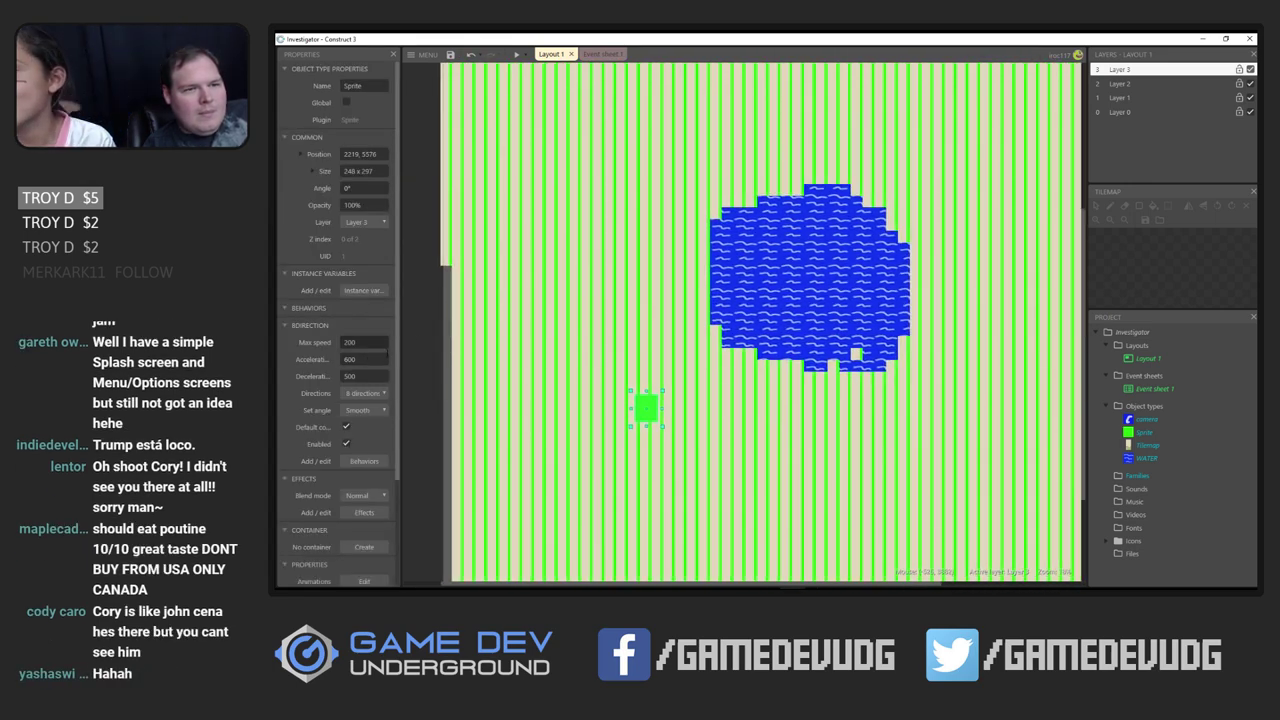
left_click_drag(664, 390, 624, 371)
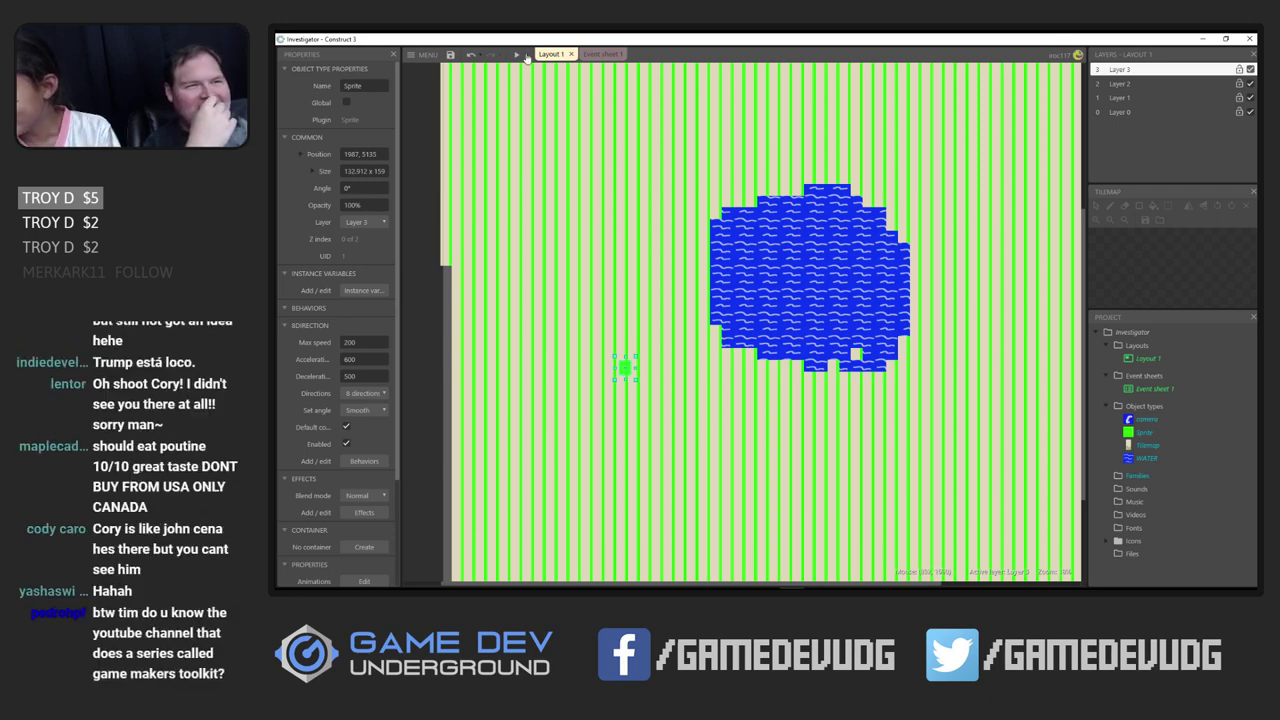
Start saving the project and create a folder named INVESTIGATOR inside the In Progress folder
left_click(451, 55)
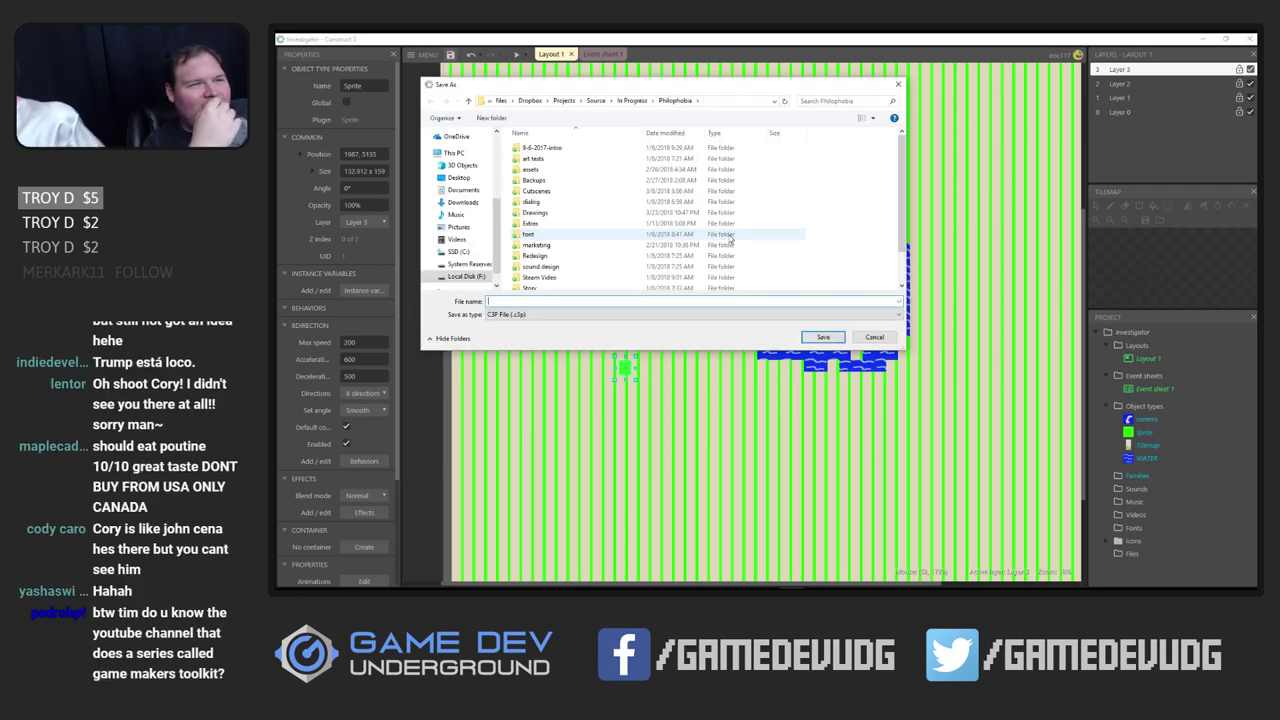
left_click(632, 100)
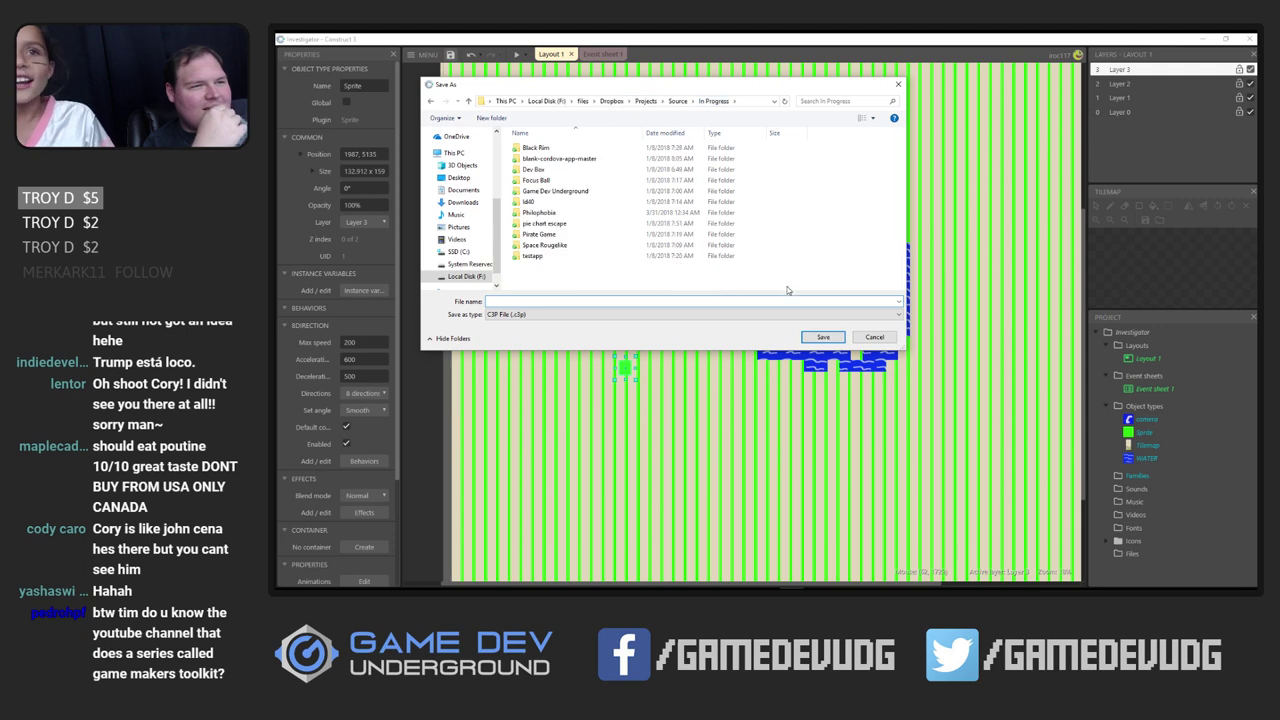
right_click(789, 289)
mouse_move(857, 424)
left_click(935, 420)
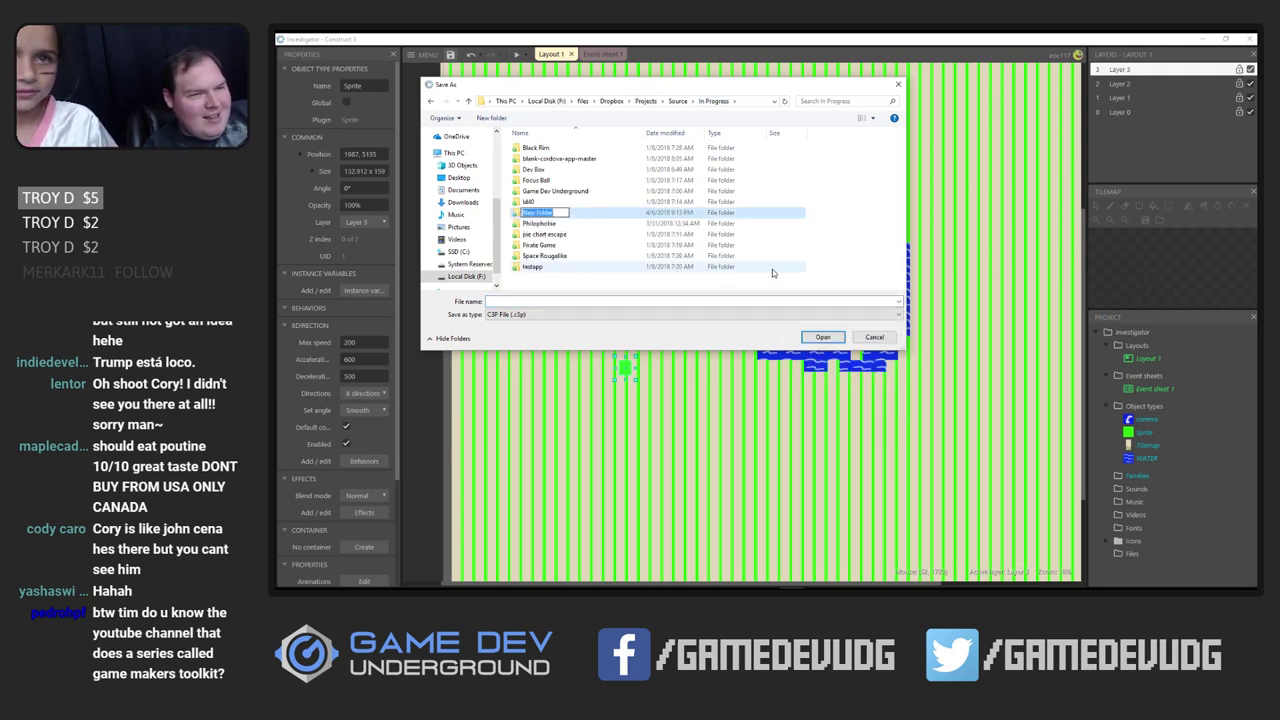
type("INVESTIGATOR")
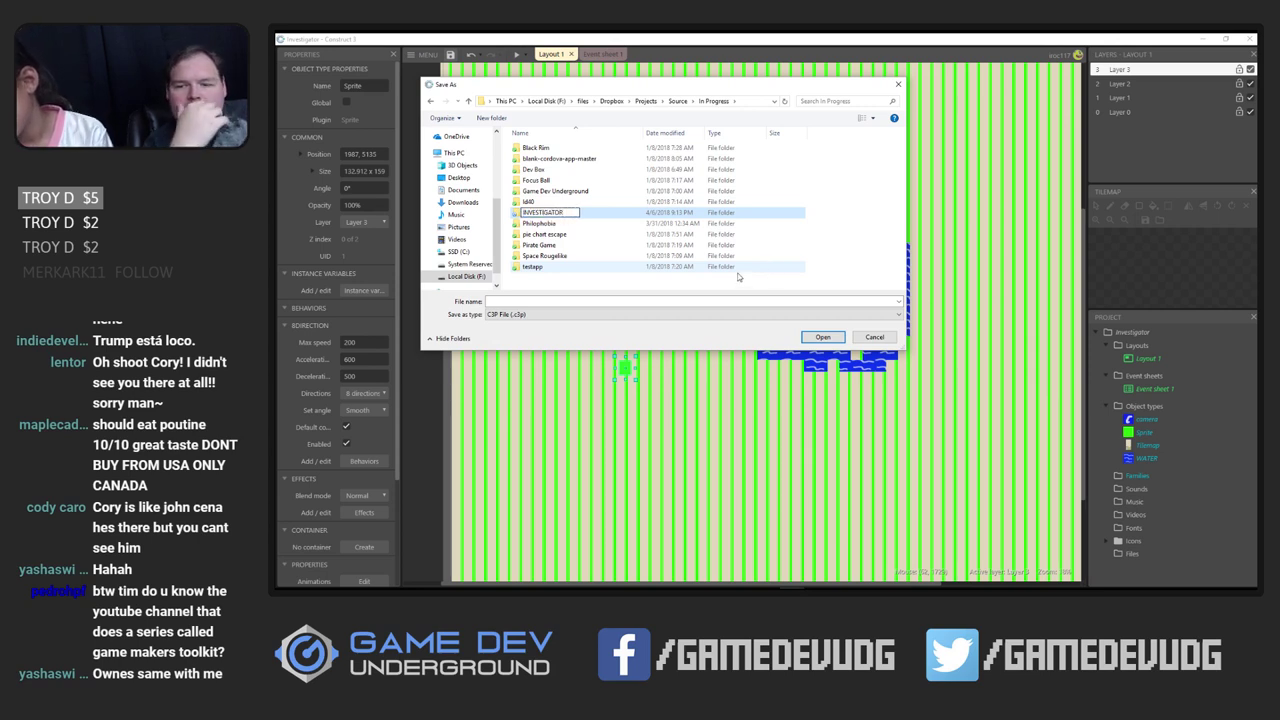
key("Return")
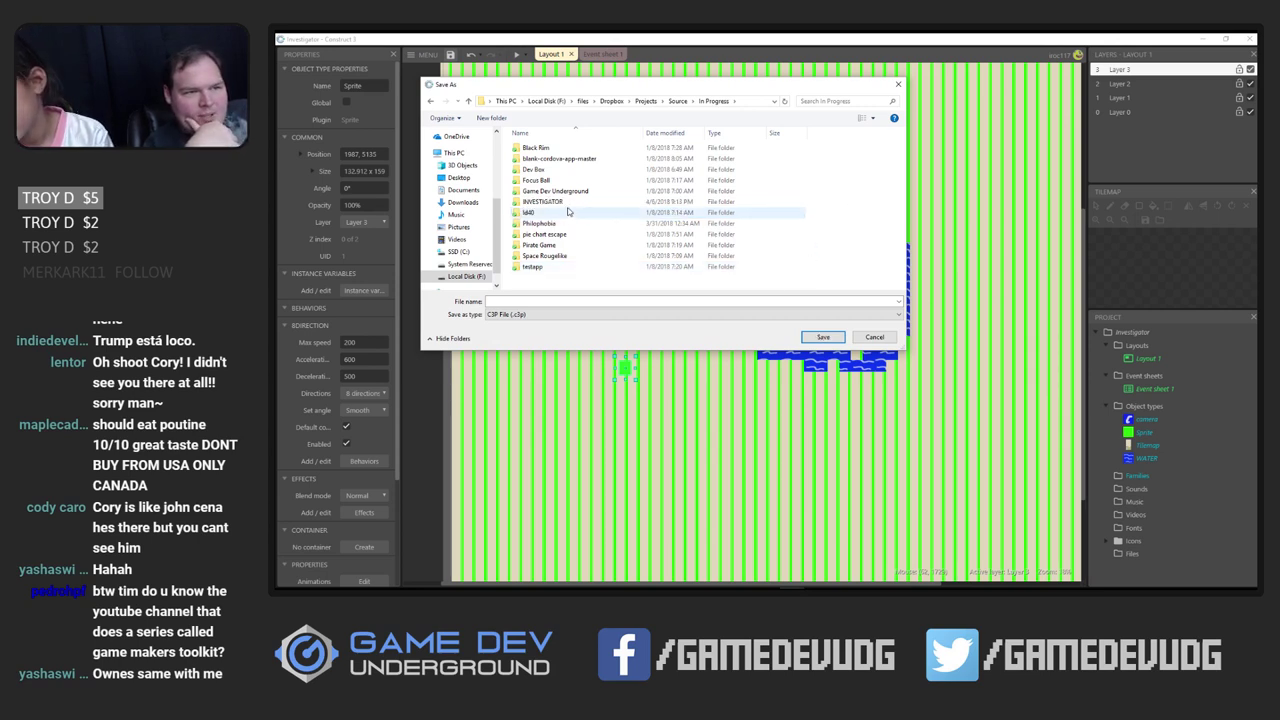
Save the project as investigator in the INVESTIGATOR folder, as a C3P file
double_click(560, 202)
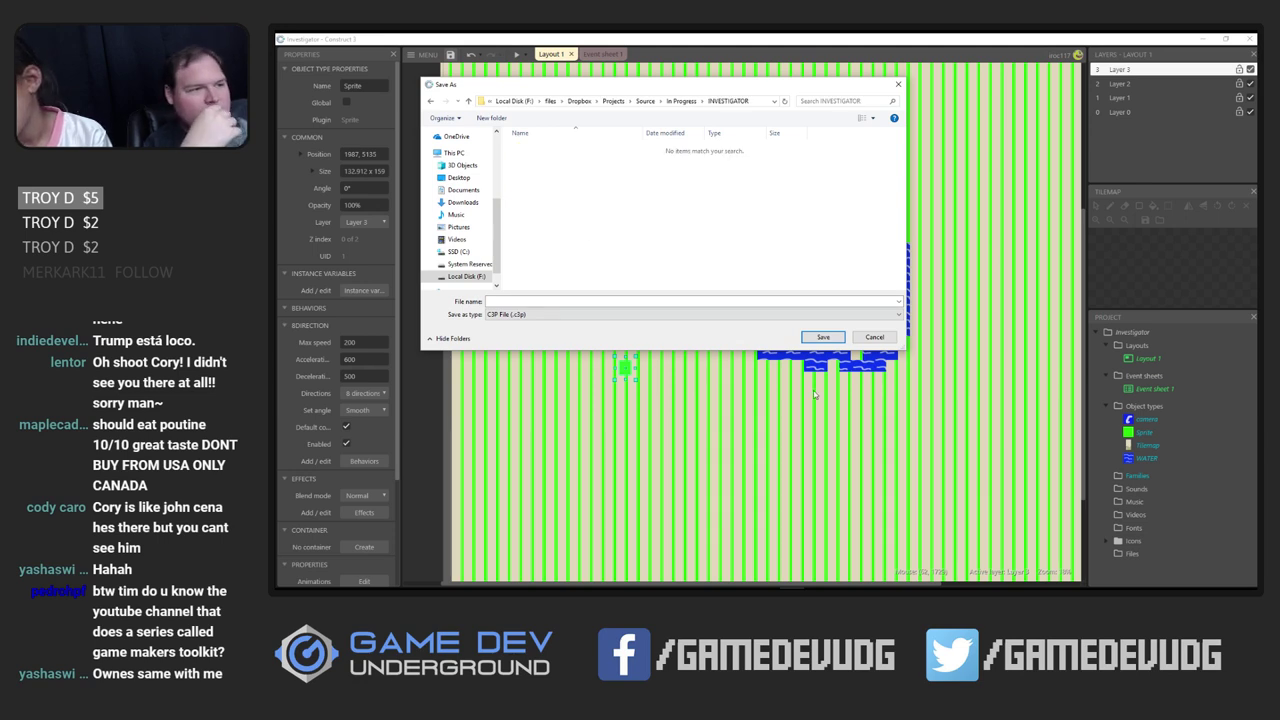
left_click(687, 300)
type("in")
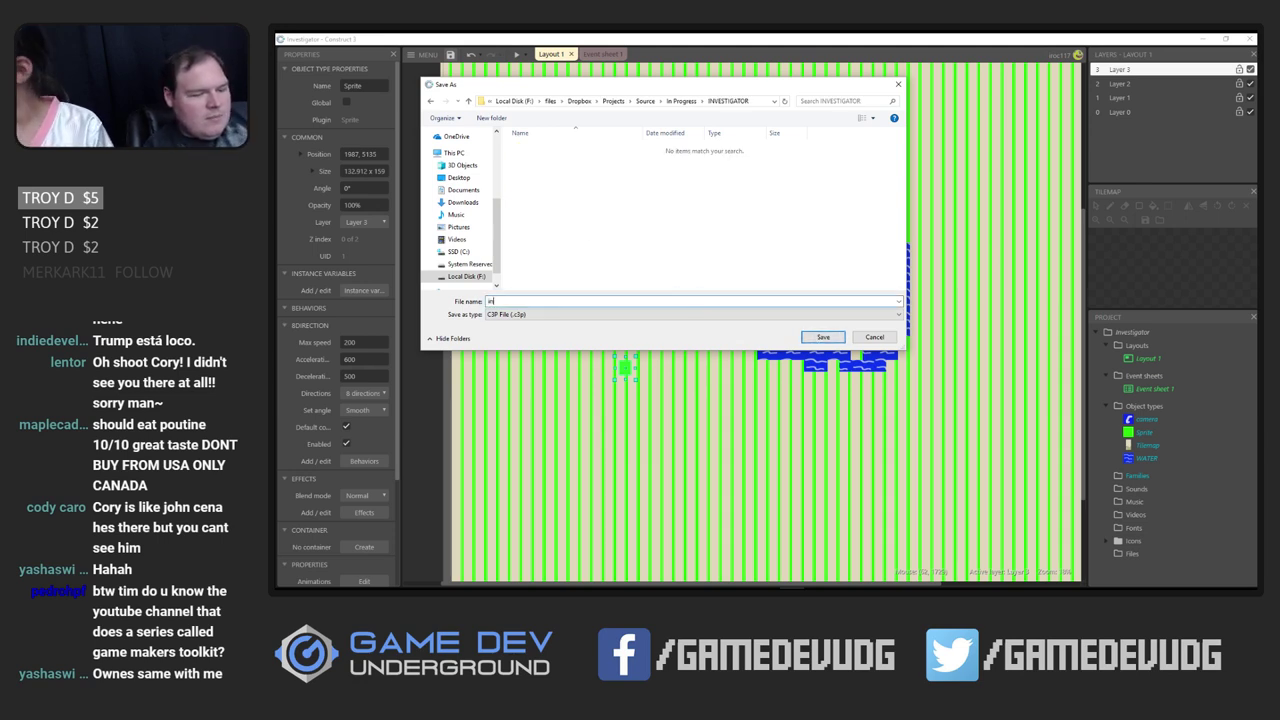
type("vestigator")
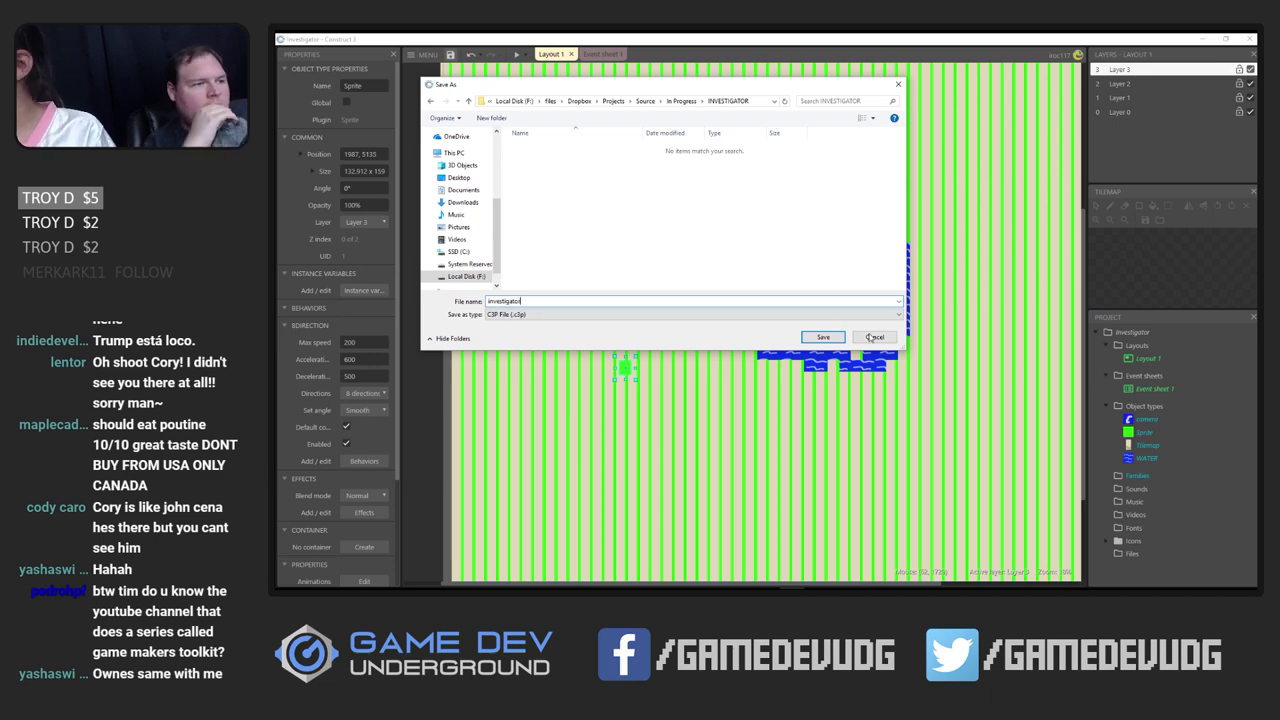
key("Return")
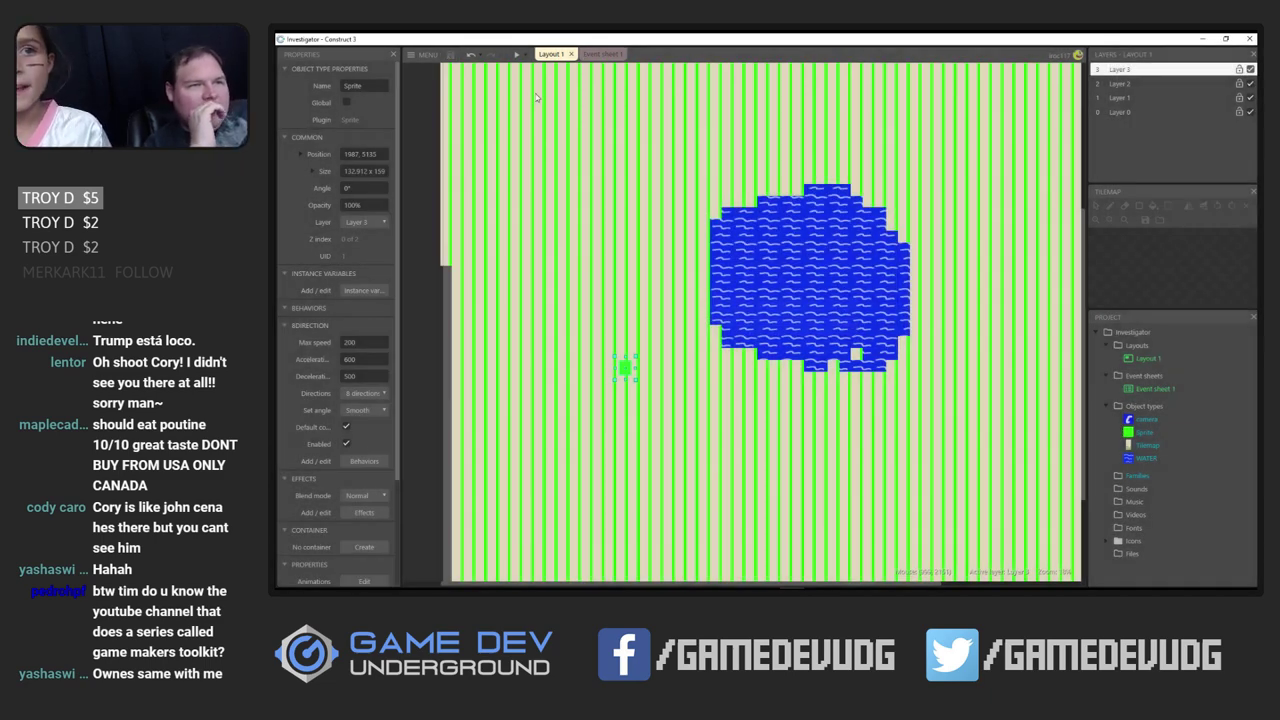
Preview the layout with the resized sprite and review the camera events in the event sheet
left_click(516, 54)
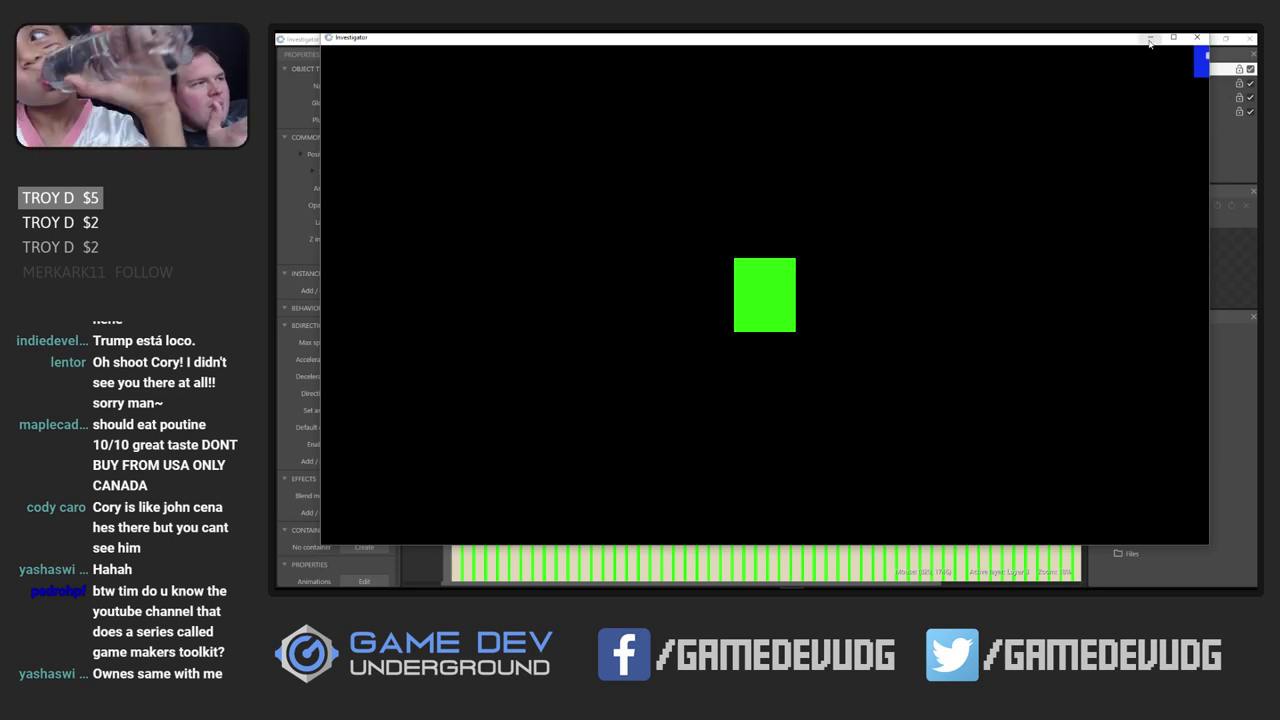
left_click(1197, 37)
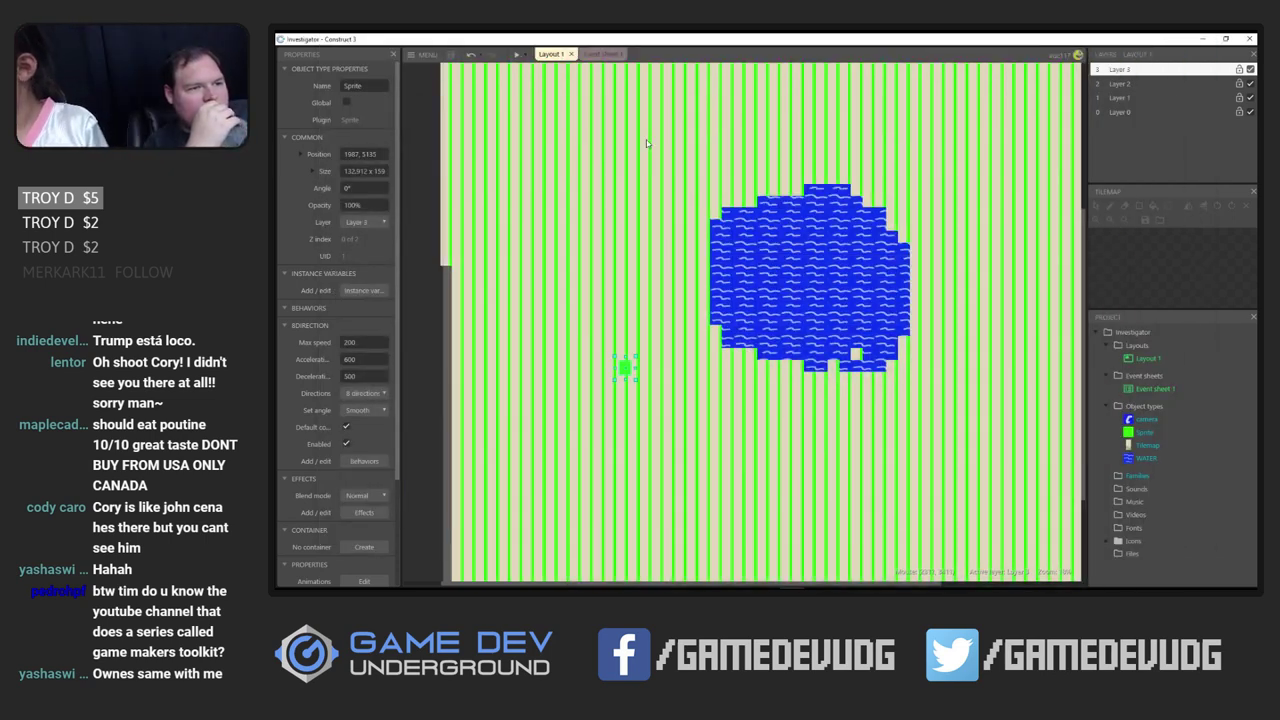
left_click(603, 54)
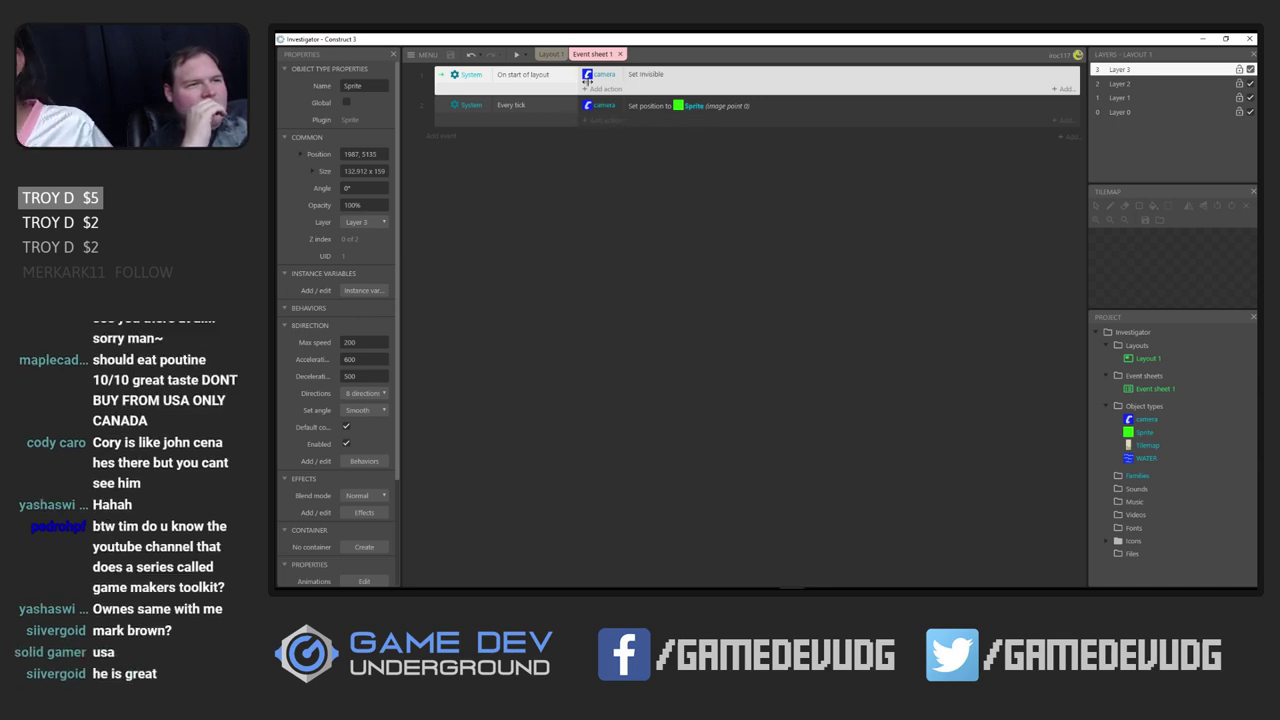
left_click(550, 54)
Move the green sprite to about 1242, 626 near the layout's upper-left corner and preview the layout
left_click_drag(626, 366, 572, 148)
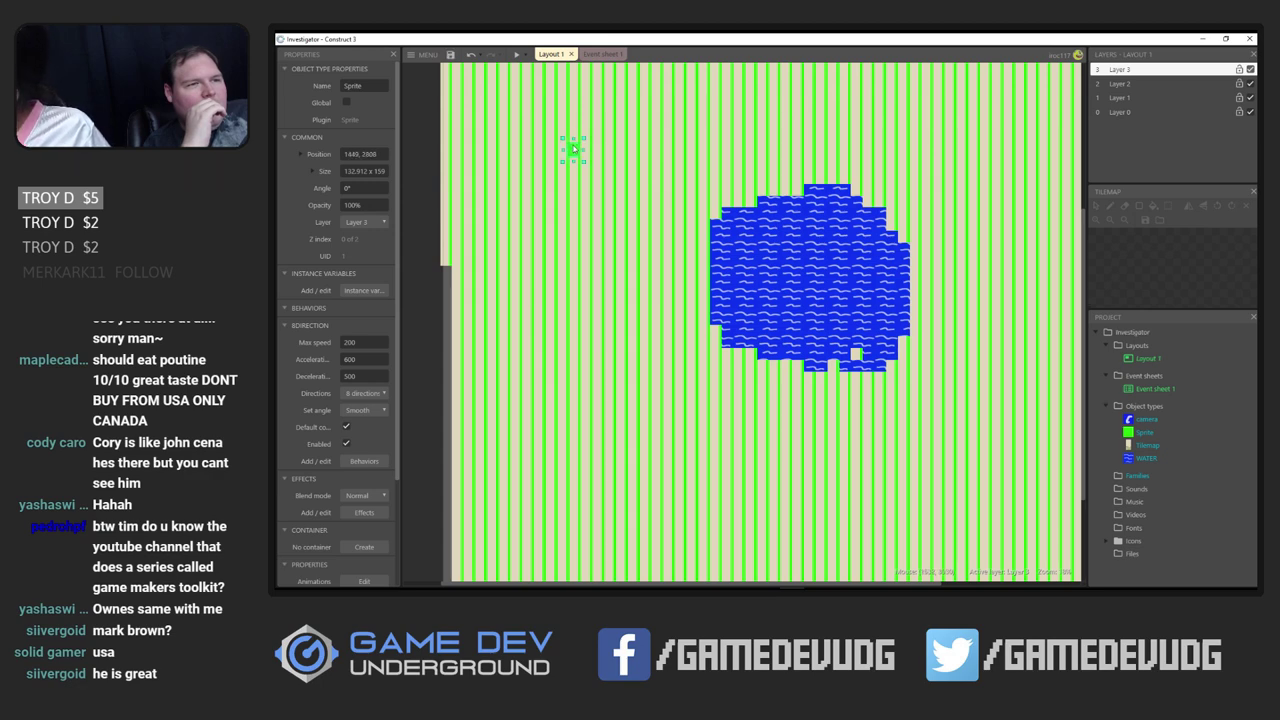
scroll(586, 228, "up", 3)
left_click_drag(569, 400, 556, 210)
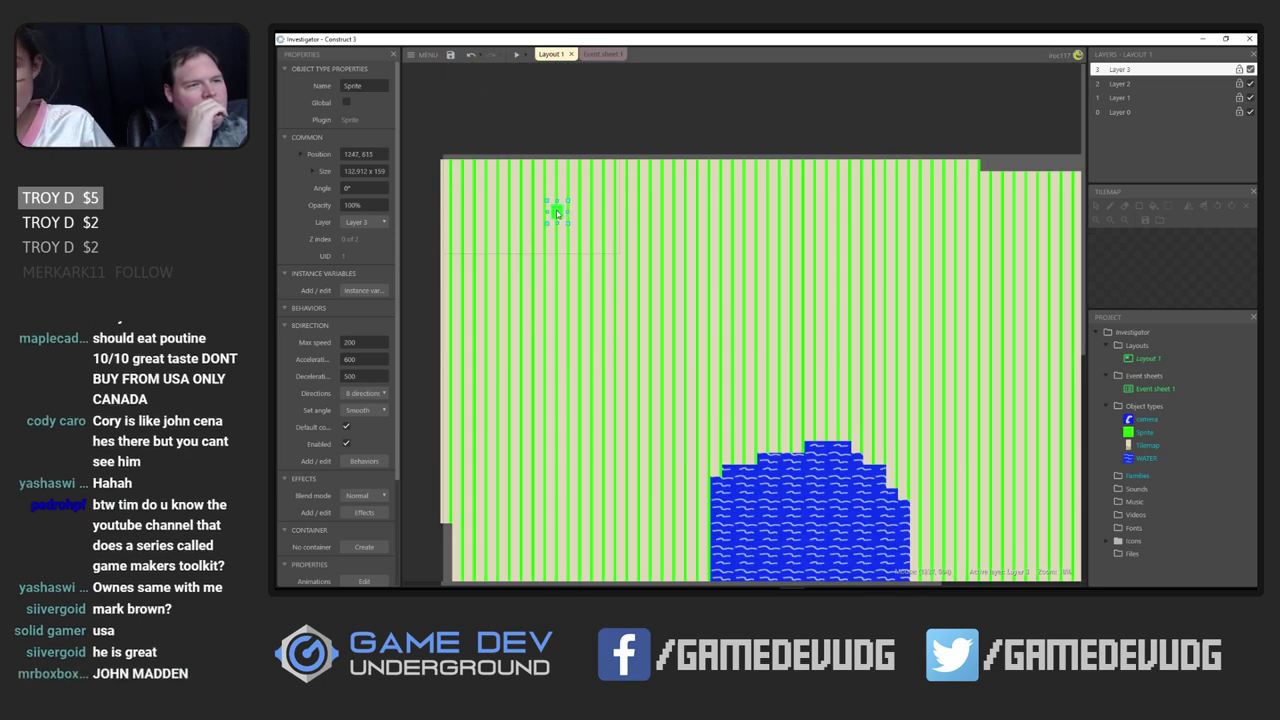
left_click(516, 54)
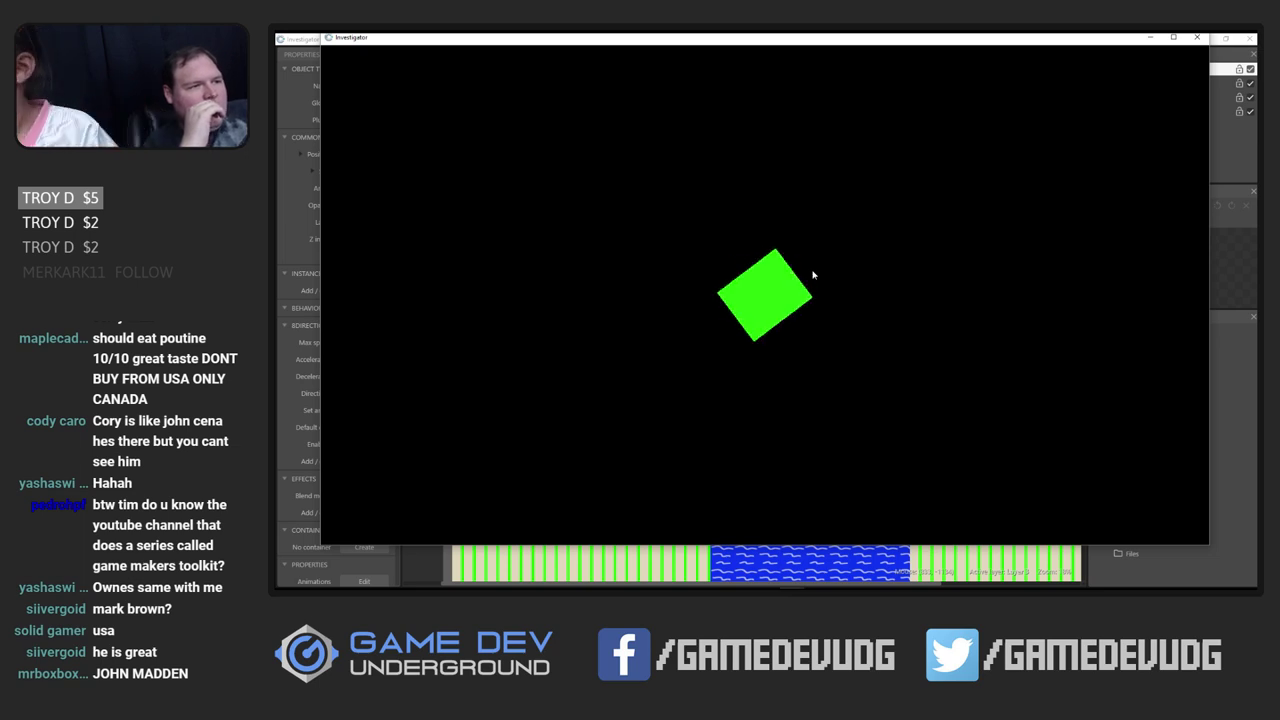
key("alt+F4")
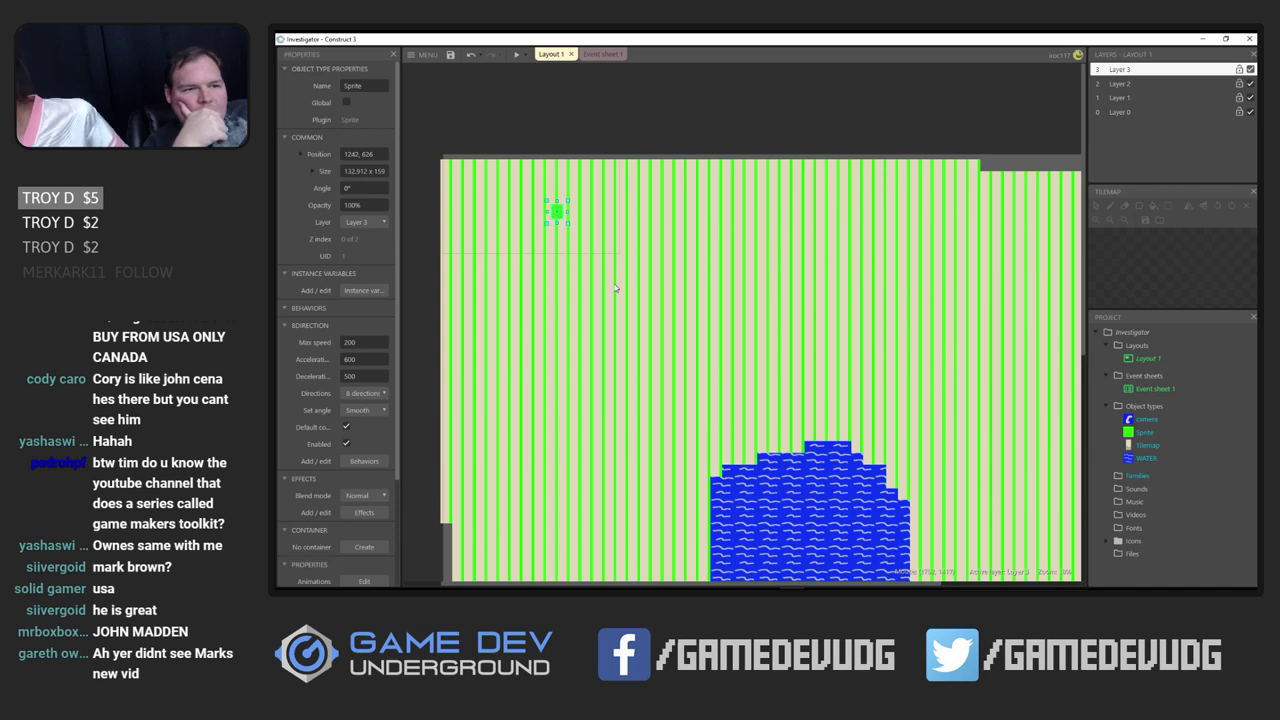
Move the camera sprite to about -478, 697, just outside the layout's left edge and level with the green sprite
scroll(615, 288, "down", 3)
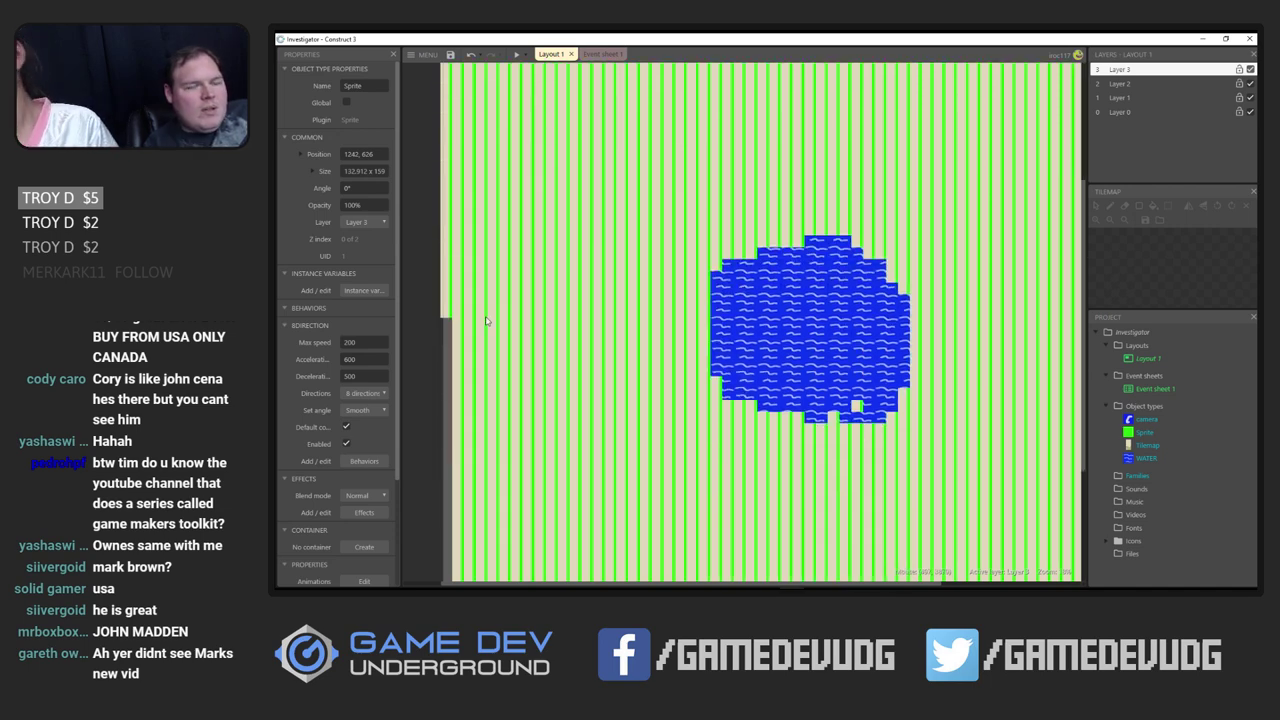
scroll(446, 289, "down", 2, "ctrl")
left_click_drag(434, 244, 461, 110)
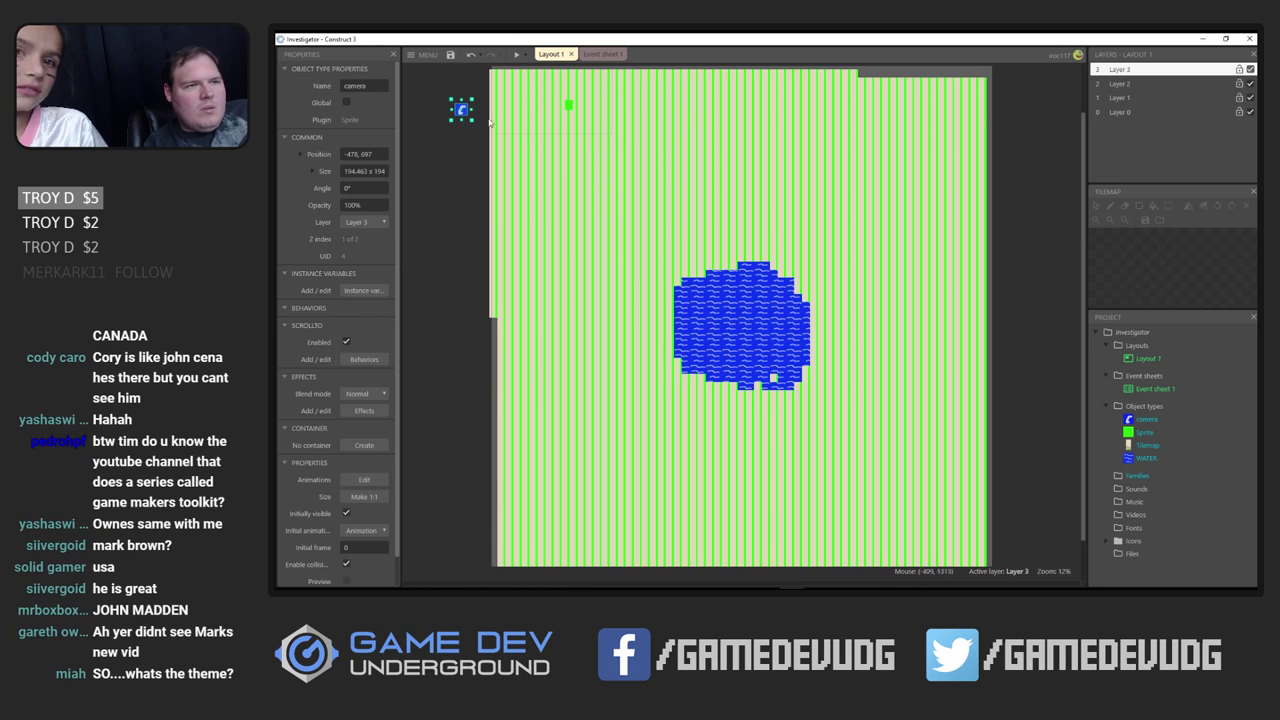
Rename the green sprite in the layout to player
left_click(596, 55)
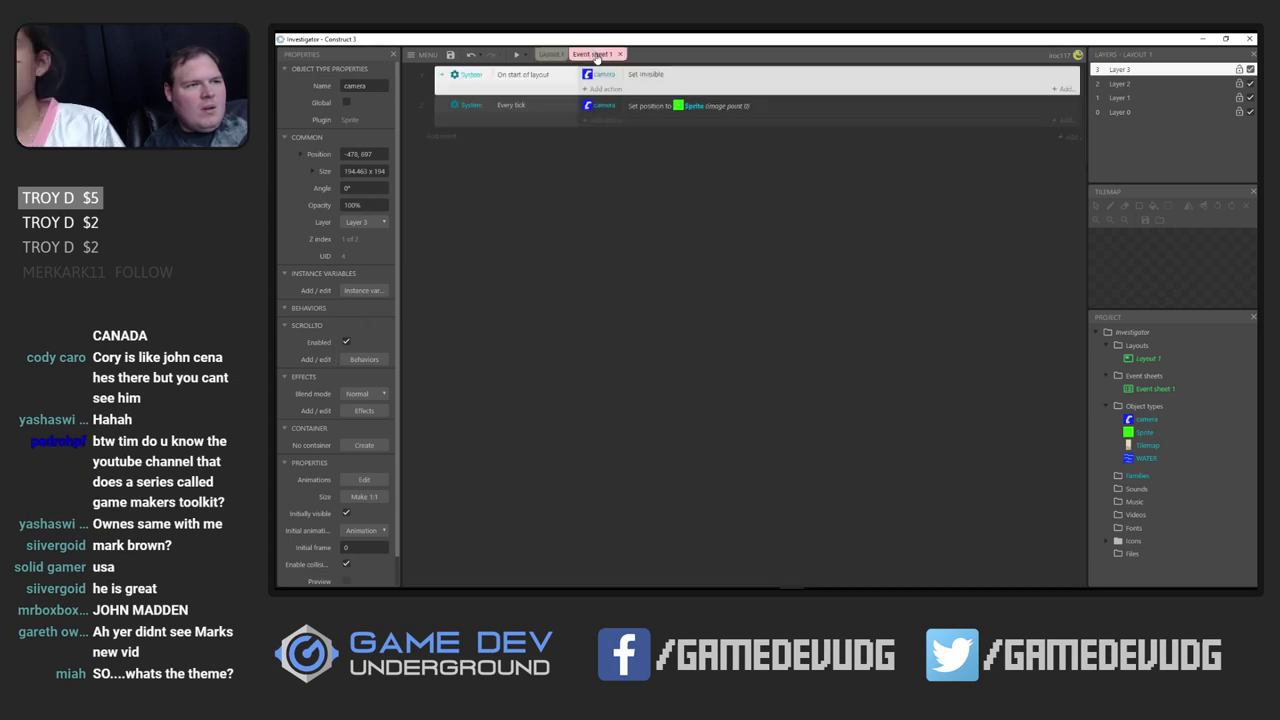
left_click(550, 54)
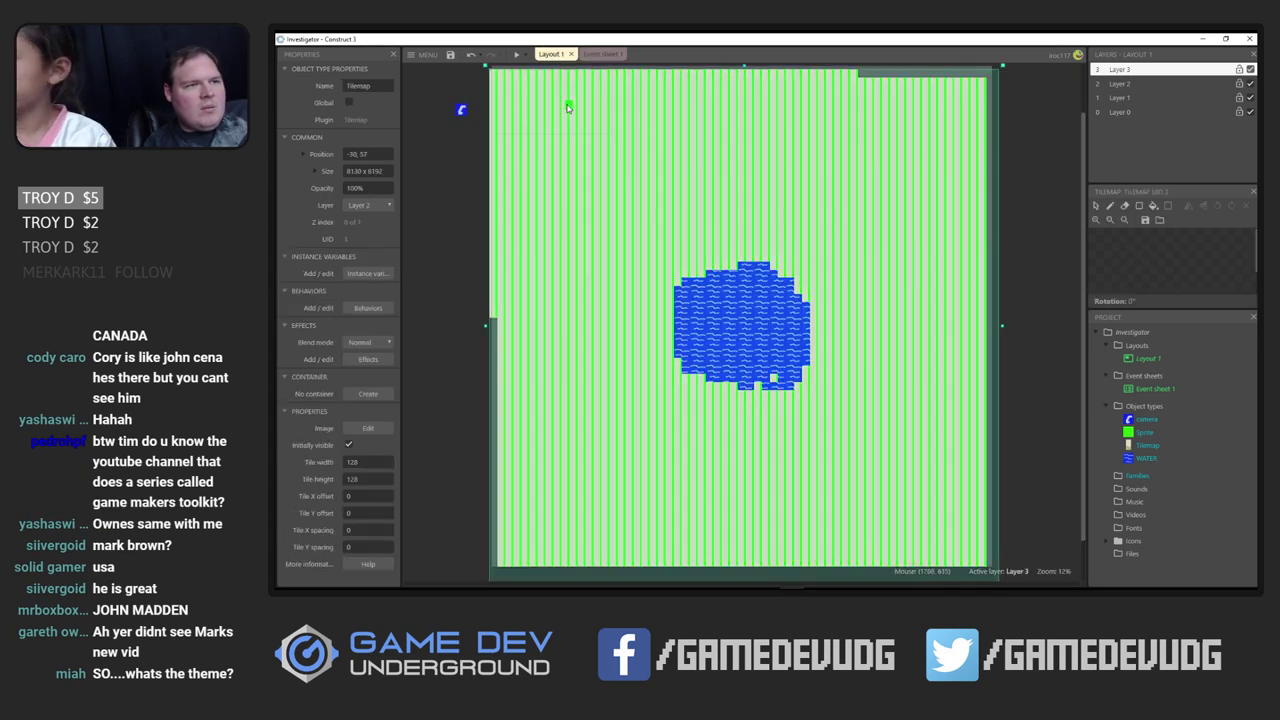
left_click(568, 106)
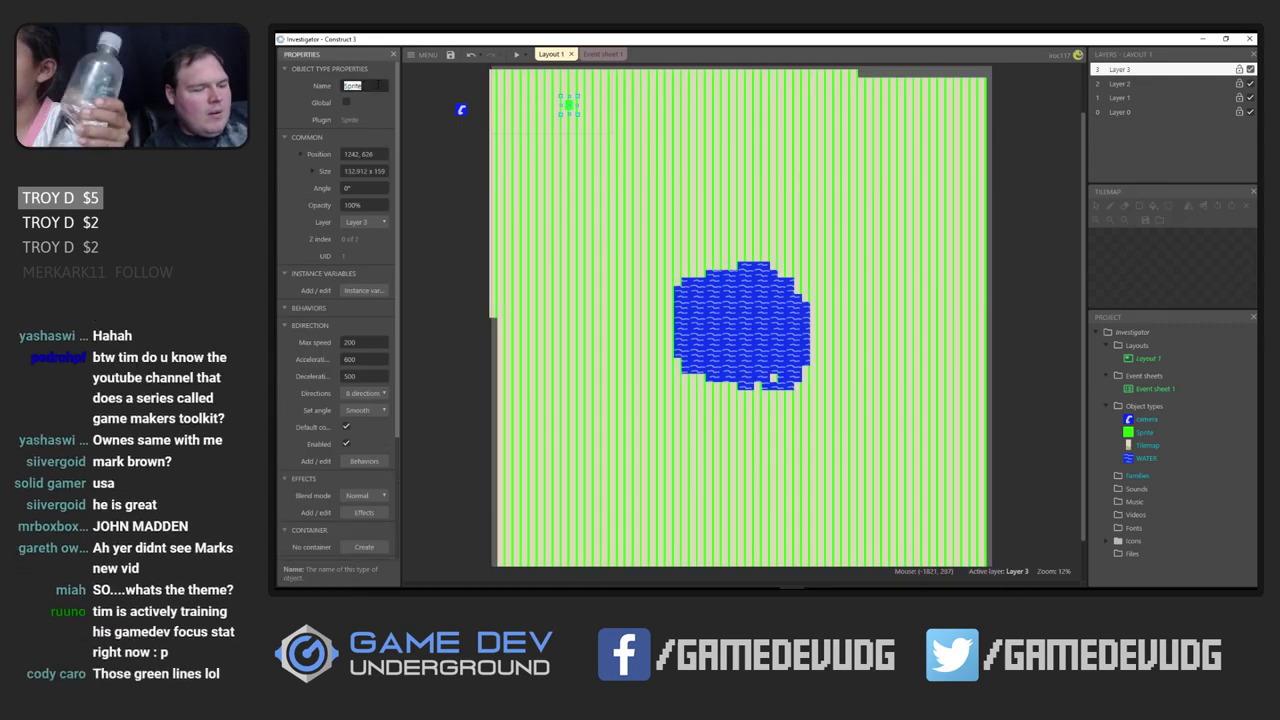
double_click(373, 85)
type("player")
key("Return")
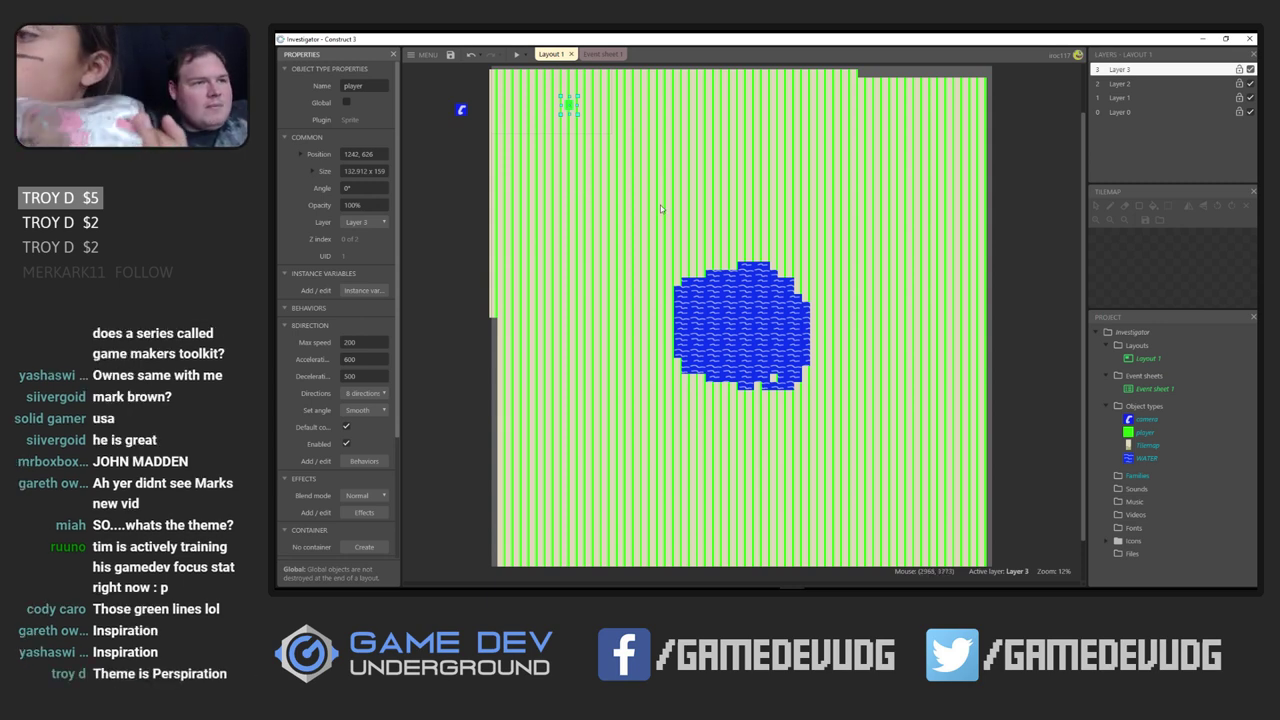
Nudge the player sprite slightly toward the layout's left edge and move the camera sprite to about -453, 830
left_click_drag(570, 108, 557, 104)
left_click_drag(461, 110, 463, 118)
scroll(537, 262, "down", 1)
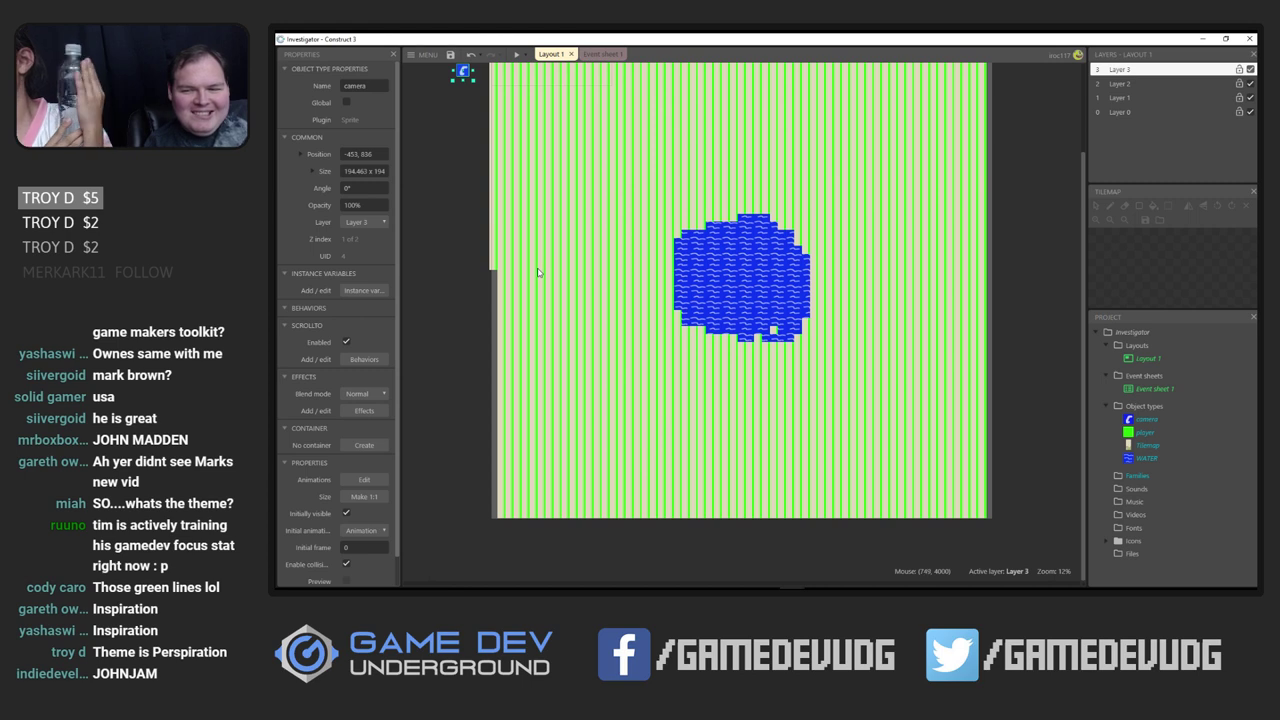
scroll(537, 272, "up", 1)
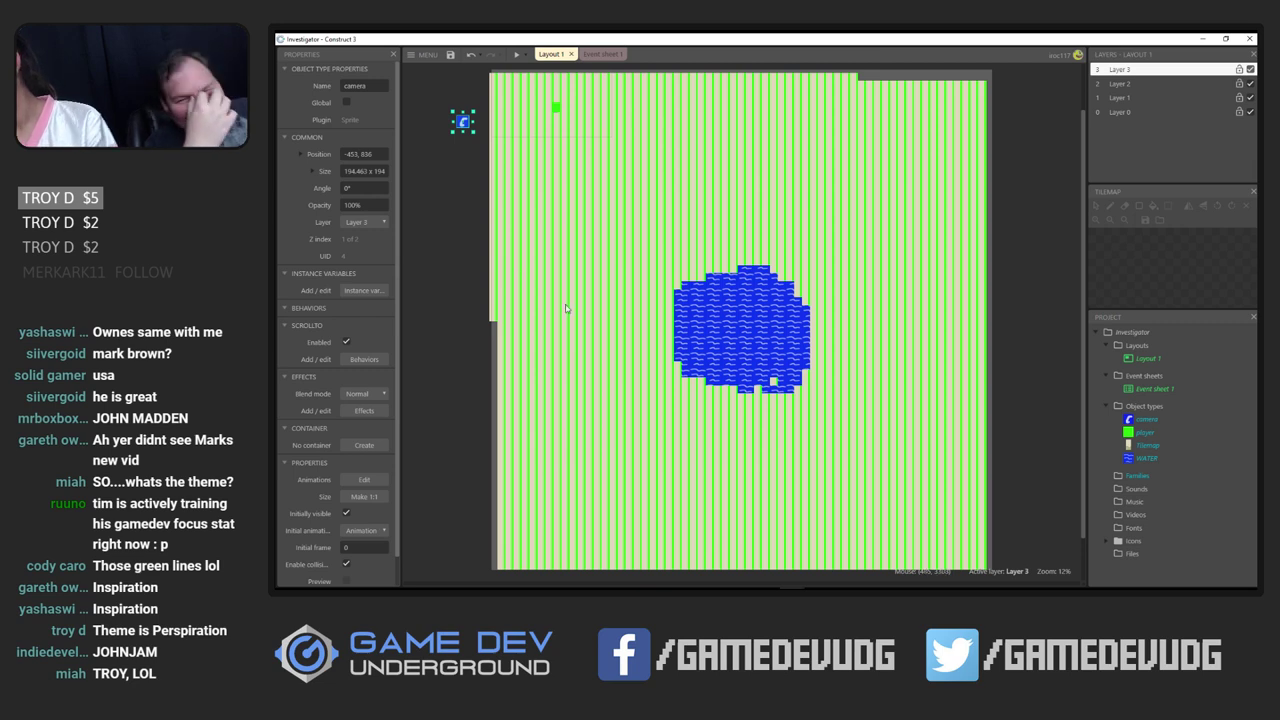
left_click(813, 354)
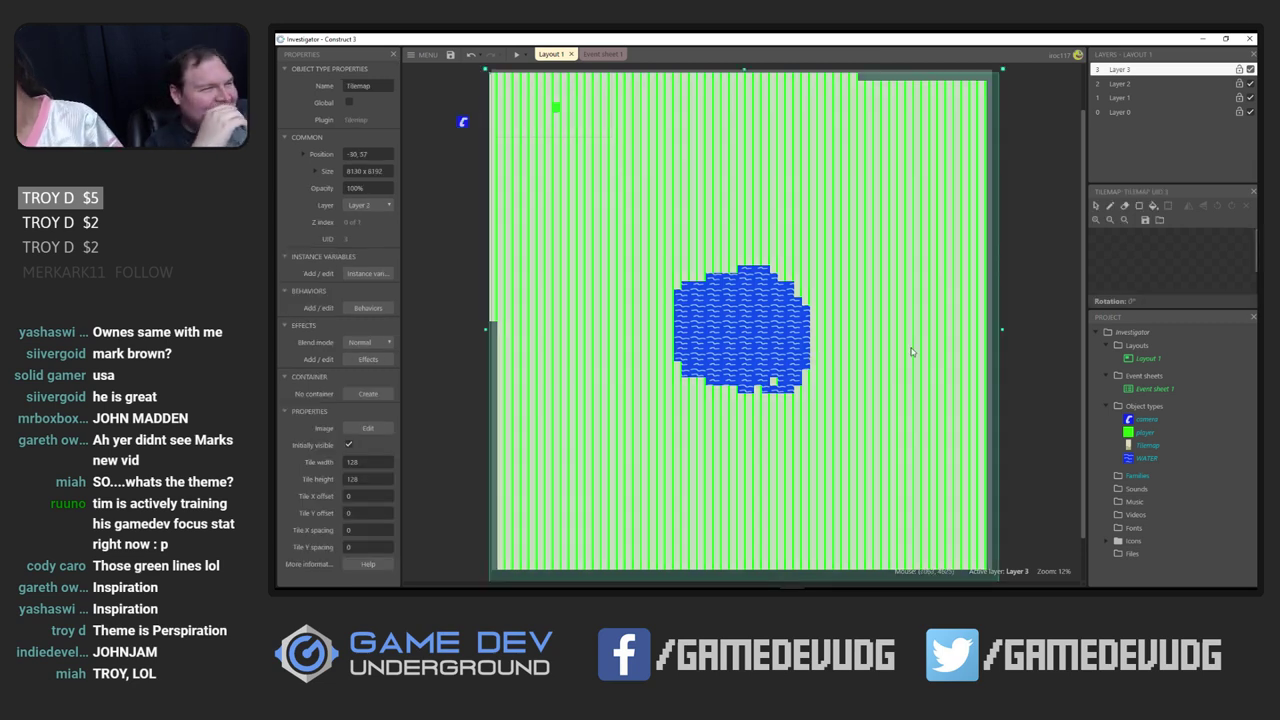
left_click(1110, 205)
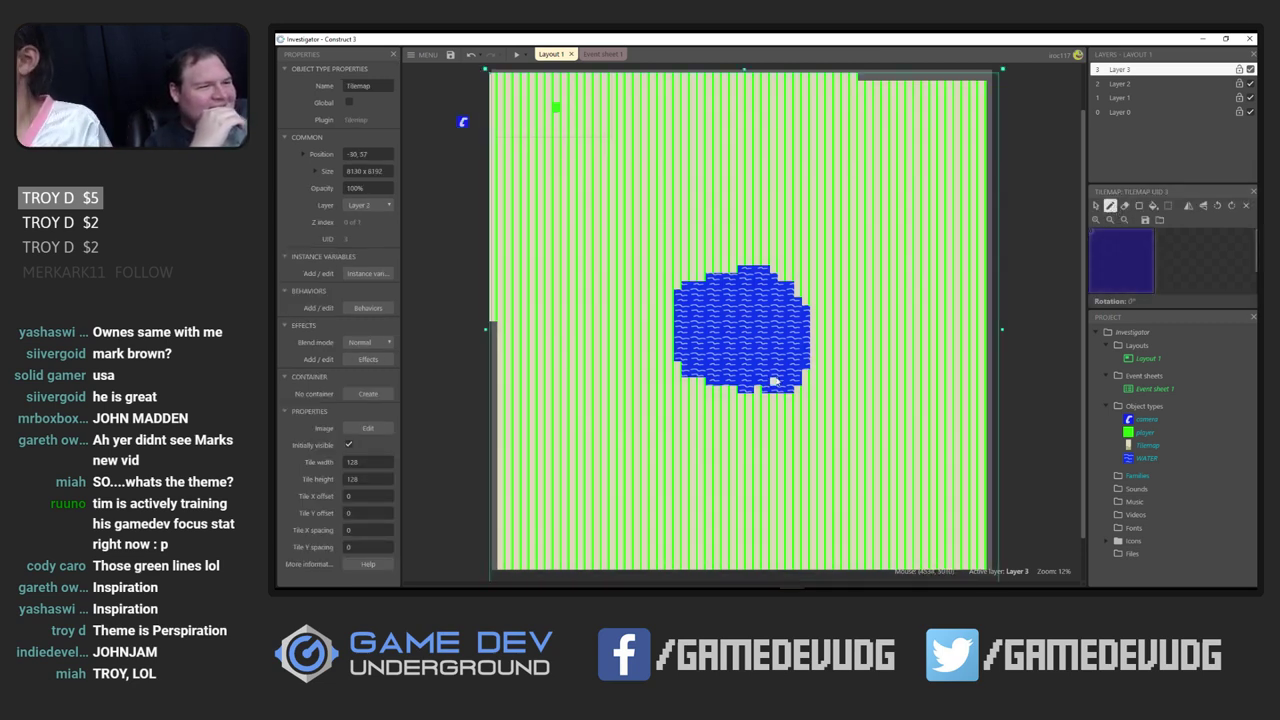
left_click(1096, 205)
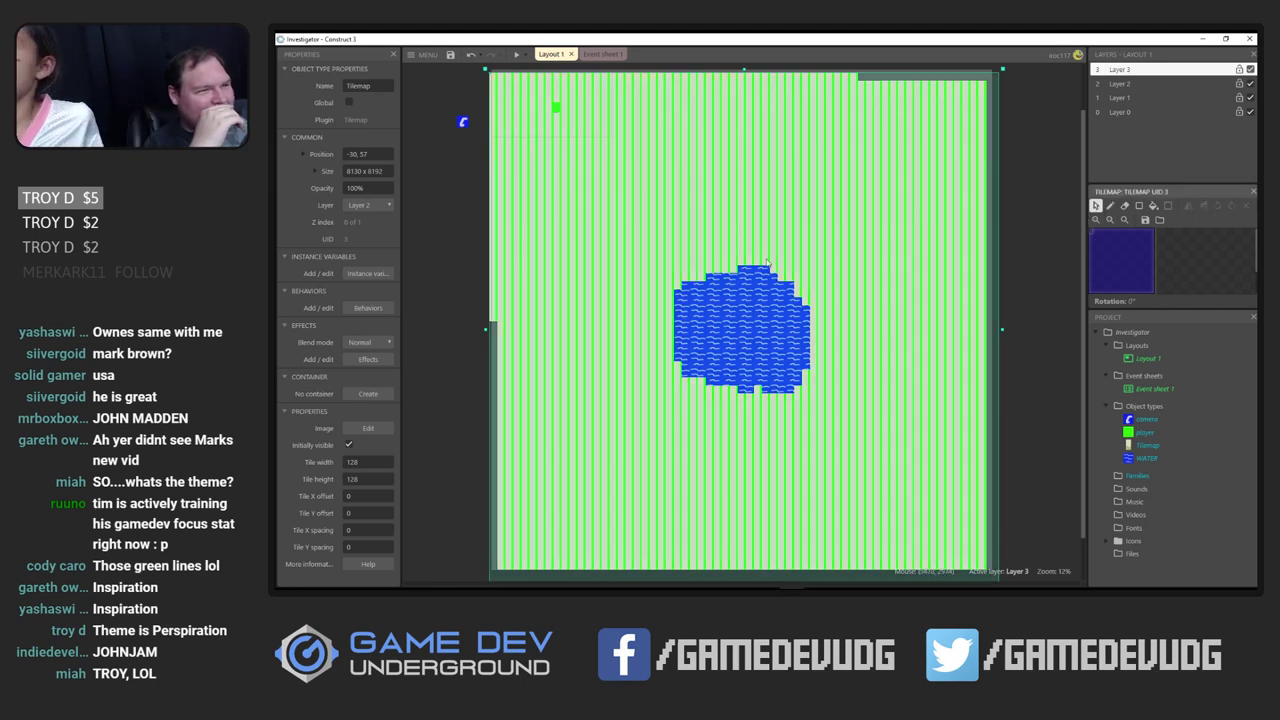
left_click(475, 207)
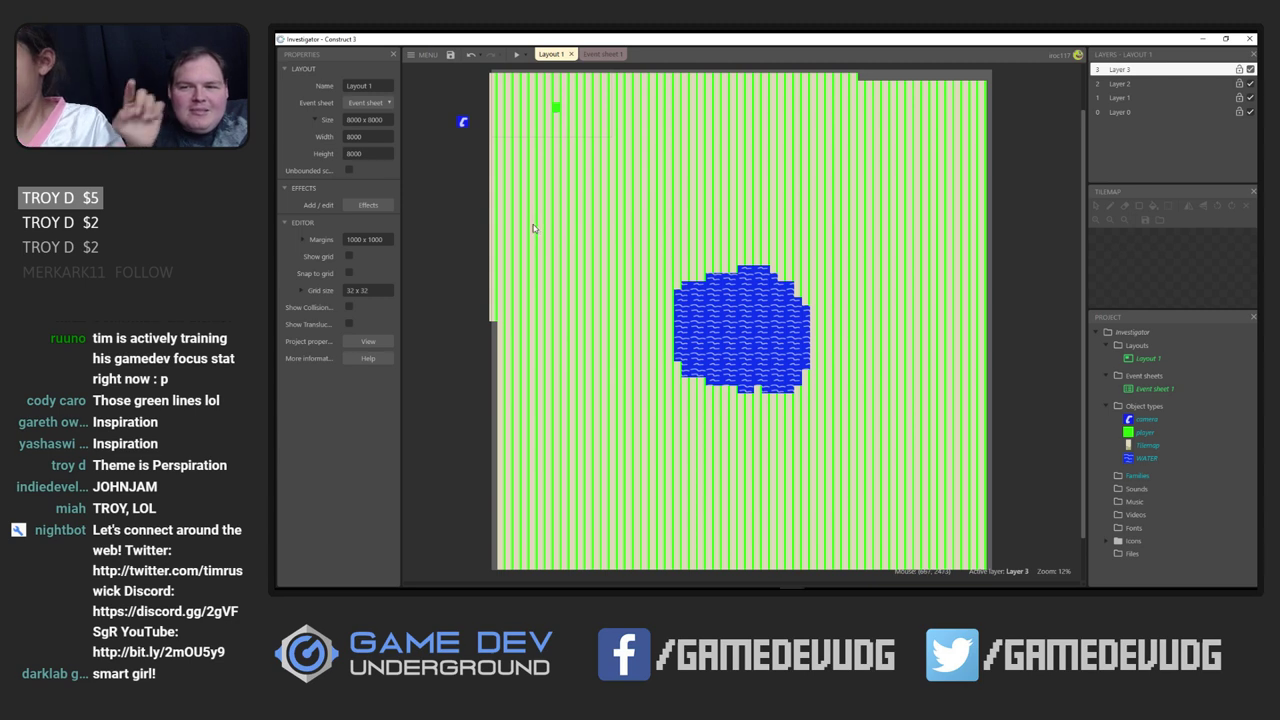
Move the player sprite to about 979, 683 and review the camera events in the event sheet
left_click(558, 113)
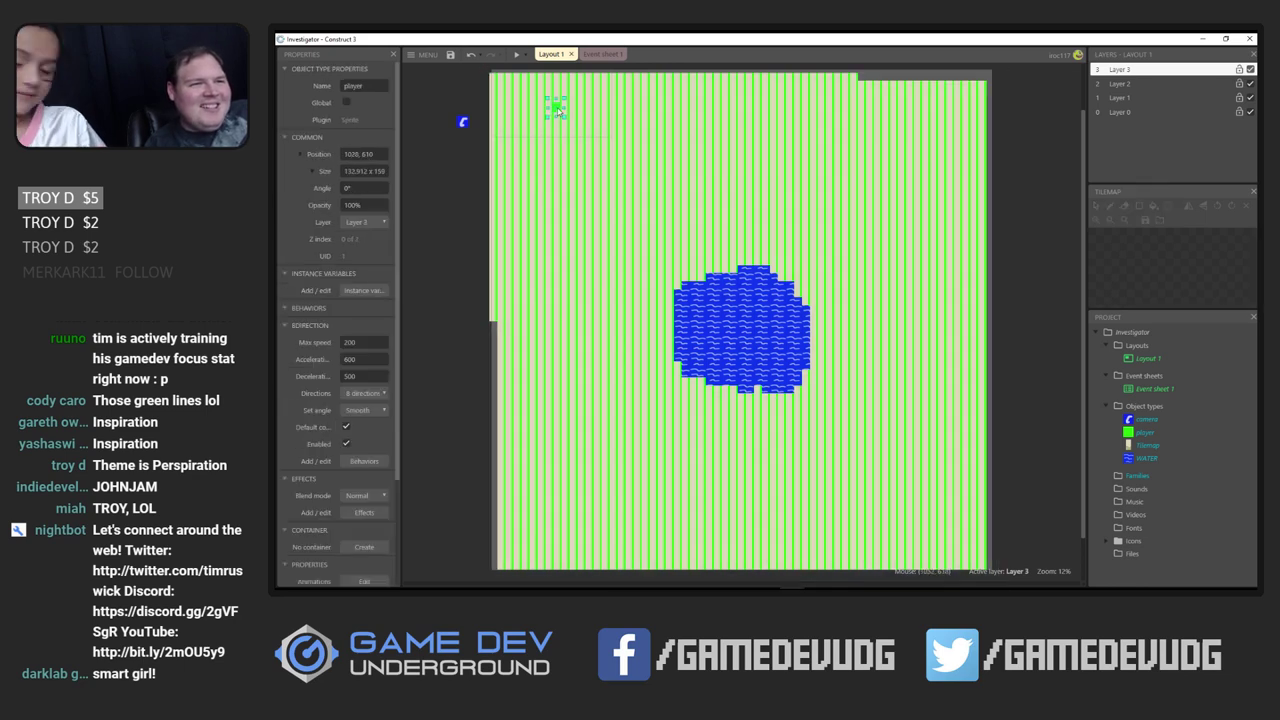
left_click_drag(558, 110, 554, 112)
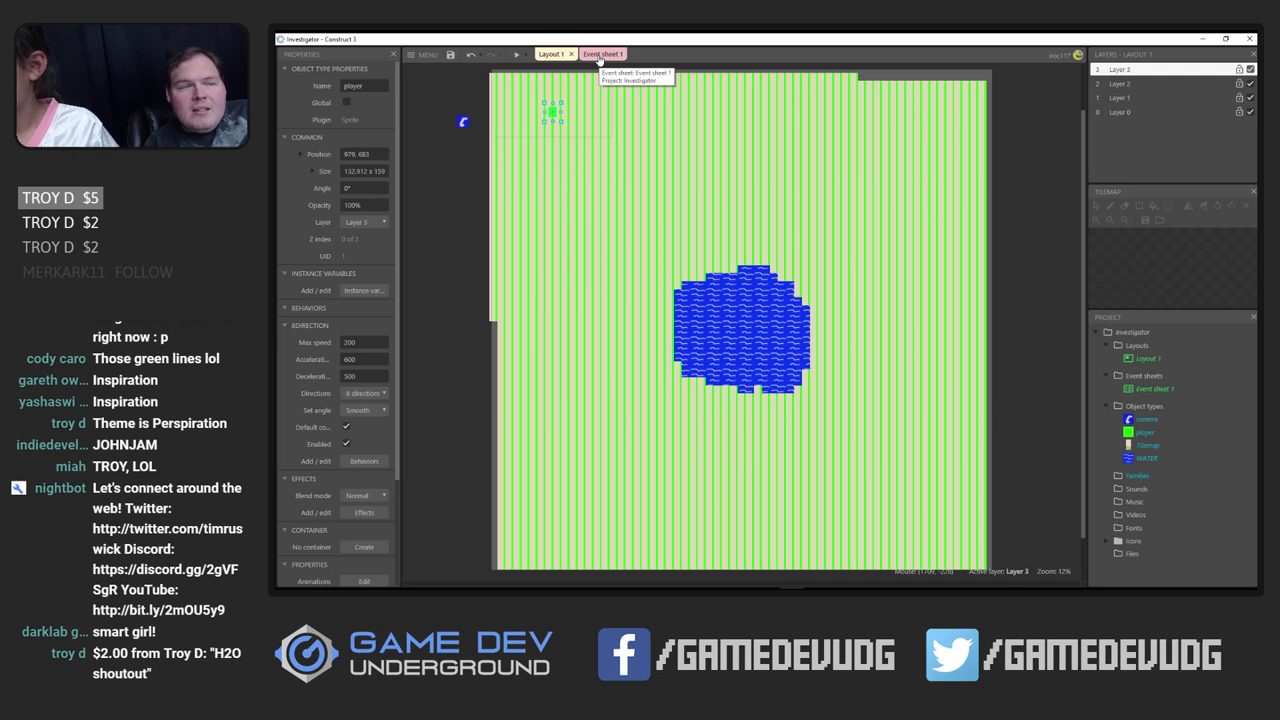
left_click(601, 55)
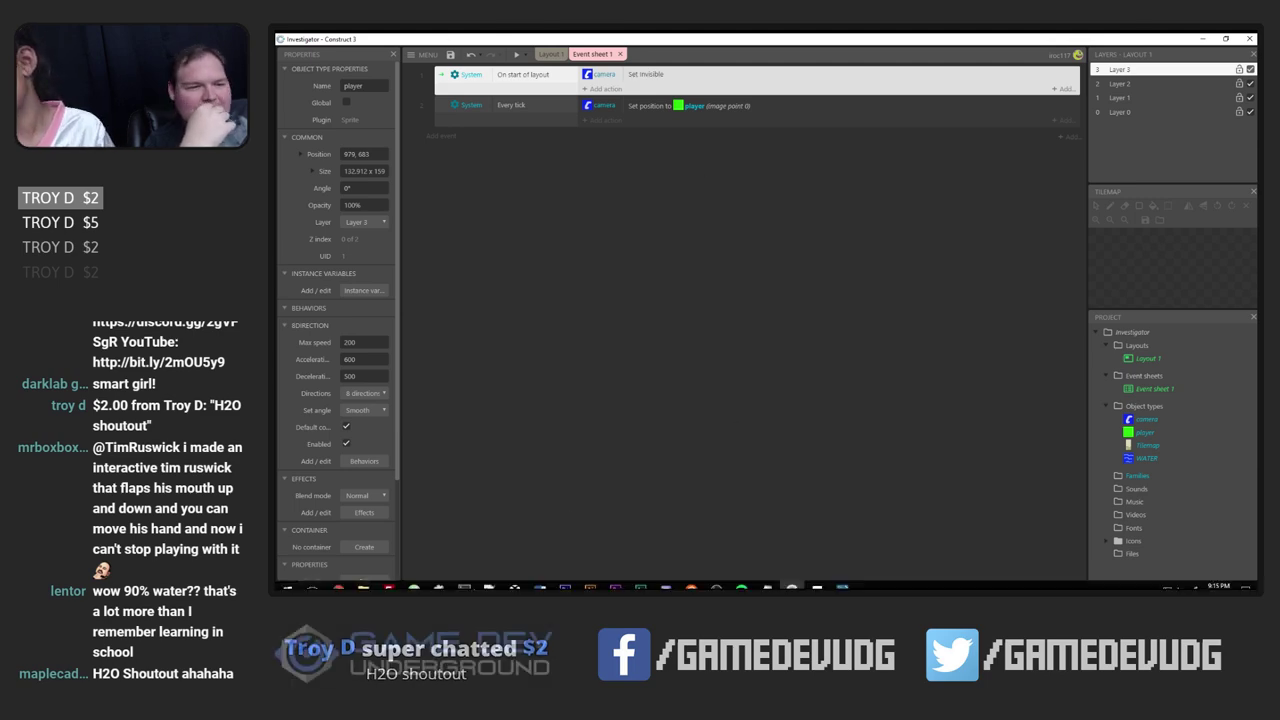
Switch to the Chrome browser and search Google in a new tab for "how much water is in human body"
mouse_move(358, 588)
left_click(320, 540)
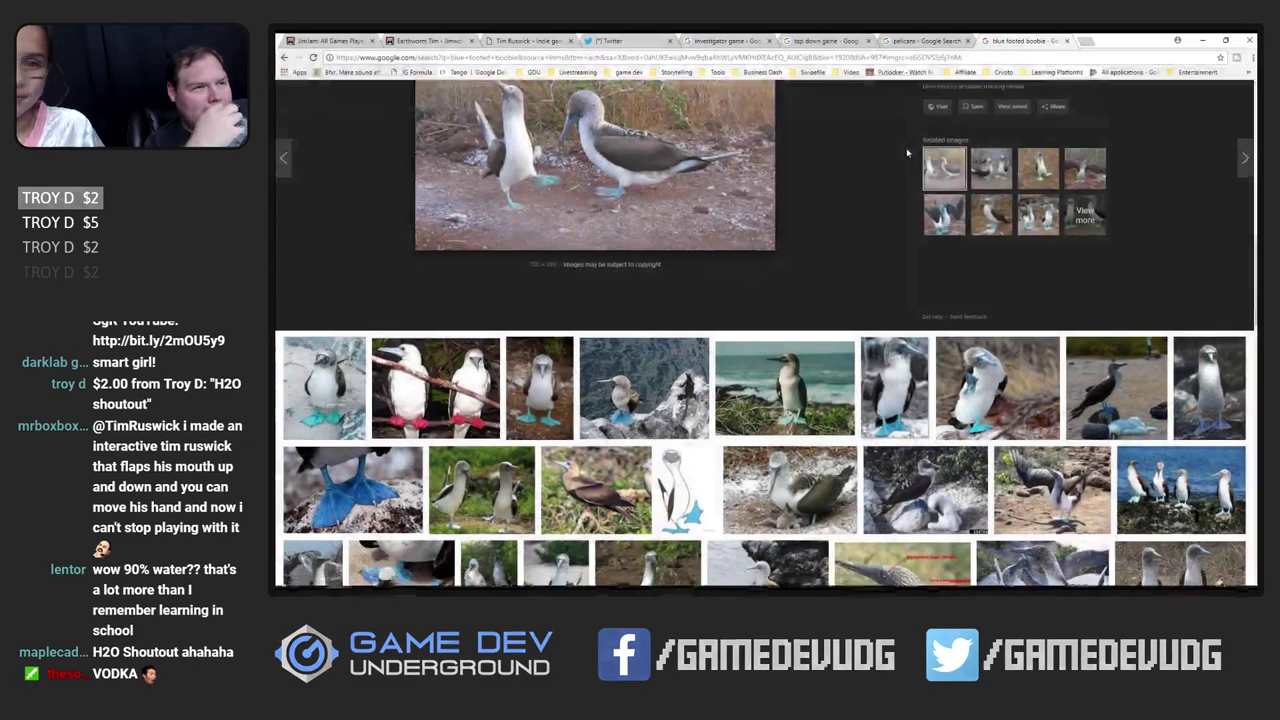
left_click(1094, 41)
type("how")
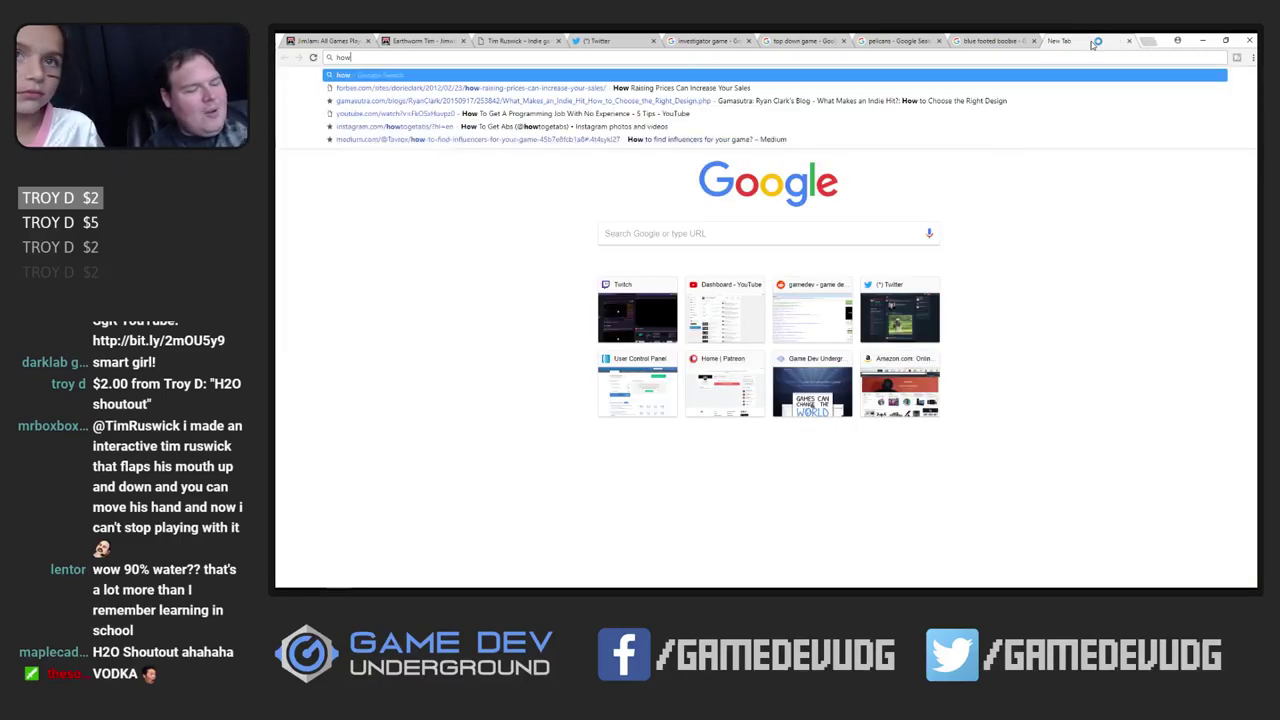
type(" much water")
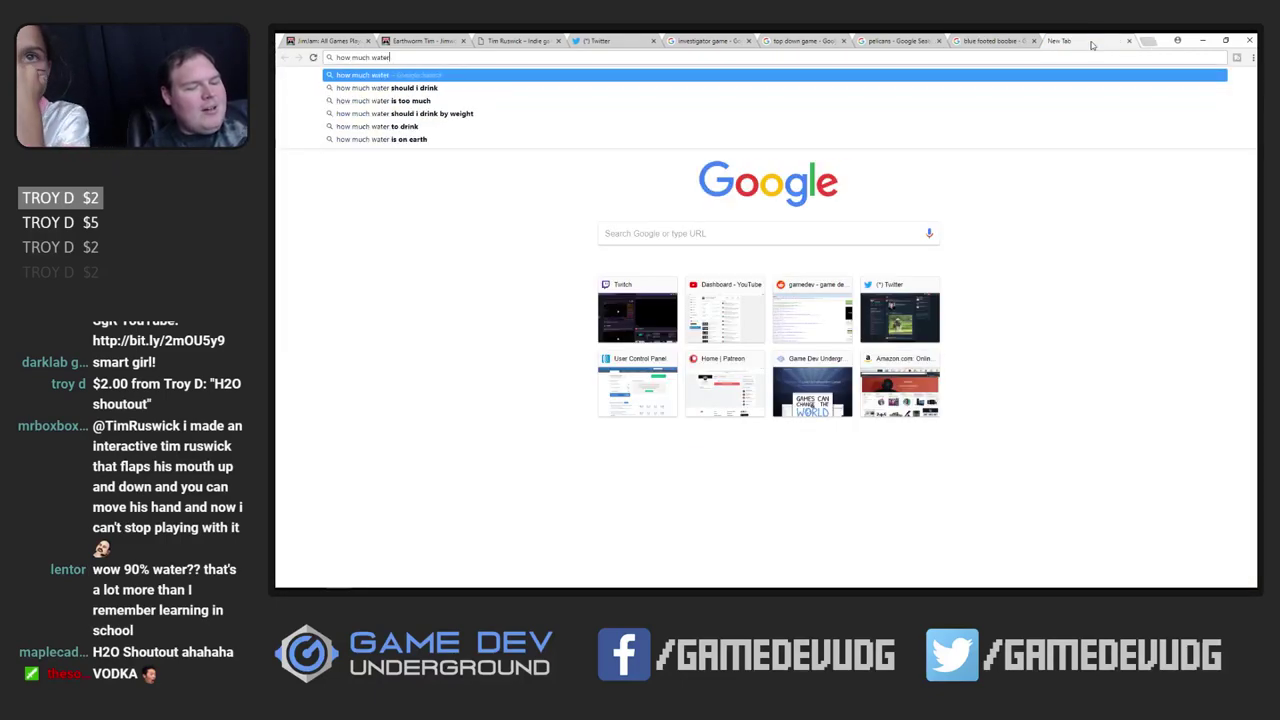
type(" is in human")
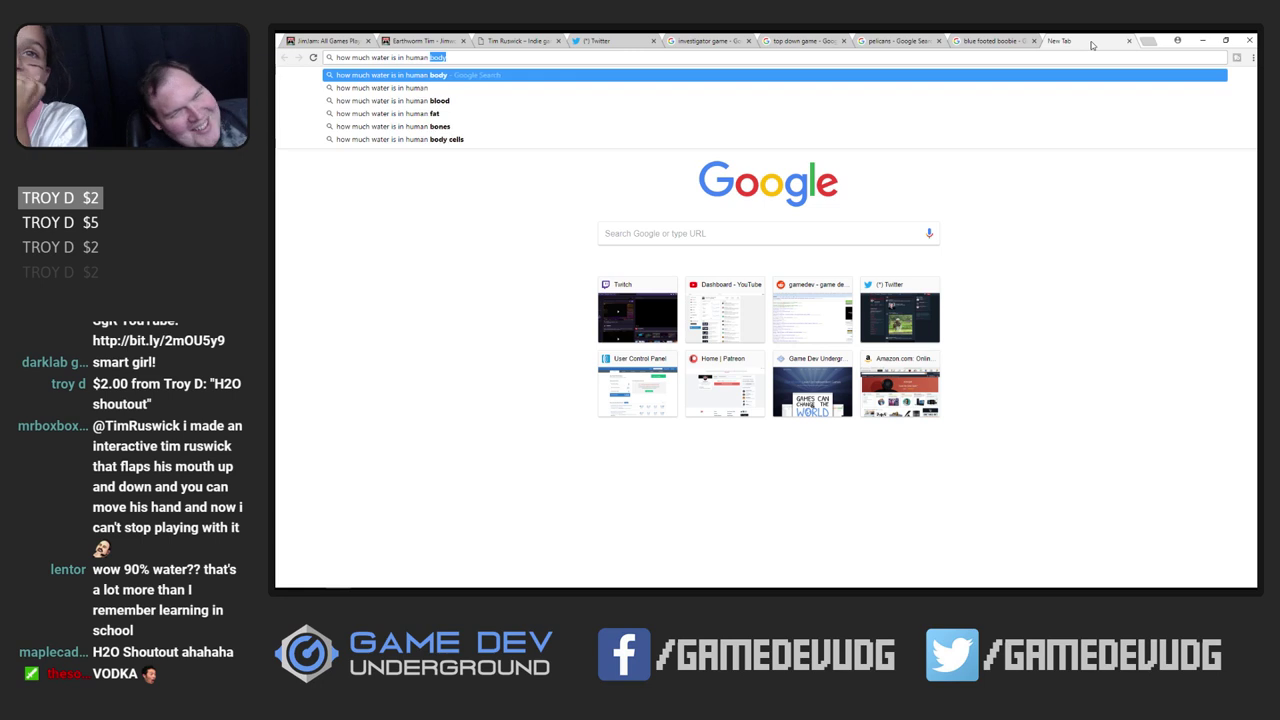
key("Return")
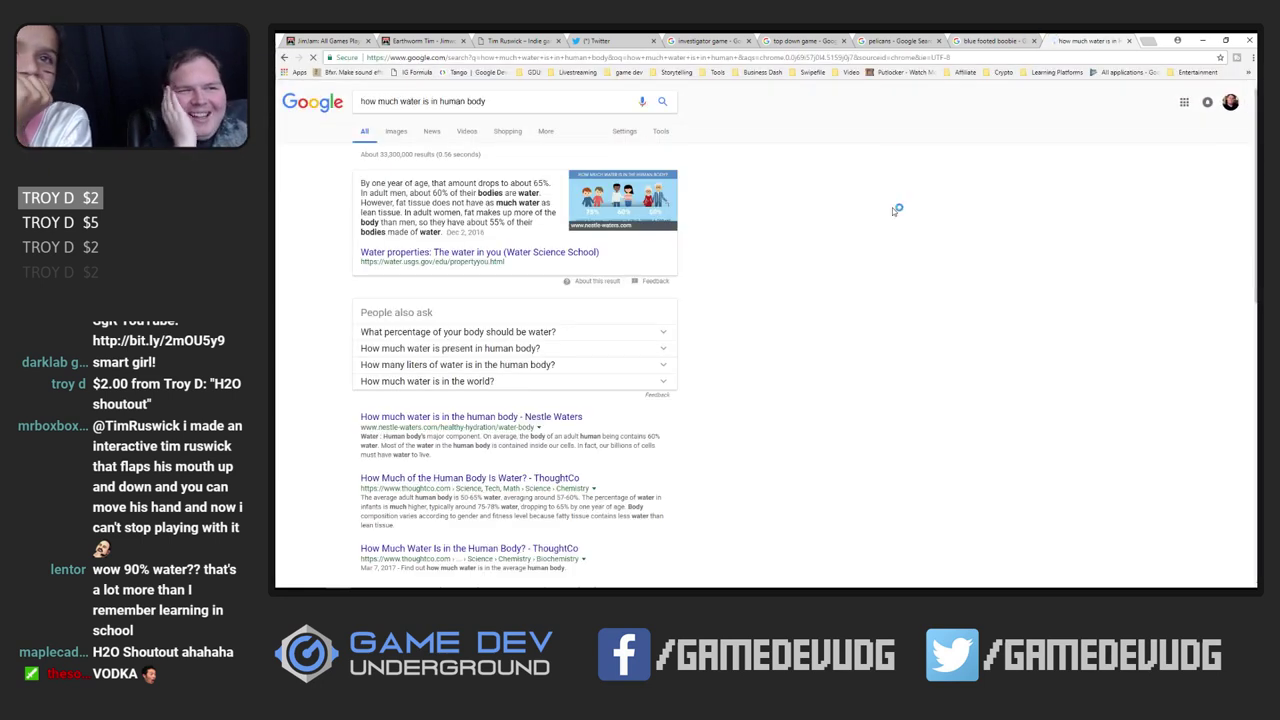
Read the body water percentages in the featured answer, close the search page and return to Construct 3
double_click(538, 183)
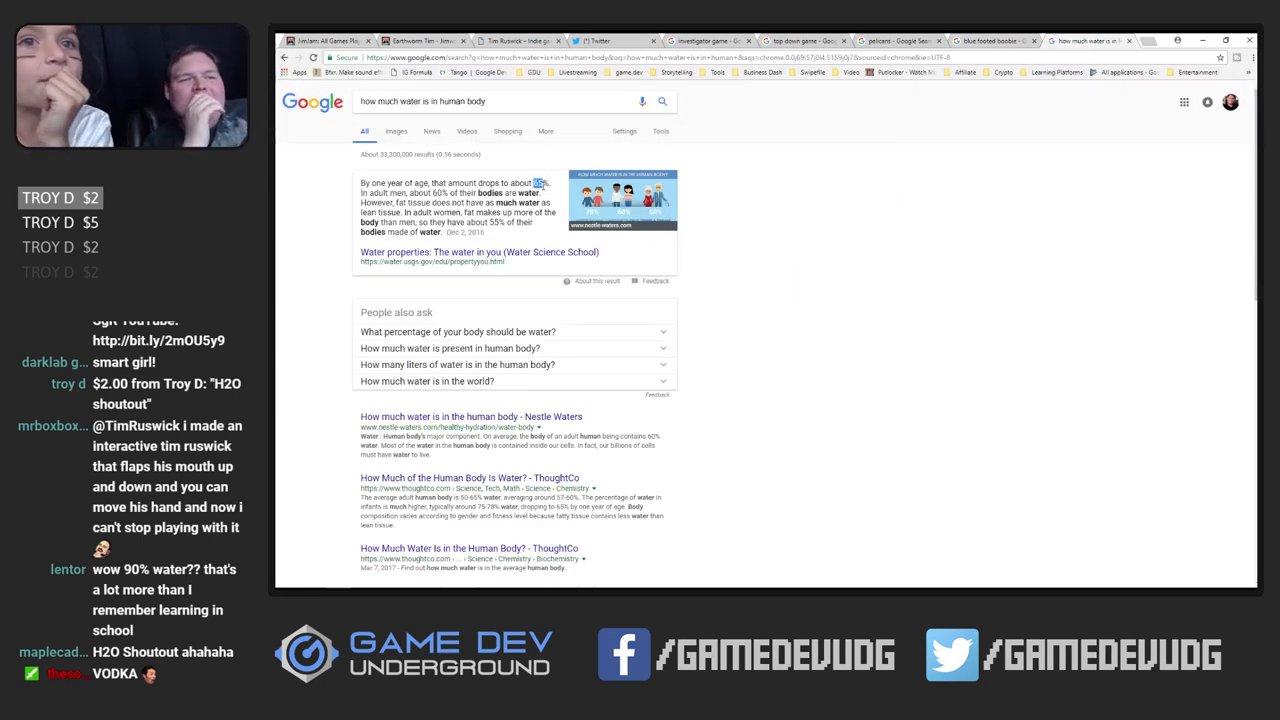
left_click(500, 203)
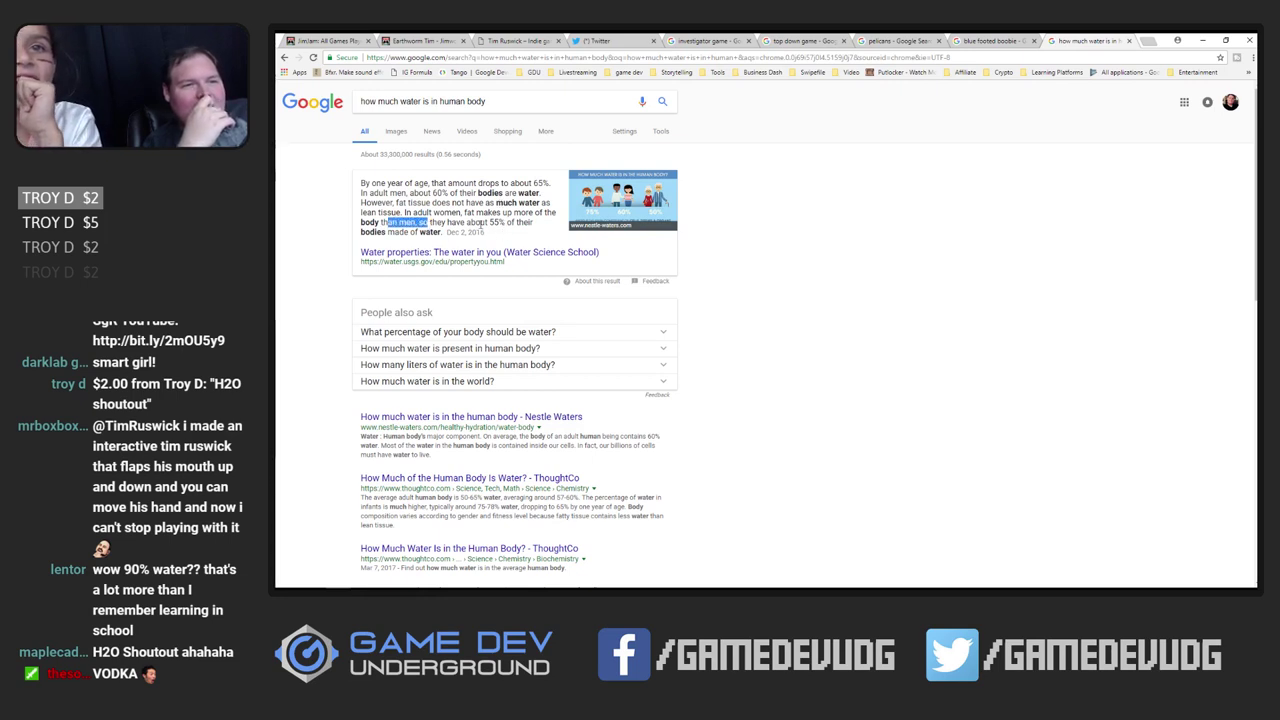
double_click(496, 222)
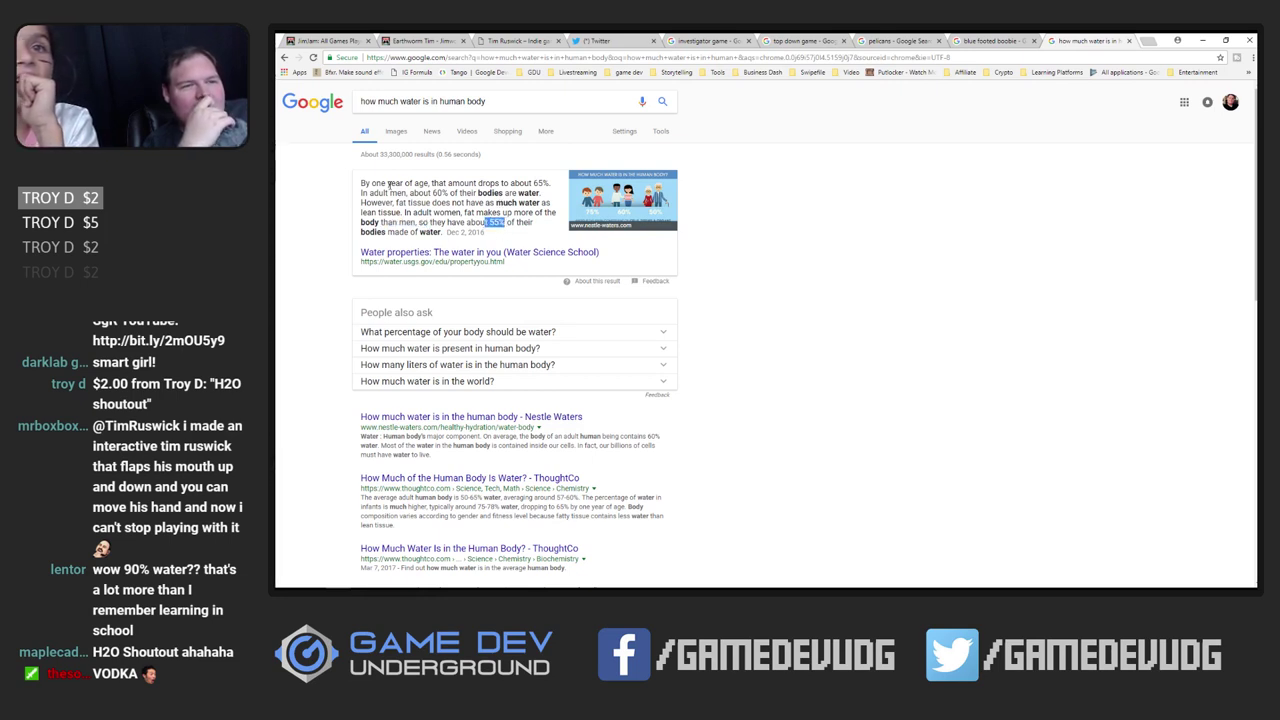
left_click_drag(389, 193, 513, 203)
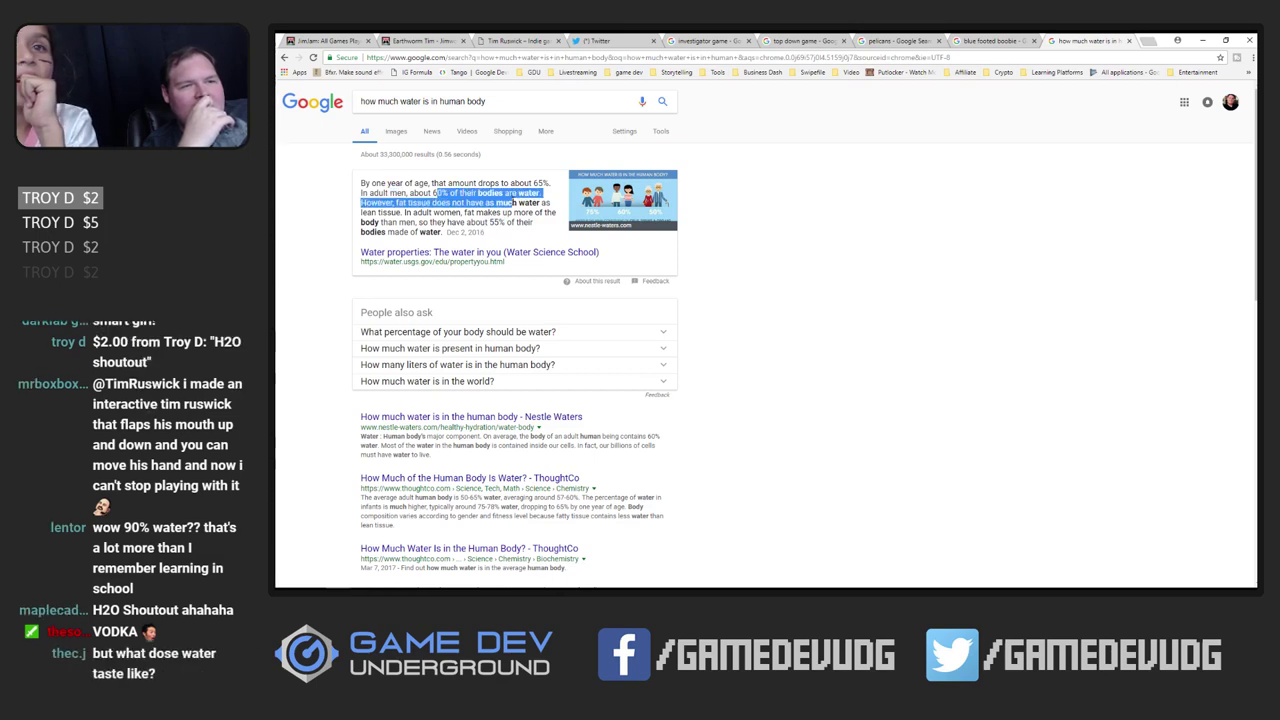
left_click_drag(397, 203, 517, 210)
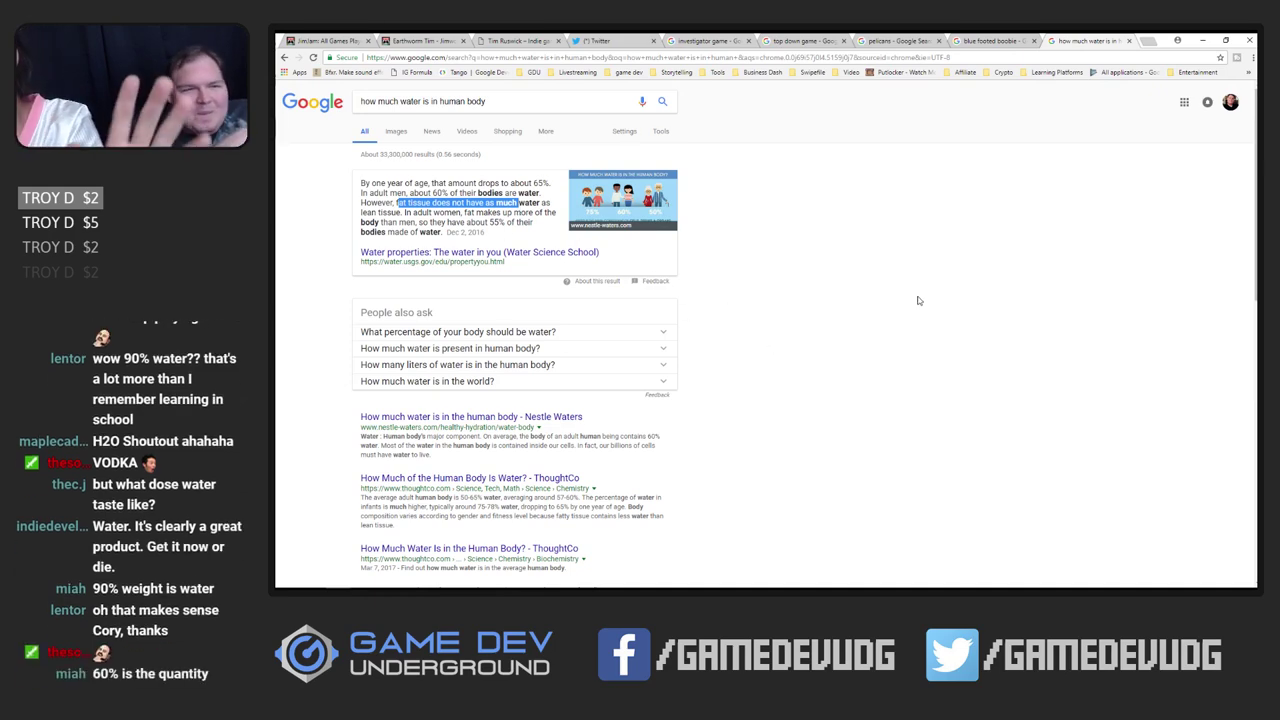
left_click(1130, 41)
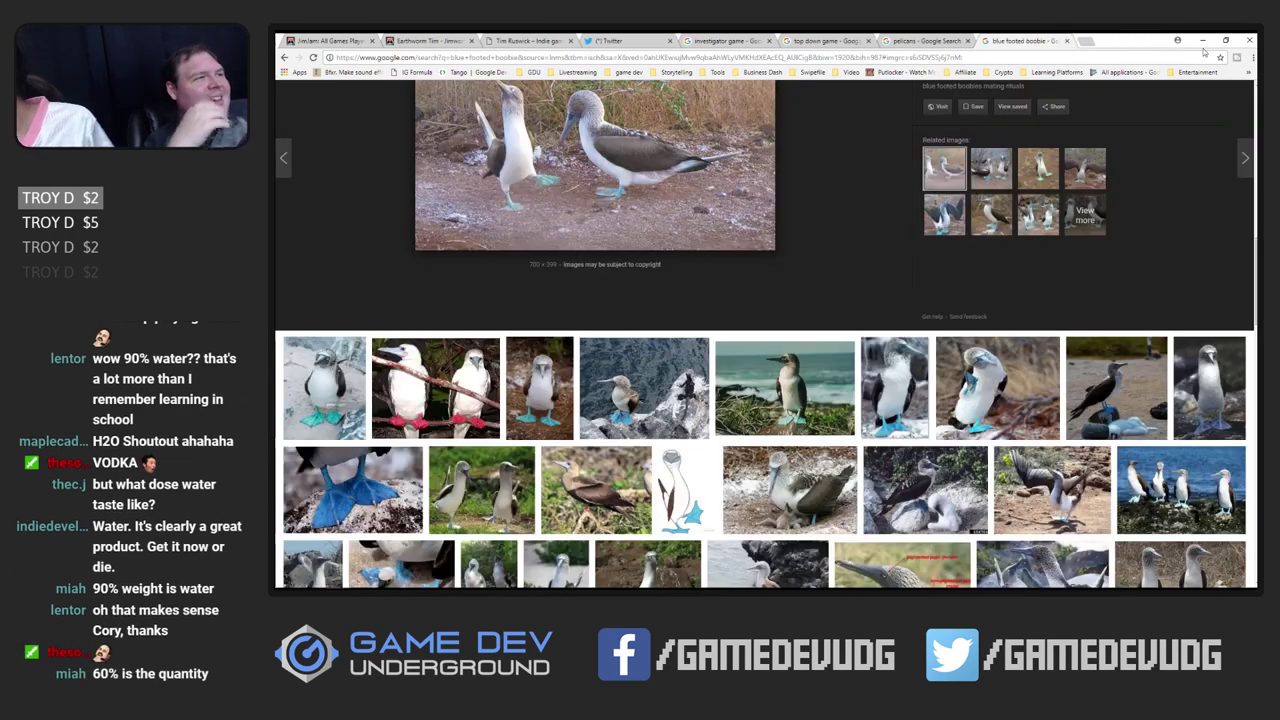
left_click(1202, 40)
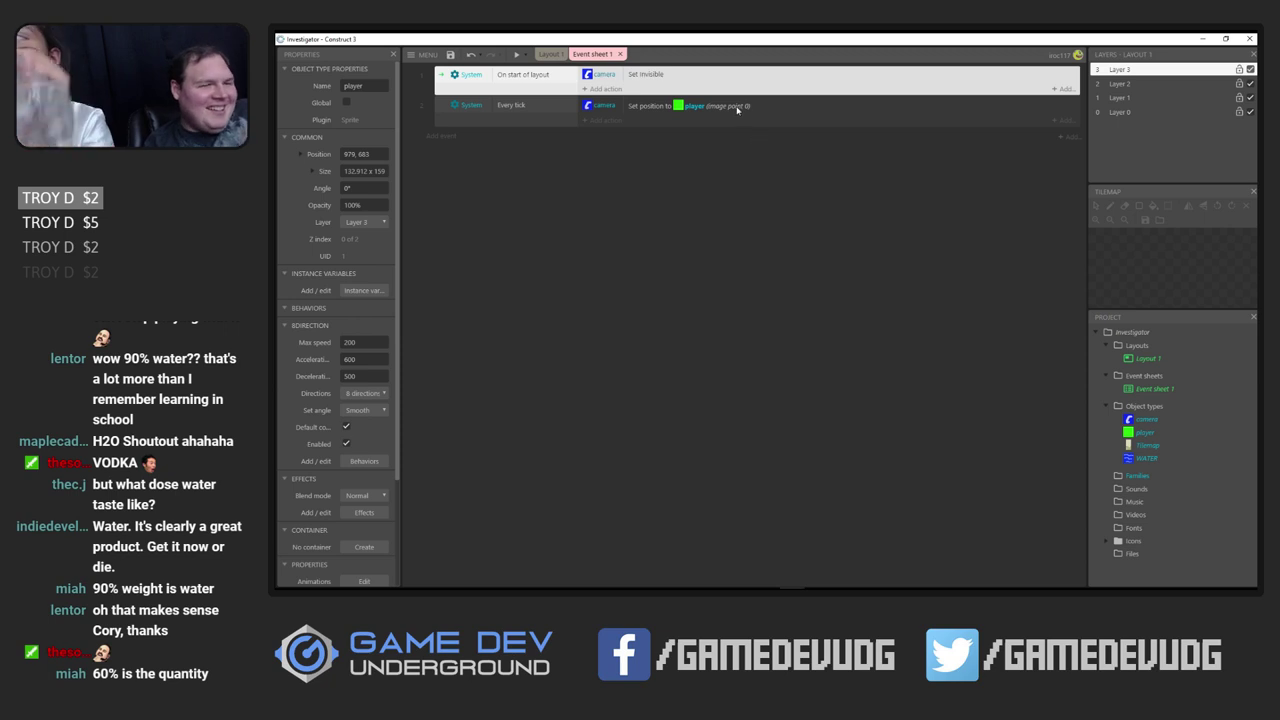
Move the player sprite in Layout 1 to about 1066, 758, near the layout's upper-left corner
left_click(552, 55)
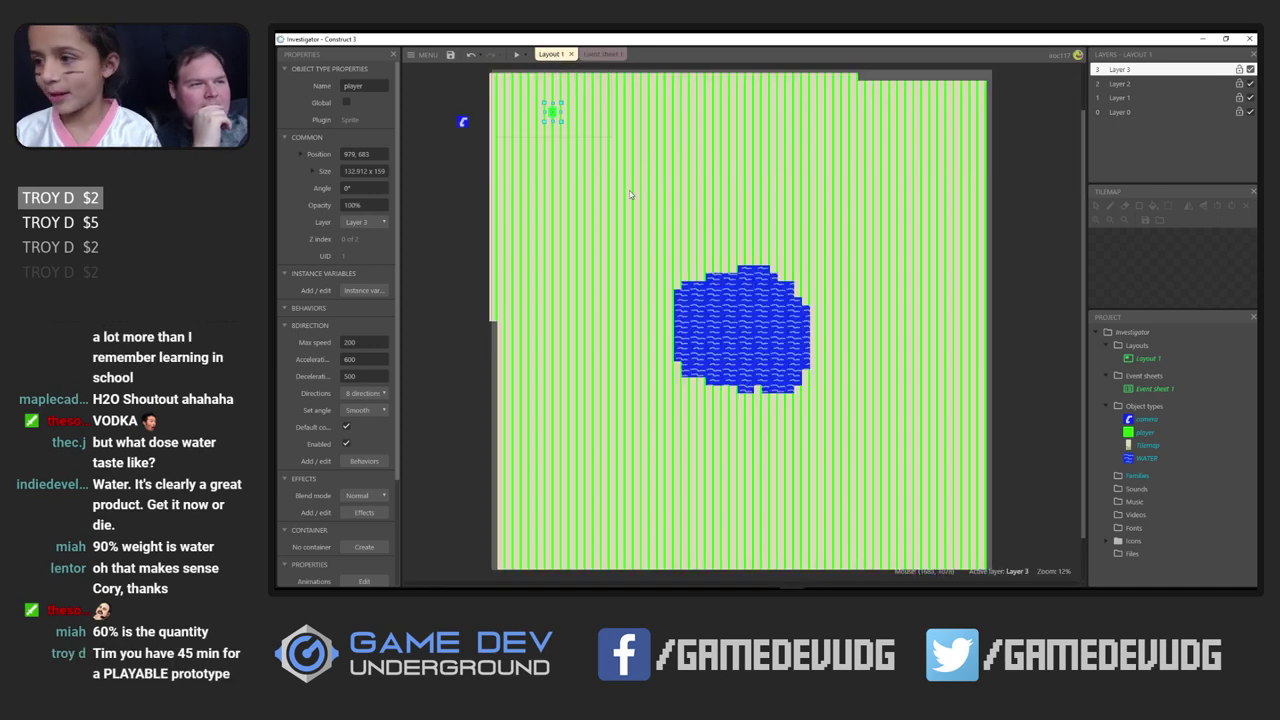
left_click_drag(551, 117, 545, 113)
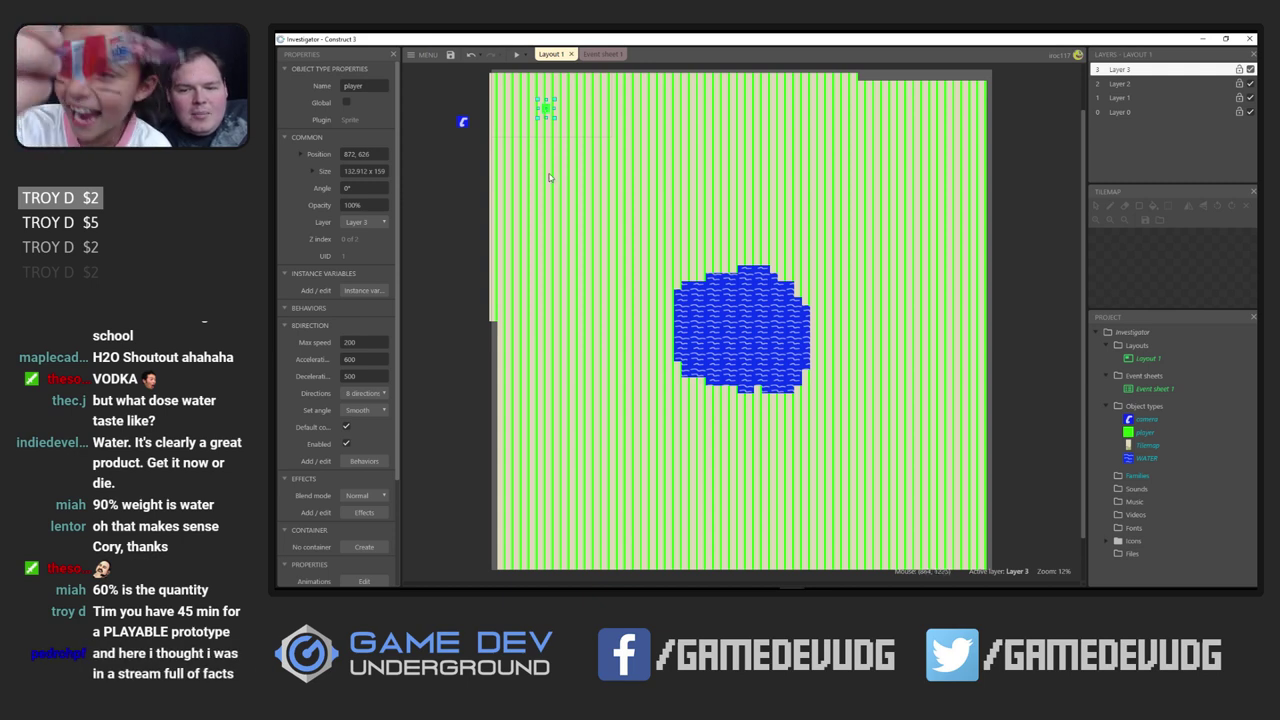
scroll(556, 251, "up", 2)
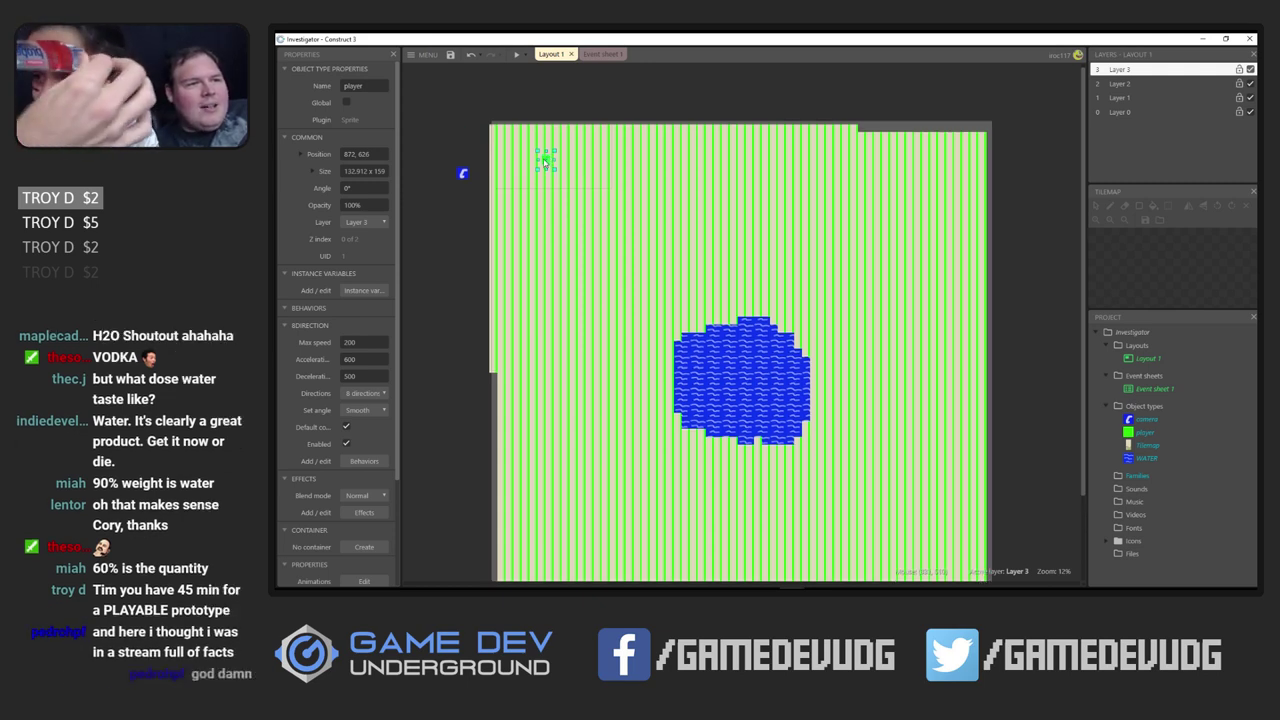
left_click_drag(547, 156, 551, 160)
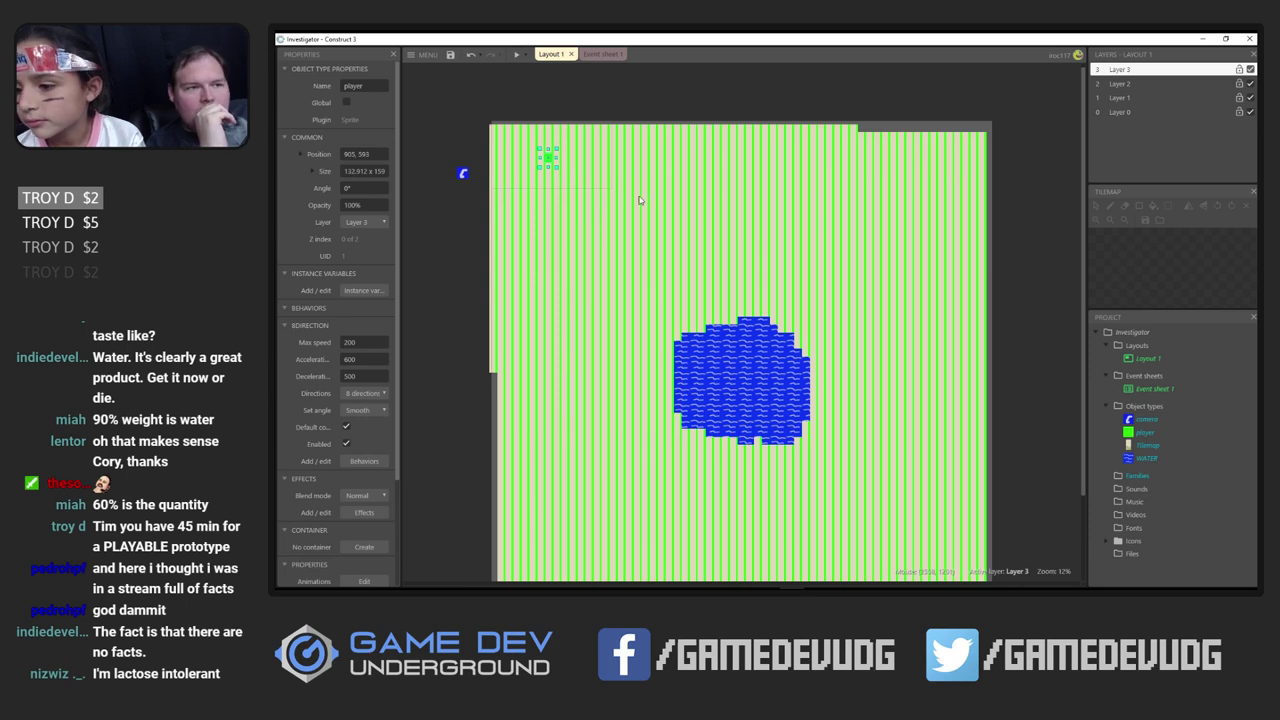
left_click_drag(549, 160, 560, 170)
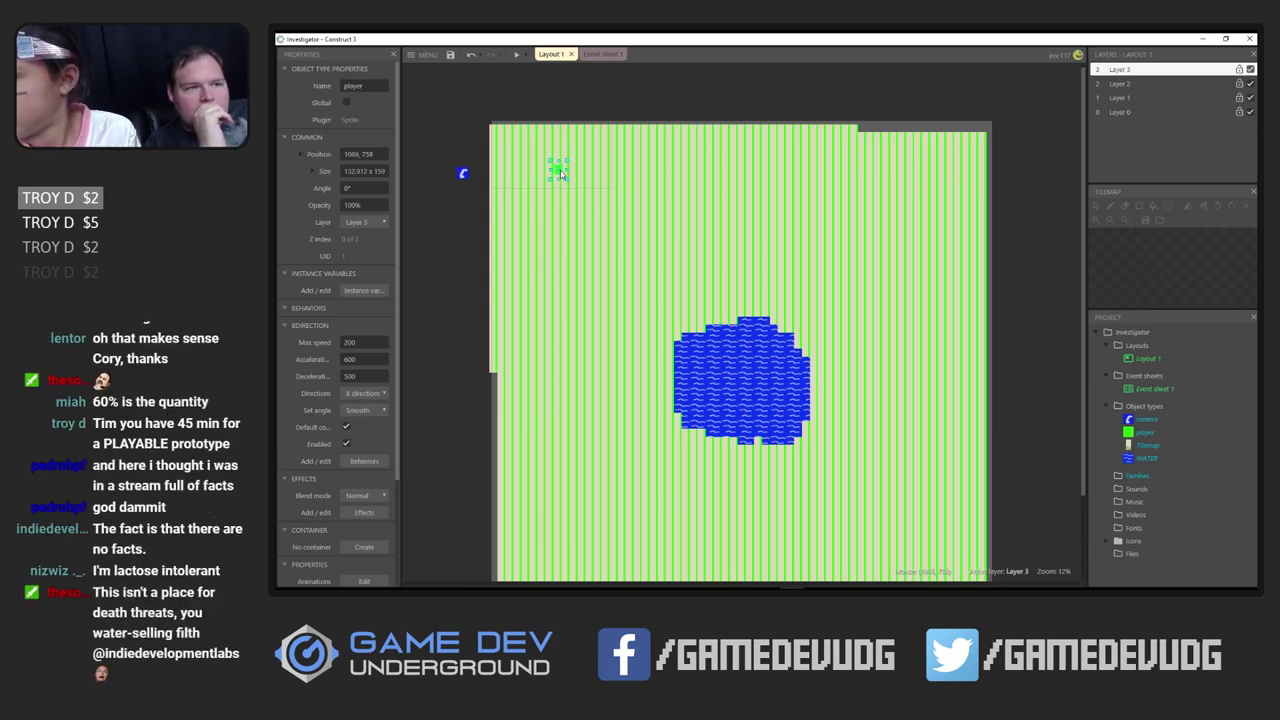
Check the camera sprite's ScrollTo settings, then preview the layout and steer the player in all four directions
left_click(463, 173)
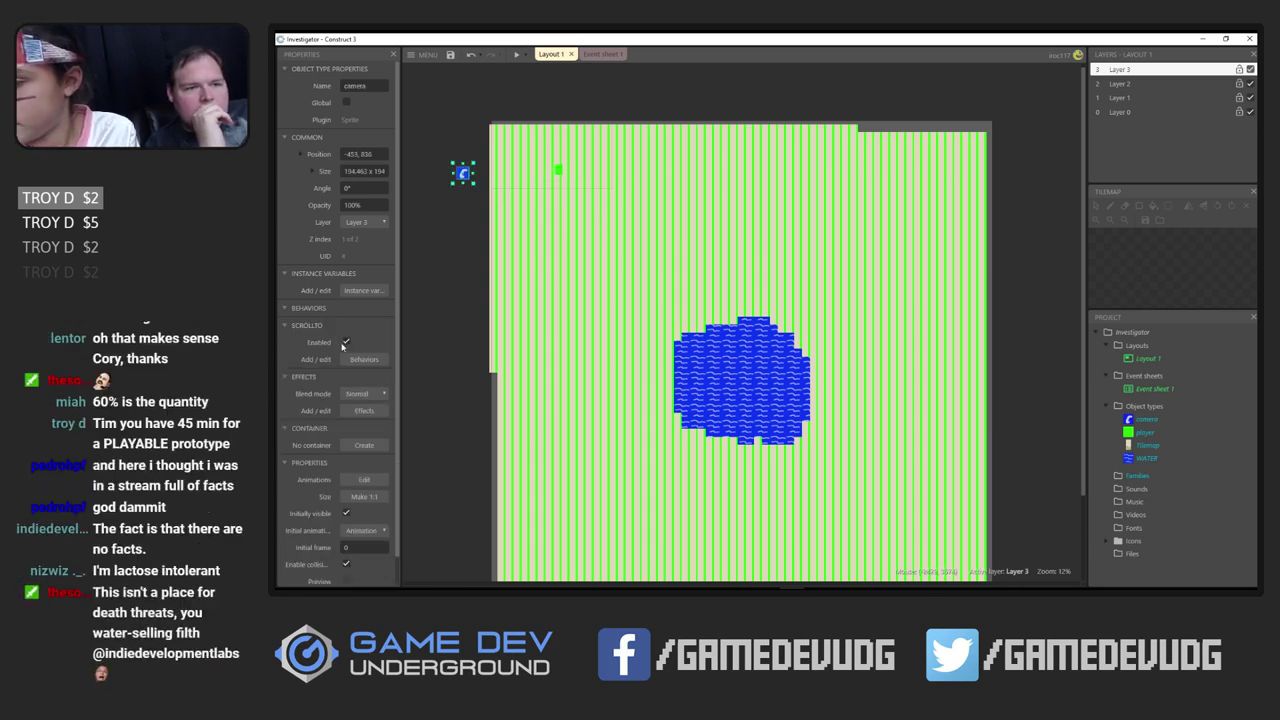
left_click(516, 54)
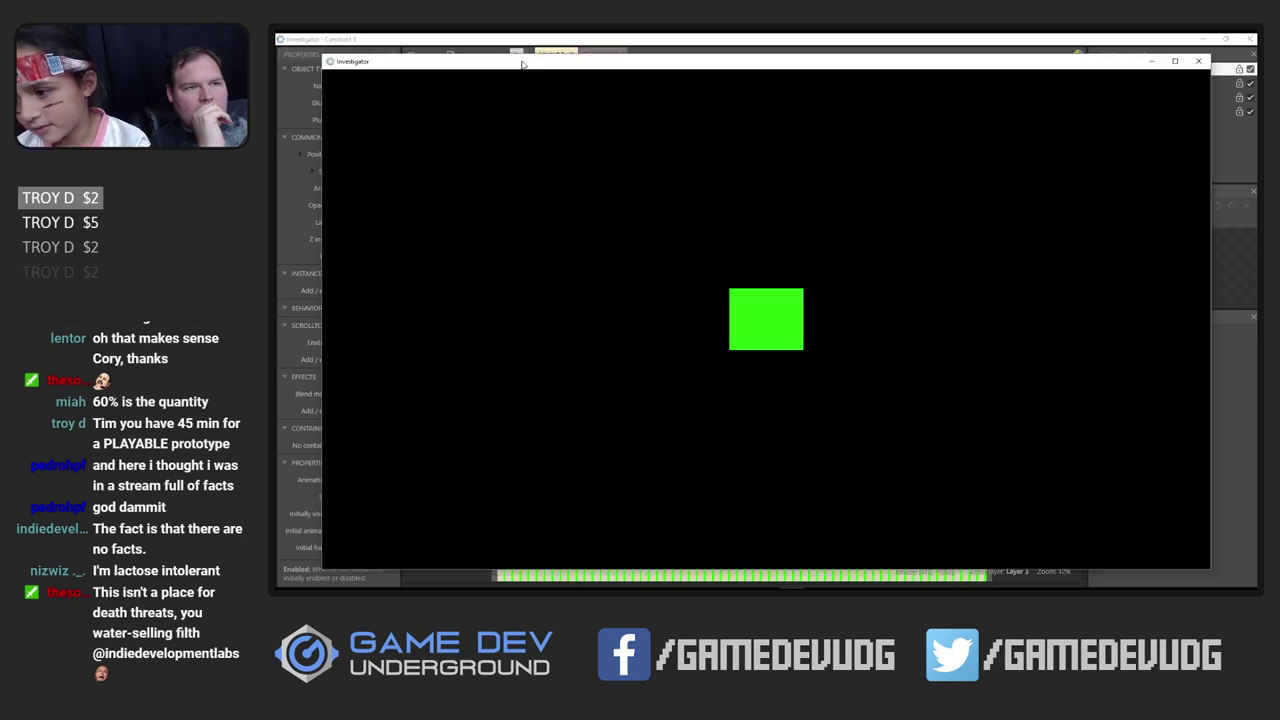
key("Up")
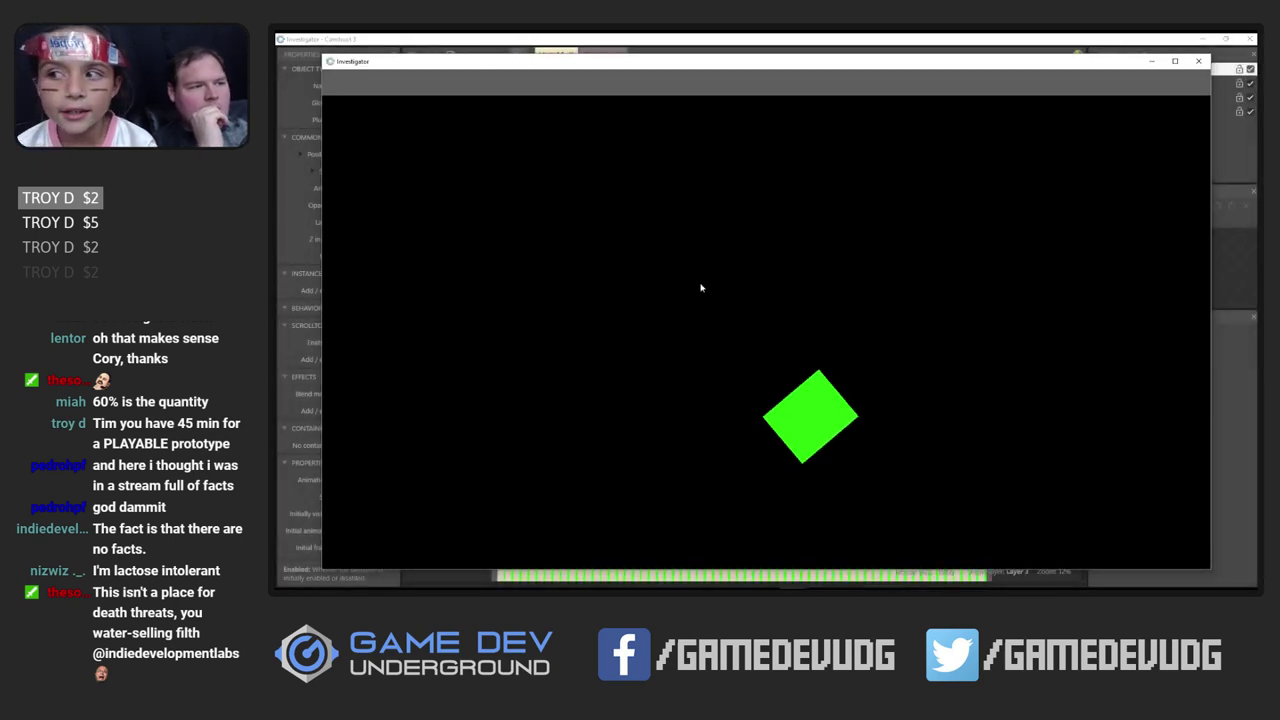
key("Right")
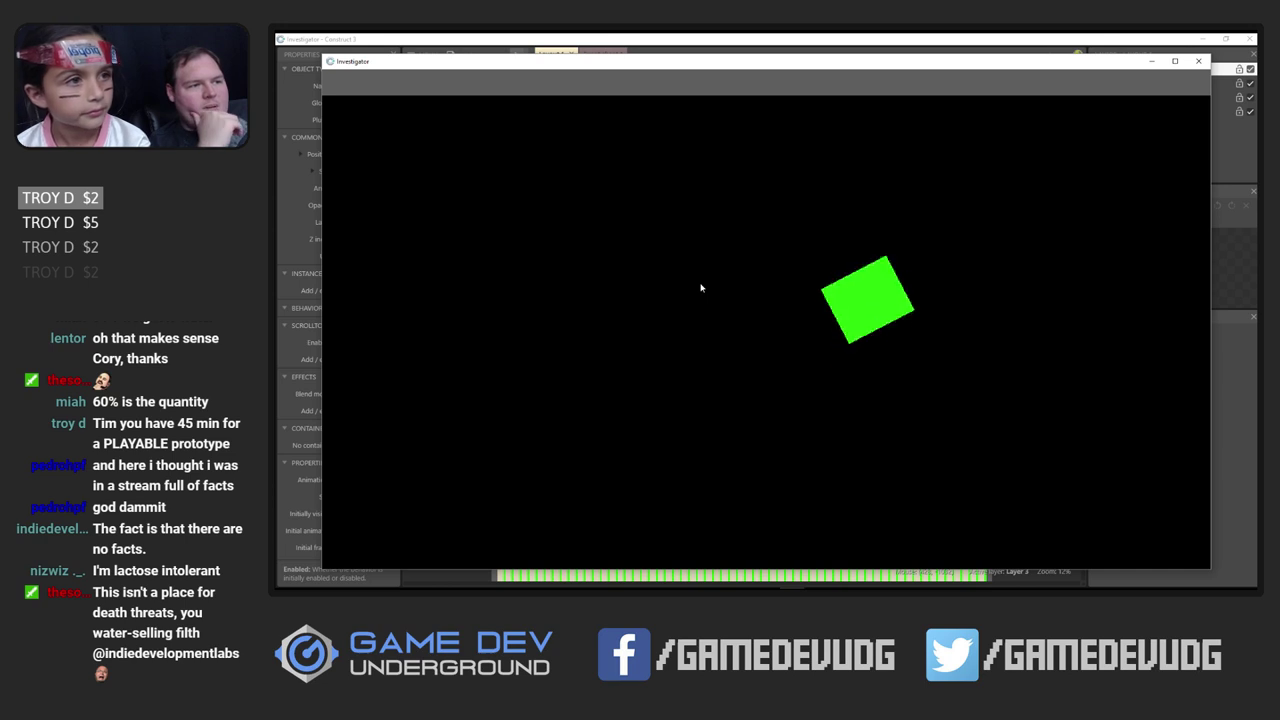
key("Left")
key("Down")
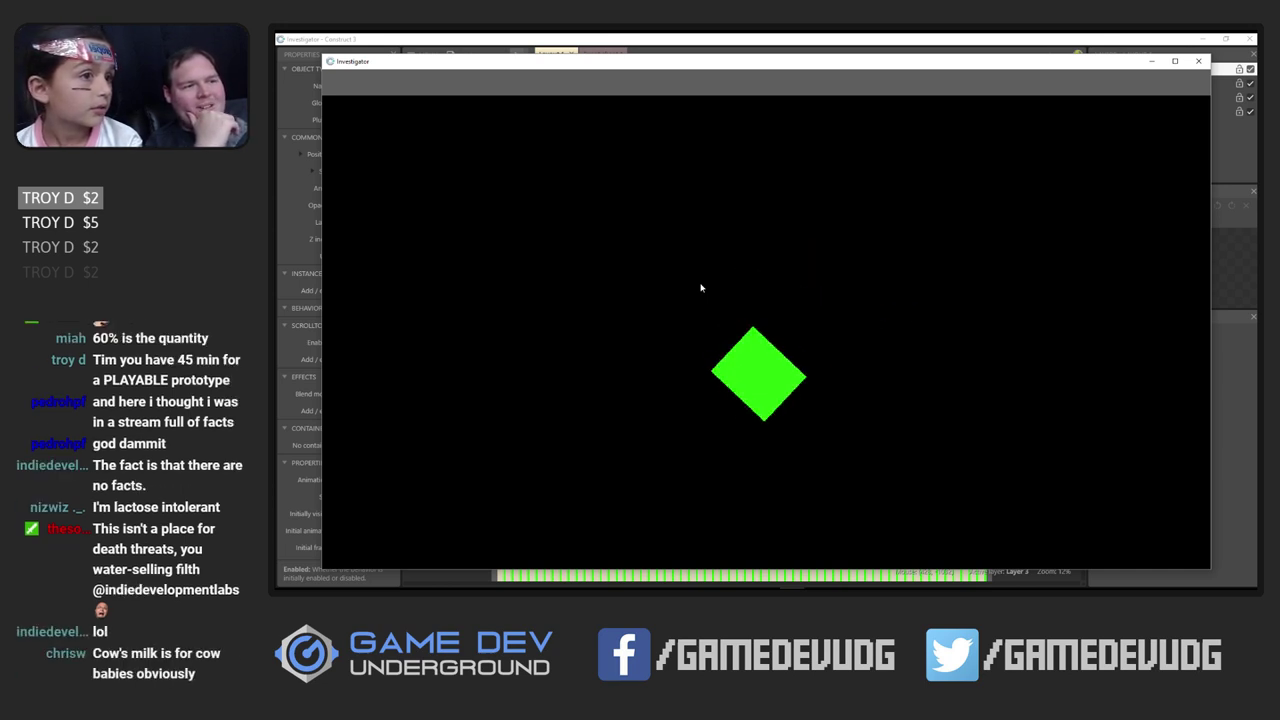
Keep steering the player around the running preview in every direction, then return to the layout editor
key("Left")
key("Up")
key("Right")
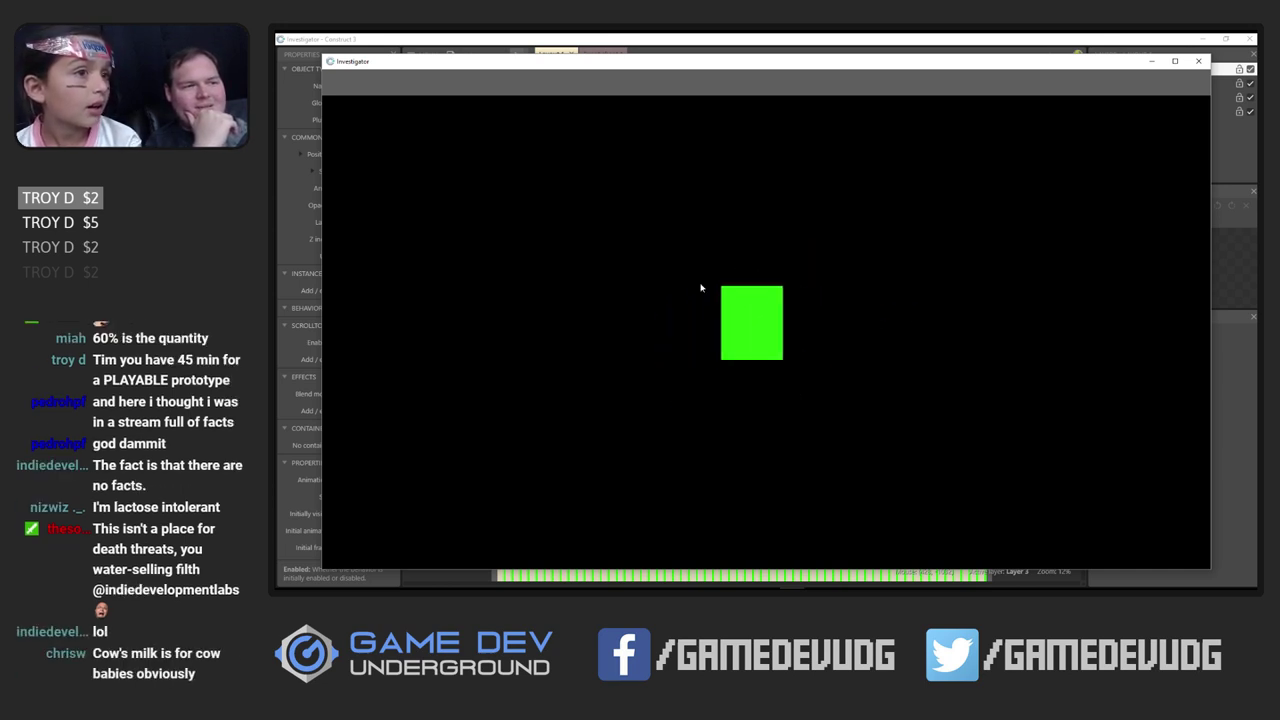
key("Left")
key("Down")
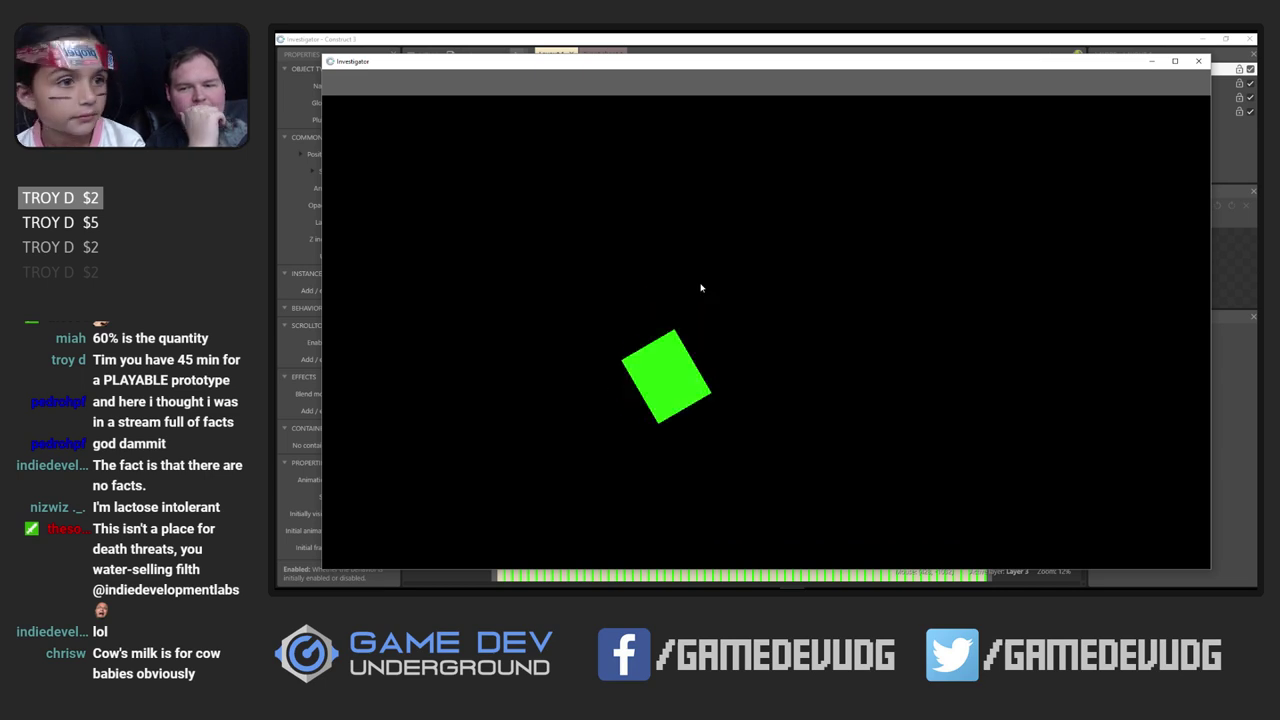
key("Right")
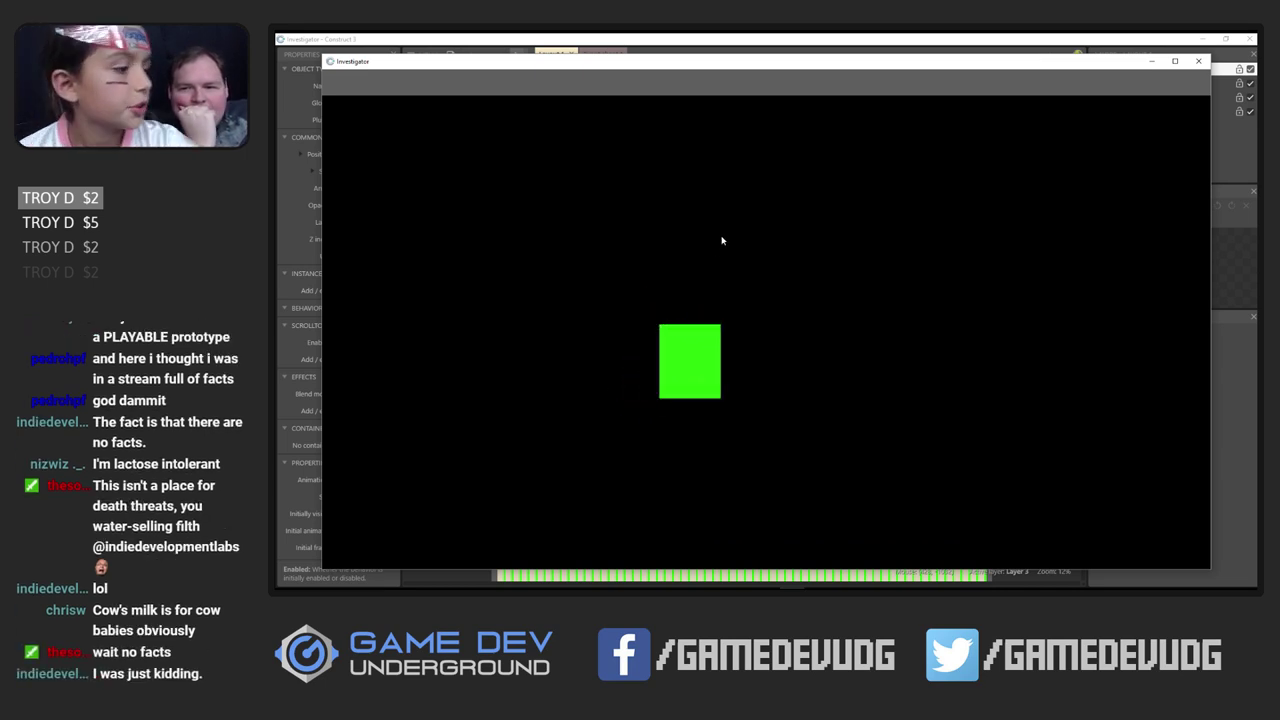
key("Up")
key("Right")
key("Left")
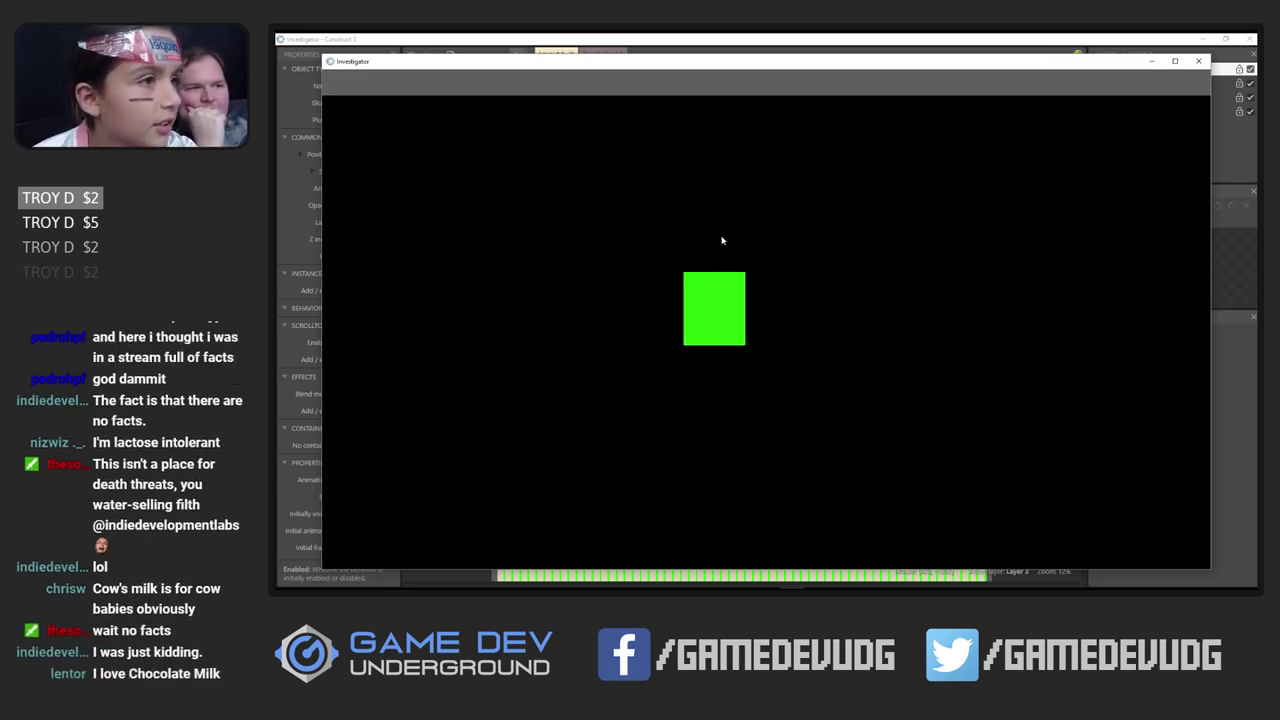
key("Down")
key("Right")
key("Up")
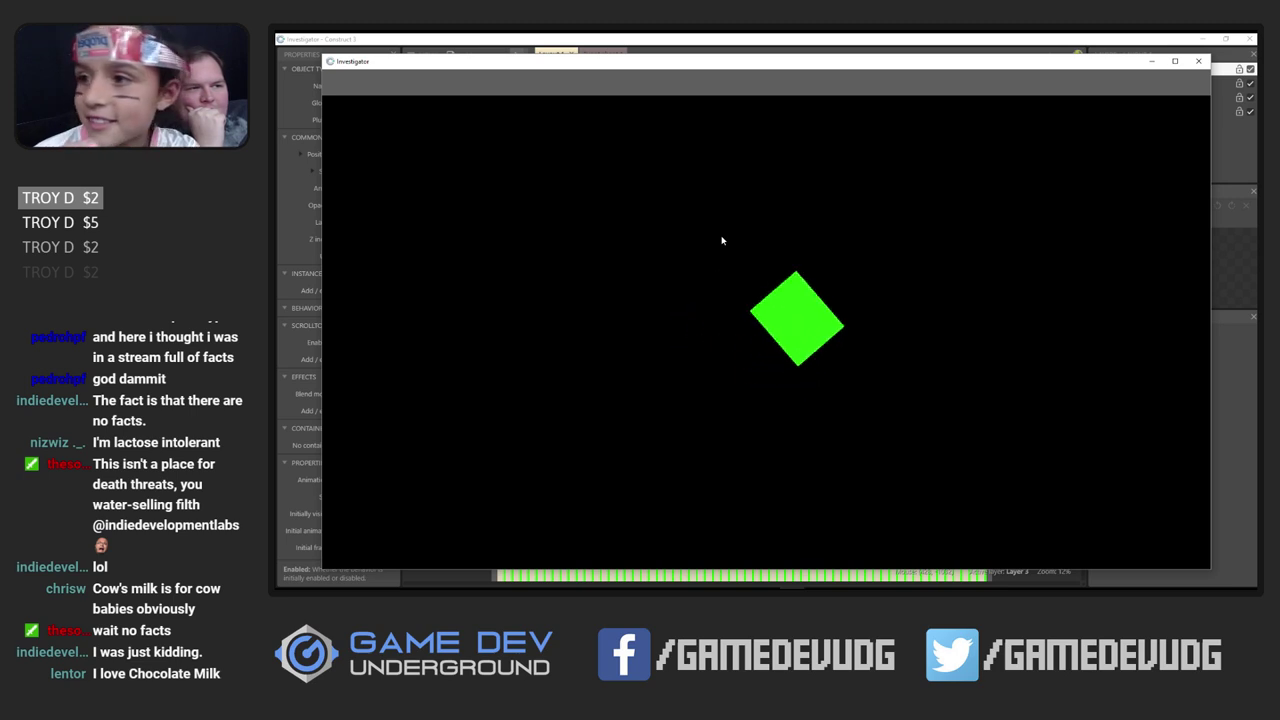
key("Right")
key("Up")
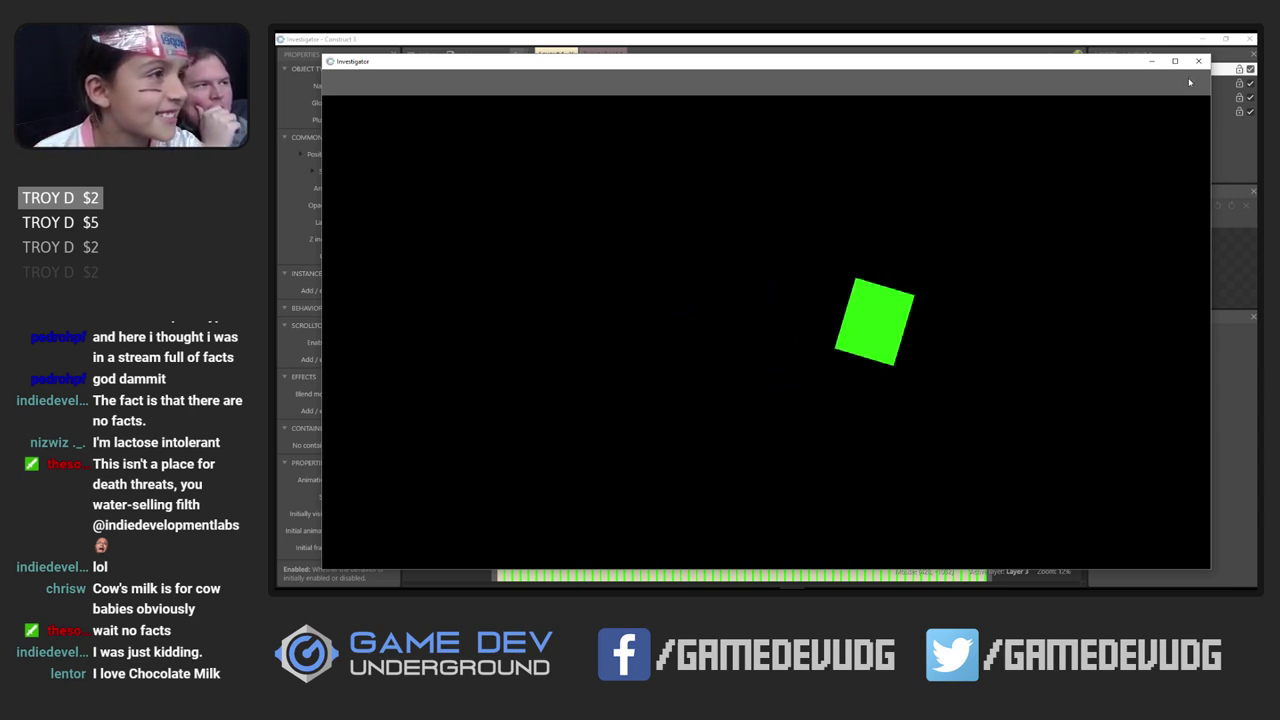
key("Down")
key("Up")
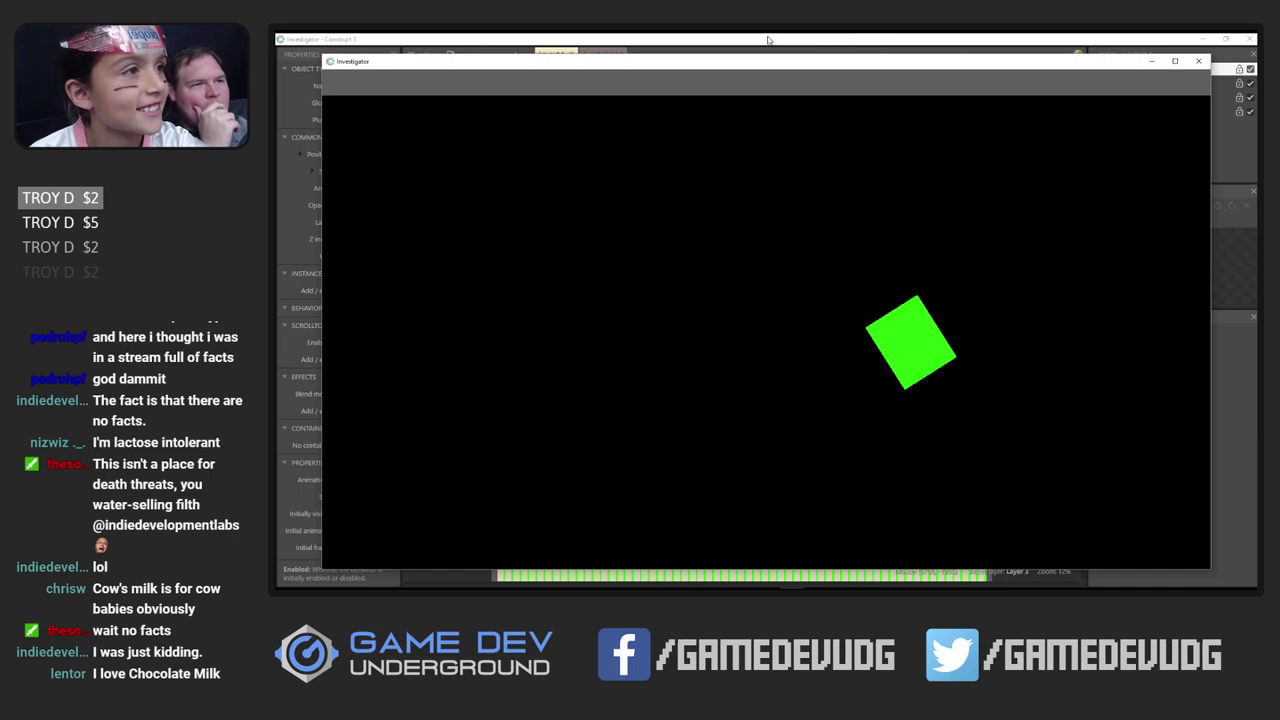
left_click(838, 39)
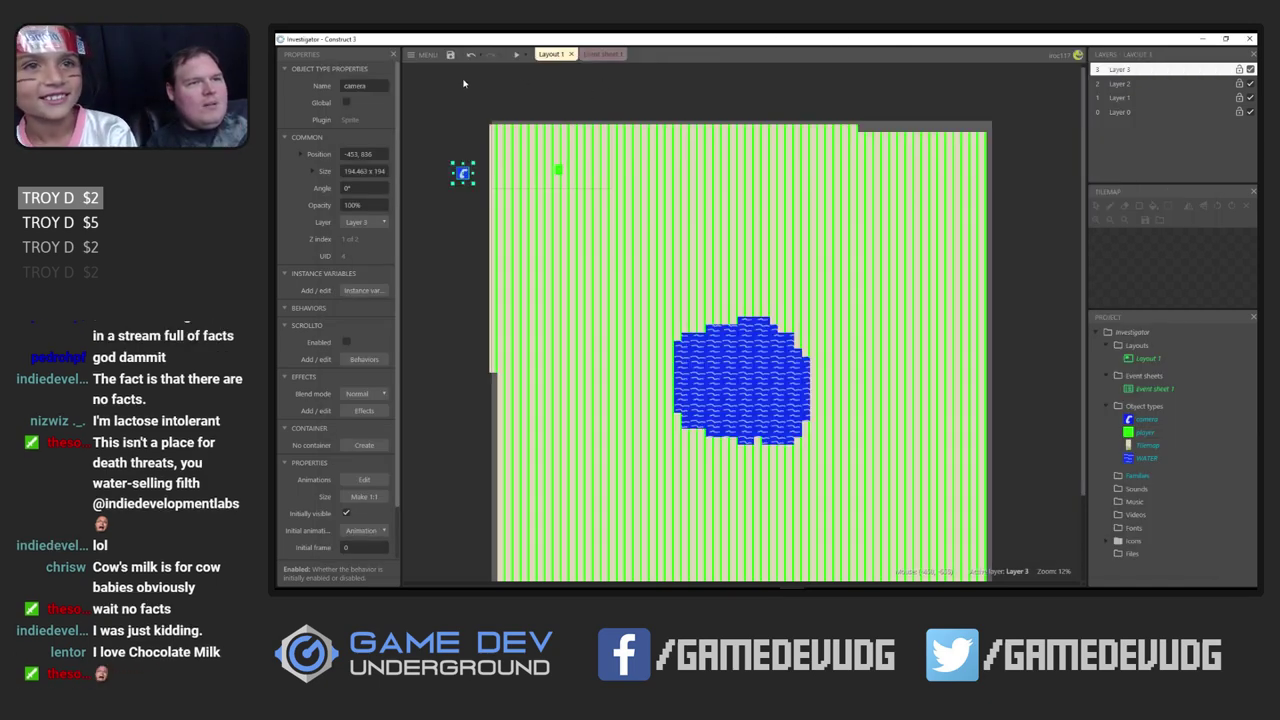
Save the project and inspect the properties of the player sprite and the tilemap
left_click(450, 54)
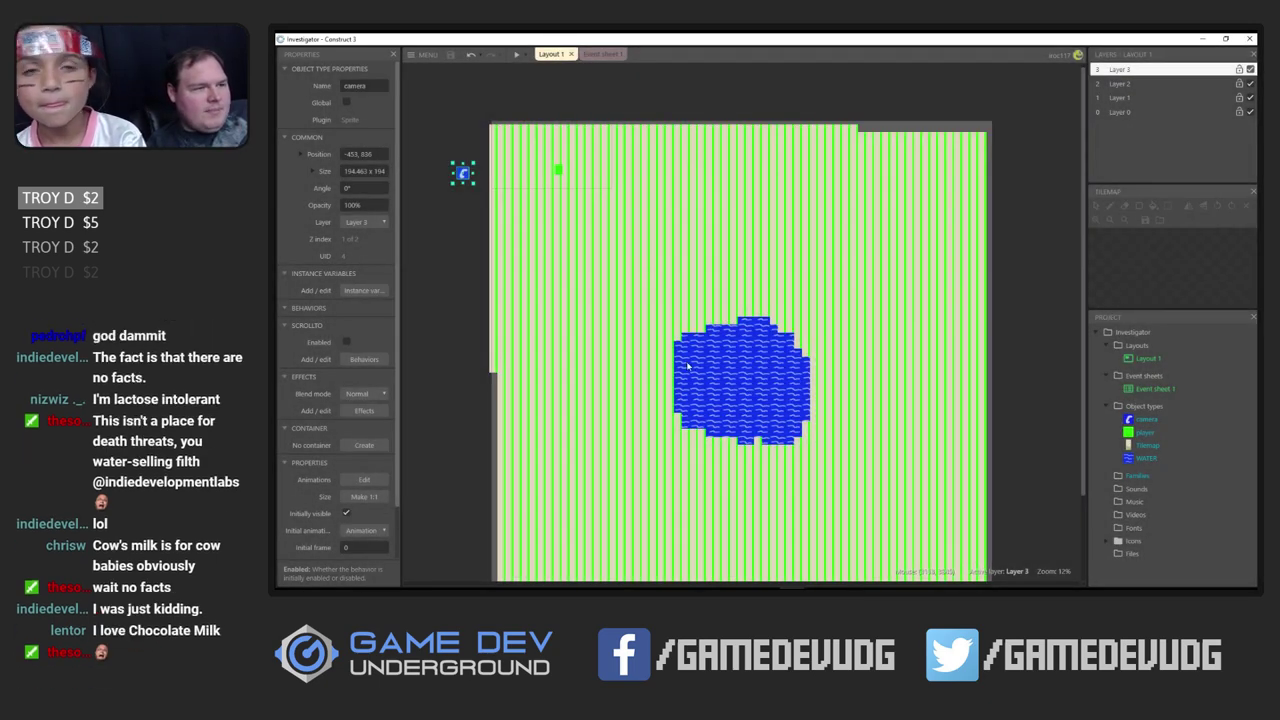
left_click(559, 171)
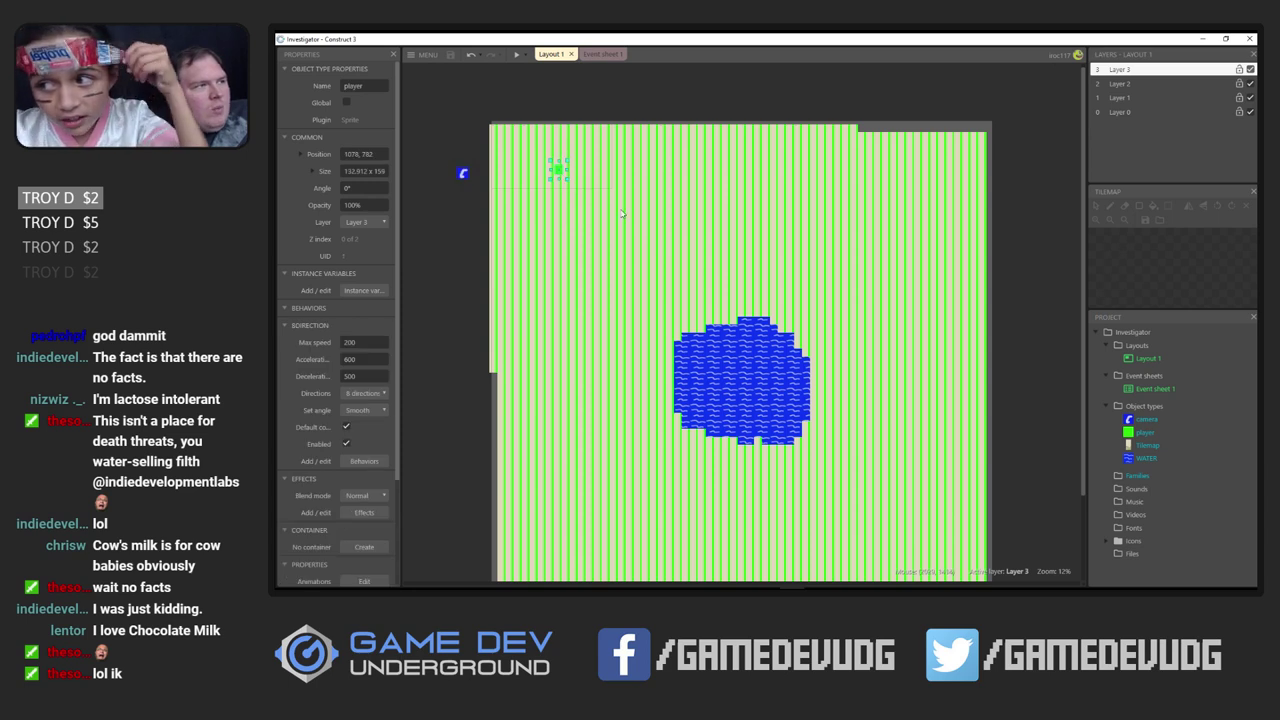
left_click(875, 215)
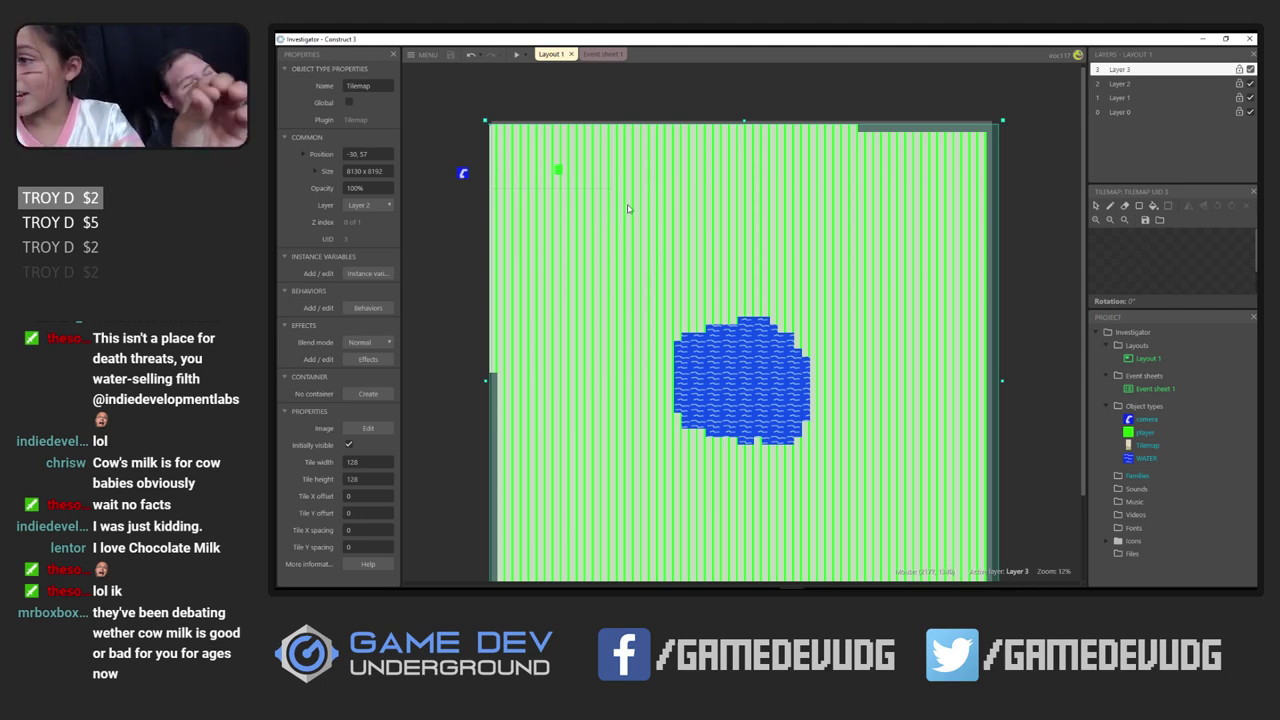
Move the camera sprite to about -395, 738, just outside the map's left edge, and enable its ScrollTo behavior
left_click(463, 174)
left_click_drag(465, 176, 467, 174)
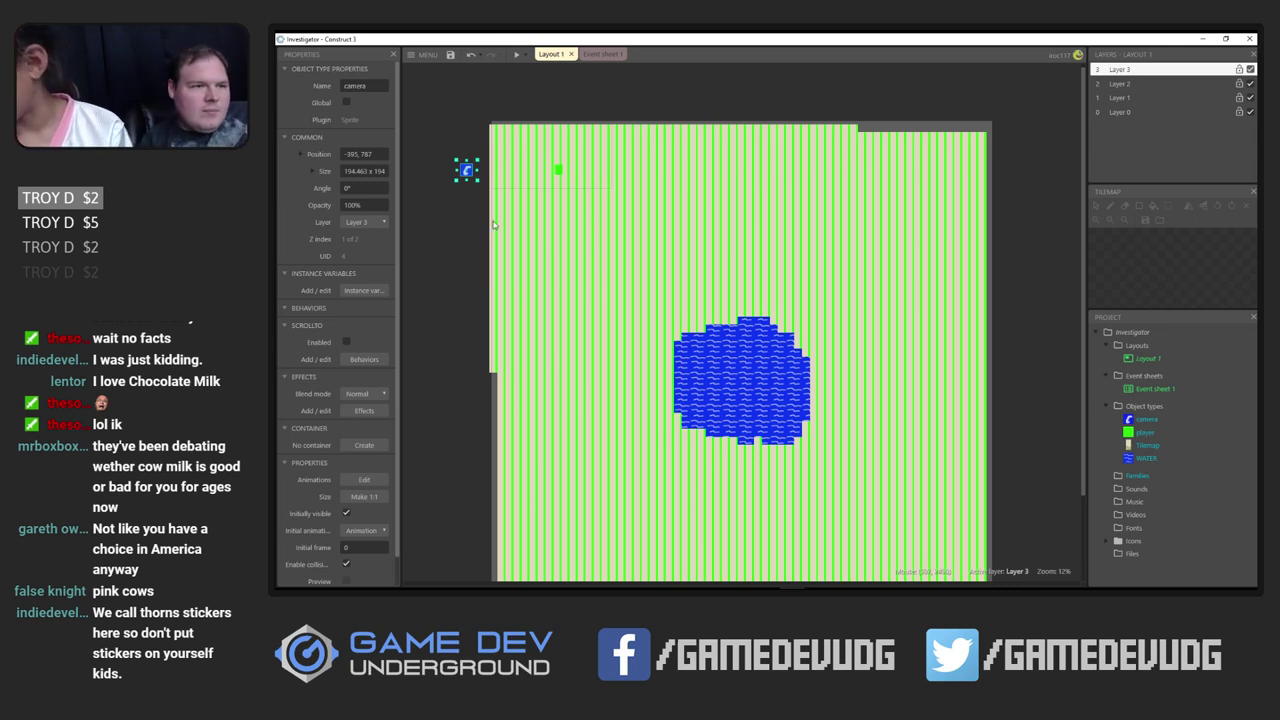
left_click_drag(467, 172, 468, 166)
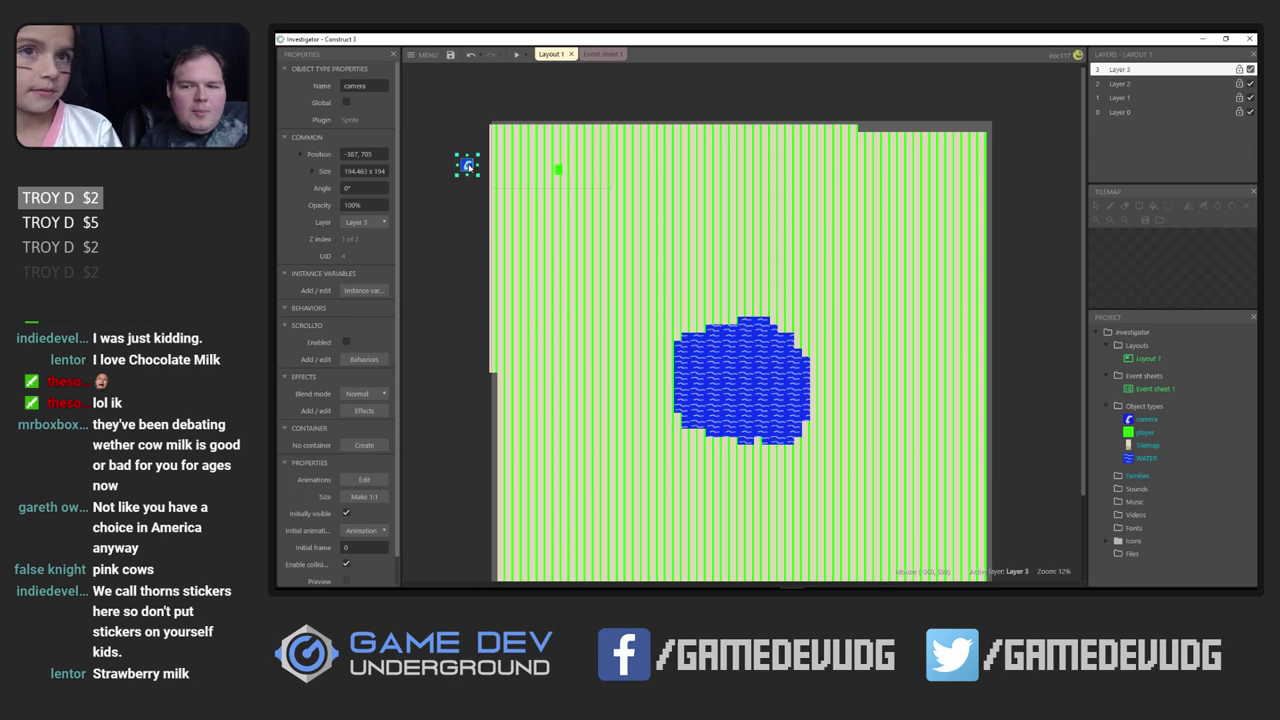
left_click_drag(473, 167, 469, 170)
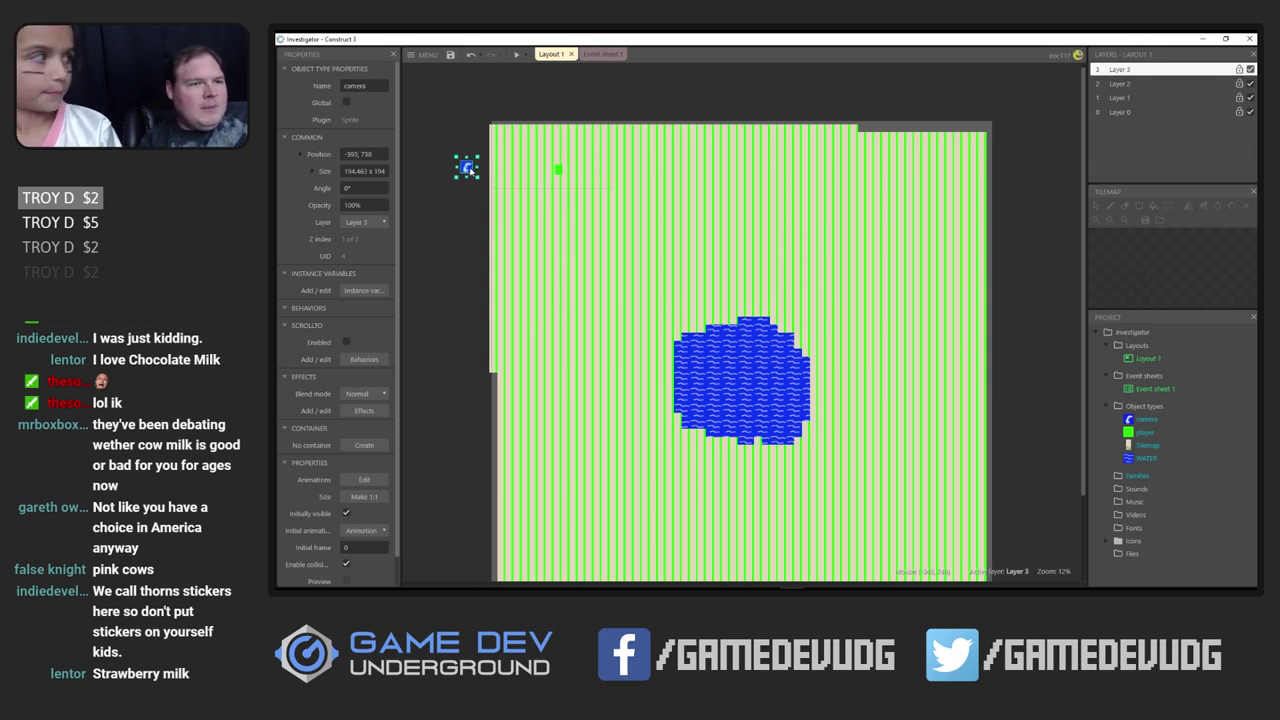
left_click(346, 343)
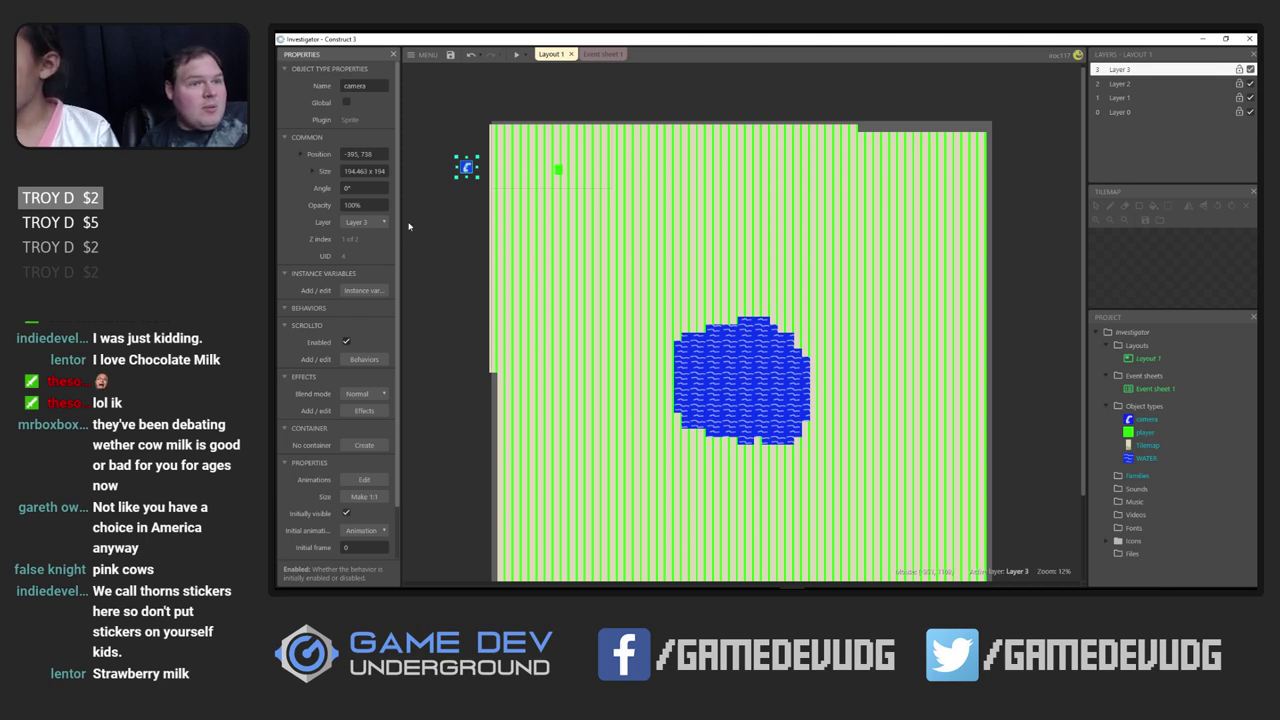
left_click(365, 222)
left_click(409, 232)
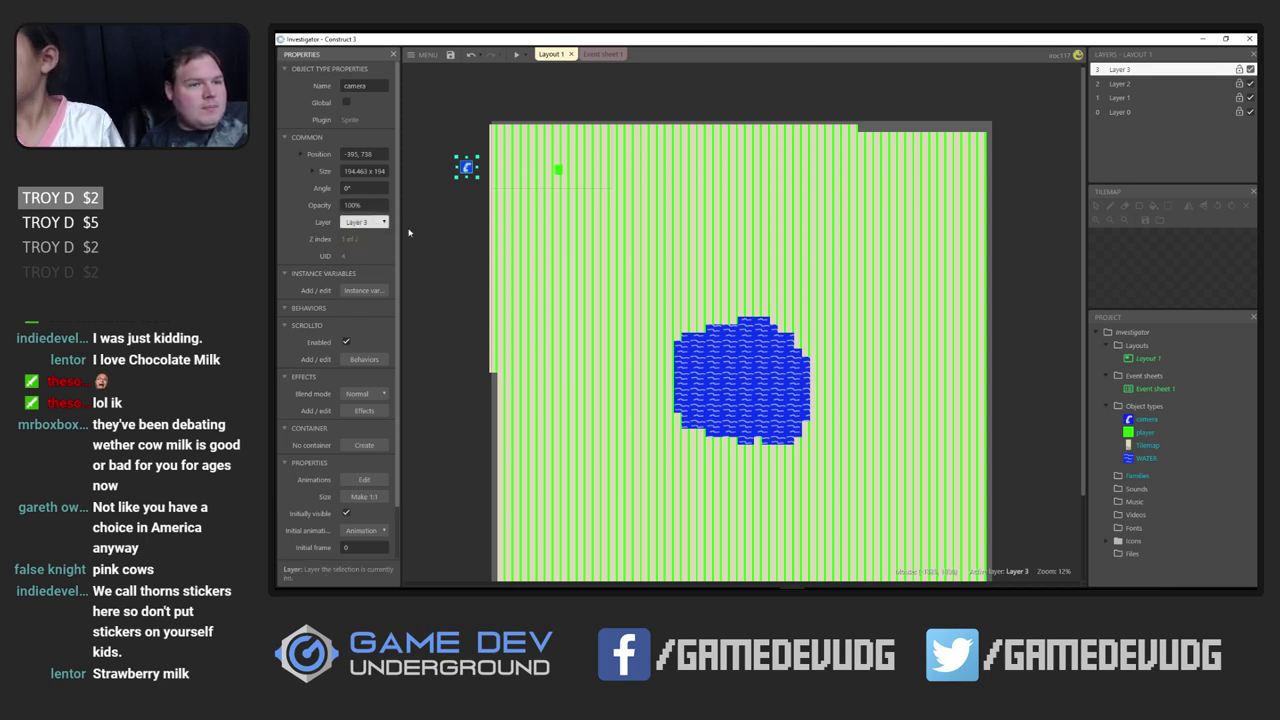
Select the tilemap in Layout 1 and open its ground tile in the tile editor
left_click(686, 212)
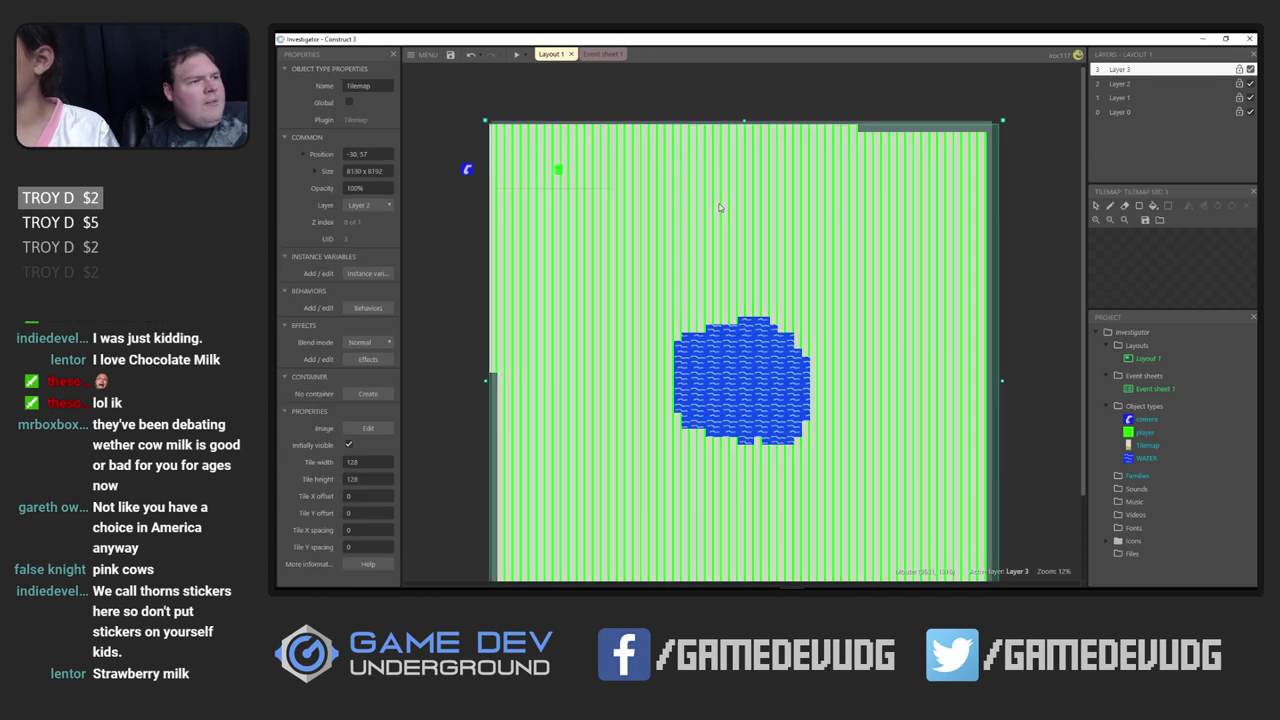
scroll(948, 200, "down", 1)
scroll(955, 185, "up", 1)
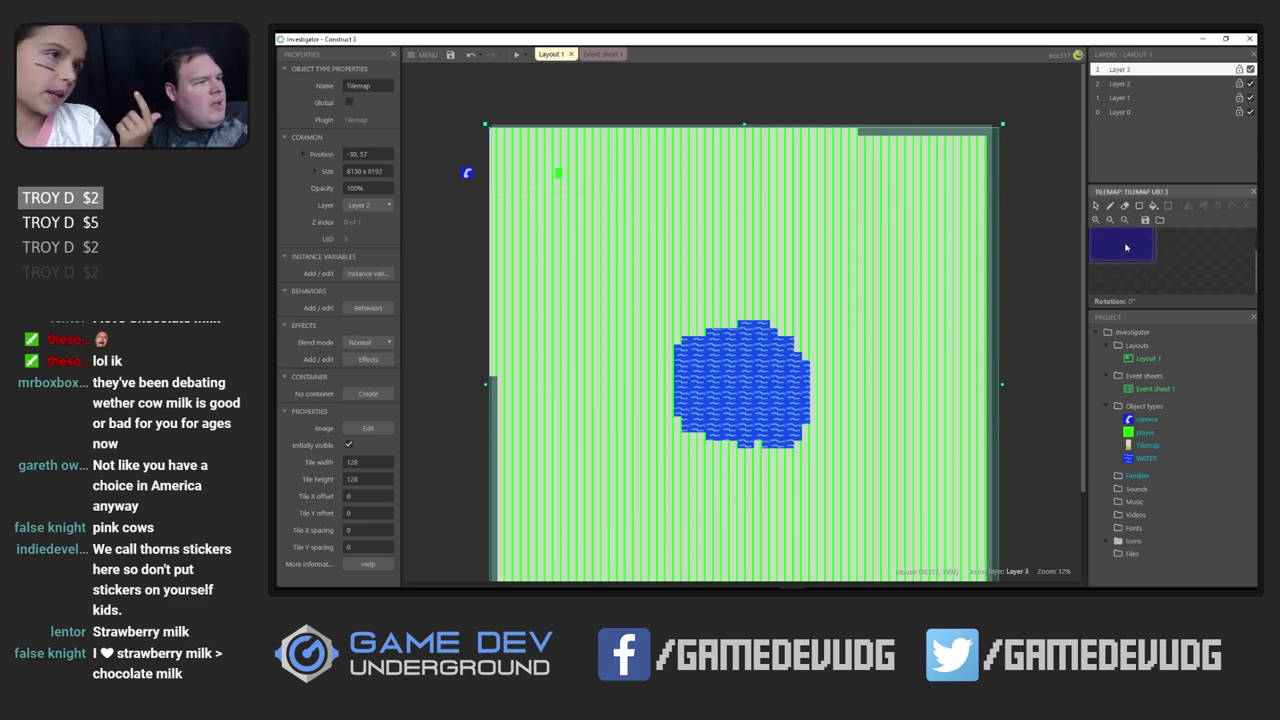
double_click(1126, 246)
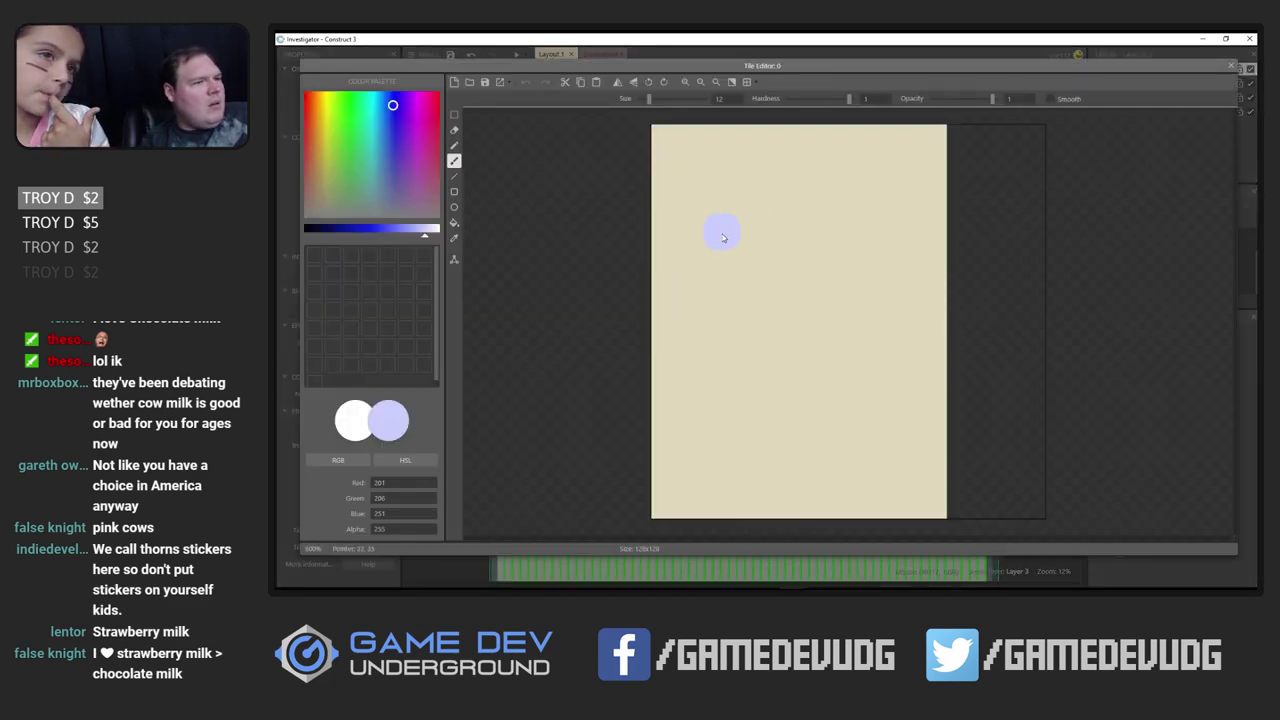
scroll(749, 240, "down", 5)
scroll(749, 243, "up", 4)
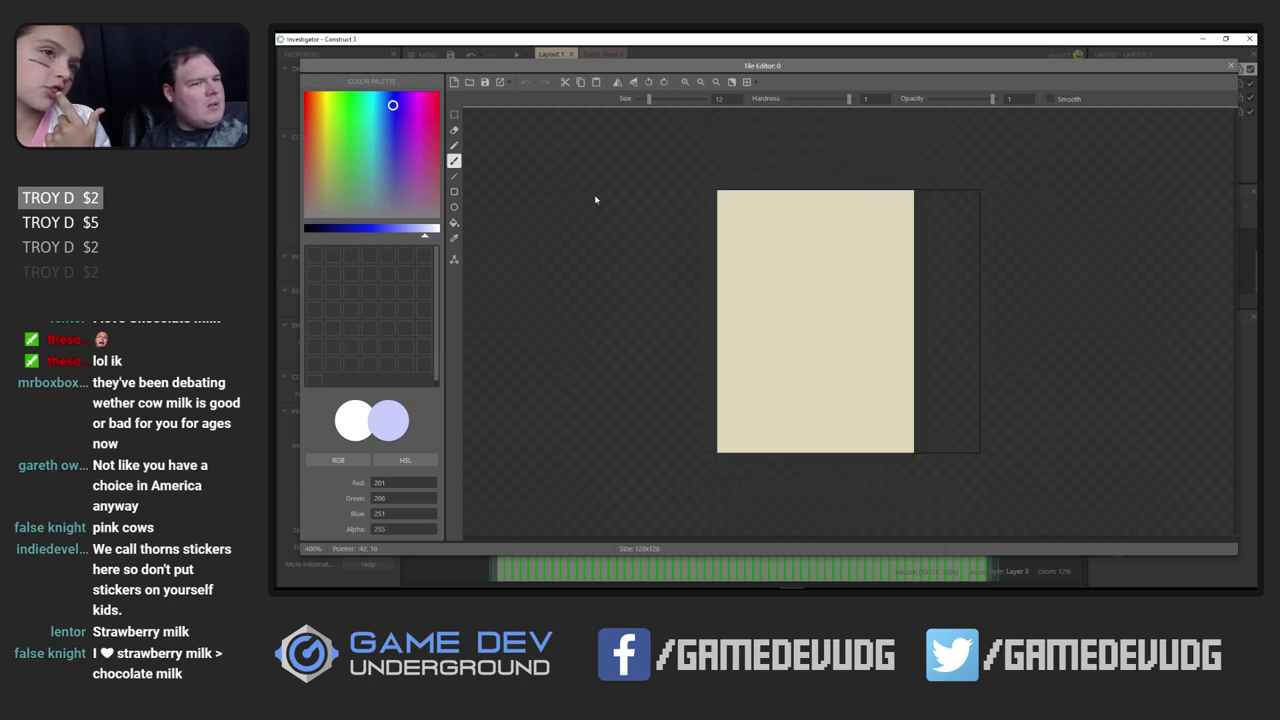
Sample the ground tile's beige colour, fill the tile's transparent right strip with it and close the tile editor
left_click(454, 176)
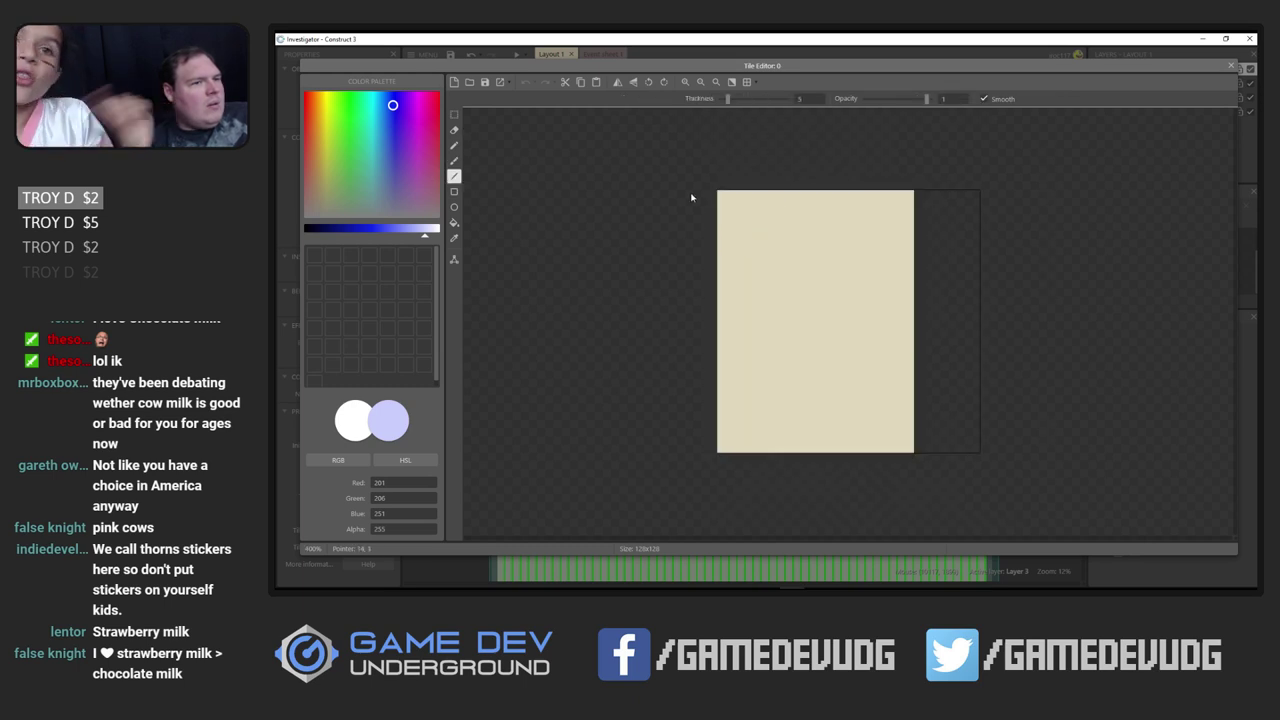
left_click(455, 238)
left_click(792, 236)
left_click(454, 114)
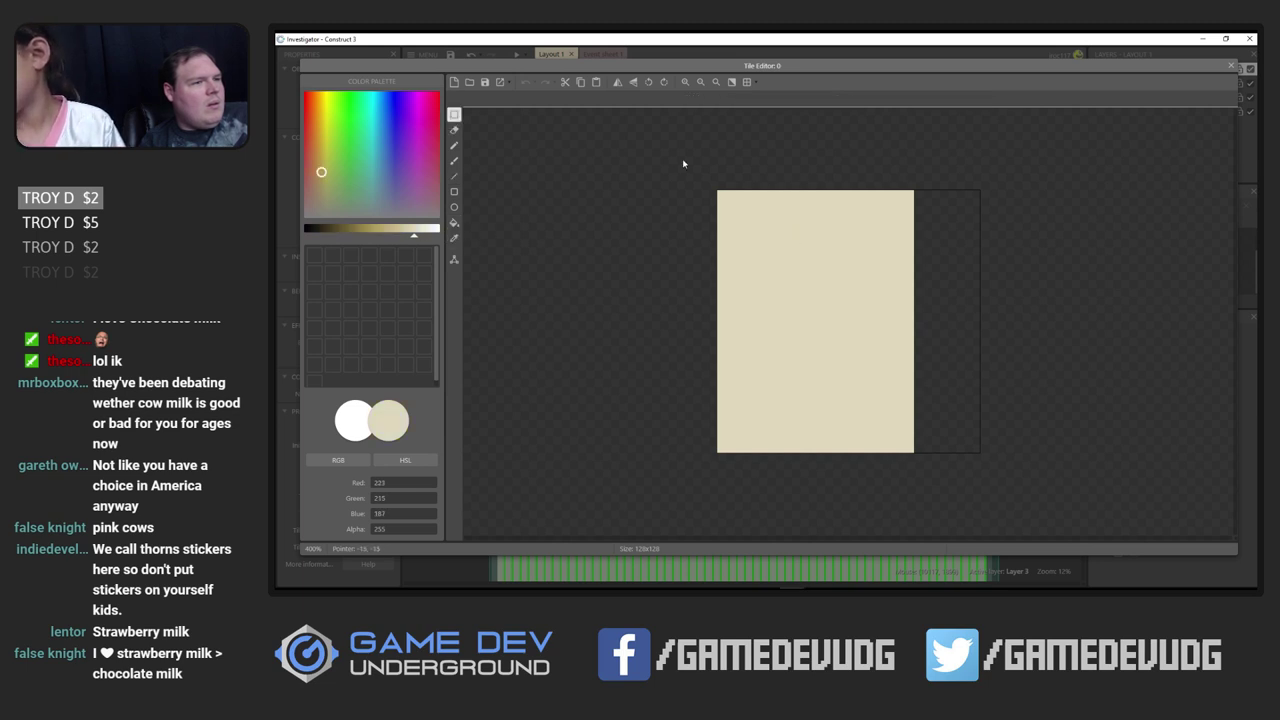
left_click(683, 161)
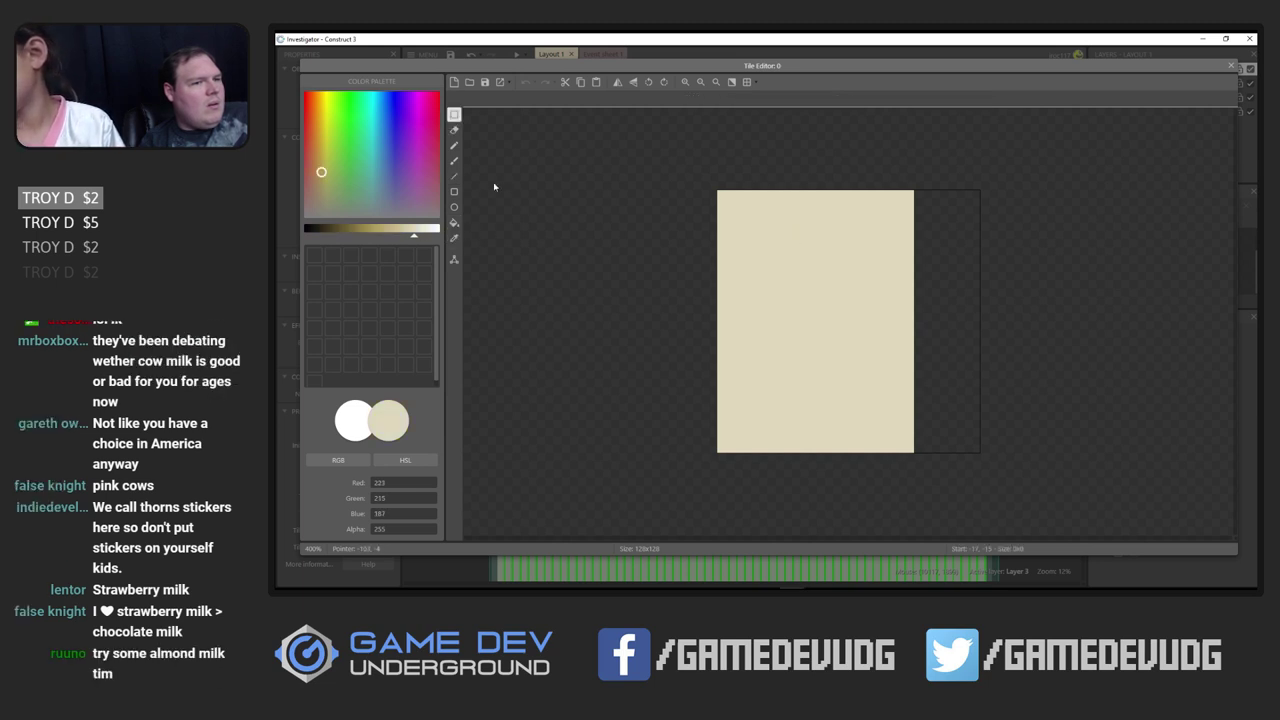
left_click(455, 222)
left_click(928, 248)
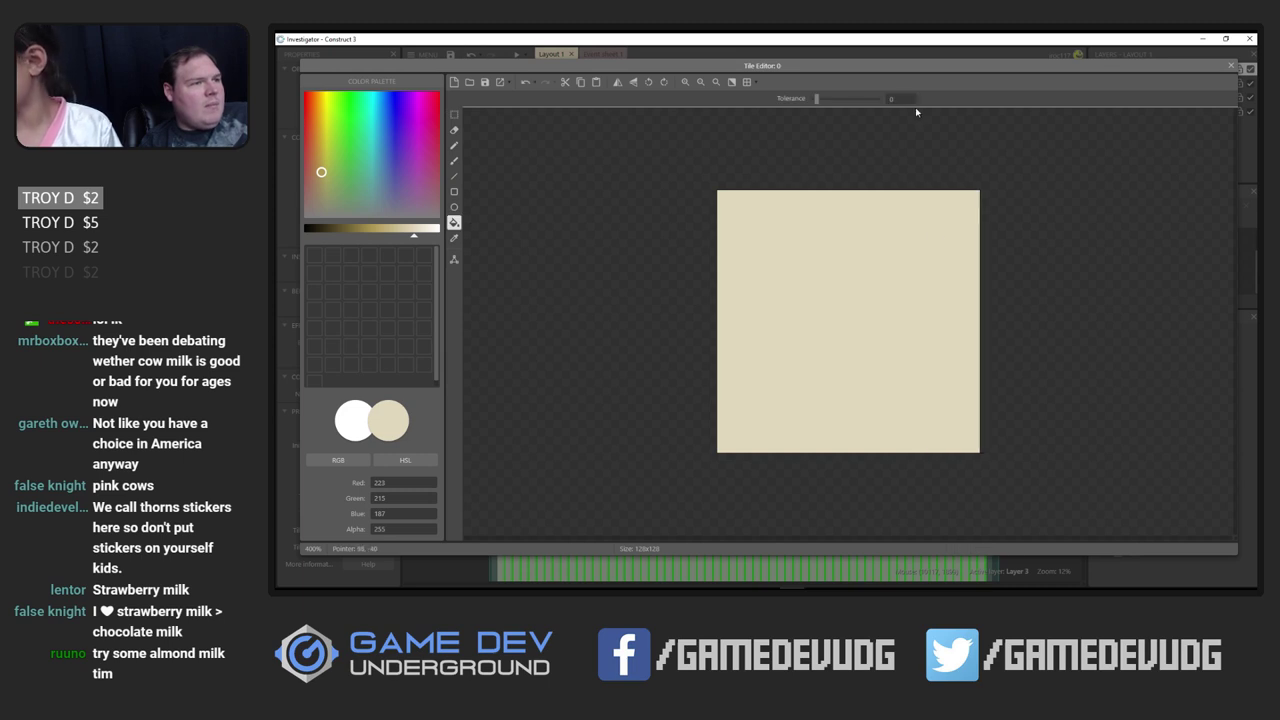
left_click(1231, 66)
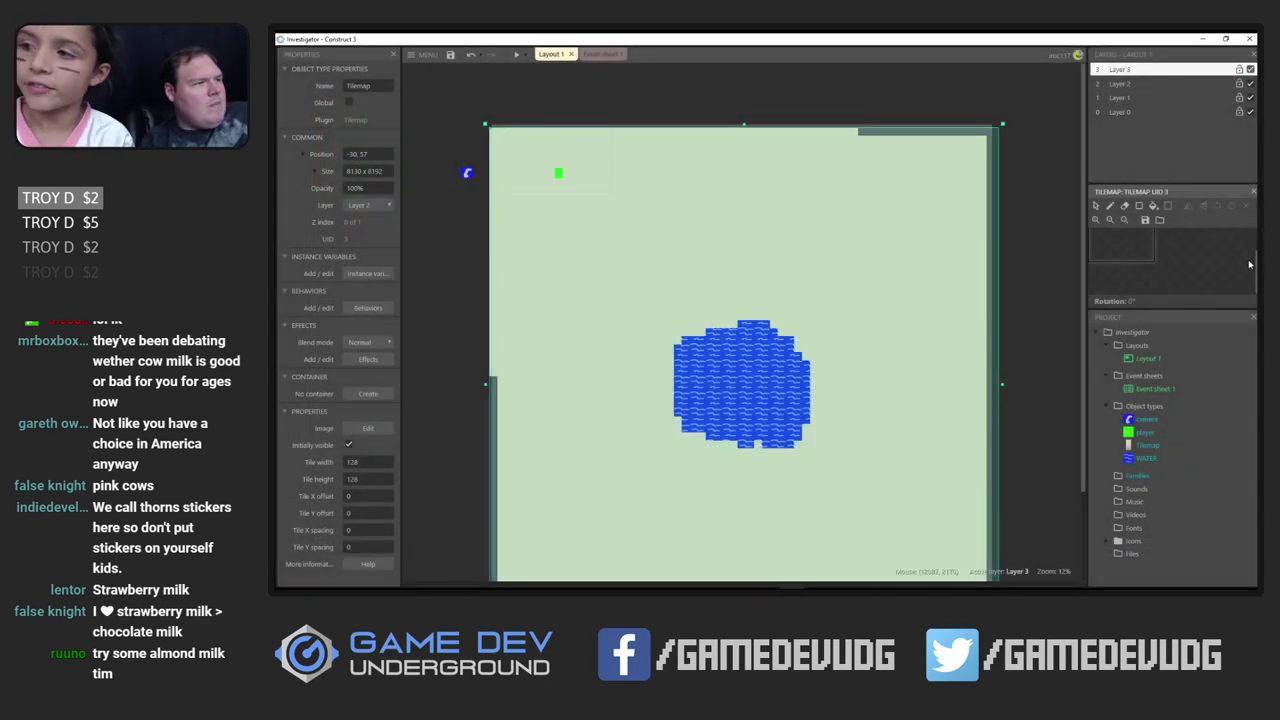
Move the tilemap to about -137, -148 and recheck its beige tile in the tile editor
mouse_move(973, 190)
left_mouse_down()
mouse_move(984, 226)
mouse_move(959, 177)
left_mouse_up()
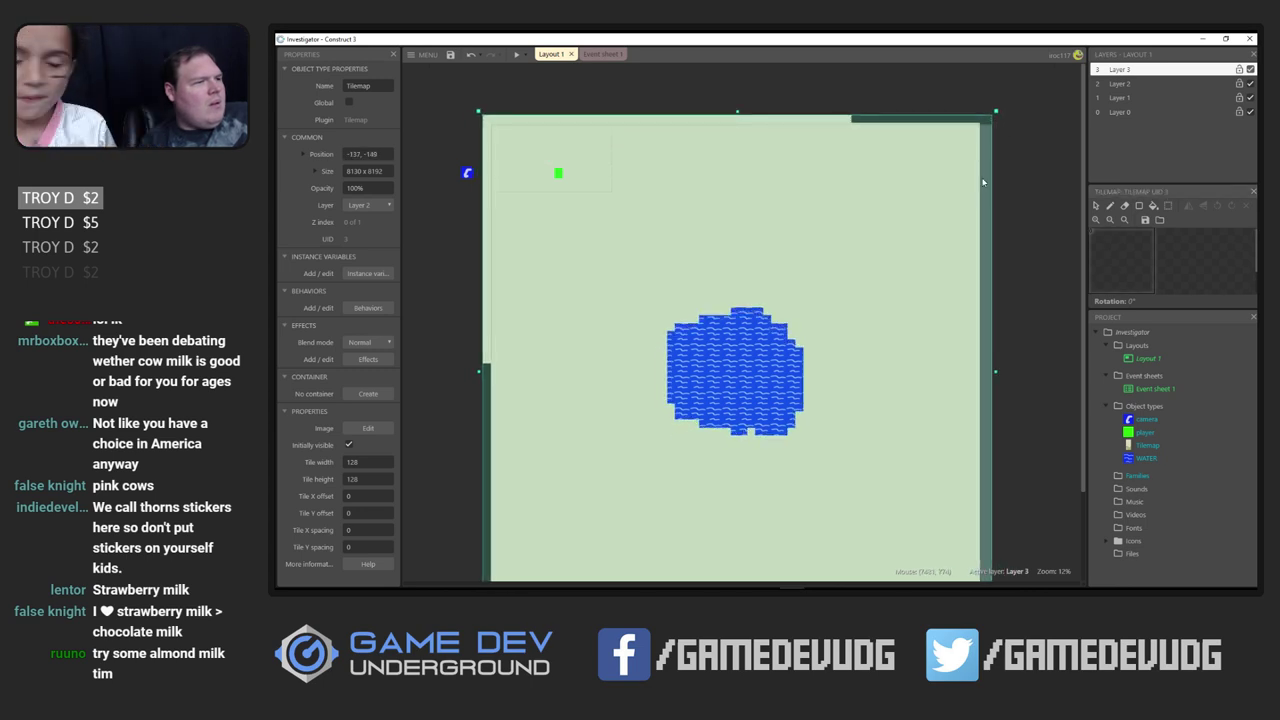
double_click(1130, 266)
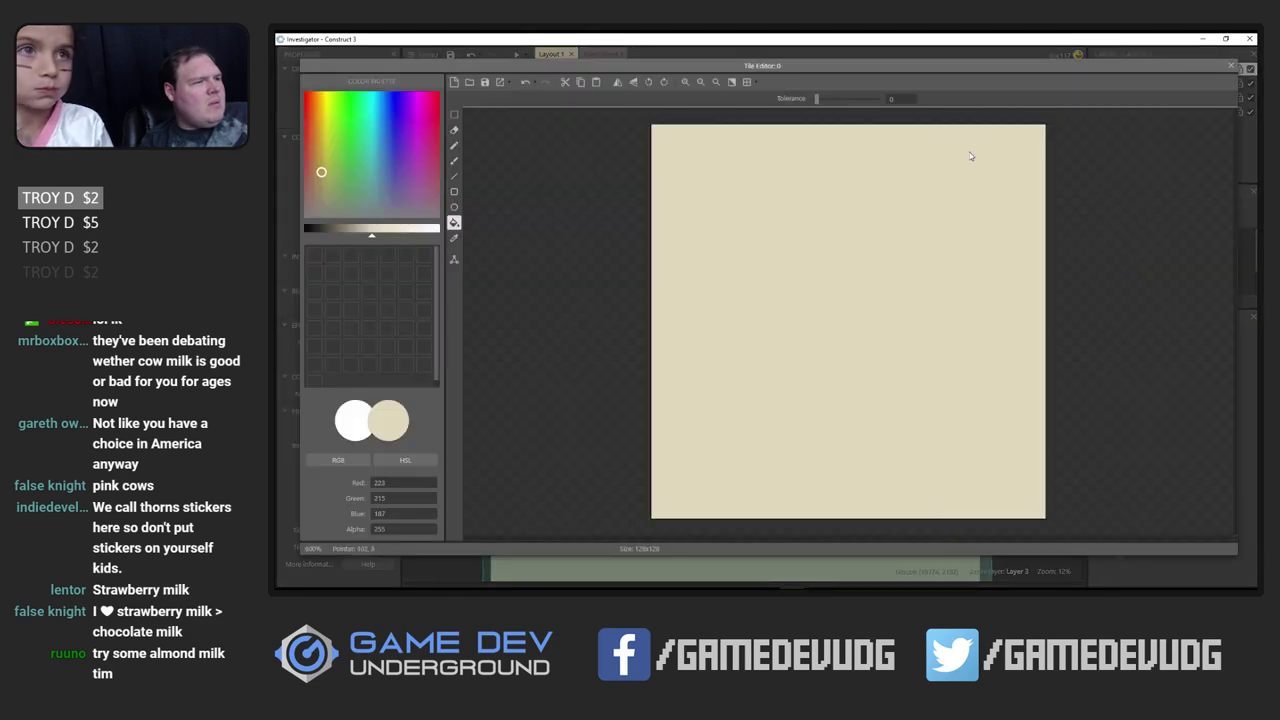
left_click(1232, 67)
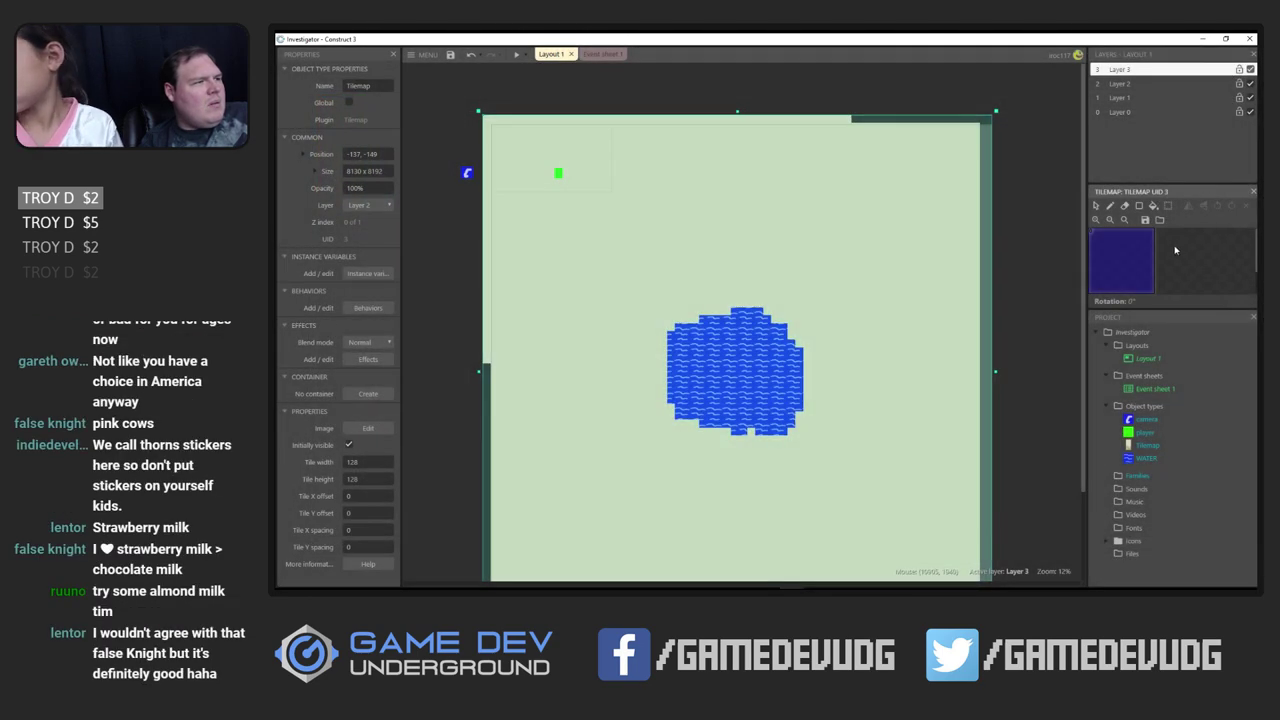
double_click(1100, 251)
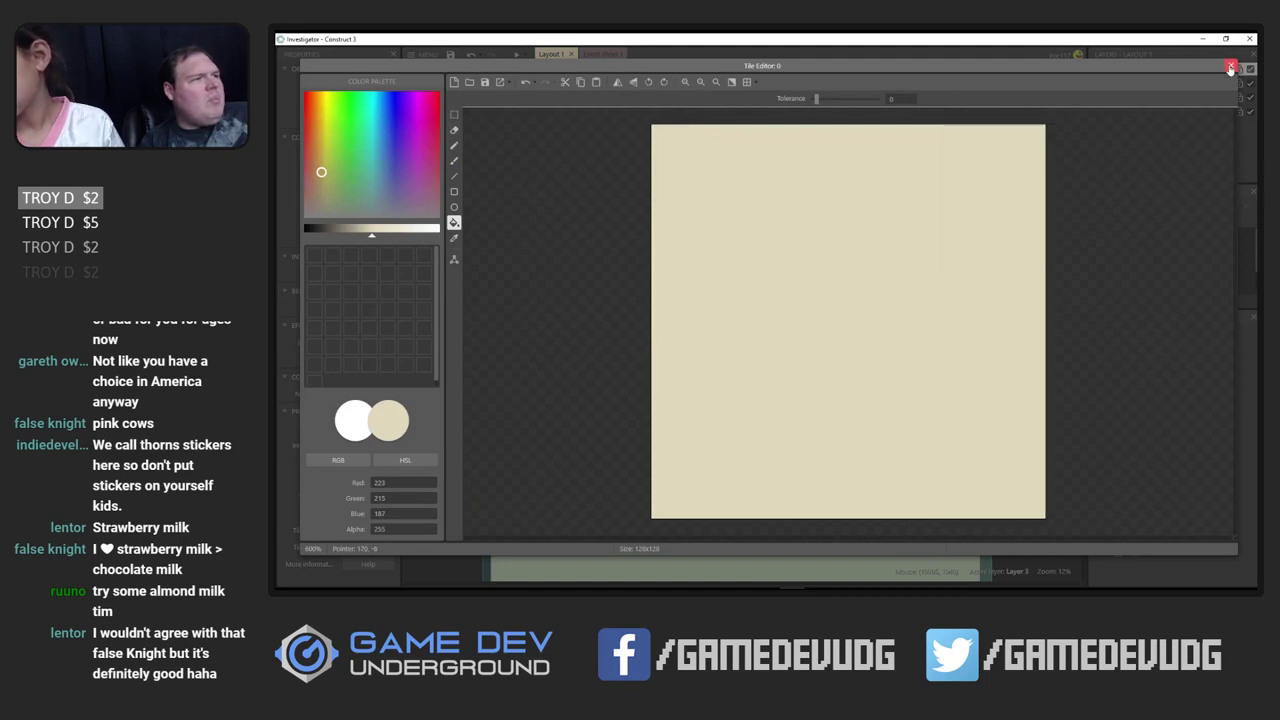
left_click(1232, 67)
left_click(583, 88)
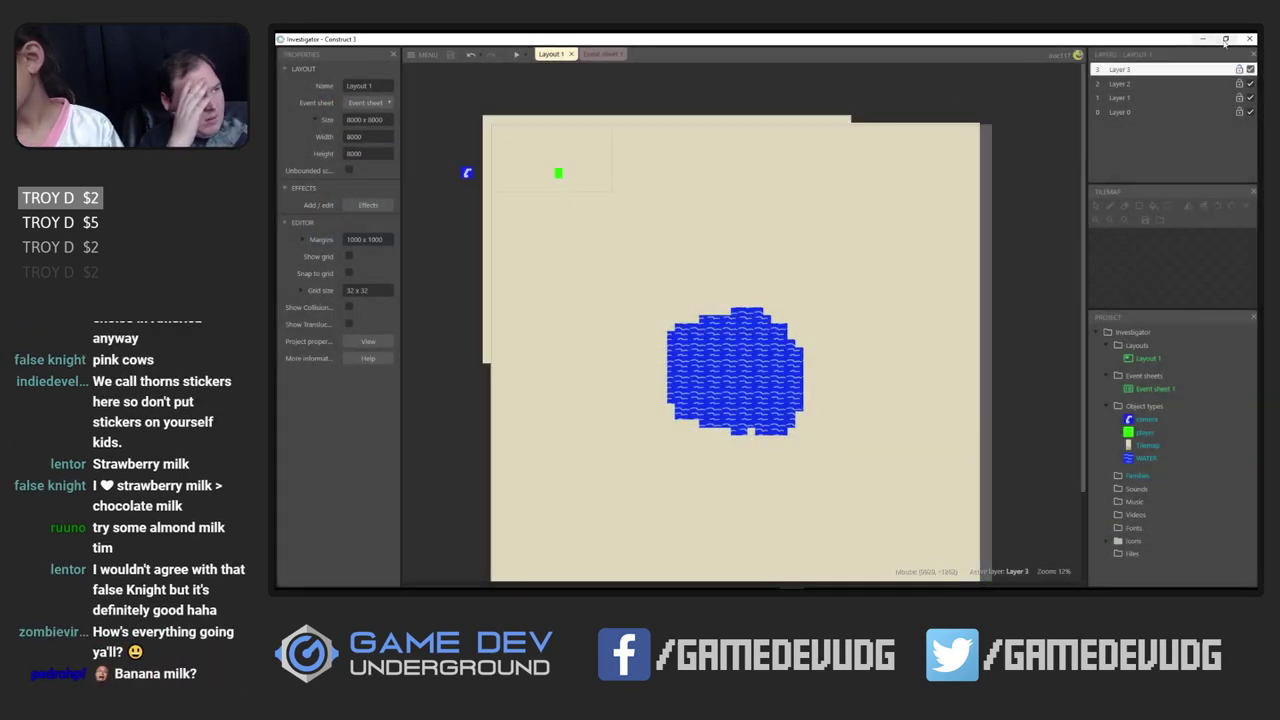
Return to the Construct 3 start page and reopen investigator.c3p from the INVESTIGATOR folder
left_click(1203, 39)
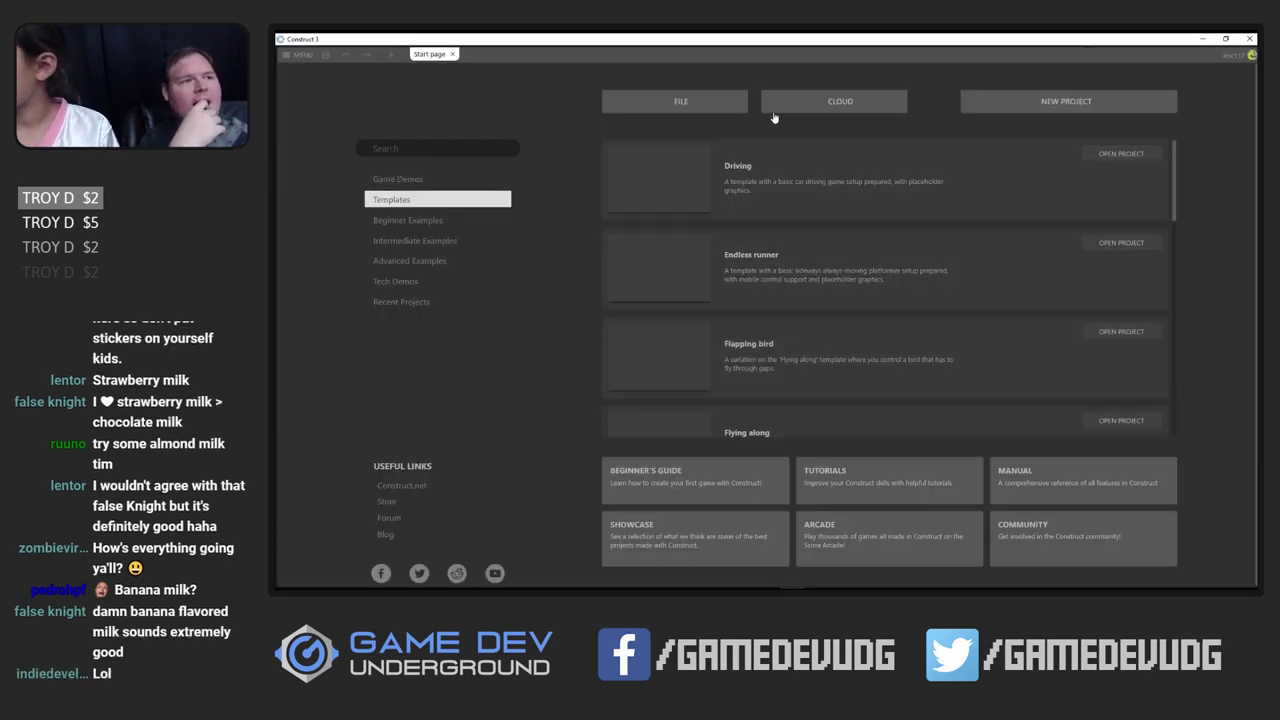
left_click(694, 110)
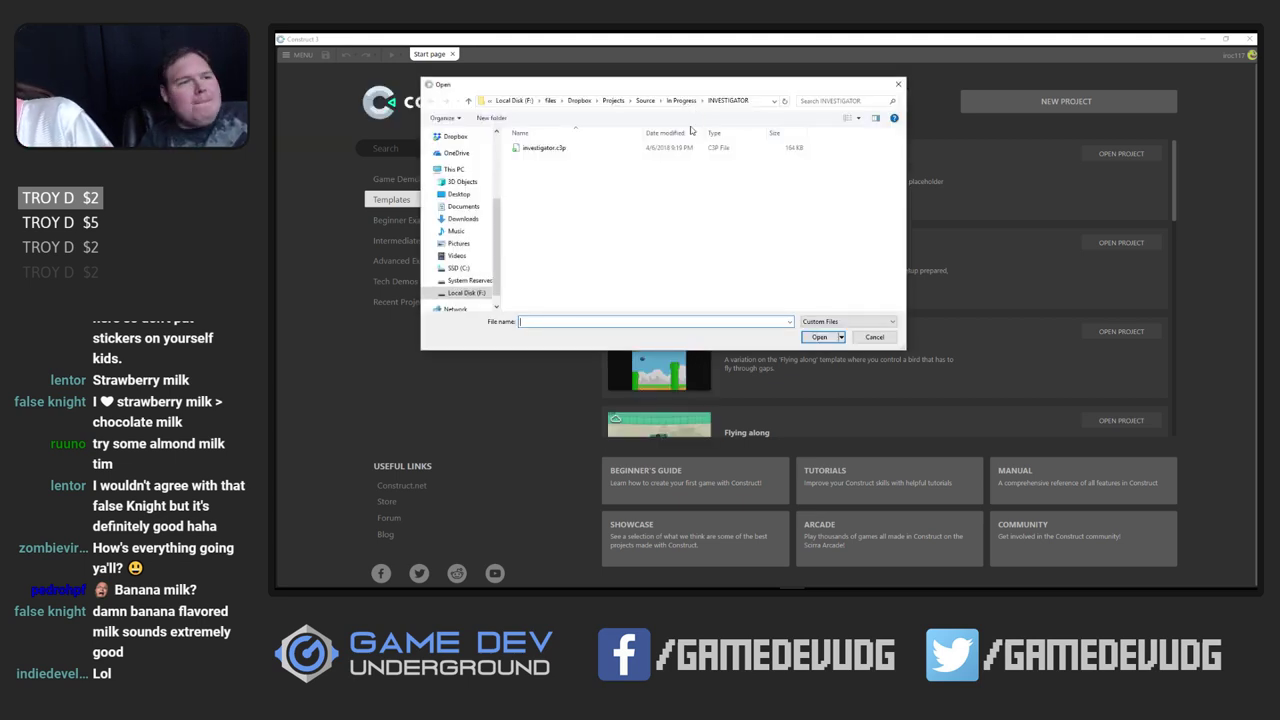
double_click(588, 152)
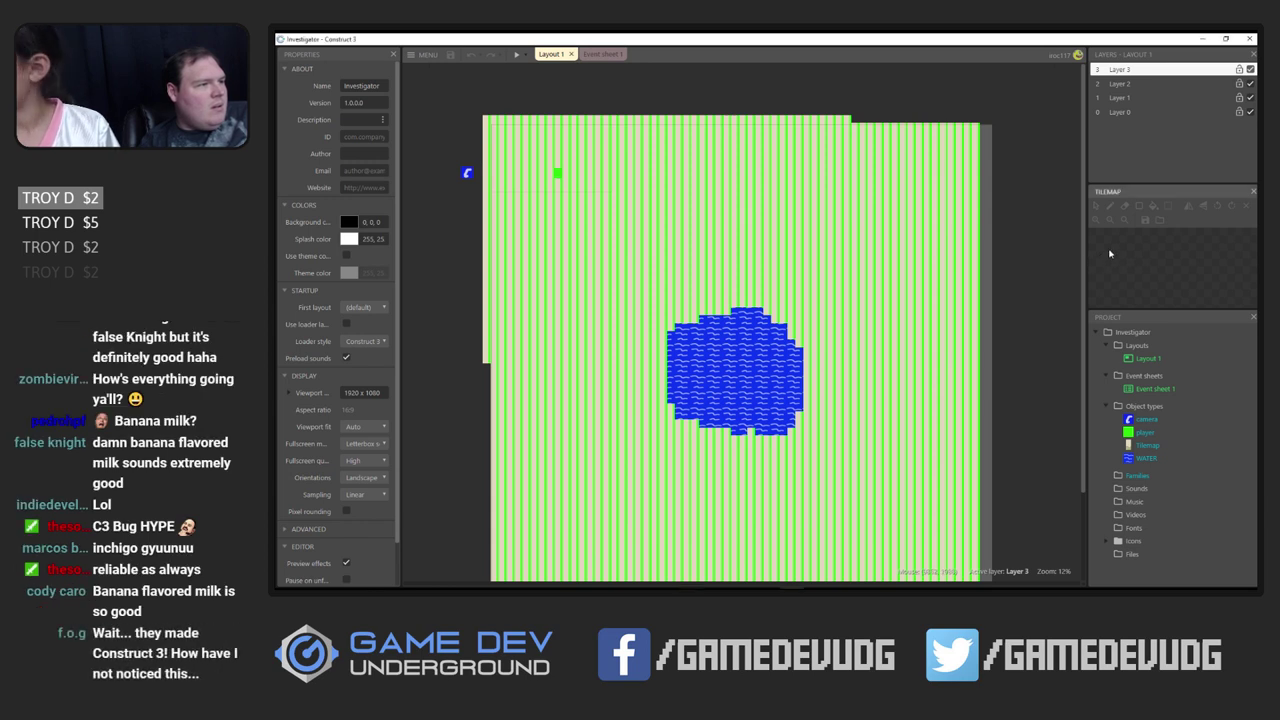
Switch to Photoshop and copy a plain grass patch about 68 × 66 pixels from the island map
mouse_move(451, 585)
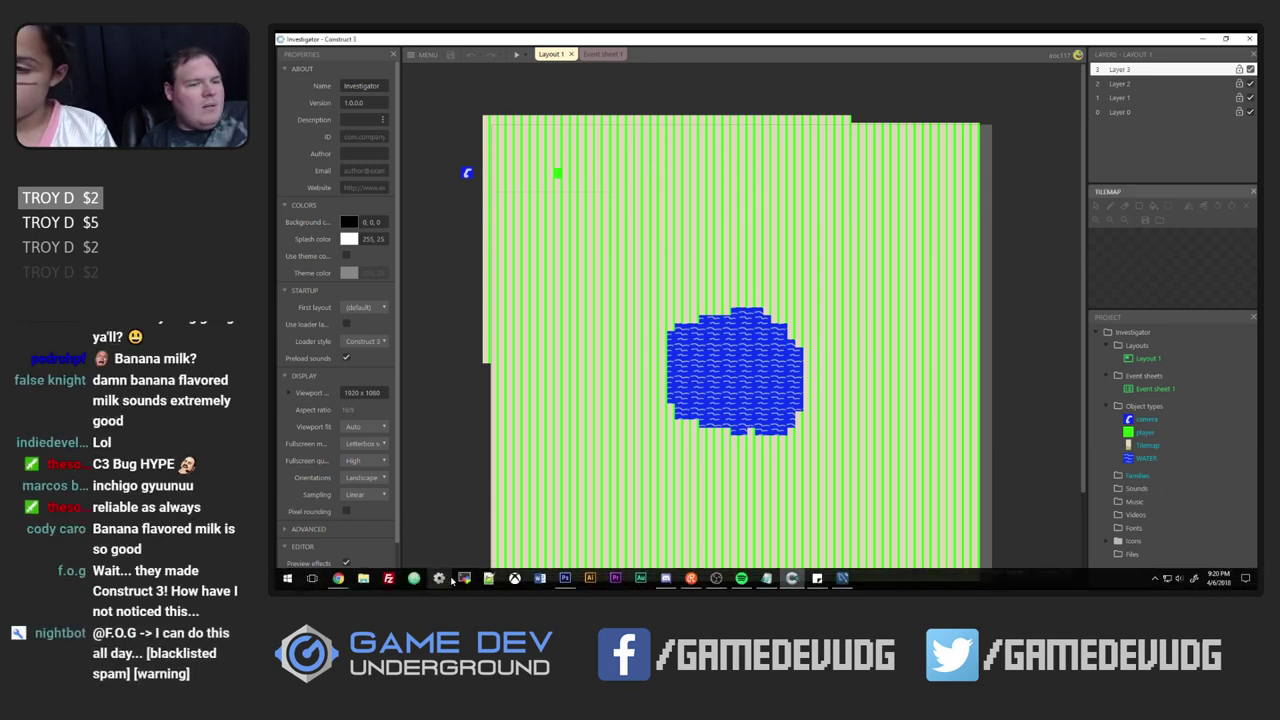
left_click(565, 578)
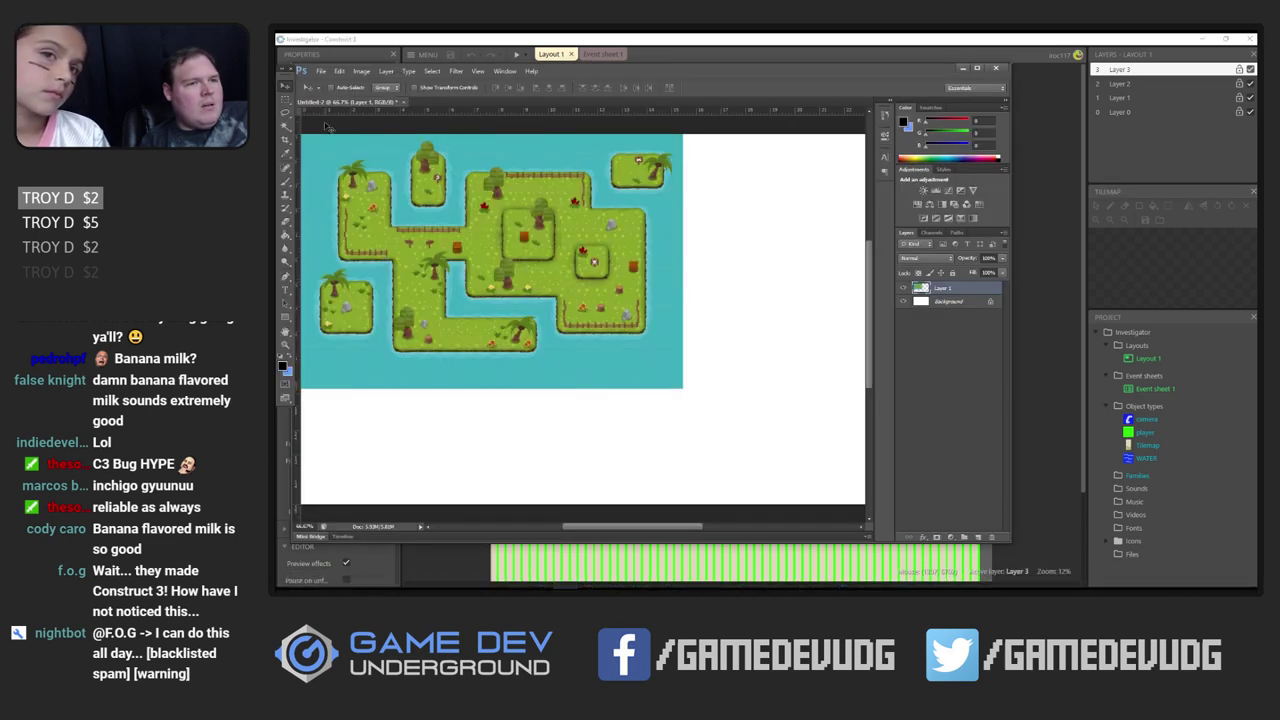
left_click(284, 101)
left_click_drag(552, 266, 575, 289)
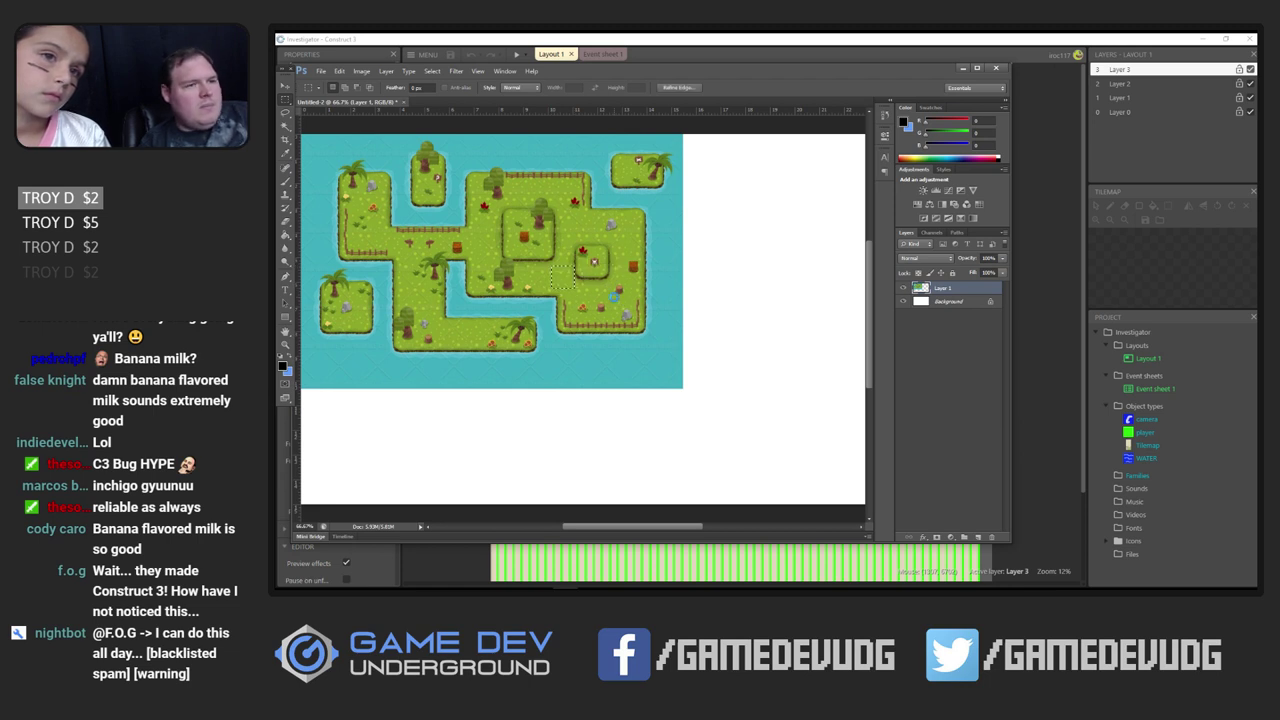
Create a new 128 × 128 pixel document and paste the copied grass patch into it
key("ctrl+n")
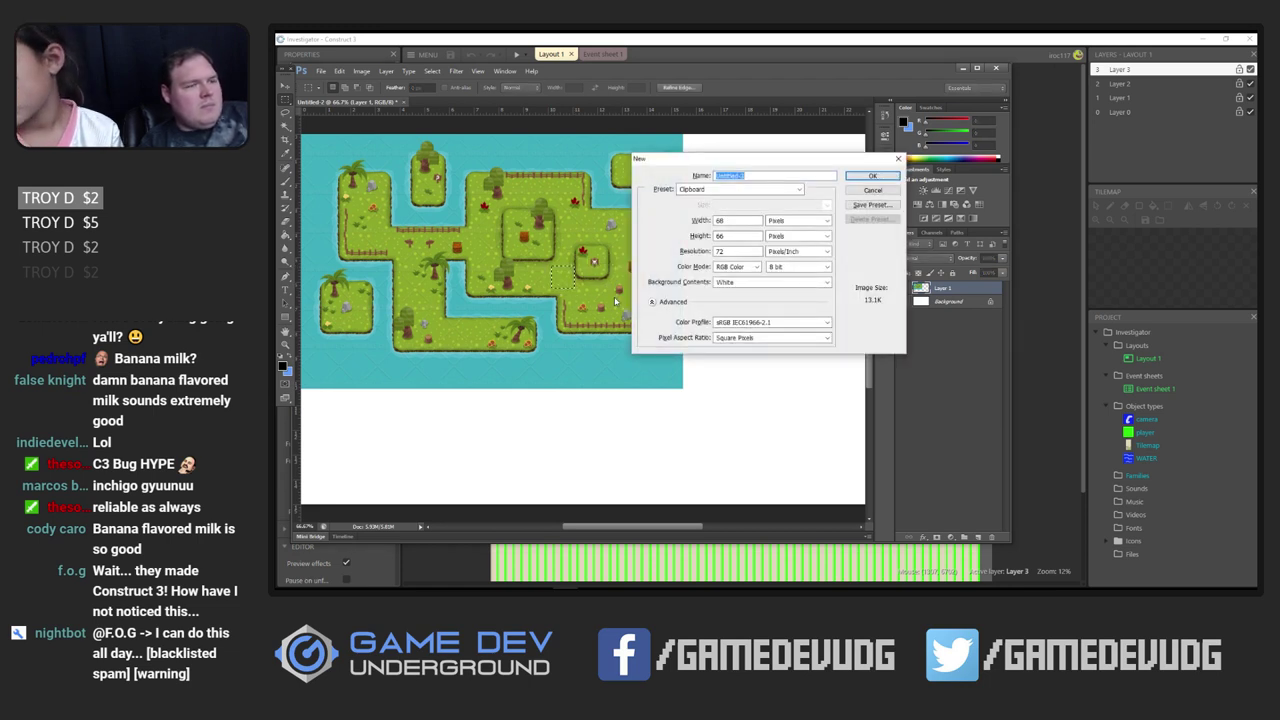
double_click(735, 220)
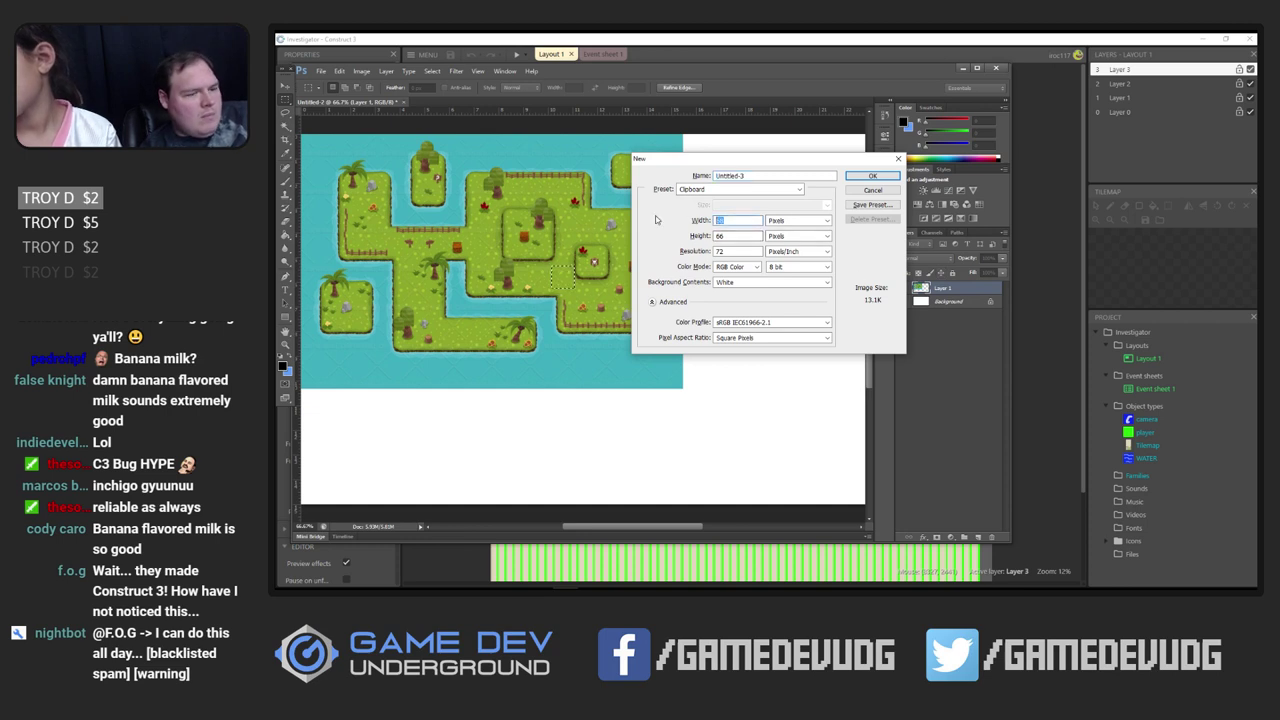
type("128")
key("Tab")
key("Tab")
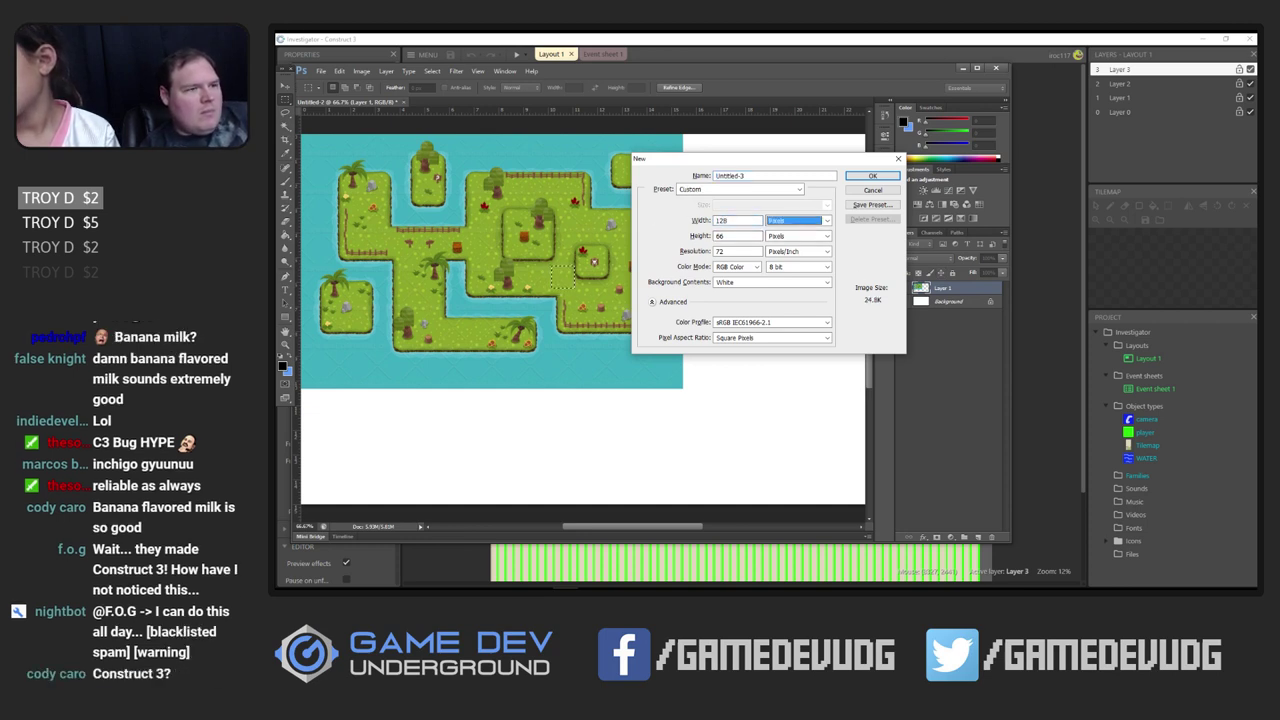
type("128")
key("Return")
key("ctrl+v")
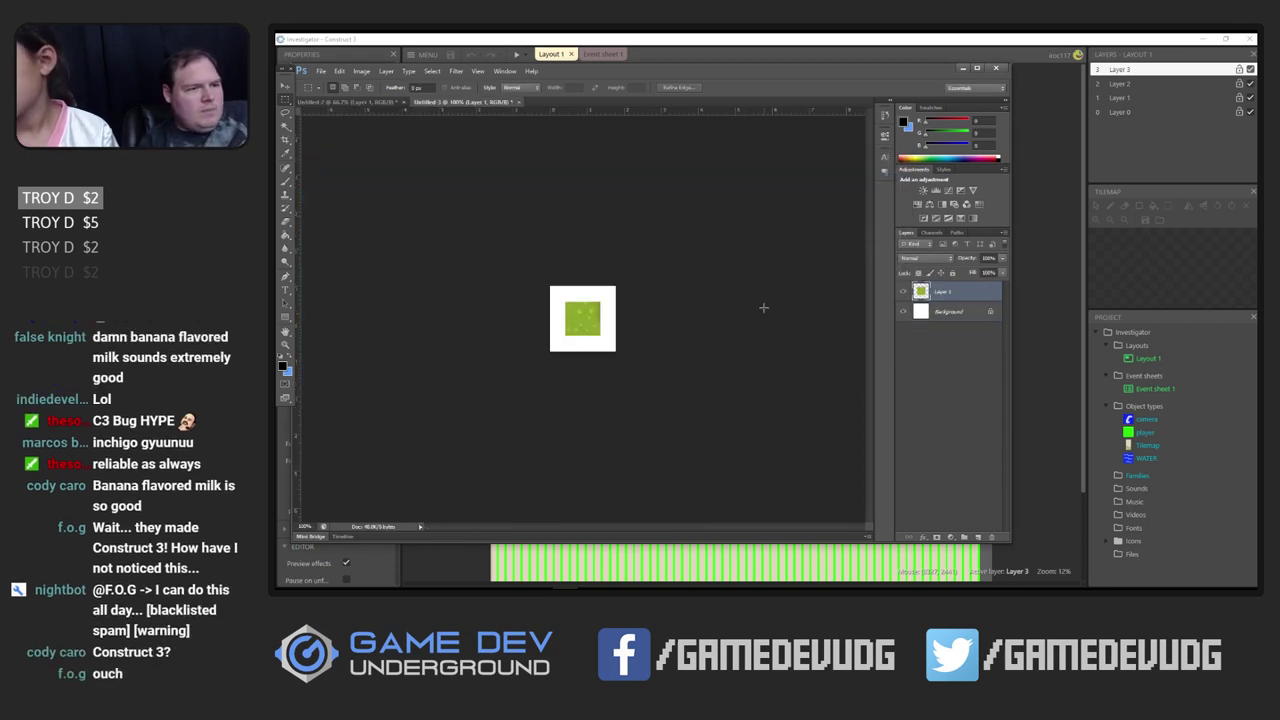
Scale the pasted grass patch up until it covers the whole canvas
key("ctrl+t")
left_click_drag(601, 336, 620, 352)
left_click_drag(565, 300, 540, 276)
key("Return")
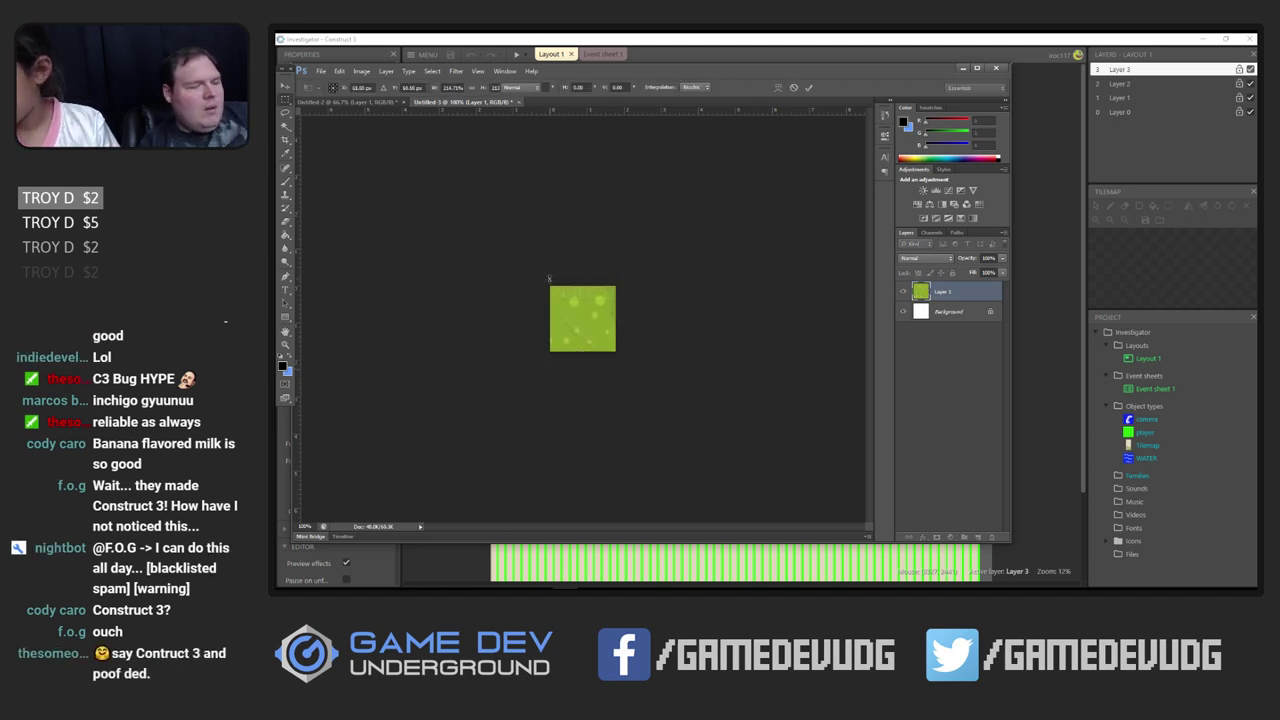
Start saving the grass tile under a new name in JPEG format
left_click(321, 71)
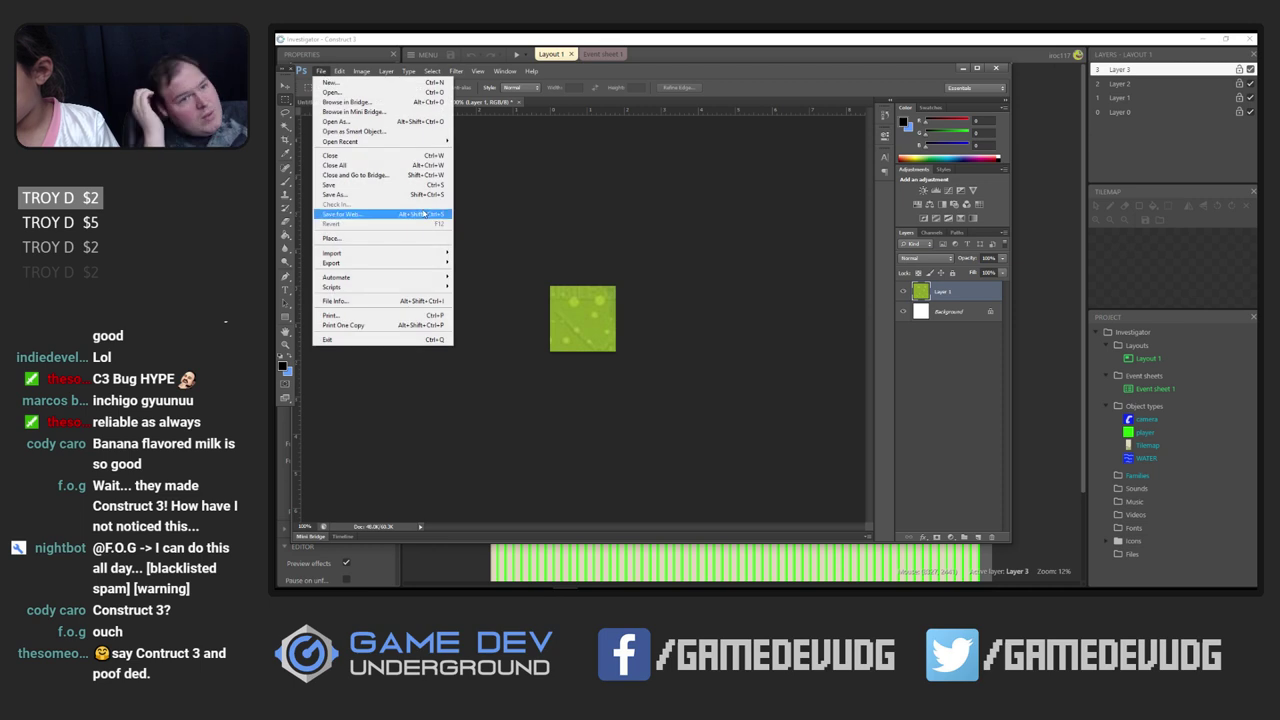
left_click(345, 195)
left_click(720, 316)
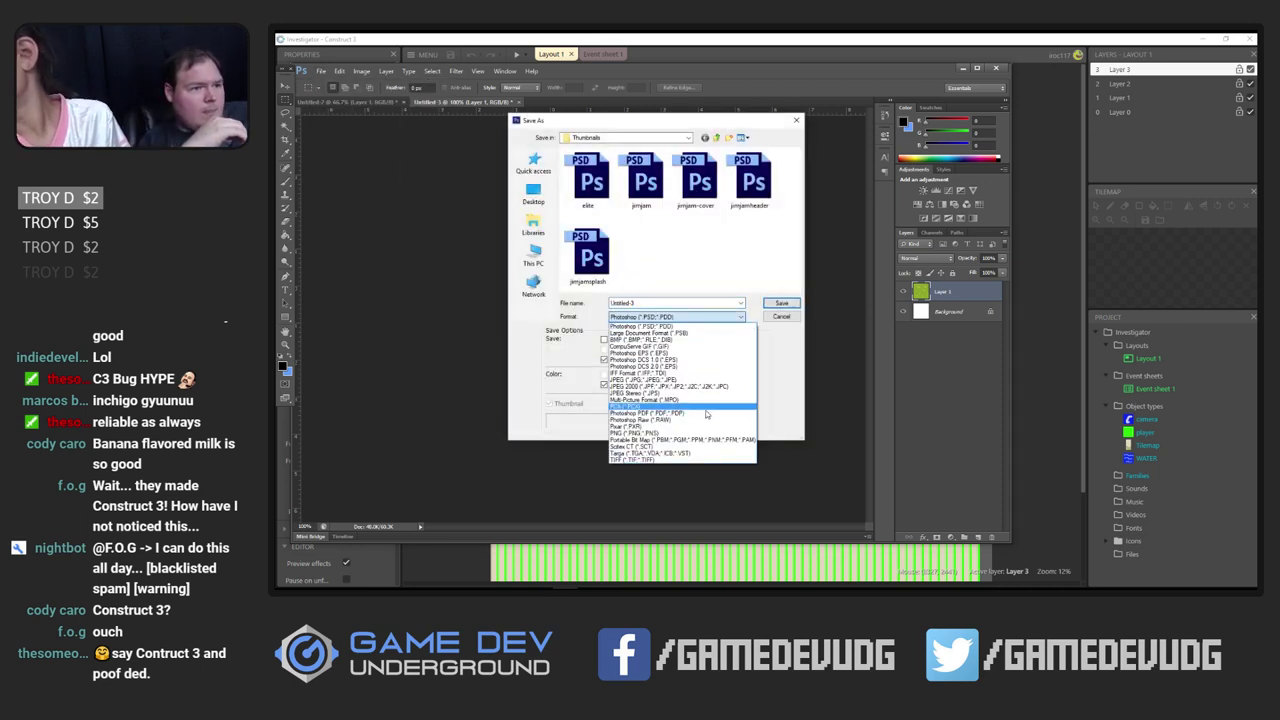
left_click(680, 381)
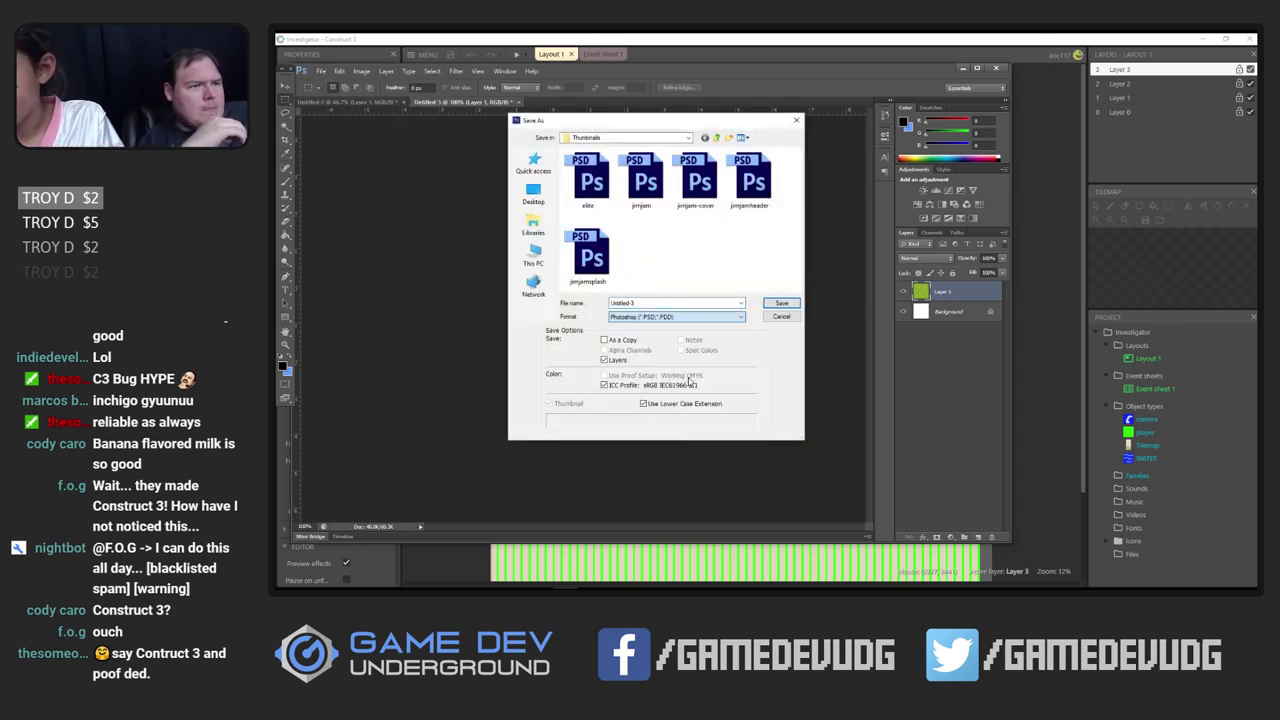
left_click(645, 137)
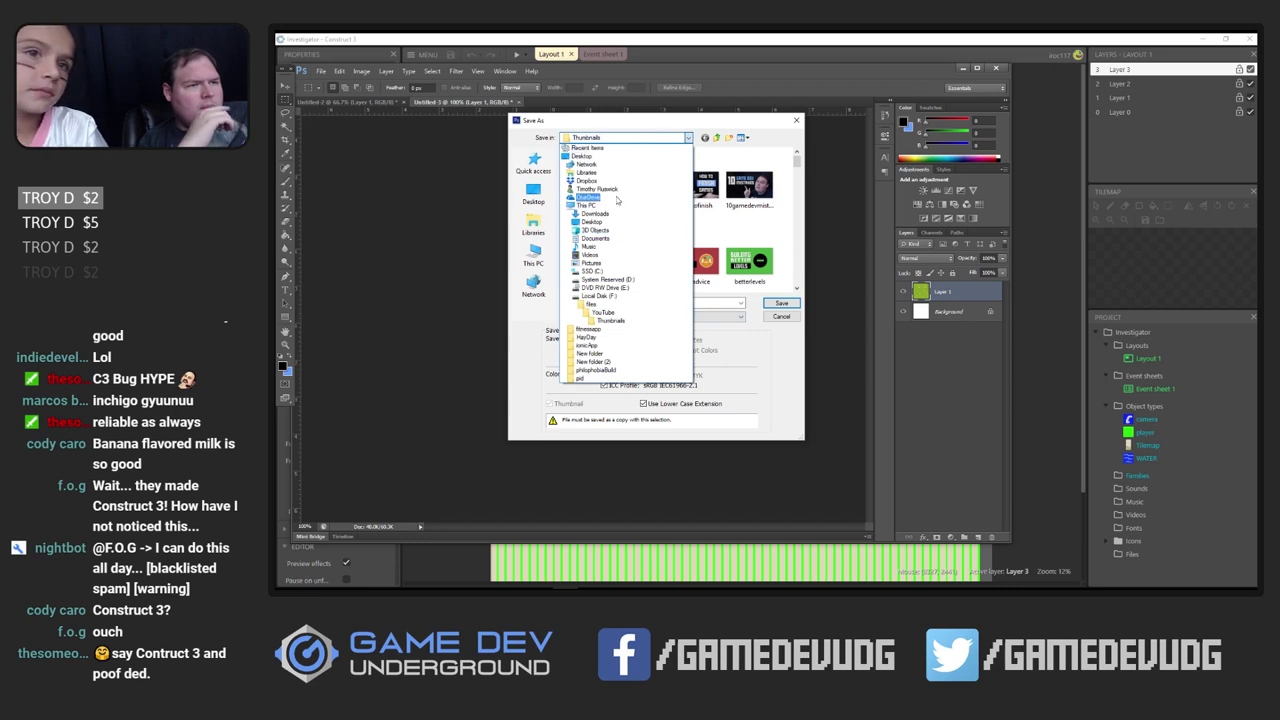
left_click(543, 160)
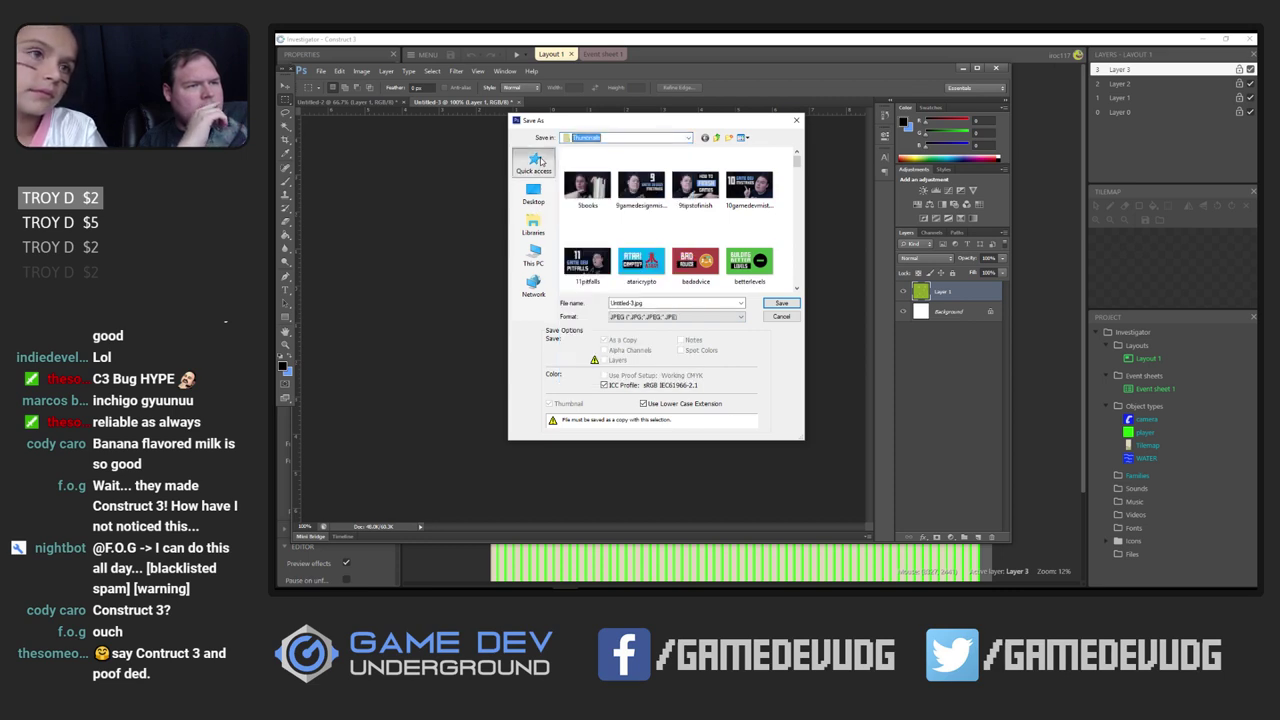
left_click(534, 163)
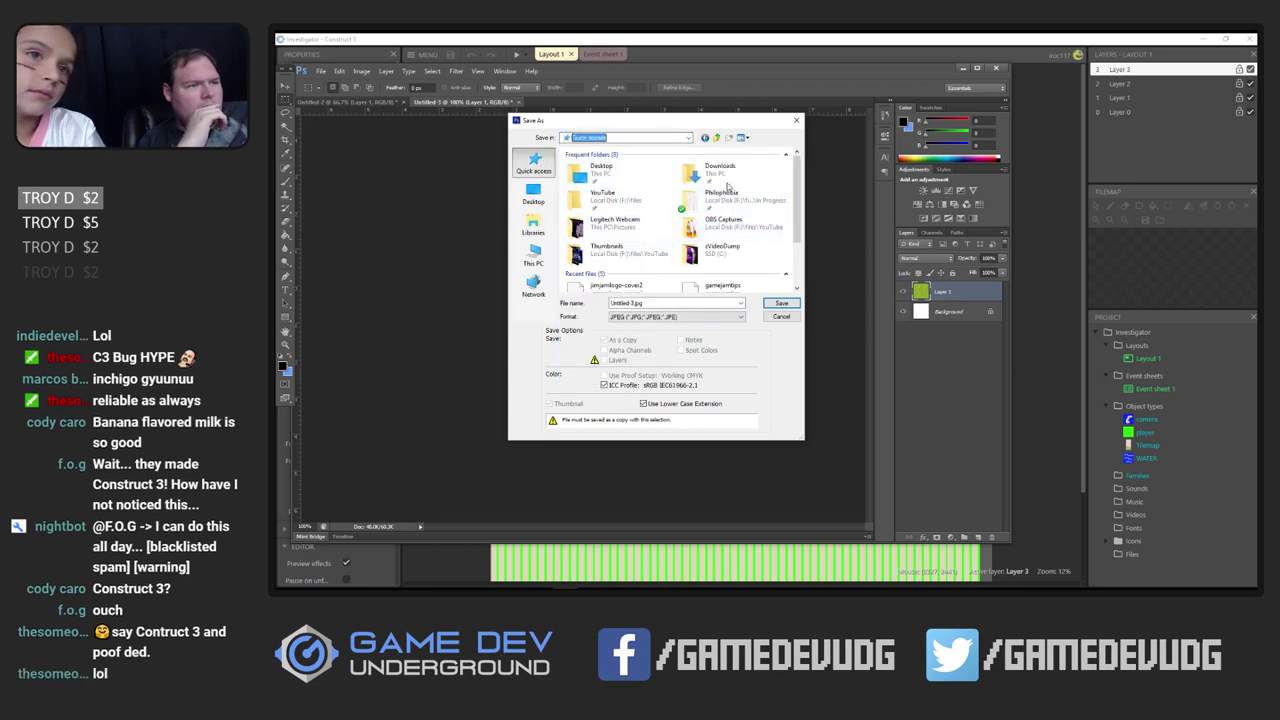
scroll(657, 226, "down", 1)
scroll(657, 226, "up", 1)
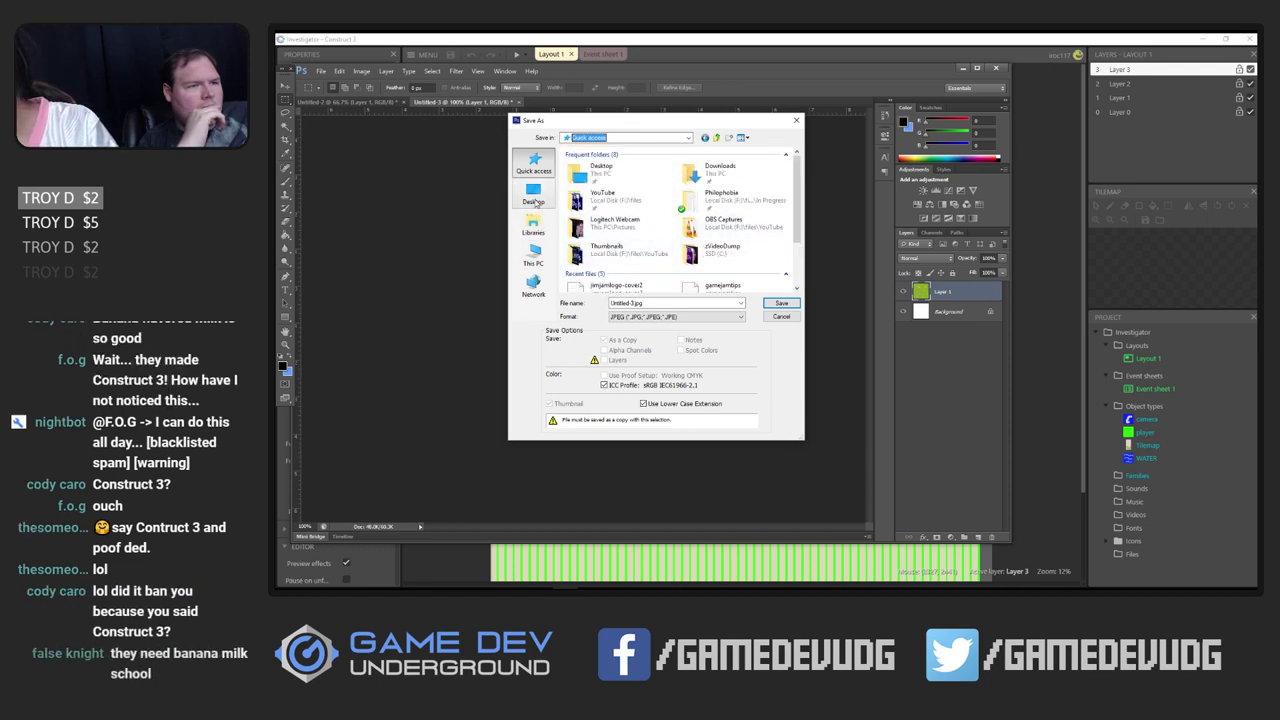
Set the save location to the INVESTIGATOR folder under Dropbox, Projects, Source, In Progress
left_click(677, 140)
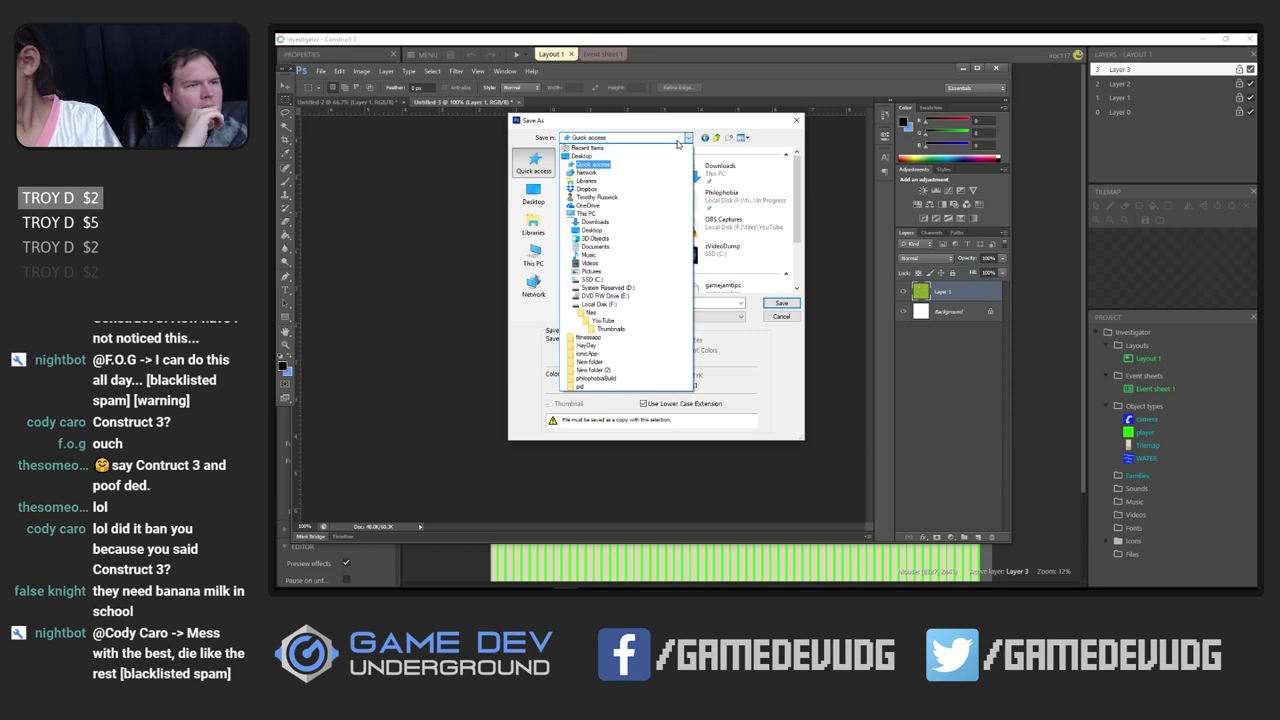
left_click(586, 188)
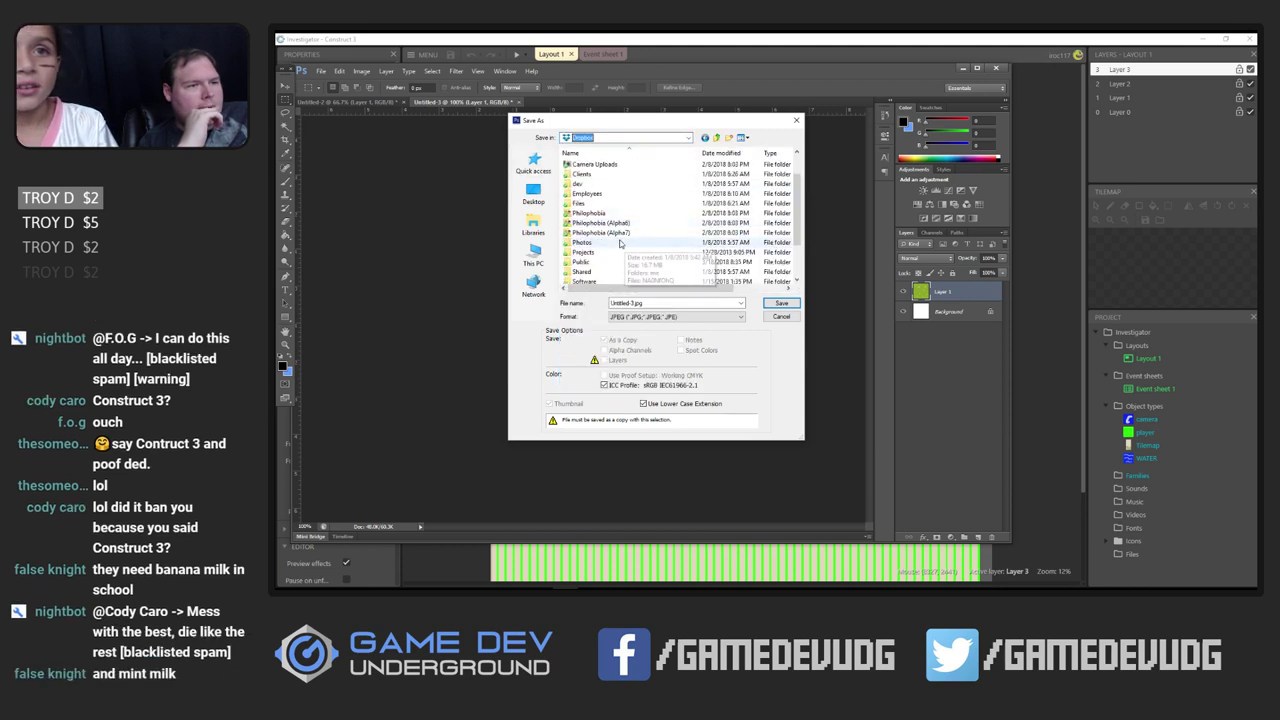
double_click(607, 252)
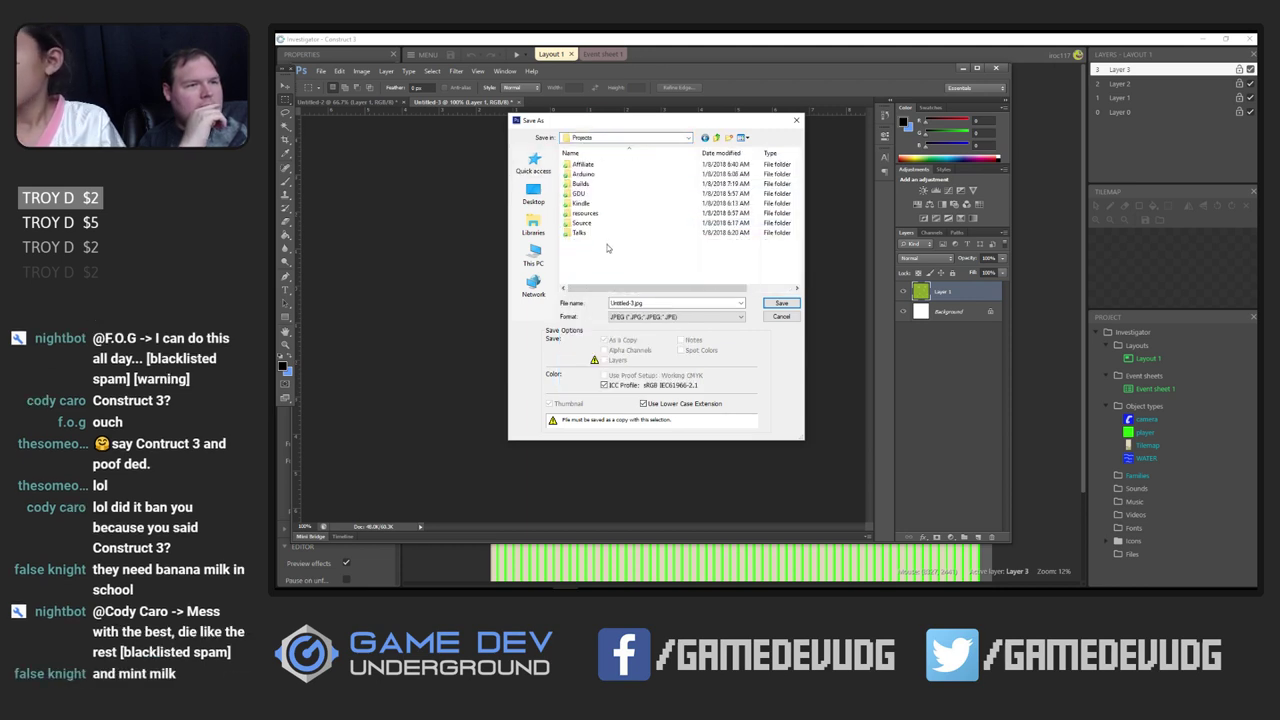
double_click(600, 223)
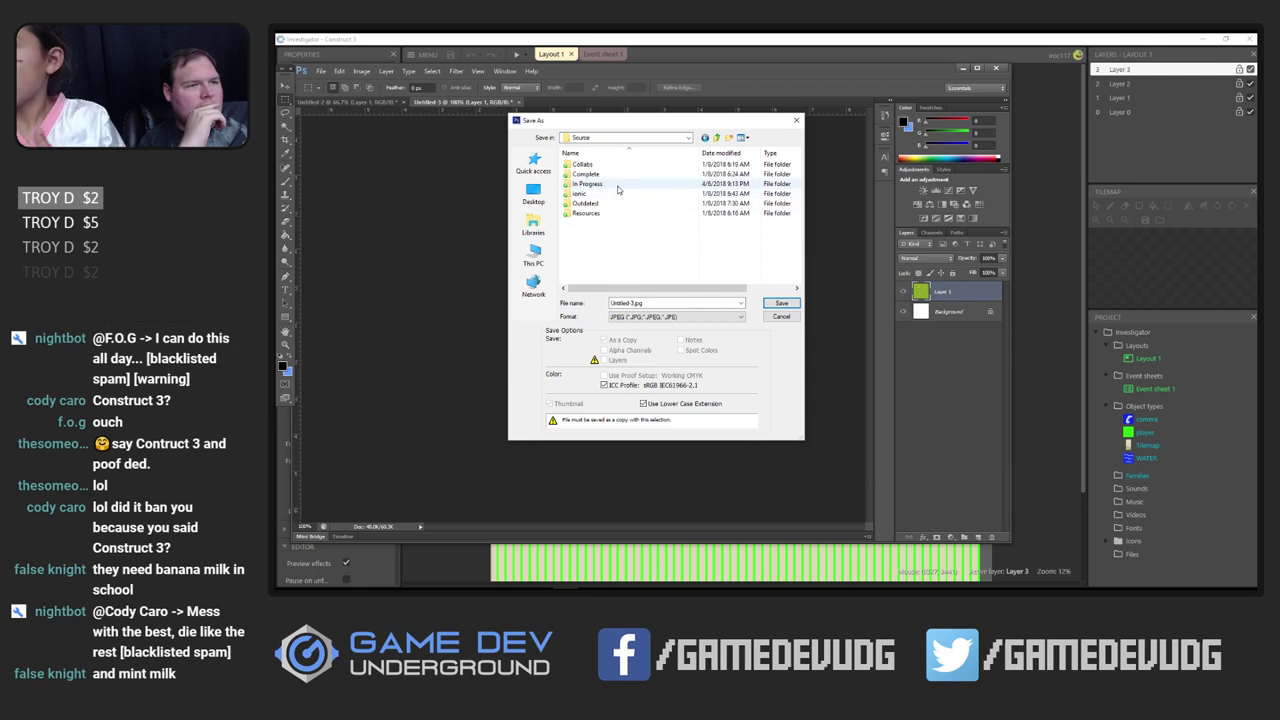
double_click(590, 184)
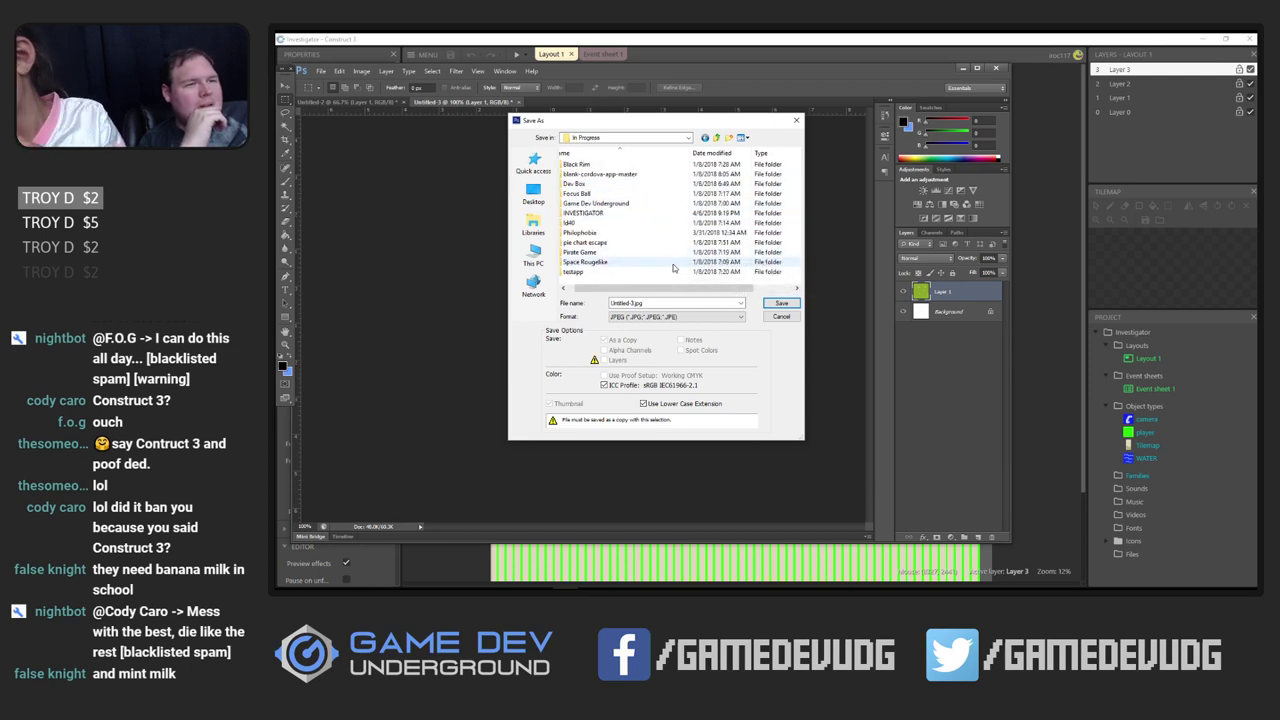
double_click(583, 213)
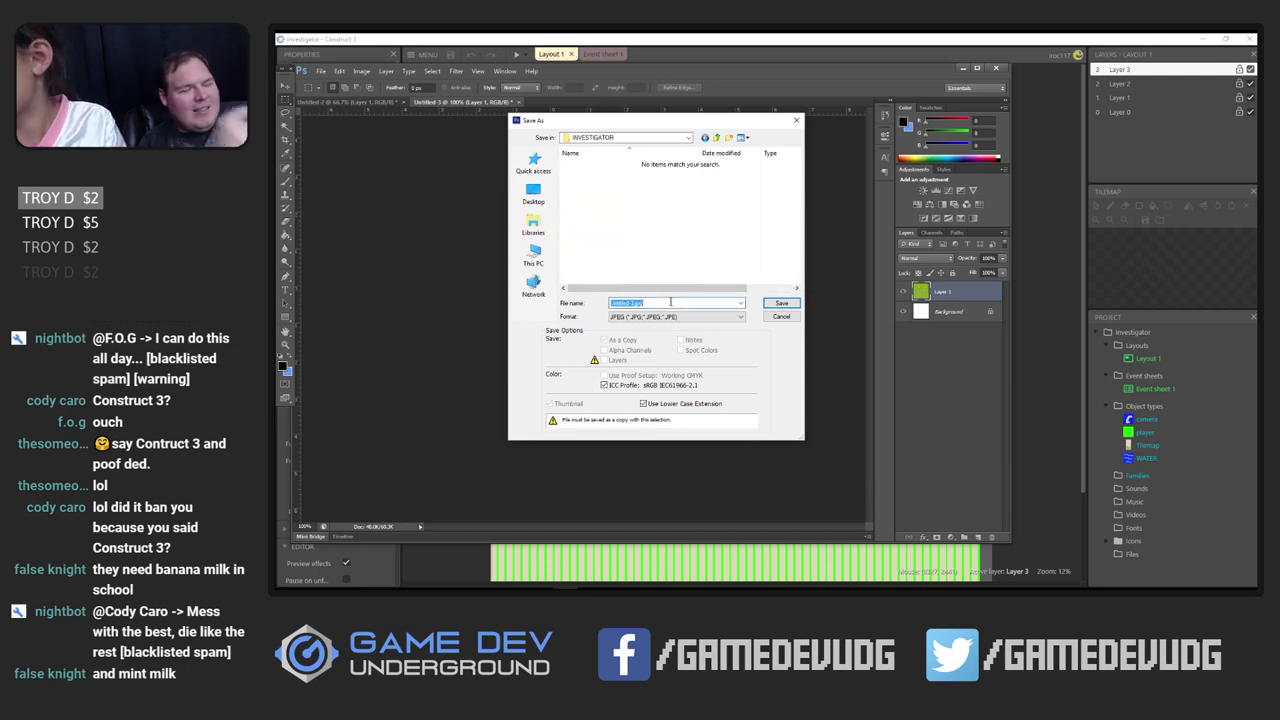
Name the file grass and save it with High JPEG quality
type("grass")
key("Return")
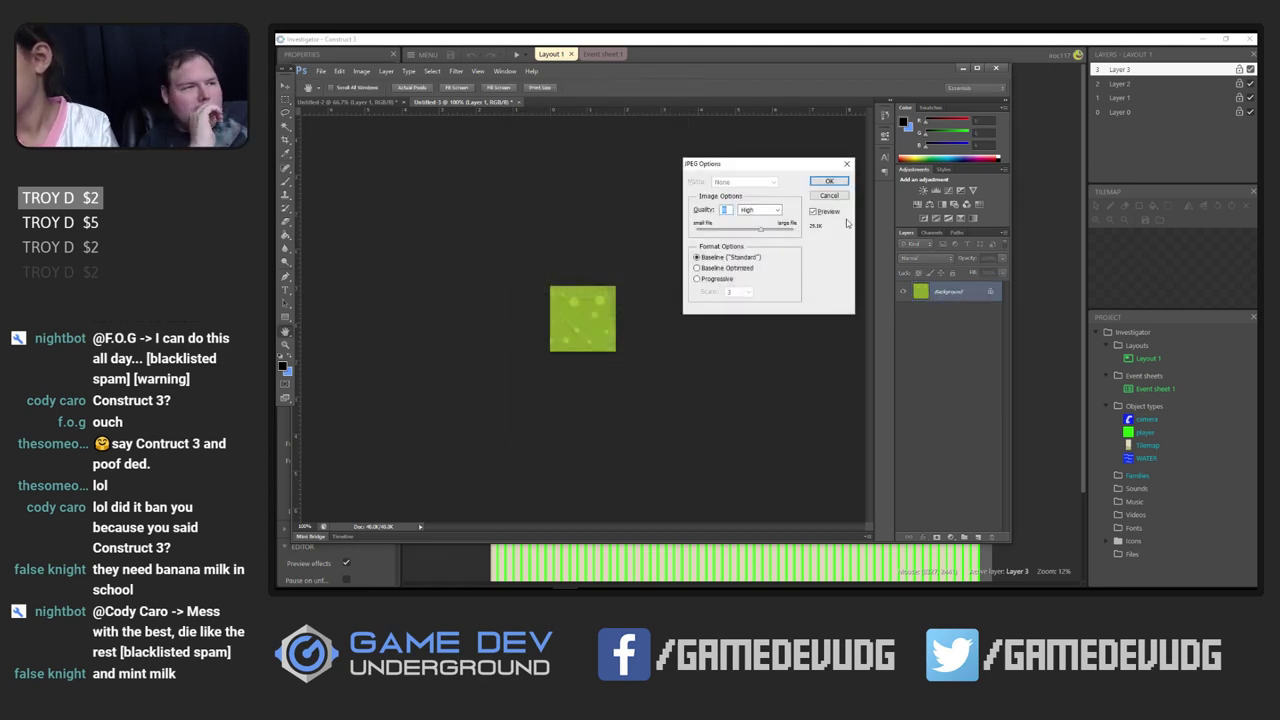
left_click(829, 182)
Switch back to Construct 3 and replace the tilemap's source image with the saved grass picture, closing the image editor
left_click(955, 39)
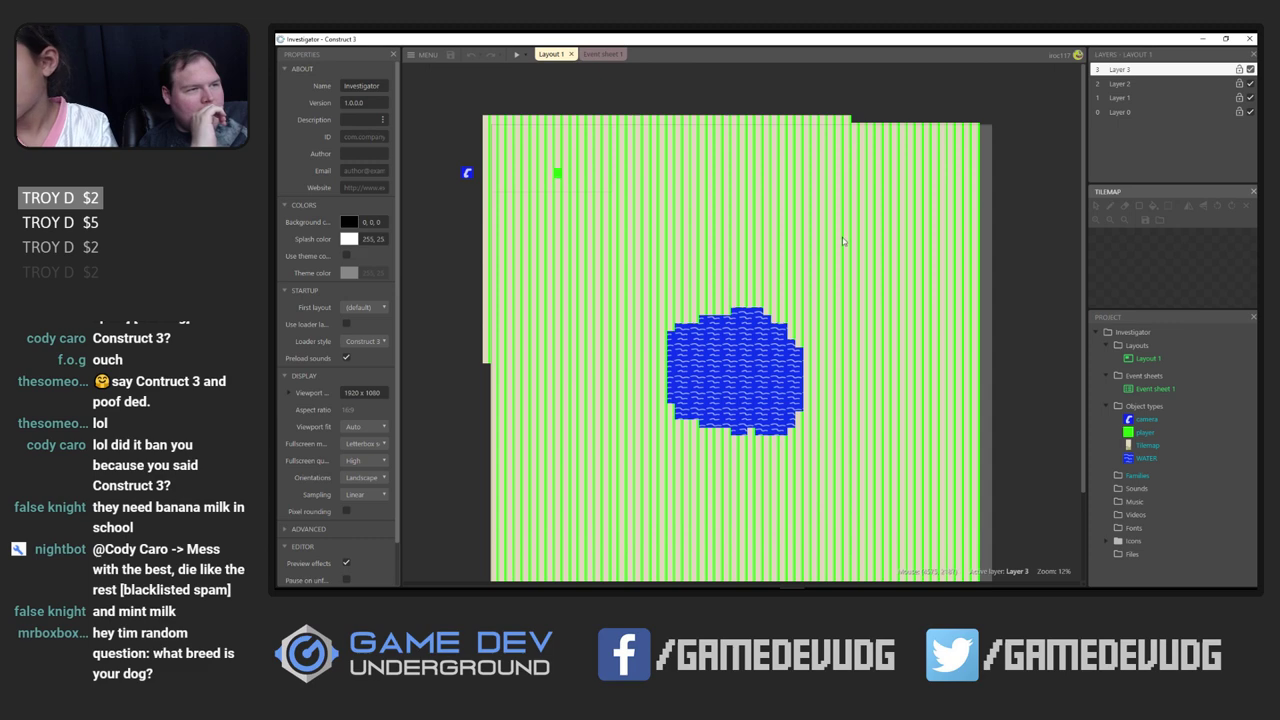
double_click(750, 246)
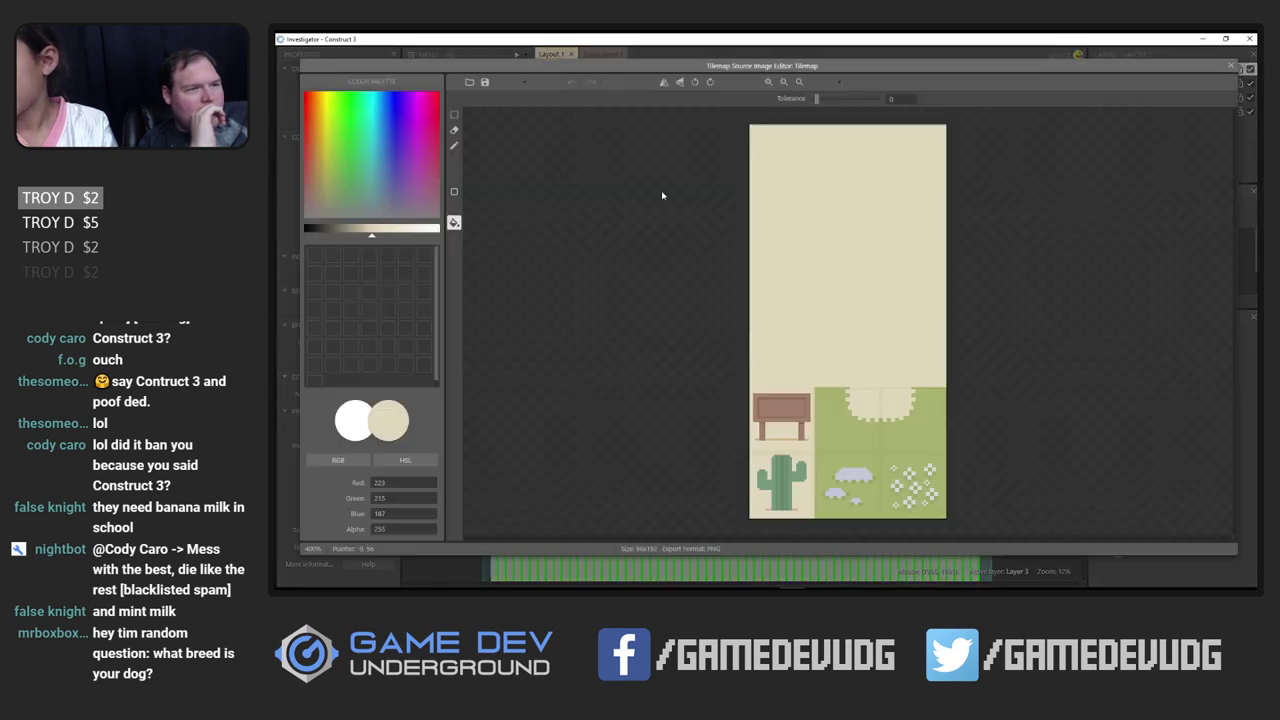
left_click(469, 82)
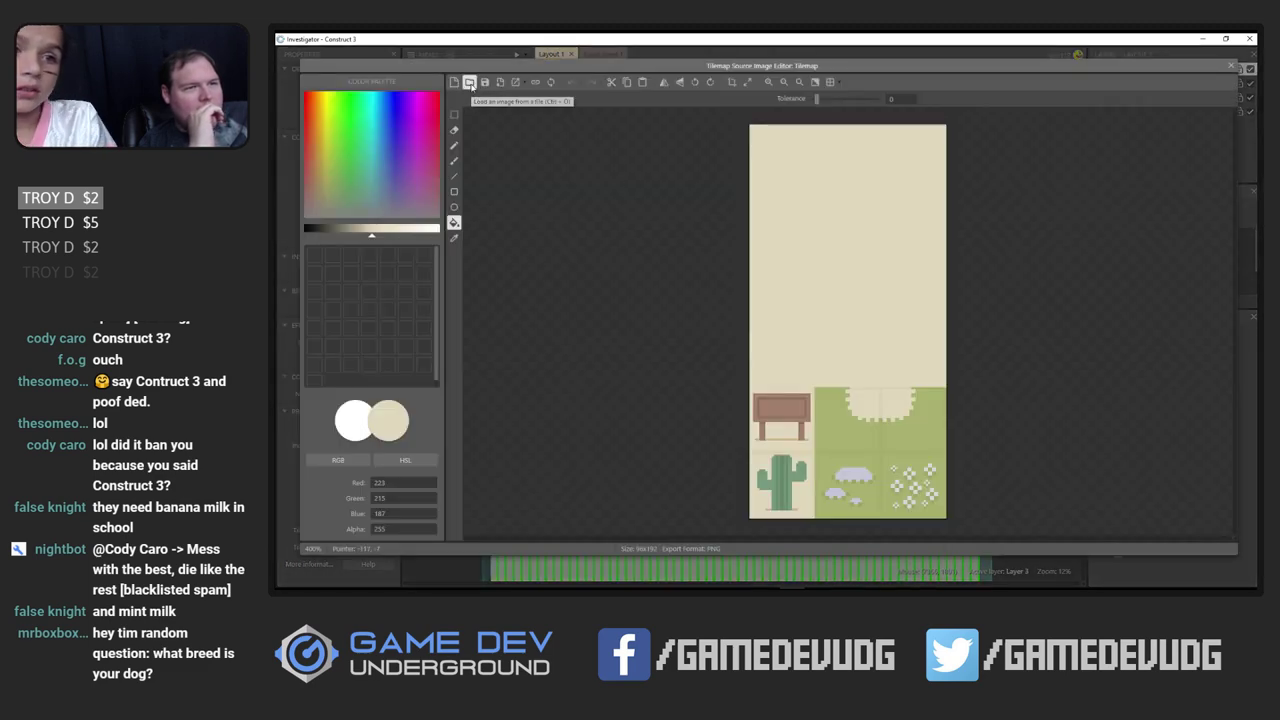
double_click(537, 157)
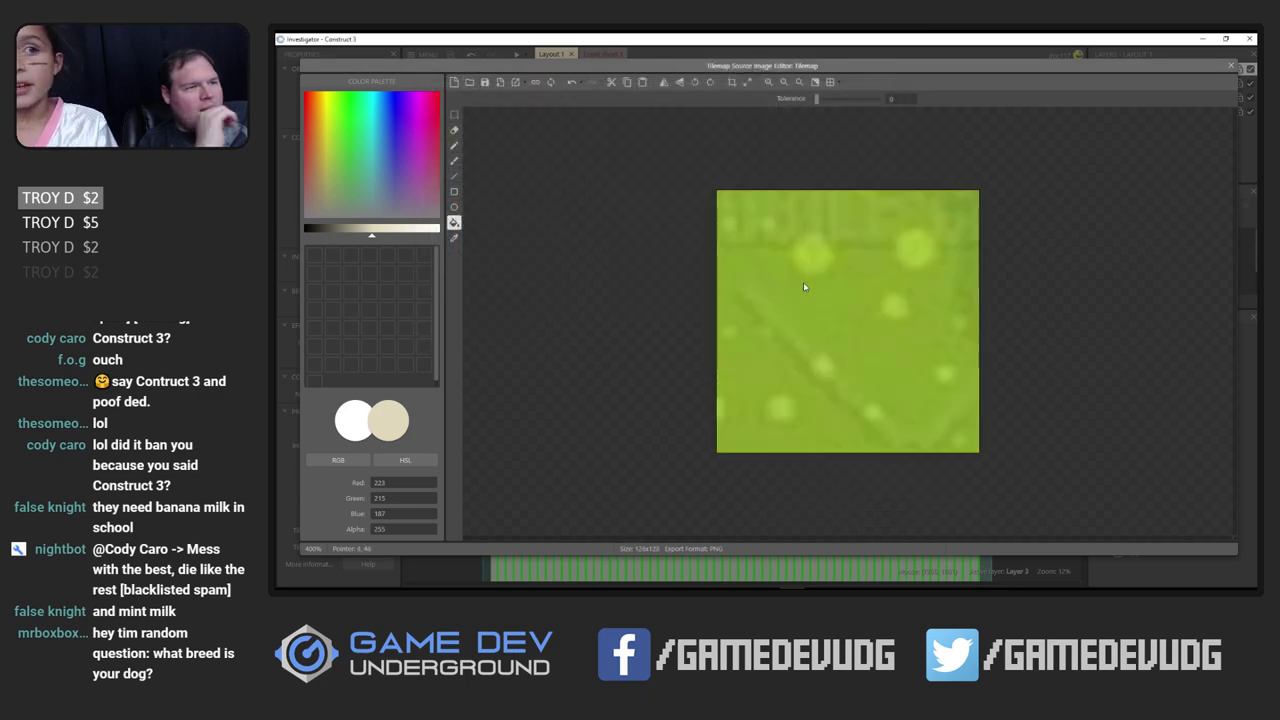
key("Escape")
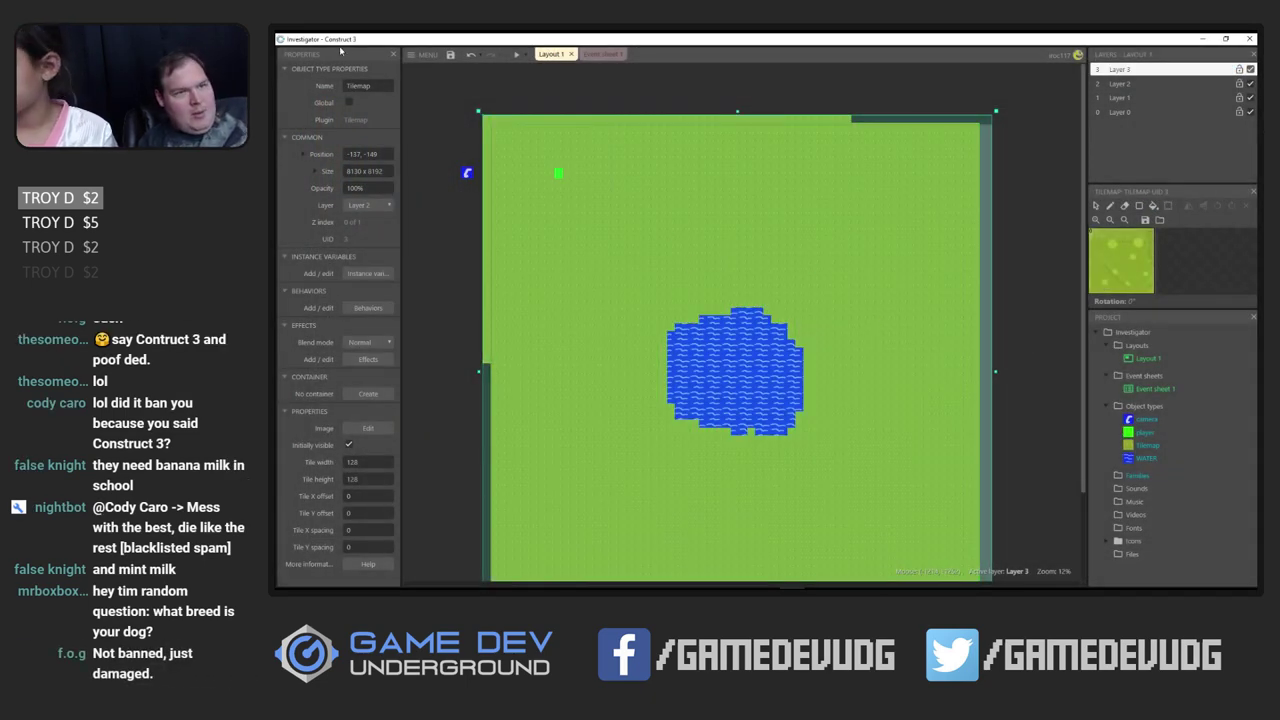
Preview the game and steer the player across the grass and around the water to check the new ground tiles
left_click(516, 54)
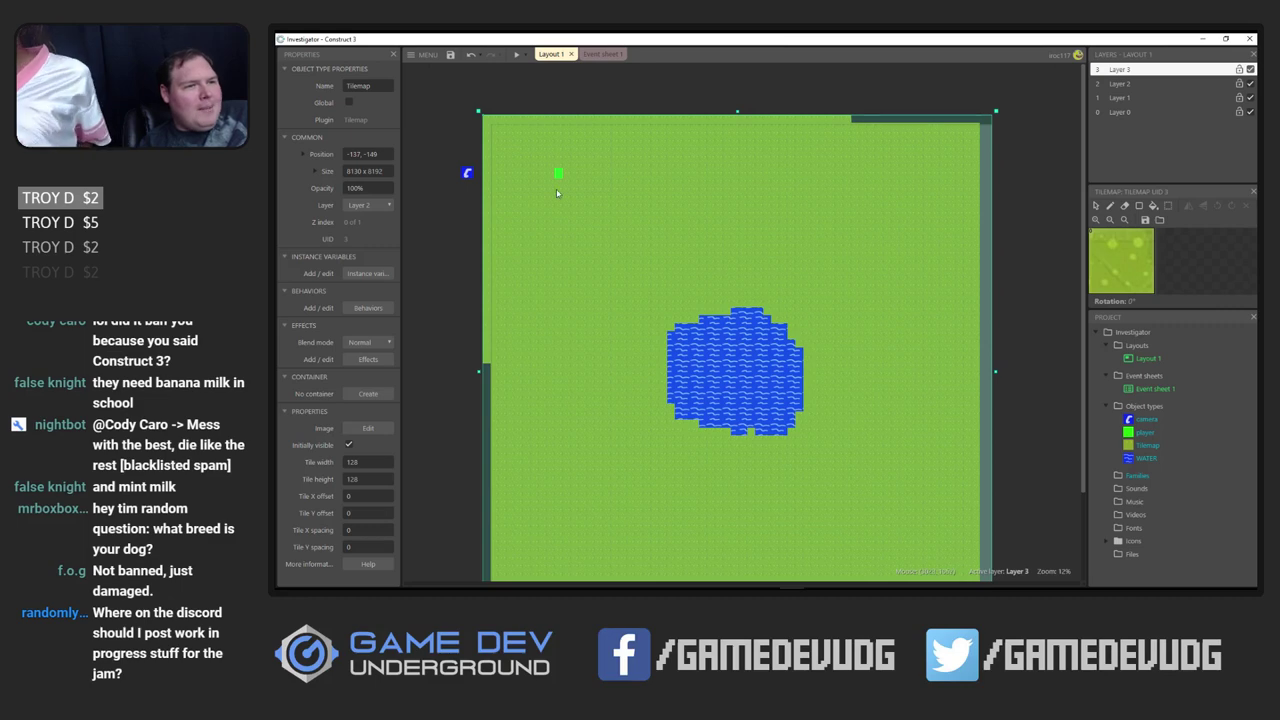
left_click(558, 174)
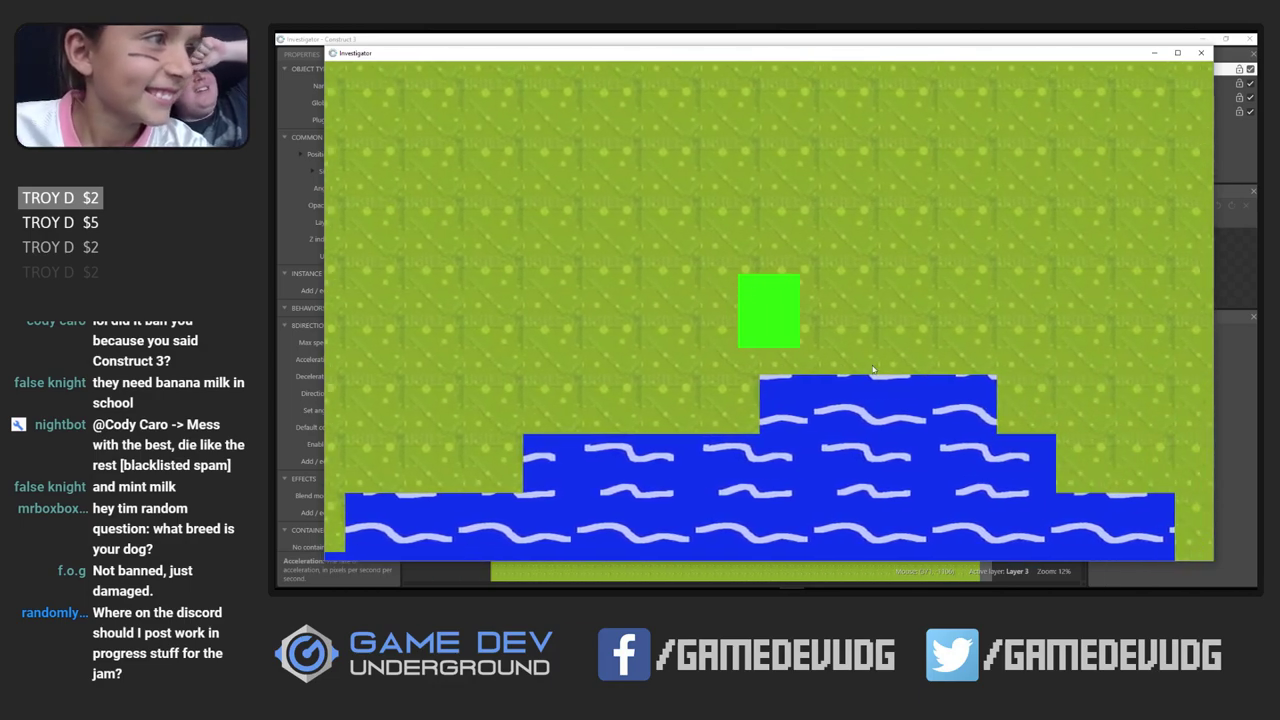
key("Down")
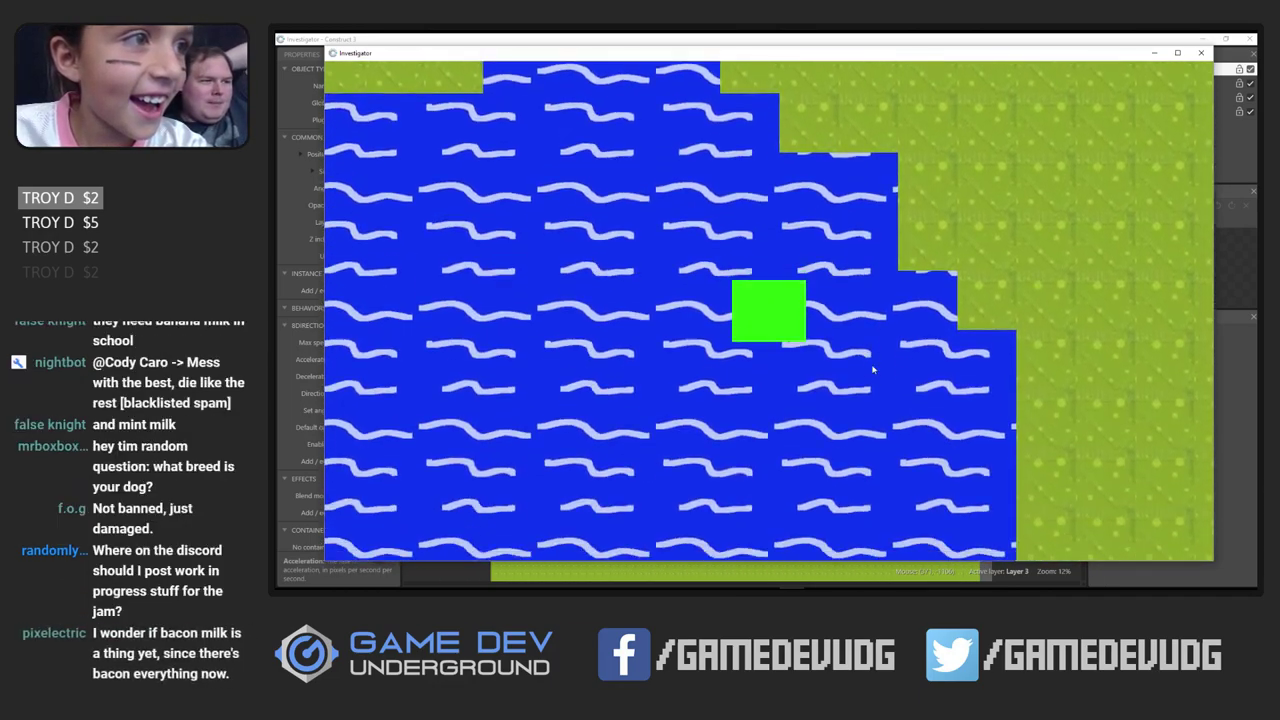
key("Down")
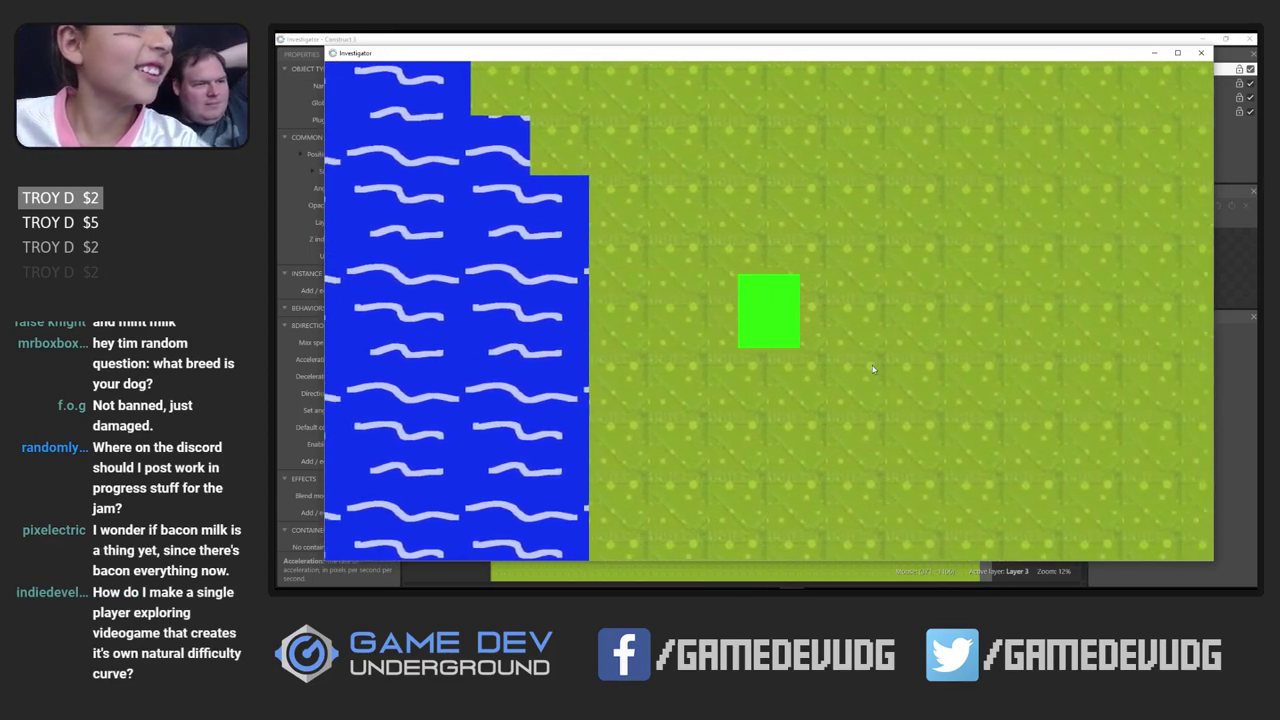
key("Right")
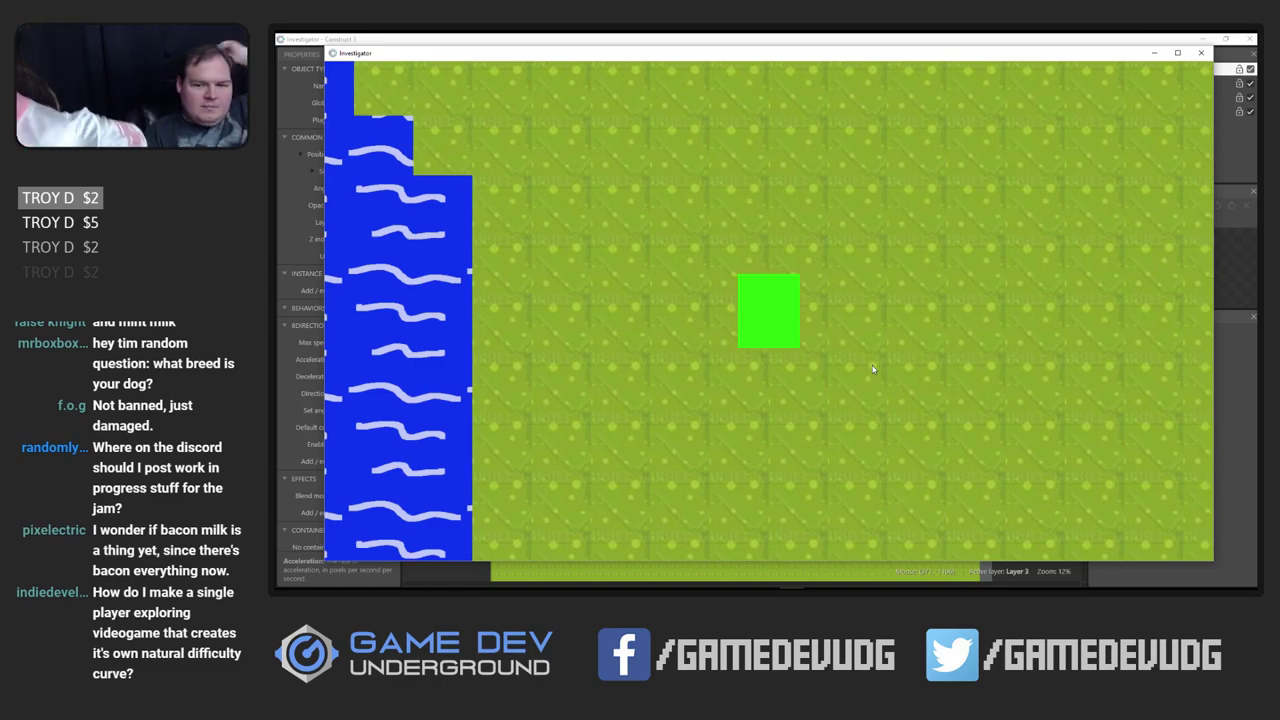
key("Left")
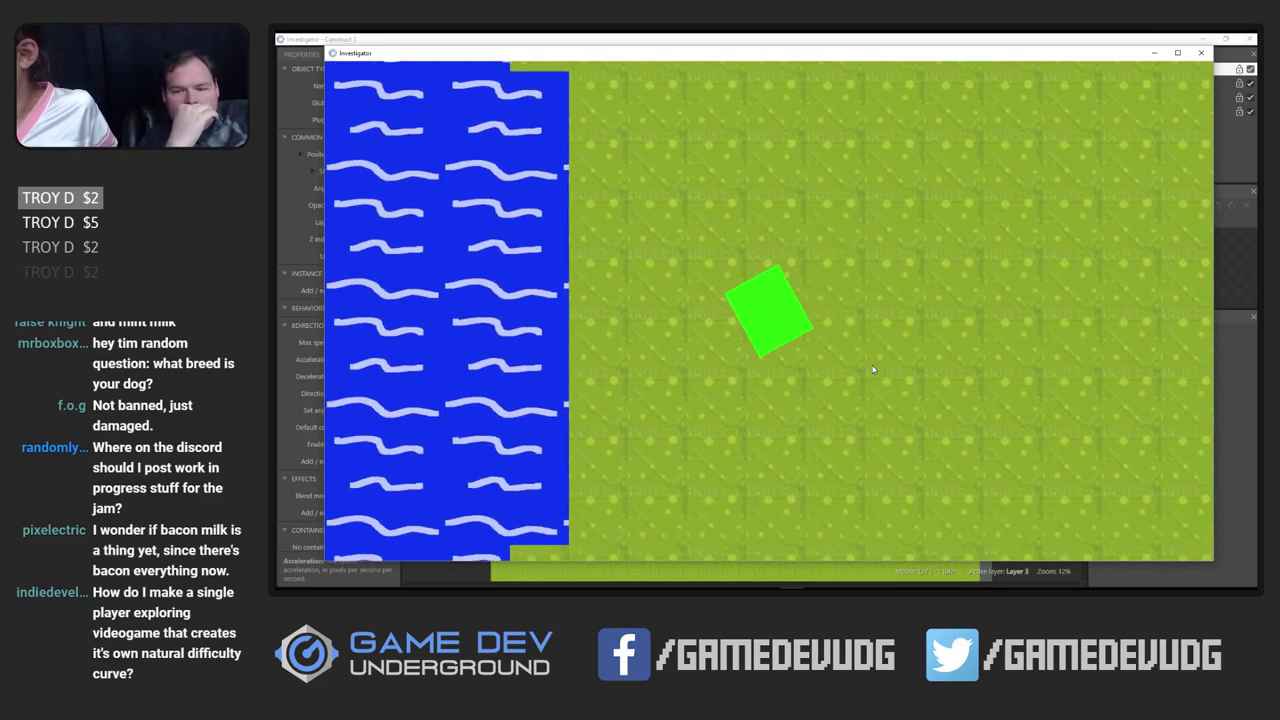
key("Down")
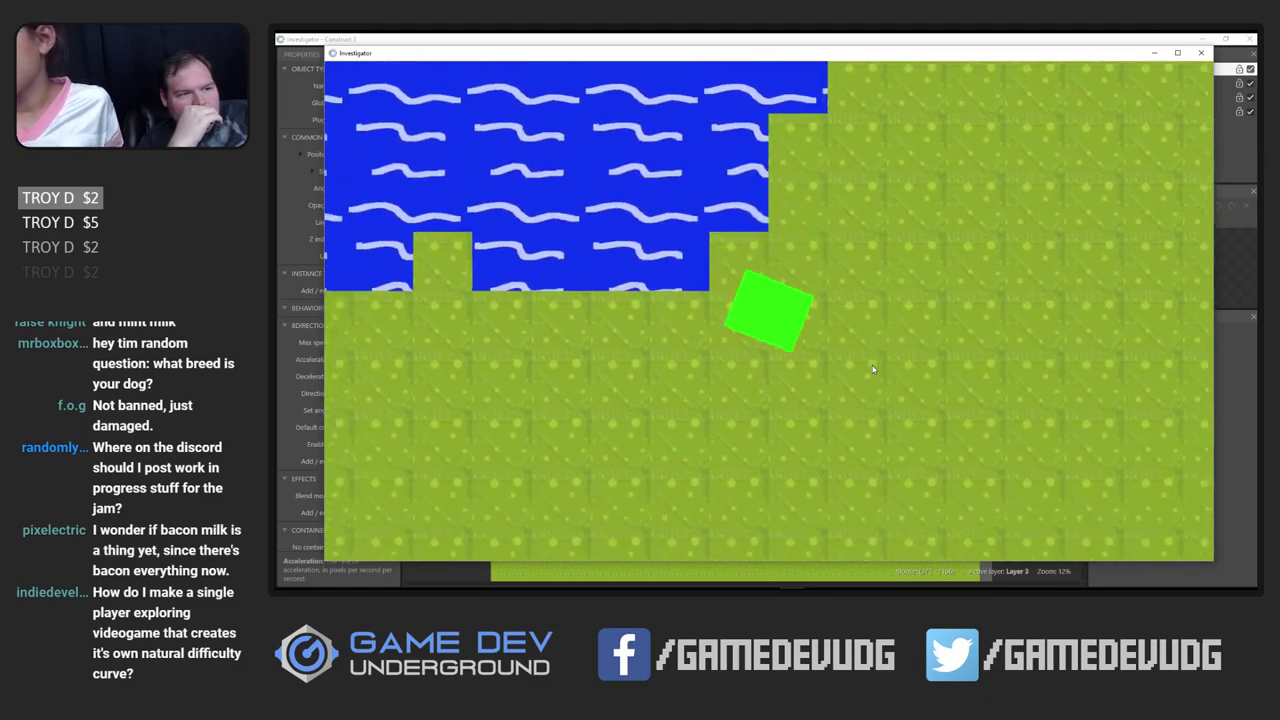
key("Up")
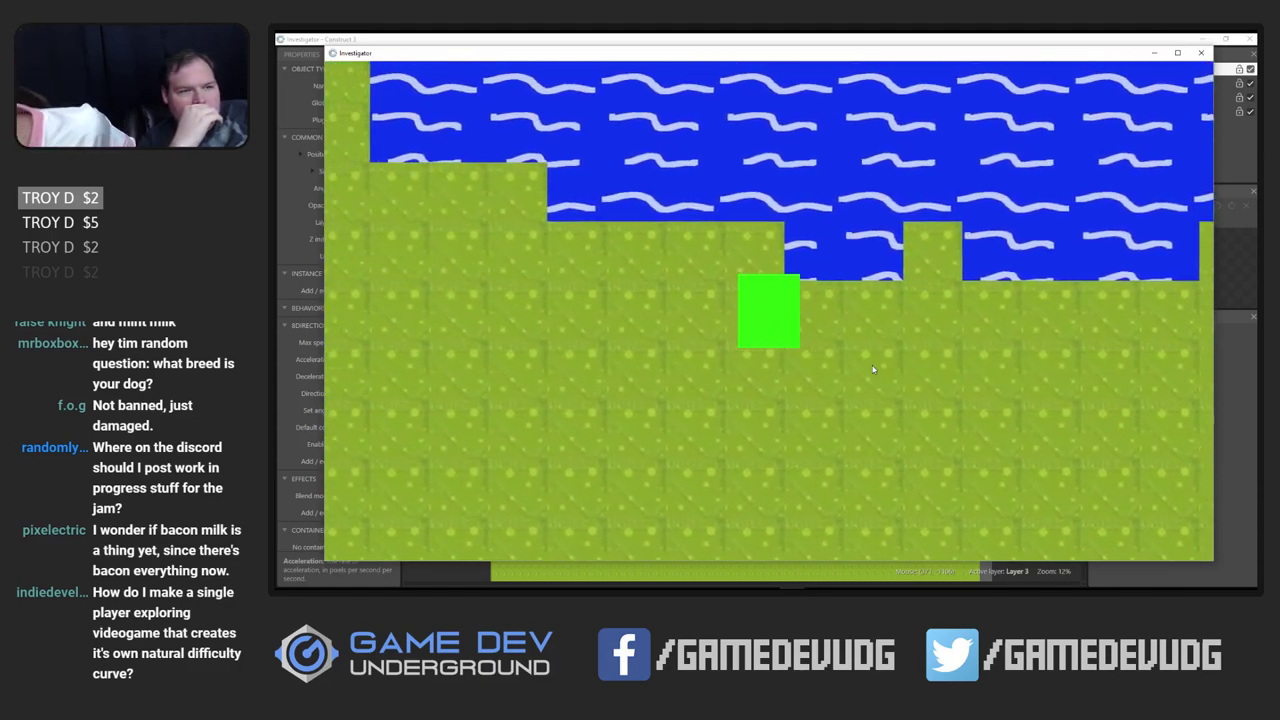
Steer the player up along the water's left shore and out onto open grass, and close the preview
key("Left")
key("Up")
key("Left")
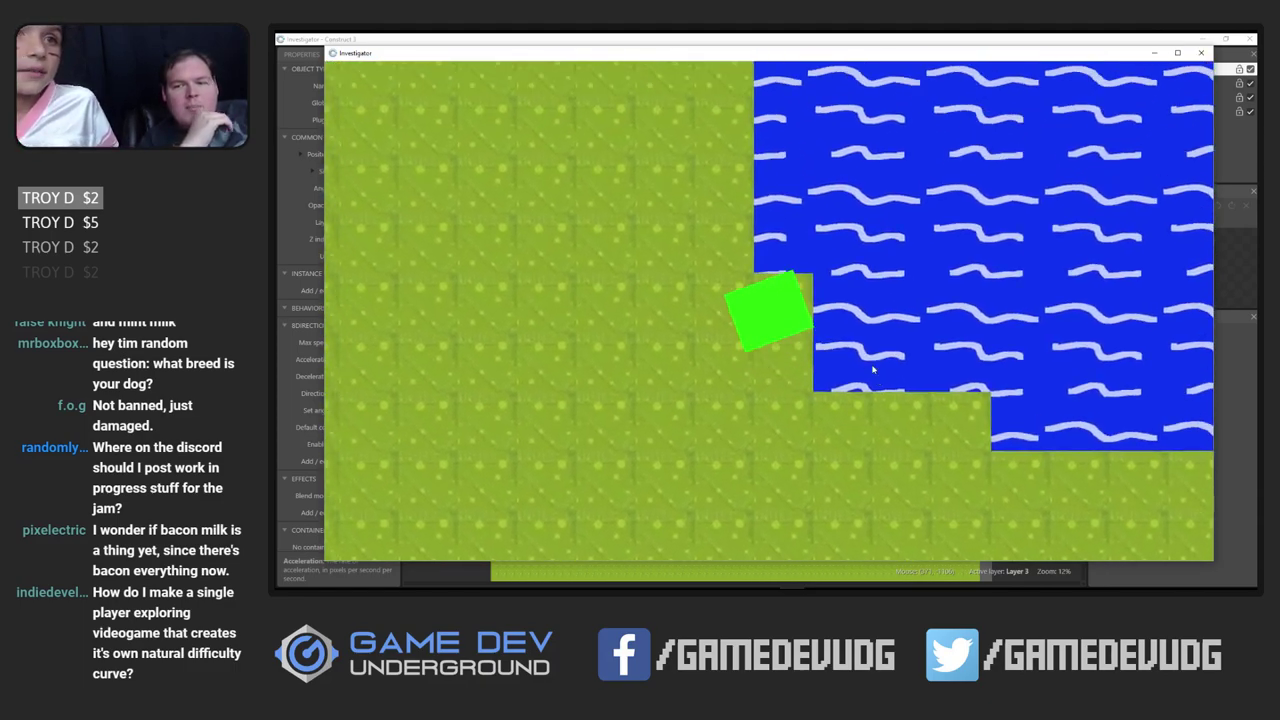
key("Left")
key("Up")
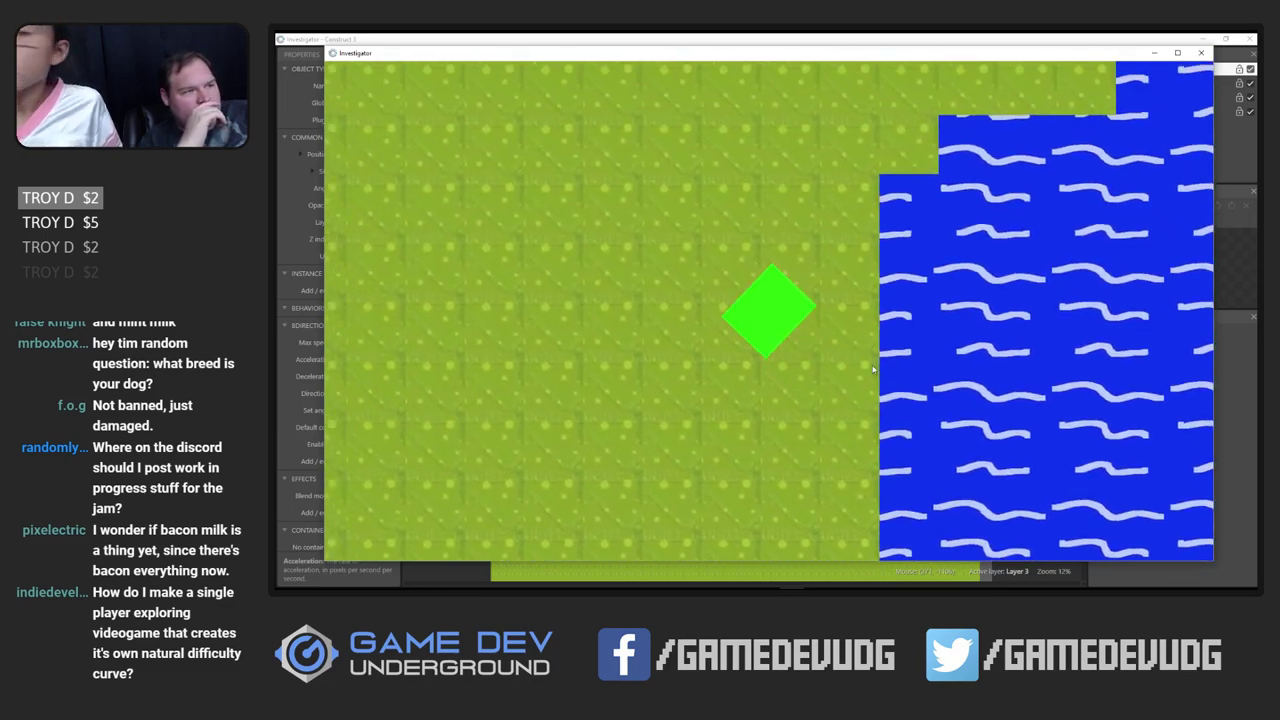
key("Up")
key("Left")
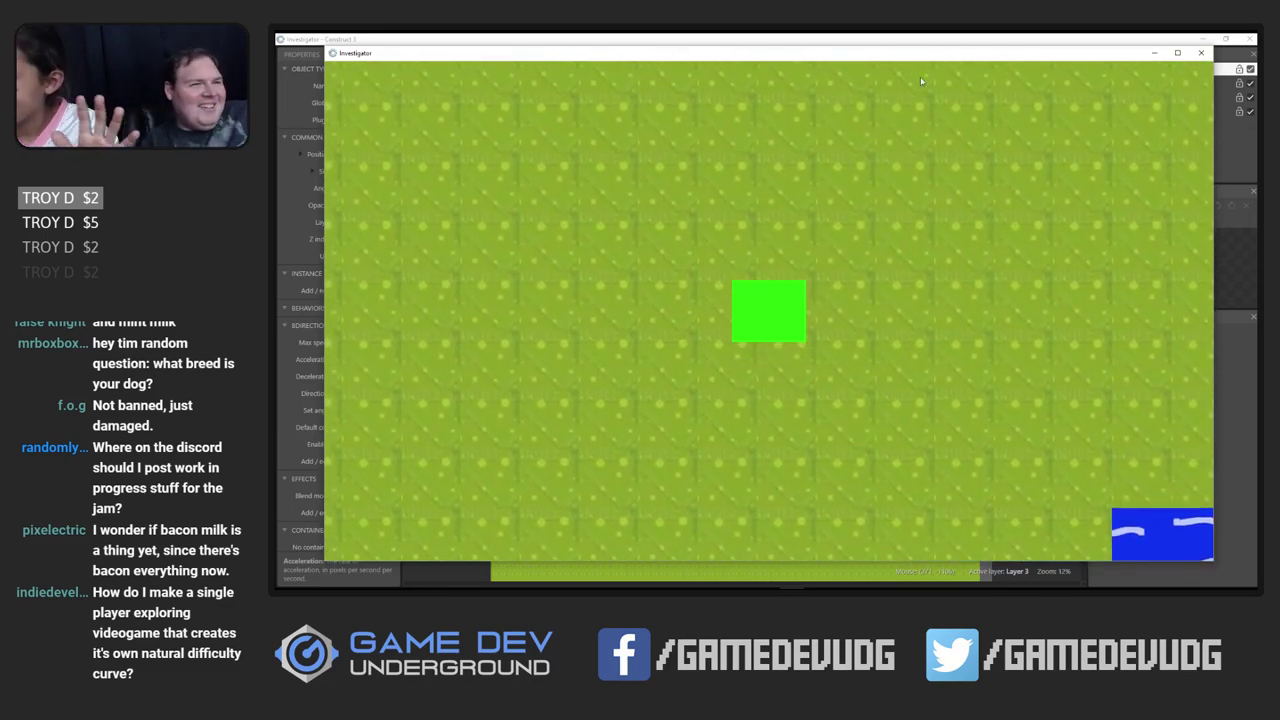
left_click(840, 40)
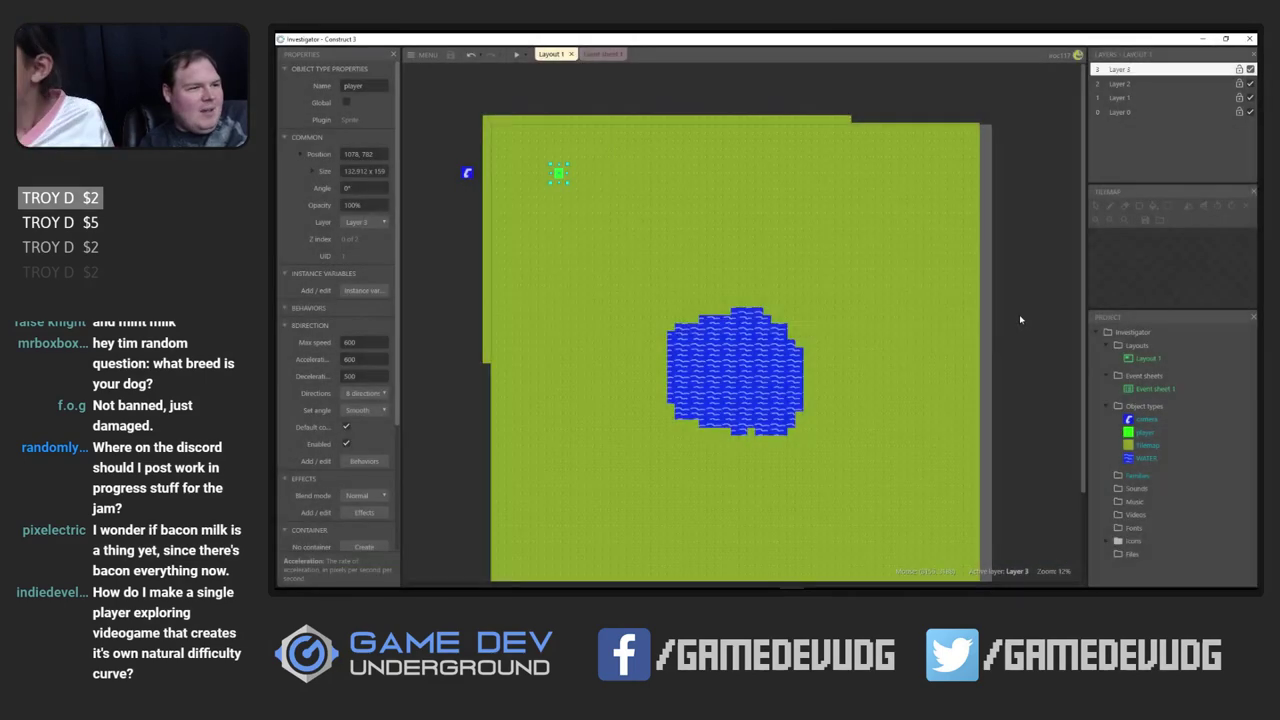
Insert a new Sprite object in the empty margin beside the layout
left_click(1019, 315)
scroll(1019, 317, "down", 3)
scroll(1019, 317, "up", 2)
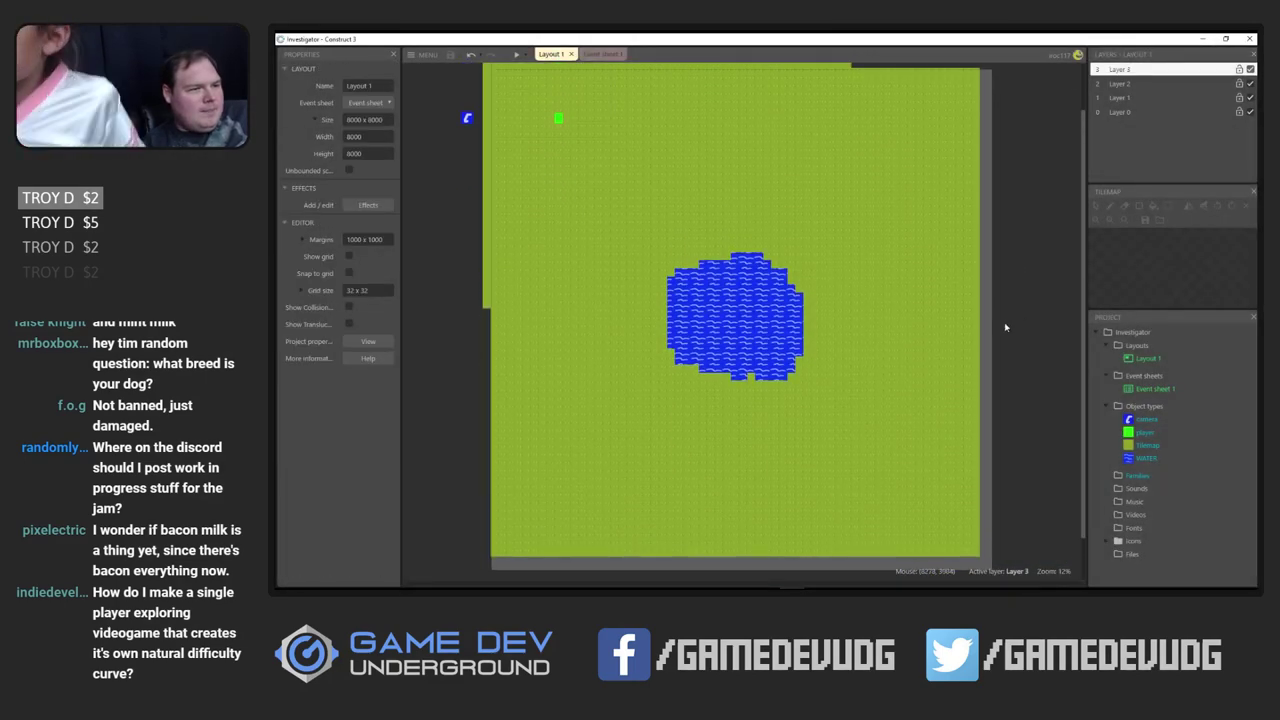
scroll(898, 353, "up", 2, "ctrl")
scroll(796, 371, "up", 2, "ctrl")
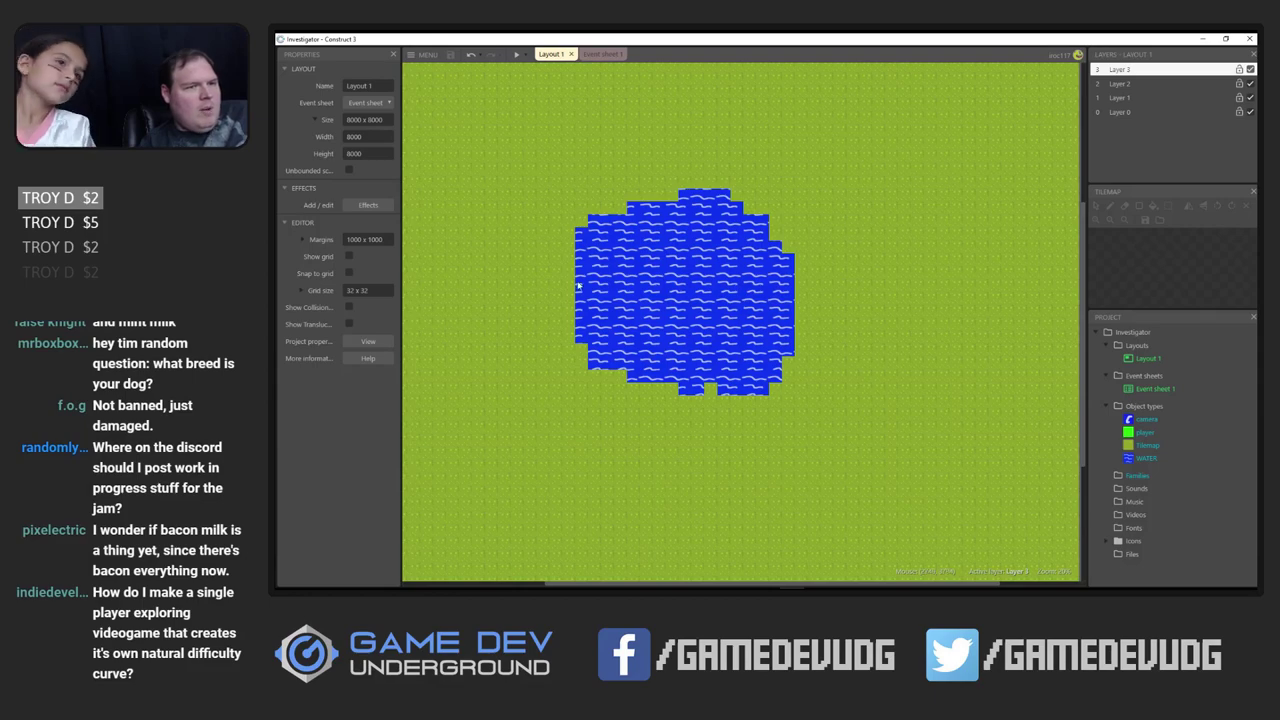
scroll(563, 283, "down", 4, "ctrl")
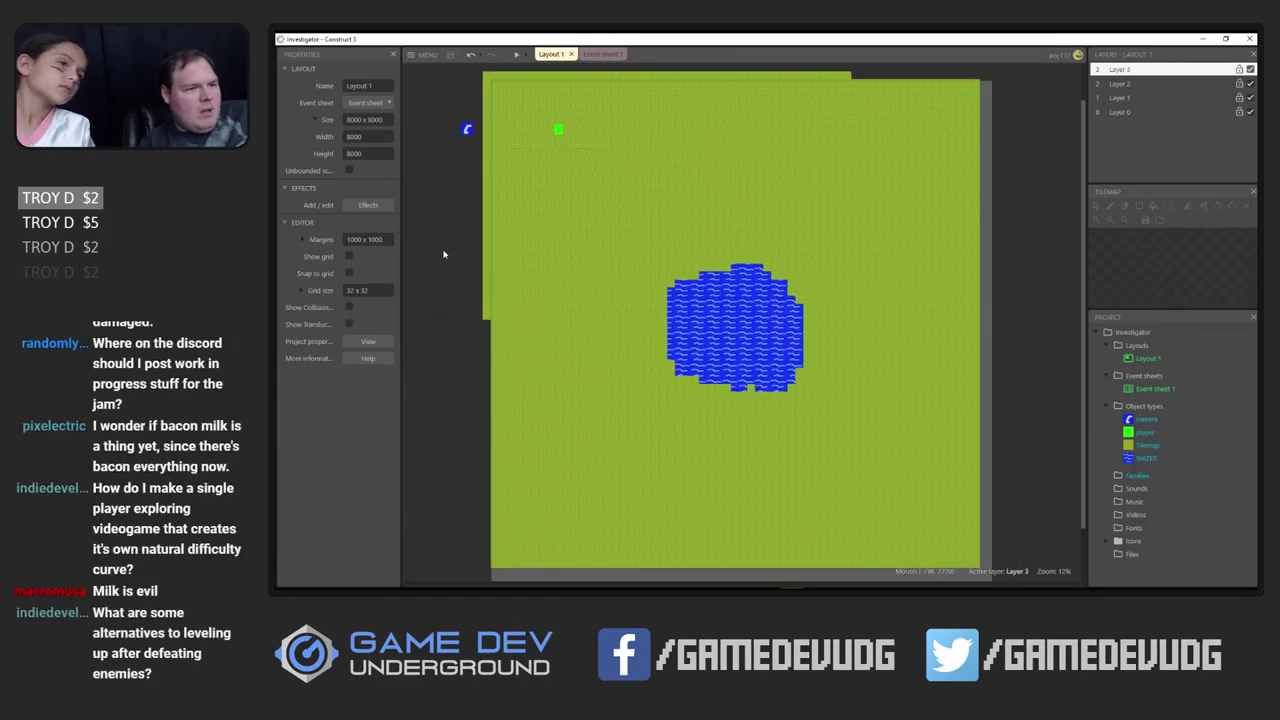
right_click(443, 251)
left_click(470, 259)
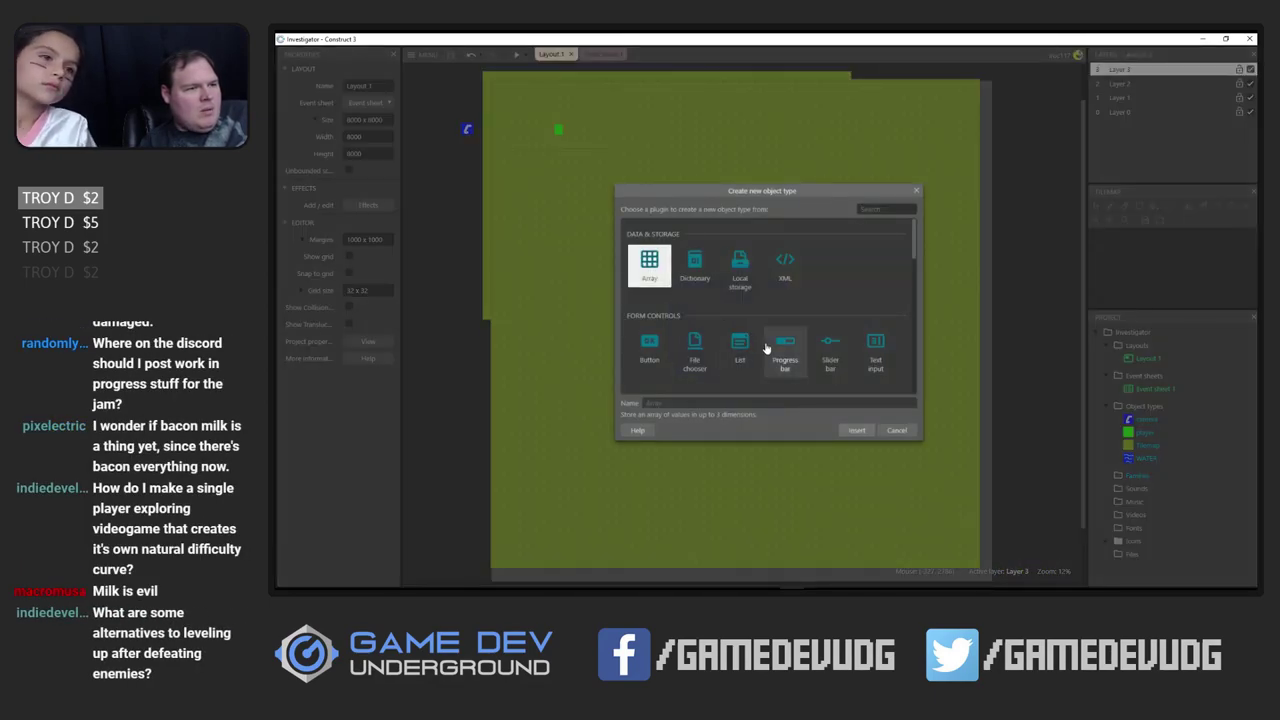
scroll(740, 330, "down", 2)
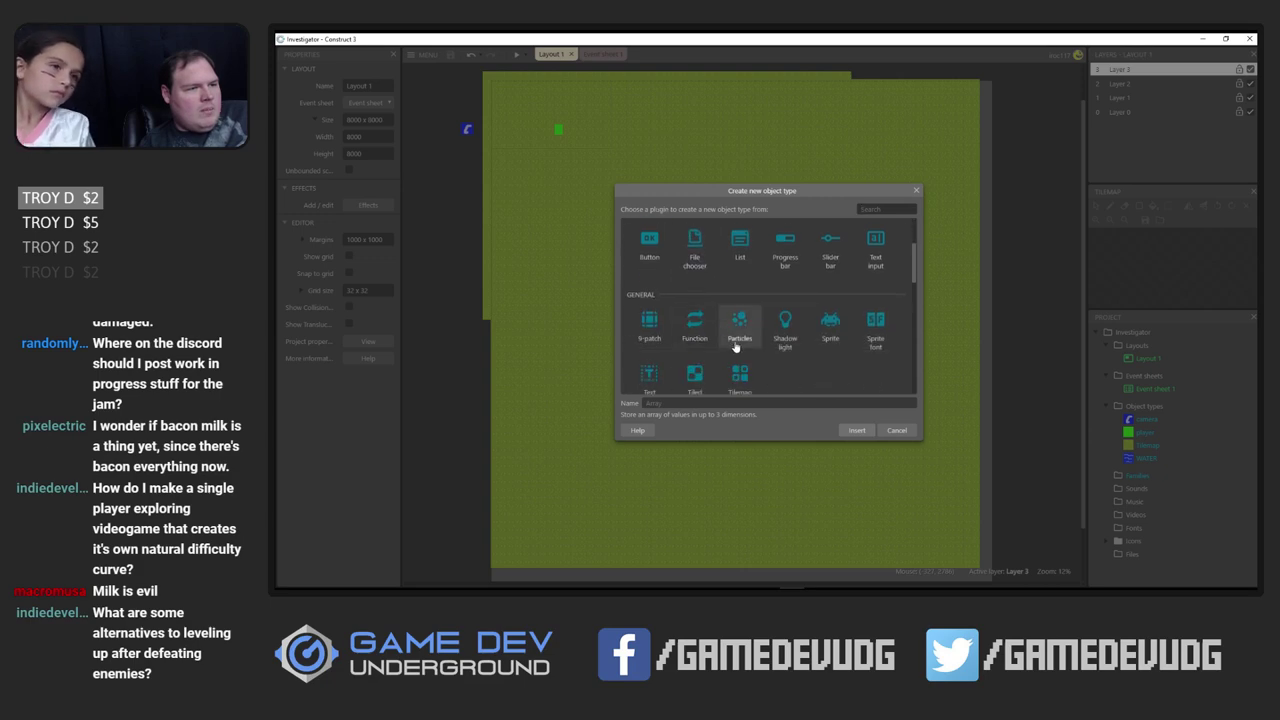
scroll(735, 340, "down", 1)
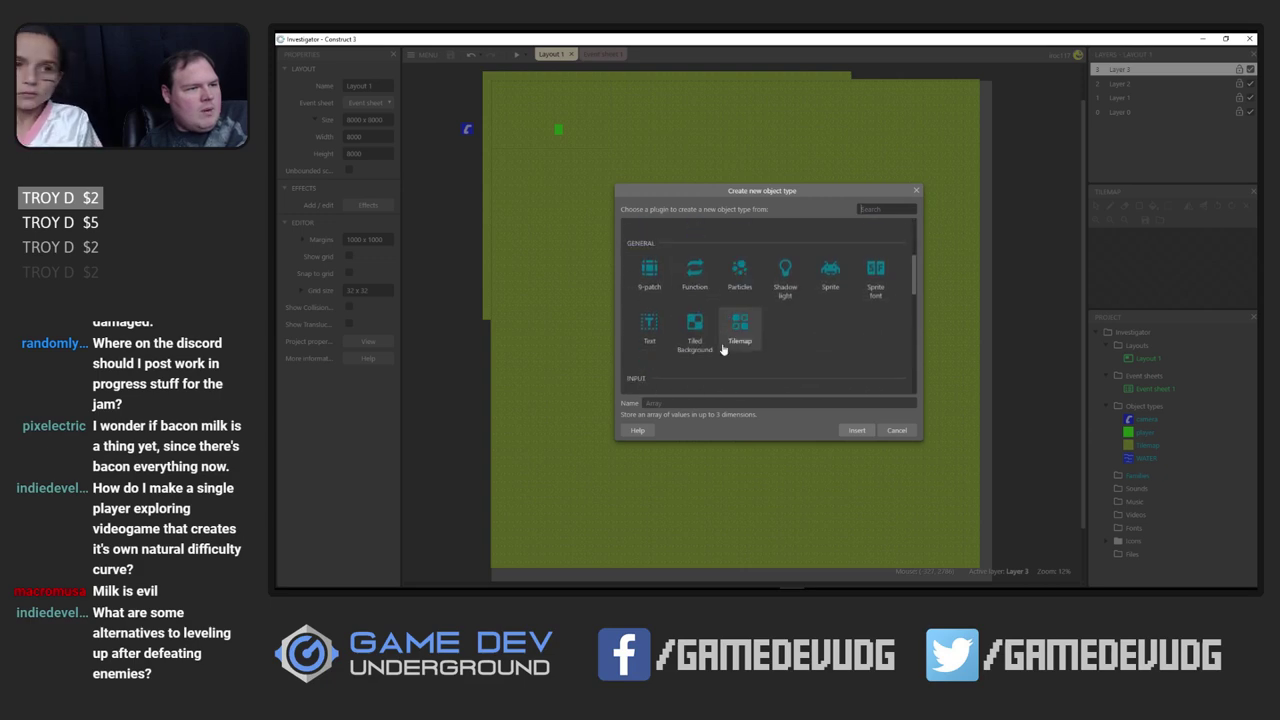
double_click(830, 290)
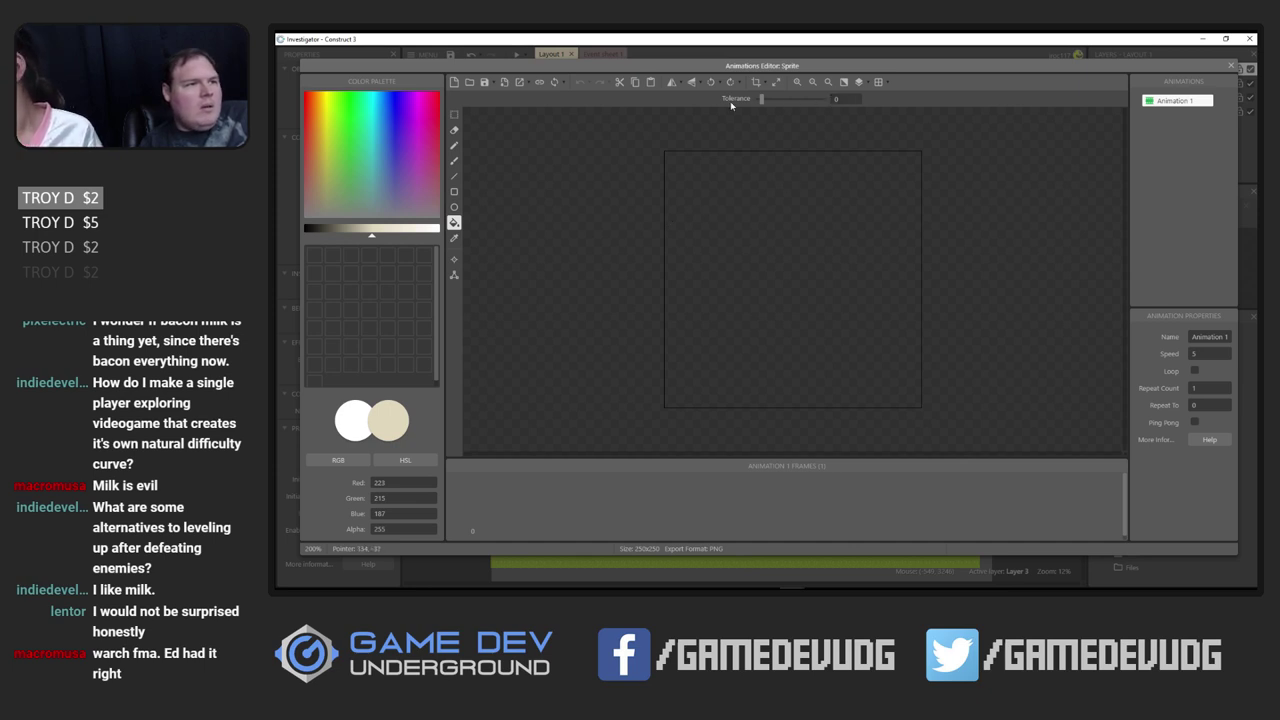
Resize the new sprite's image canvas to 64 × 64 pixels
left_click(776, 82)
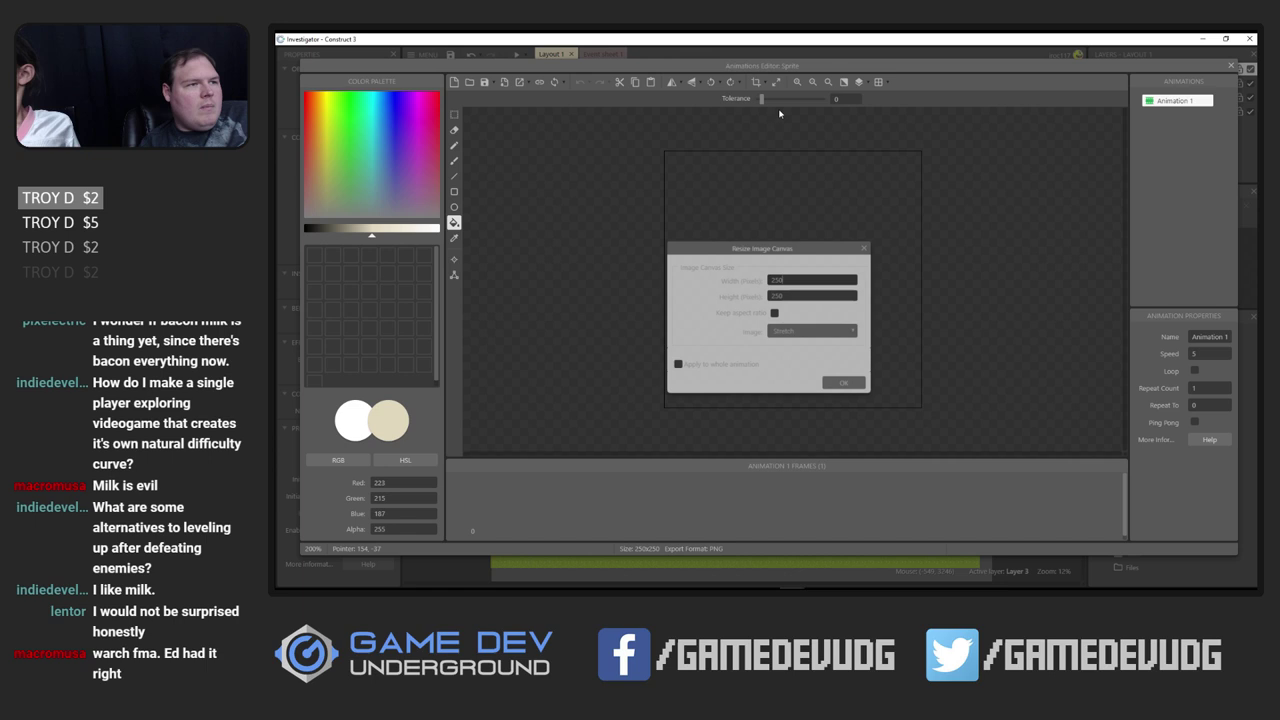
left_click(808, 277)
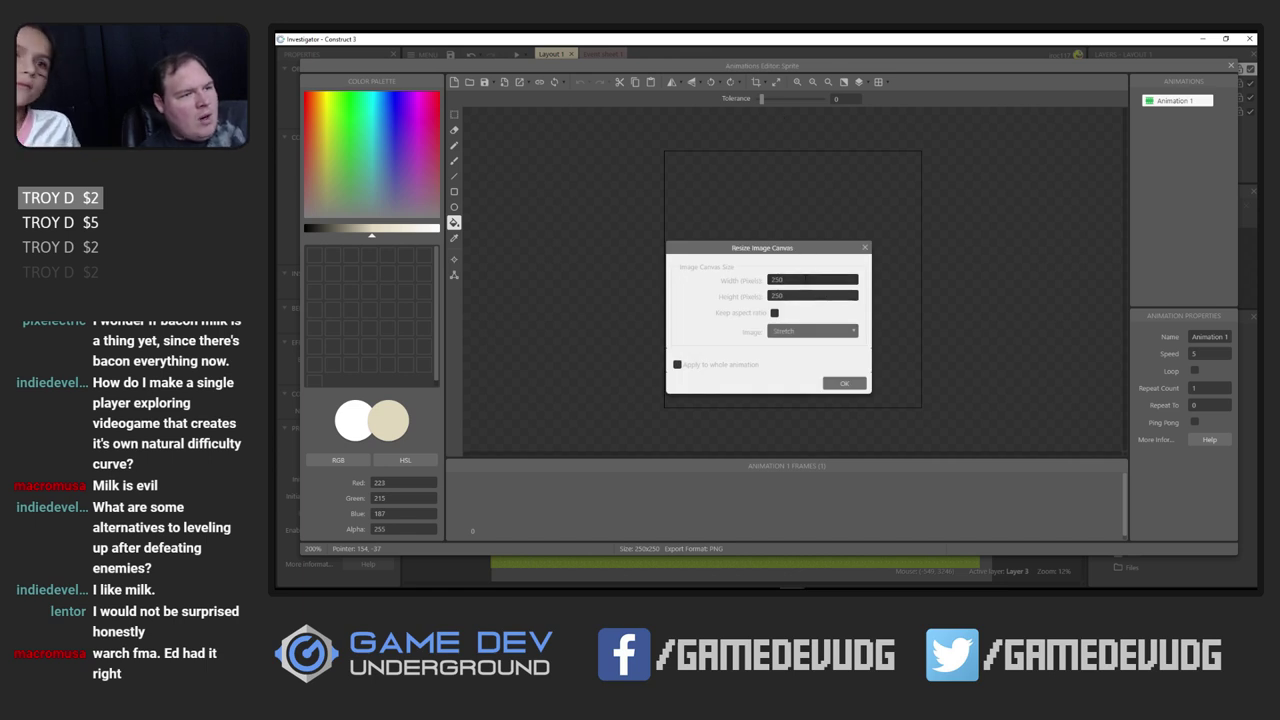
double_click(806, 279)
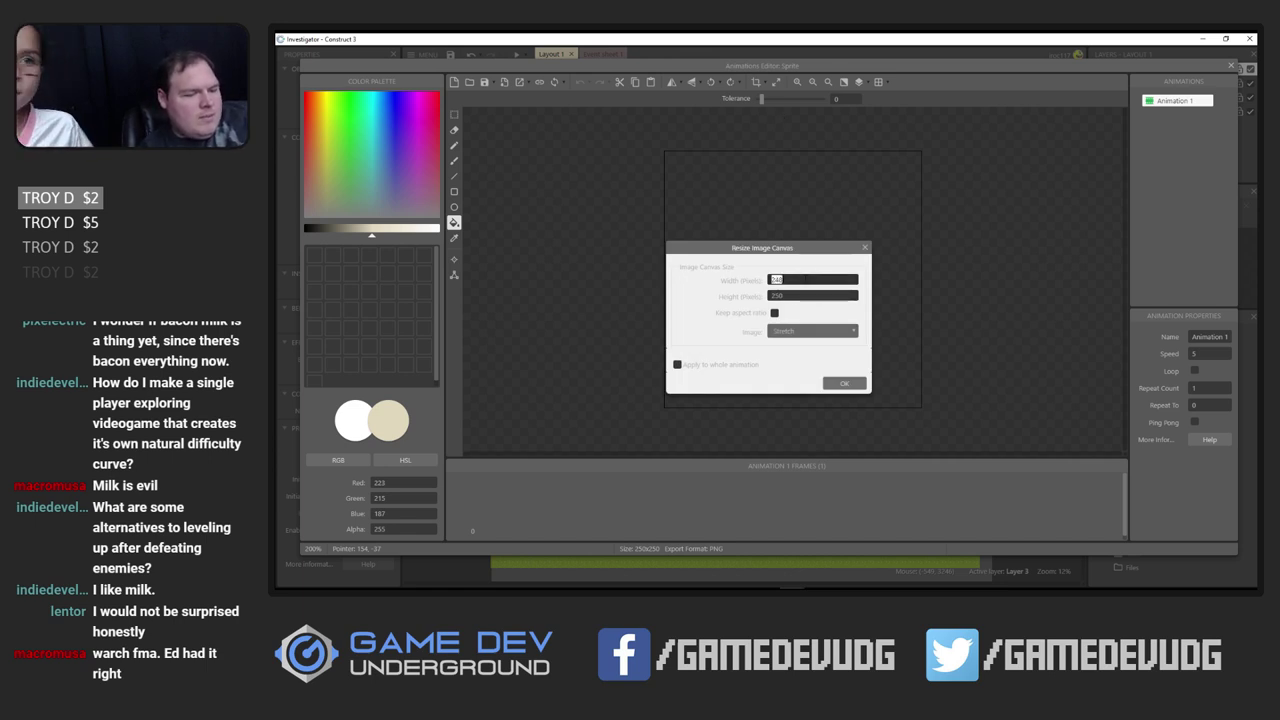
type("64")
key("Tab")
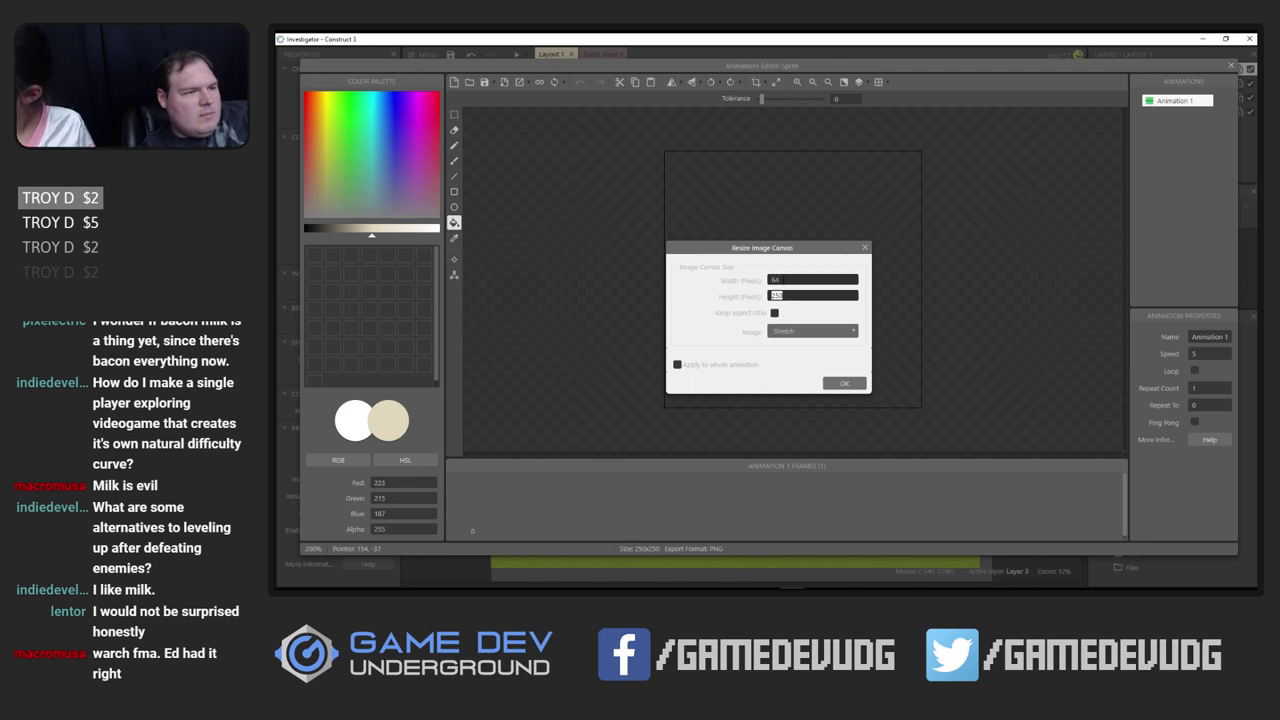
type("64")
left_click(844, 384)
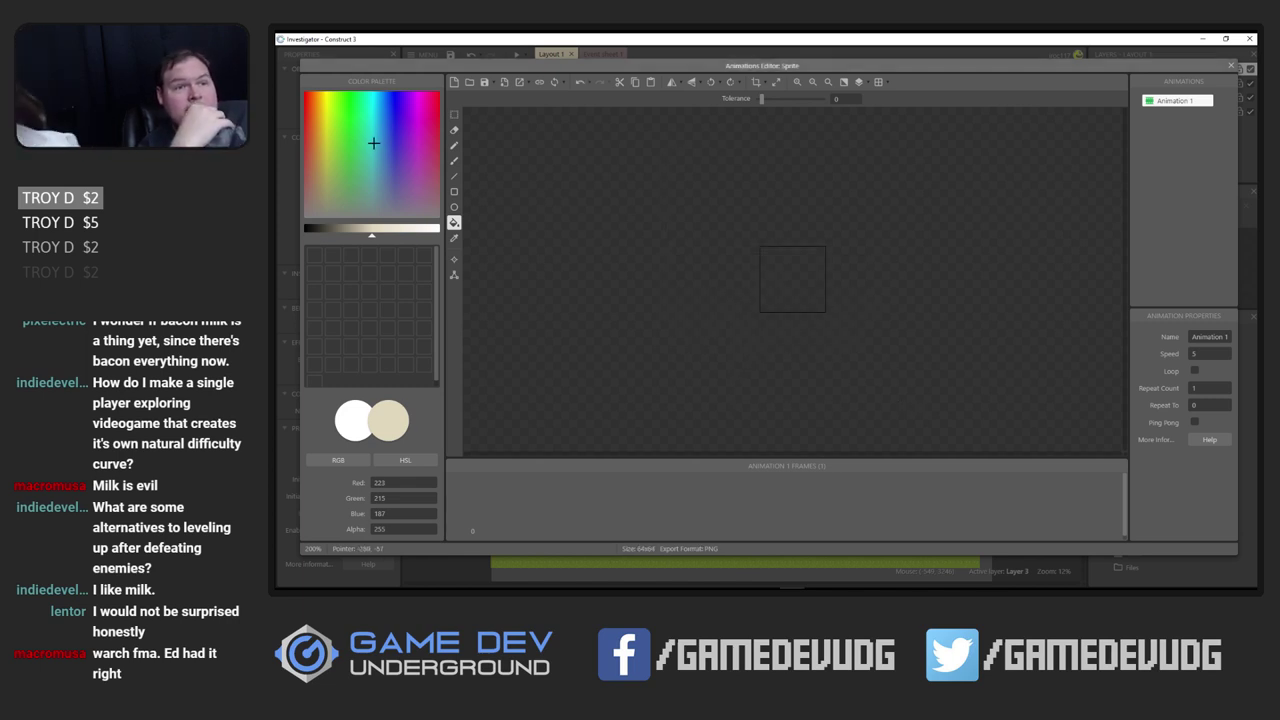
Fill the sprite's whole canvas with red and close the animations editor
left_click_drag(395, 132, 454, 116)
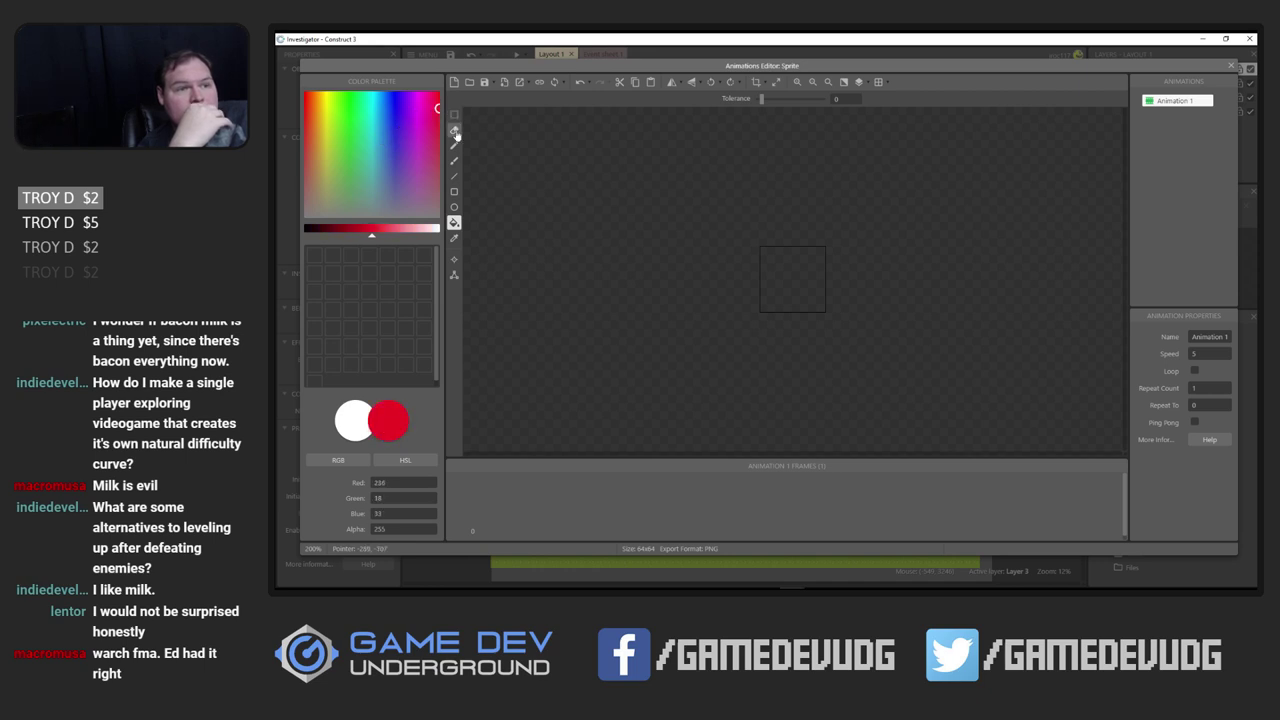
left_click(454, 222)
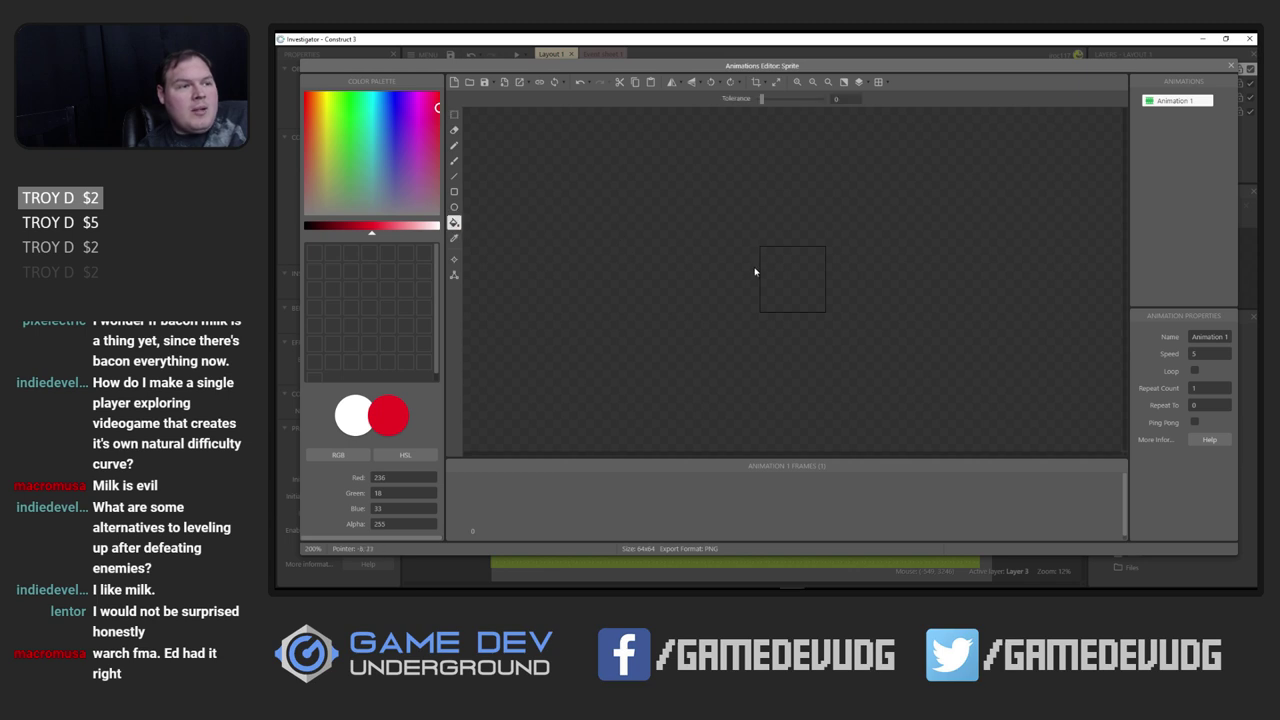
left_click(781, 276)
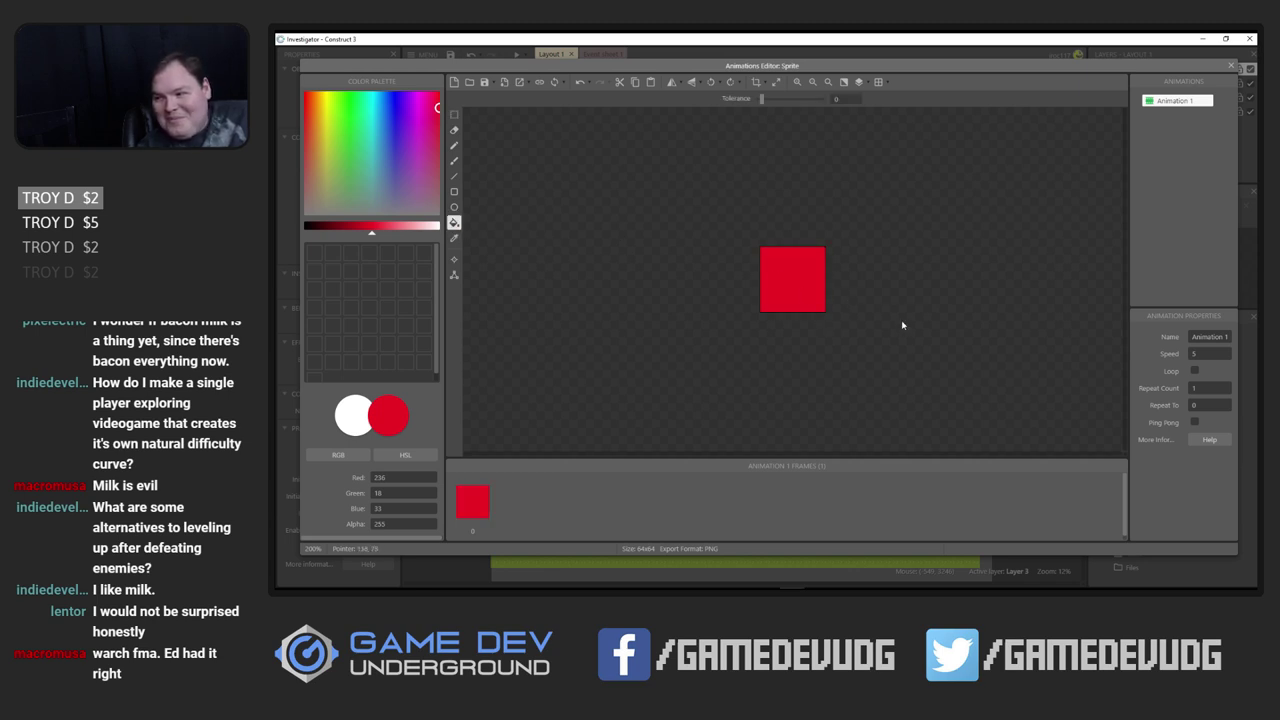
left_click(1231, 65)
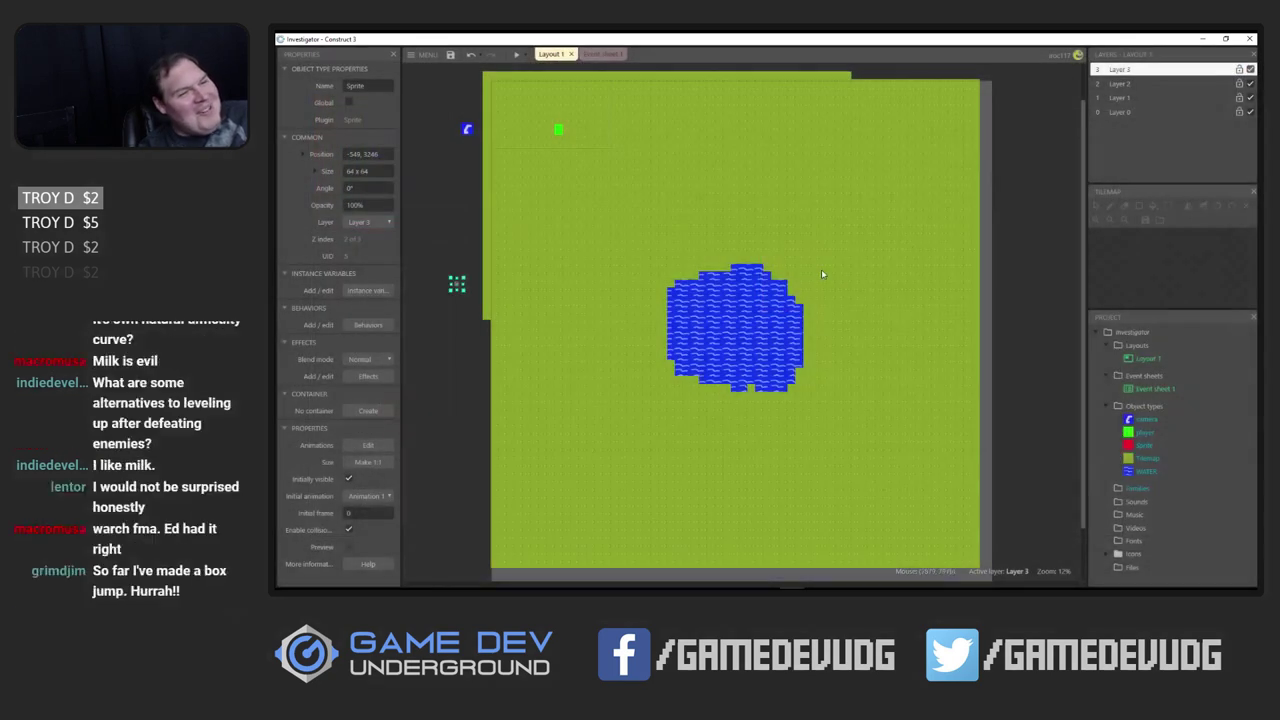
Place the red sprite over the water's left edge and stretch it into a vertical bar about 179 × 705
left_click_drag(465, 293, 677, 332)
scroll(661, 338, "up", 2, "ctrl")
scroll(661, 338, "up", 2, "ctrl")
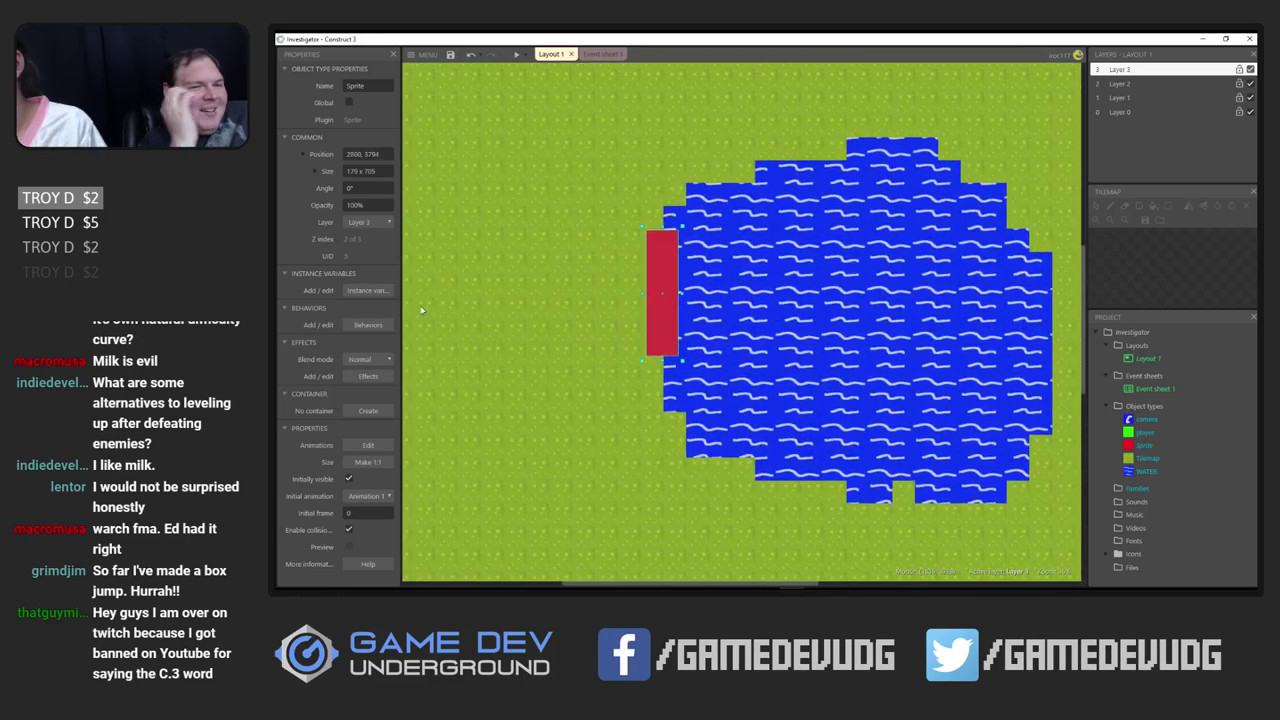
Add the Solid behavior to the red sprite and turn off its initial visibility
left_click(368, 326)
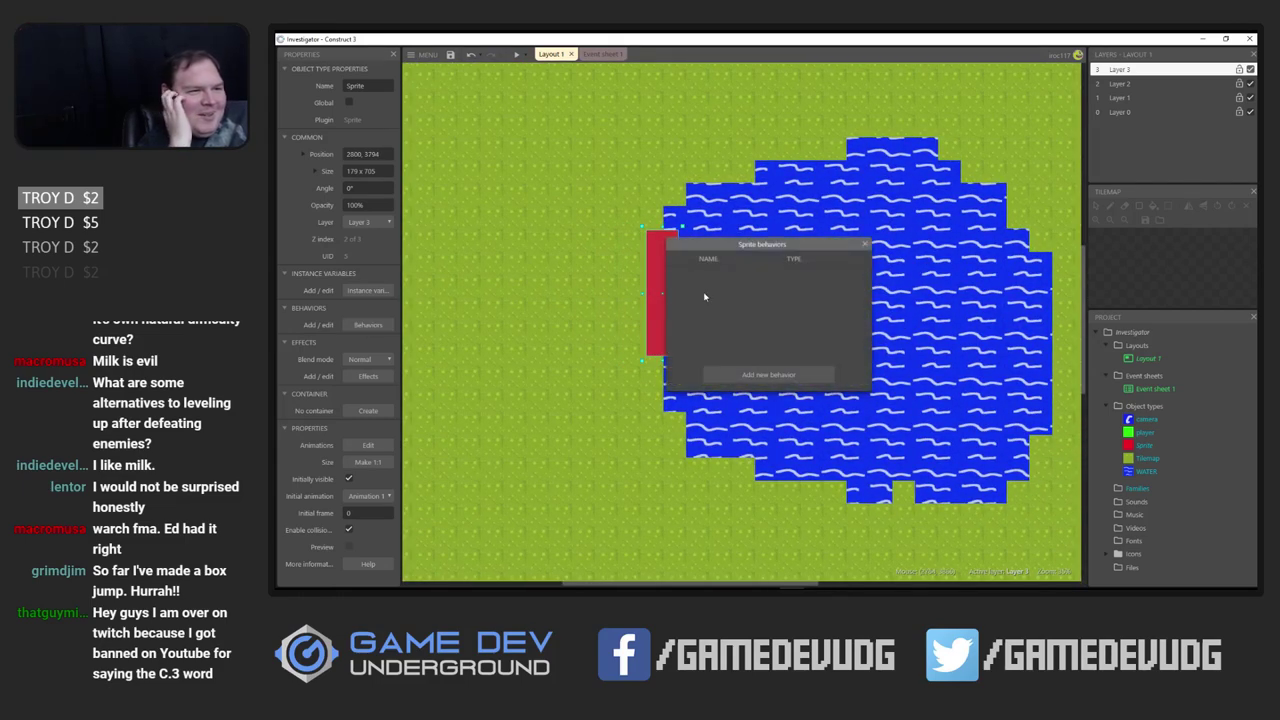
left_click(766, 377)
type("soli")
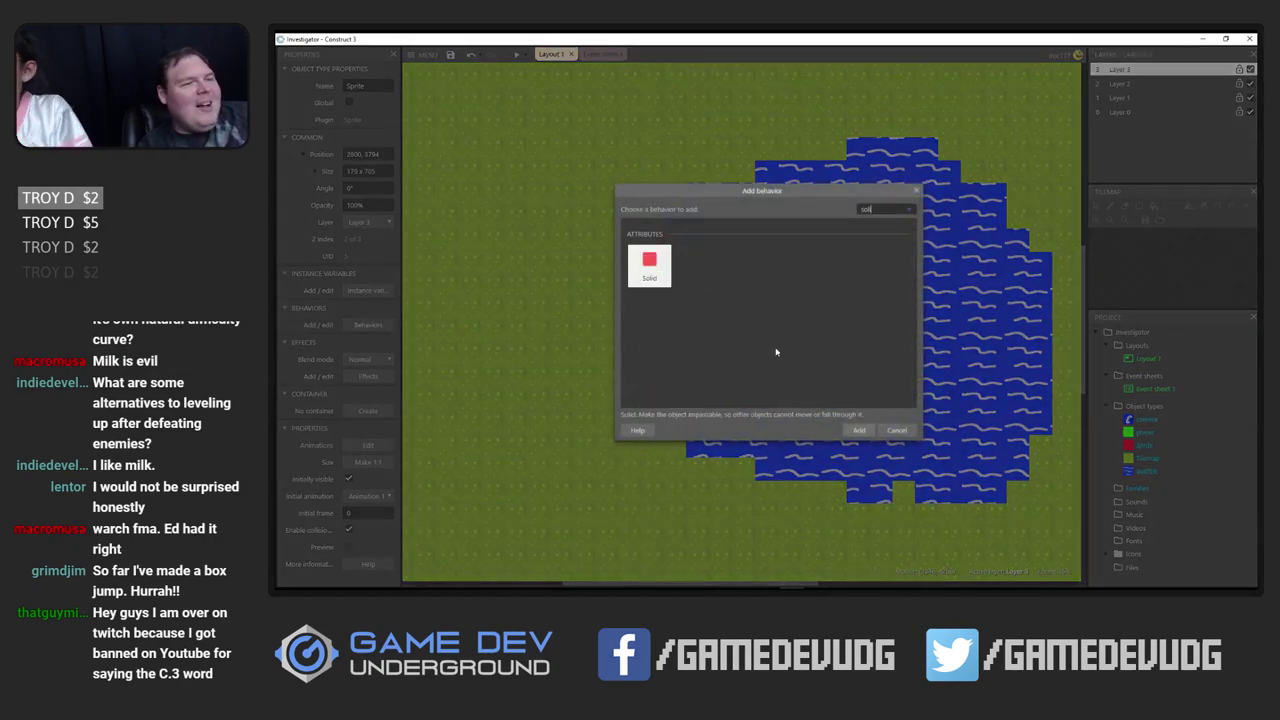
key("Return")
left_click(865, 247)
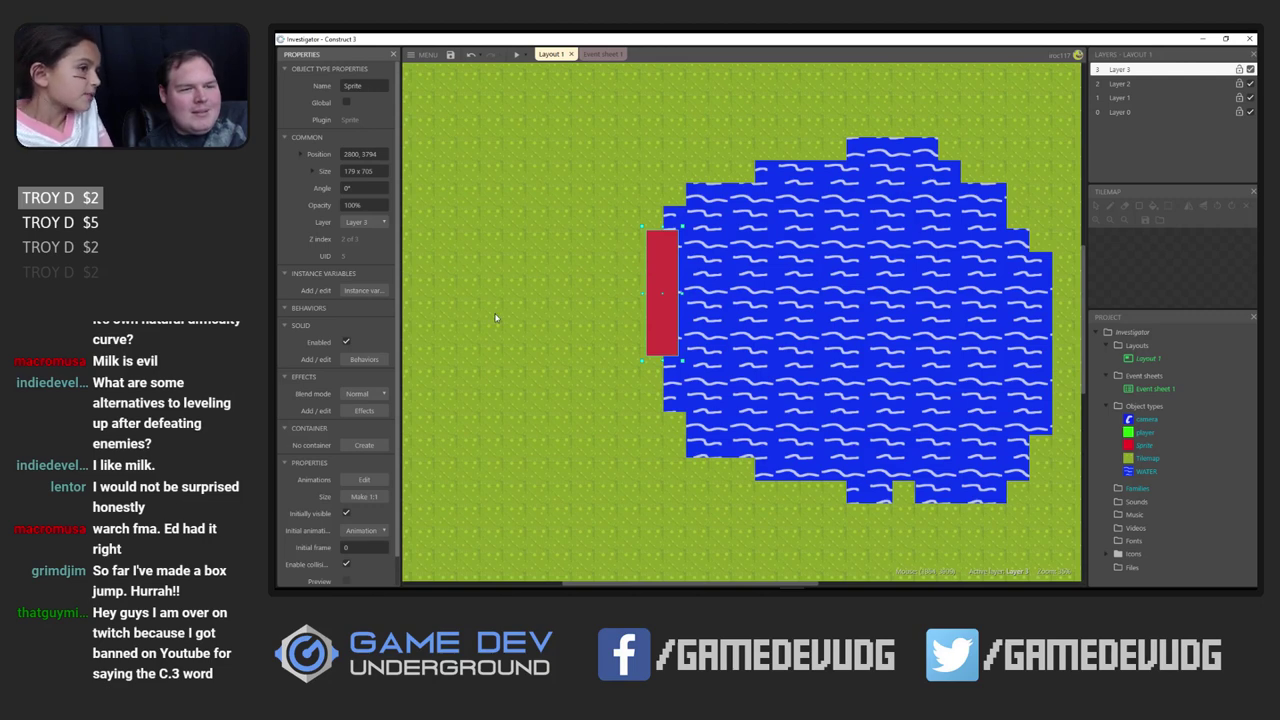
scroll(372, 505, "down", 1)
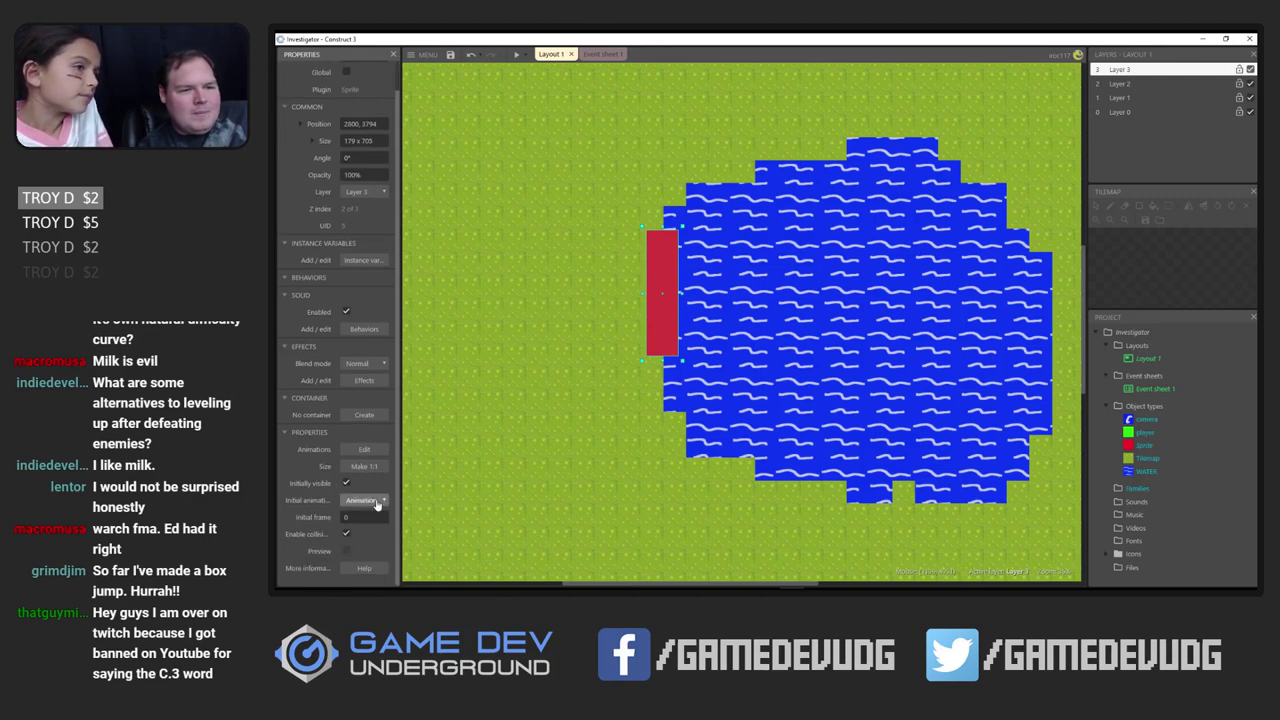
left_click(346, 483)
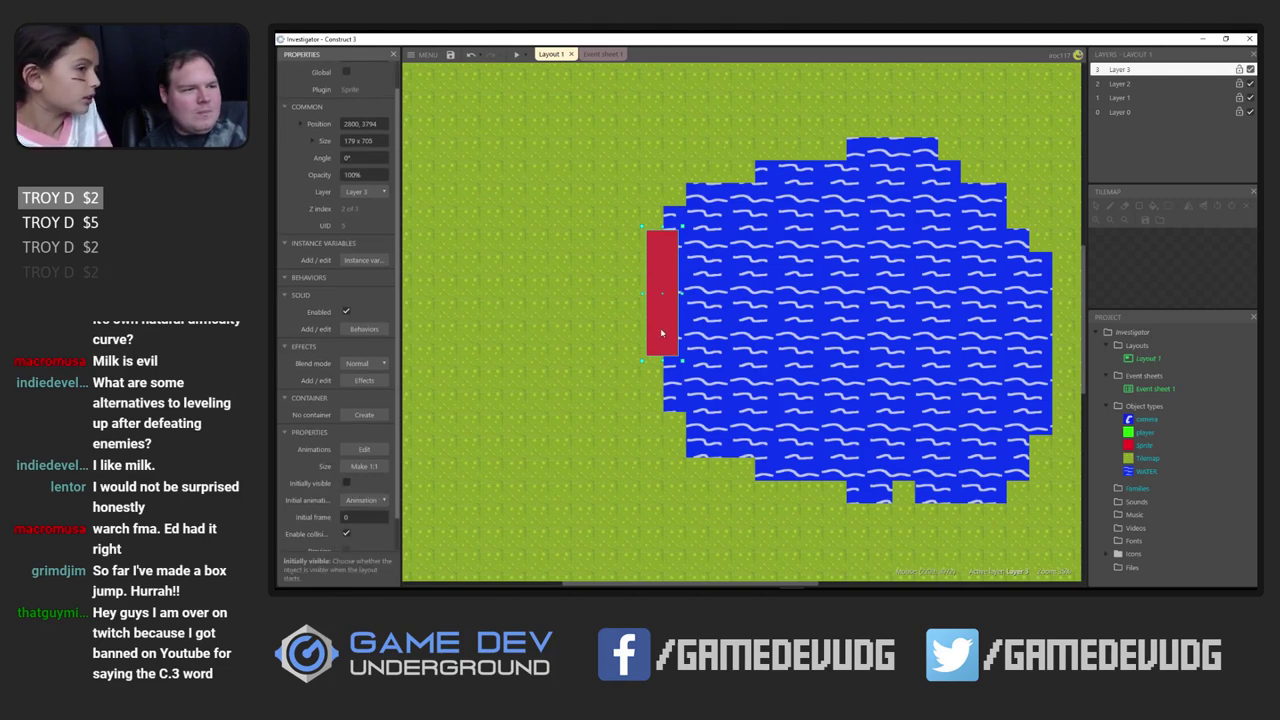
Stretch the red bar to about 179 × 1171 along the water's left edge and paste a copy in the middle of the water
left_click_drag(661, 361, 673, 420)
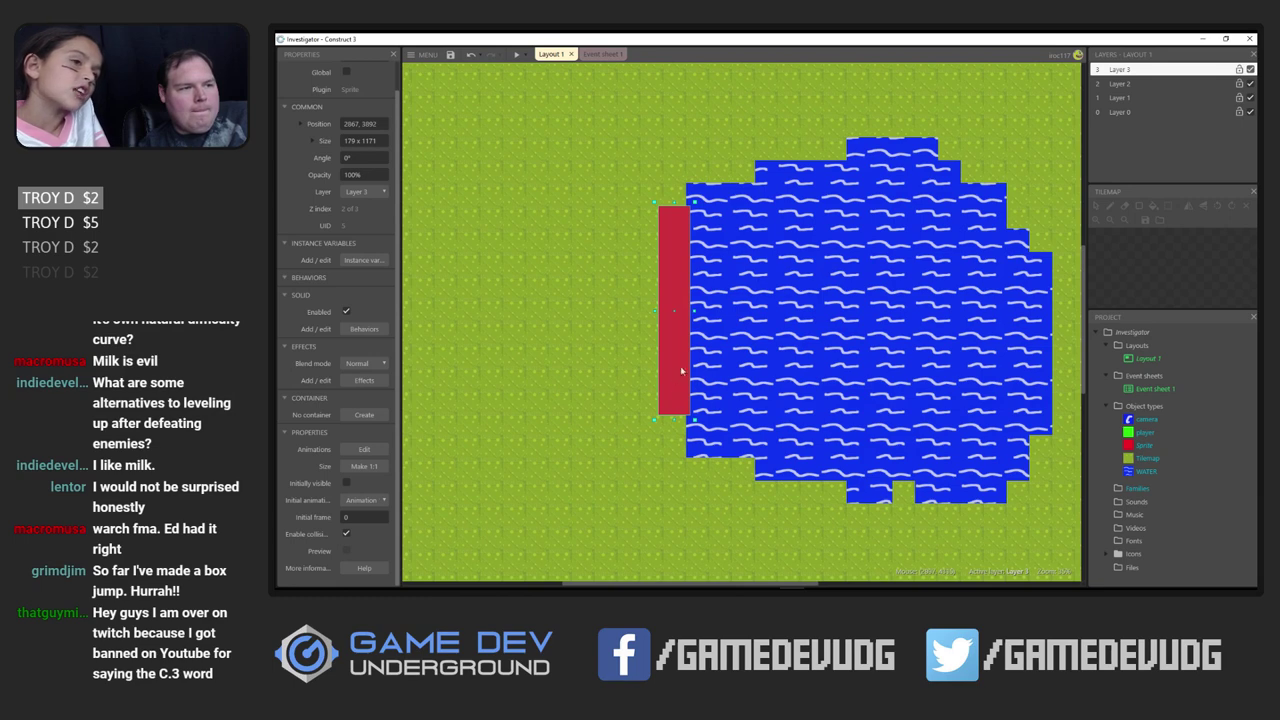
key("ctrl+c")
key("ctrl+v")
left_click(880, 310)
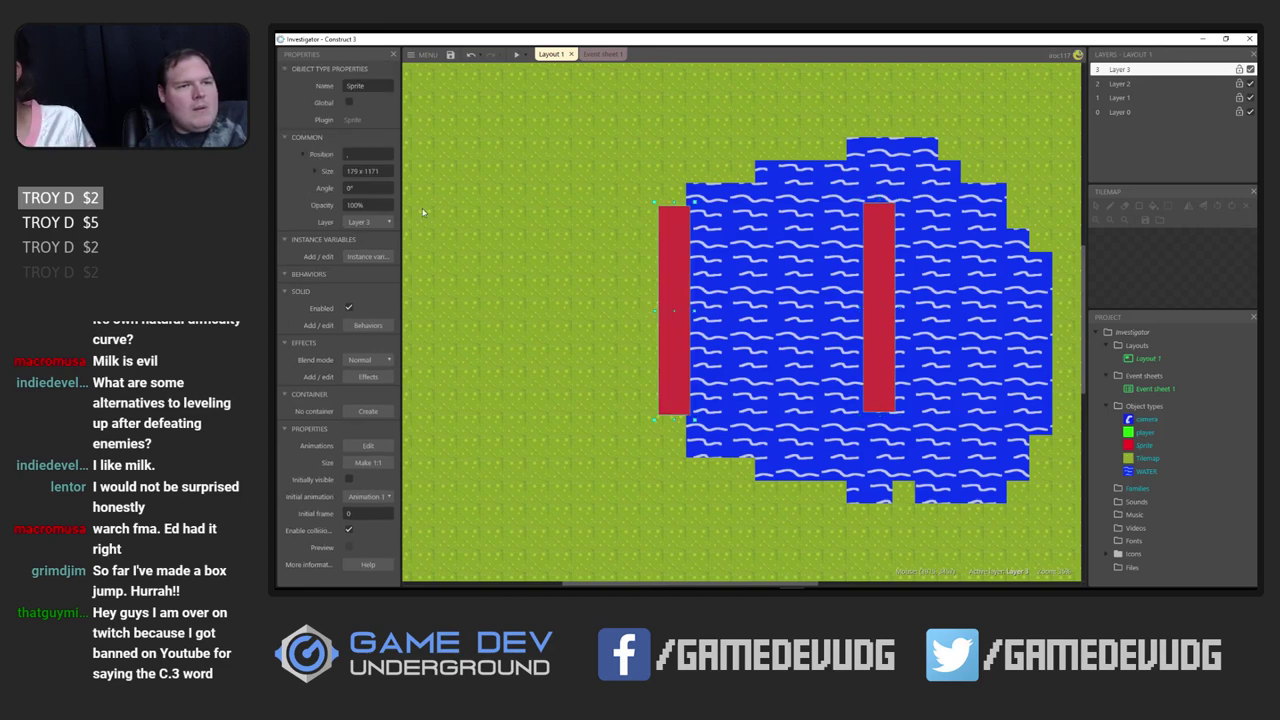
Add a new layer above Layer 3, keeping its default name
left_click(365, 221)
left_click(360, 258)
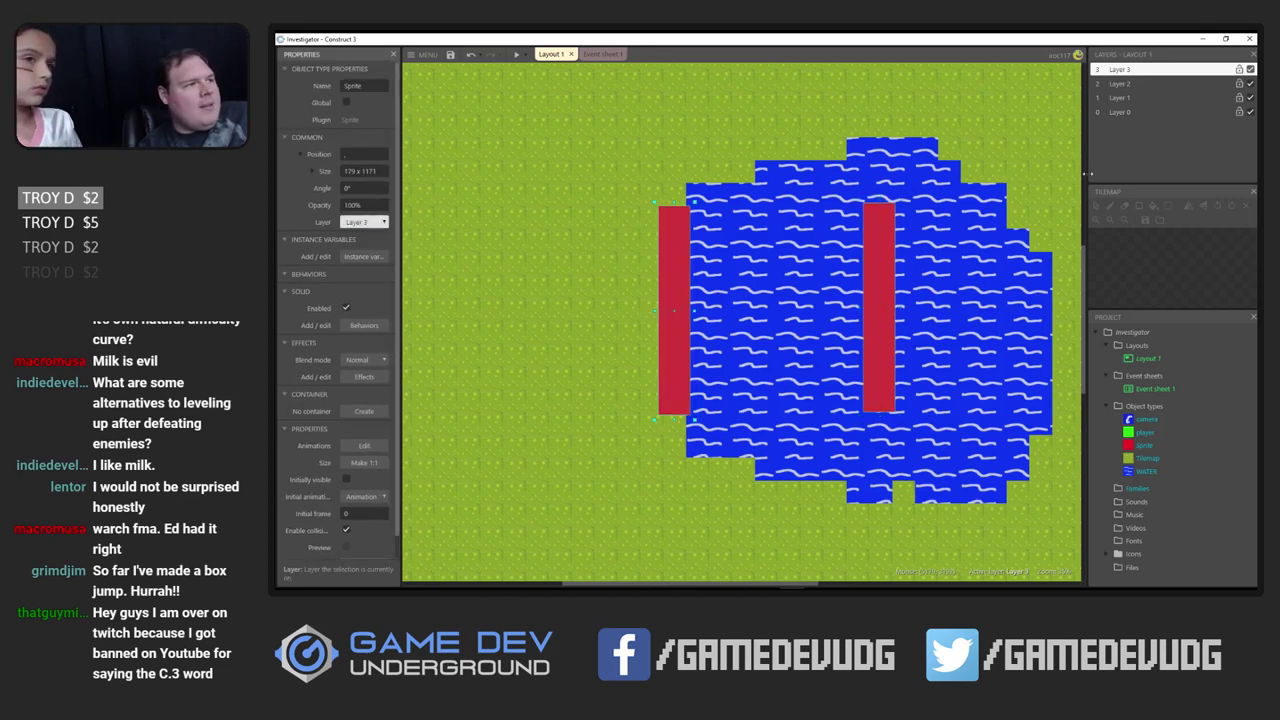
right_click(1156, 145)
left_click(1176, 142)
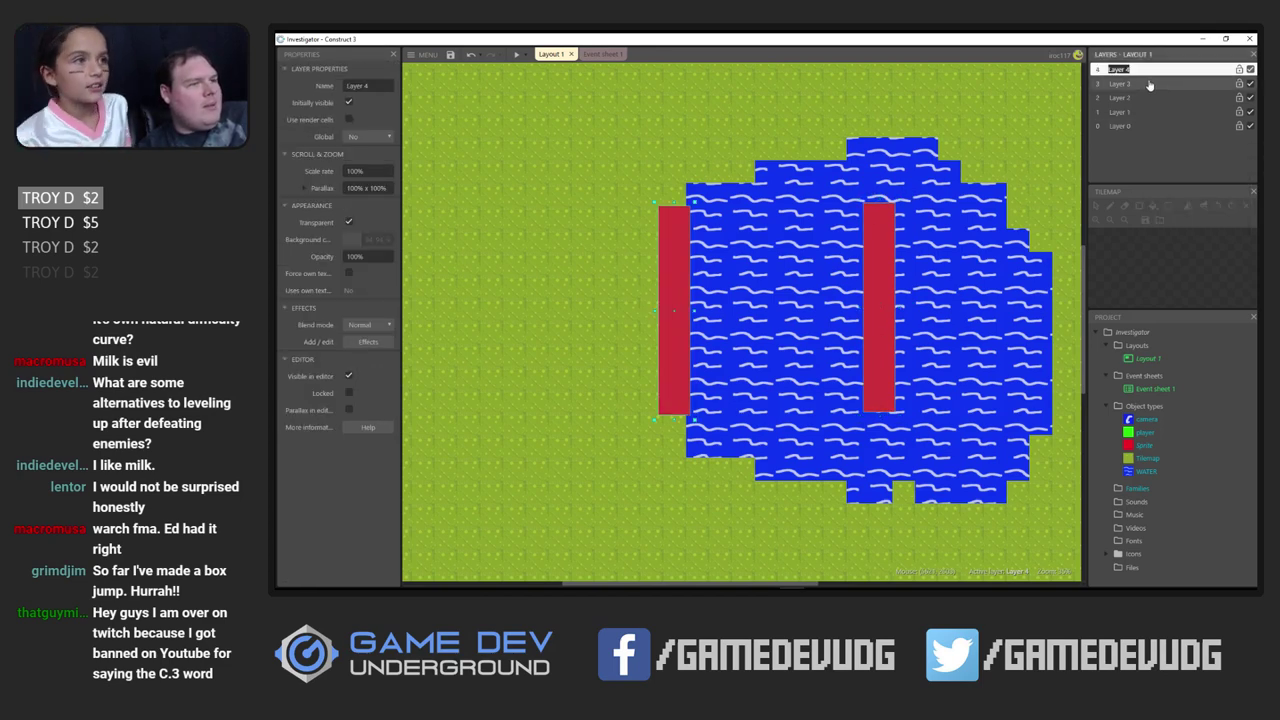
key("Return")
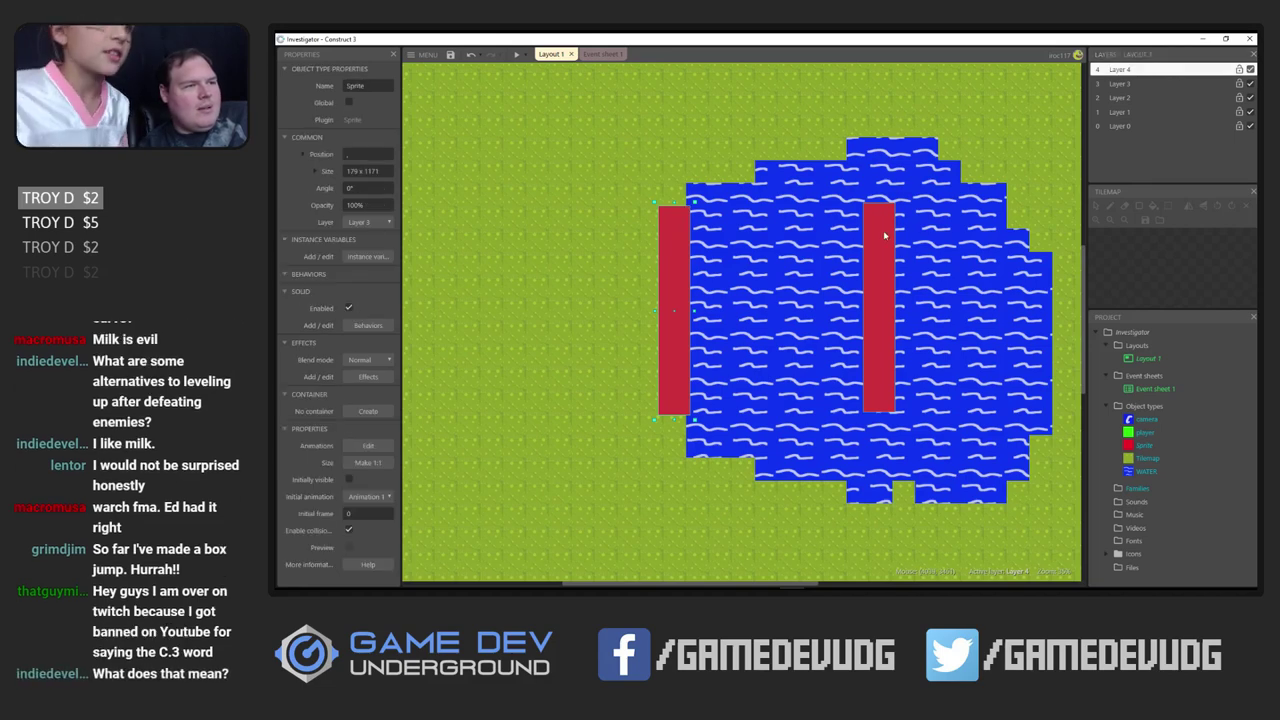
Select both red bars and move them to Layer 4
left_click(893, 235)
left_click(873, 224)
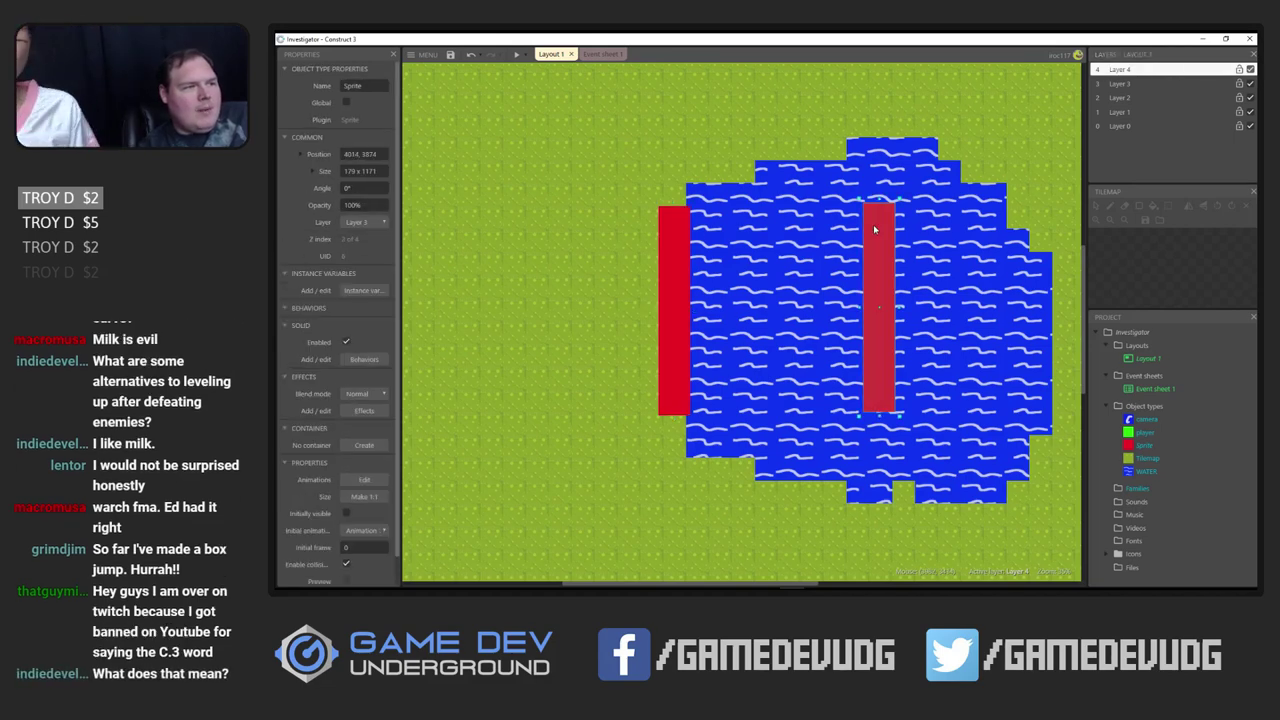
left_click(666, 225, "shift")
left_click(378, 222)
left_click(362, 266)
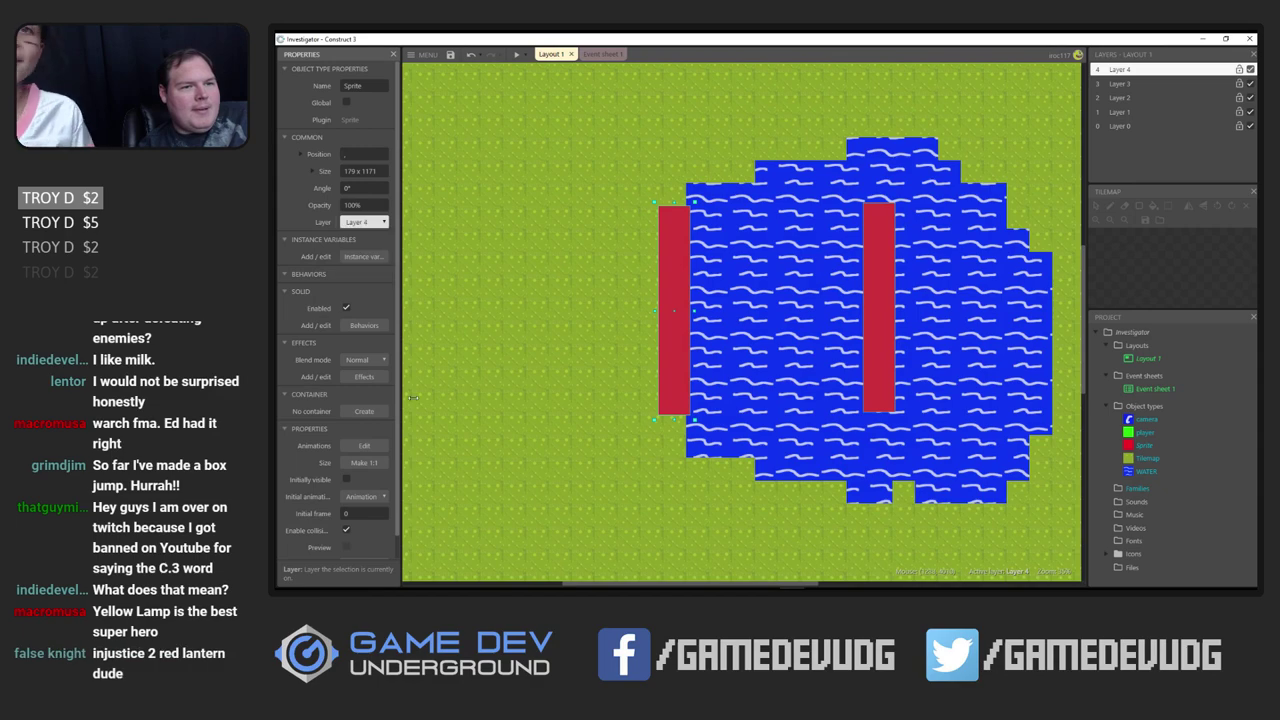
Switch to Chrome and show the JimJam game jam page on itch.io
mouse_move(339, 578)
left_click(330, 535)
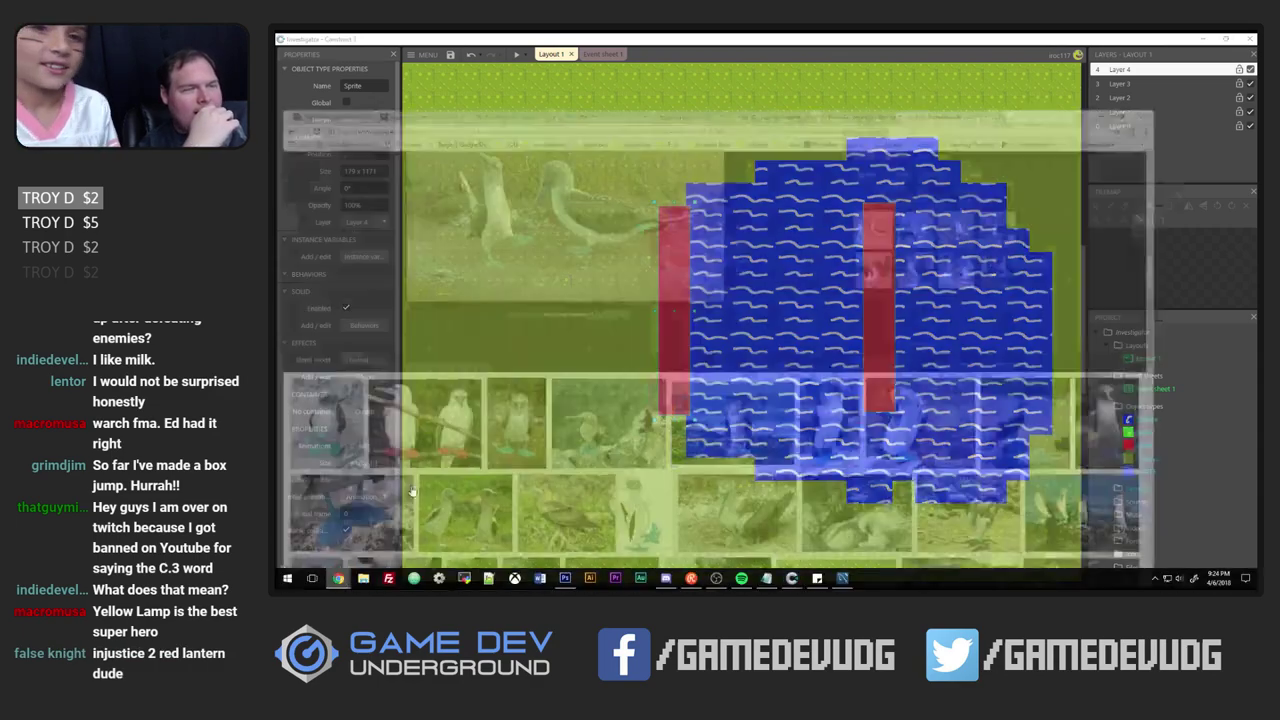
left_click(333, 40)
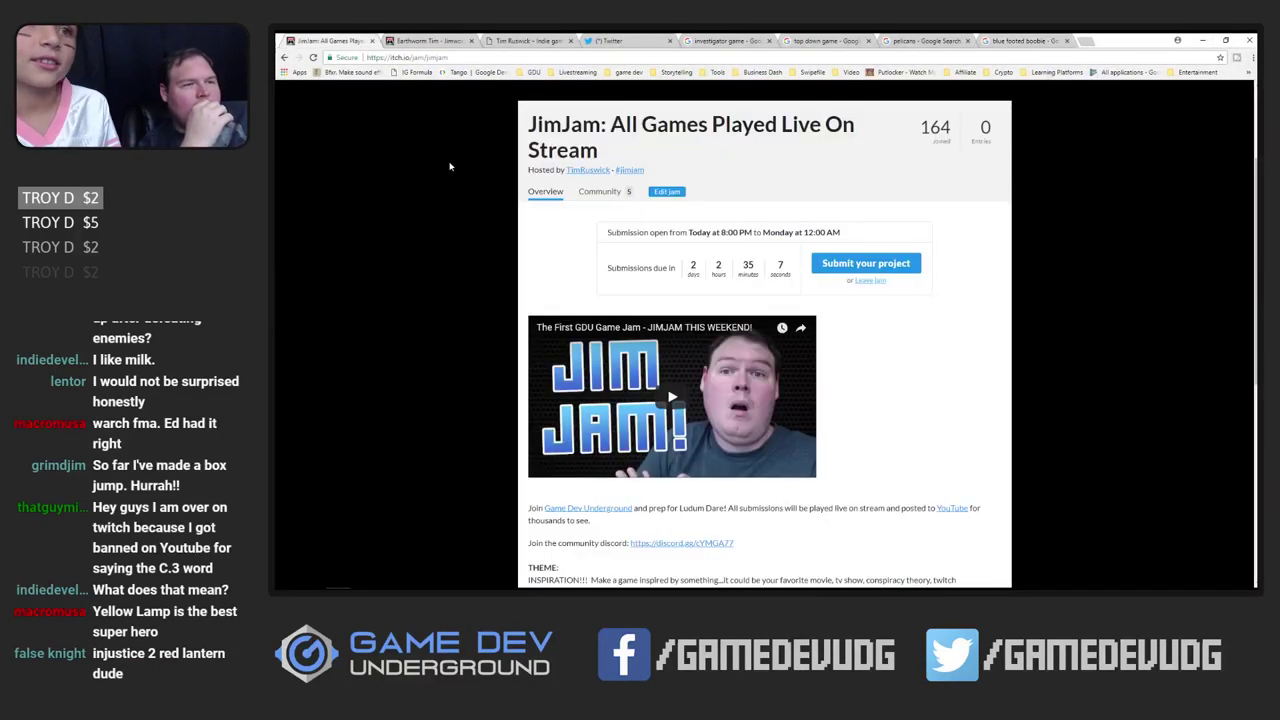
Look through the posts and replies of the "Earthworm Tim - Jimworm Tim" topic in the JimJam community
left_click(395, 40)
left_click(283, 59)
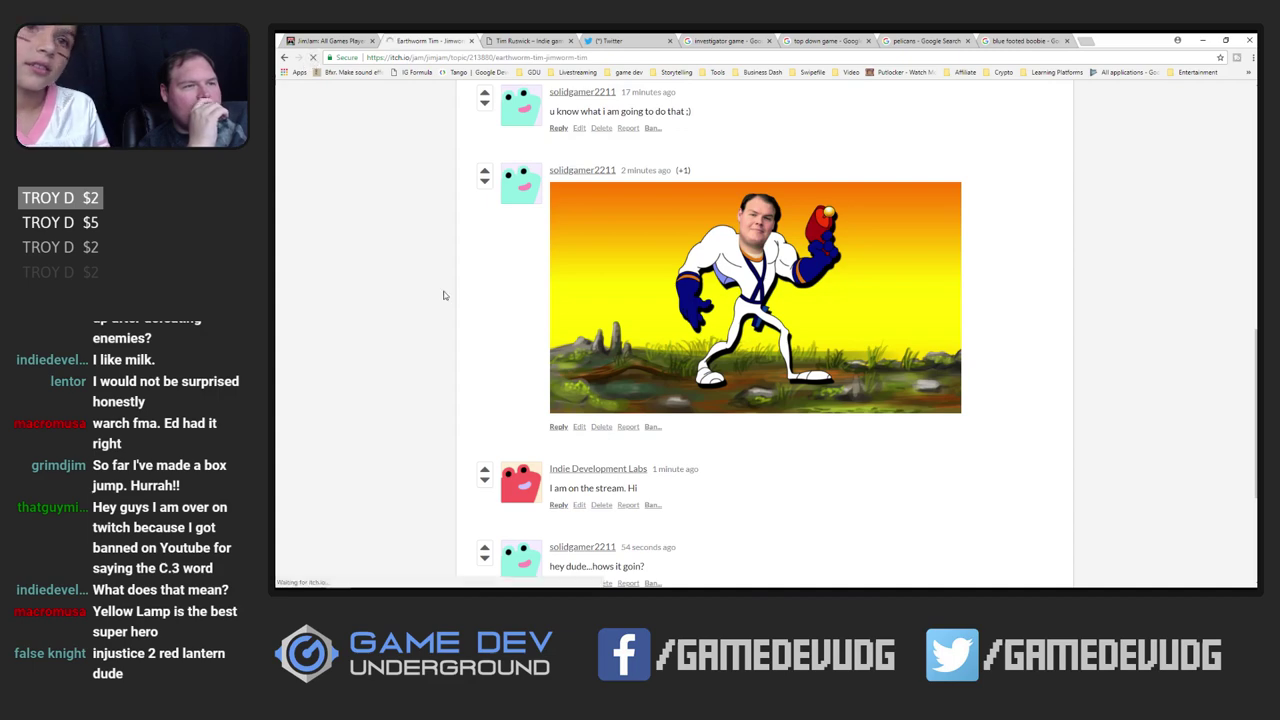
scroll(450, 316, "down", 5)
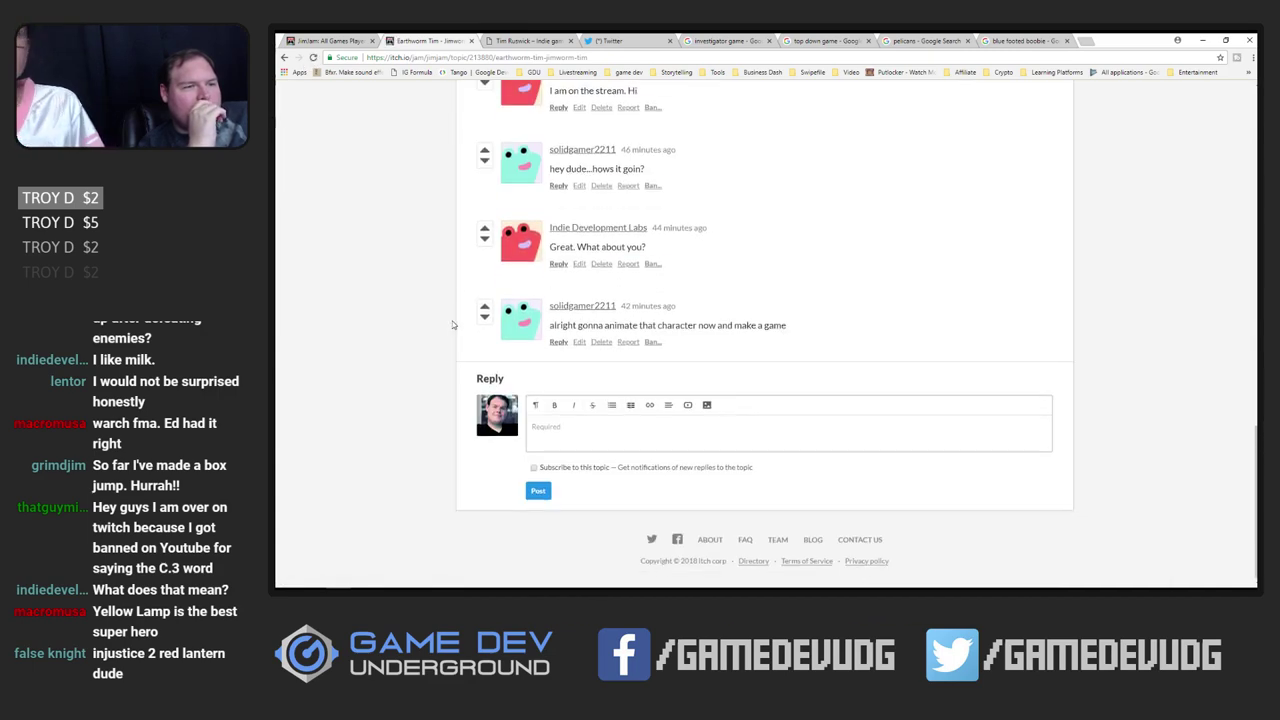
scroll(452, 331, "up", 8)
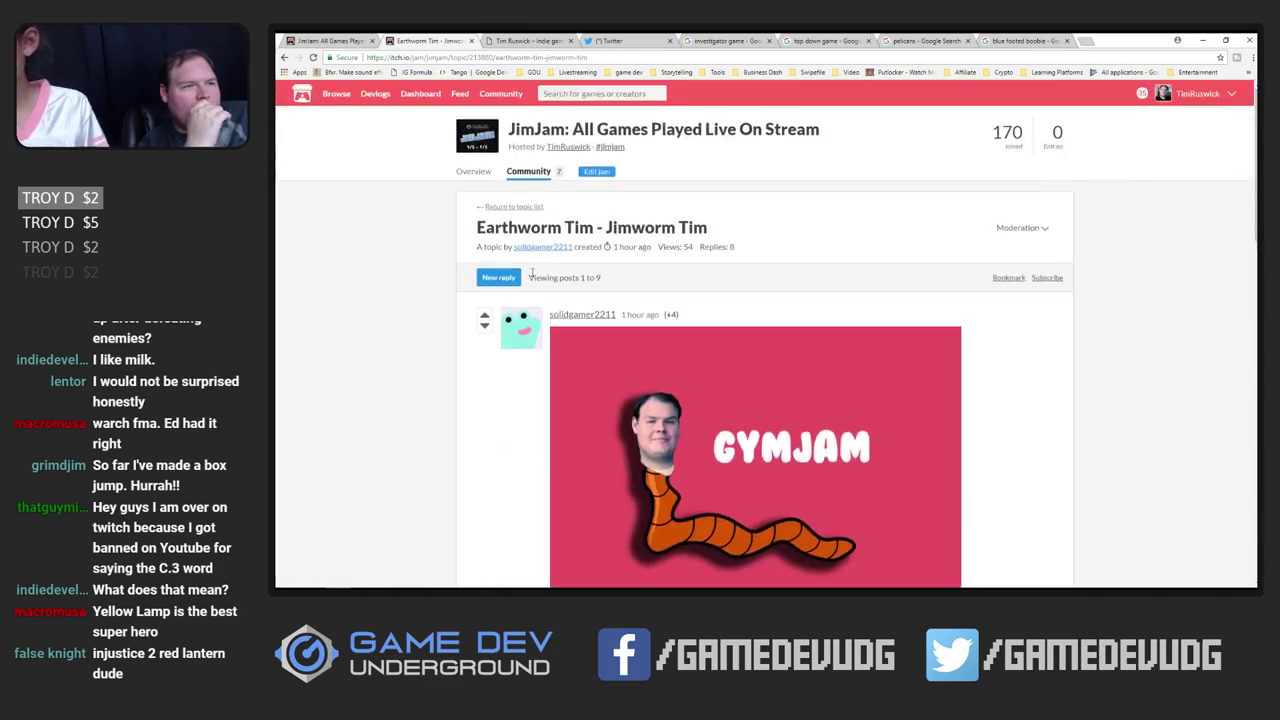
Go back to the community topic list and view the posts in the "Lord of the Tims" topic
left_click(527, 207)
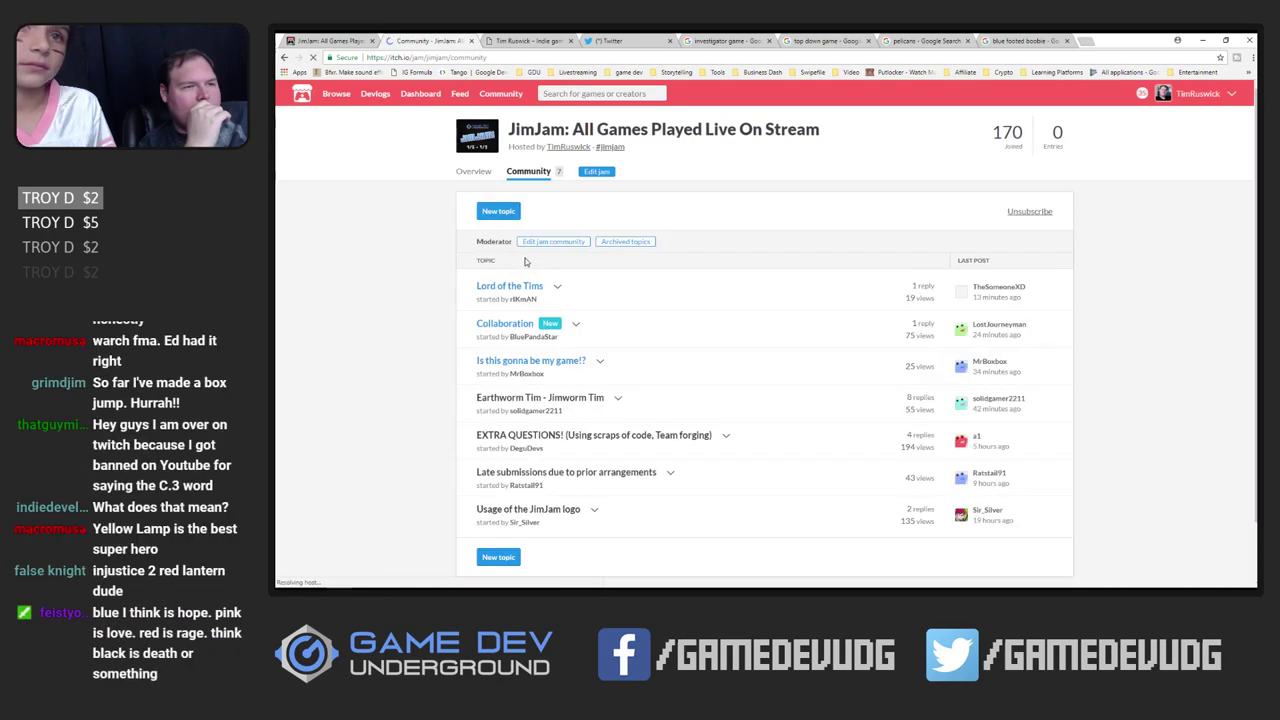
left_click(515, 288)
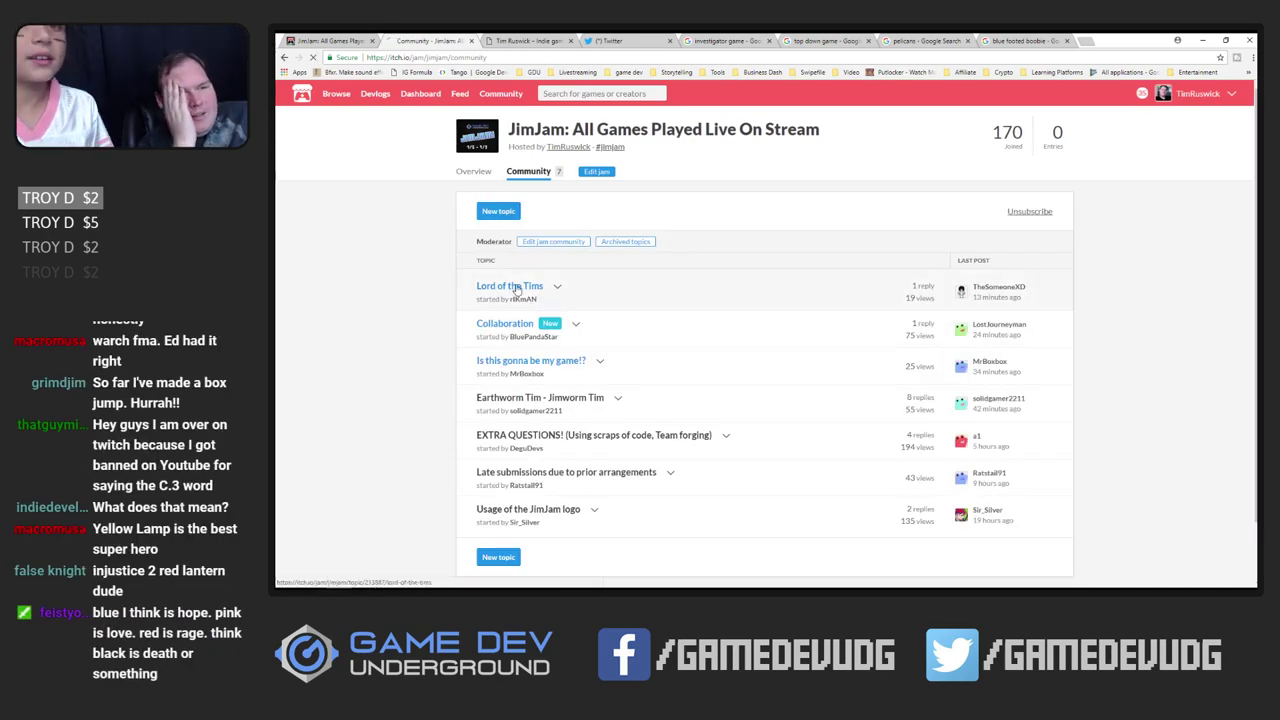
scroll(475, 360, "down", 1)
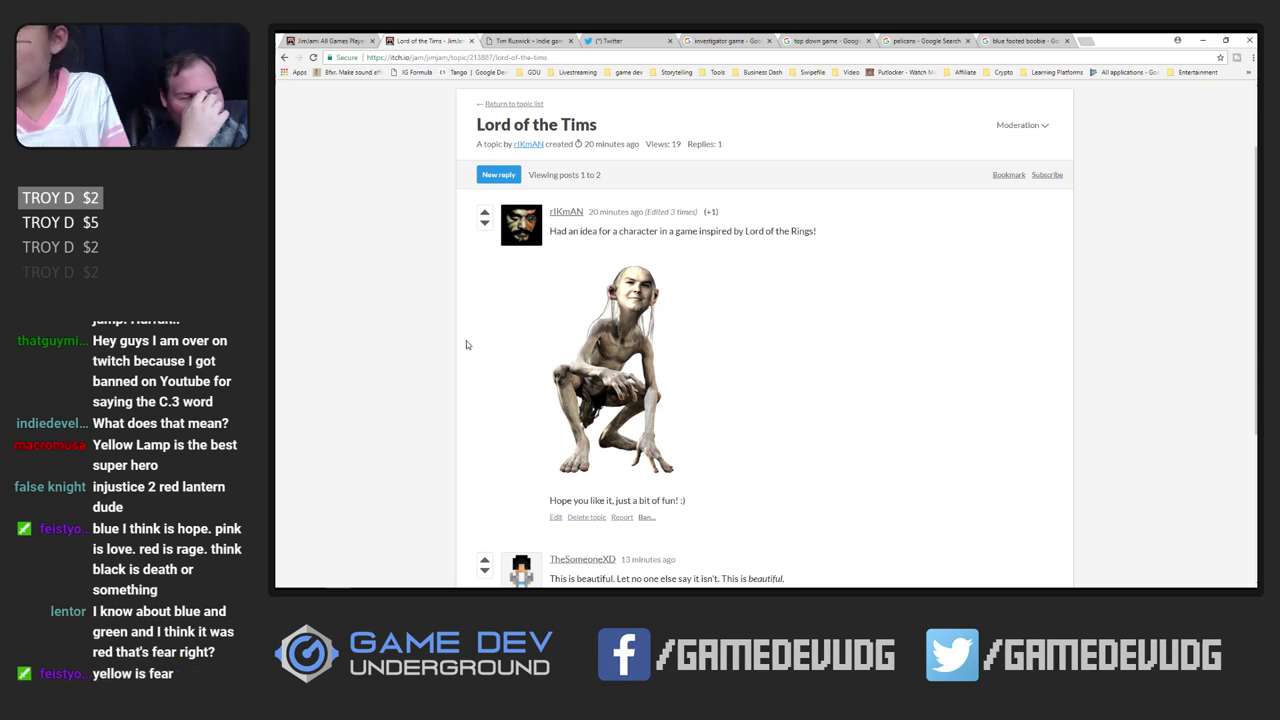
scroll(469, 338, "down", 3)
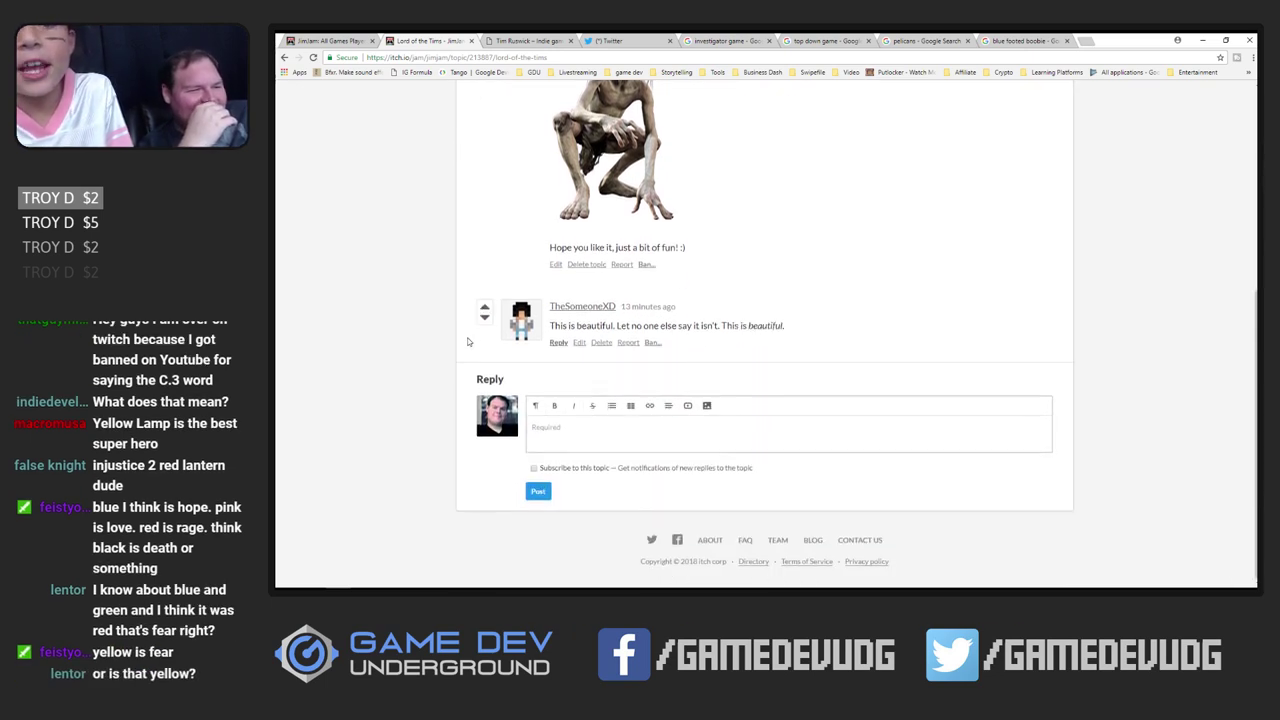
scroll(467, 339, "up", 4)
scroll(466, 338, "up", 1)
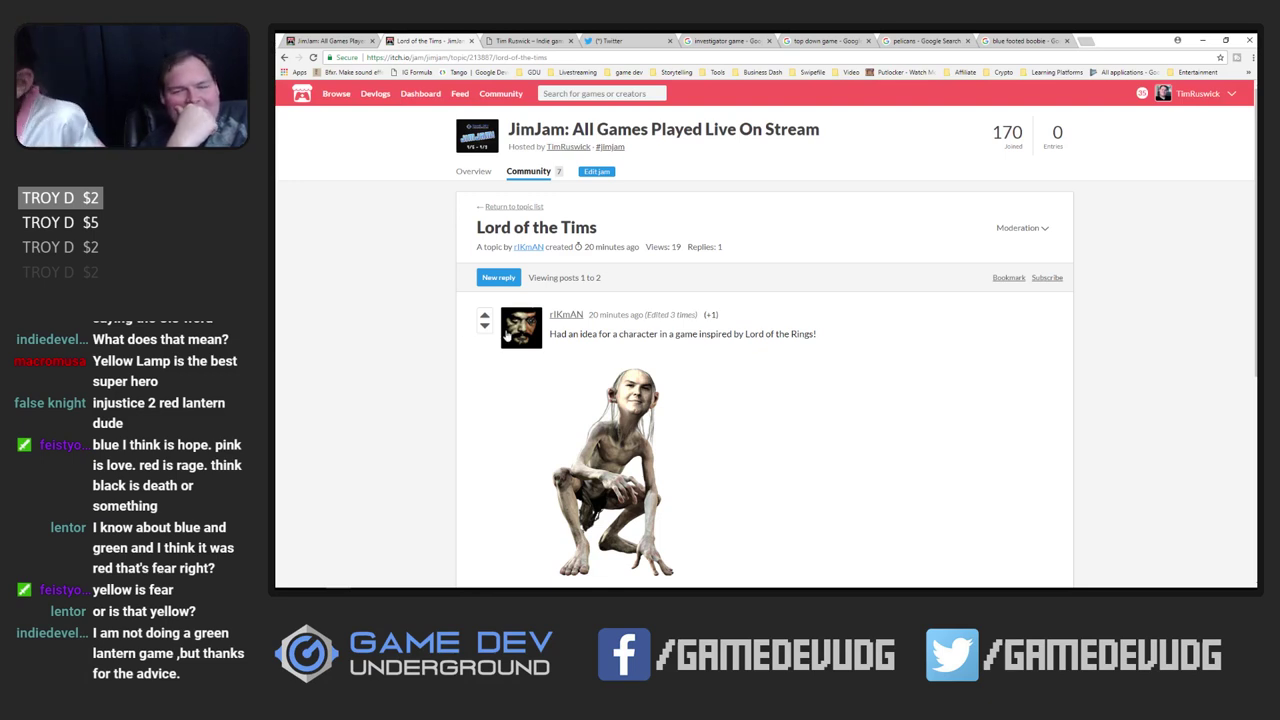
Return to the topic list and read the "Collaboration" topic
left_click(528, 208)
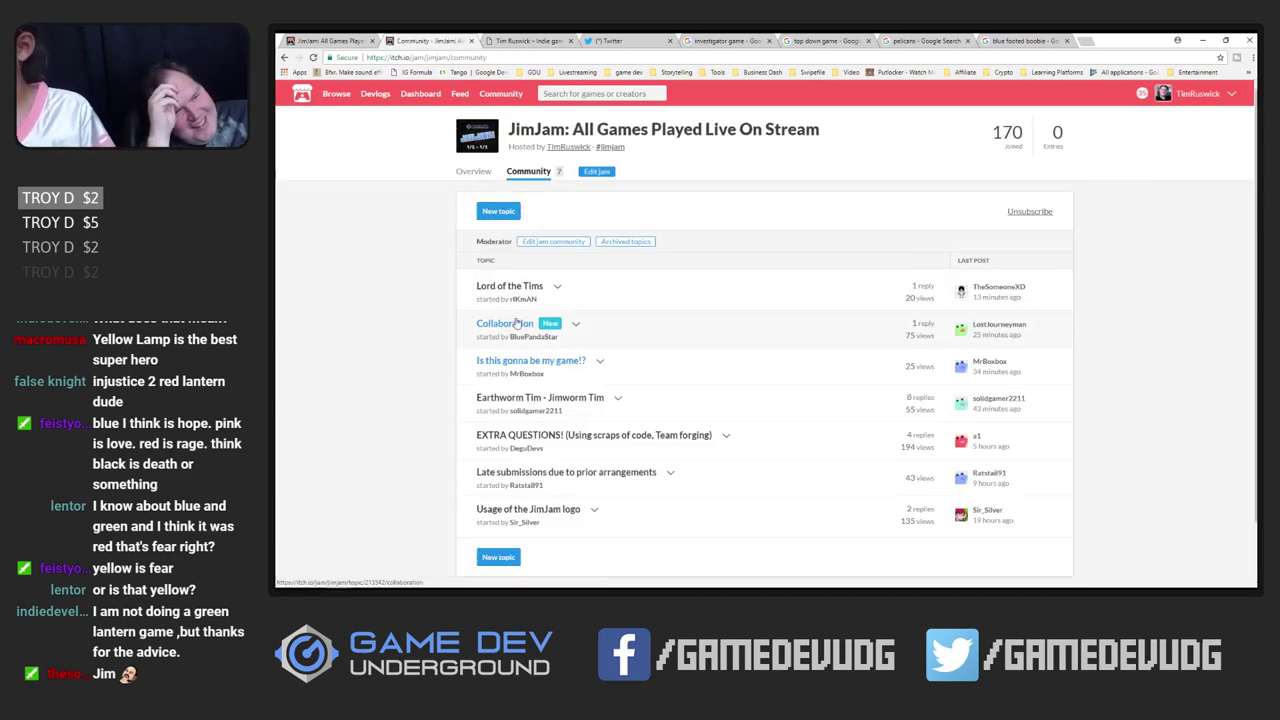
left_click(516, 325)
scroll(600, 300, "down", 2)
scroll(530, 240, "up", 2)
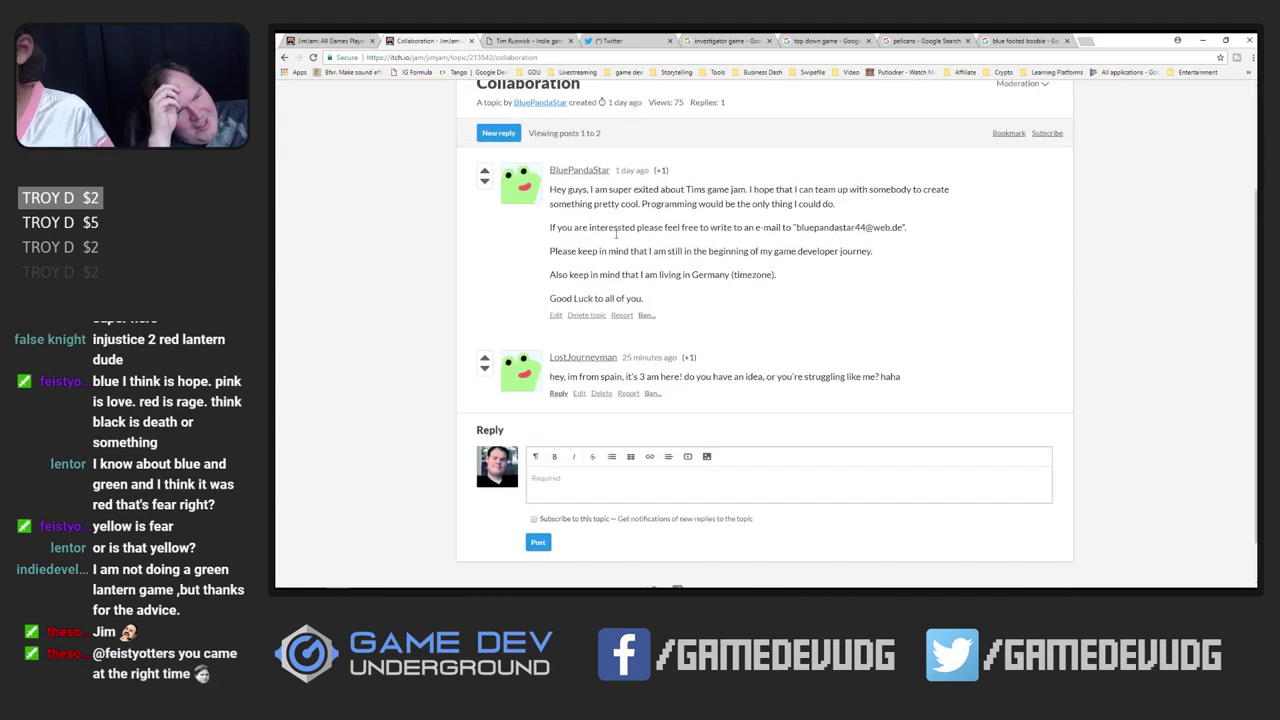
Return to the topic list and view the "Is this gonna be my game!?" topic
left_click(514, 207)
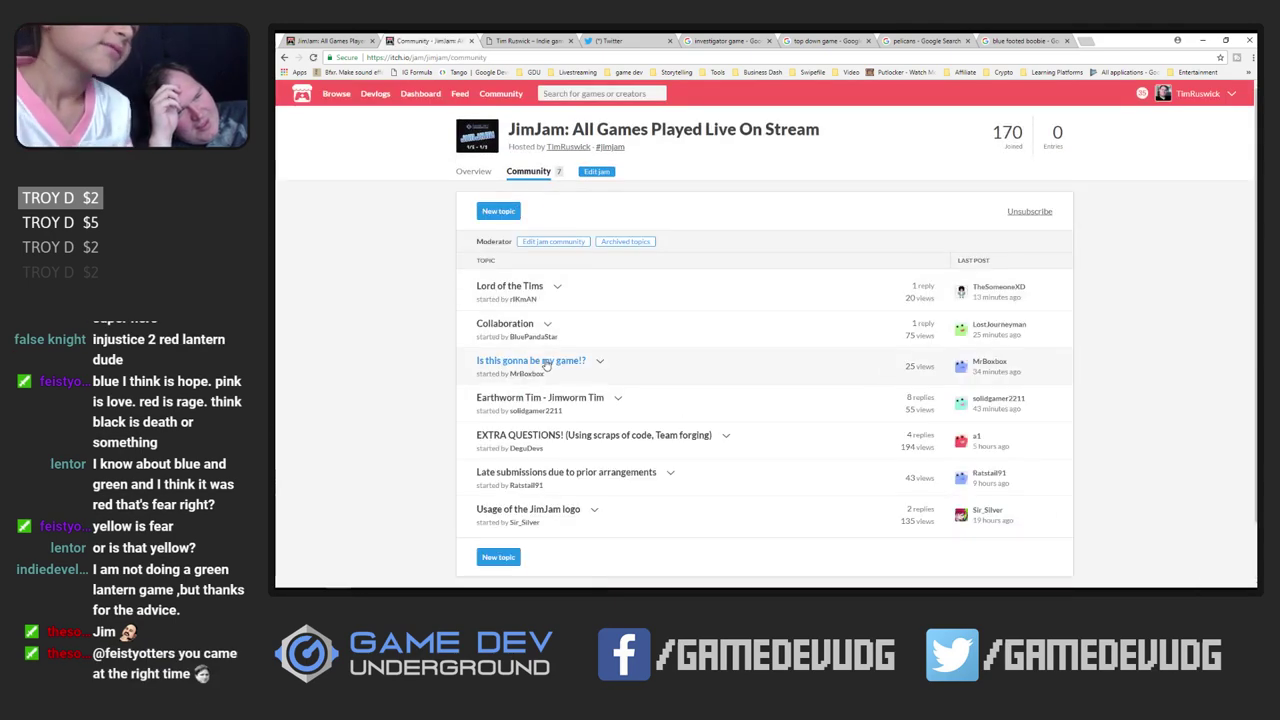
left_click(545, 362)
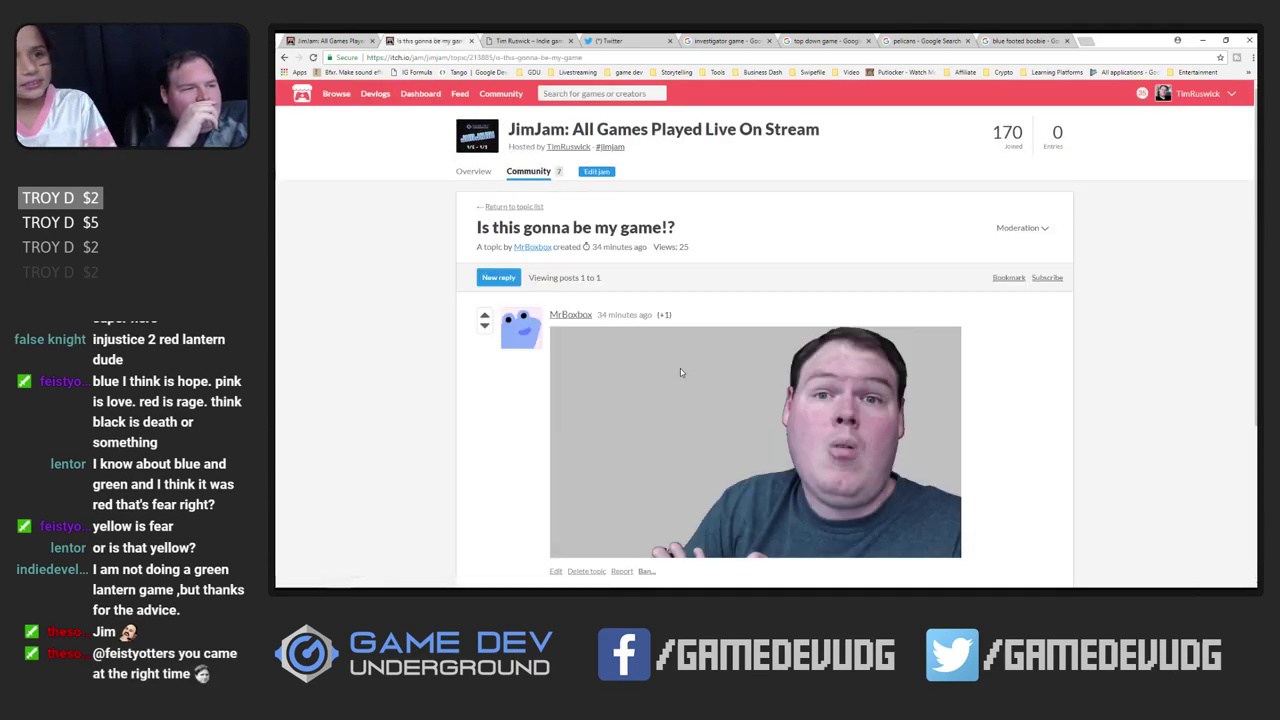
scroll(992, 390, "down", 1)
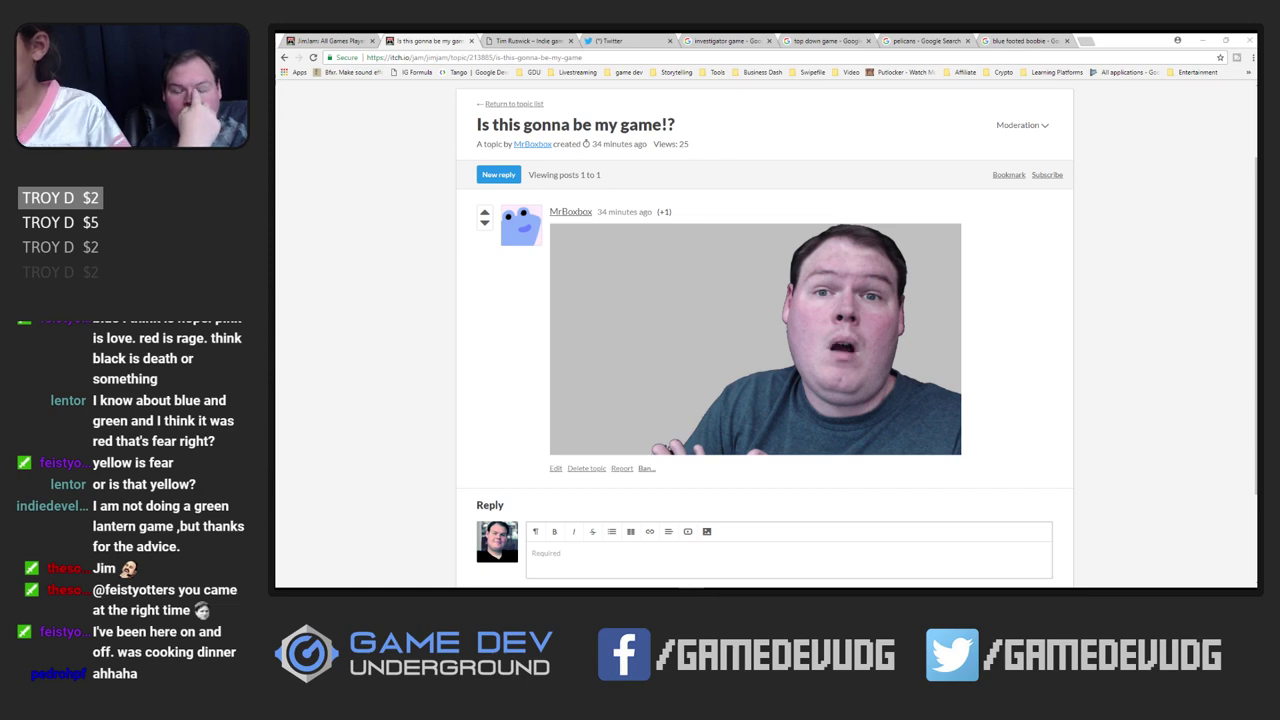
Switch back to Construct 3 and place the middle red bar along the water's right edge, resized to about 179 × 1154
left_click(1201, 40)
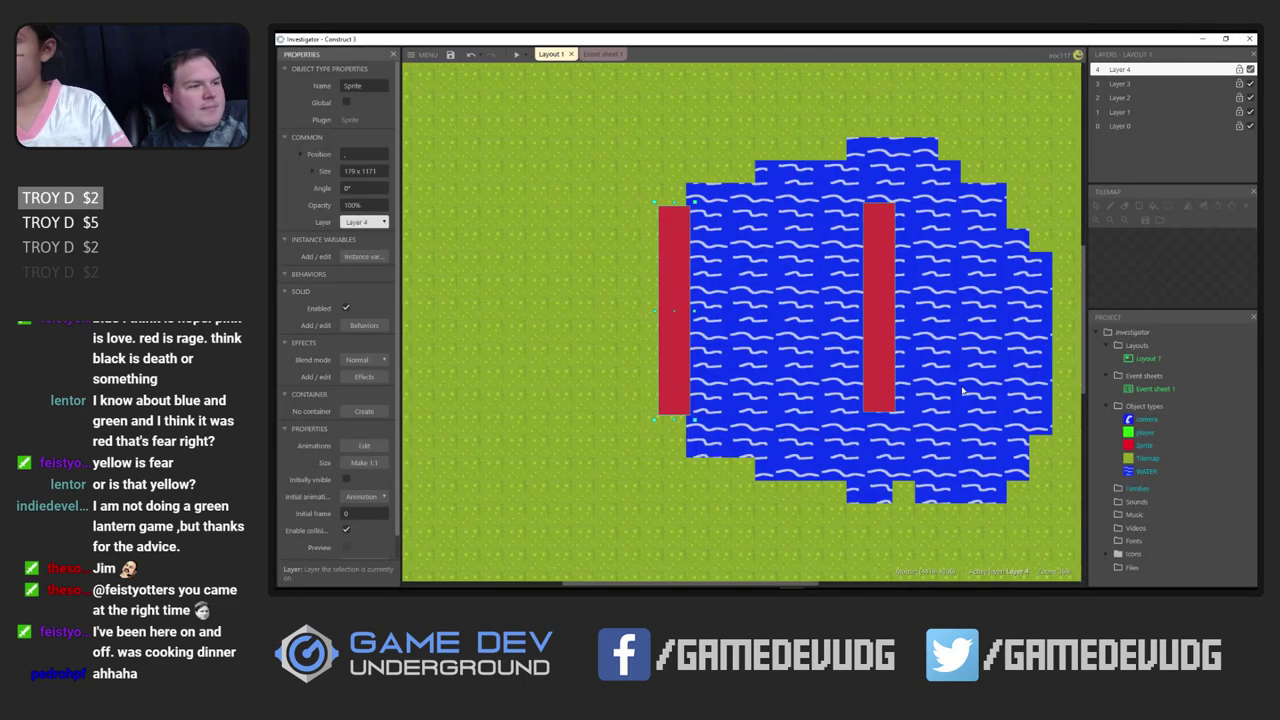
left_click(881, 300)
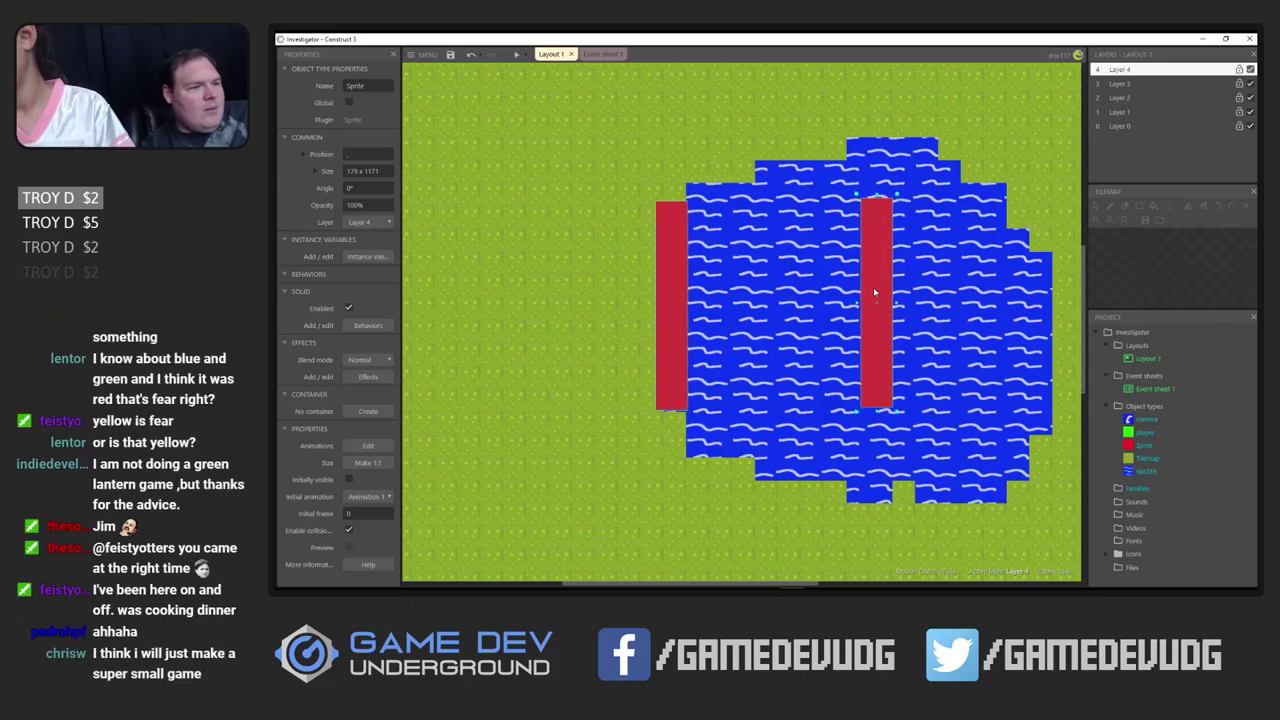
left_click_drag(883, 297, 1010, 401)
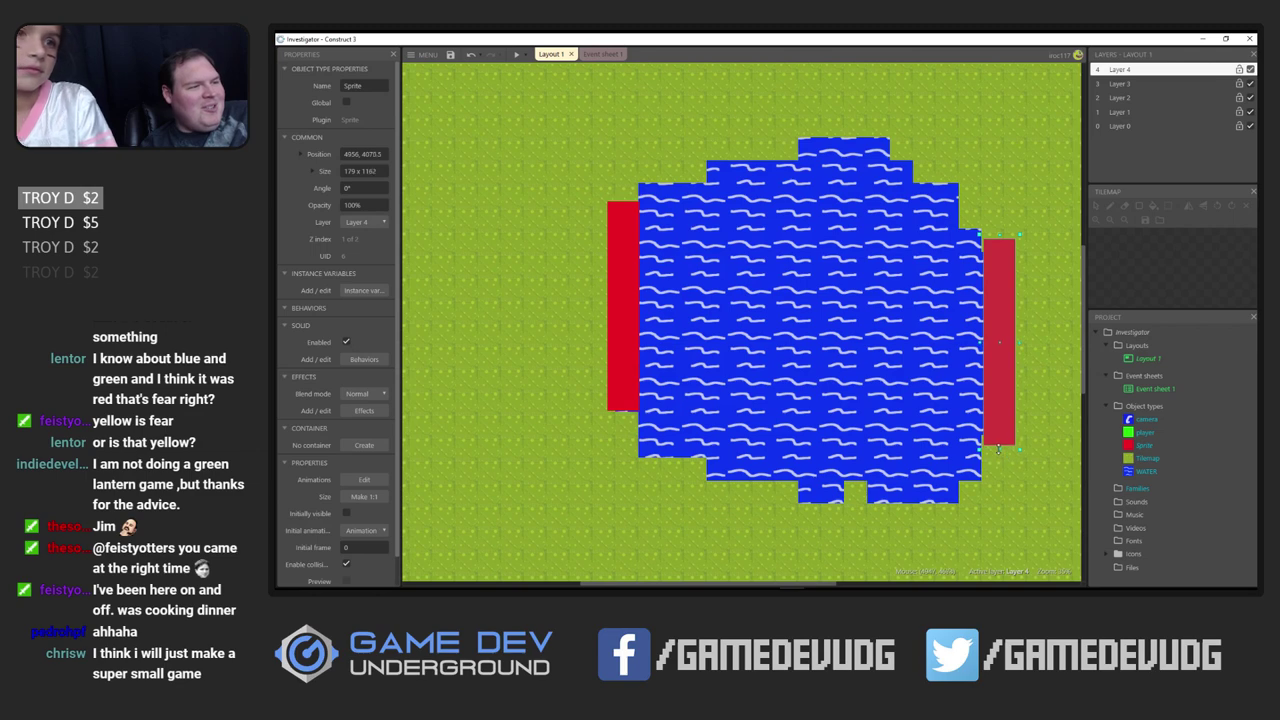
left_click_drag(997, 449, 998, 447)
Place a copied bar, rotated 90° and about 179 × 1551, along the water's lower edge and lengthen the right bar to about 179 × 1289
key("ctrl+v")
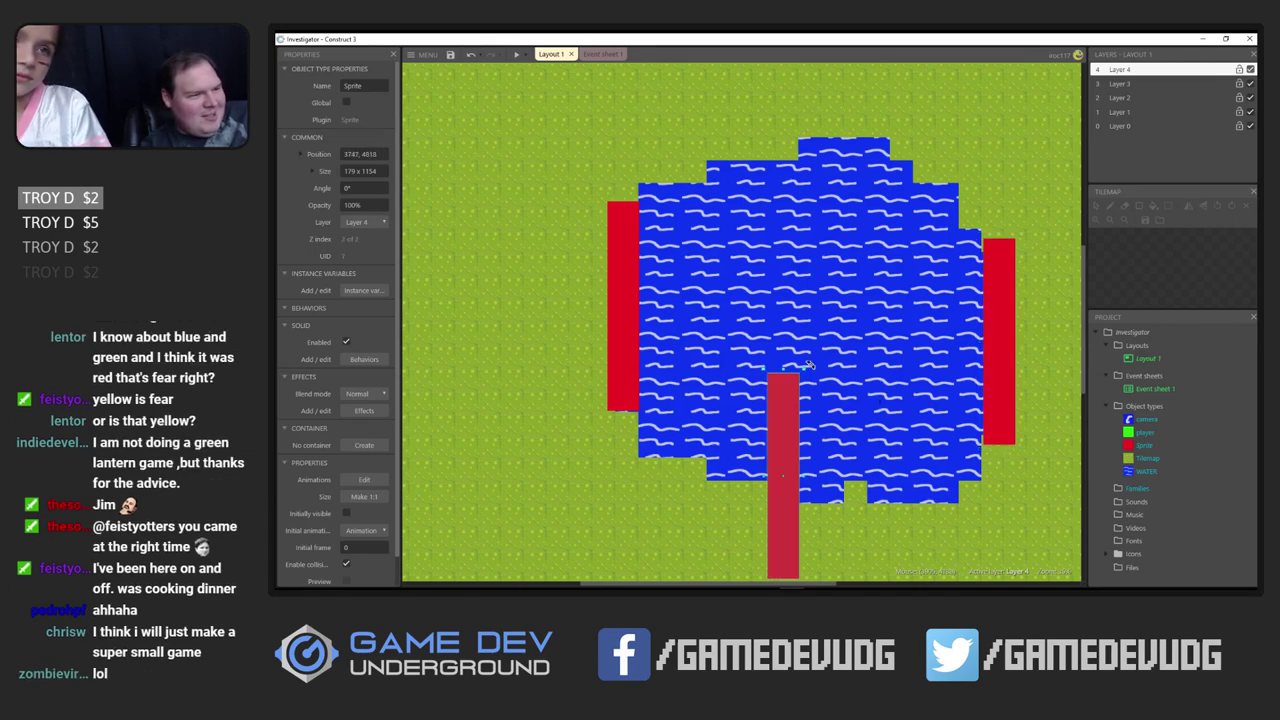
left_click_drag(808, 366, 987, 482)
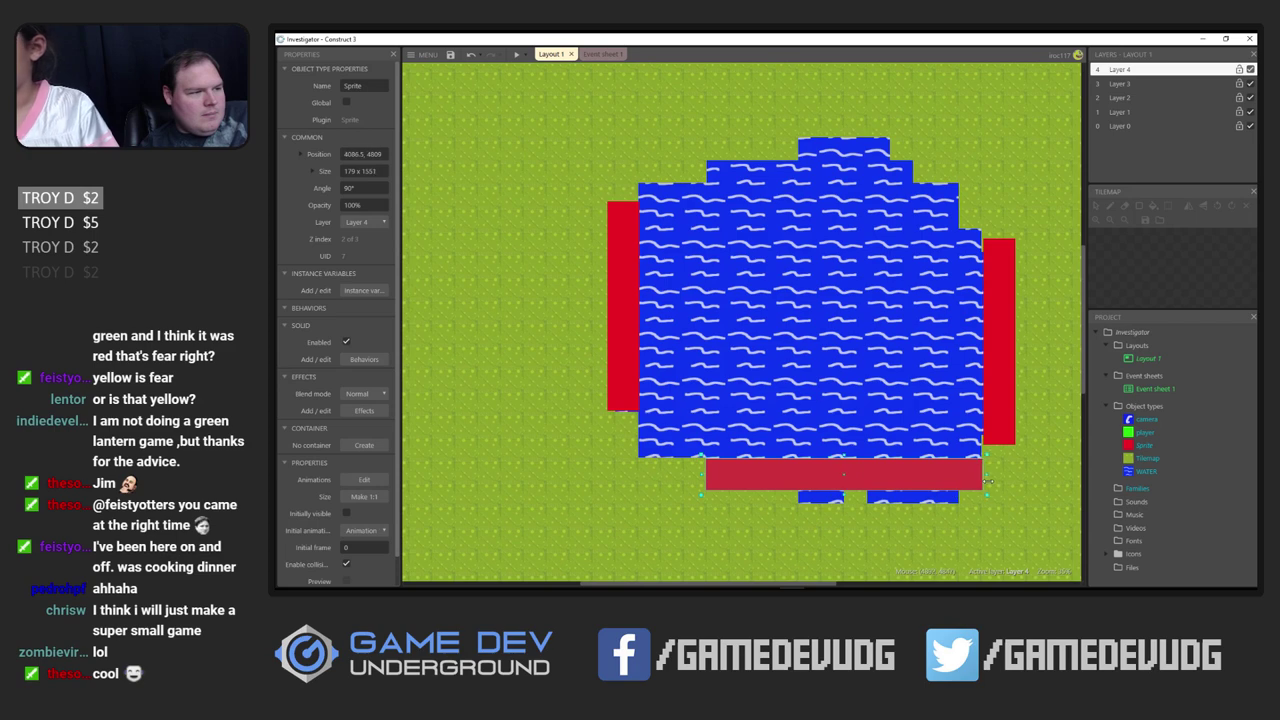
left_click(998, 442)
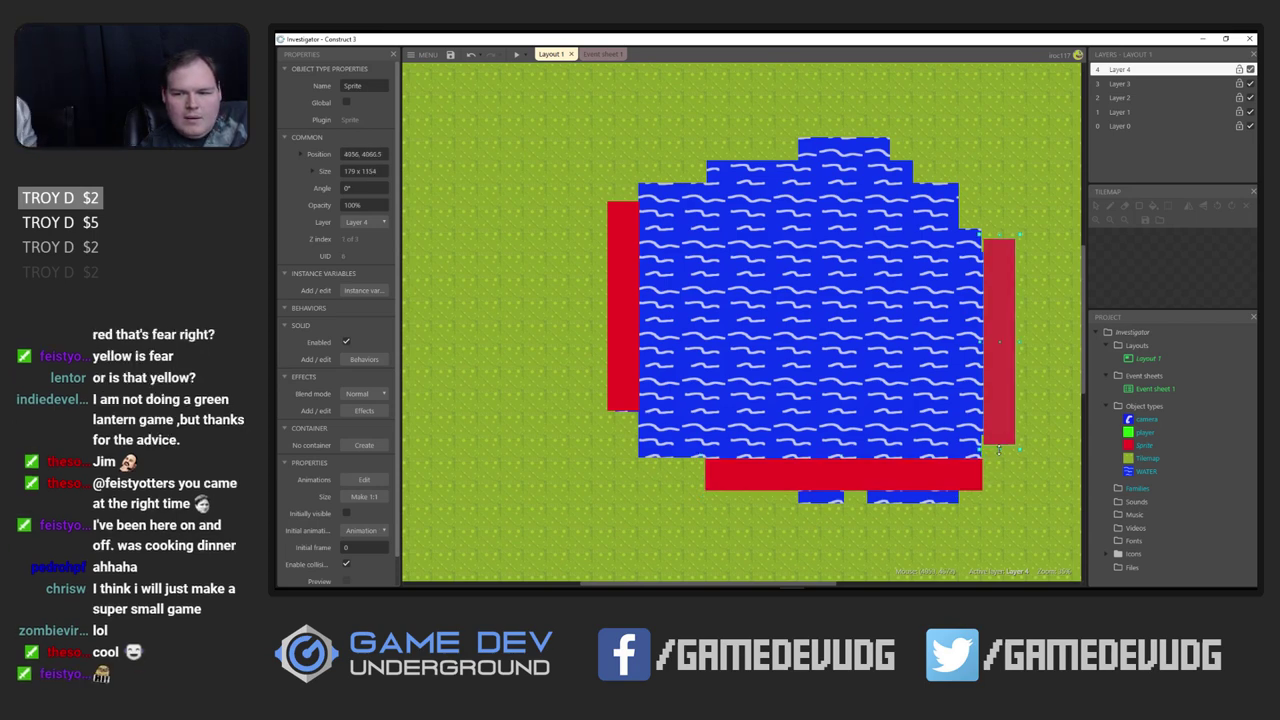
mouse_move(998, 450)
left_mouse_down()
mouse_move(996, 474)
mouse_move(980, 458)
left_mouse_up()
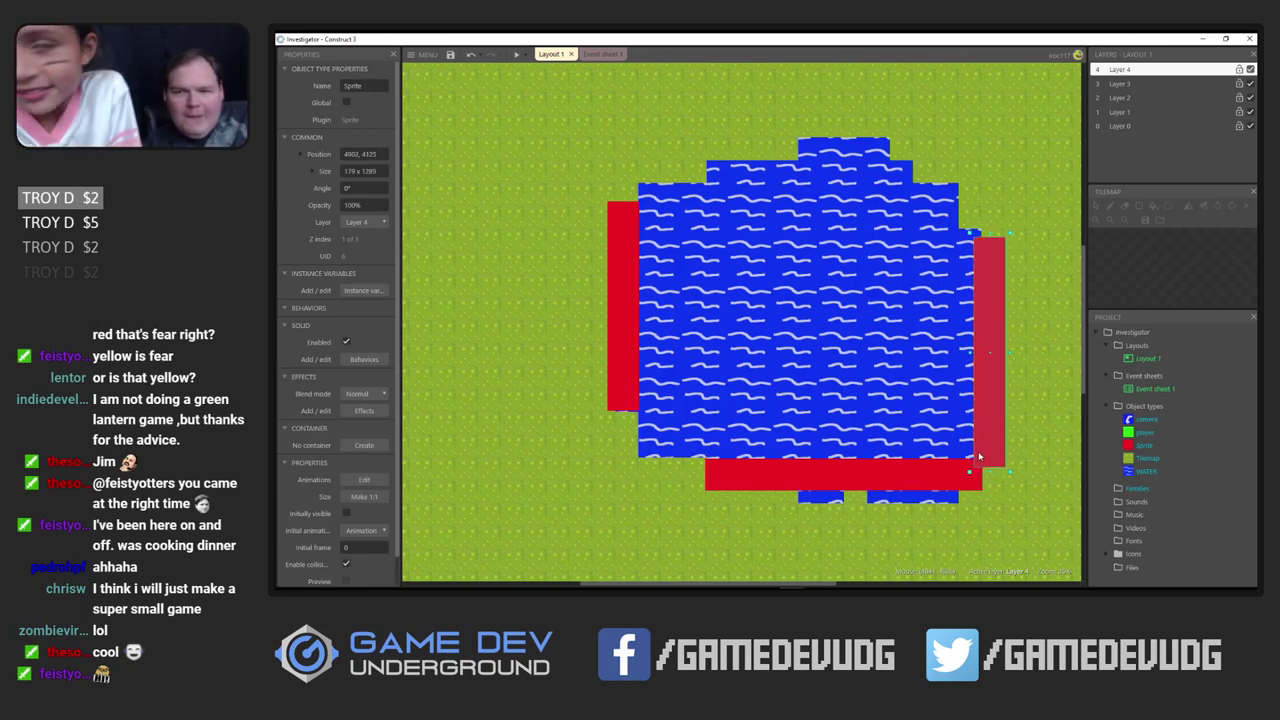
Paste a copy of the red bar over the upper part of the water and undo the accidental shift of the water
key("ctrl+v")
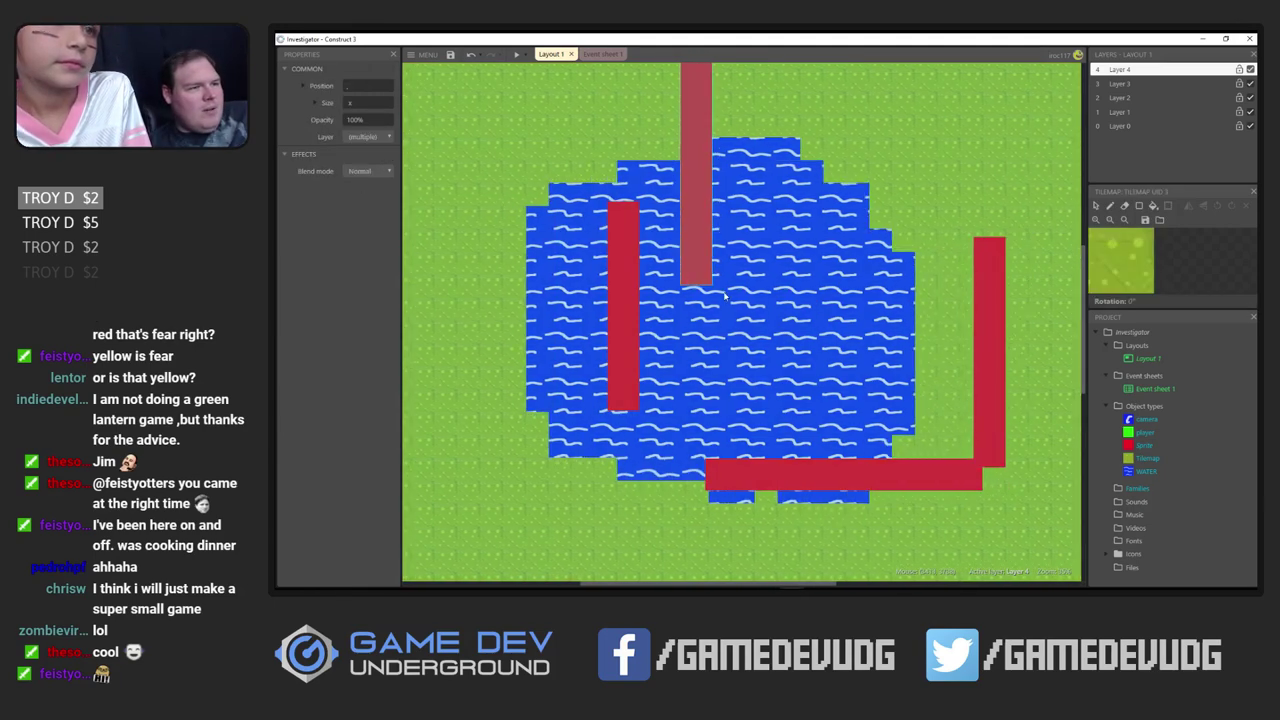
key("ctrl+z")
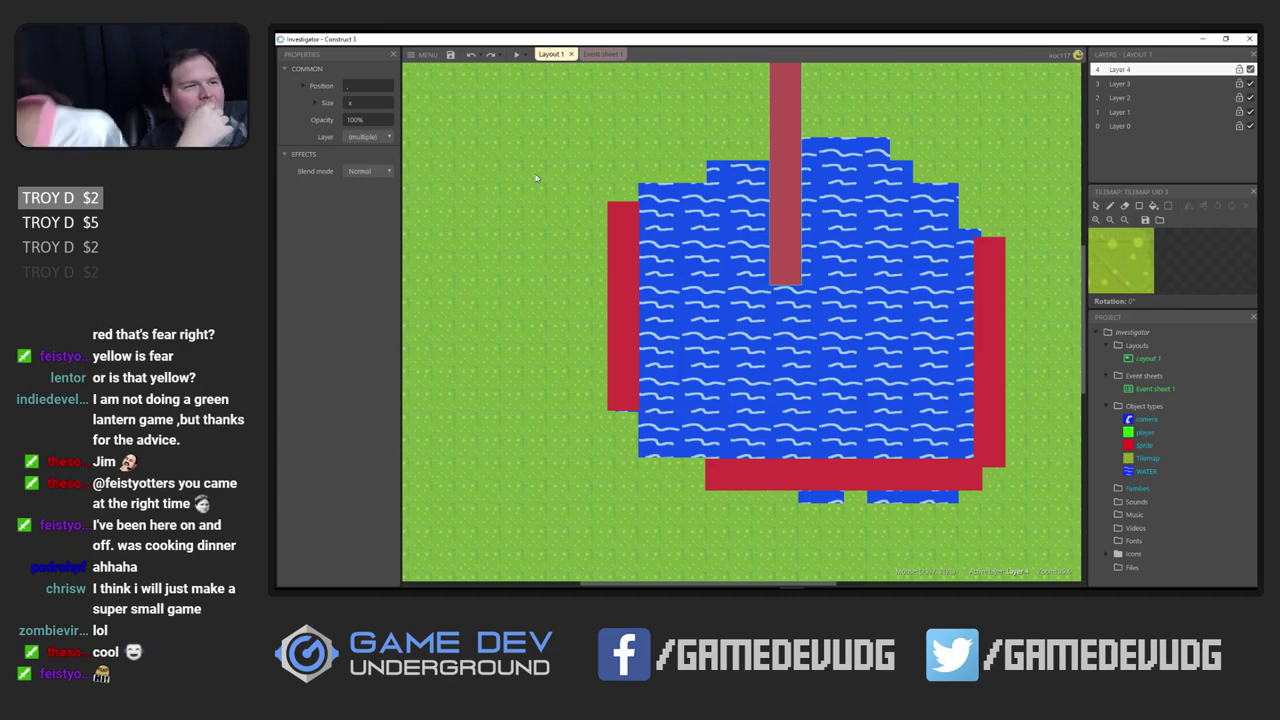
scroll(725, 322, "up", 3)
scroll(730, 310, "down", 5, "ctrl")
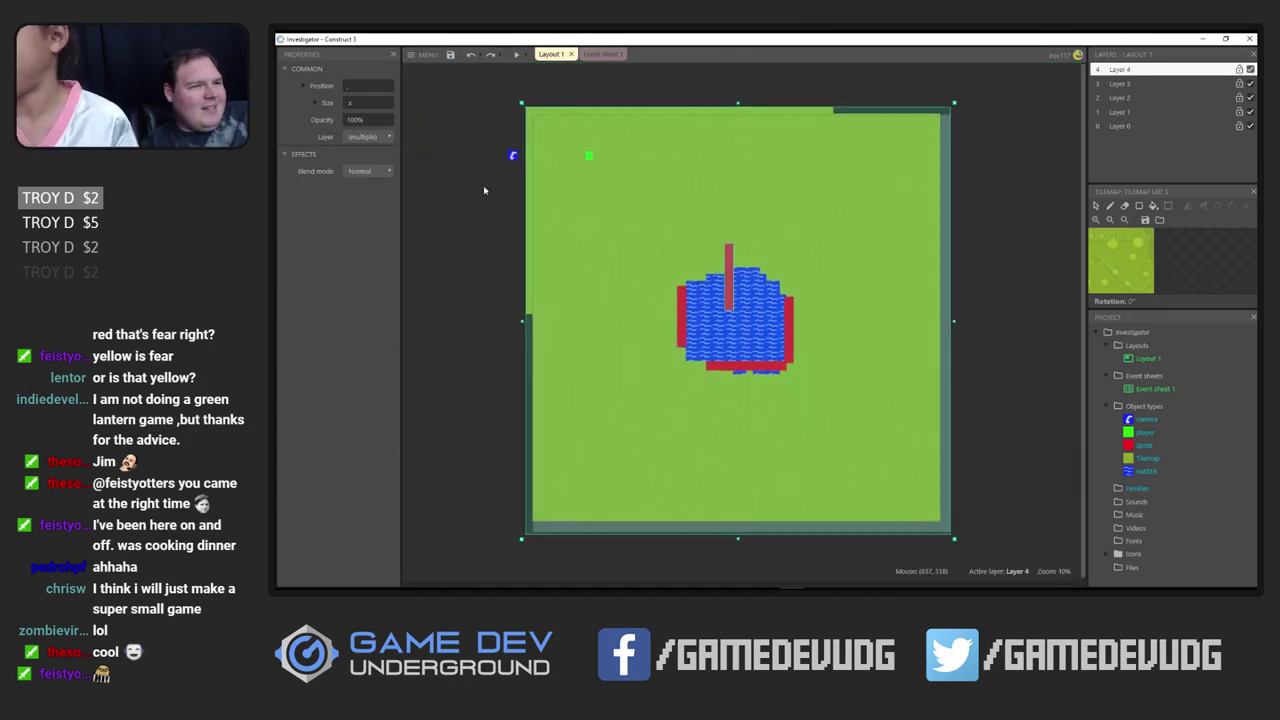
Rotate the pasted bar 90°, shrink it to about 97 × 698 and place it on the water's upper-left edge
left_click(729, 278)
scroll(606, 295, "up", 3, "ctrl")
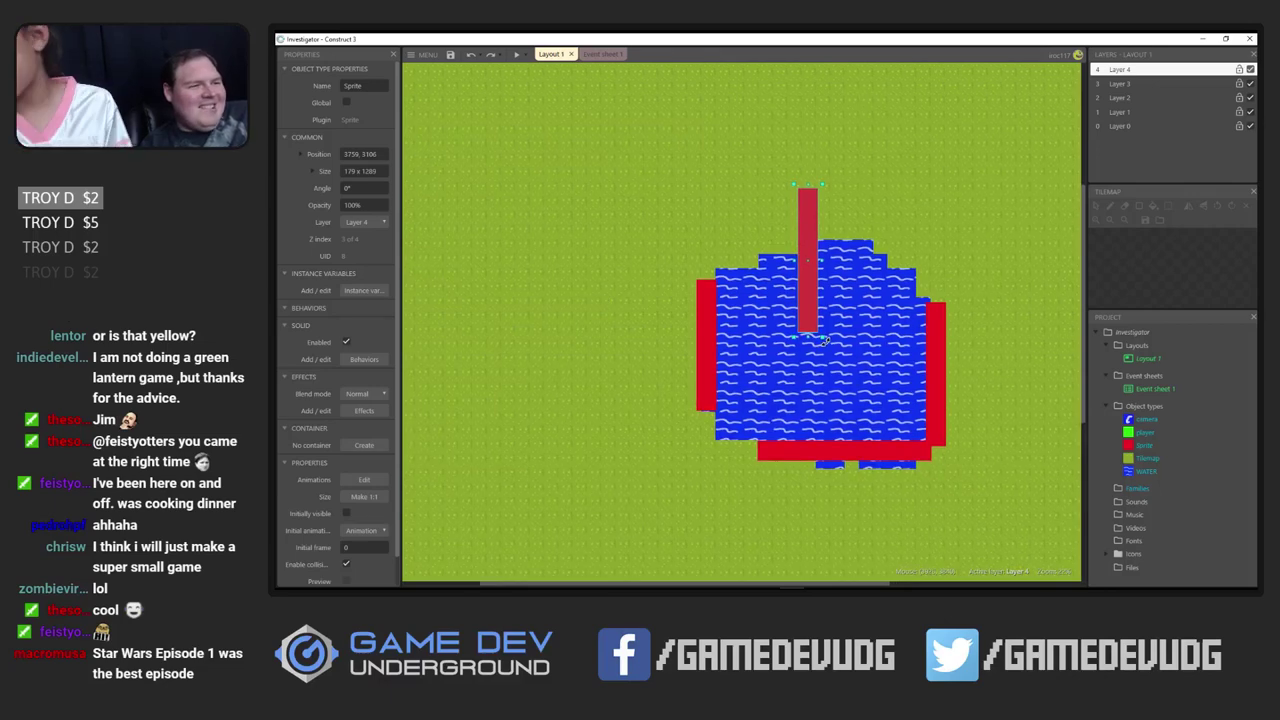
left_click_drag(825, 341, 769, 274)
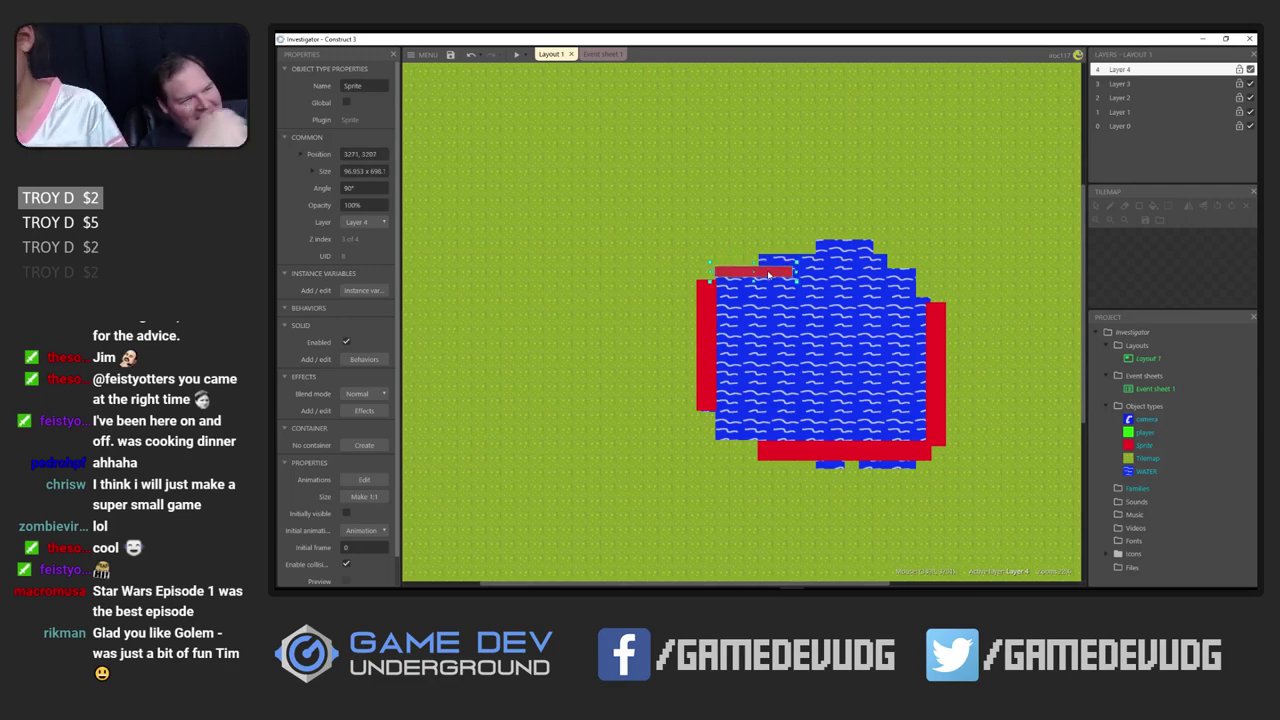
Close the upper-left corner by shortening the horizontal bar to about 97 × 402 and extending the left bar up to about 179 × 1213
scroll(753, 288, "left", 3, "shift")
scroll(793, 330, "up", 4, "ctrl")
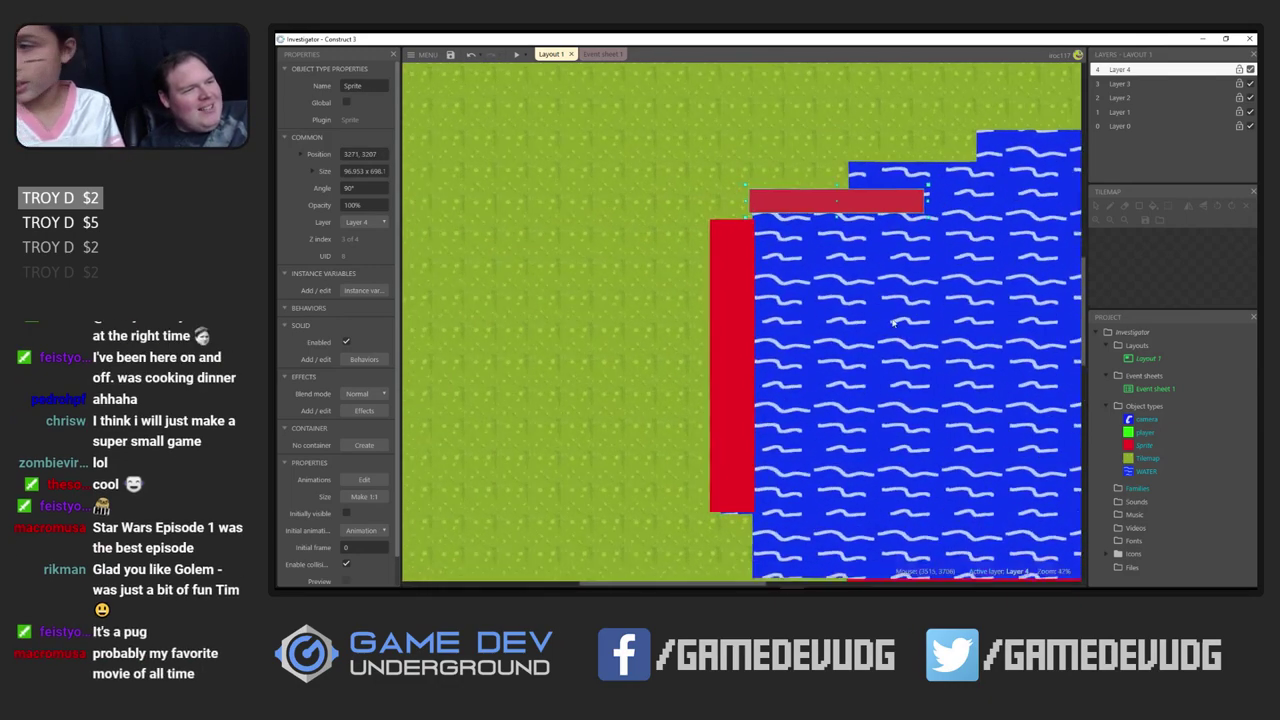
scroll(793, 330, "up", 1)
scroll(780, 305, "right", 1, "shift")
left_click_drag(833, 268, 758, 268)
left_click(644, 298)
left_click_drag(630, 288, 630, 266)
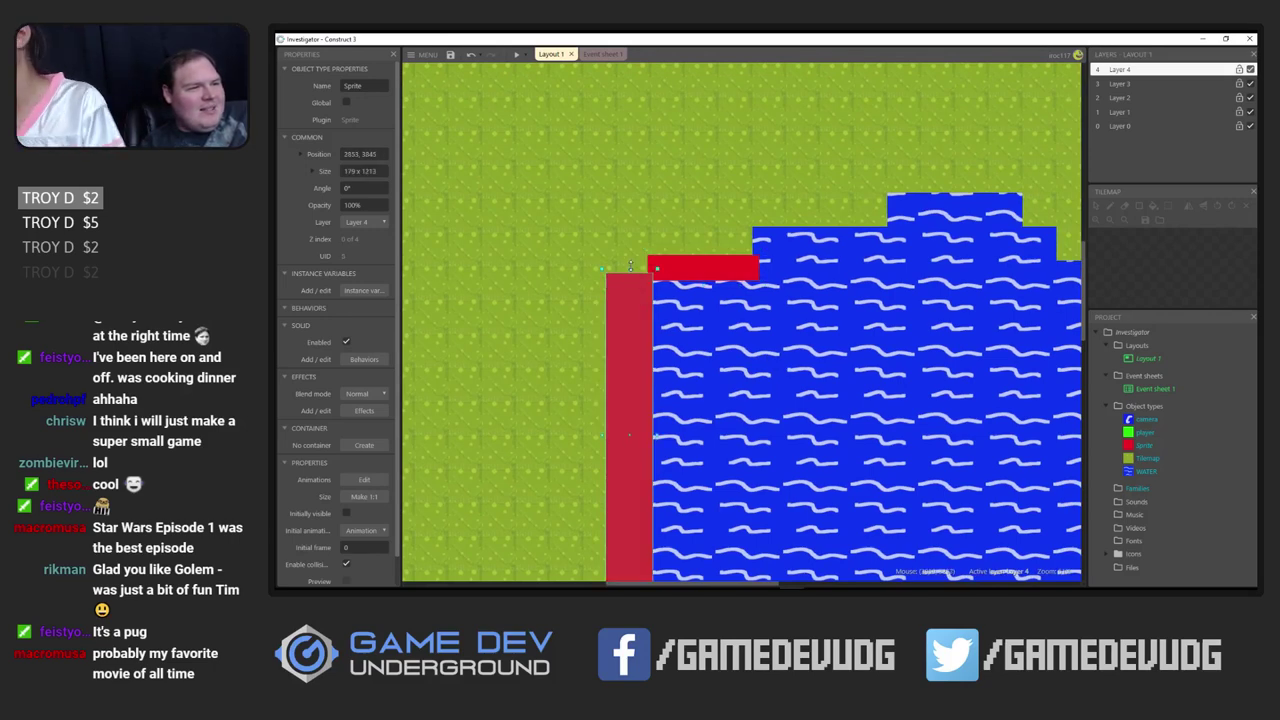
left_click(745, 273)
left_click_drag(761, 268, 756, 268)
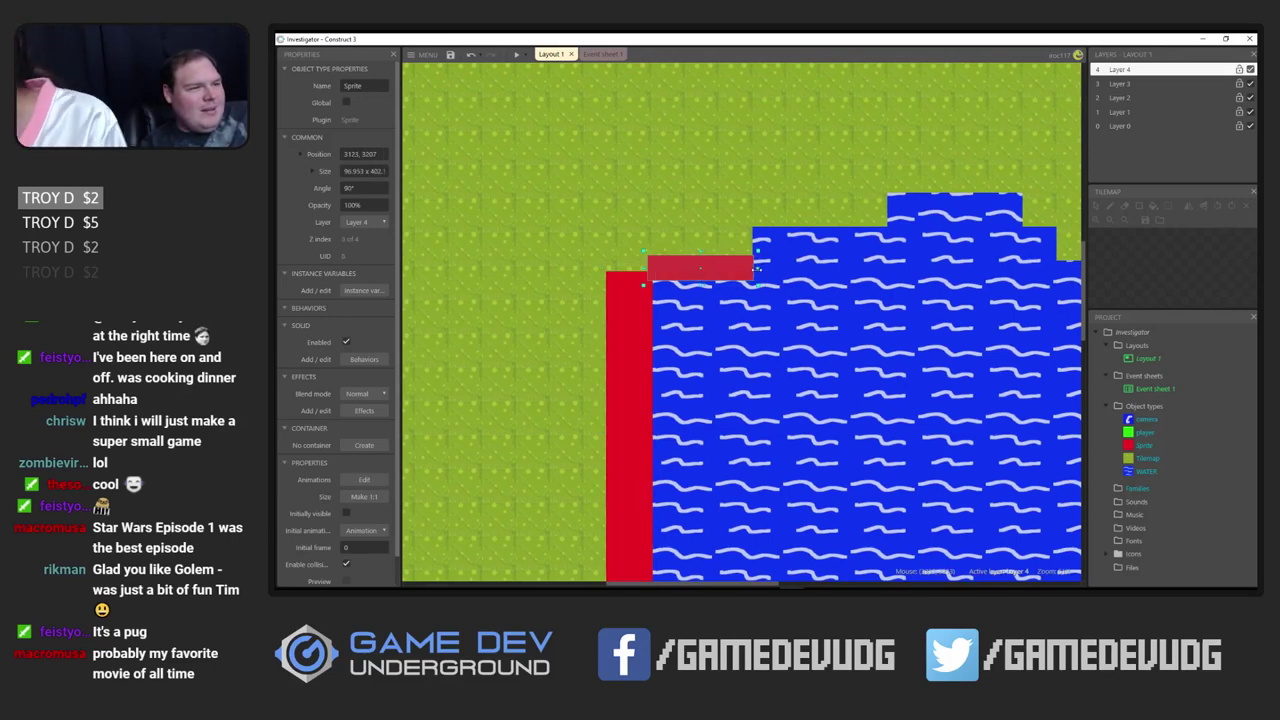
Paste a copy of the short horizontal bar on the next step of the water's upper edge and enlarge it to about 200 × 536
key("ctrl+v")
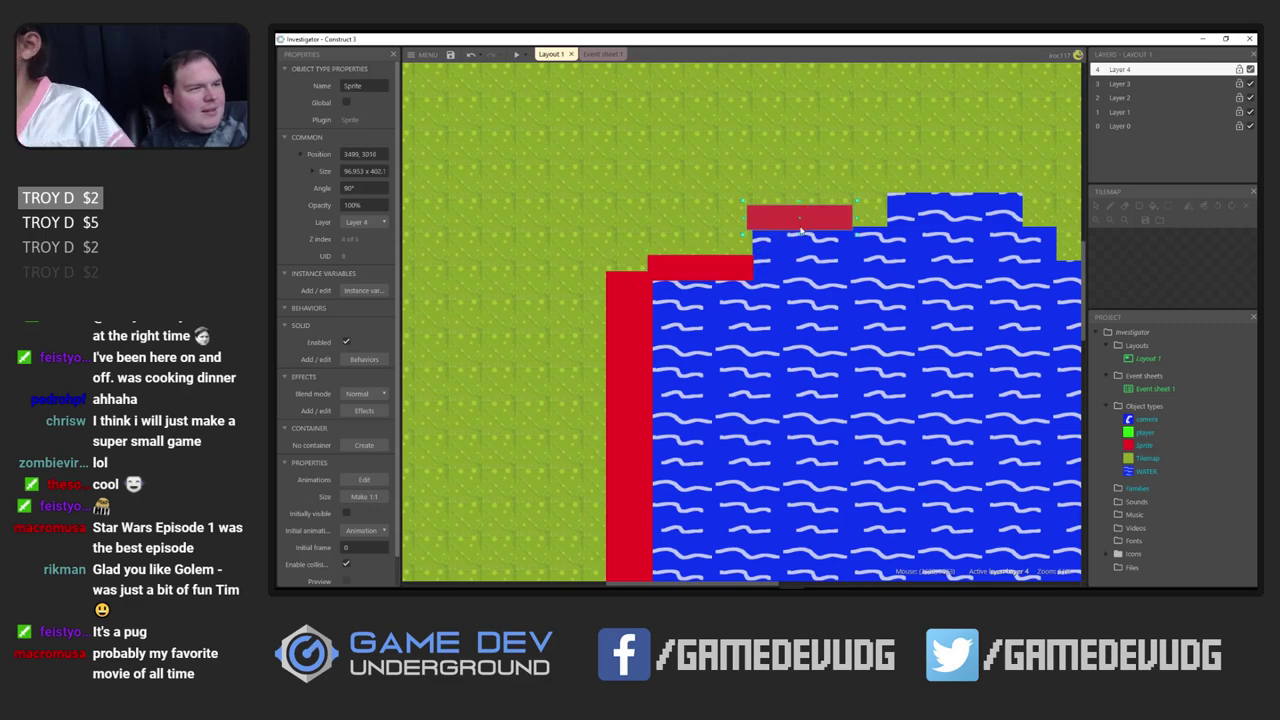
left_click(804, 234)
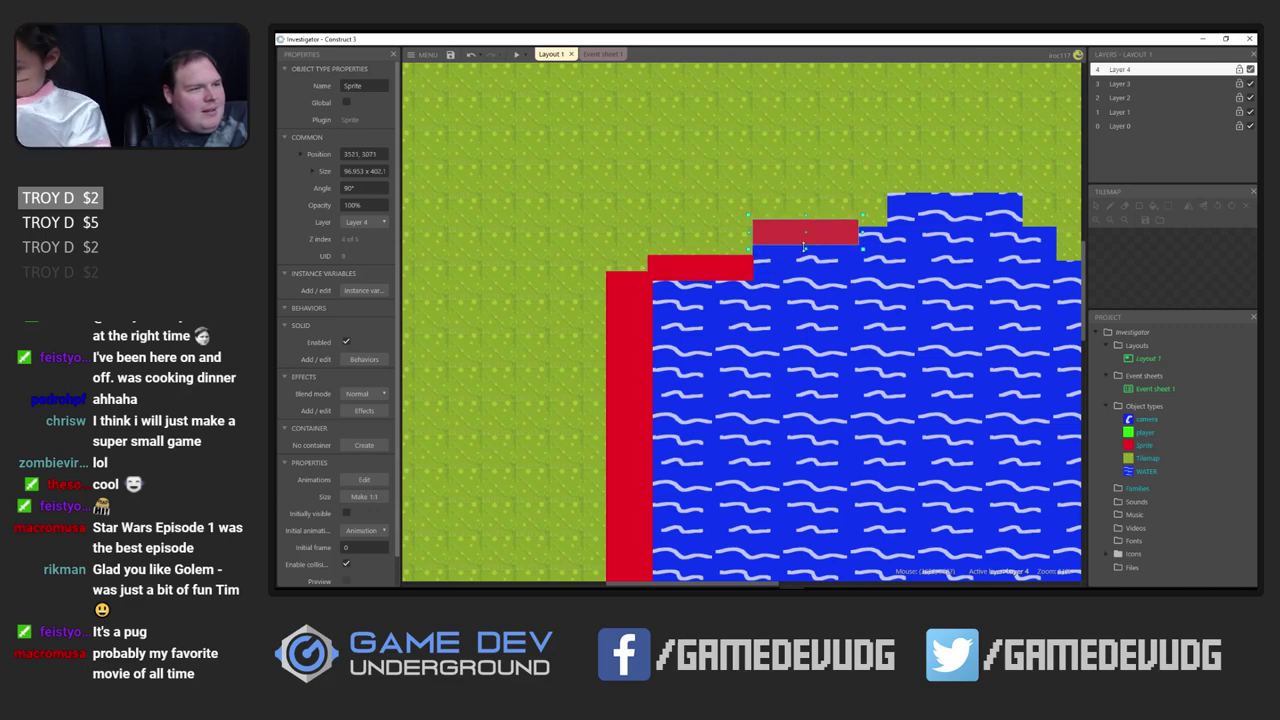
left_click_drag(803, 245, 888, 245)
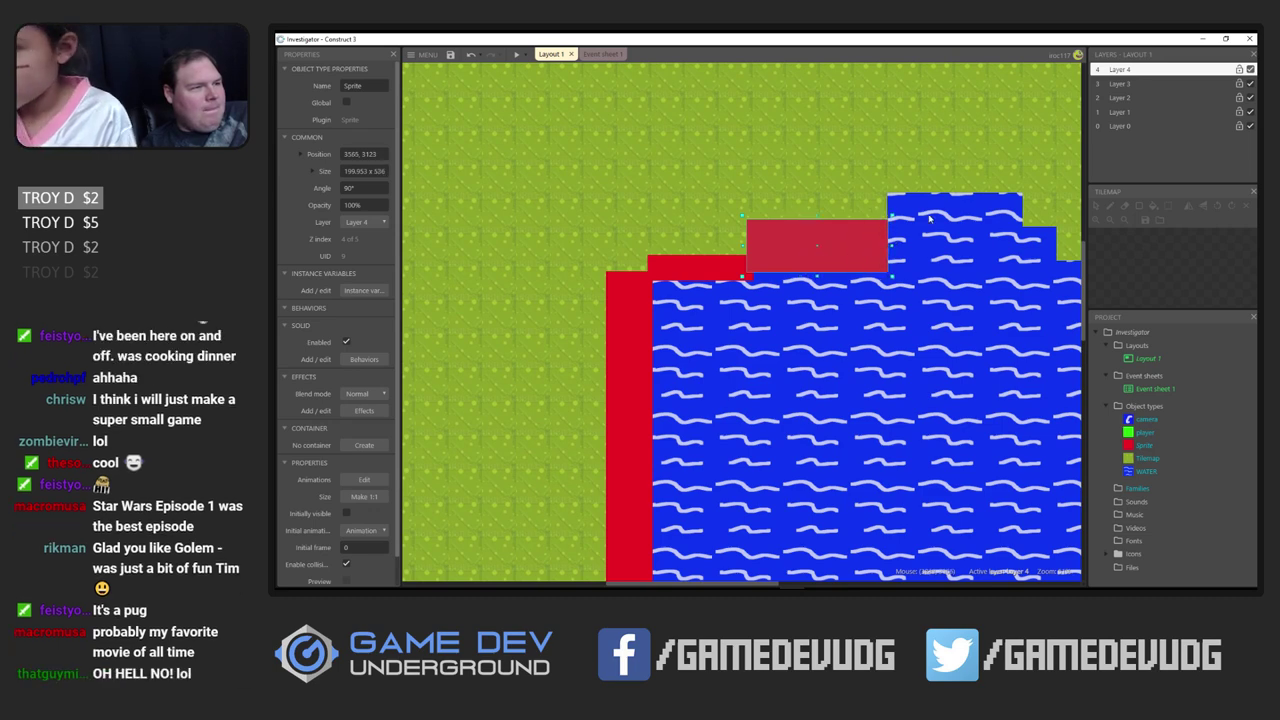
Copy the enlarged block onto the topmost part of the water and stretch it to about 200 × 565
key("ctrl+c")
key("ctrl+v")
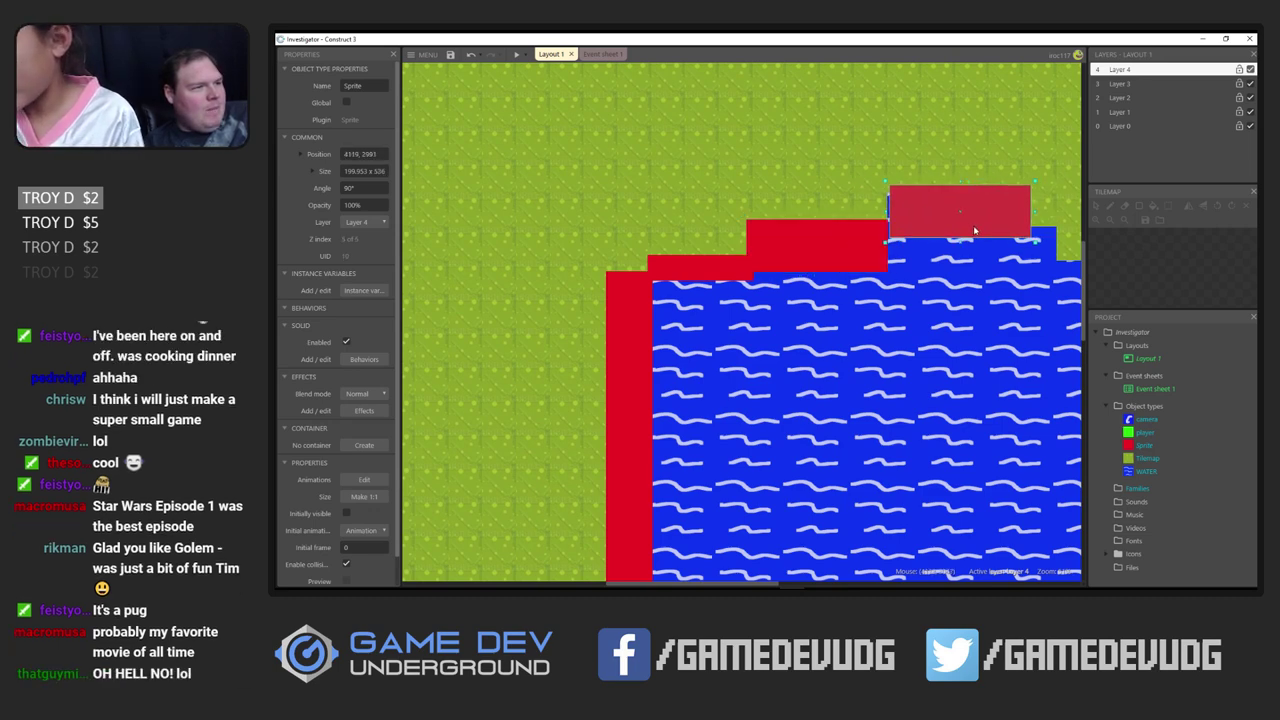
left_click(966, 232)
left_click_drag(1024, 226, 1030, 226)
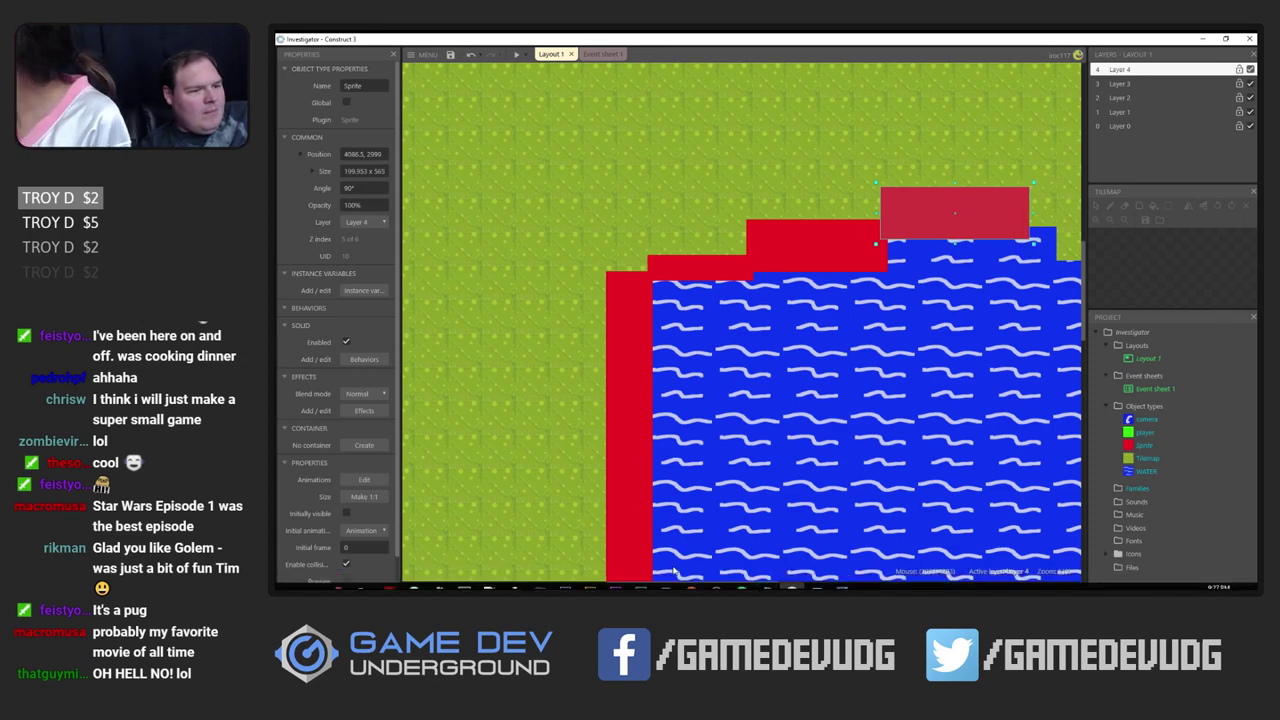
Stretch the topmost barrier block to about 200 × 697 and paste a copy on the next step down the water's upper-right edge
left_click_drag(620, 585, 757, 462)
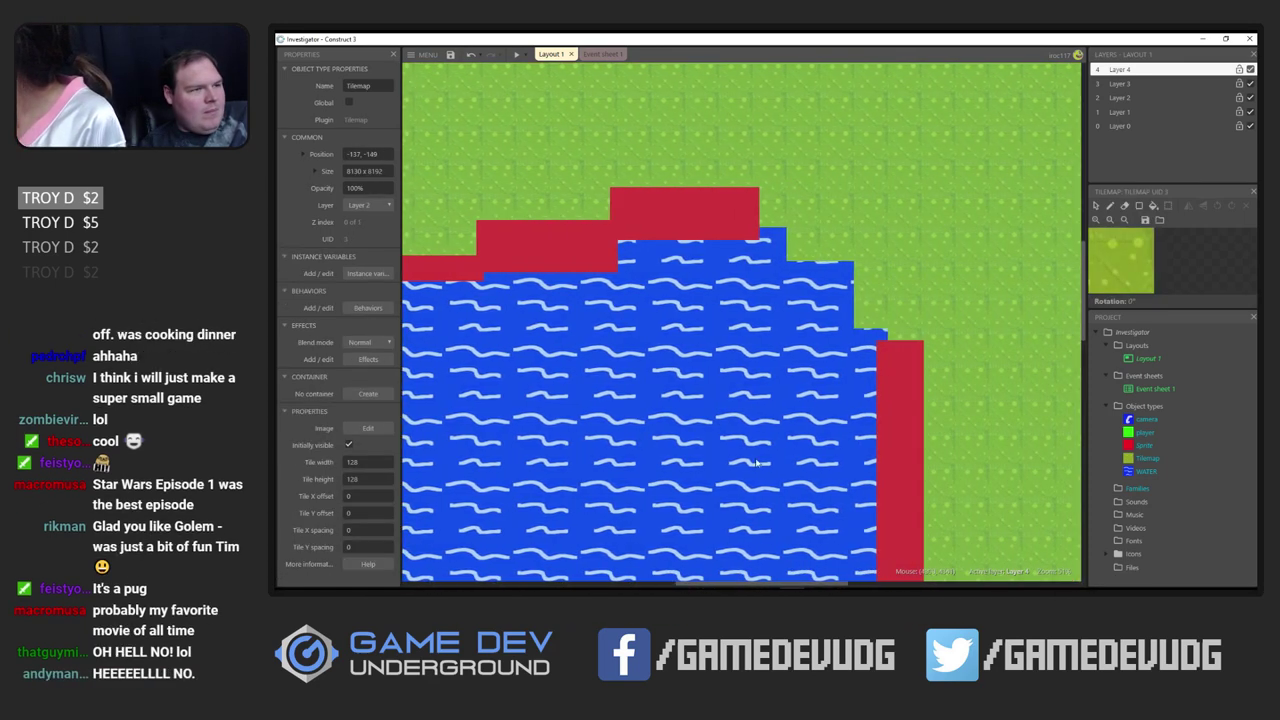
left_click(726, 238)
left_click_drag(760, 213, 795, 214)
key("ctrl+c")
key("ctrl+v")
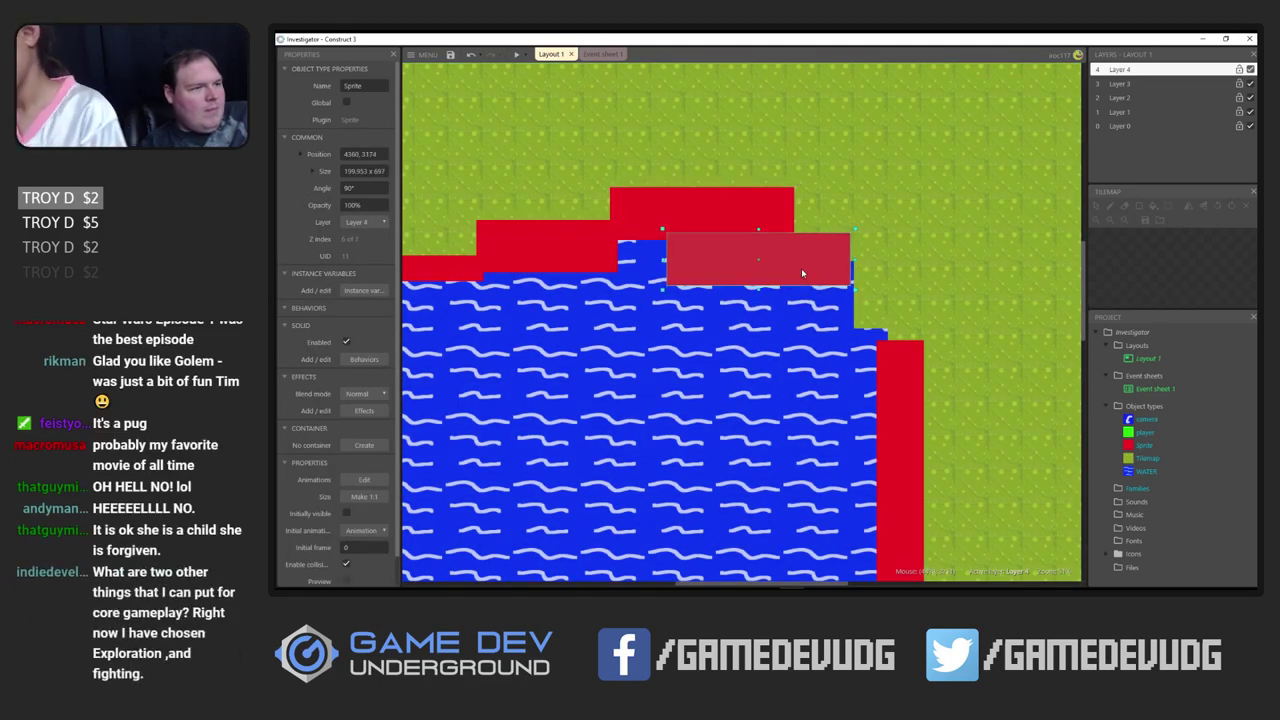
left_click(804, 291)
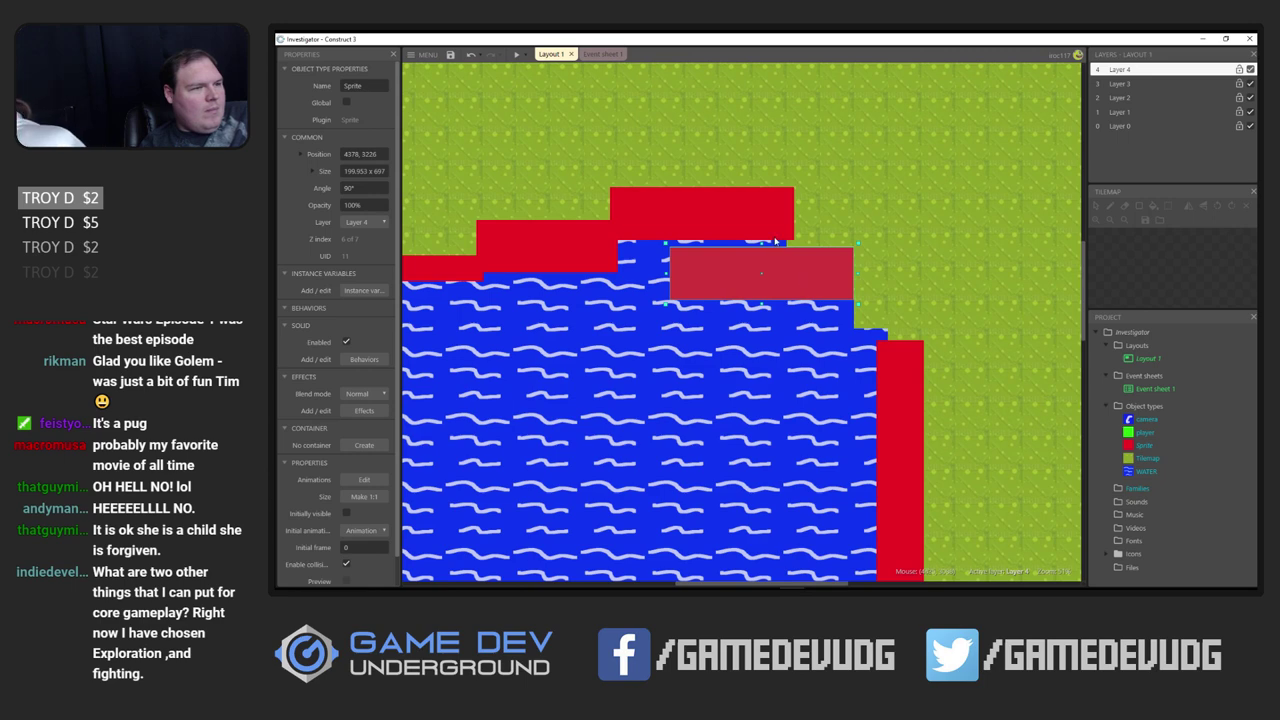
Extend the topmost barrier block downward so it overlaps the copy below and covers the exposed water
left_click(714, 239)
left_click_drag(705, 243, 705, 250)
left_click(713, 298)
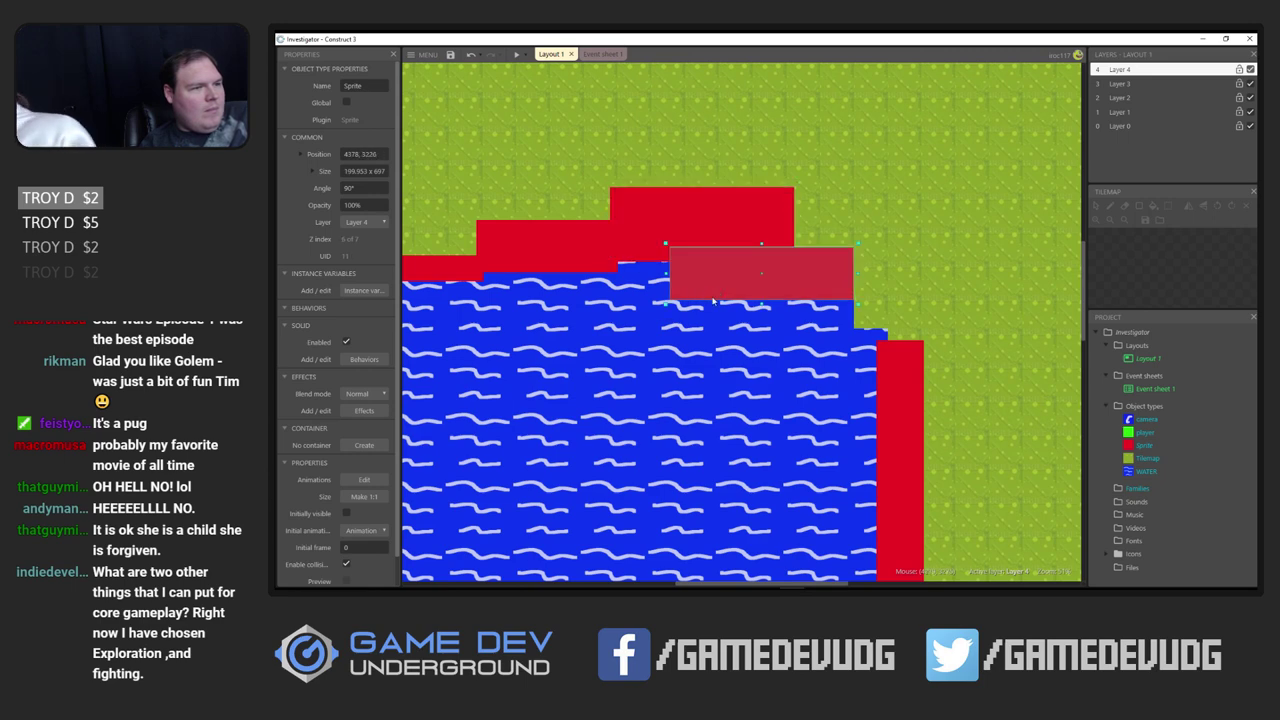
Paste another block on the lowest upper-right step and thicken the block above it to about 317 × 697 to close the gap
key("ctrl+v")
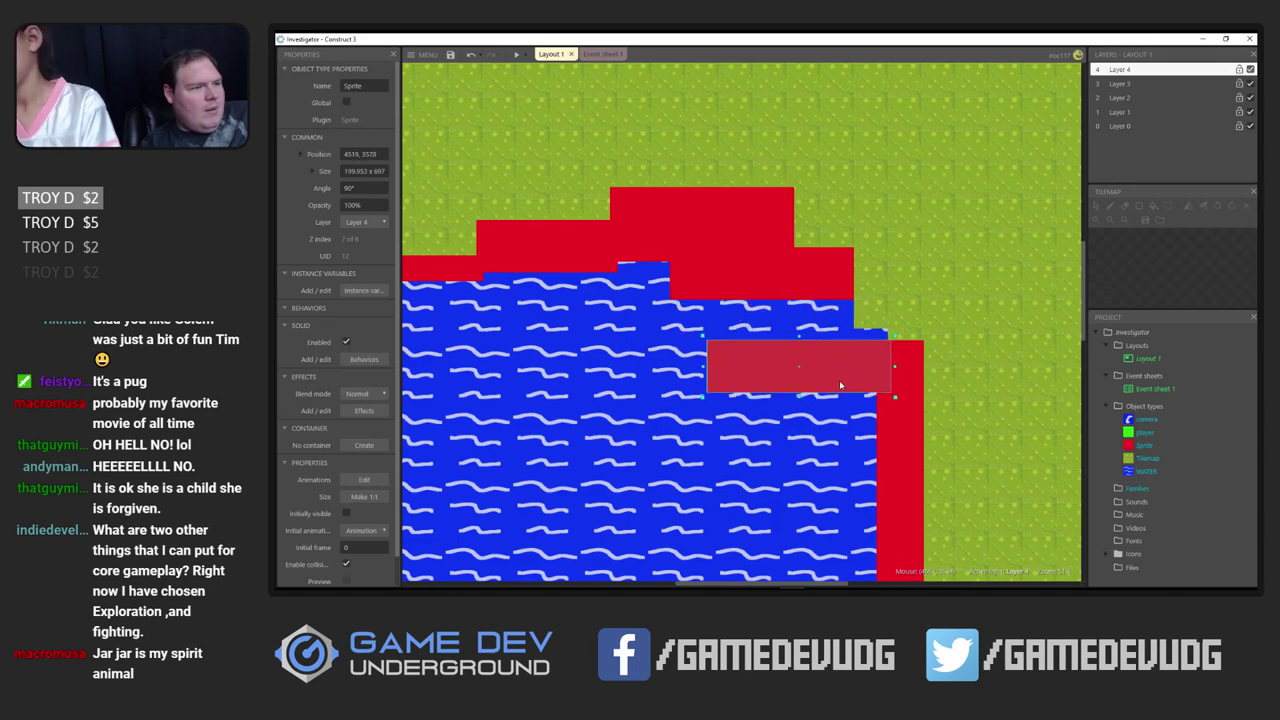
left_click(845, 358)
left_click(803, 290)
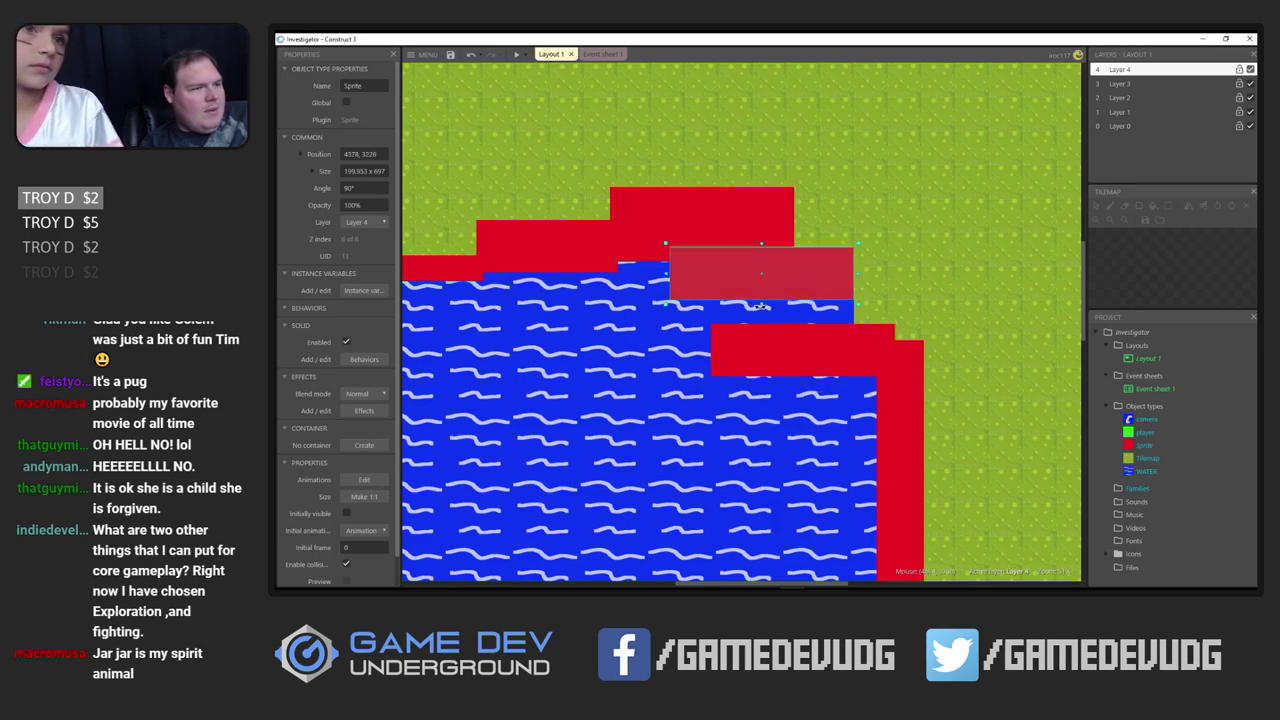
mouse_move(761, 299)
left_mouse_down()
mouse_move(761, 333)
mouse_move(773, 314)
left_mouse_up()
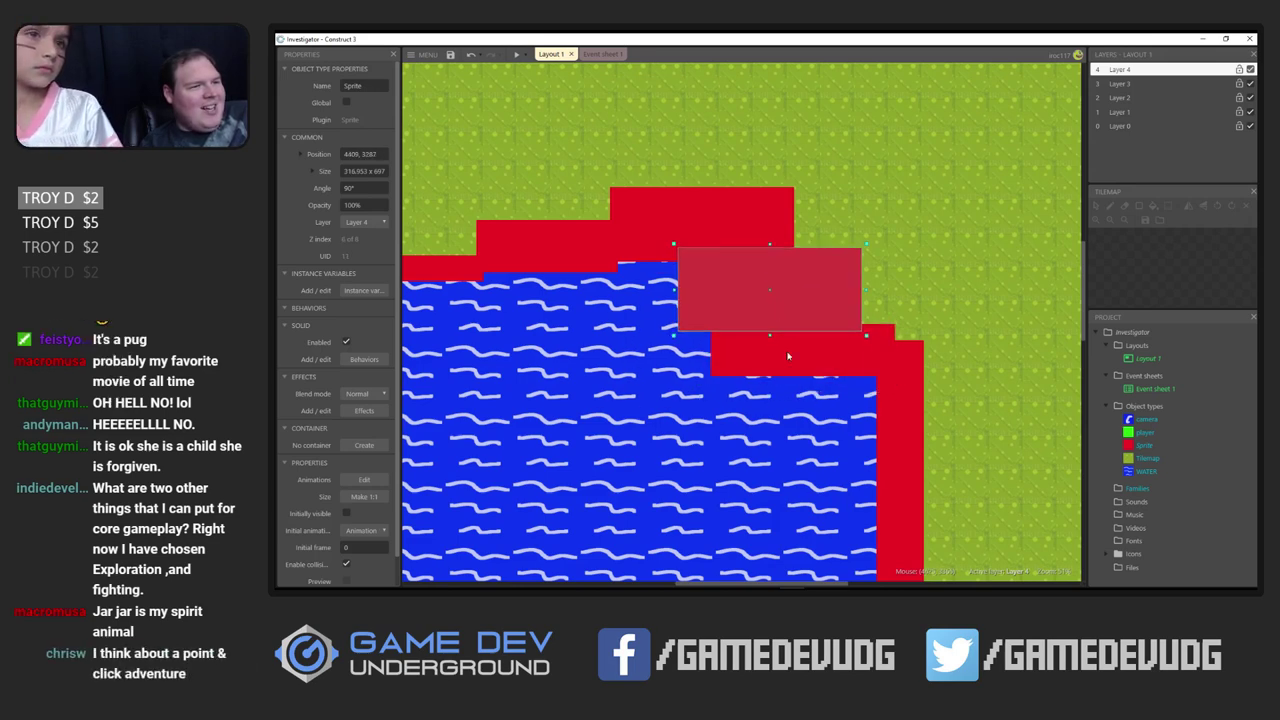
Paste a block at the water's lower-left corner, rotate it to 180° and shrink it to about 133 × 462 against the left bar
scroll(741, 504, "down", 3, "ctrl")
scroll(760, 505, "up", 2, "ctrl")
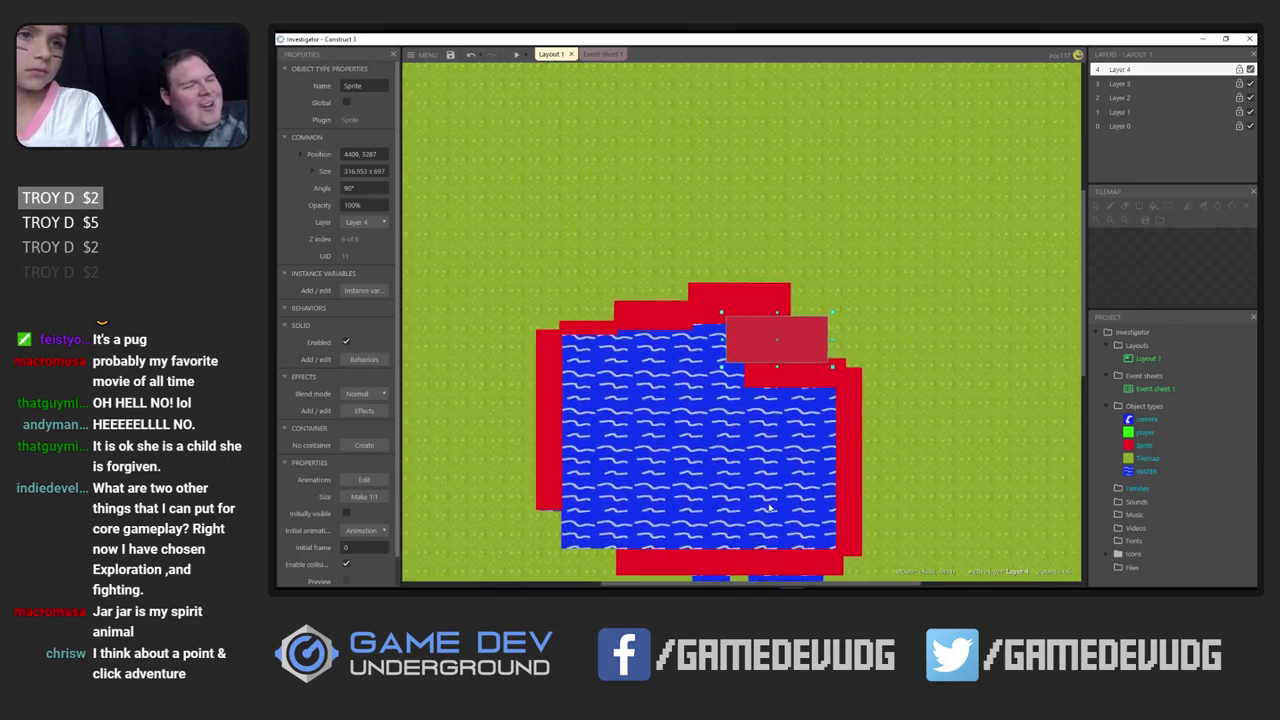
scroll(780, 505, "up", 2)
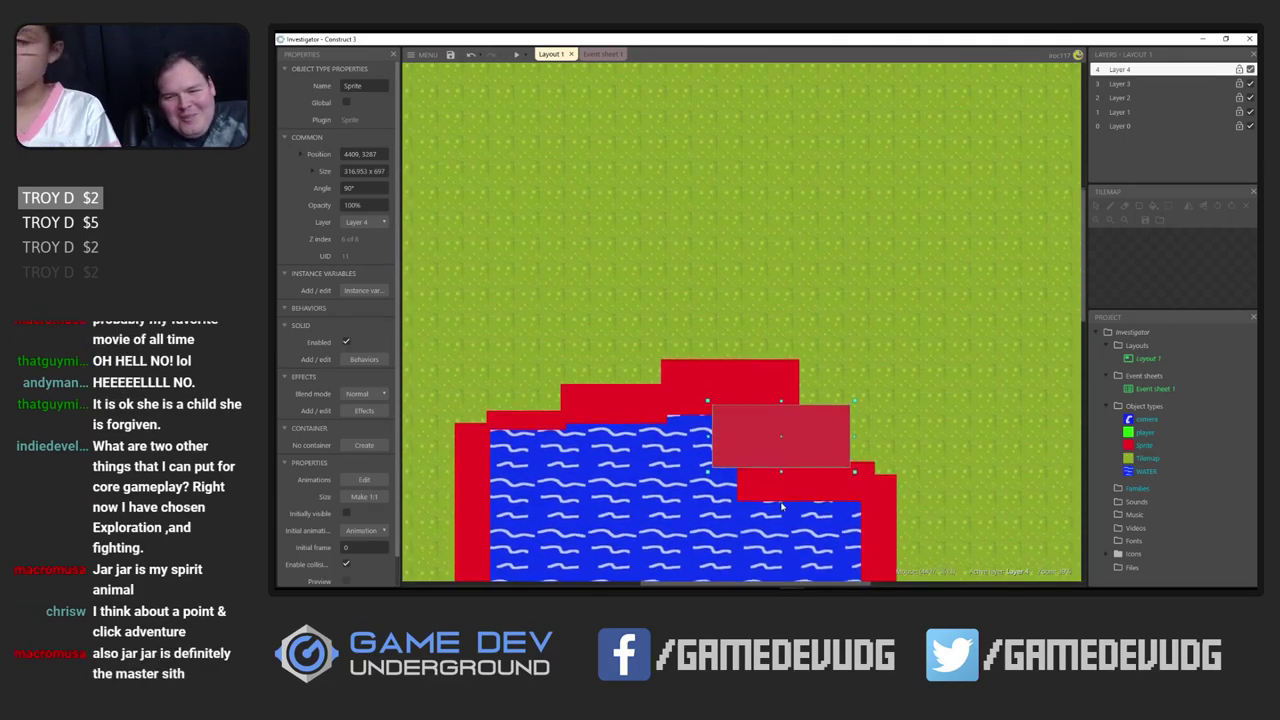
scroll(776, 501, "up", 5, "ctrl")
scroll(764, 417, "up", 3)
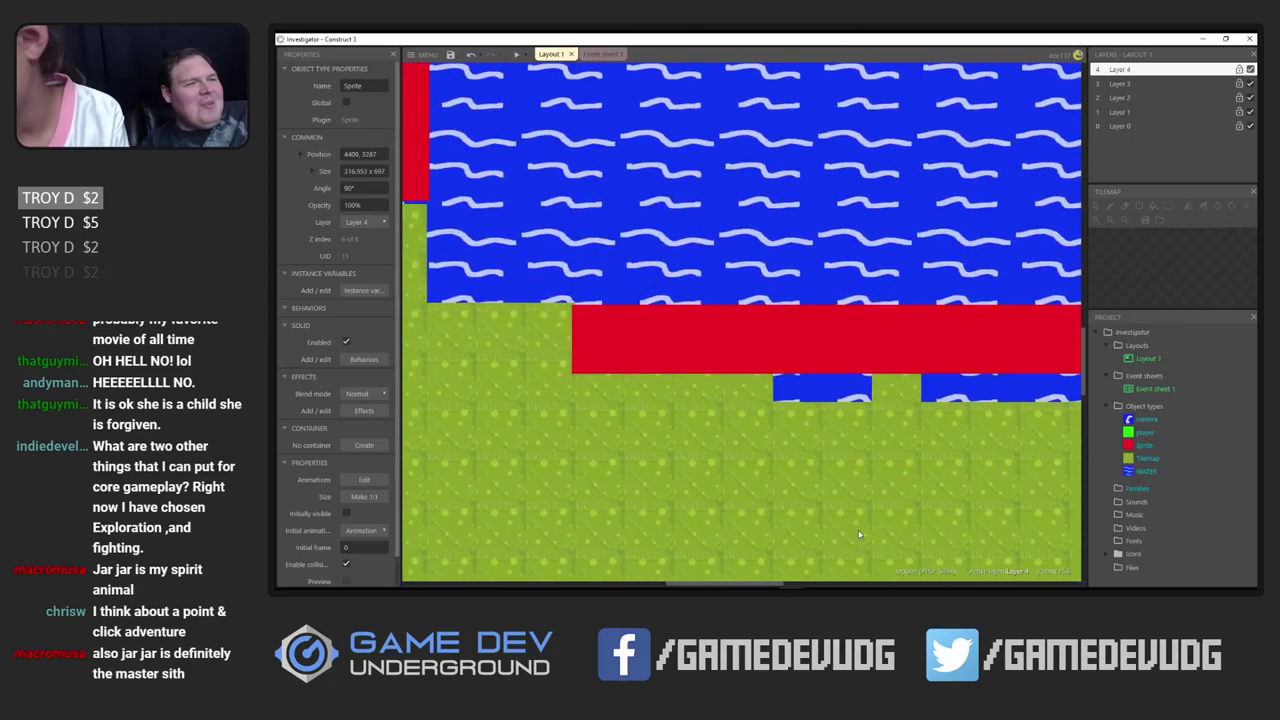
scroll(700, 380, "down", 2, "ctrl")
left_click(558, 305)
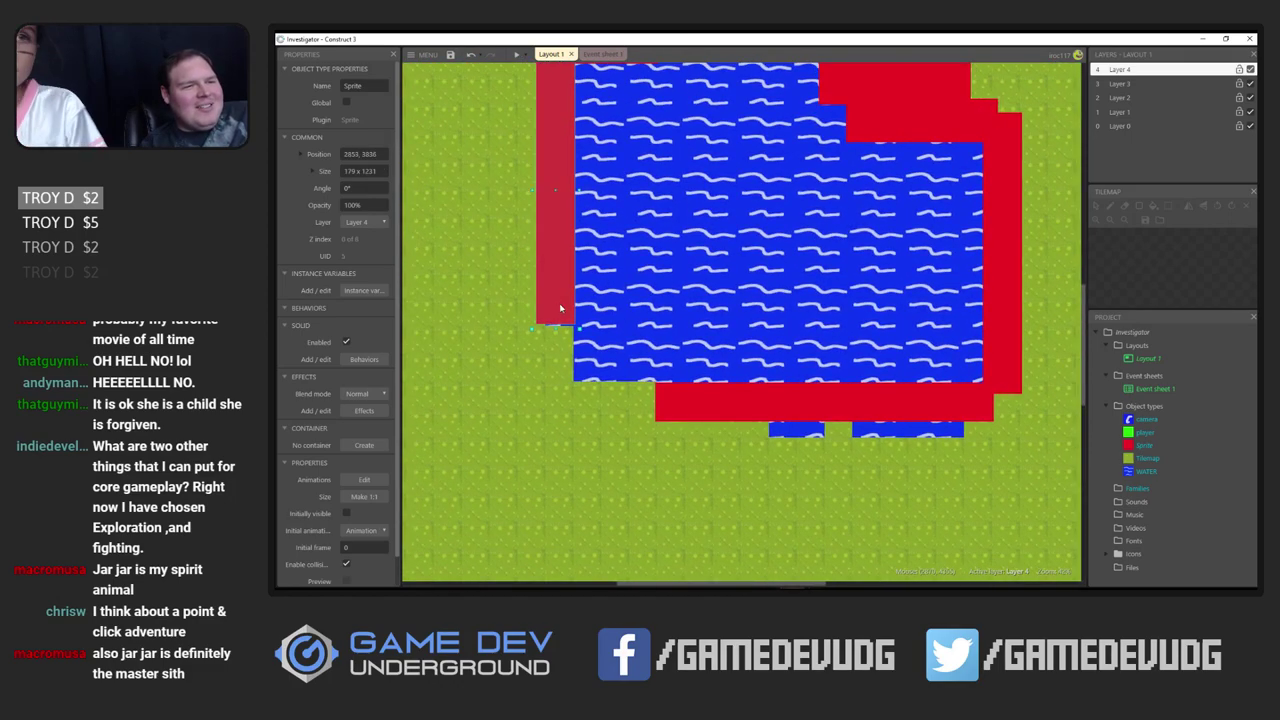
left_click(652, 355)
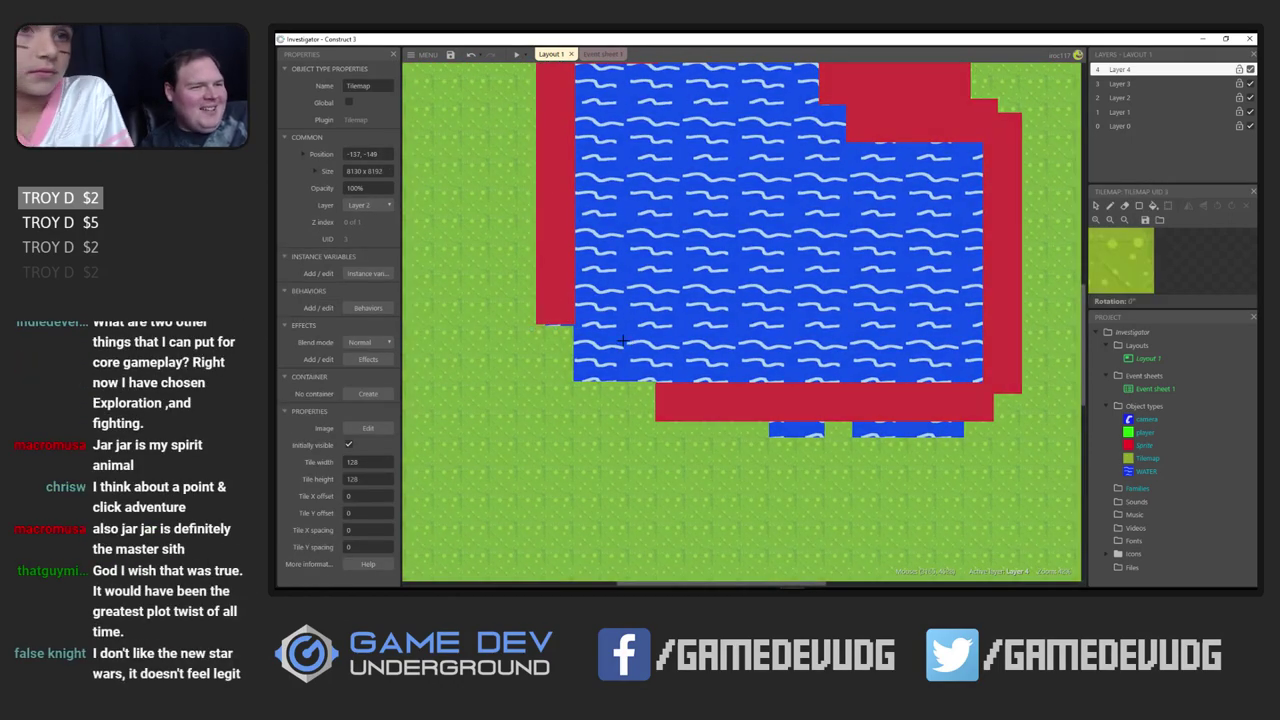
key("ctrl+v")
left_click_drag(706, 335, 624, 413)
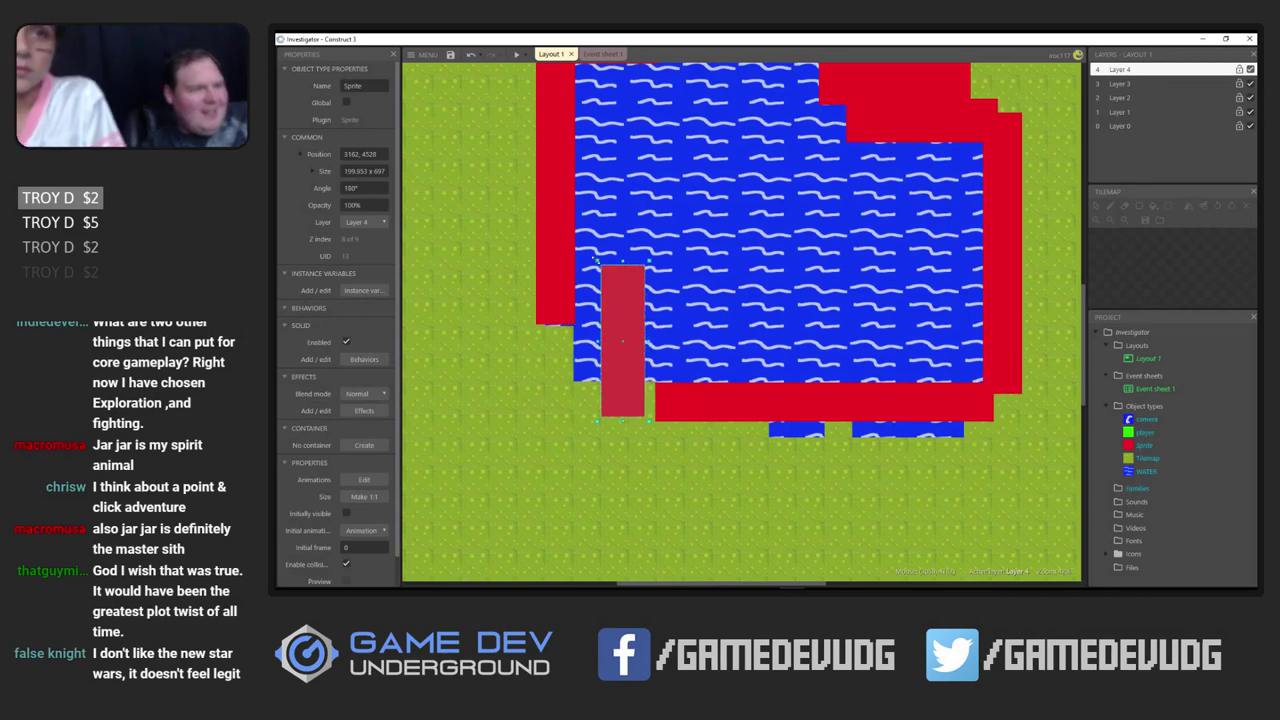
left_click_drag(597, 261, 585, 313)
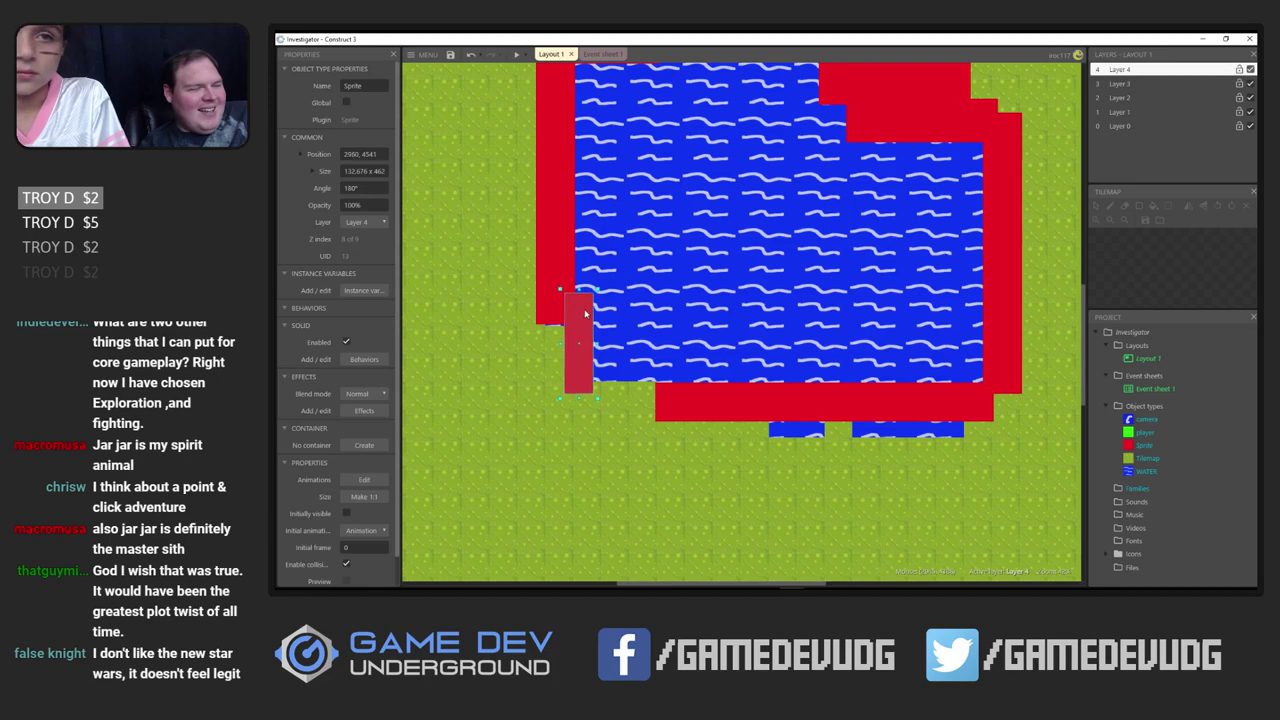
Shorten the bottom bar to about 155 × 1153 and move it onto the water's lower-left step
left_click(684, 413)
left_click_drag(648, 425, 743, 417)
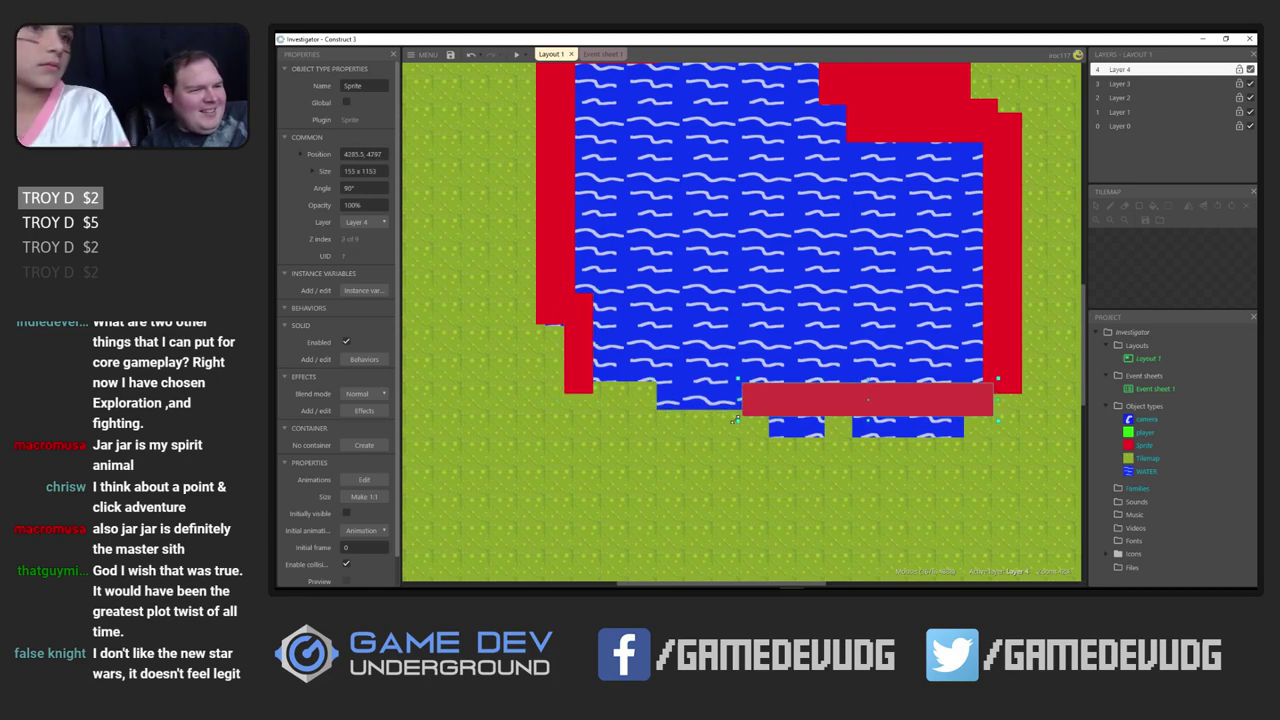
left_click_drag(842, 404, 691, 390)
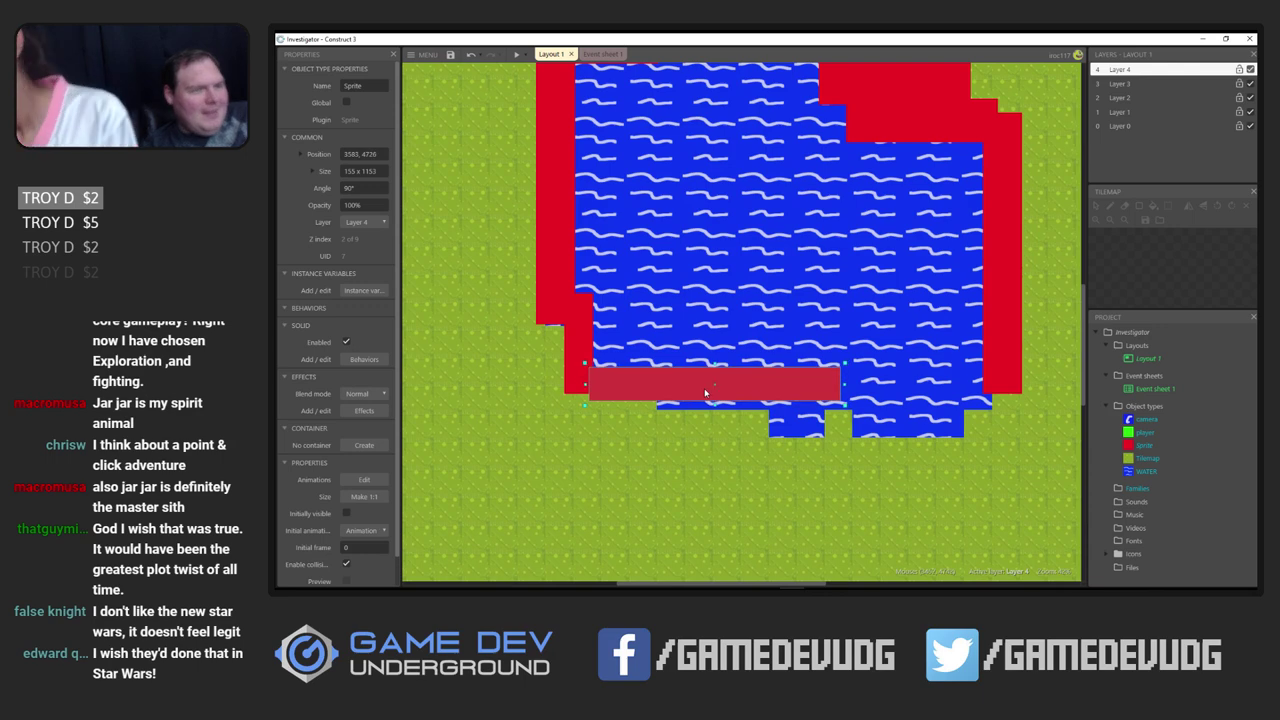
Cover the water's lower steps with copies of the bottom bar, shrinking the lower-right corner copy to about 155 × 305
left_click_drag(845, 385, 1008, 410)
key("ctrl+v")
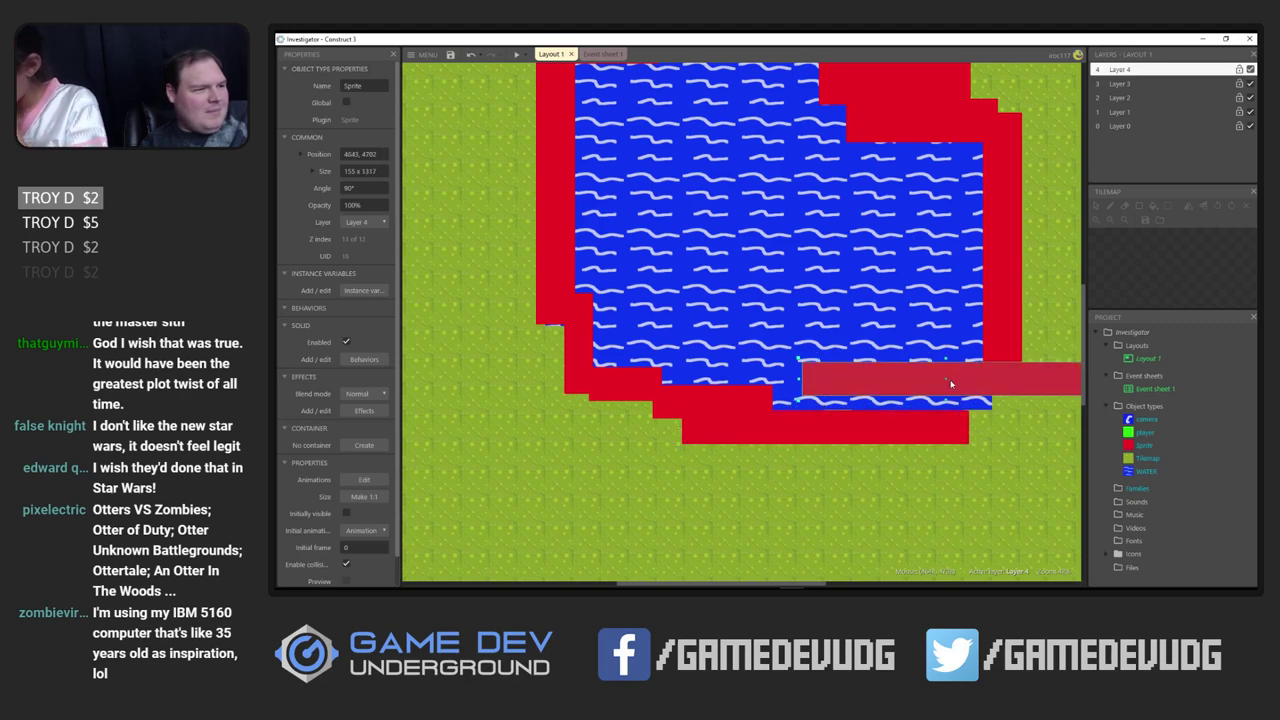
left_click_drag(656, 373, 942, 415)
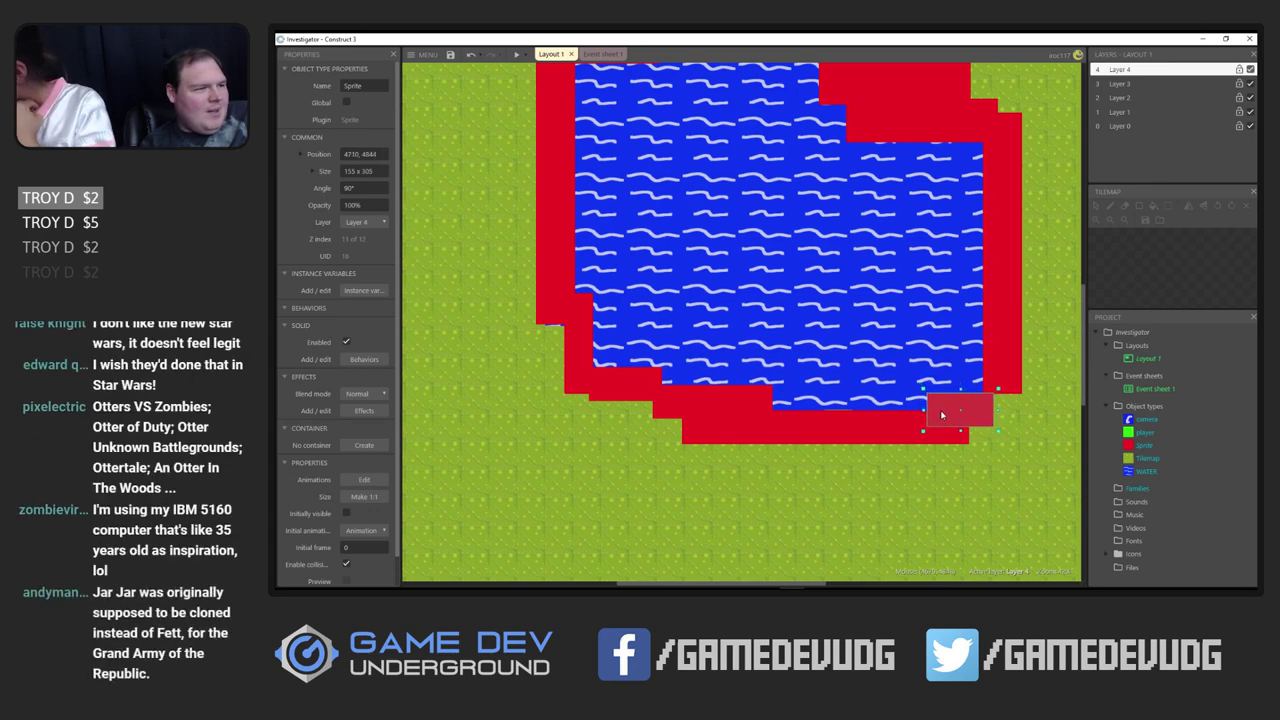
Shorten the right bar to about 191 × 1128 and enlarge the lower-right corner block to about 333 × 305 to meet it
left_click(1003, 373)
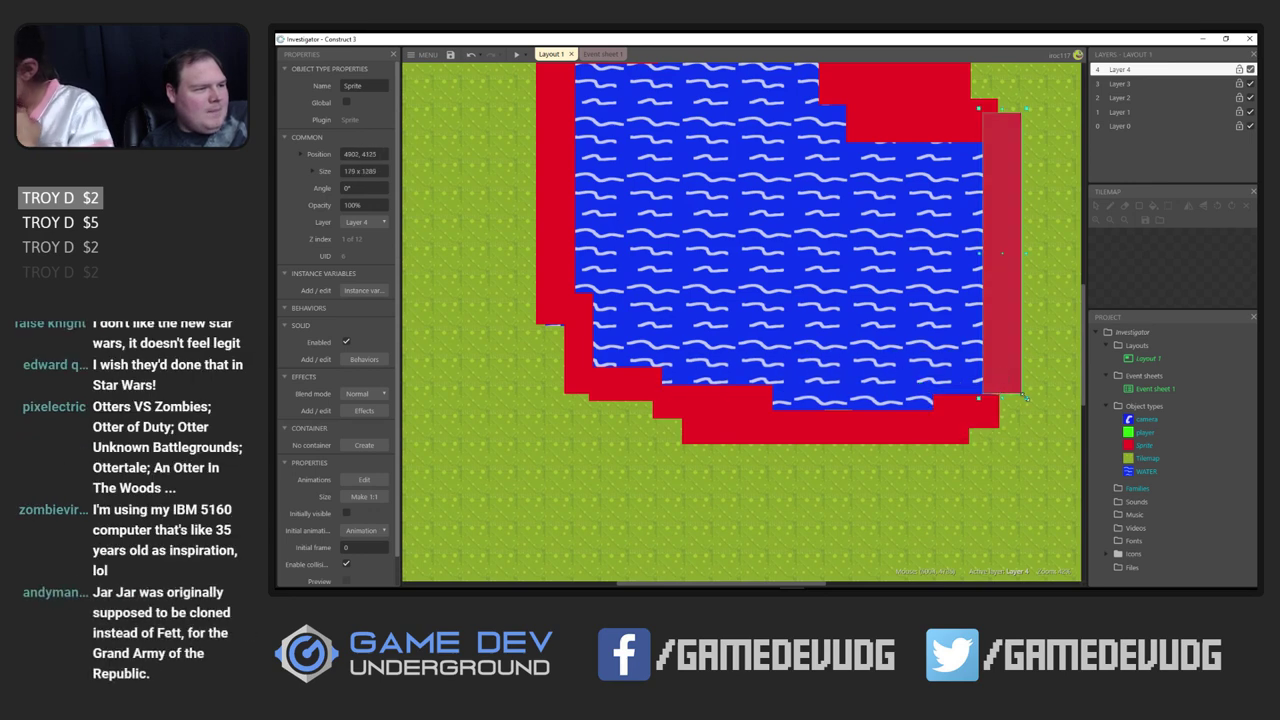
left_click_drag(1022, 396, 1027, 362)
left_click(976, 400)
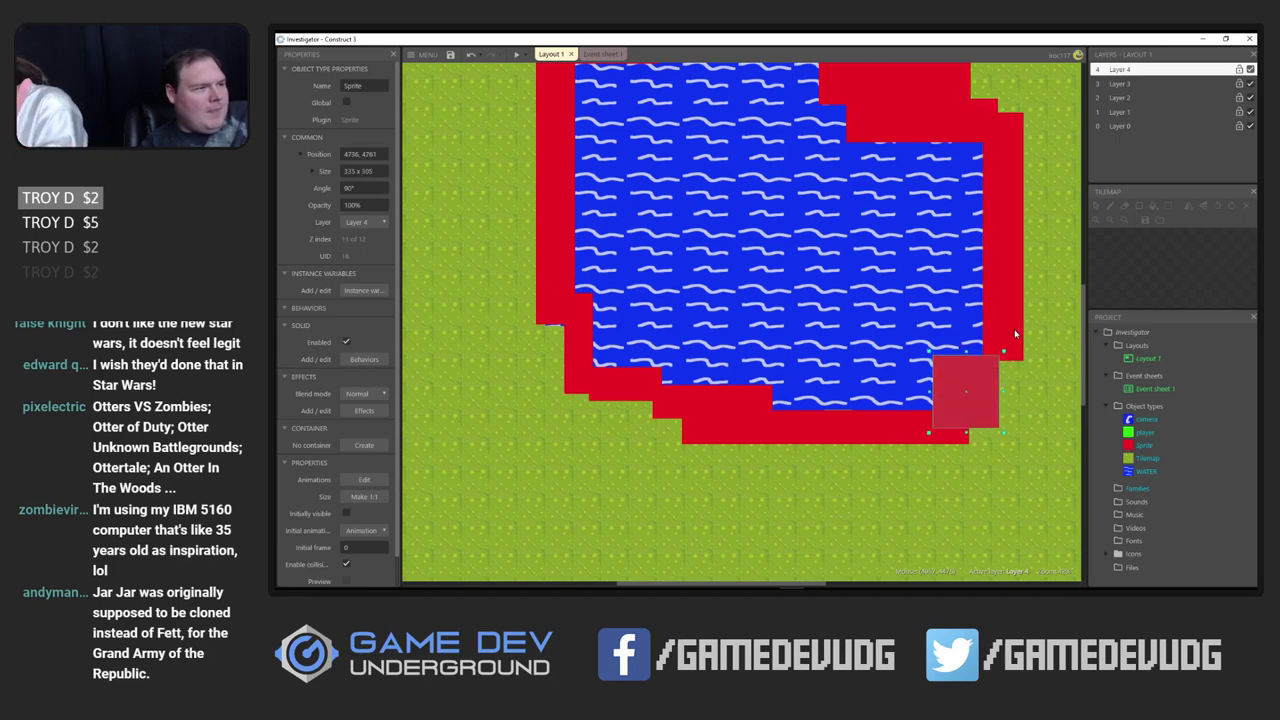
left_click(1026, 364)
left_click_drag(1027, 368, 1029, 364)
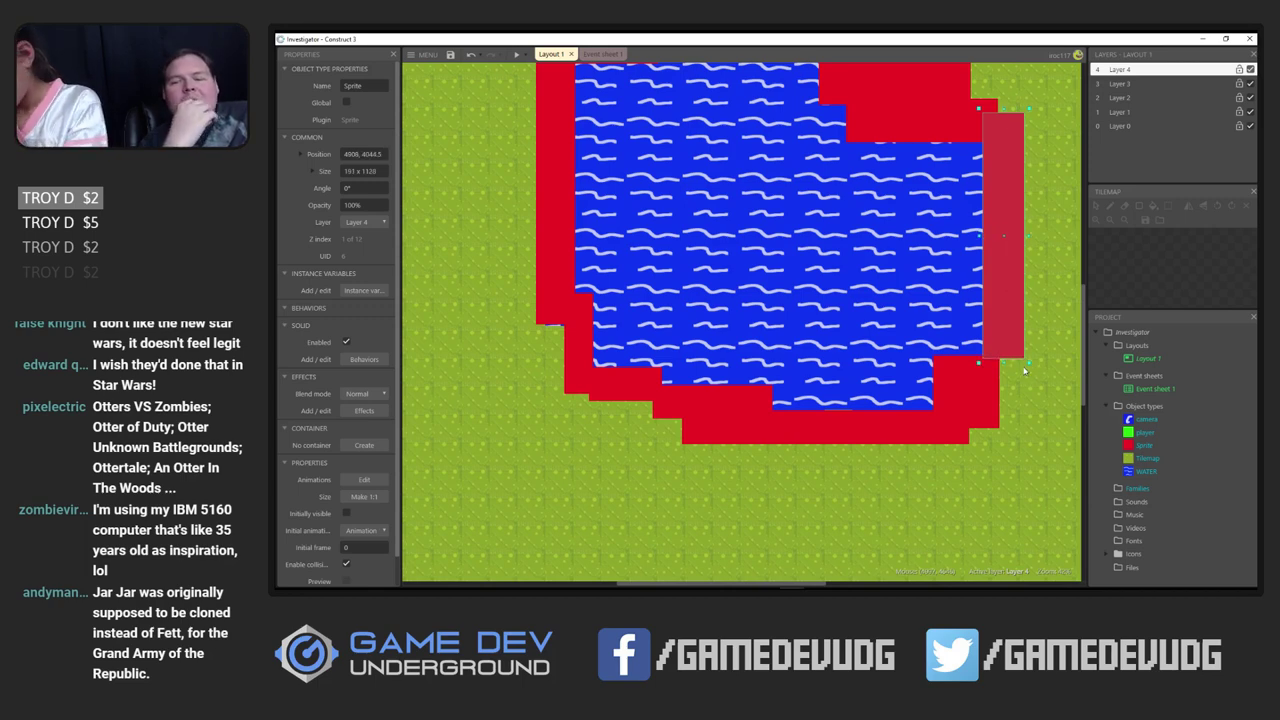
Lengthen the left bar to about 179 × 1264 to cover the remaining water and save the project
scroll(758, 398, "up", 3)
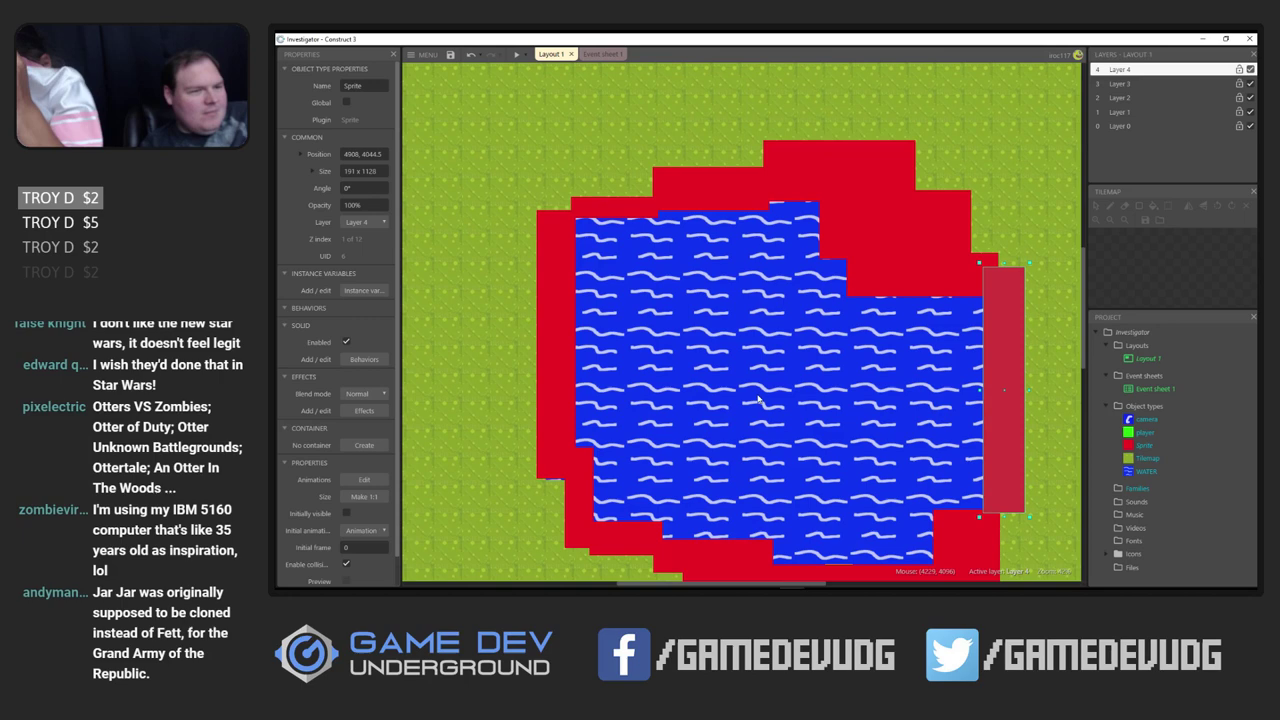
left_click(553, 456)
scroll(738, 465, "down", 2, "ctrl")
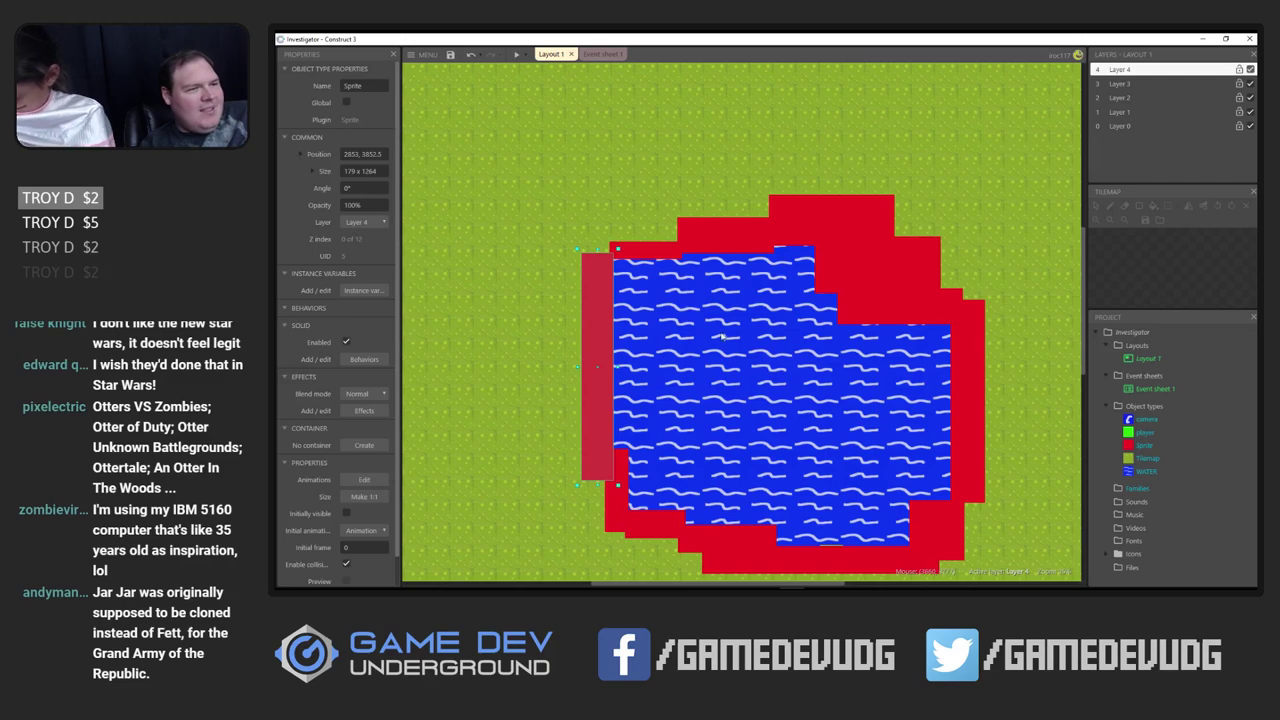
left_click(451, 55)
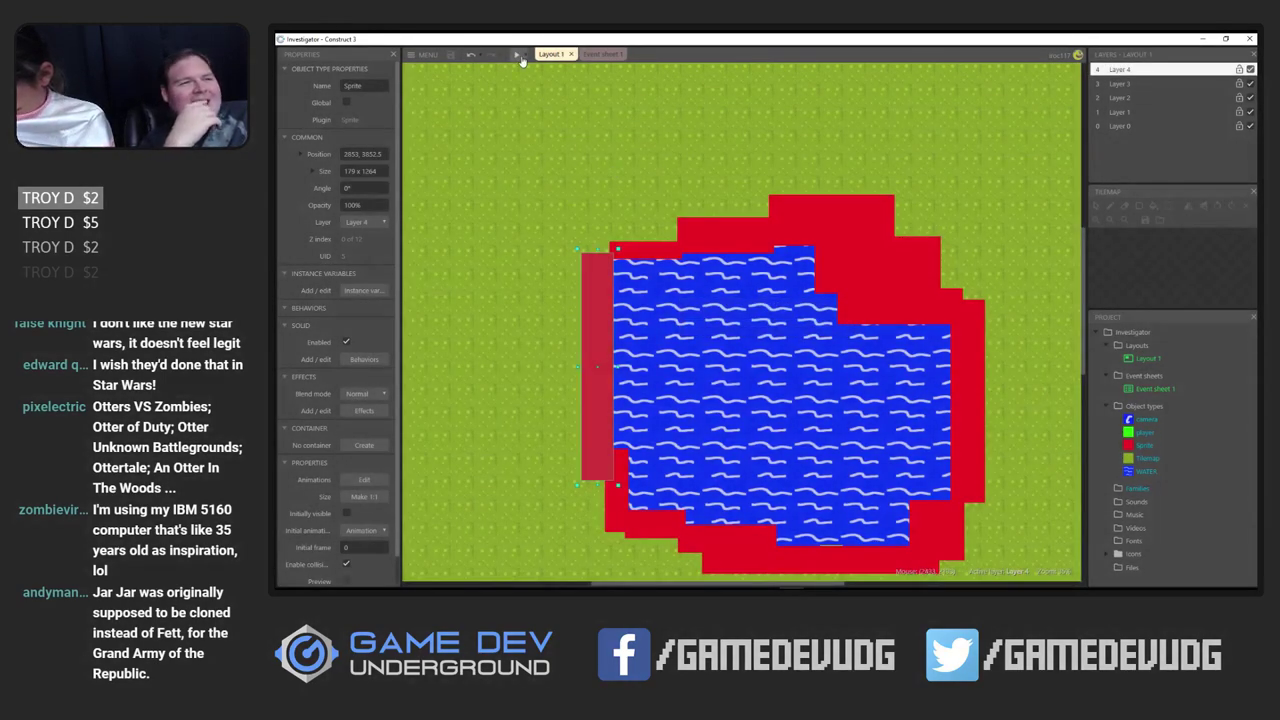
Preview the layout and move the player across the grass to the water's left edge
left_click(518, 56)
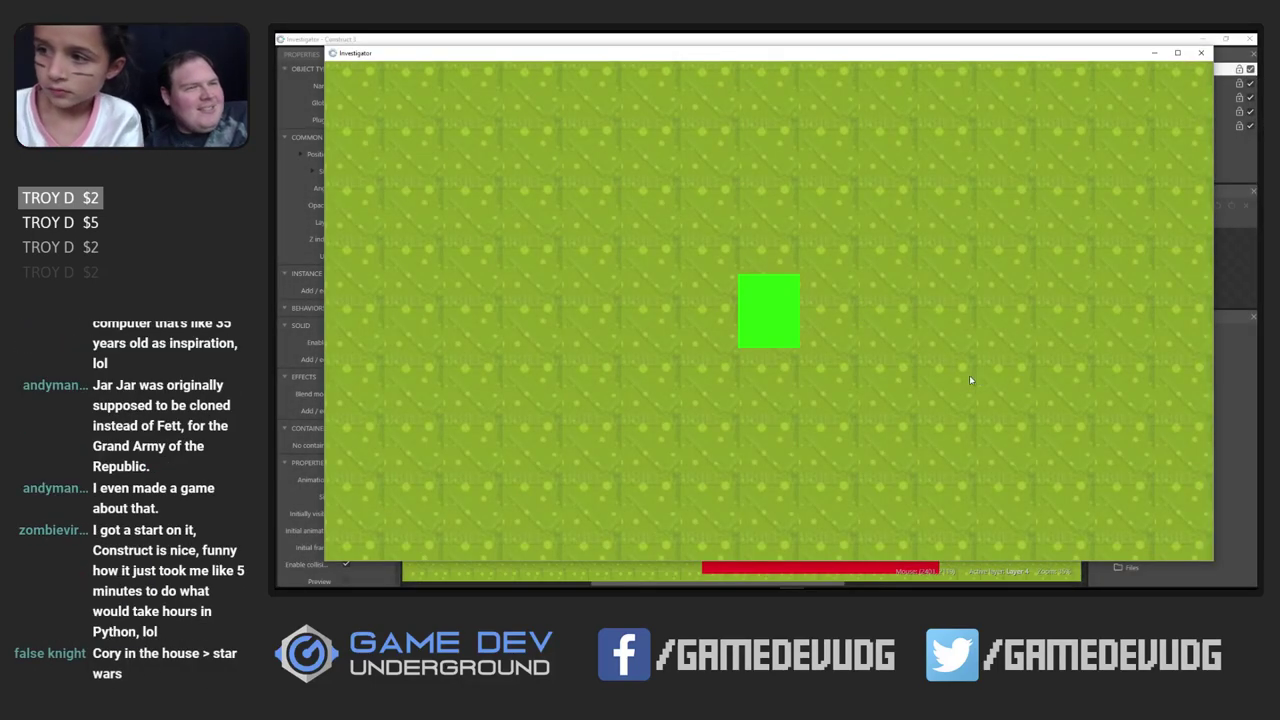
key("Down")
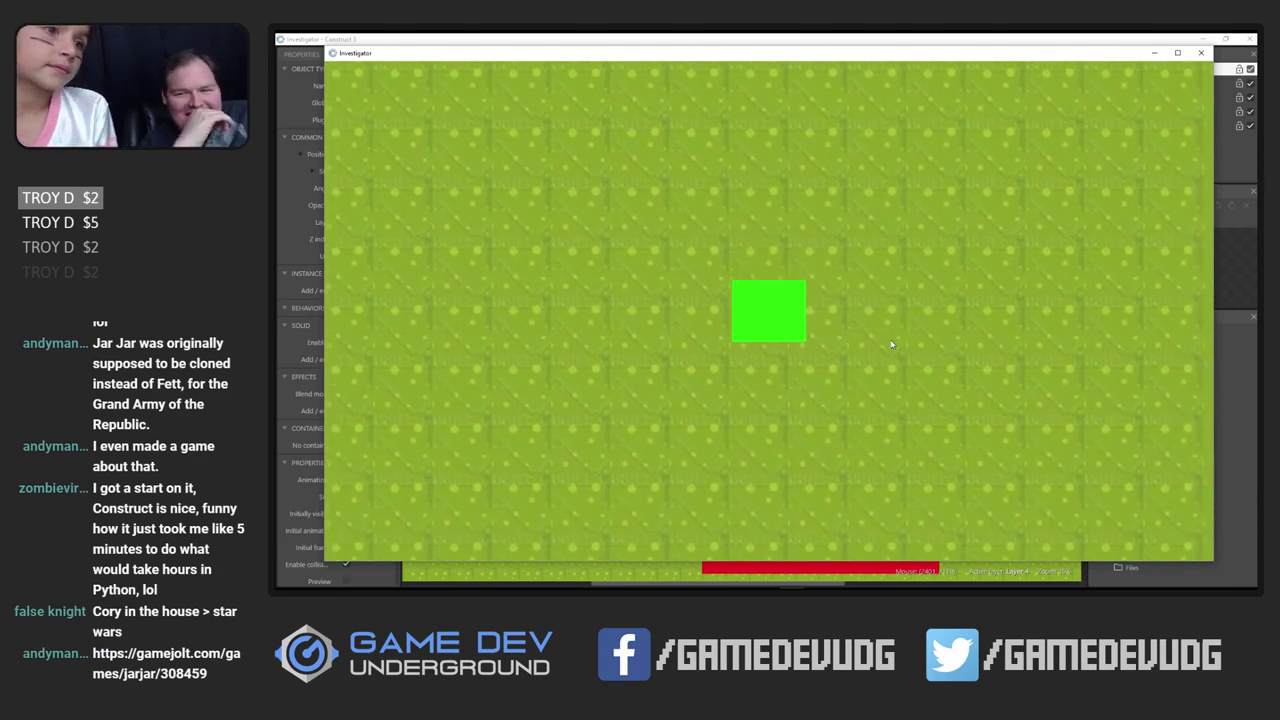
key("Right")
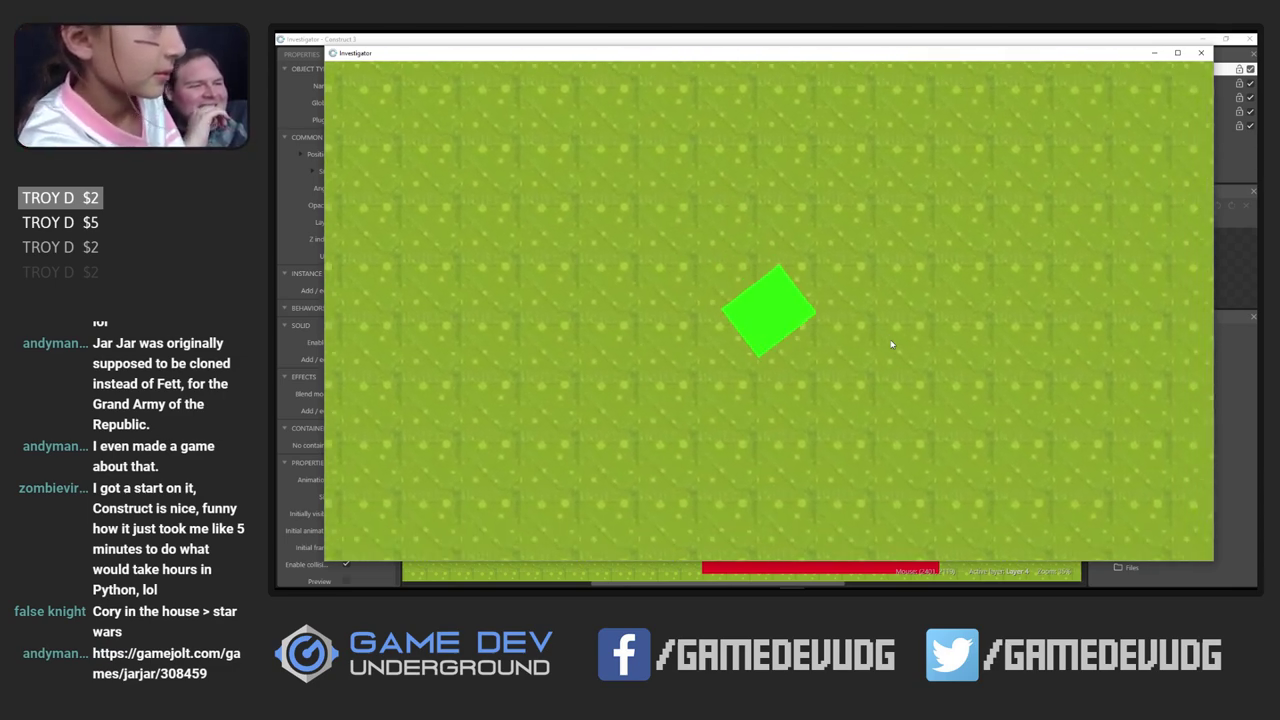
key("Right")
key("Right")
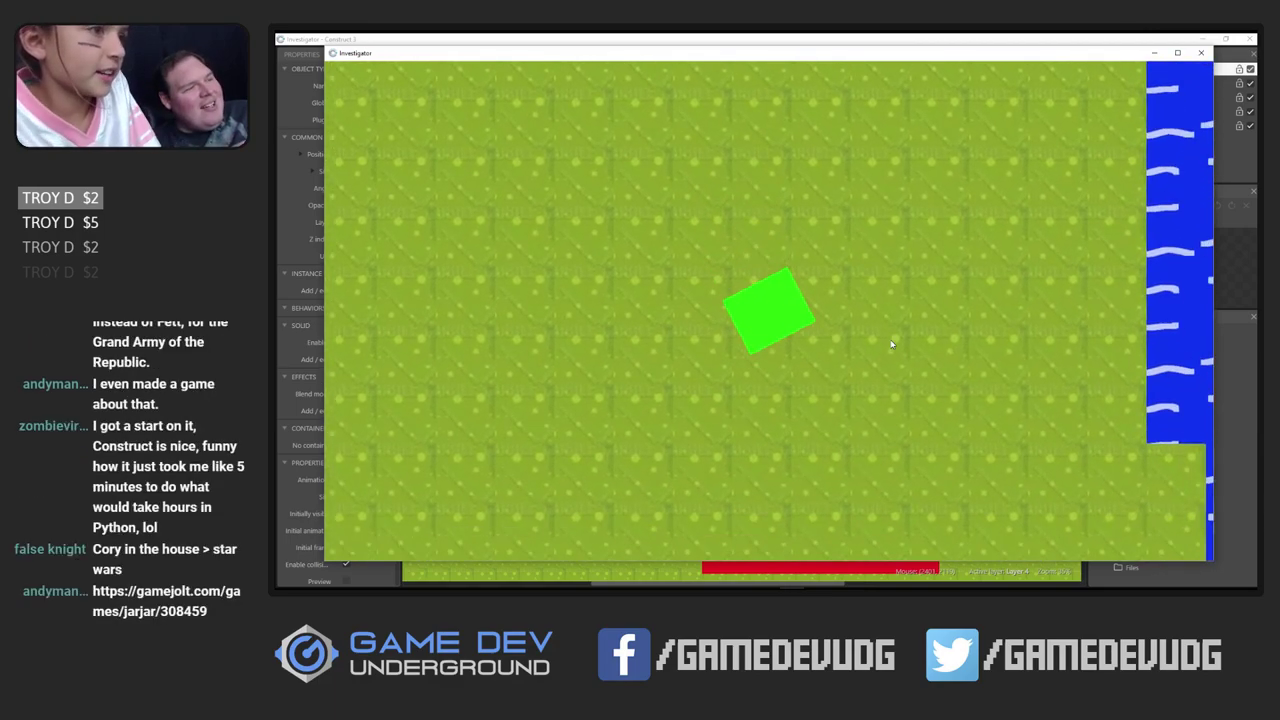
key("Up")
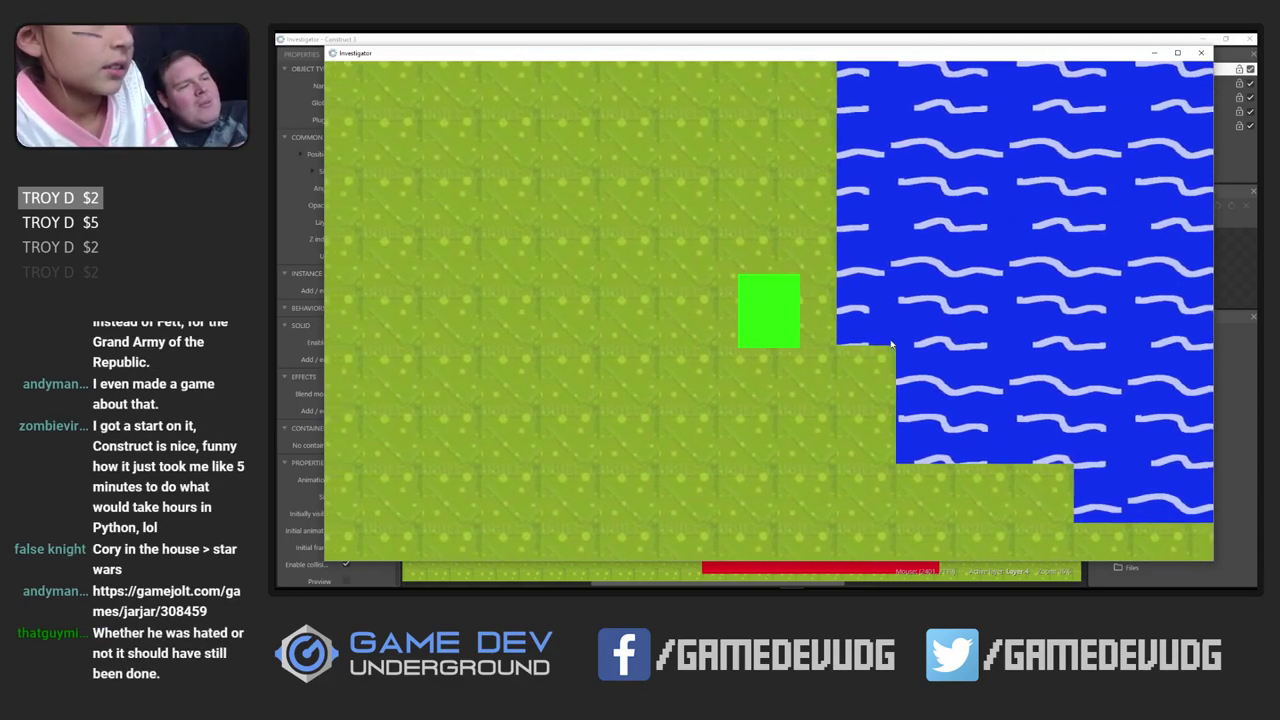
Test the barriers by moving the player up the water's left side and along its stepped top edge
key("Left")
key("Up")
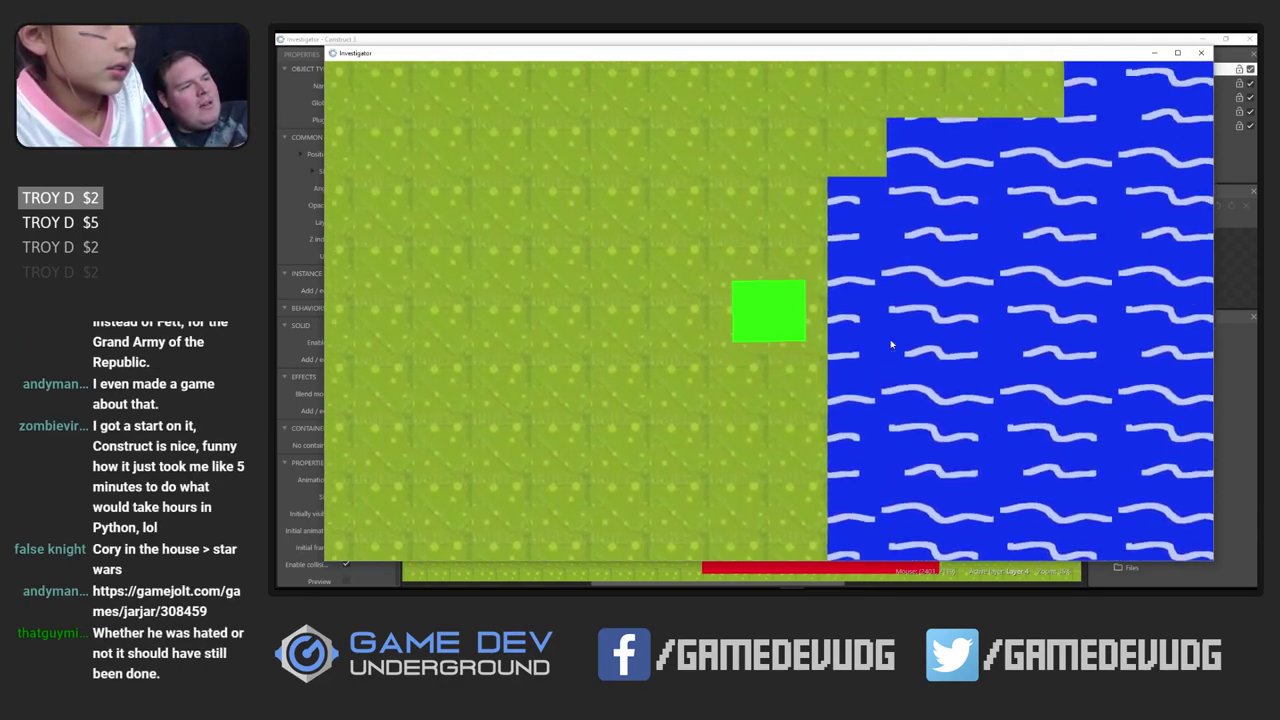
key("Left")
key("Right")
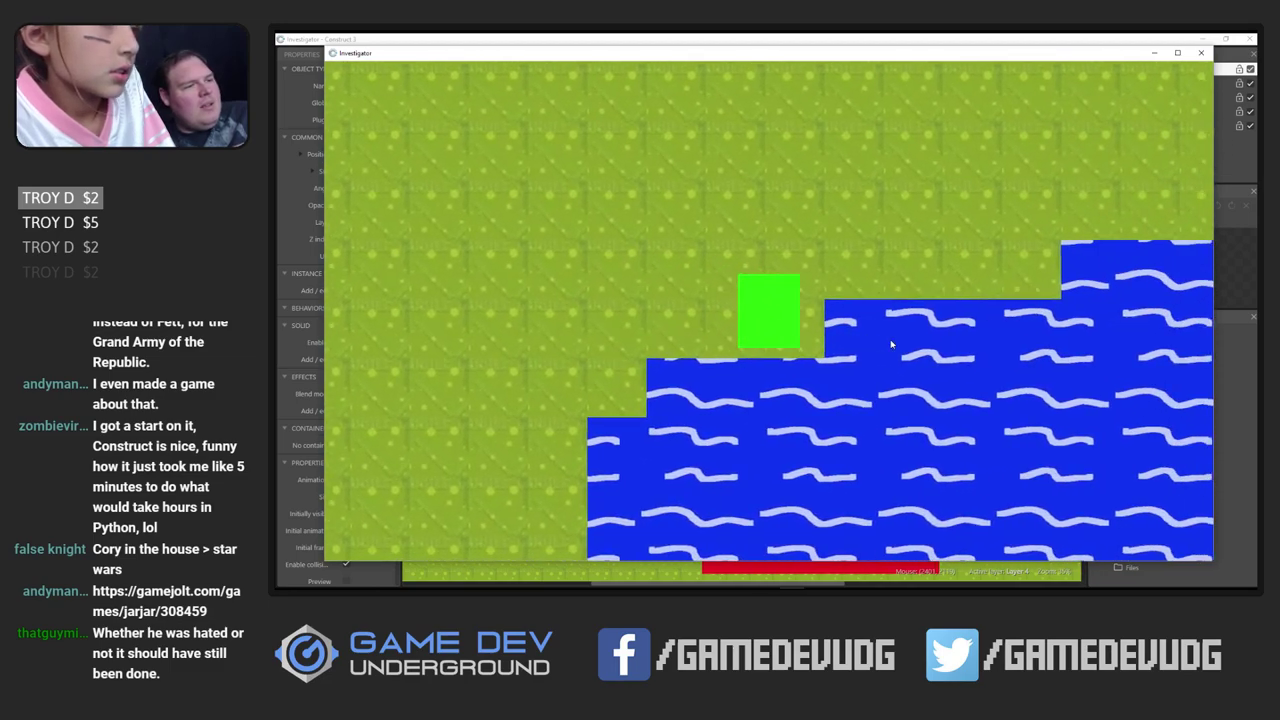
key("Right")
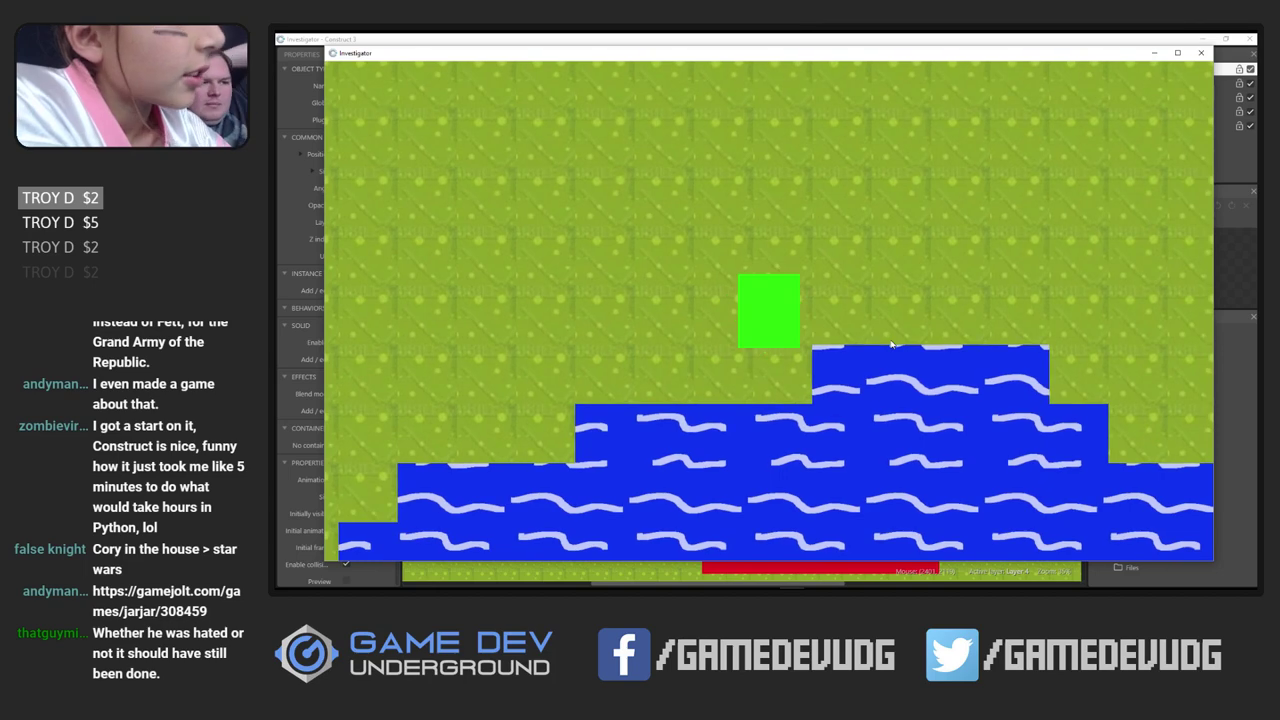
key("Up")
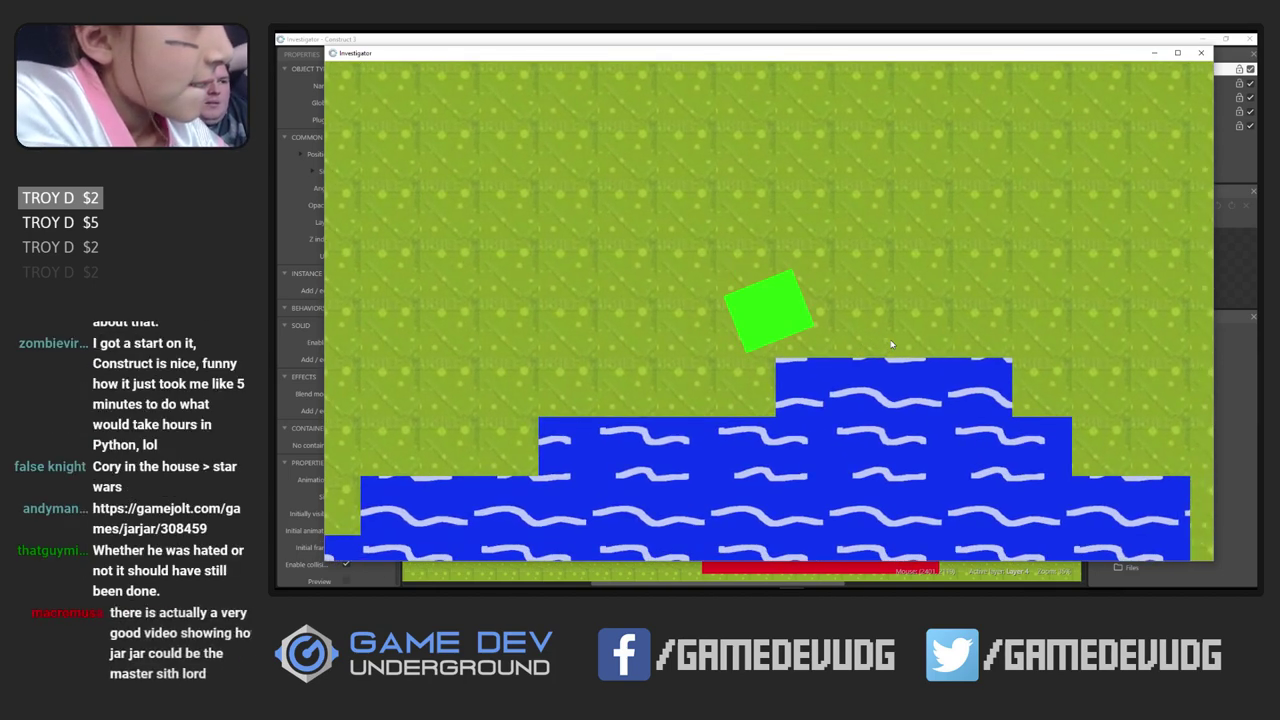
key("Up")
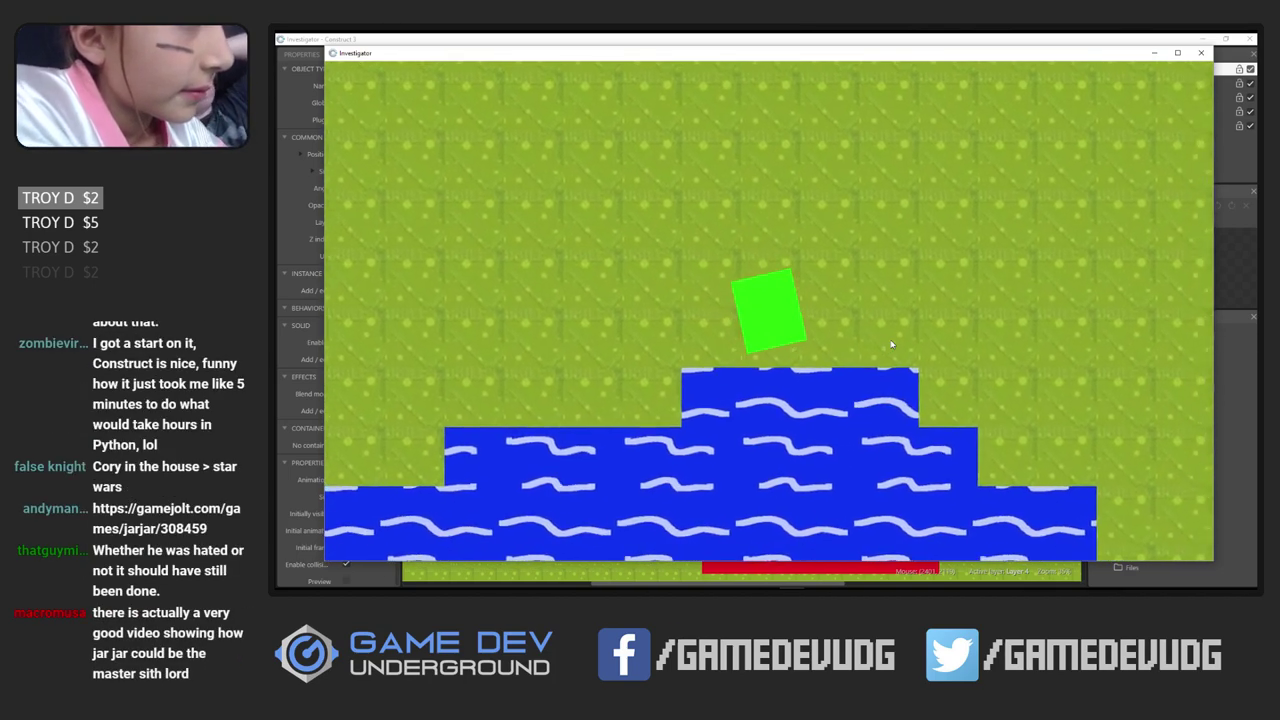
key("Up")
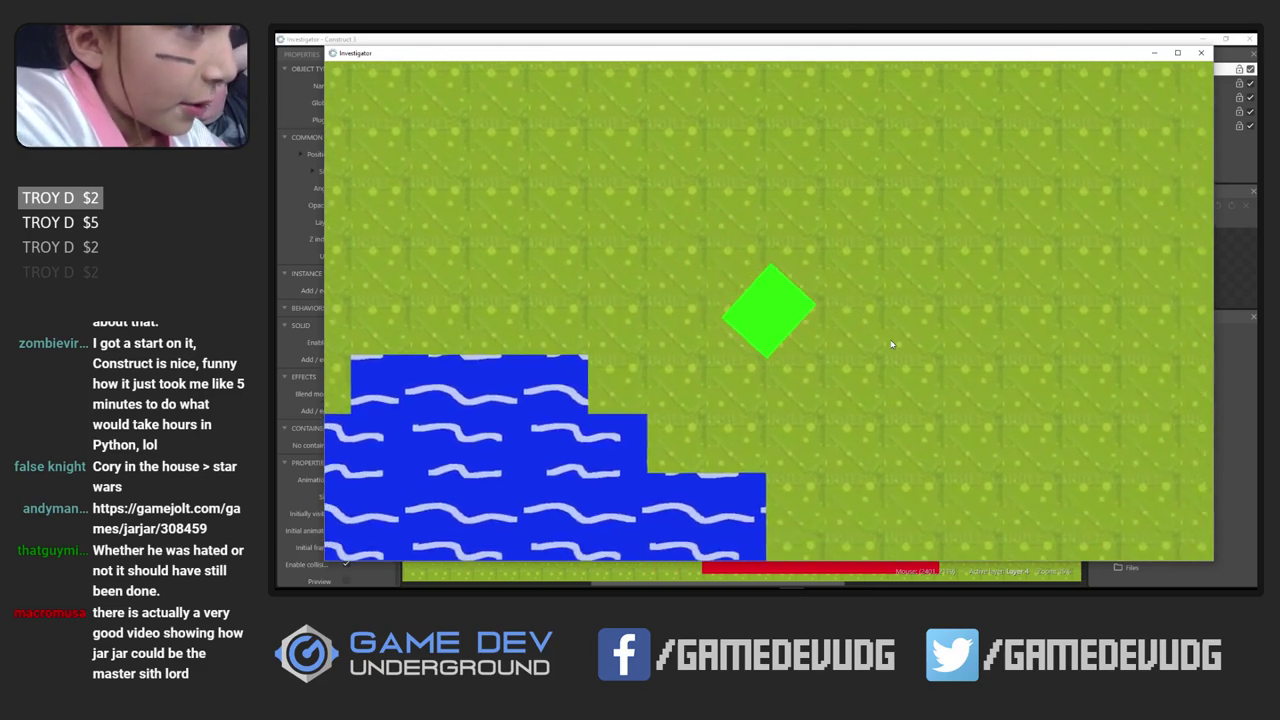
Move the player around the water's upper-right corner and across the grass beyond it
key("Left")
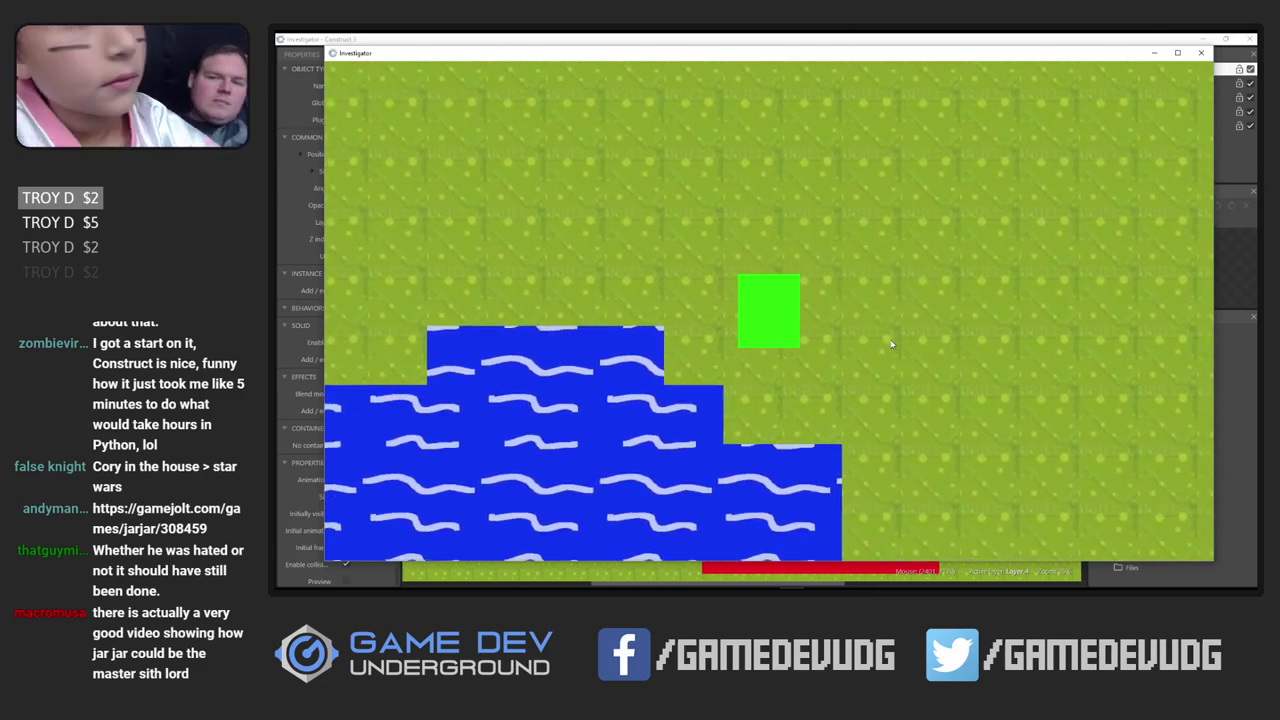
key("Right")
key("Up")
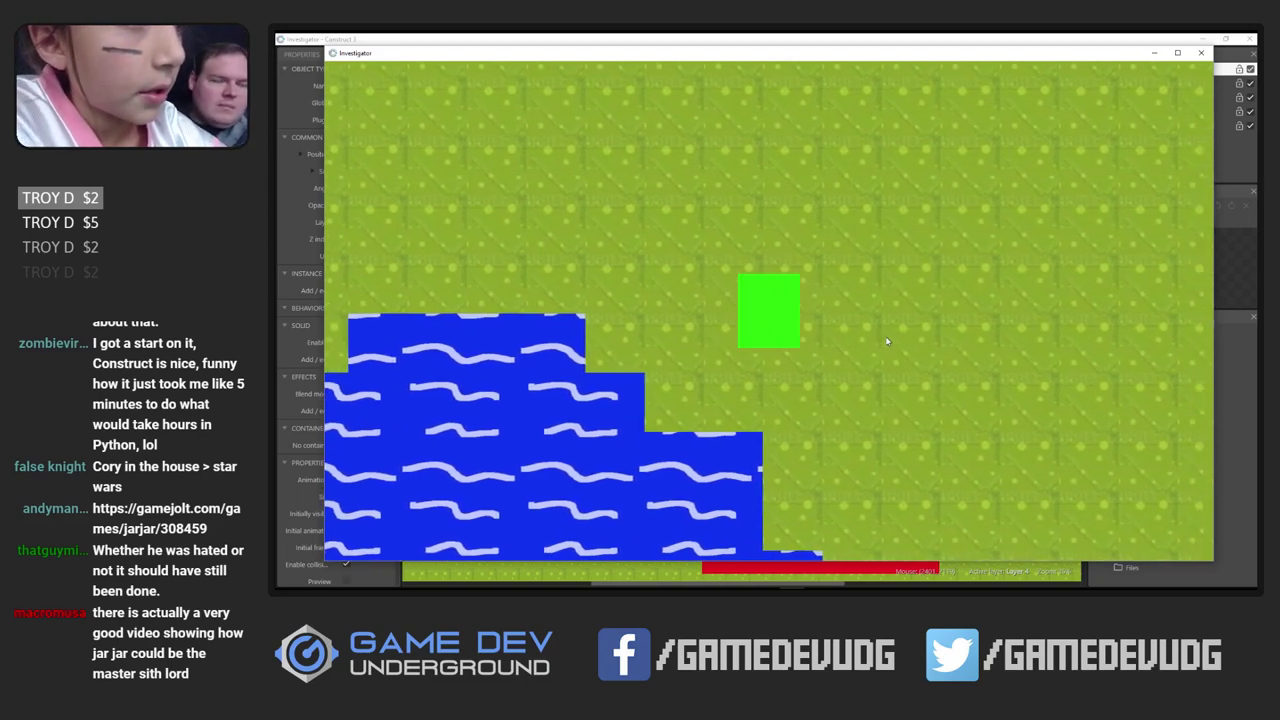
key("Right")
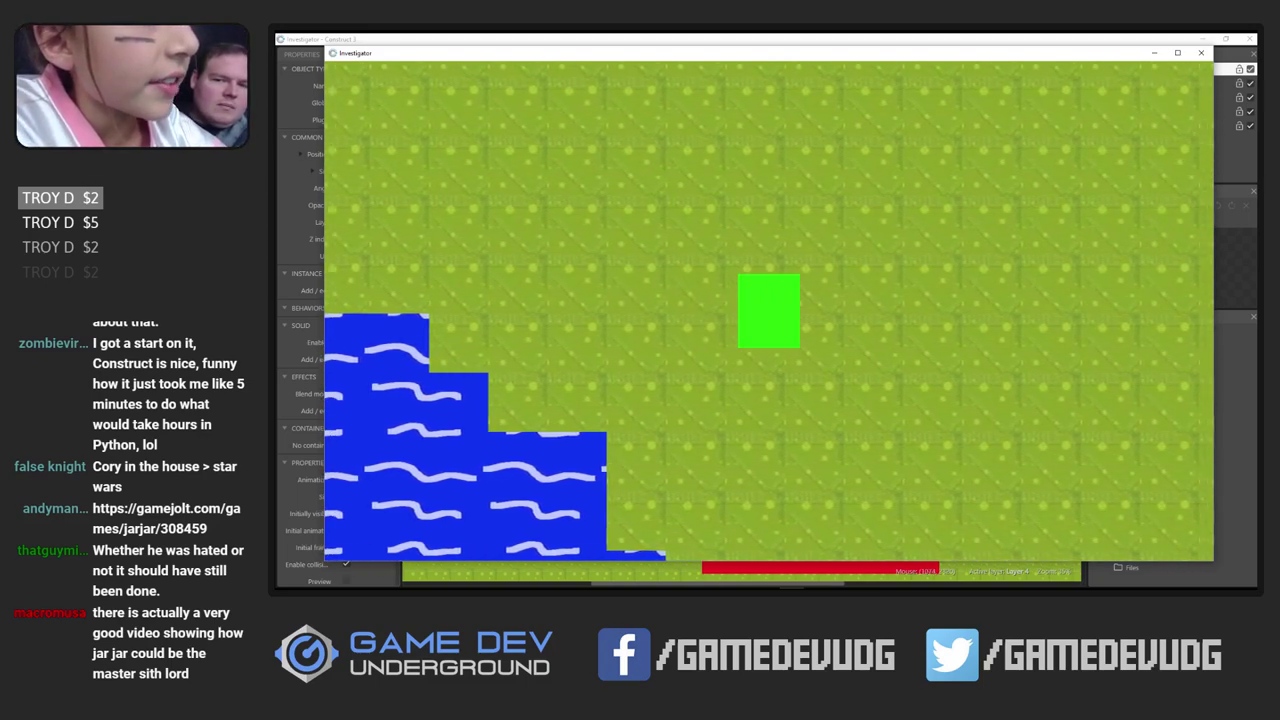
key("Right")
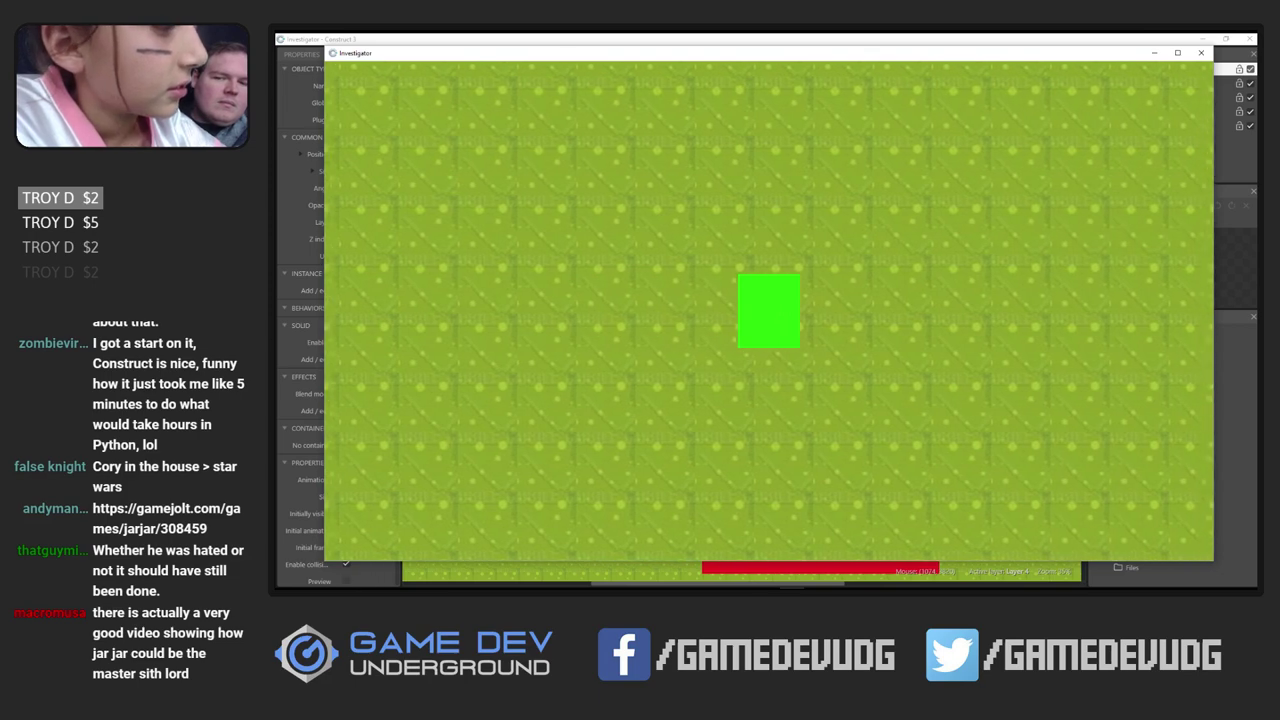
key("Up")
key("Up")
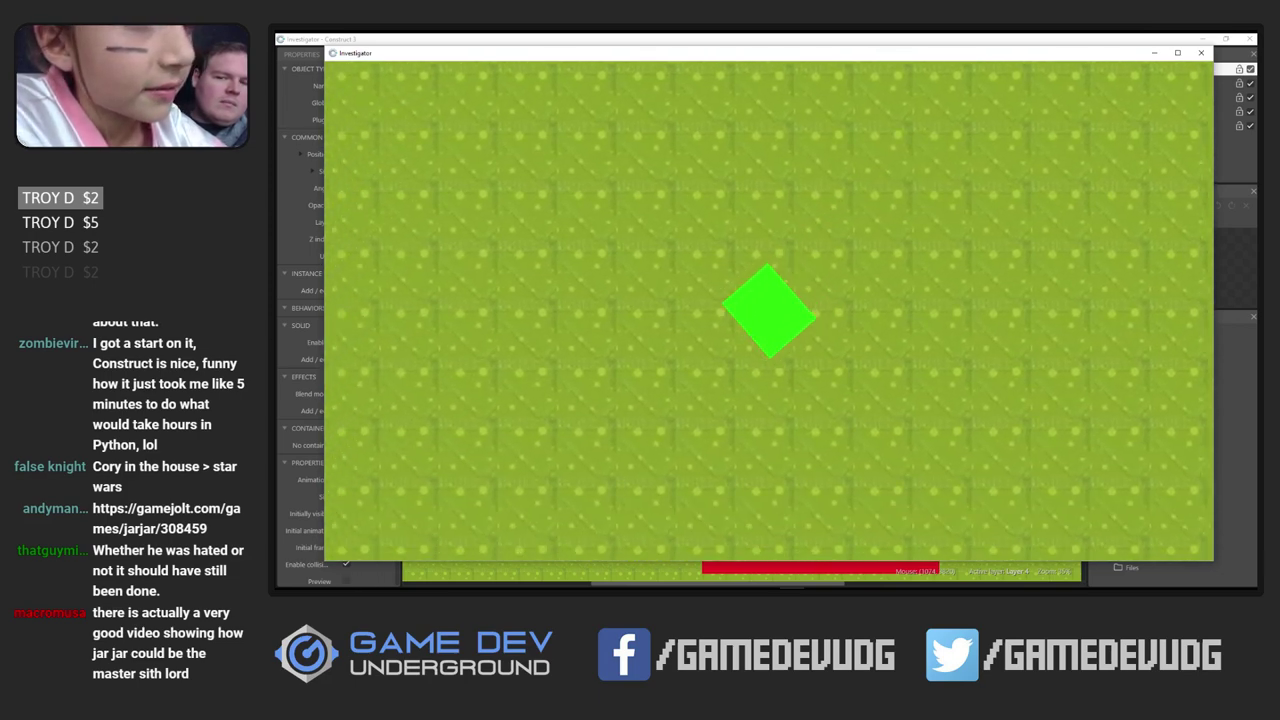
Test the right-hand barriers by moving the player against the upper-right steps and down past the water's lower-right corner
key("Left")
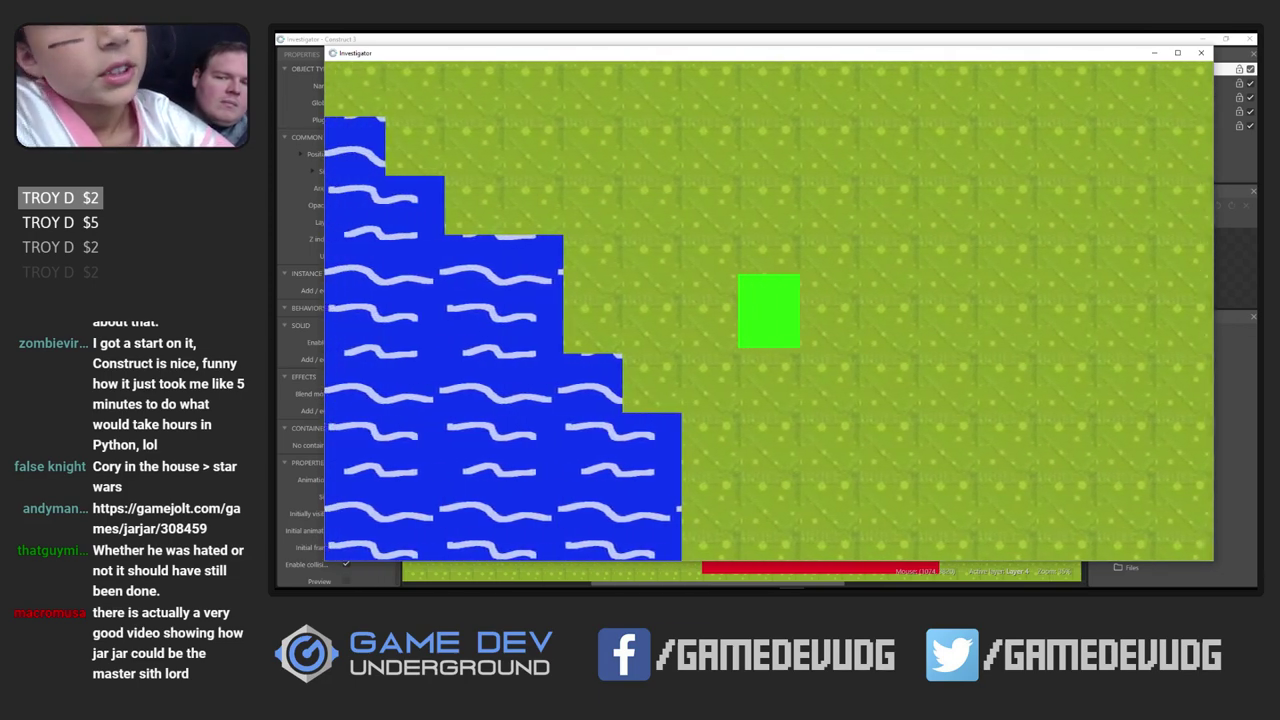
key("Up")
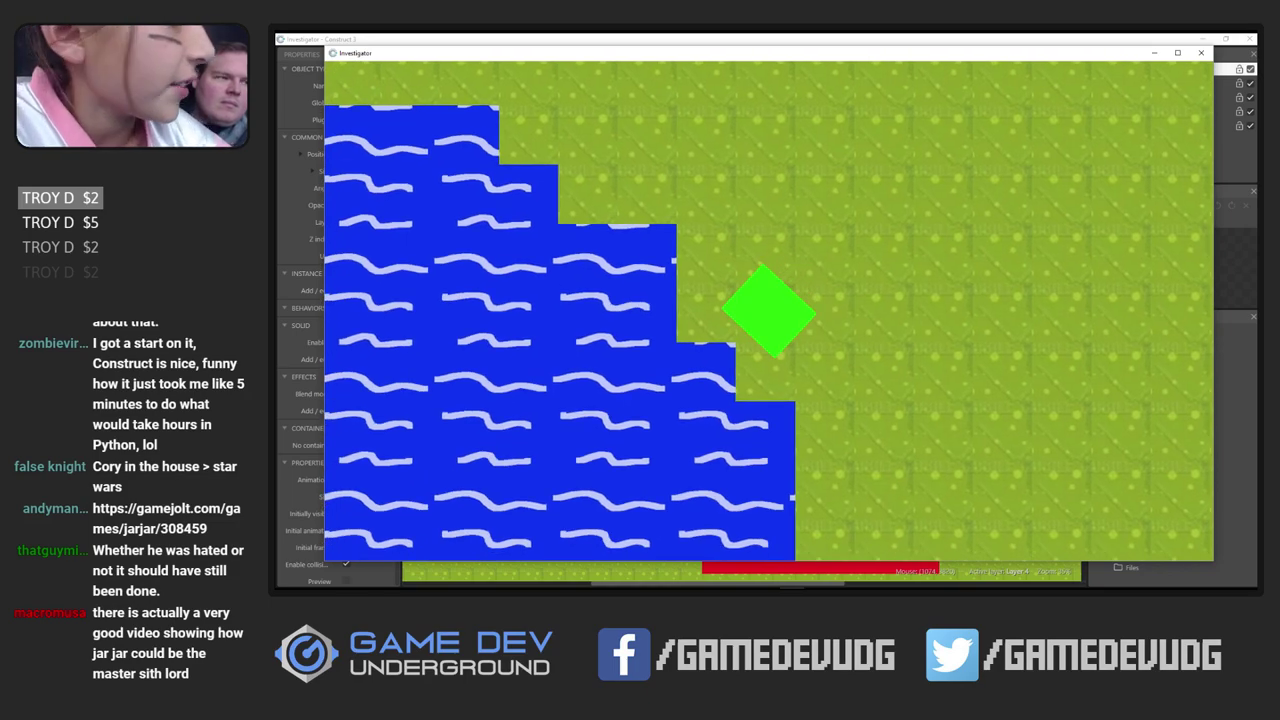
key("Right")
key("Up")
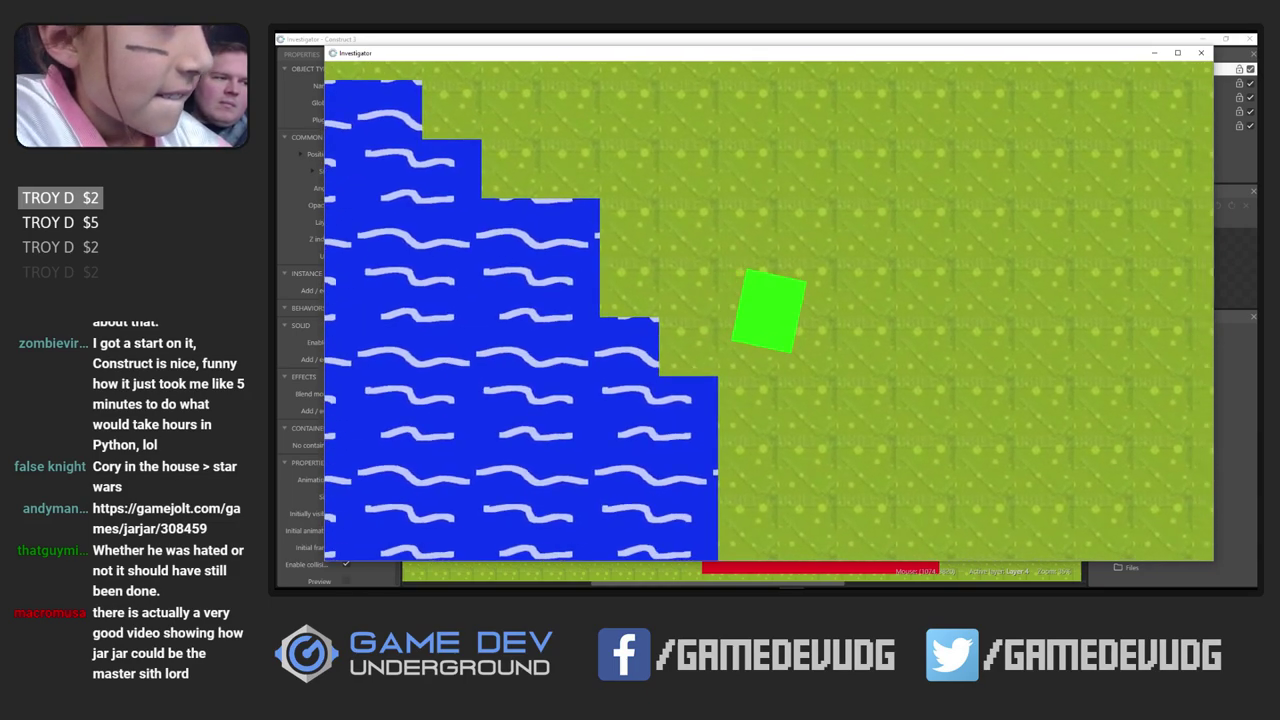
key("Left")
key("Up")
key("Up")
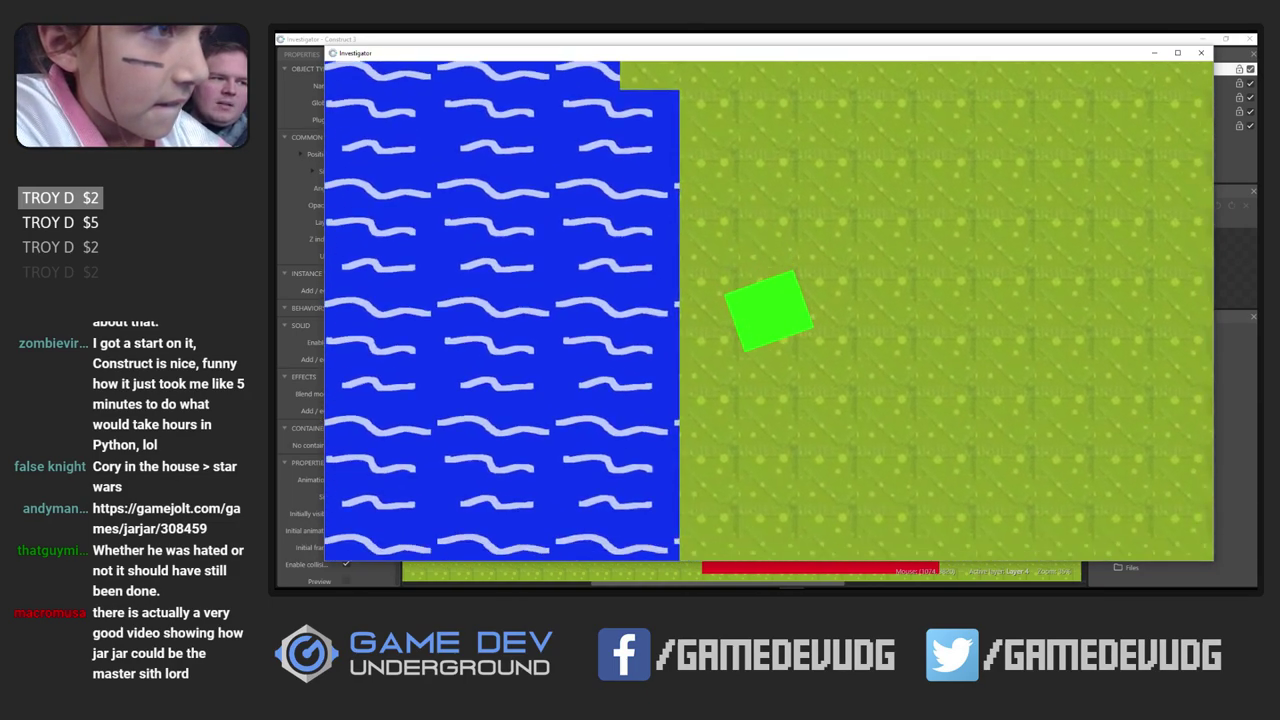
key("Right")
key("Up")
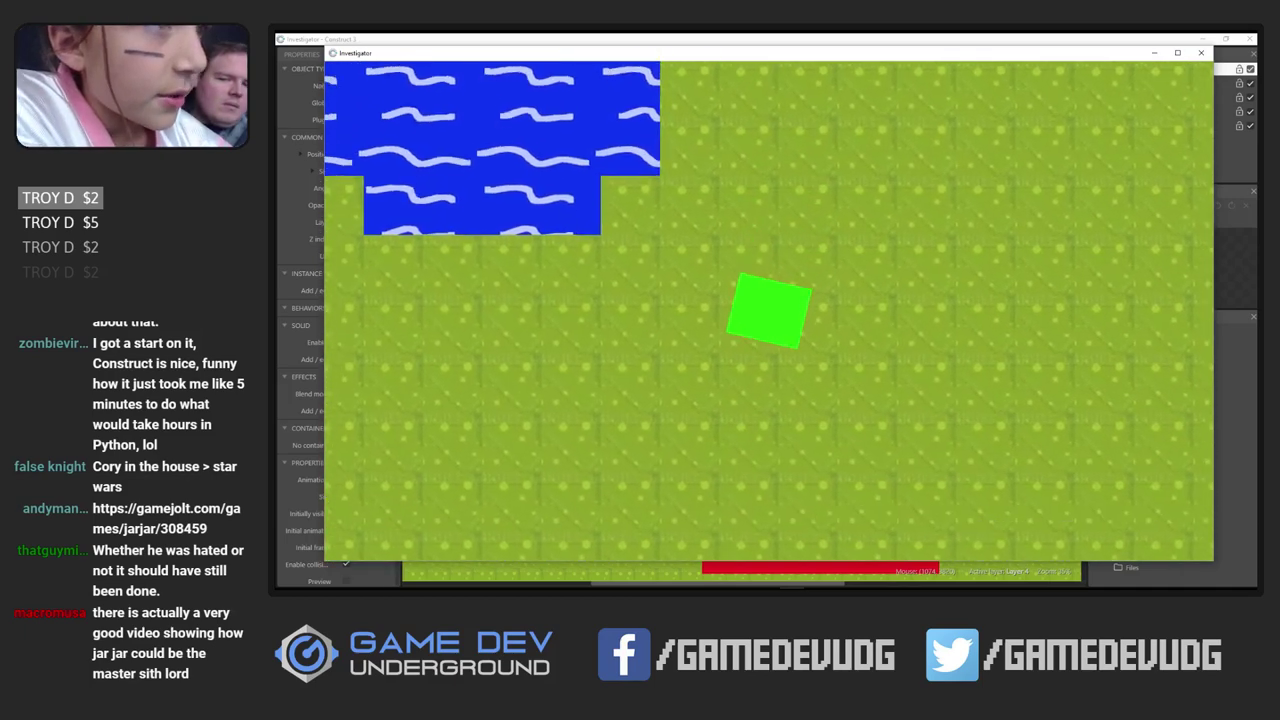
key("Right")
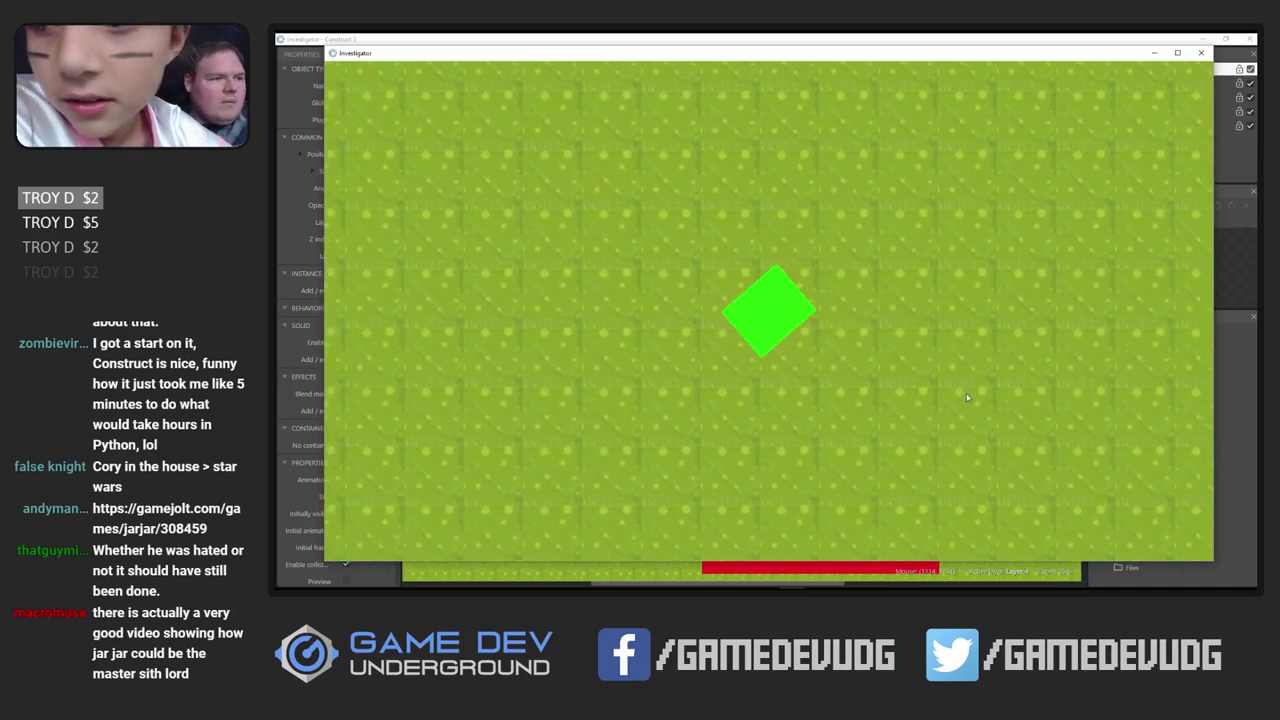
Test the lower barriers by moving the player from the lower-right corner along the water's bottom edge to its lower-left steps
key("Up")
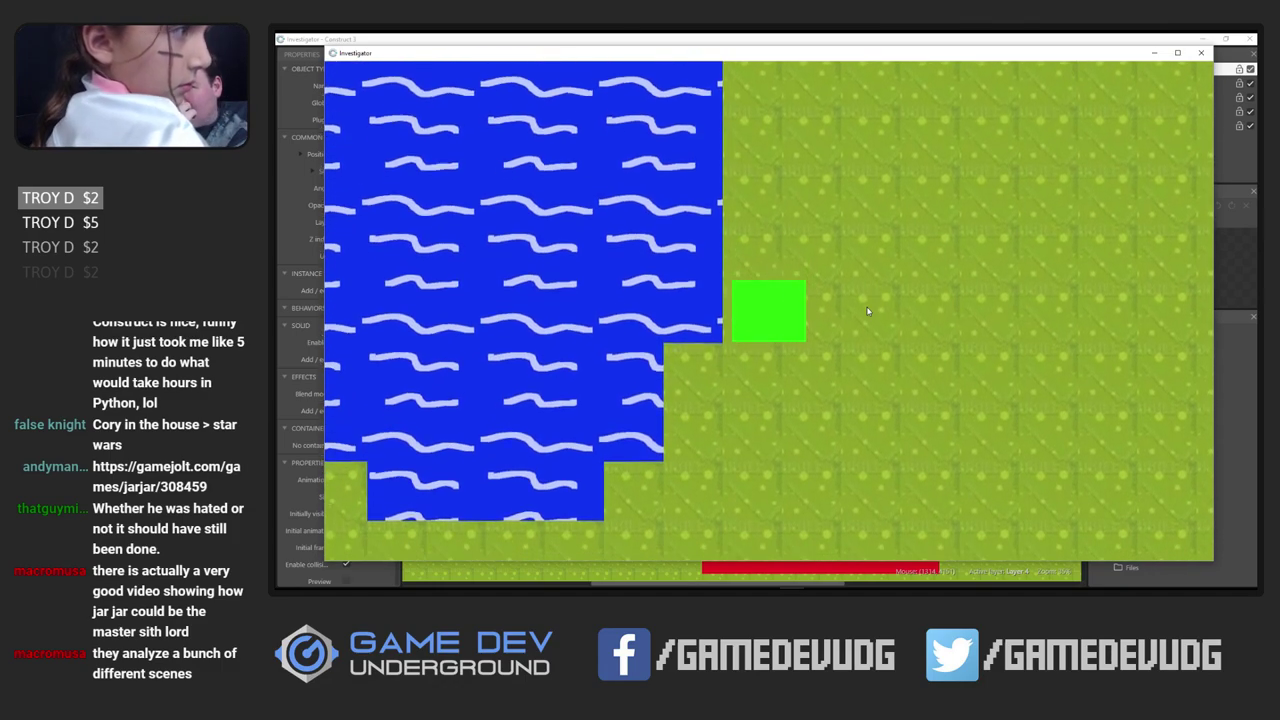
key("Down")
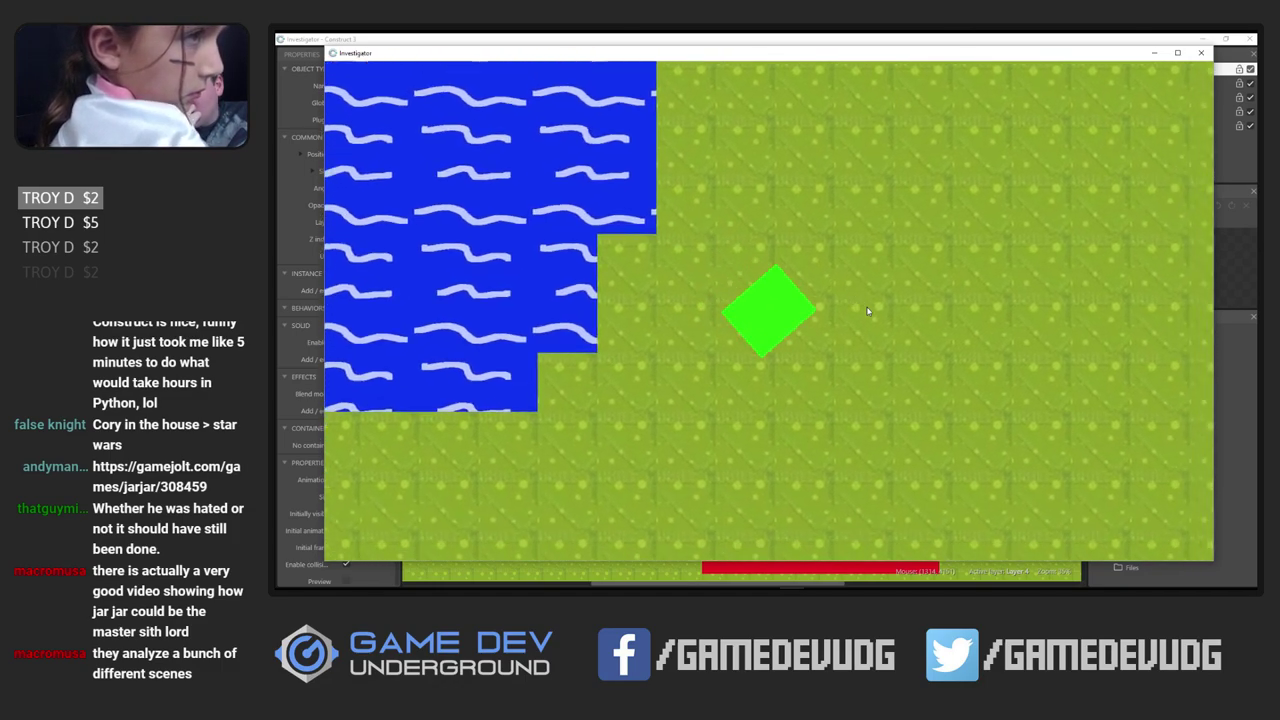
key("Down")
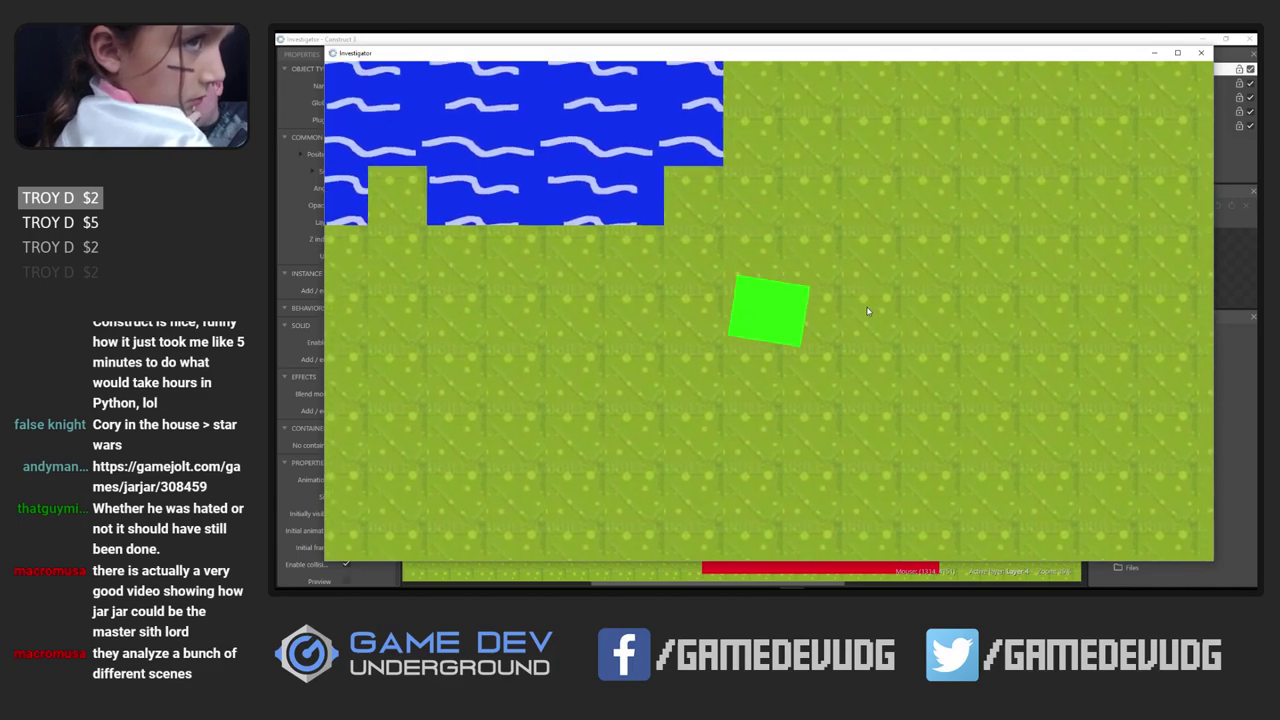
key("Up")
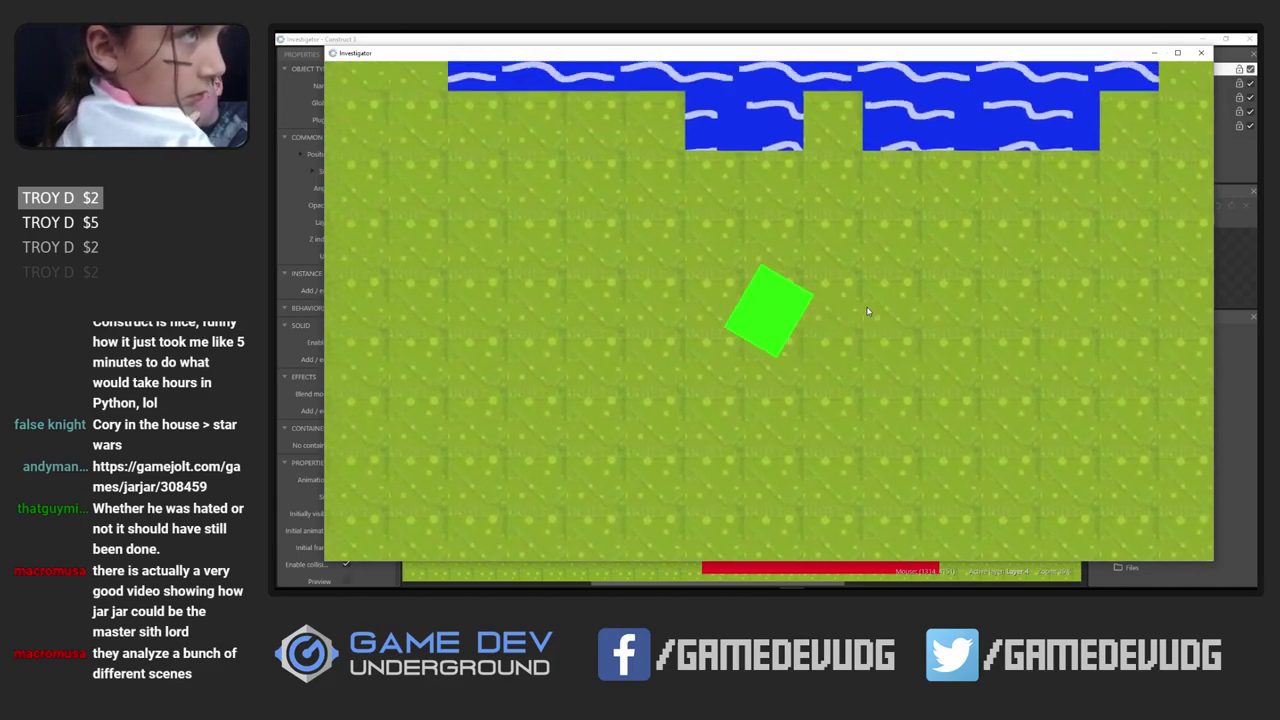
key("Left")
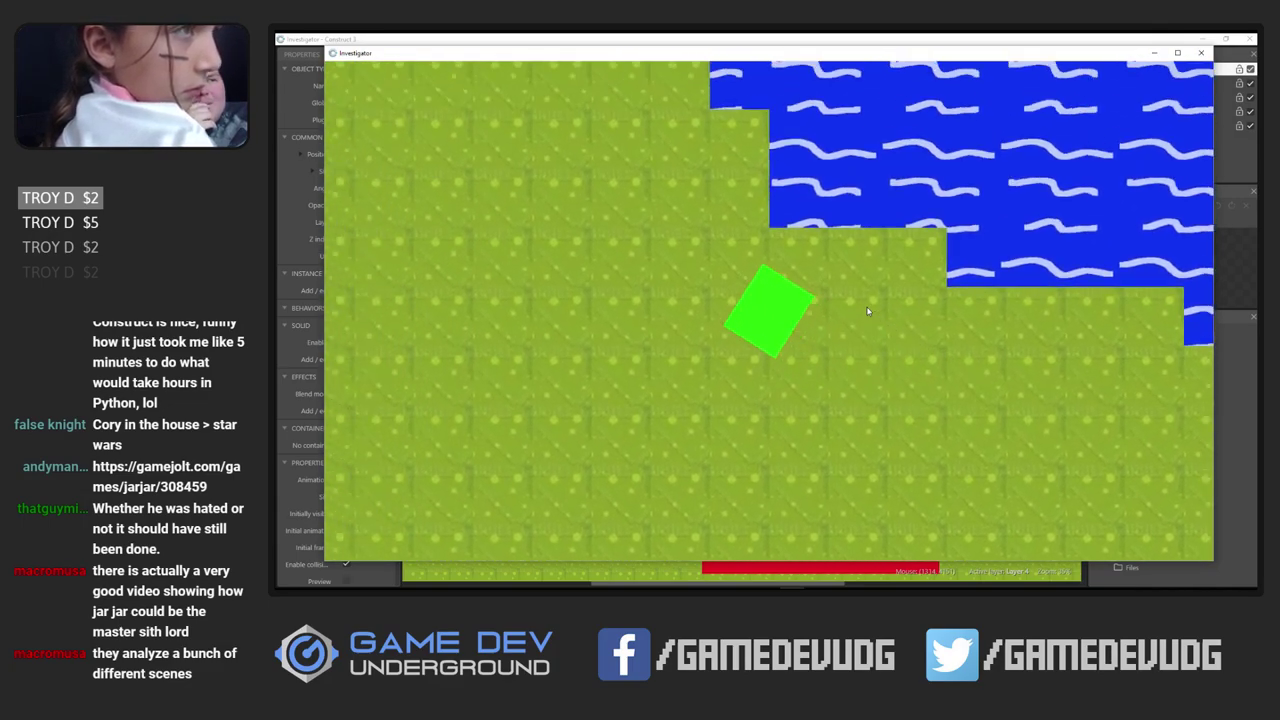
Move the player back up the water's left side and check the barriers around its upper-left steps
key("Up")
key("Right")
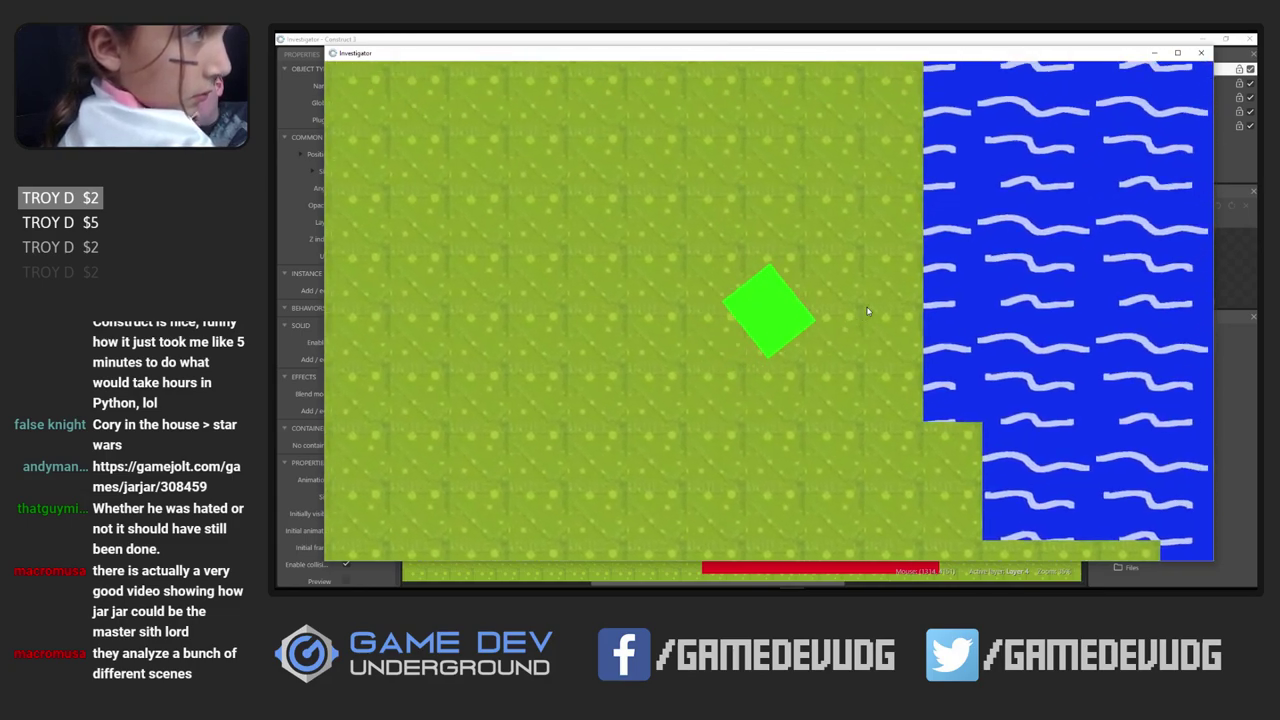
key("Up")
key("Left")
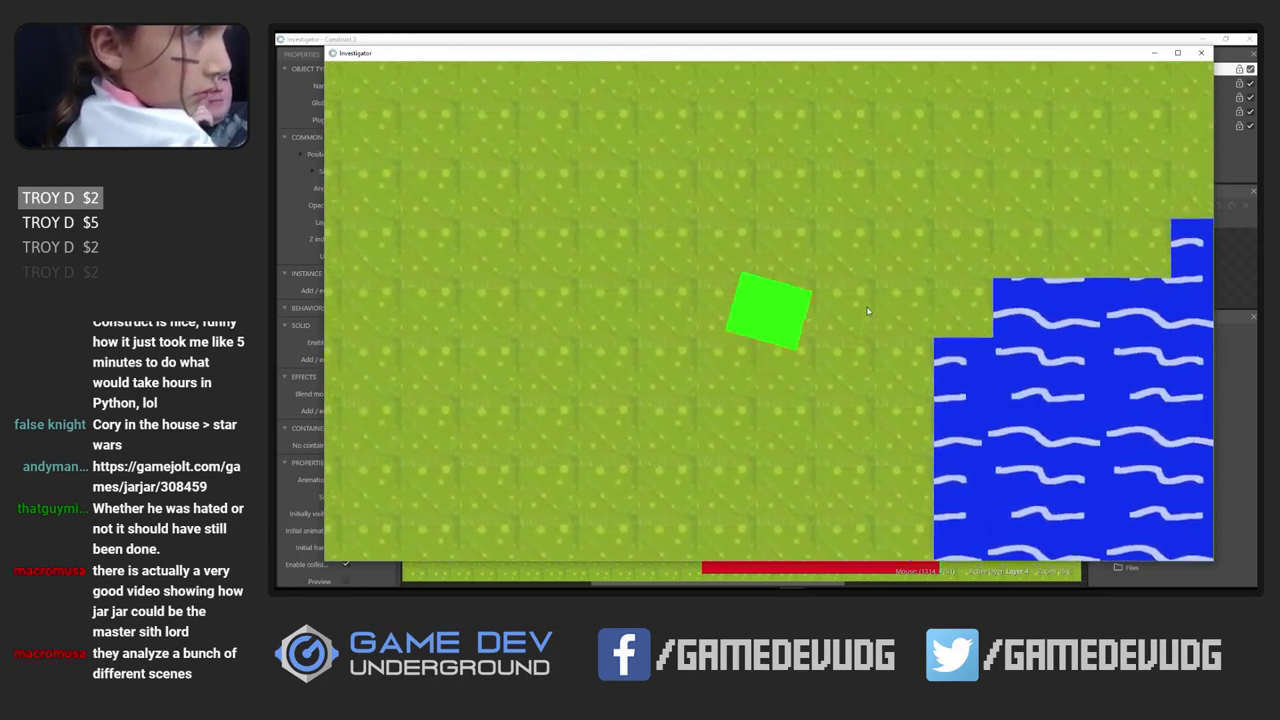
key("Up")
key("Left")
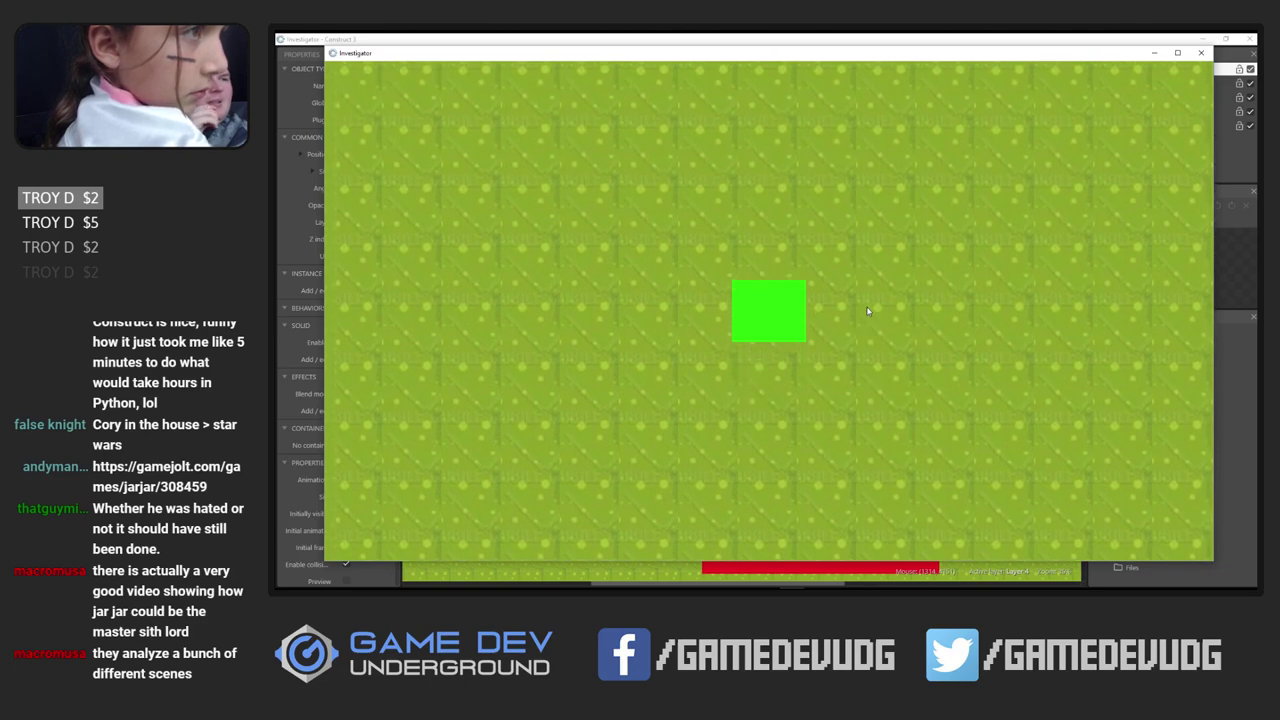
key("Down")
key("Right")
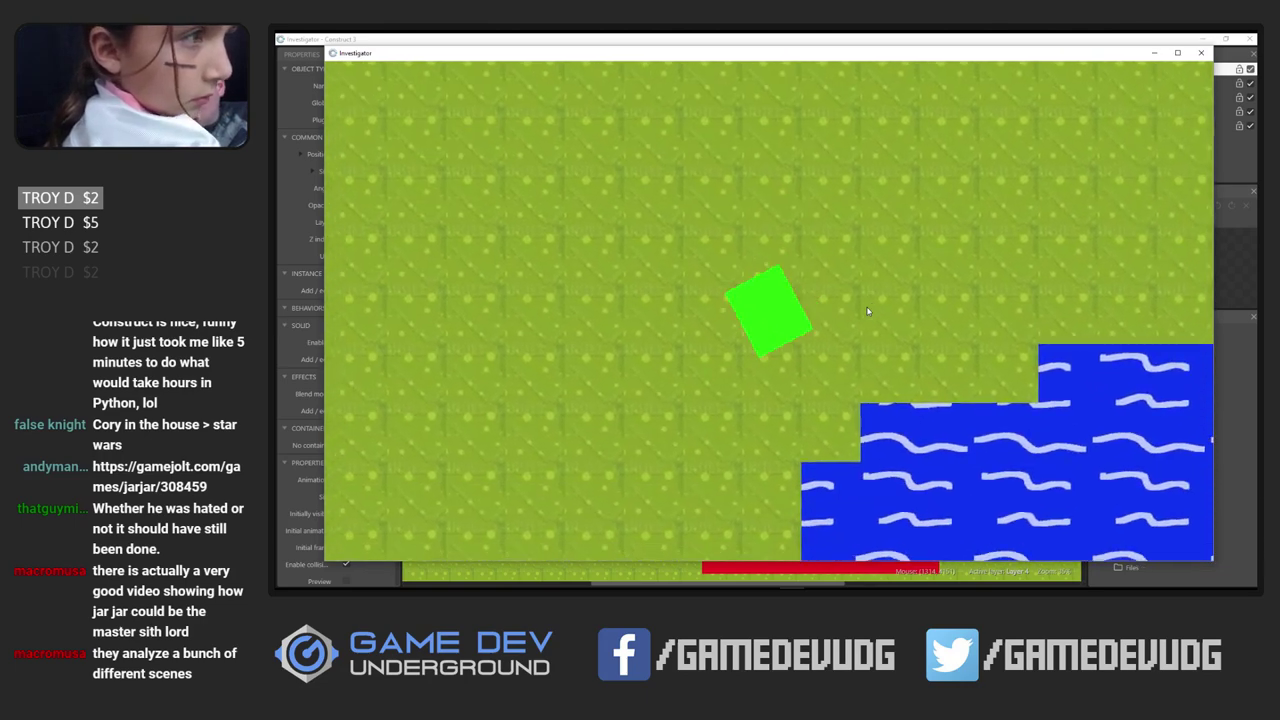
key("Left")
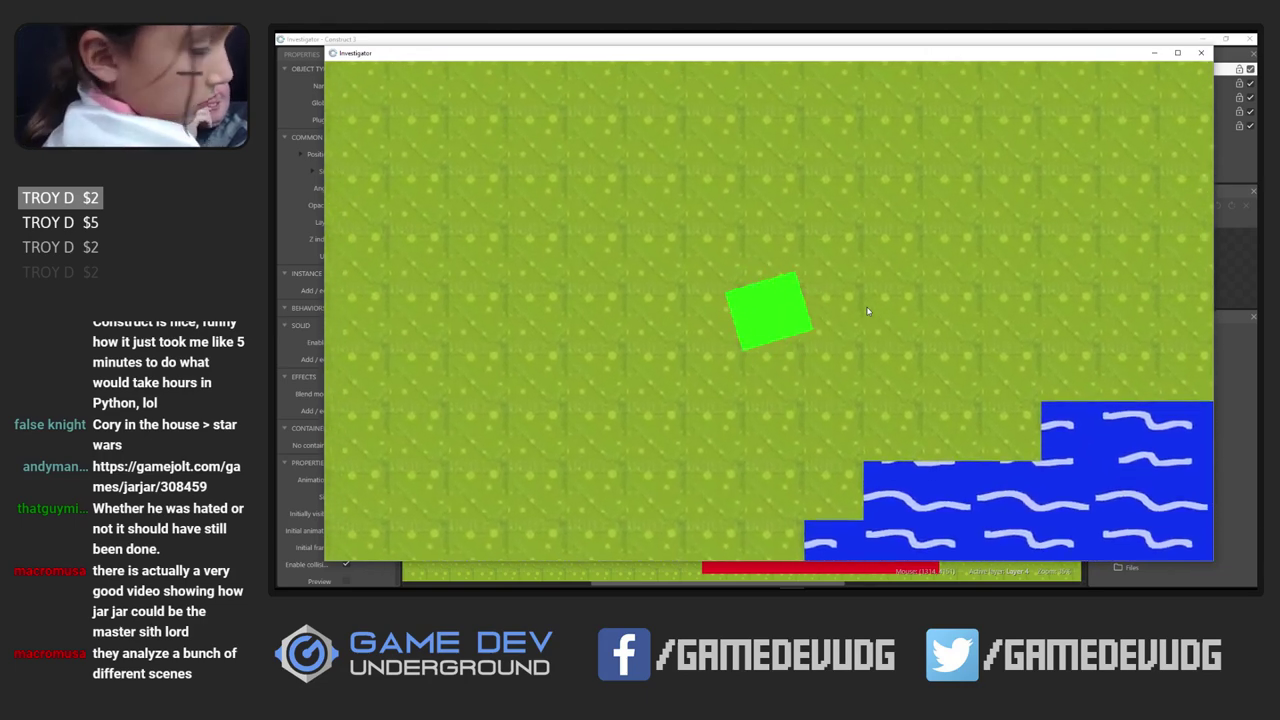
Finish the player test beside the upper-left steps and return to the layout editor to view the whole layout
key("Down")
key("Left")
key("Down")
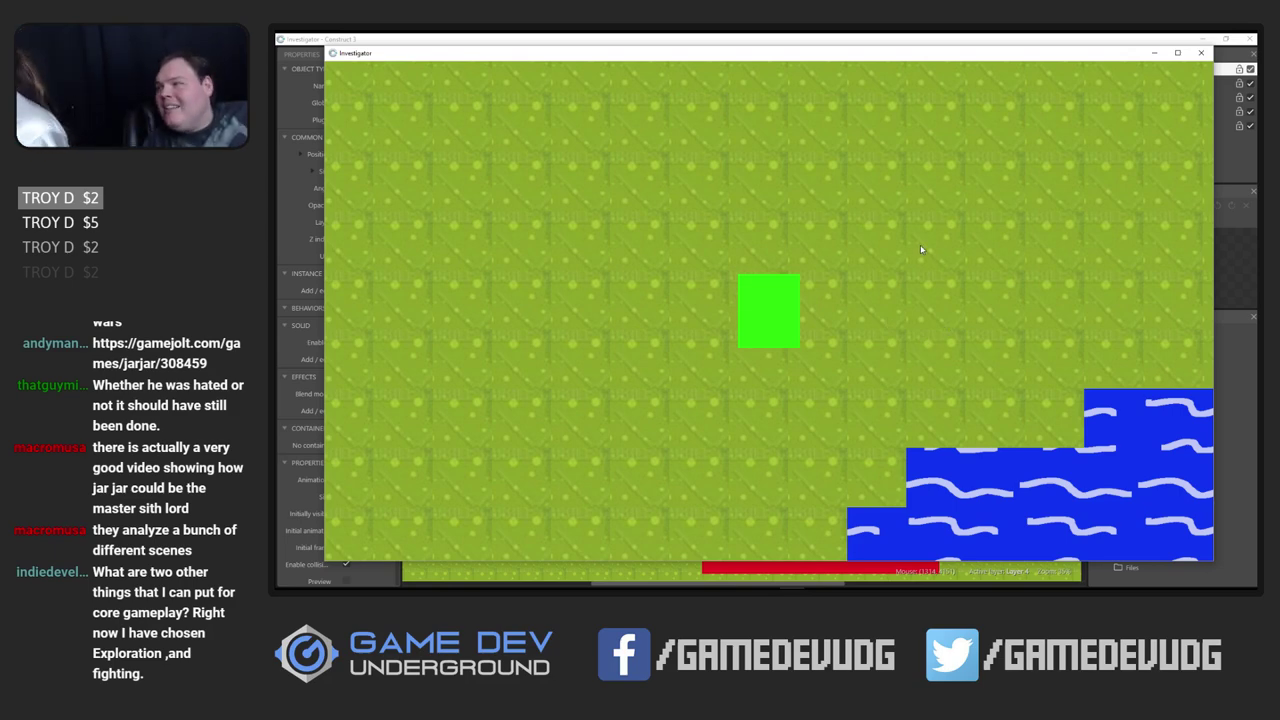
left_click(702, 38)
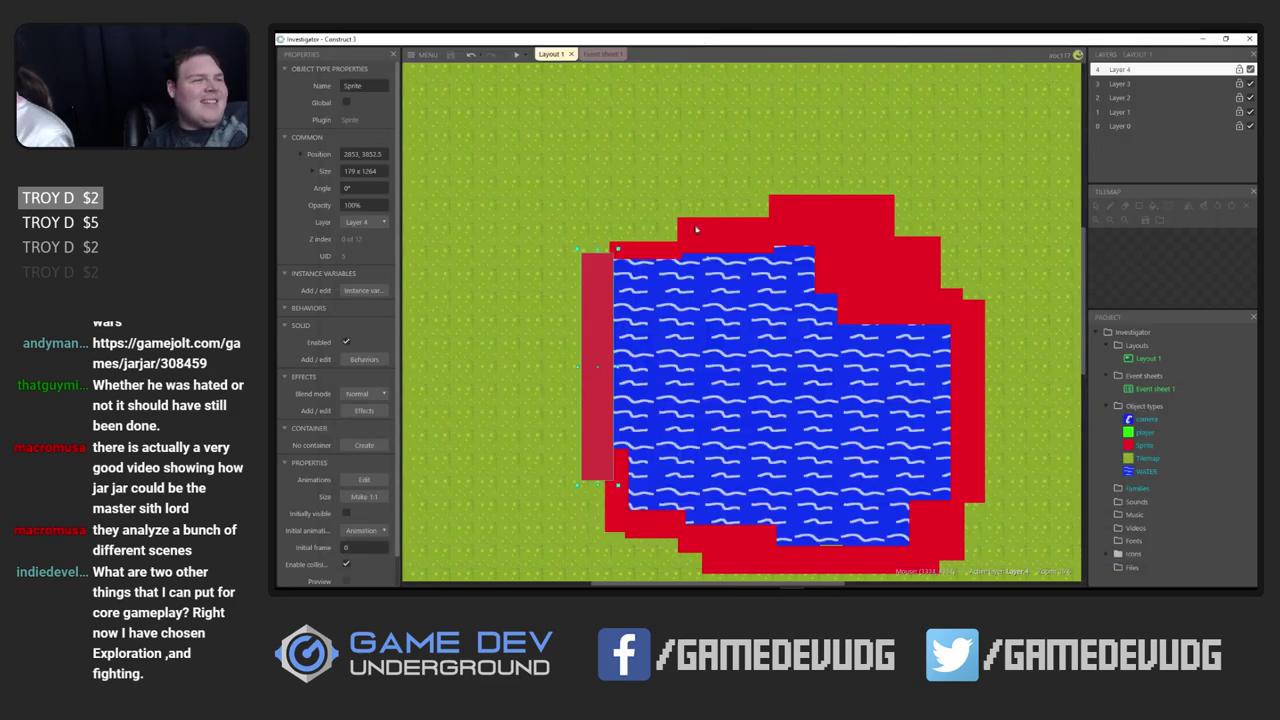
scroll(710, 206, "down", 5, "ctrl")
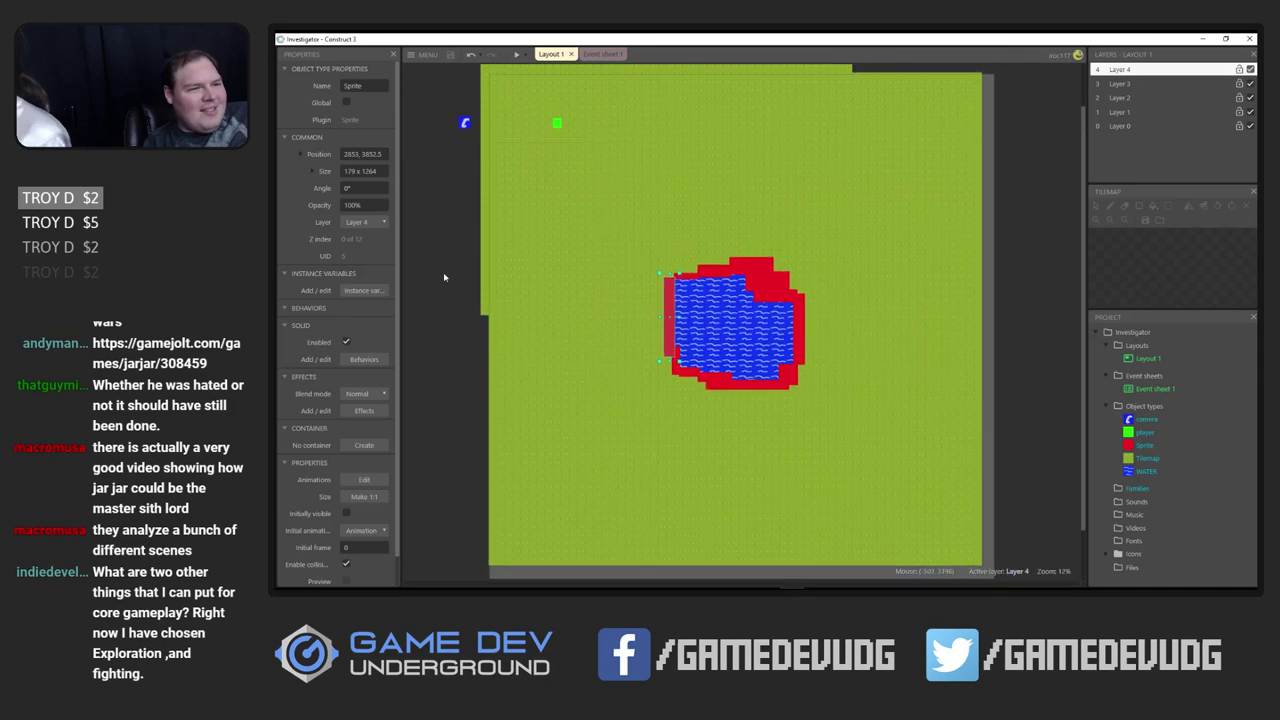
Shrink the player sprite slightly, to about 118 × 130 px, keeping it near the grass's upper-left area
left_click(443, 272)
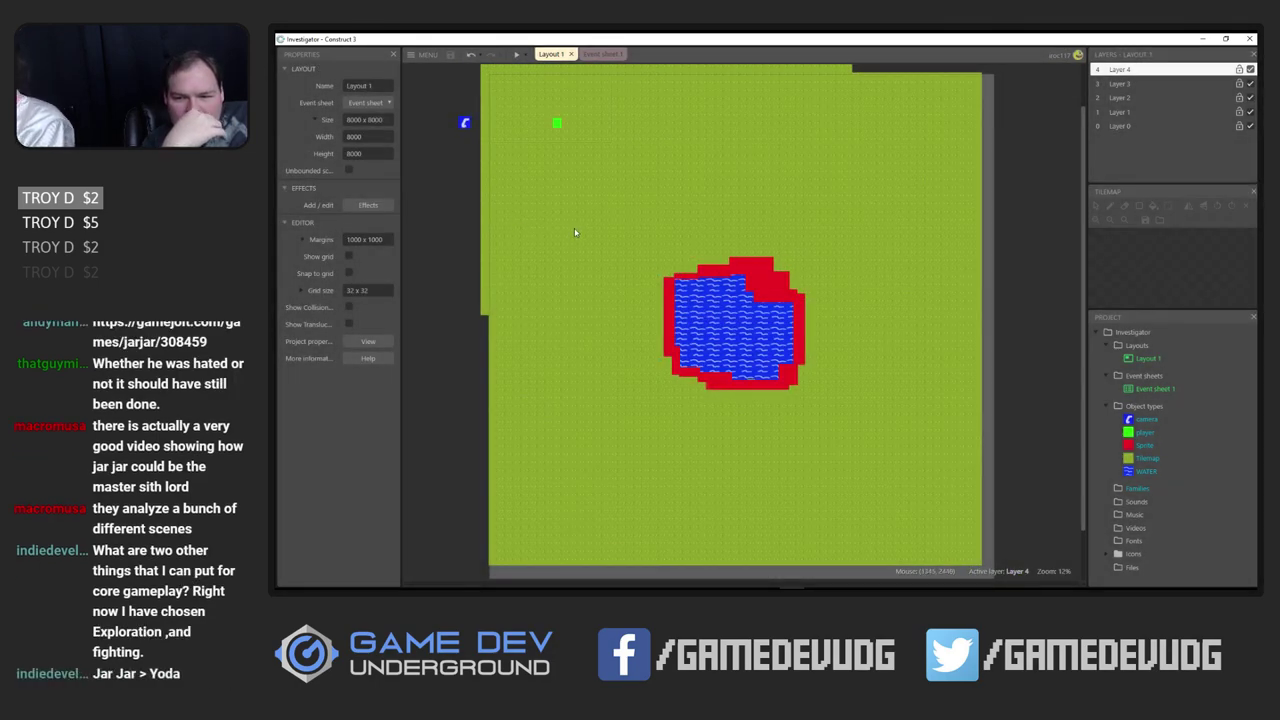
left_click(557, 123)
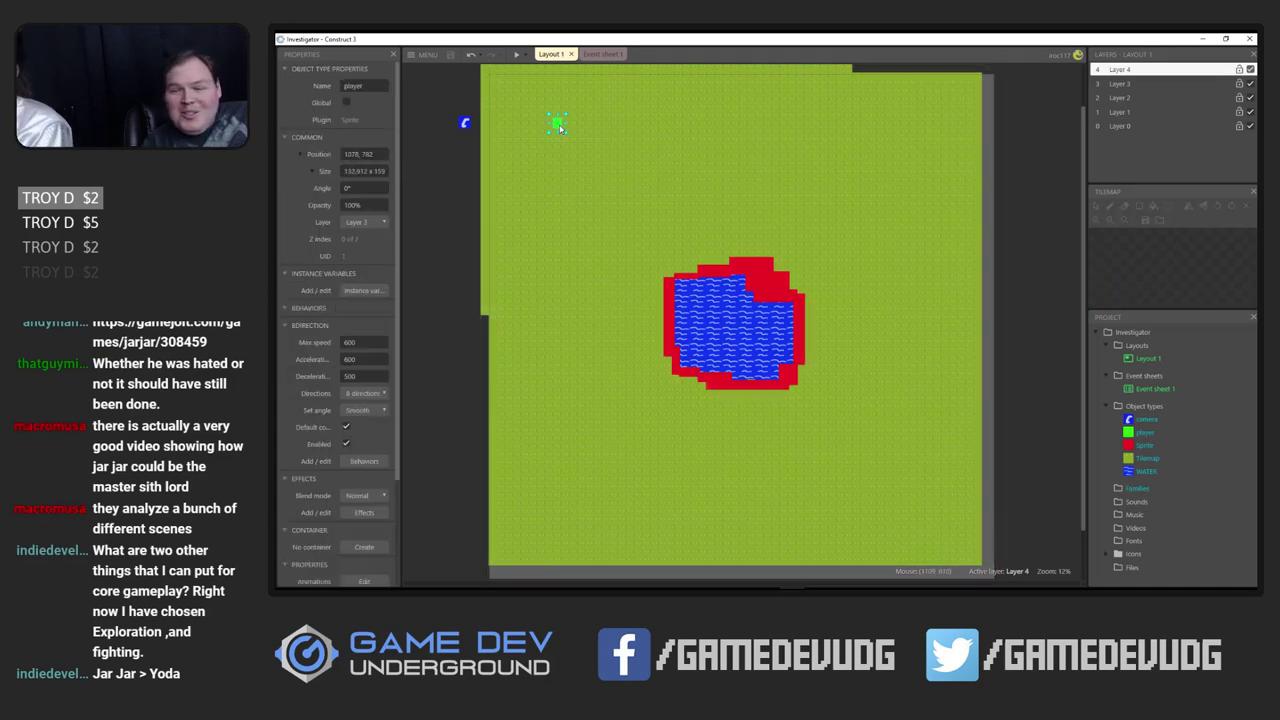
scroll(578, 195, "up", 4, "ctrl")
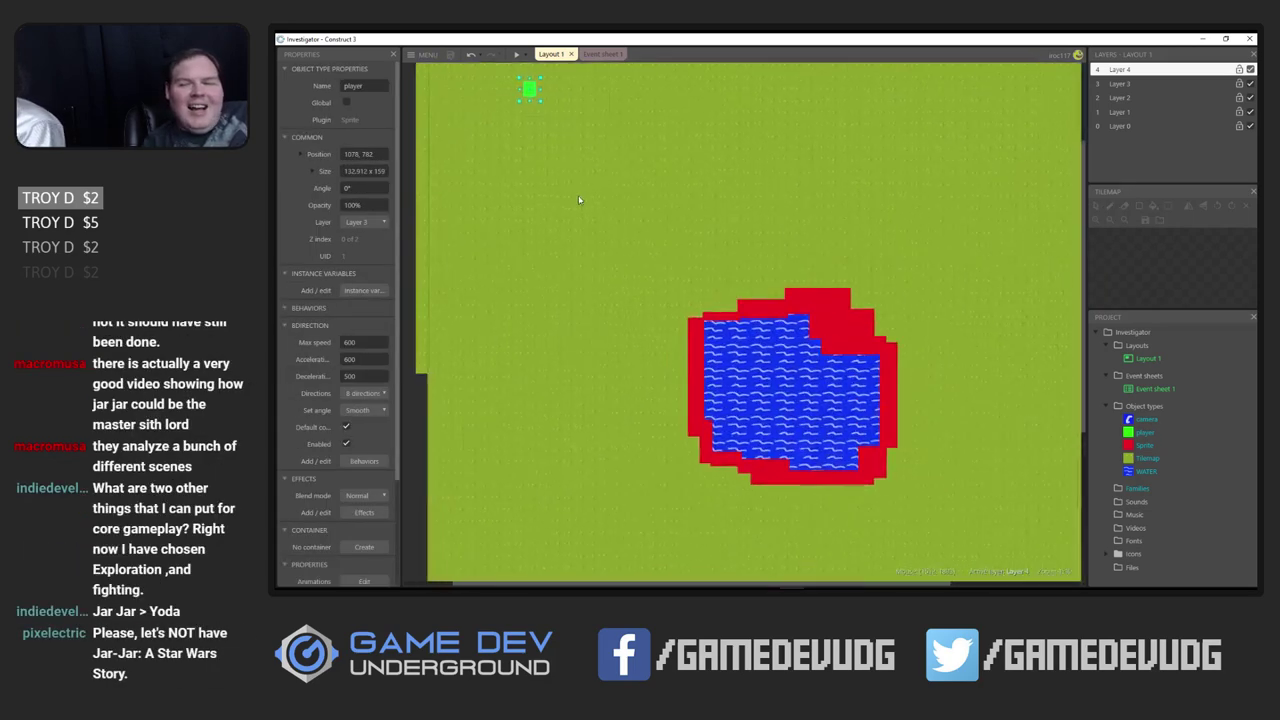
scroll(632, 236, "down", 3, "ctrl")
scroll(715, 265, "up", 1, "ctrl")
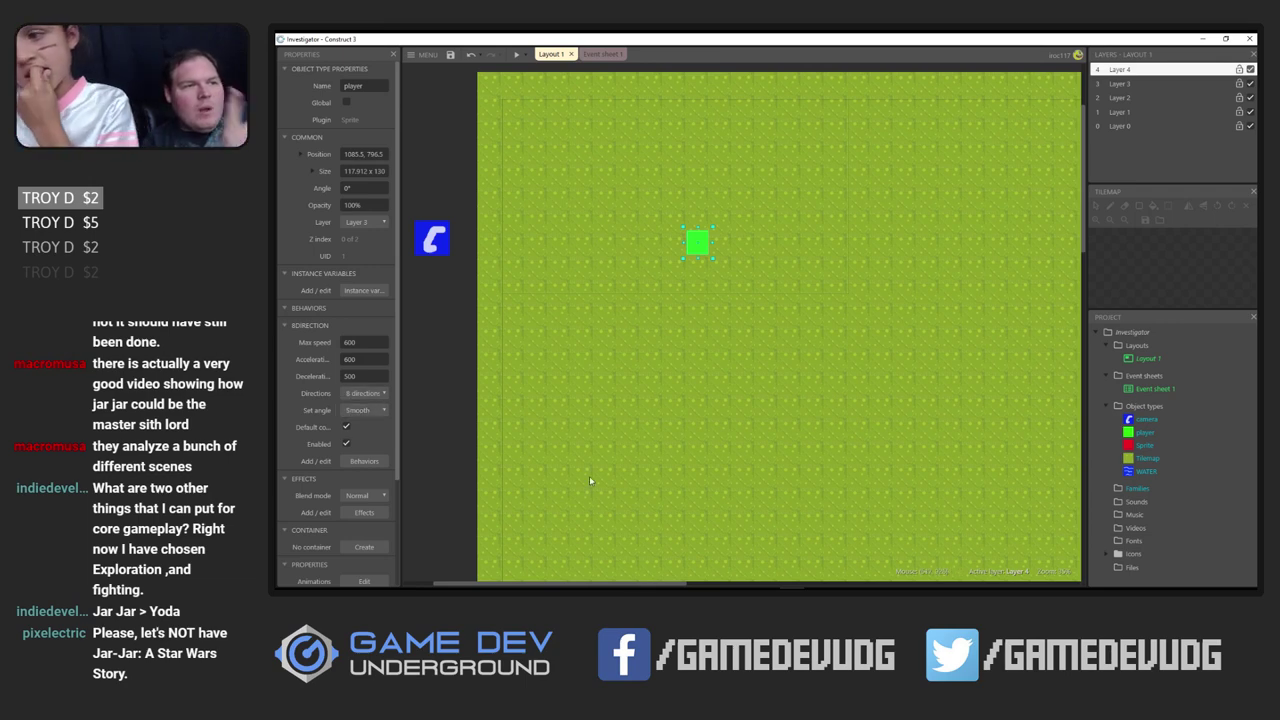
Switch to the running game preview, move the player around the grass to check its stopping behaviour, and close the preview
mouse_move(338, 578)
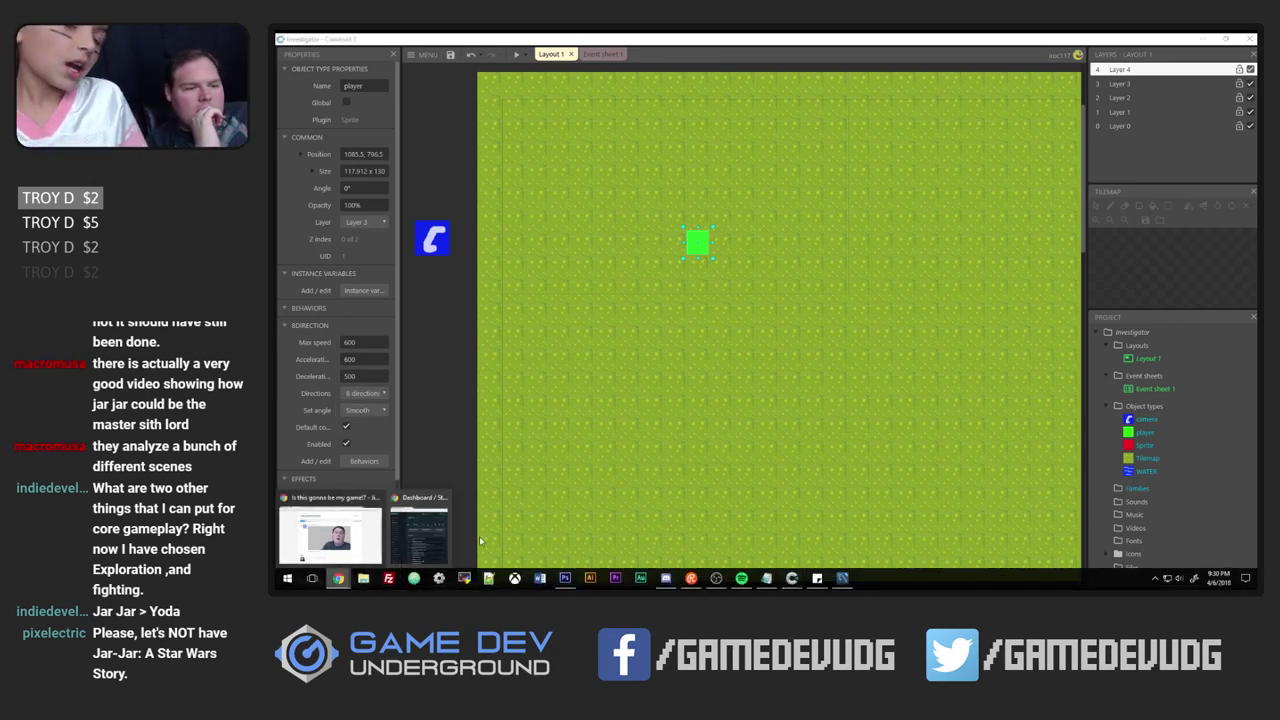
mouse_move(817, 578)
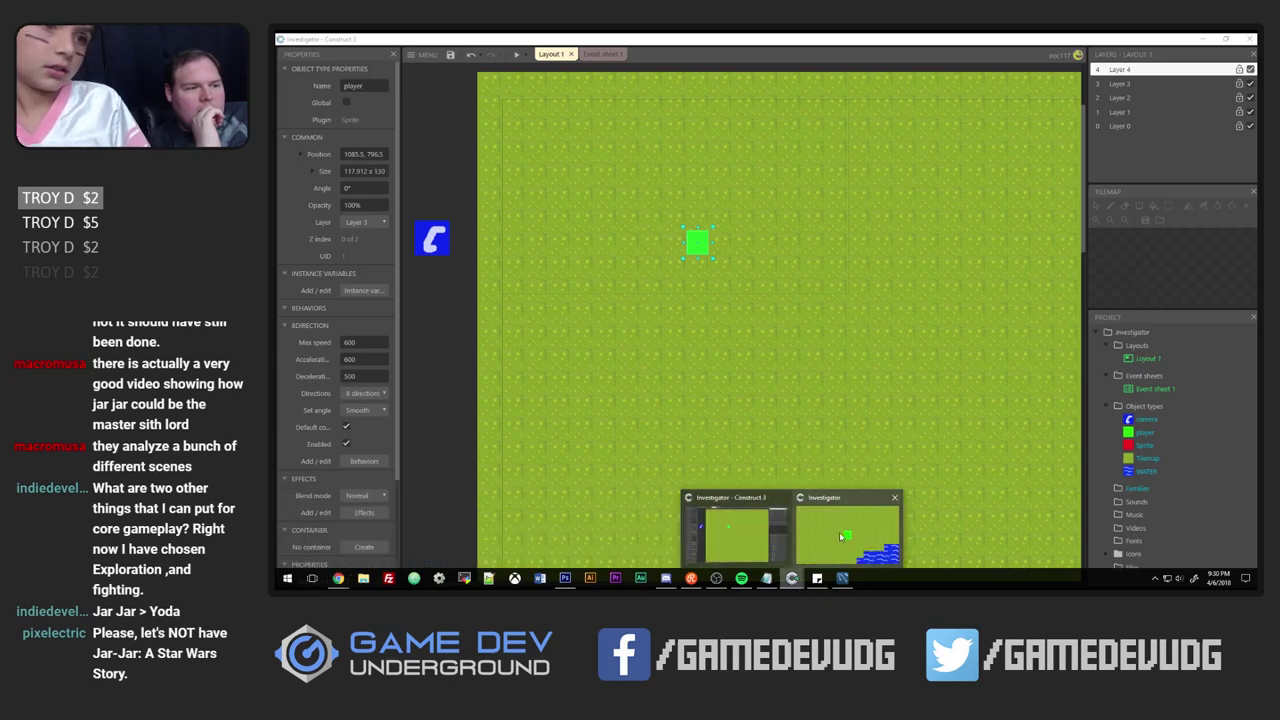
left_click(839, 532)
key("Up")
key("Left")
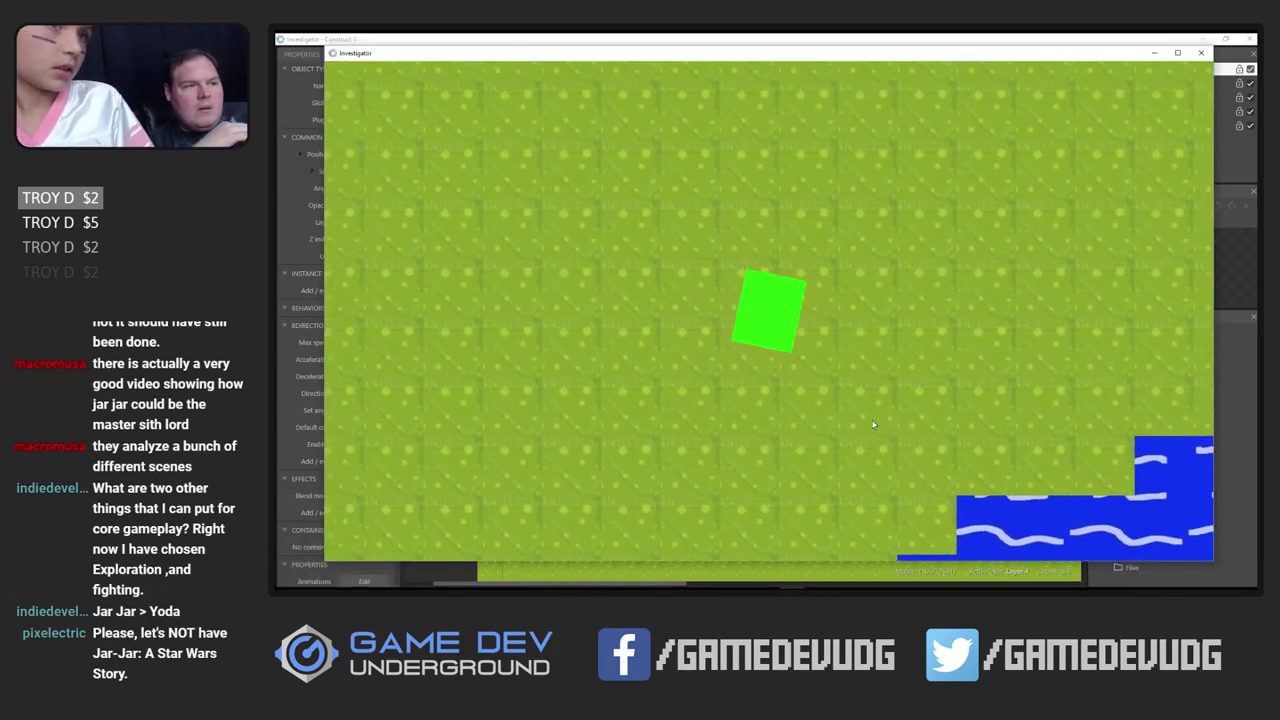
key("Up")
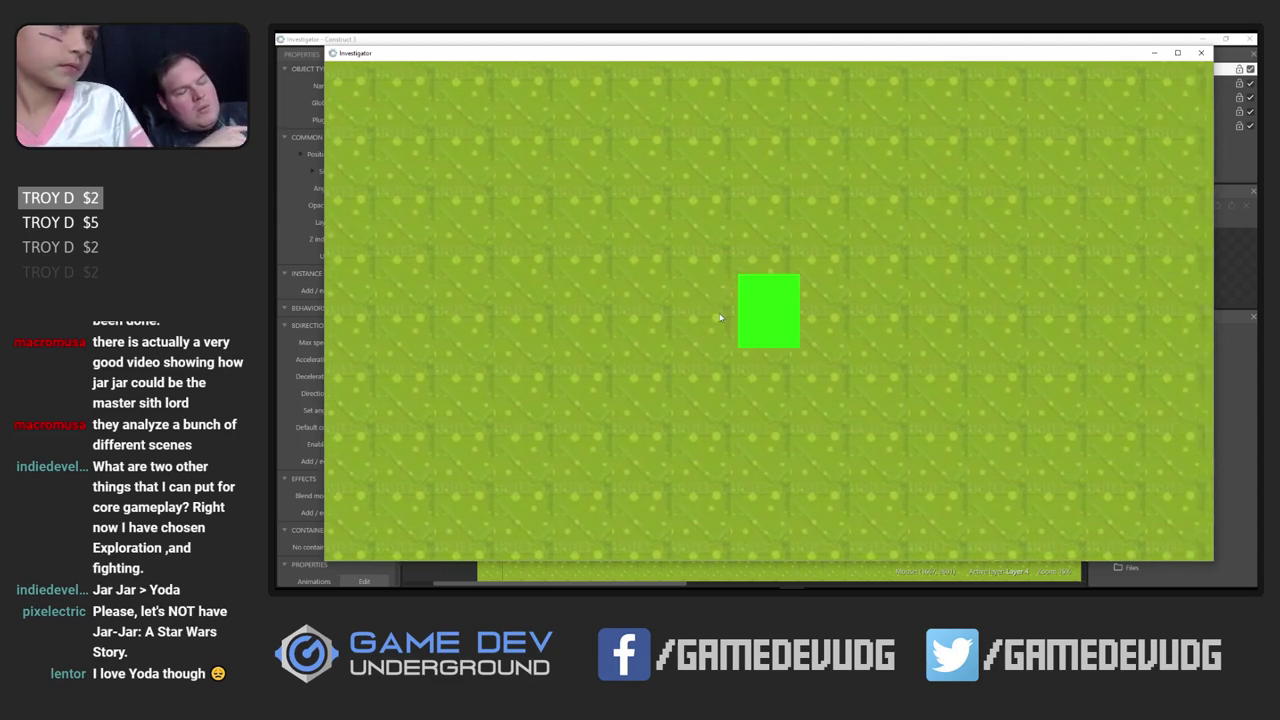
key("Right")
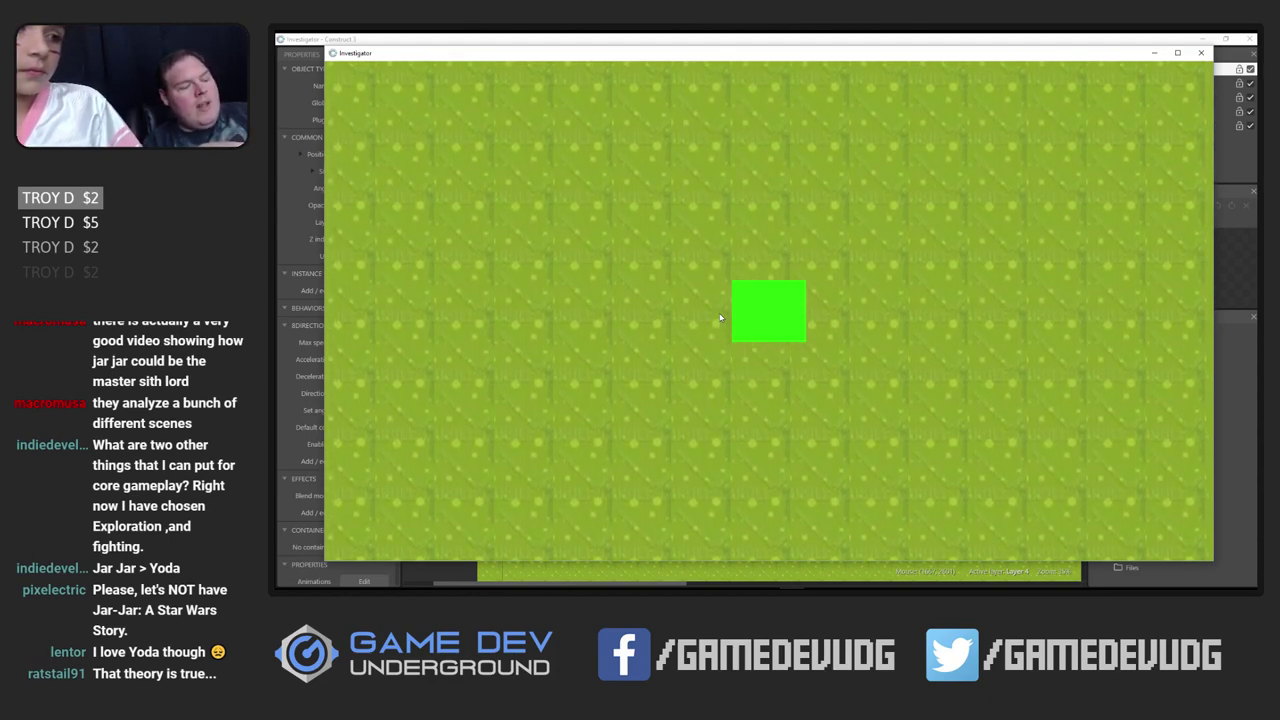
key("Up")
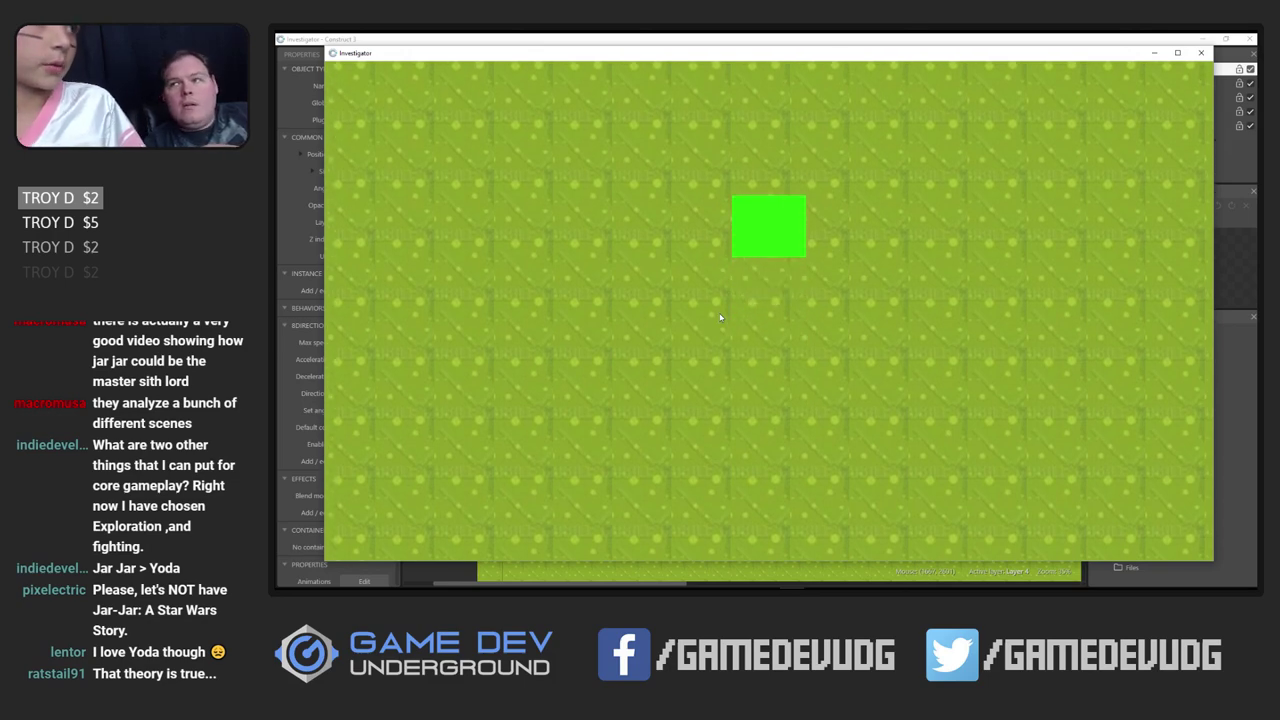
key("alt+F4")
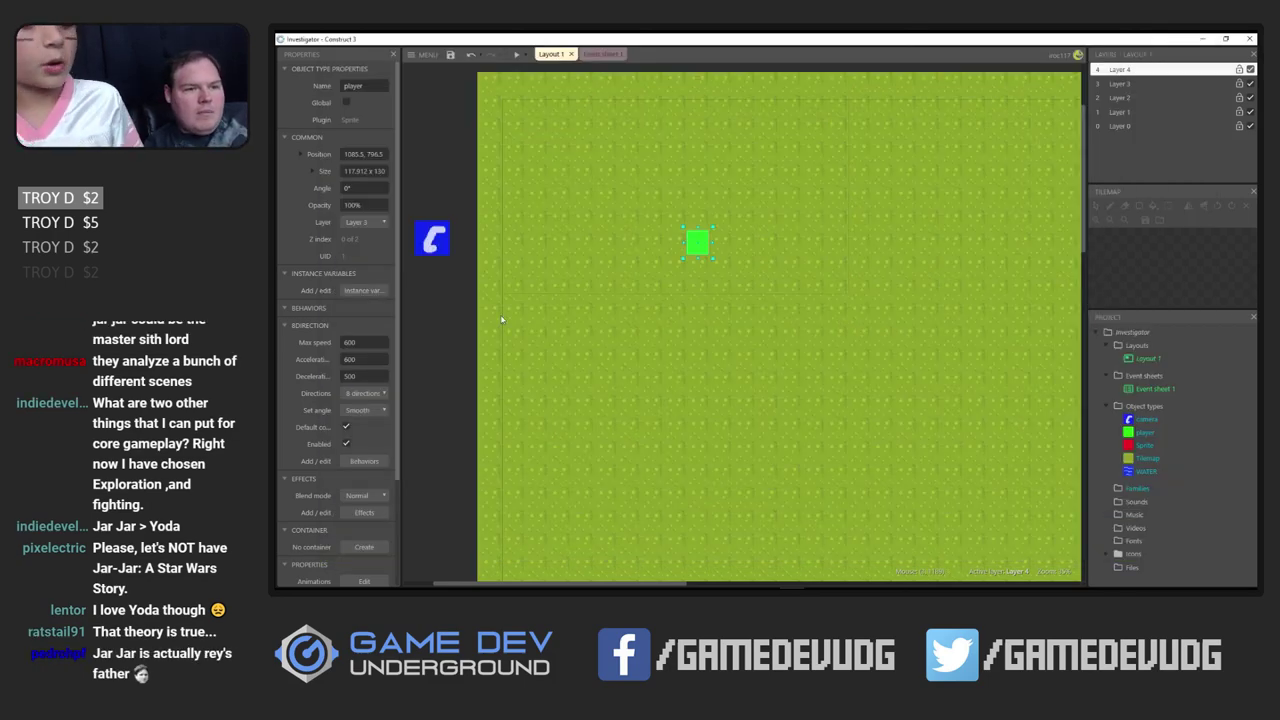
Set the player's 8Direction acceleration and deceleration to 1200 and its Set angle option to 45° intervals
left_click(376, 377)
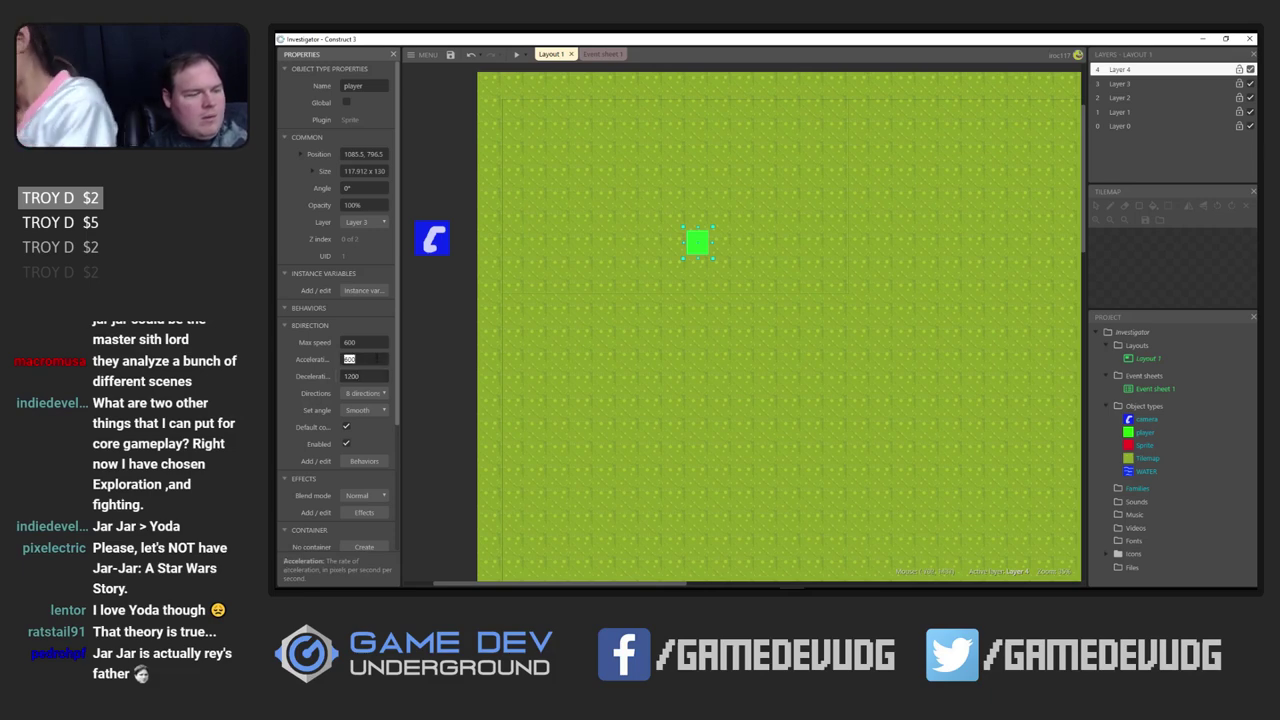
type("1200")
key("Tab")
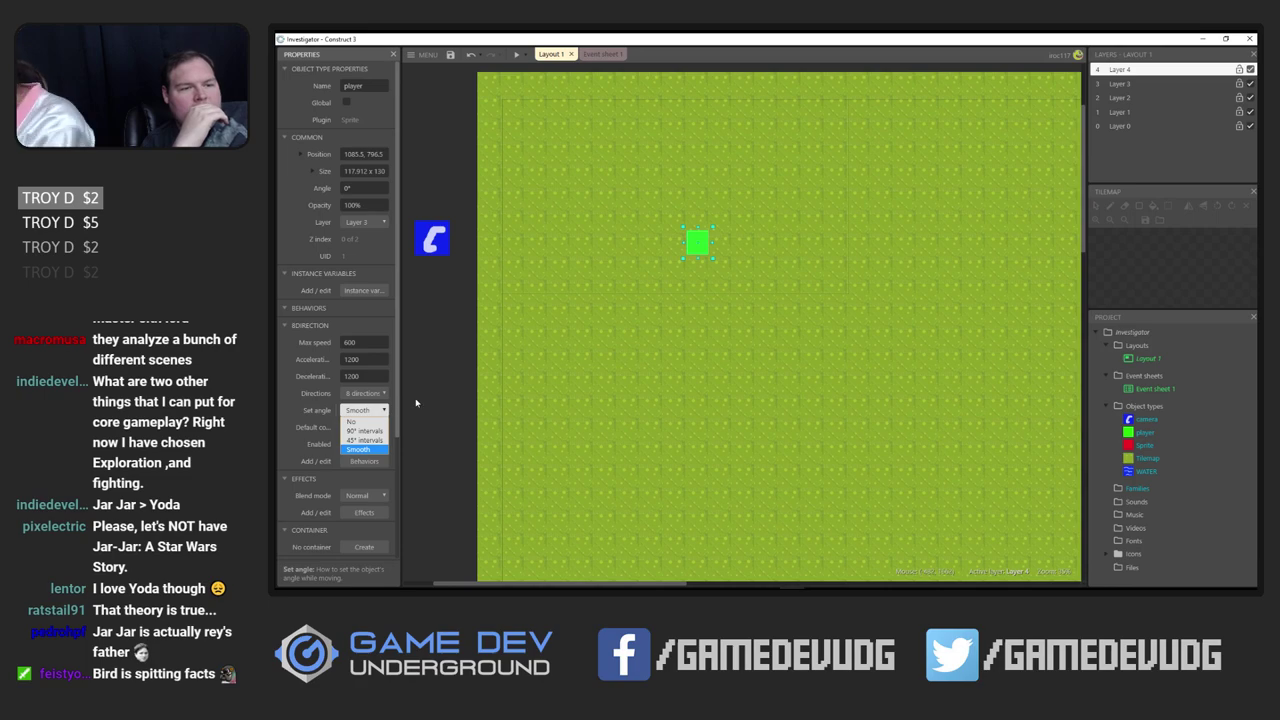
left_click(372, 441)
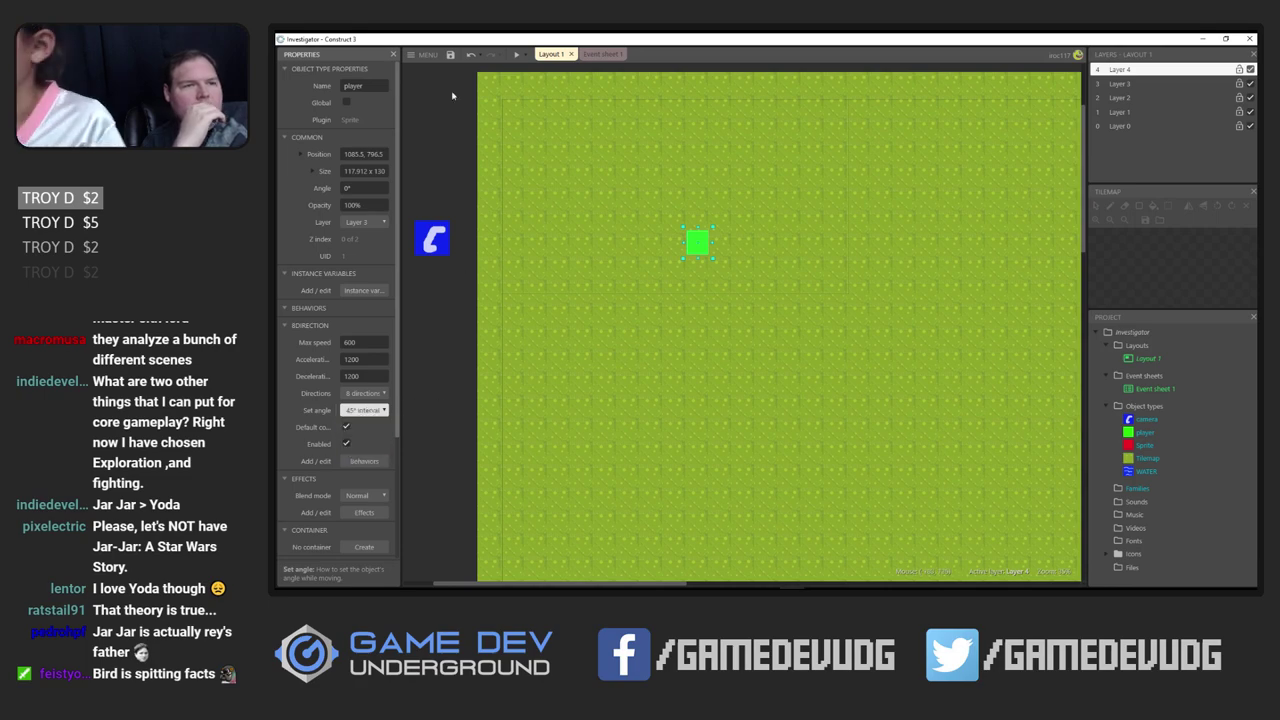
Preview the layout, test the player's movement and turning in all directions on the grass, and return to the editor
left_click(516, 56)
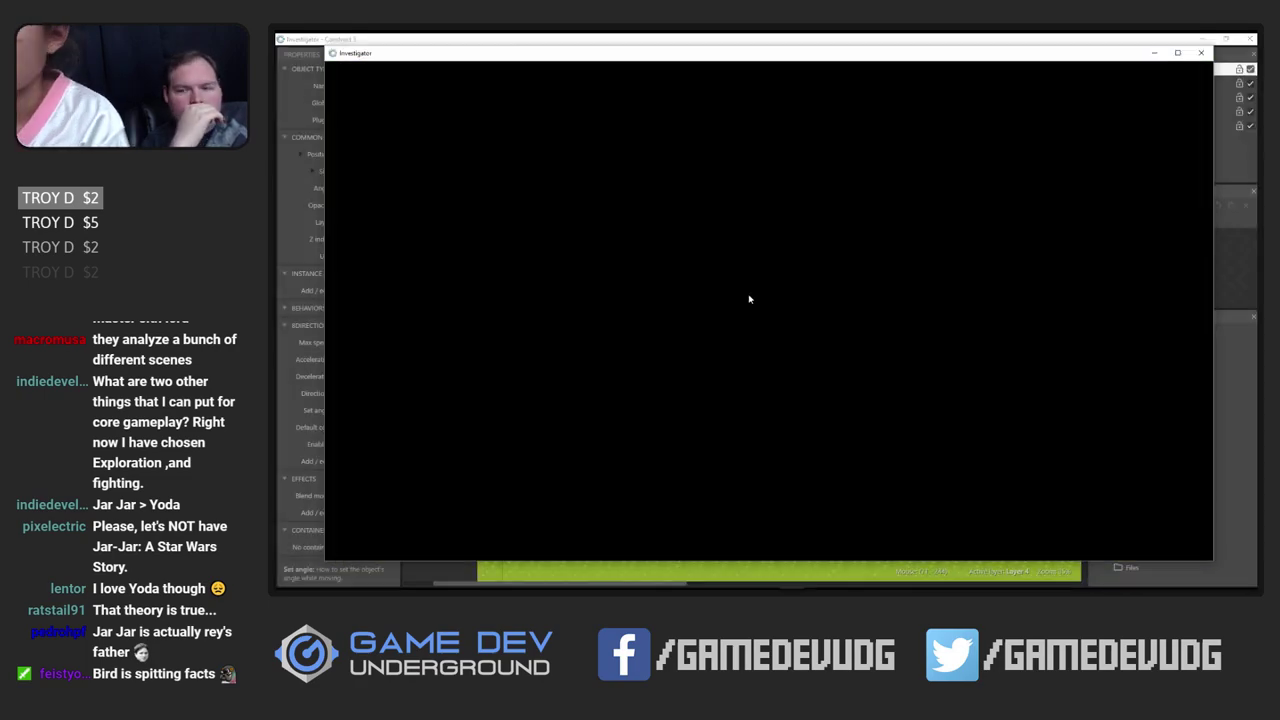
key("Up")
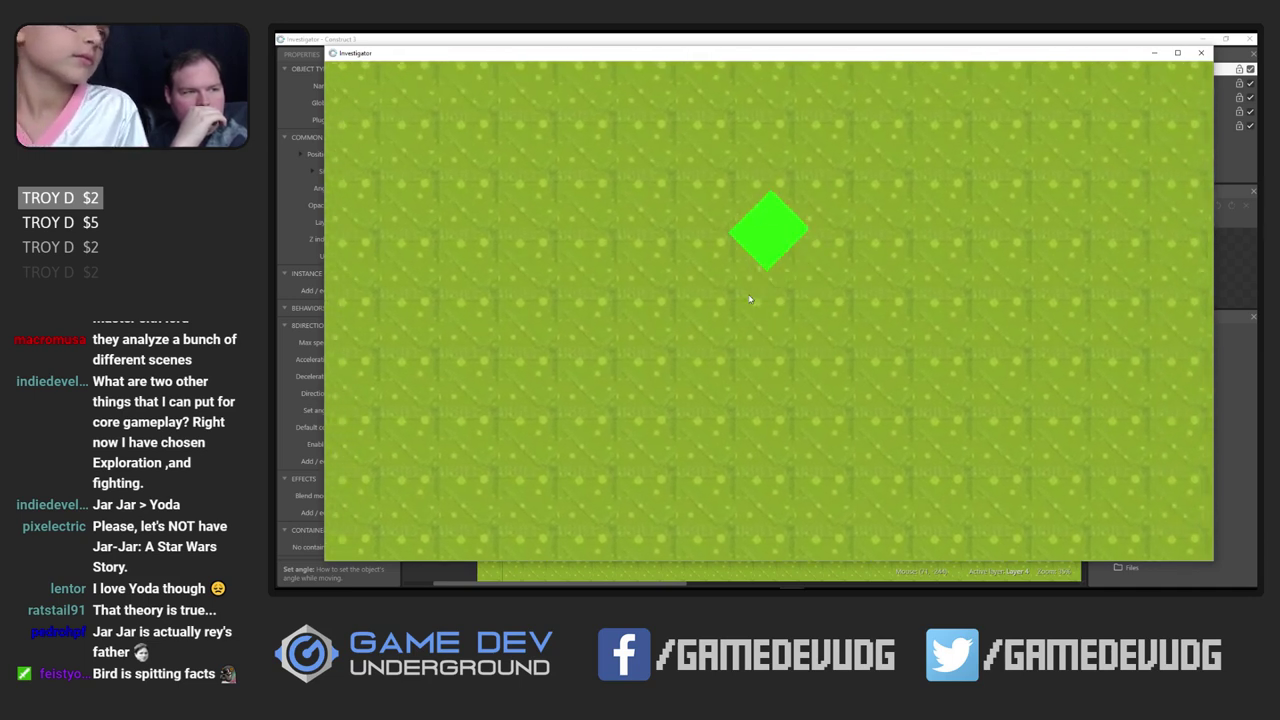
key("Left")
key("Down")
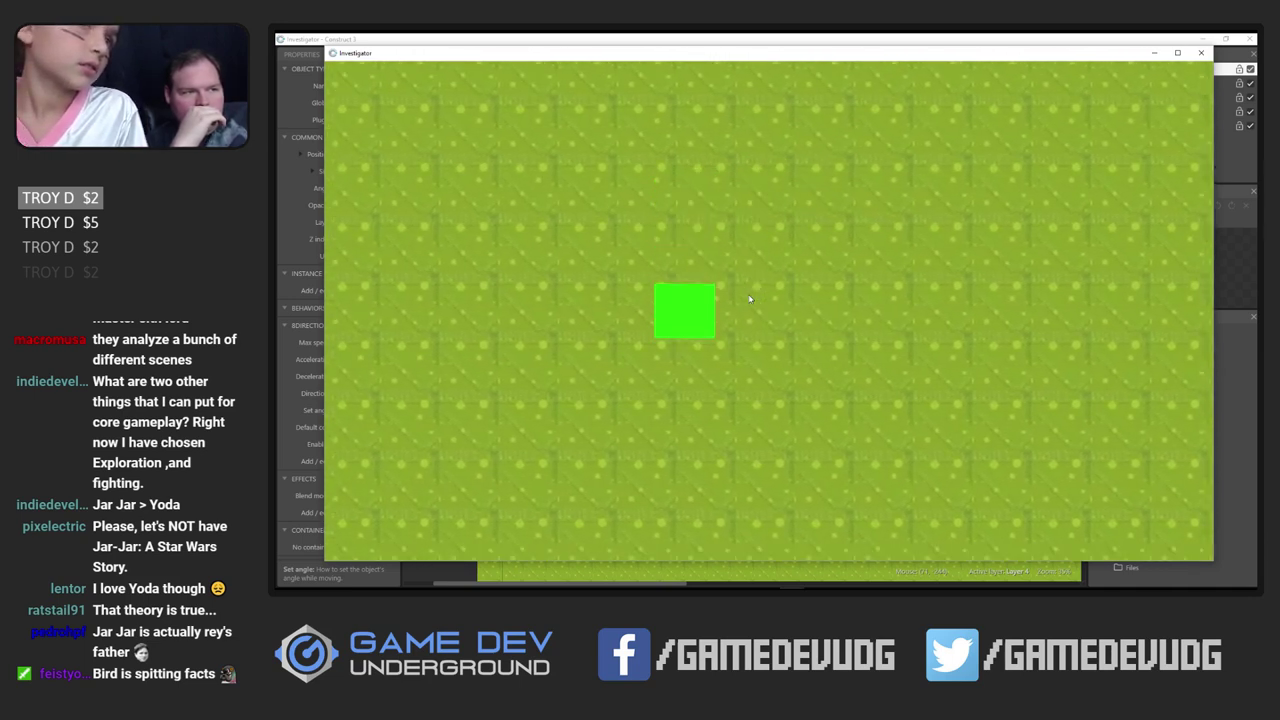
key("Right")
key("Down")
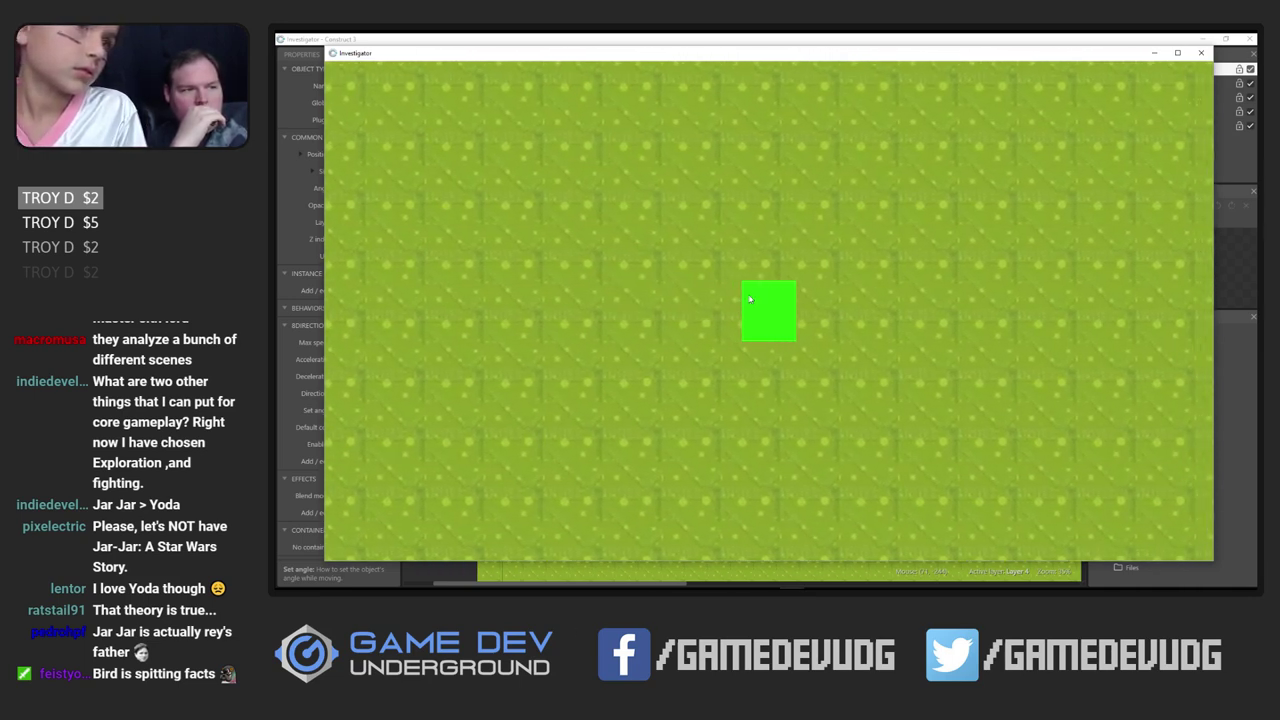
key("Left")
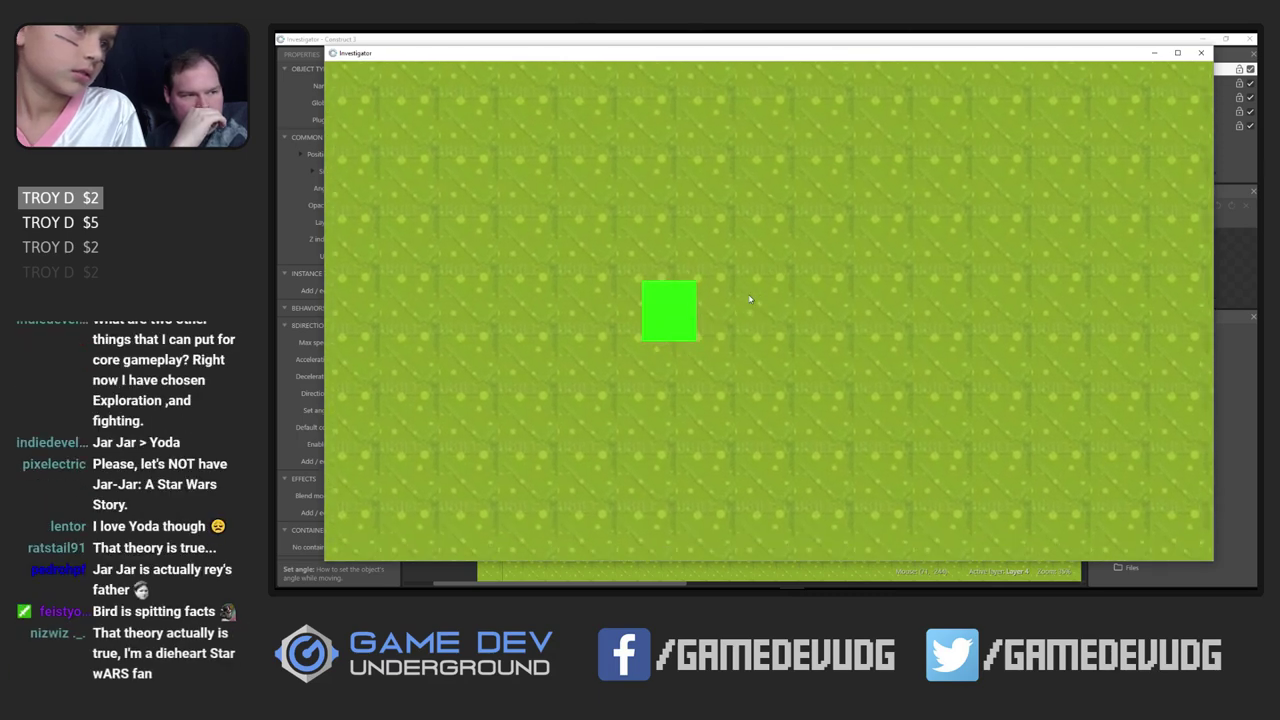
key("Right")
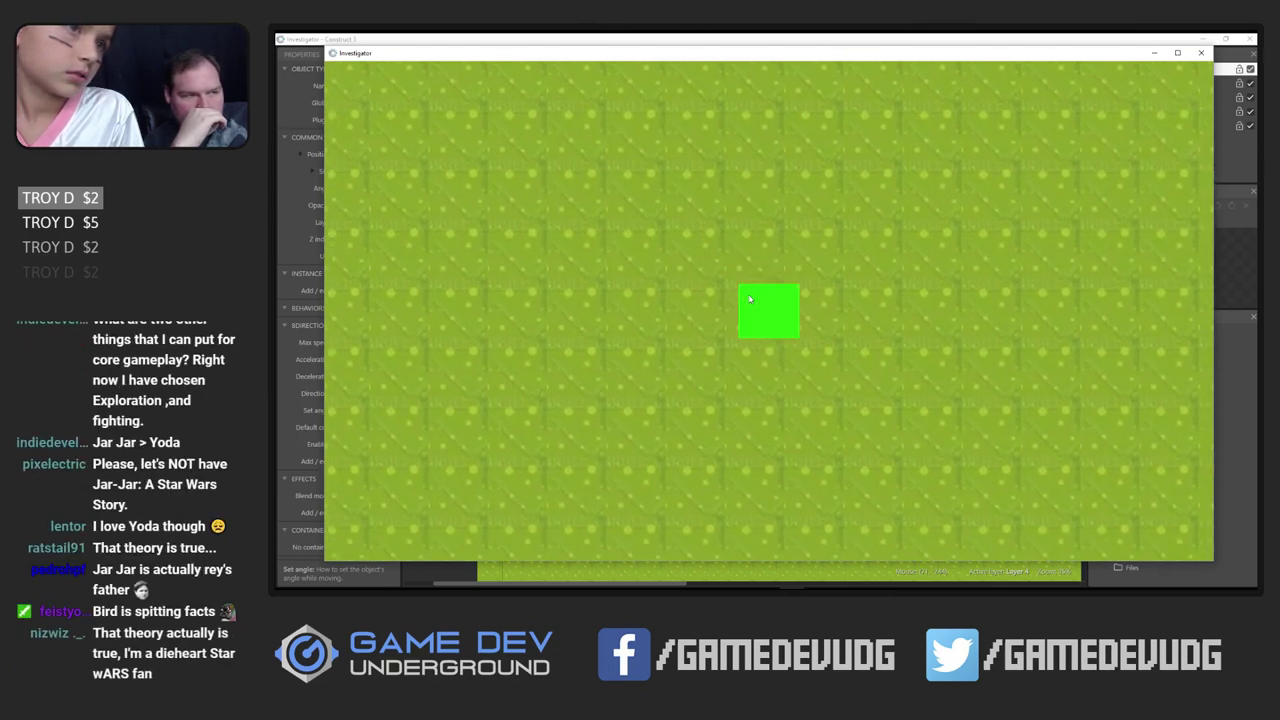
key("Left")
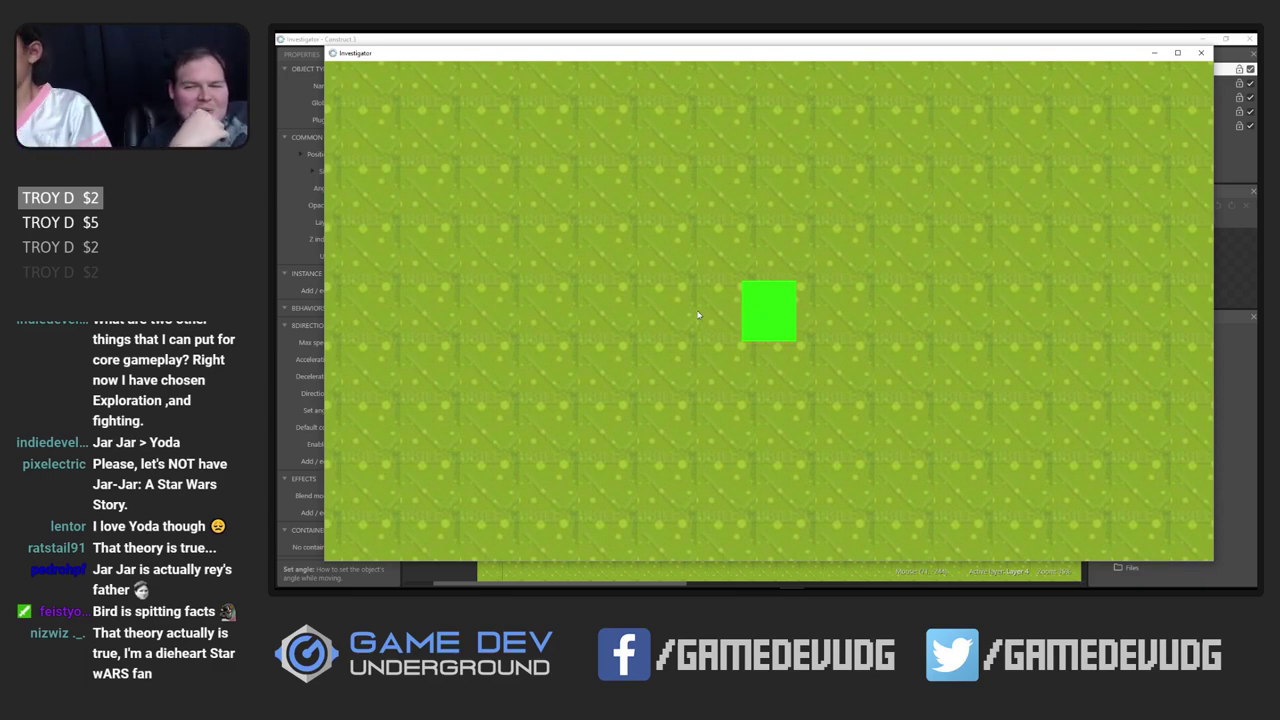
left_click(634, 37)
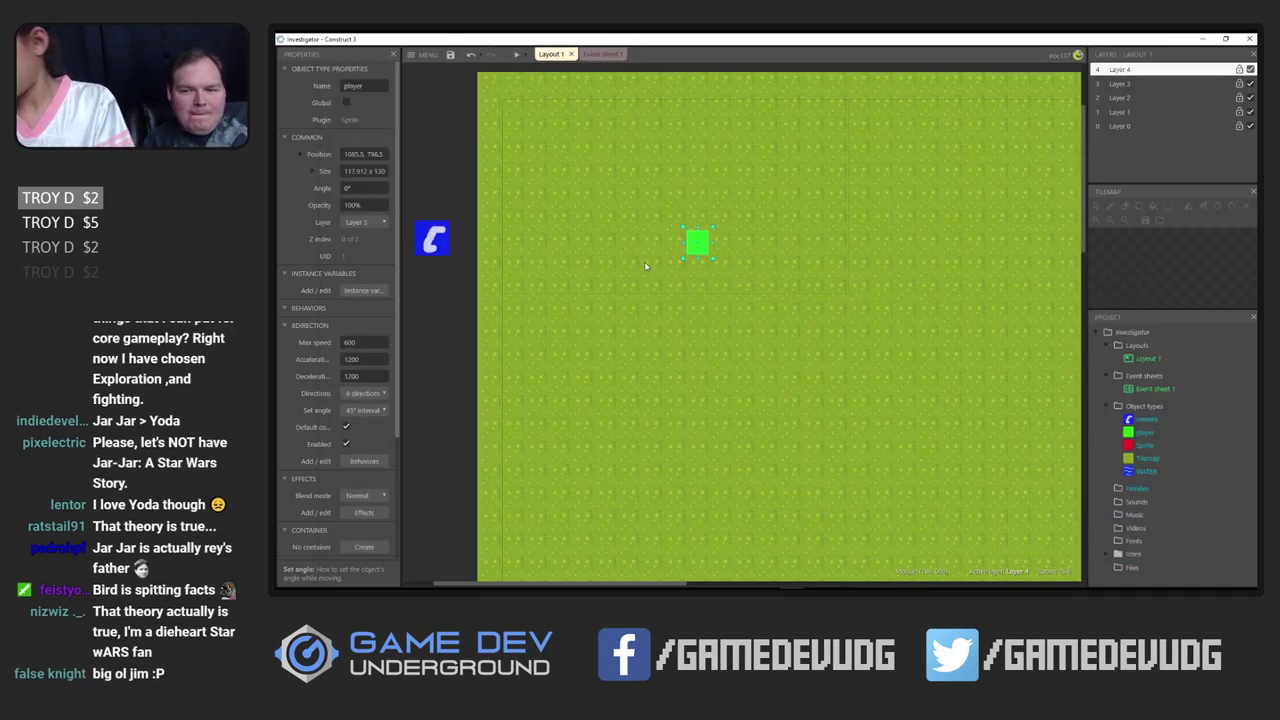
Examine the whole layout, from the player's start to the grass edges and the barriers around the water
scroll(738, 412, "down", 3, "ctrl")
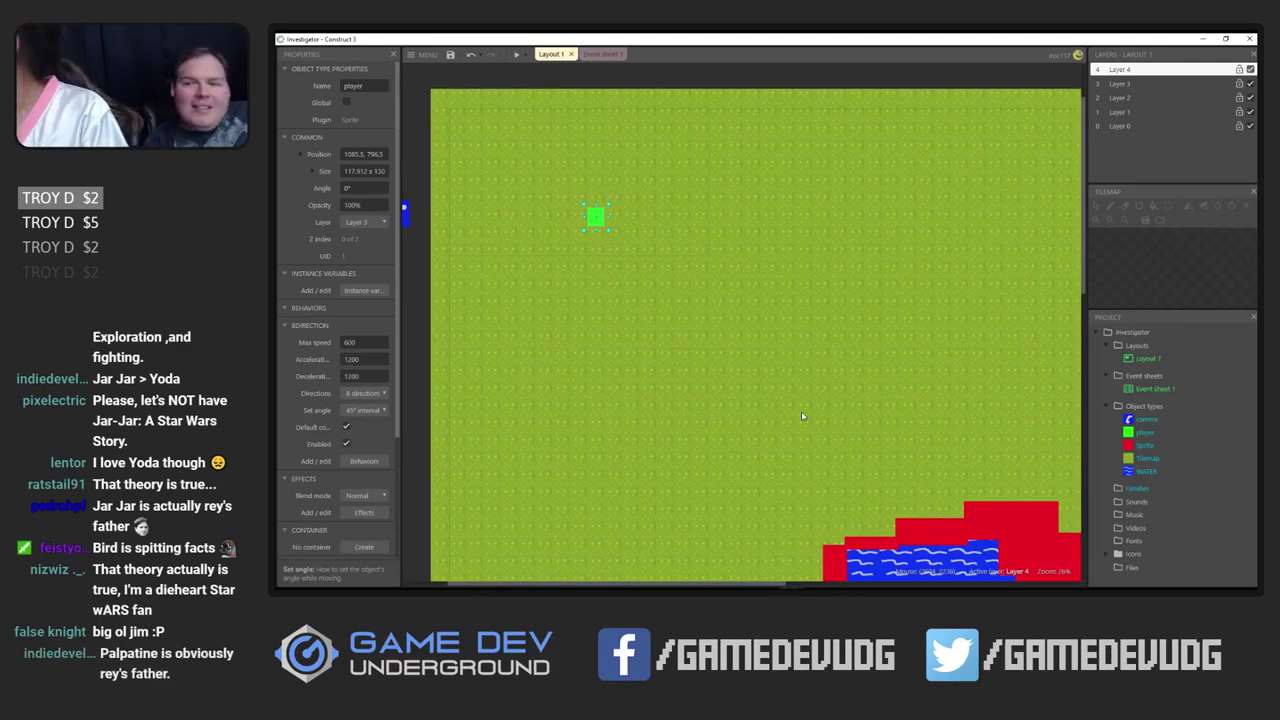
scroll(779, 443, "down", 2, "ctrl")
scroll(768, 444, "up", 1, "ctrl")
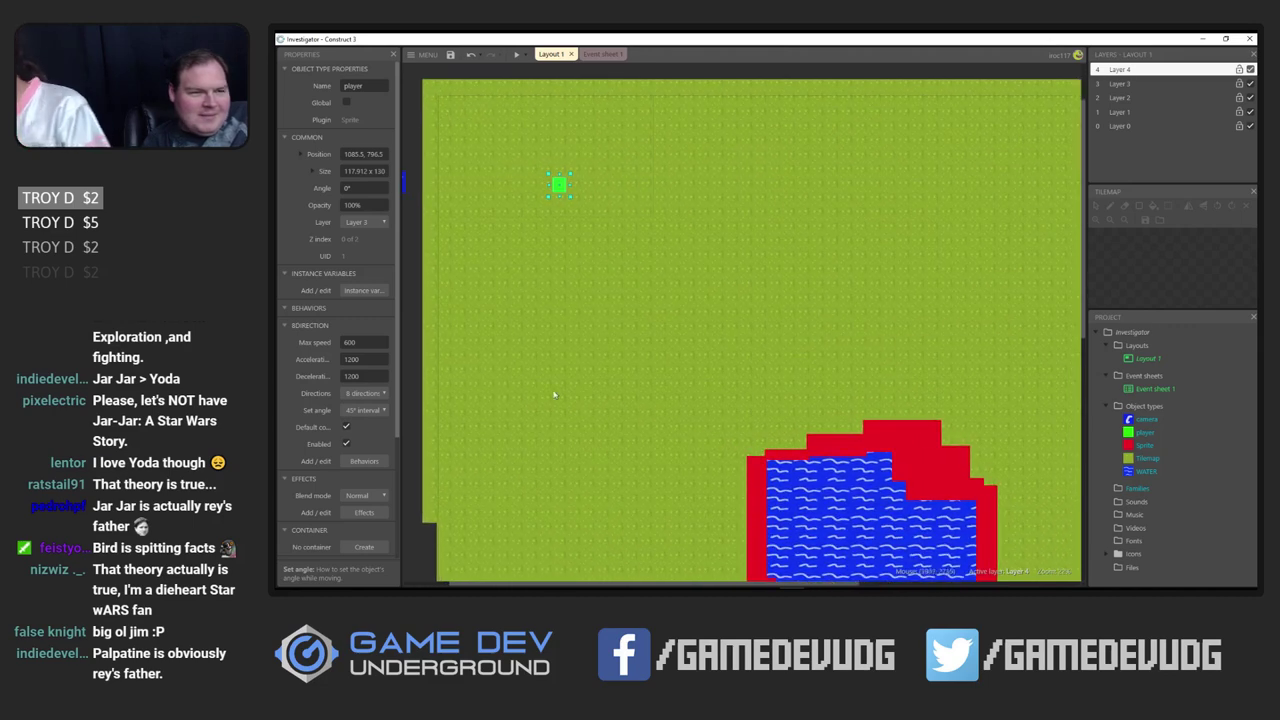
scroll(700, 450, "down", 1, "ctrl")
left_click(628, 459)
scroll(628, 459, "down", 2, "ctrl")
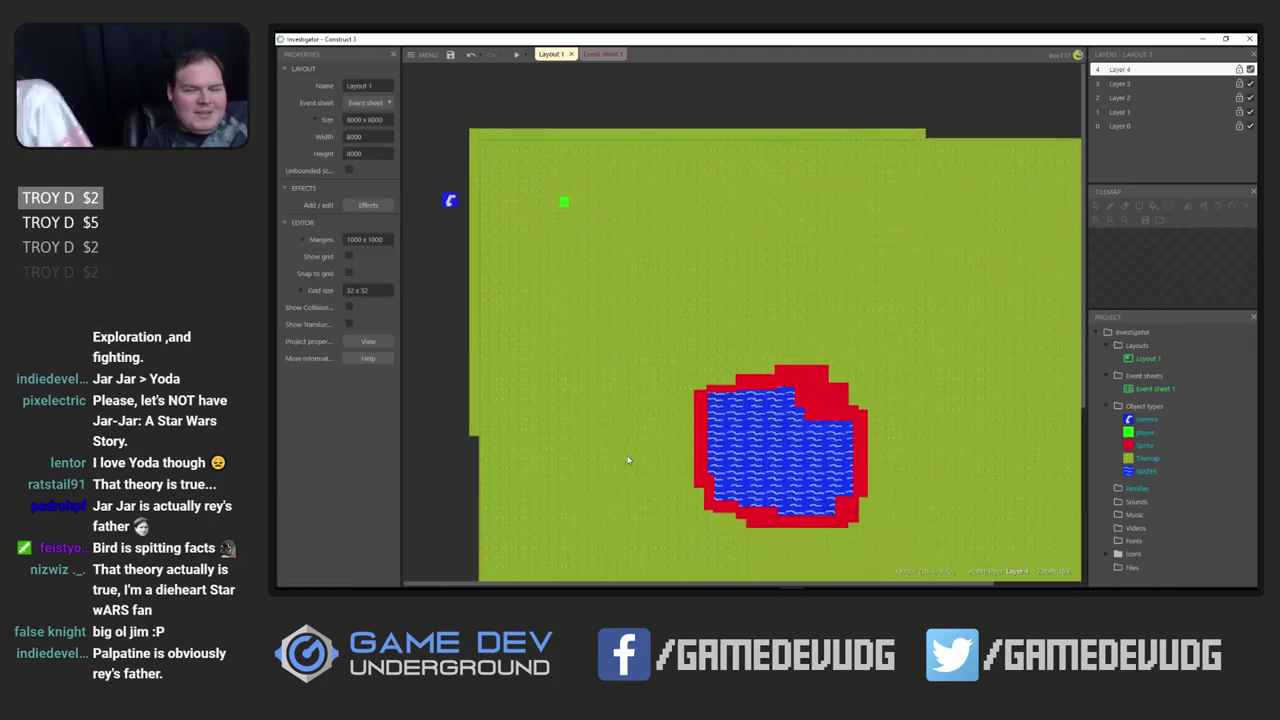
scroll(793, 477, "down", 2)
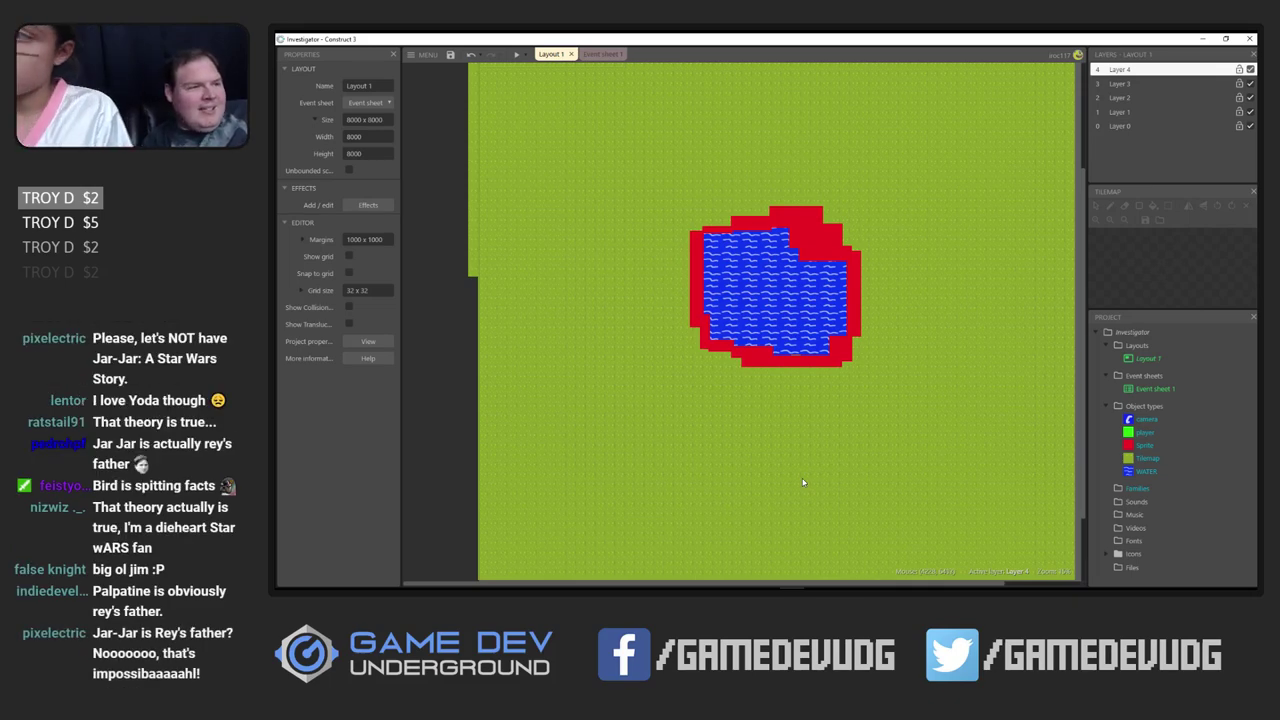
scroll(802, 483, "down", 5)
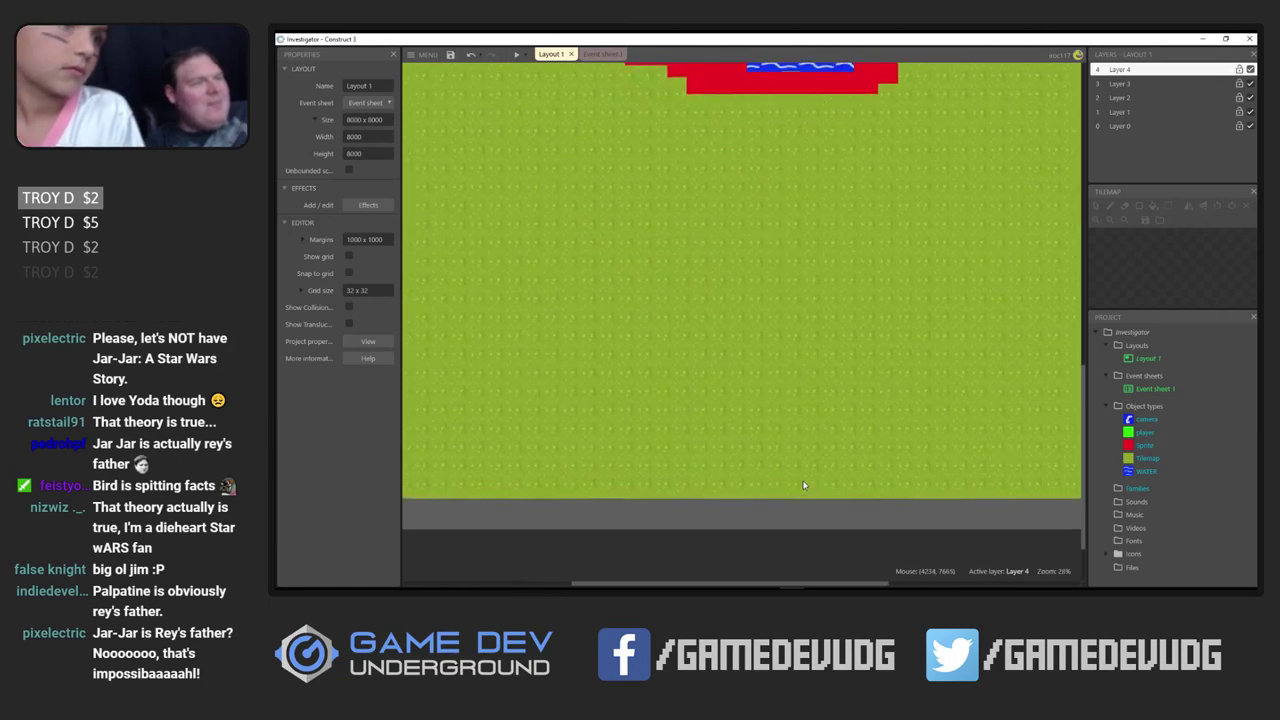
scroll(803, 483, "down", 4, "ctrl")
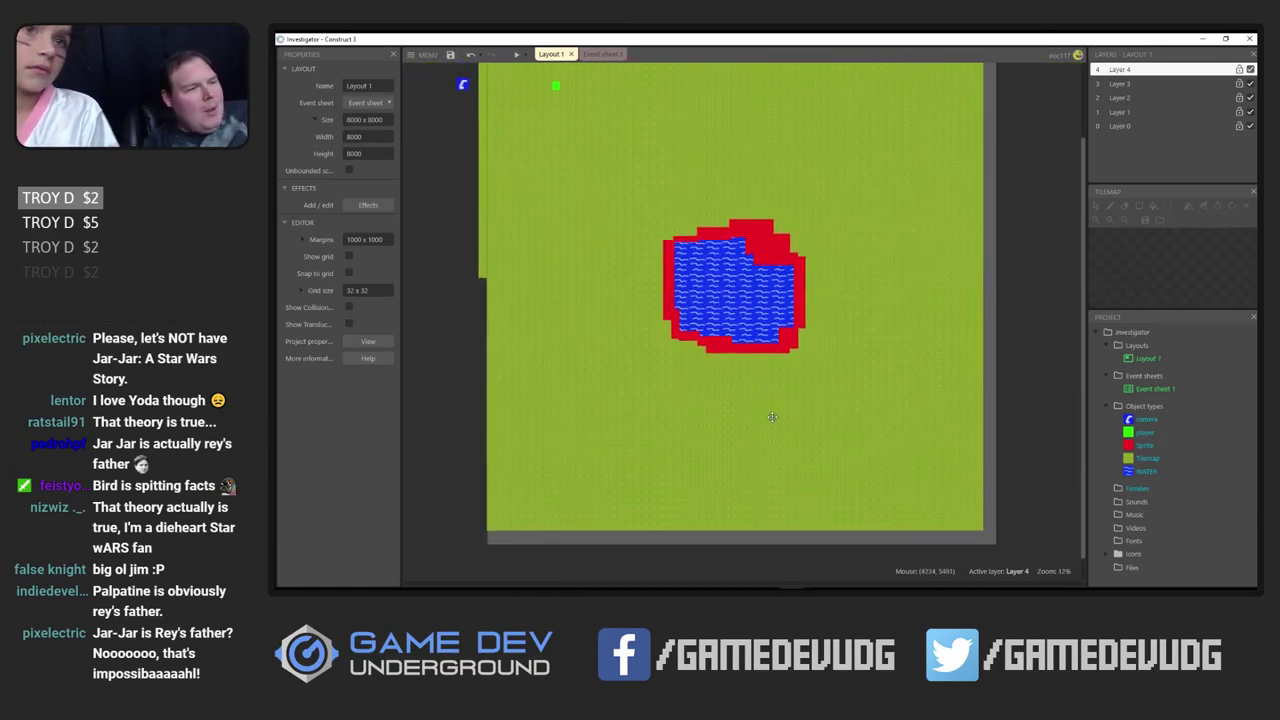
scroll(790, 447, "up", 2)
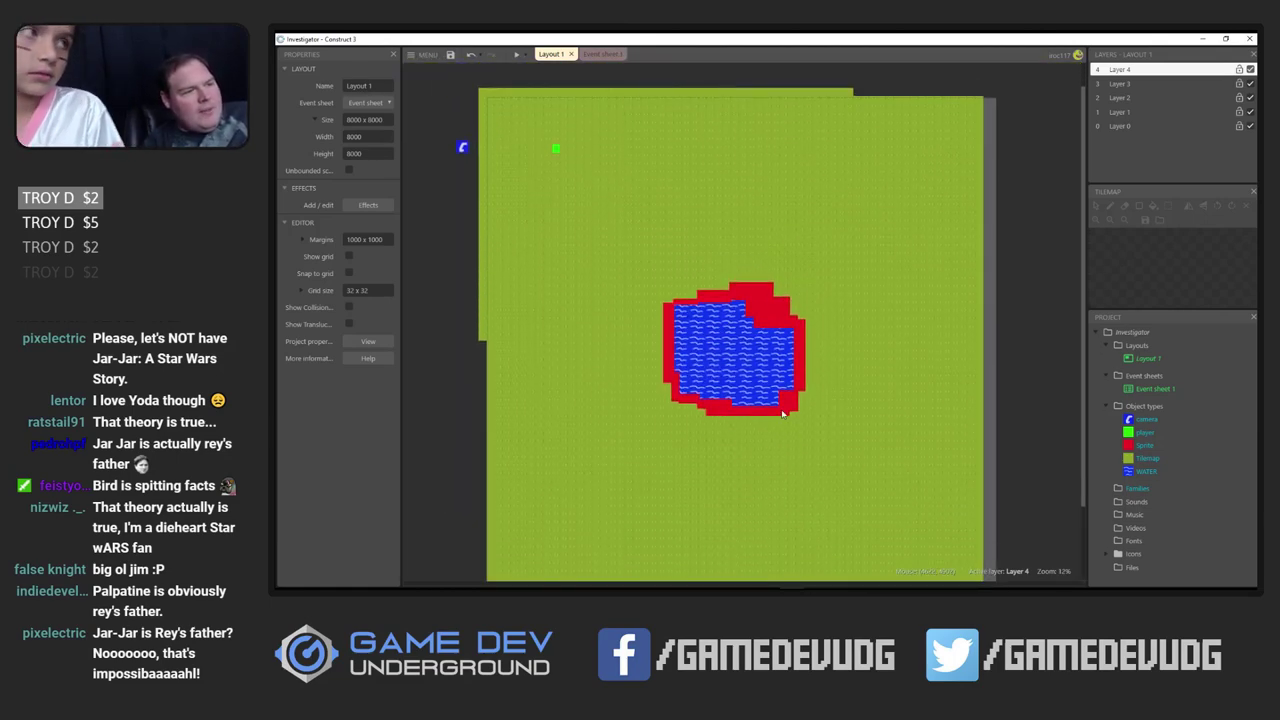
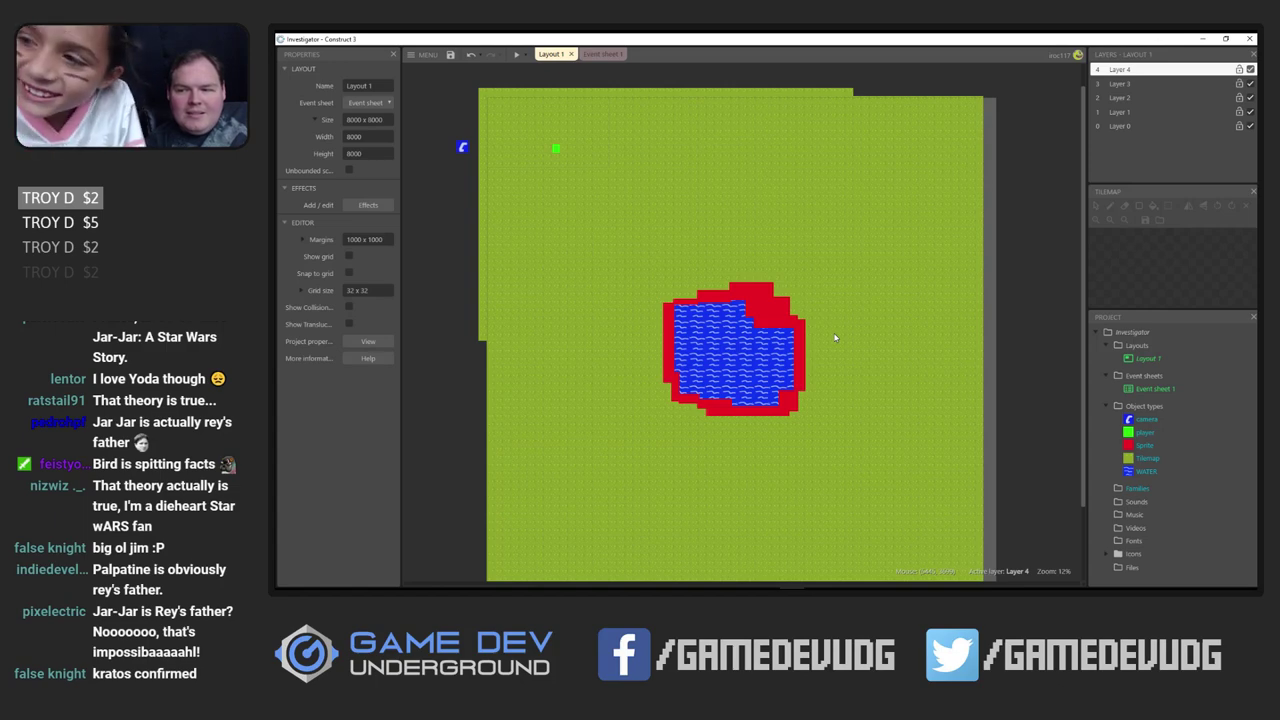
scroll(1009, 370, "down", 3)
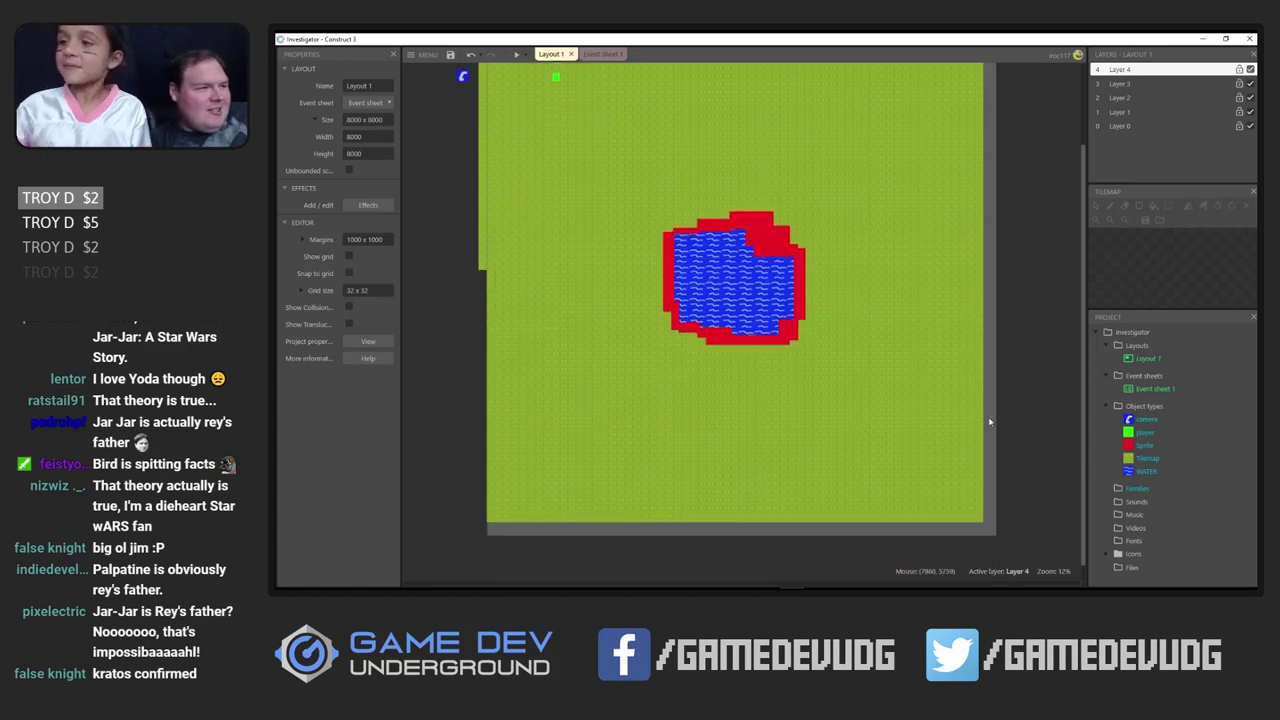
scroll(1005, 410, "up", 5)
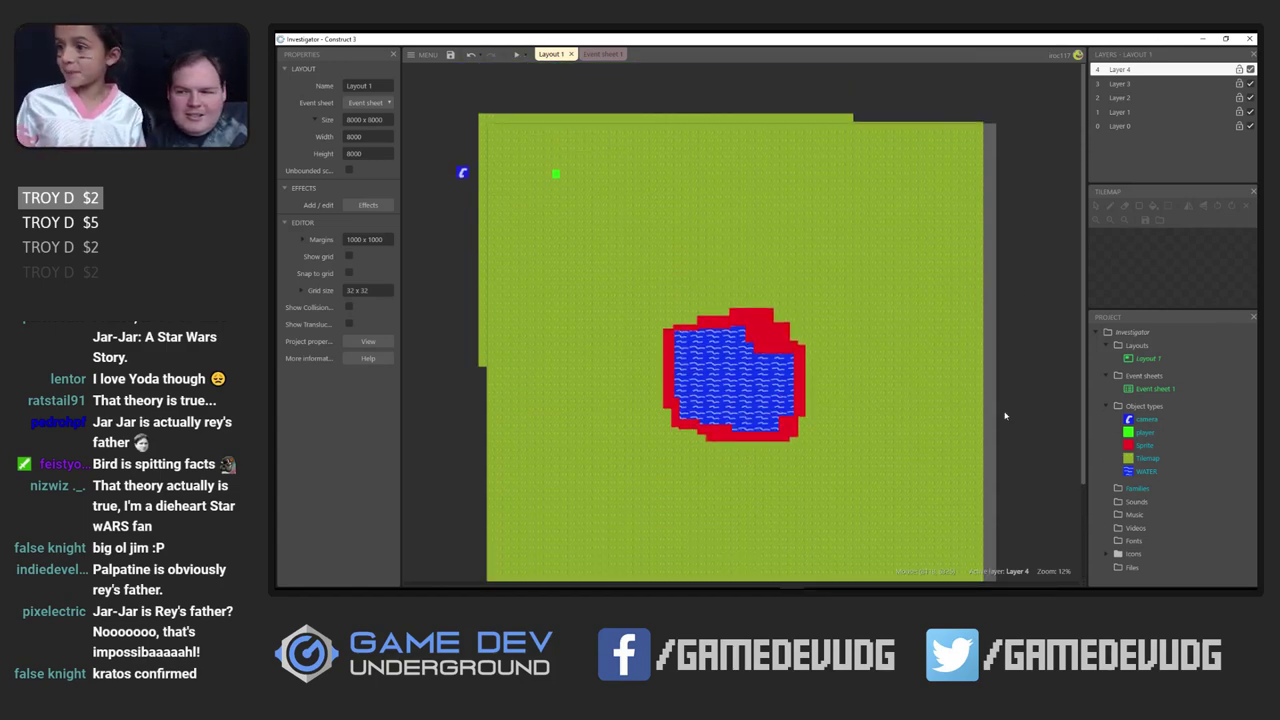
scroll(777, 395, "up", 2, "ctrl")
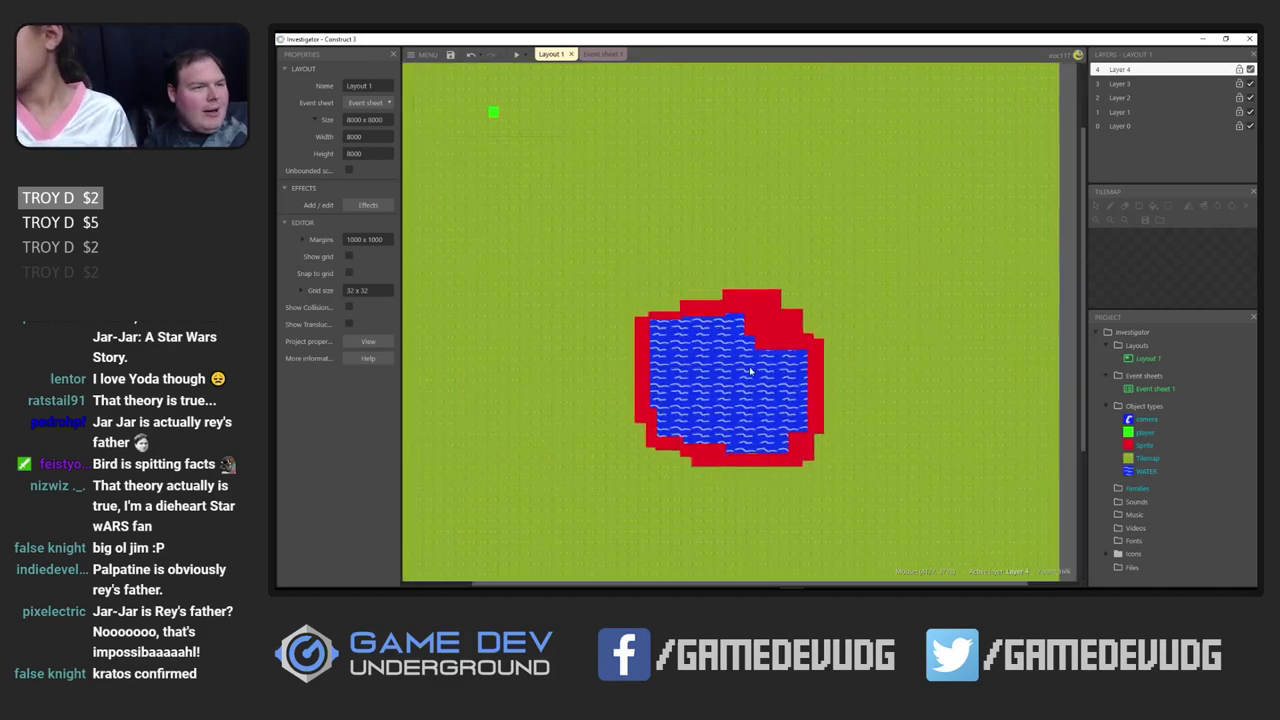
scroll(880, 391, "down", 2, "ctrl")
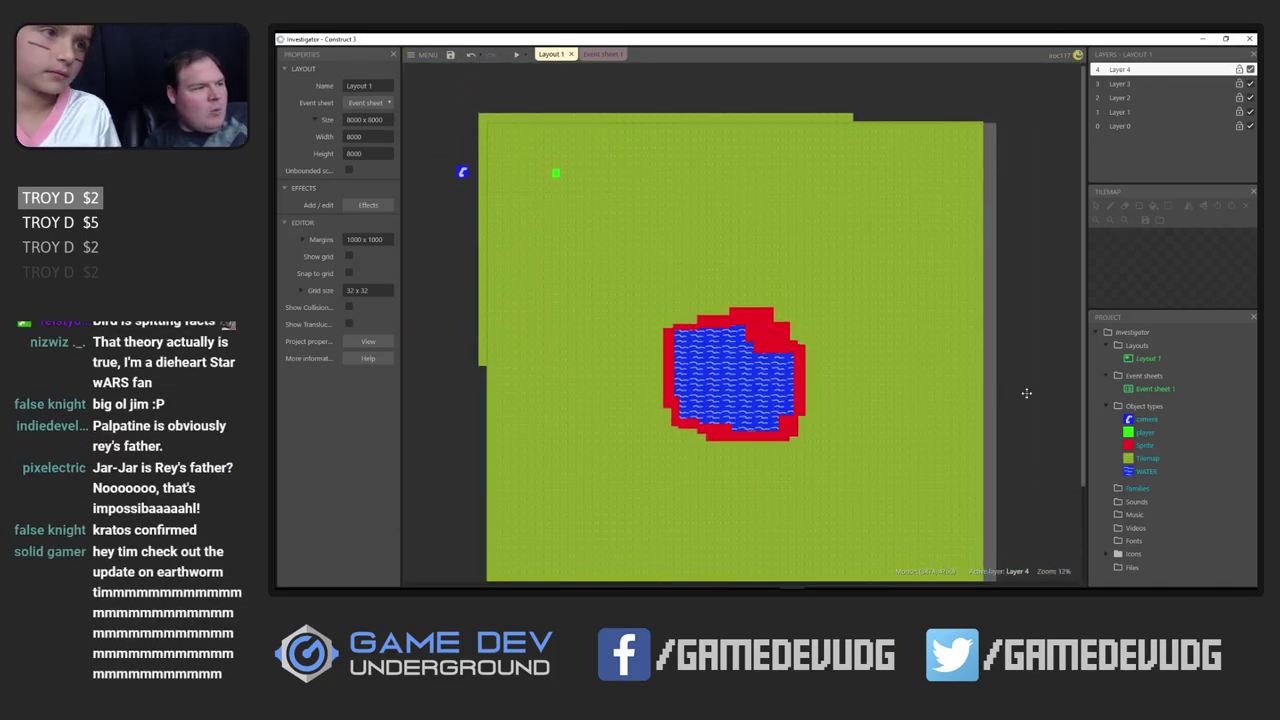
scroll(986, 388, "down", 2)
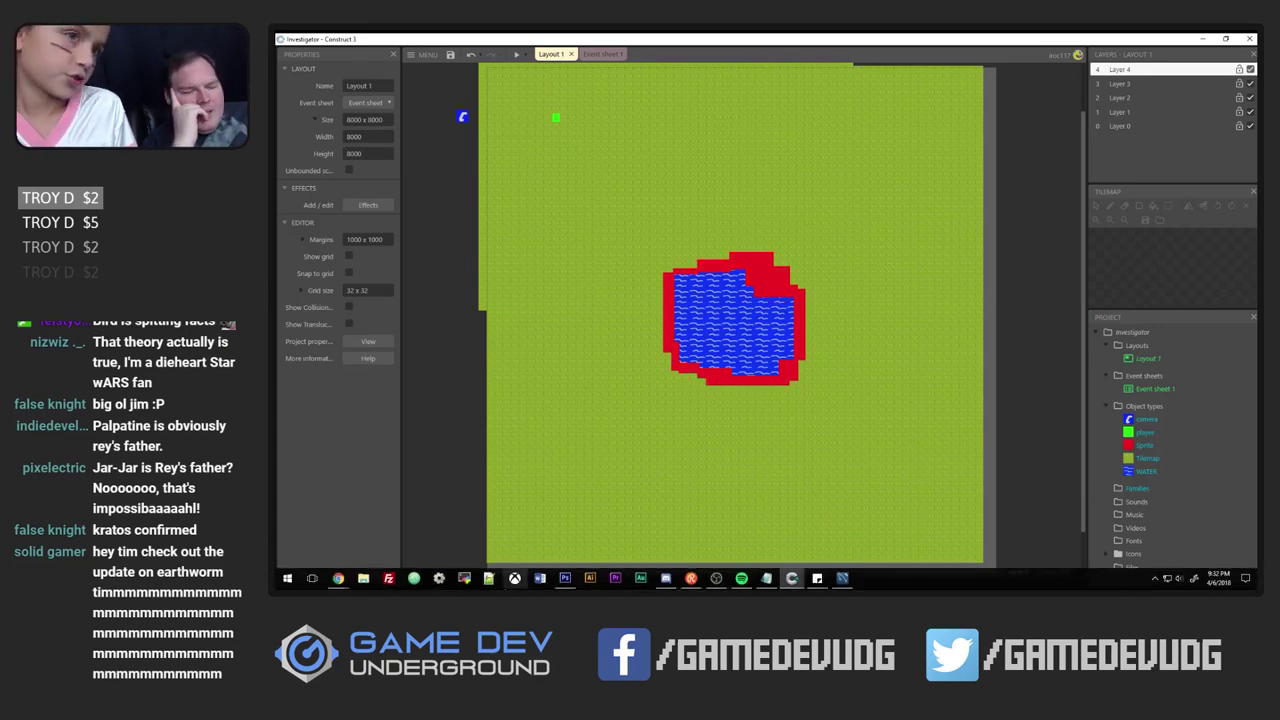
Switch to the browser, look through the Earthworm topic and its replies in the JimJam community, and return to the game layout
mouse_move(339, 578)
left_click(355, 548)
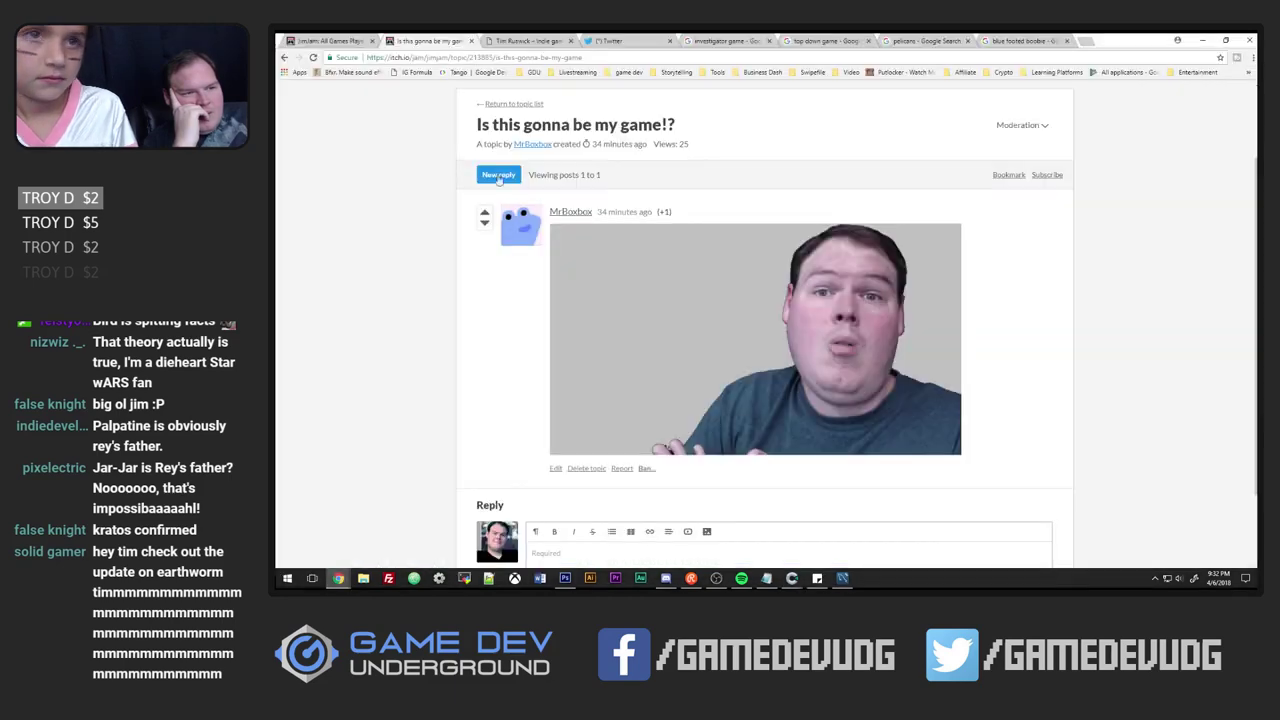
left_click(519, 106)
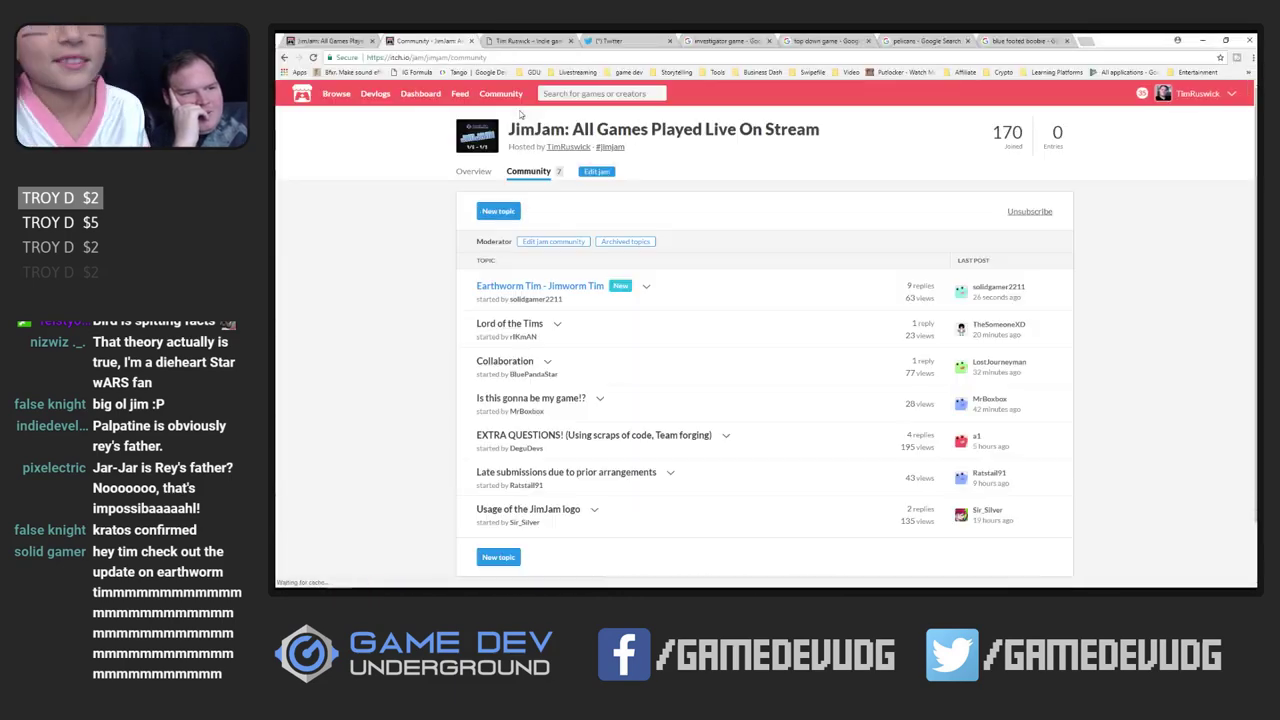
left_click(558, 287)
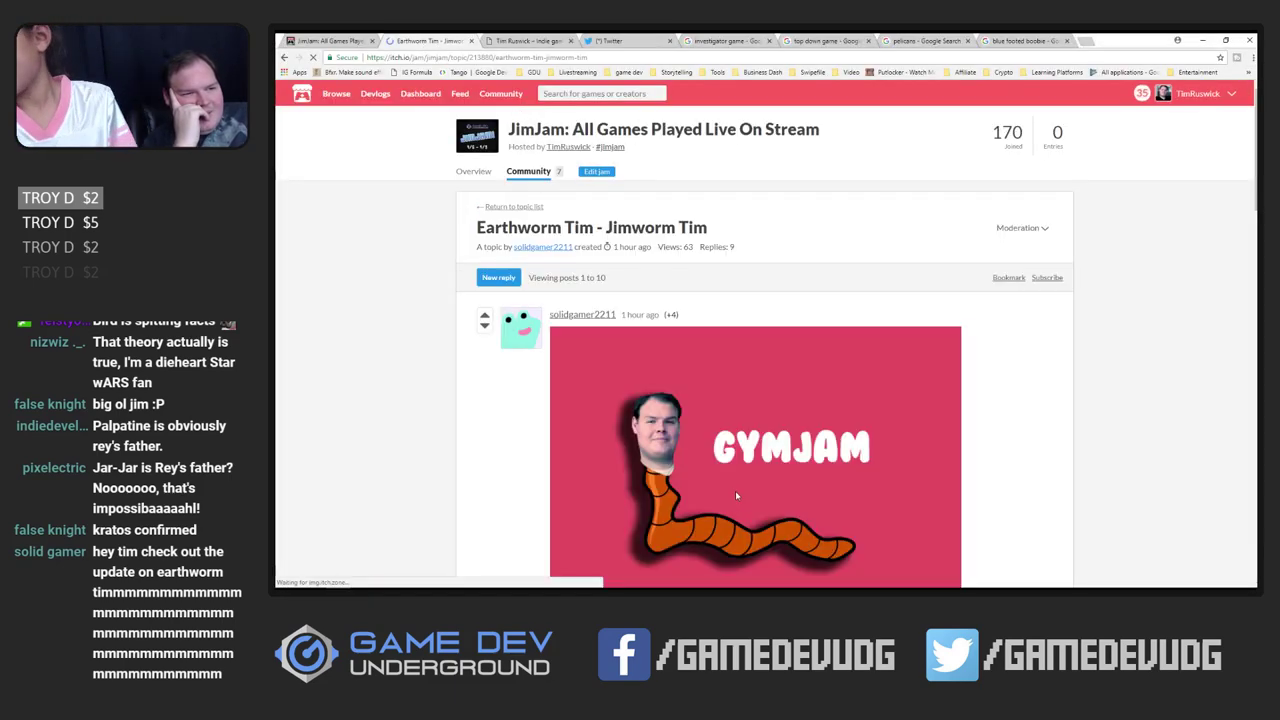
scroll(738, 490, "down", 10)
scroll(741, 494, "down", 10)
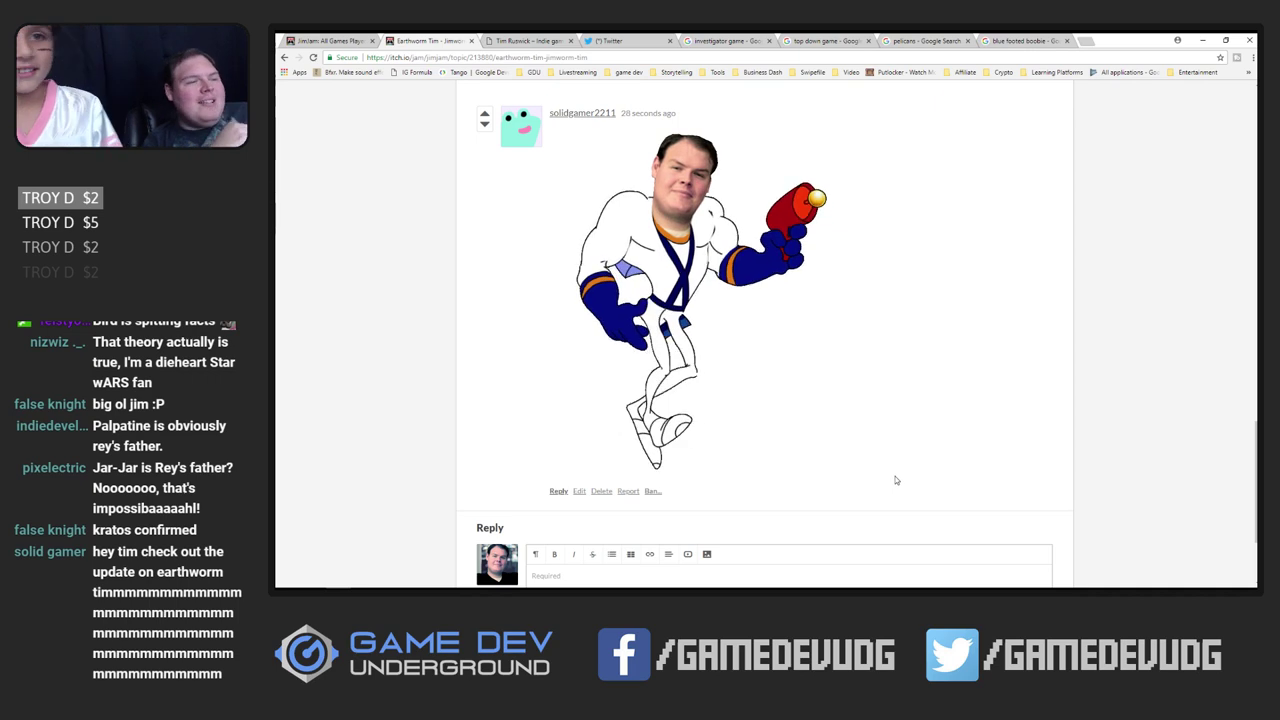
scroll(895, 485, "up", 1)
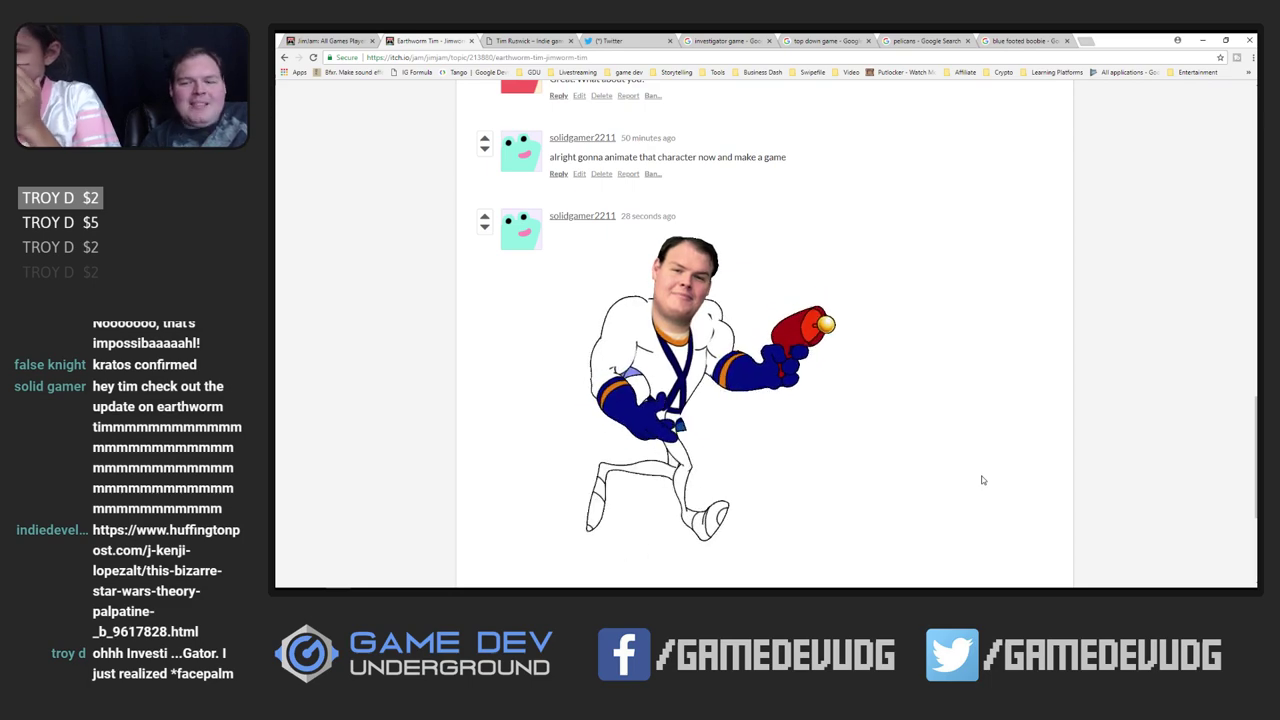
scroll(980, 475, "down", 3)
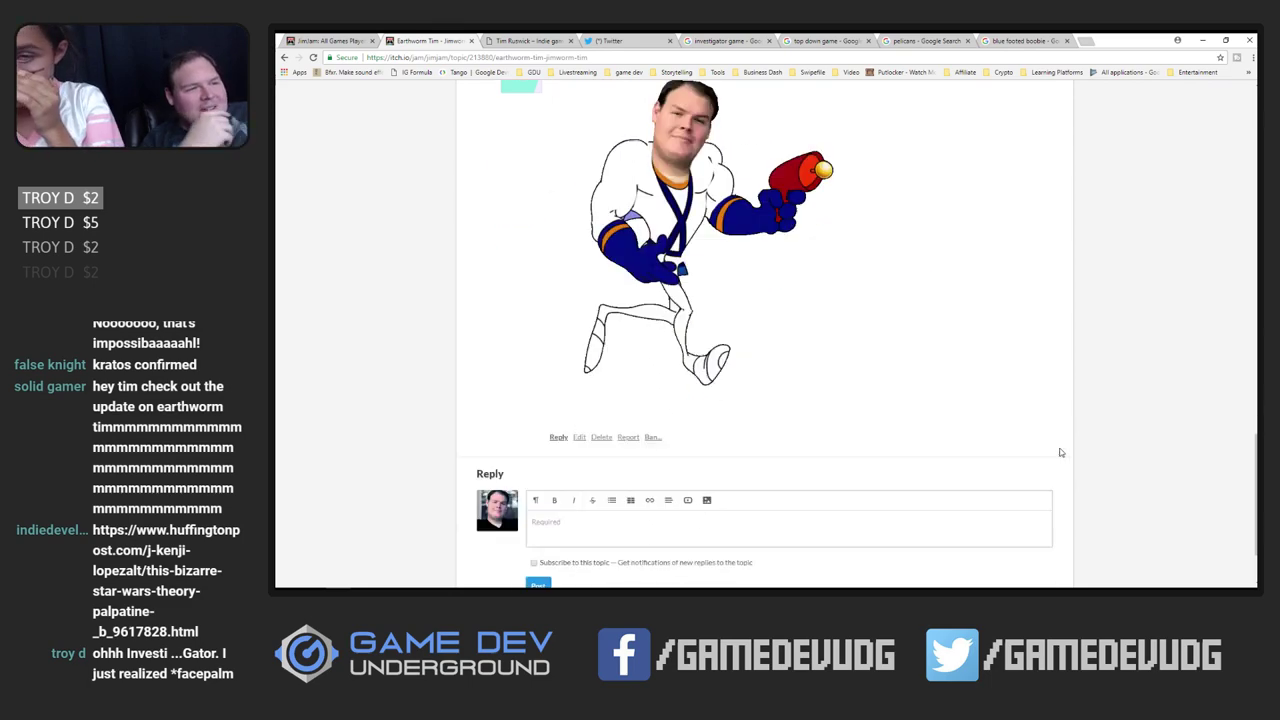
scroll(1060, 435, "up", 10)
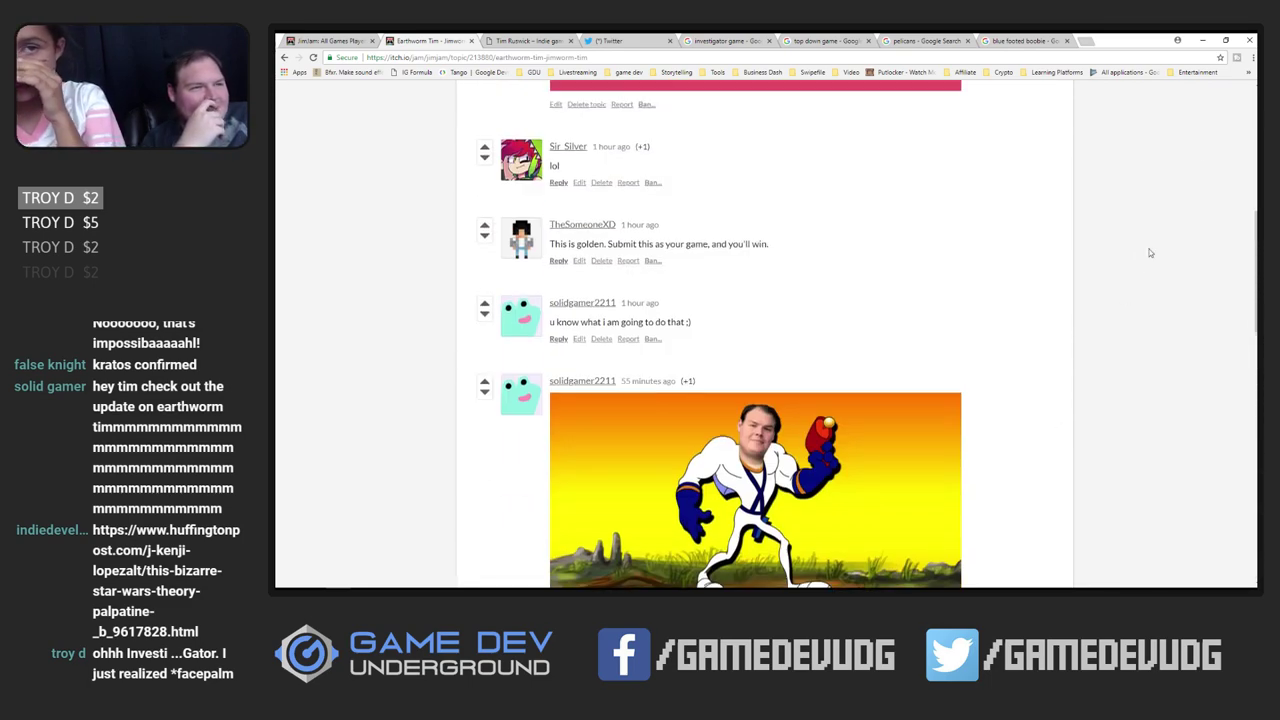
left_click(1202, 41)
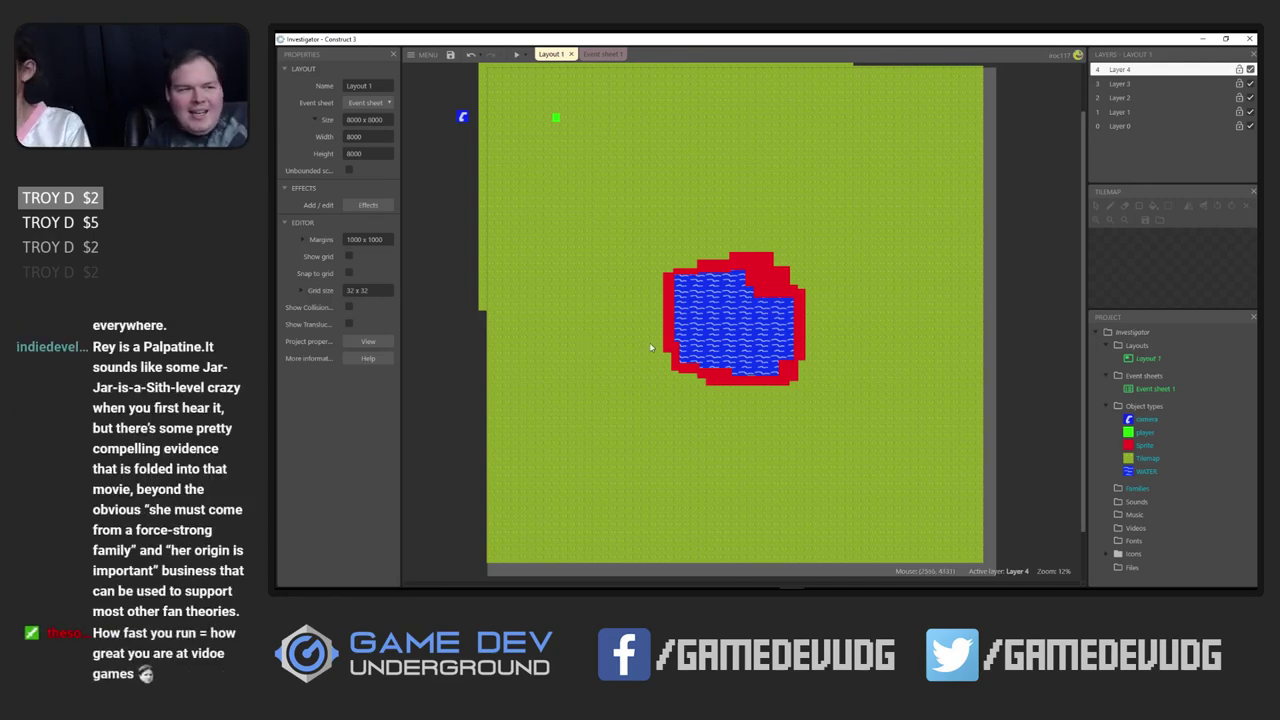
Try adding a second Tilemap object with the default tile image to Layer 4, and remove it from the layout
scroll(665, 353, "up", 2)
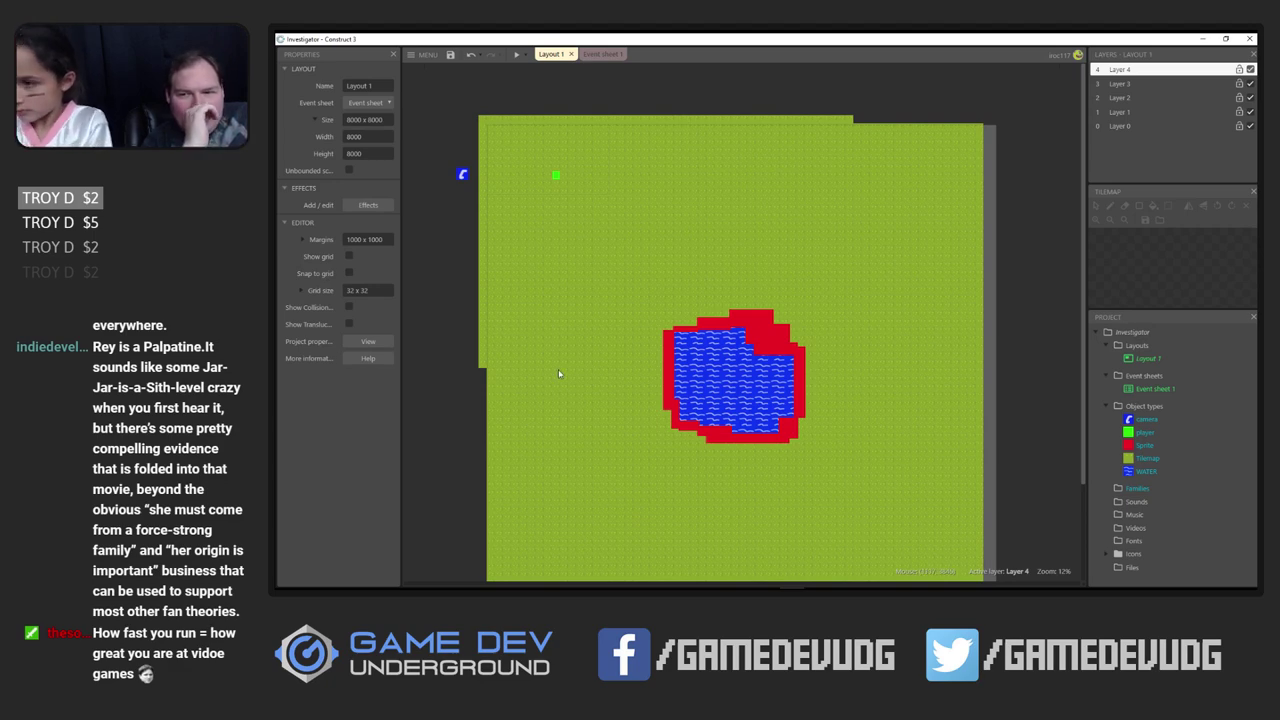
scroll(542, 420, "down", 3)
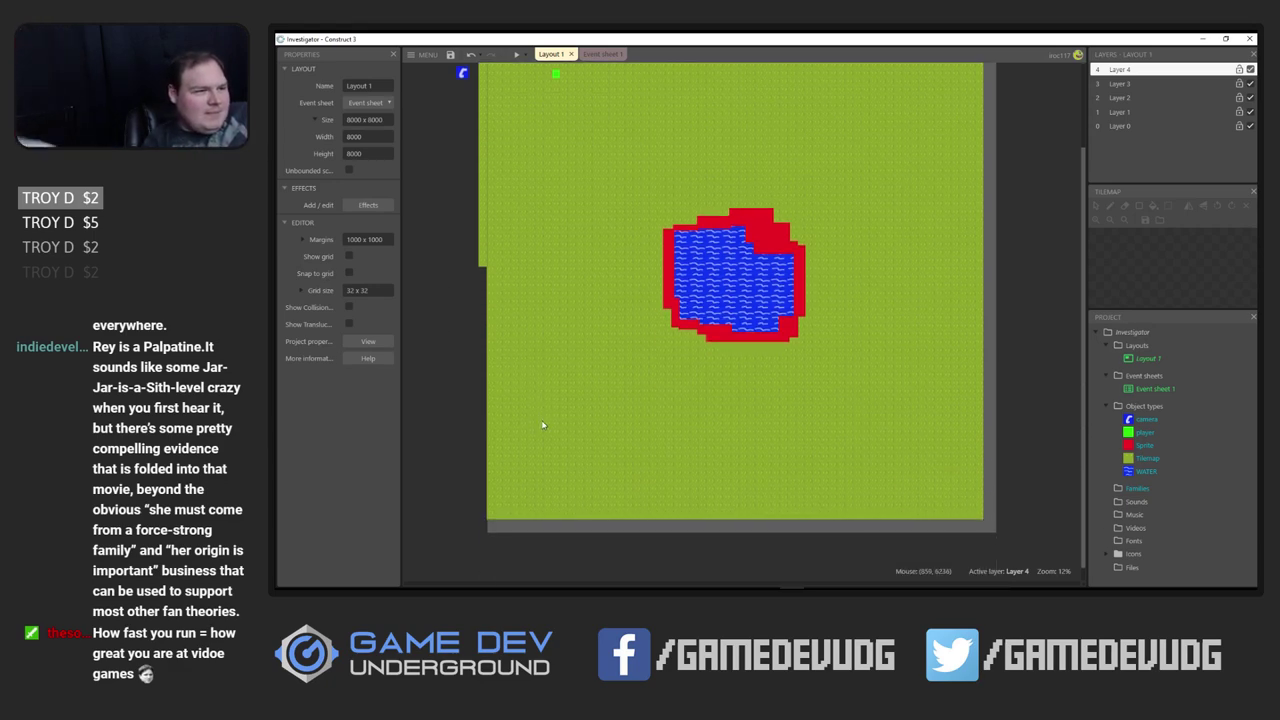
scroll(541, 420, "up", 2)
scroll(539, 421, "up", 1, "ctrl")
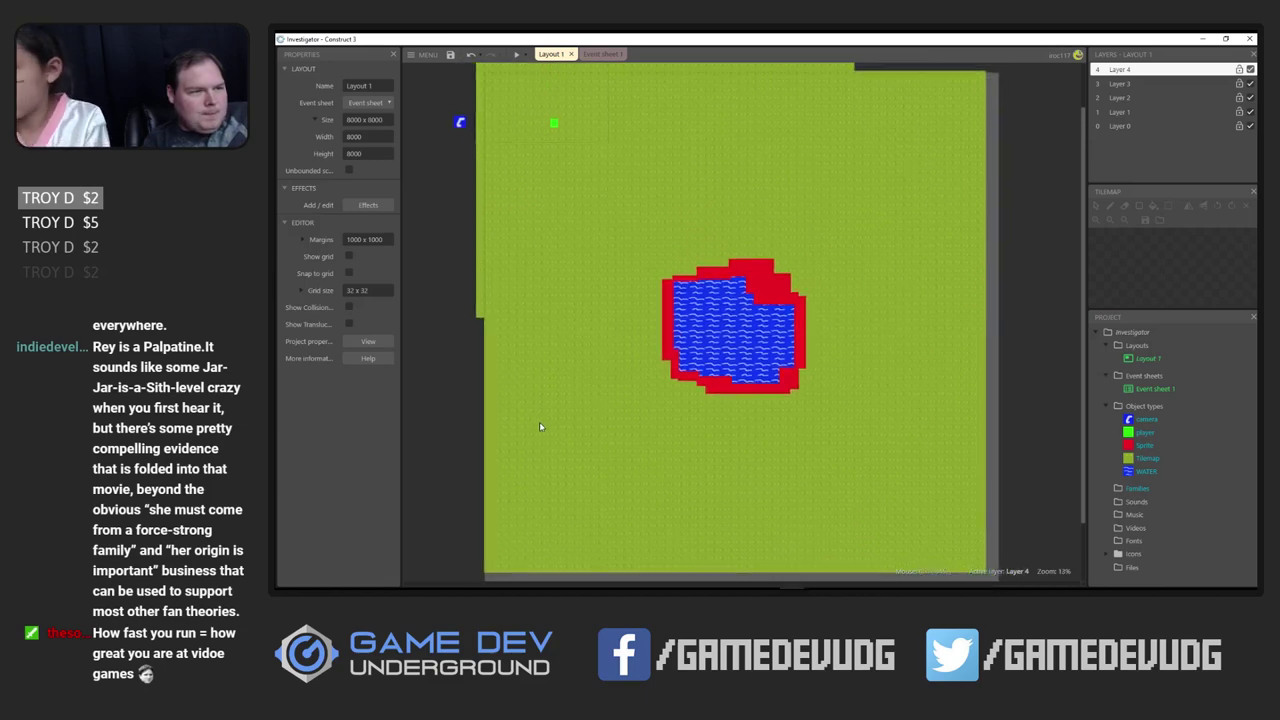
scroll(539, 427, "up", 2)
scroll(505, 416, "up", 1, "ctrl")
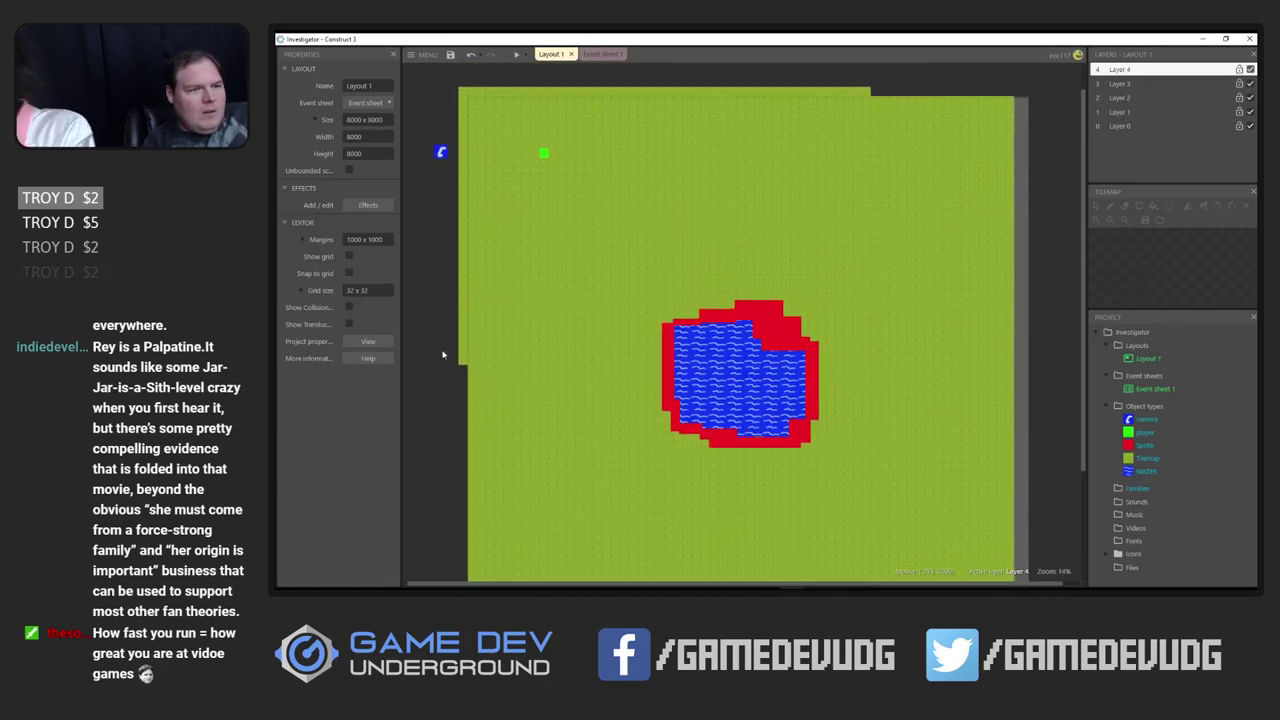
right_click(440, 258)
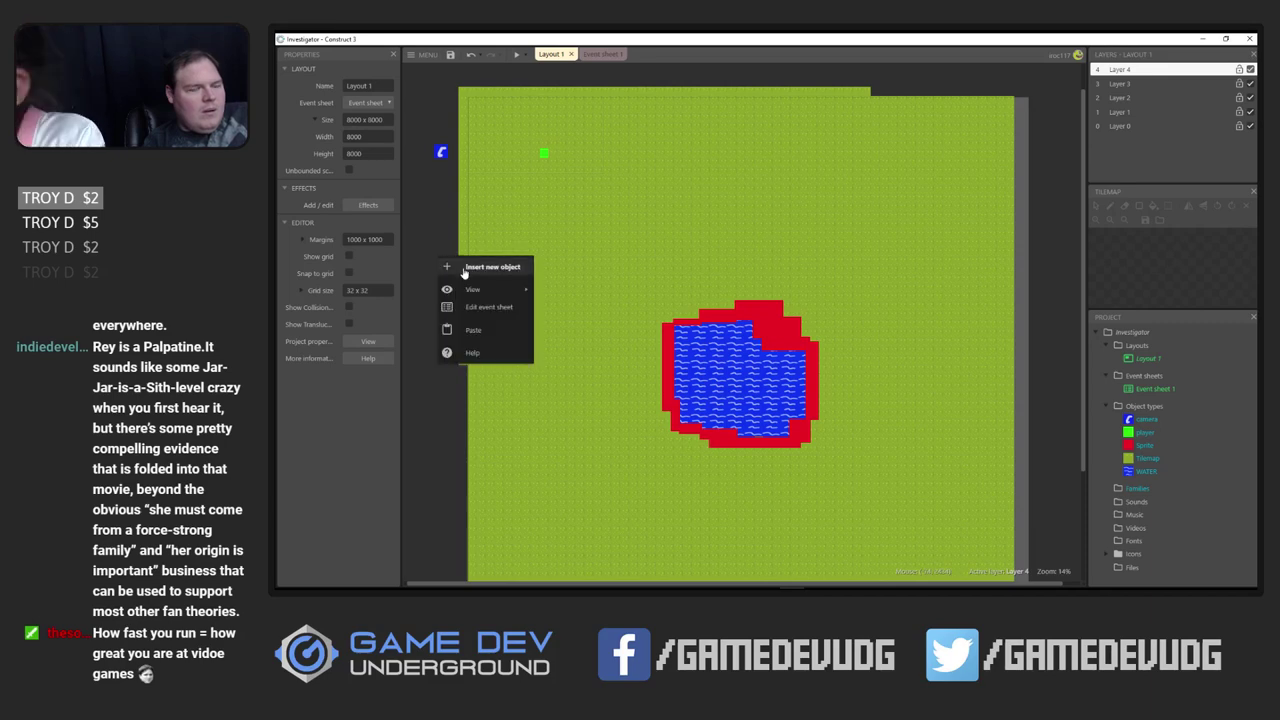
left_click(464, 268)
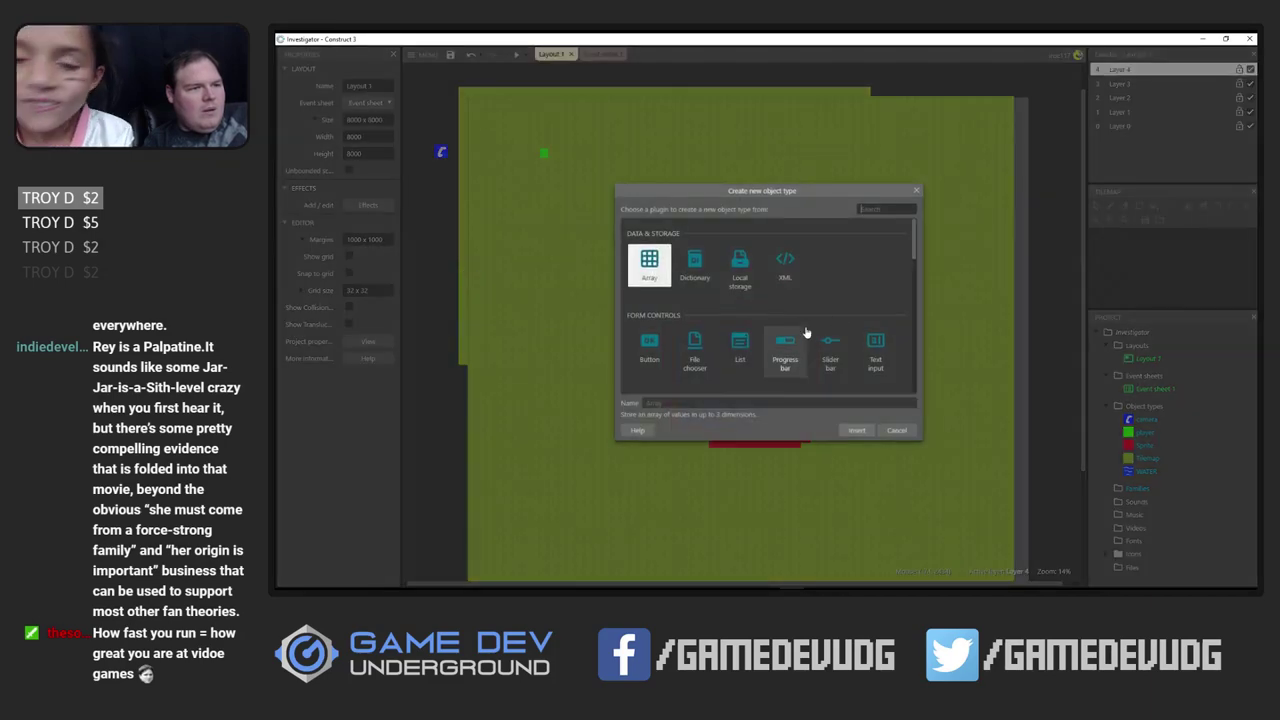
scroll(742, 345, "down", 1)
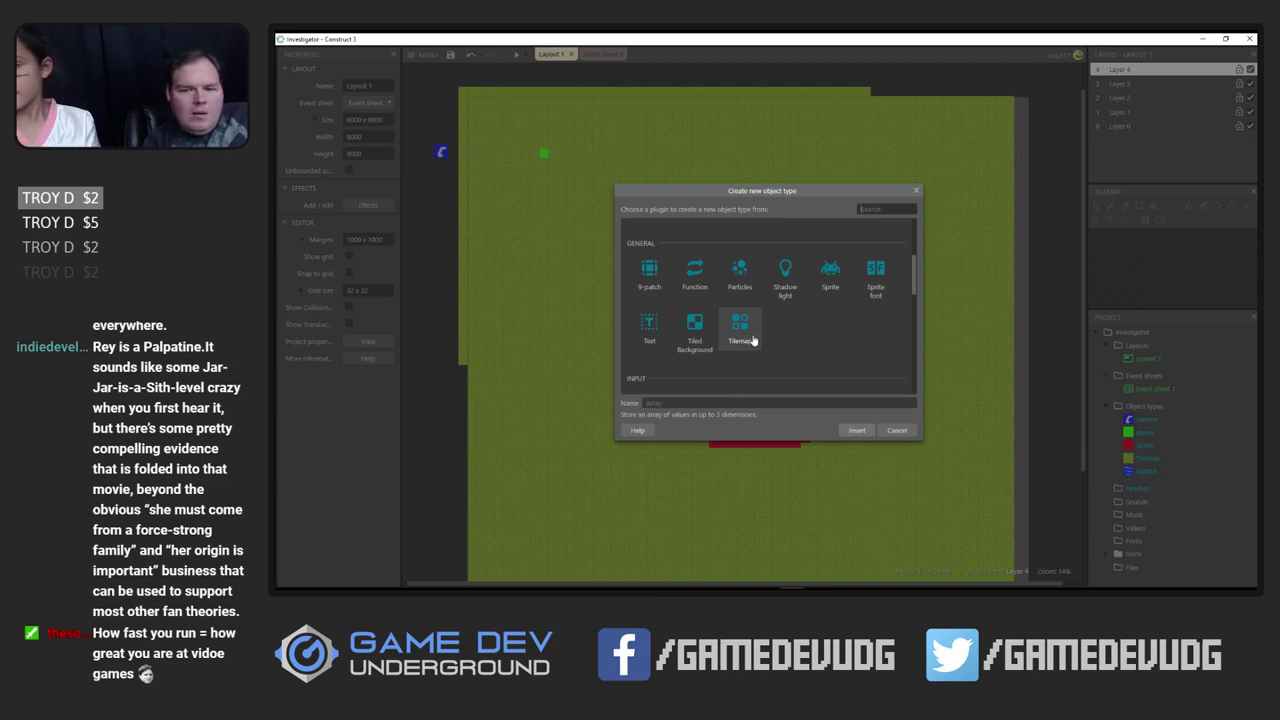
double_click(752, 340)
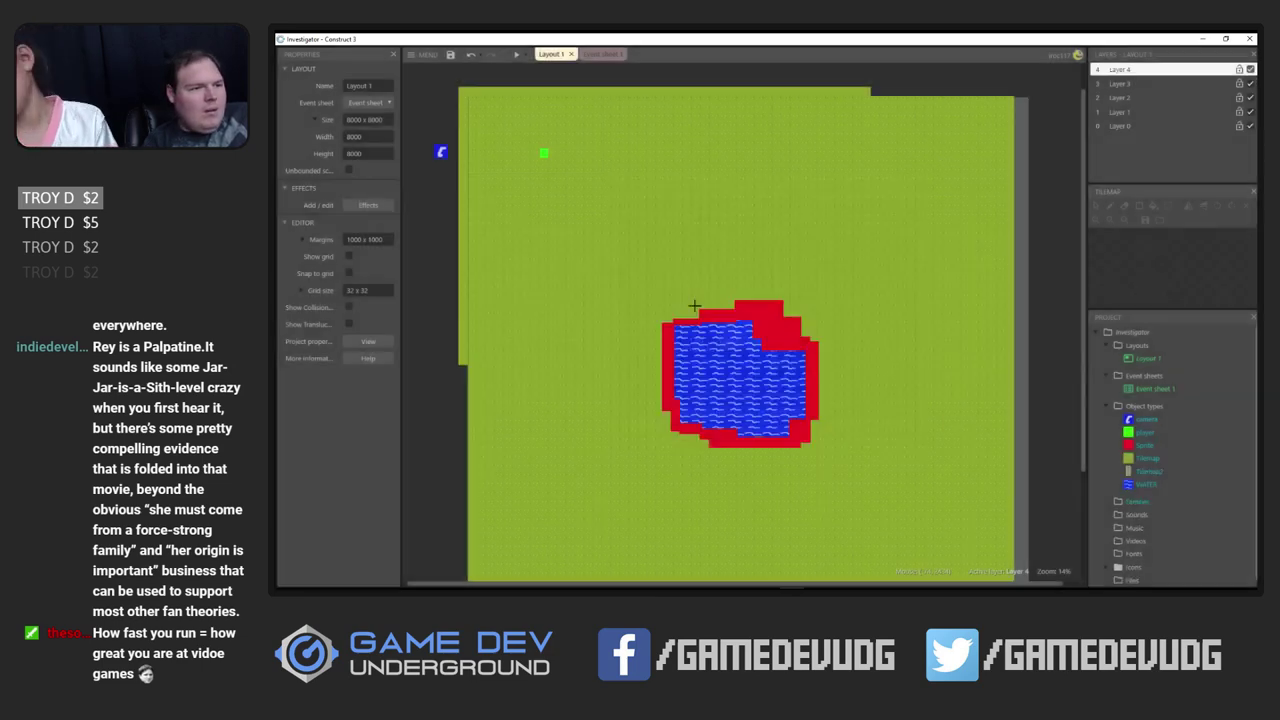
left_click(451, 115)
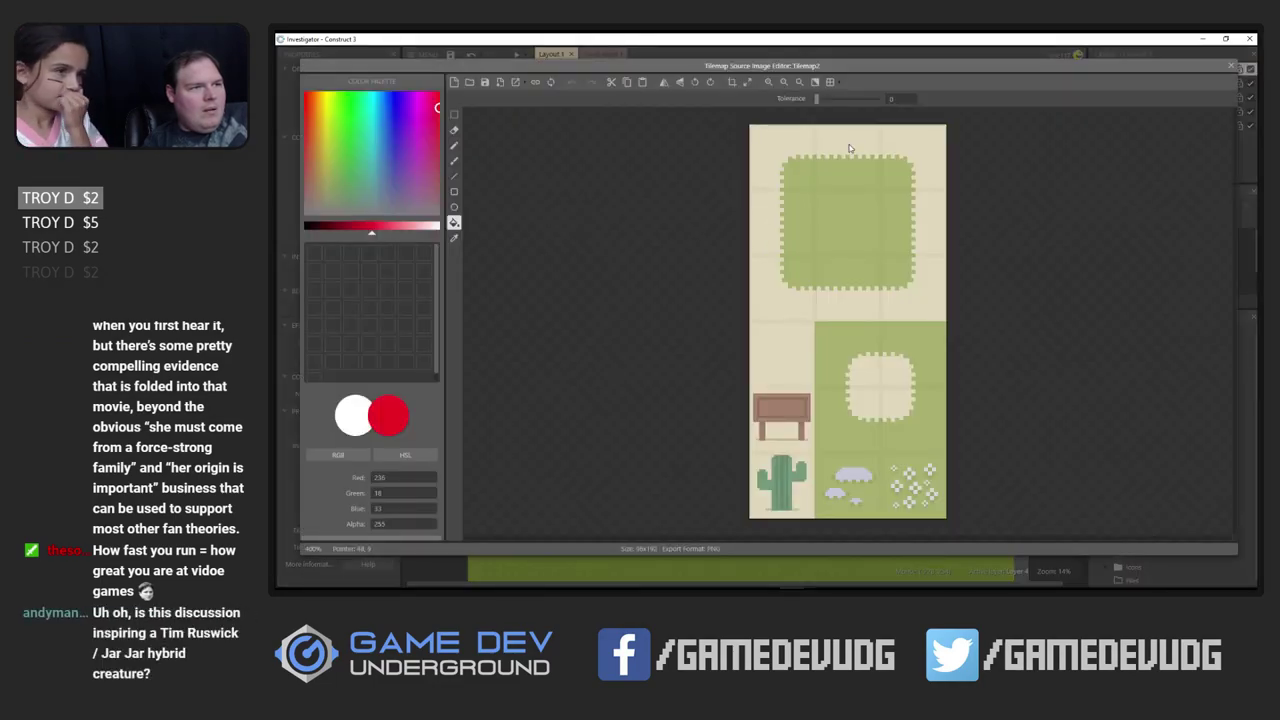
key("Escape")
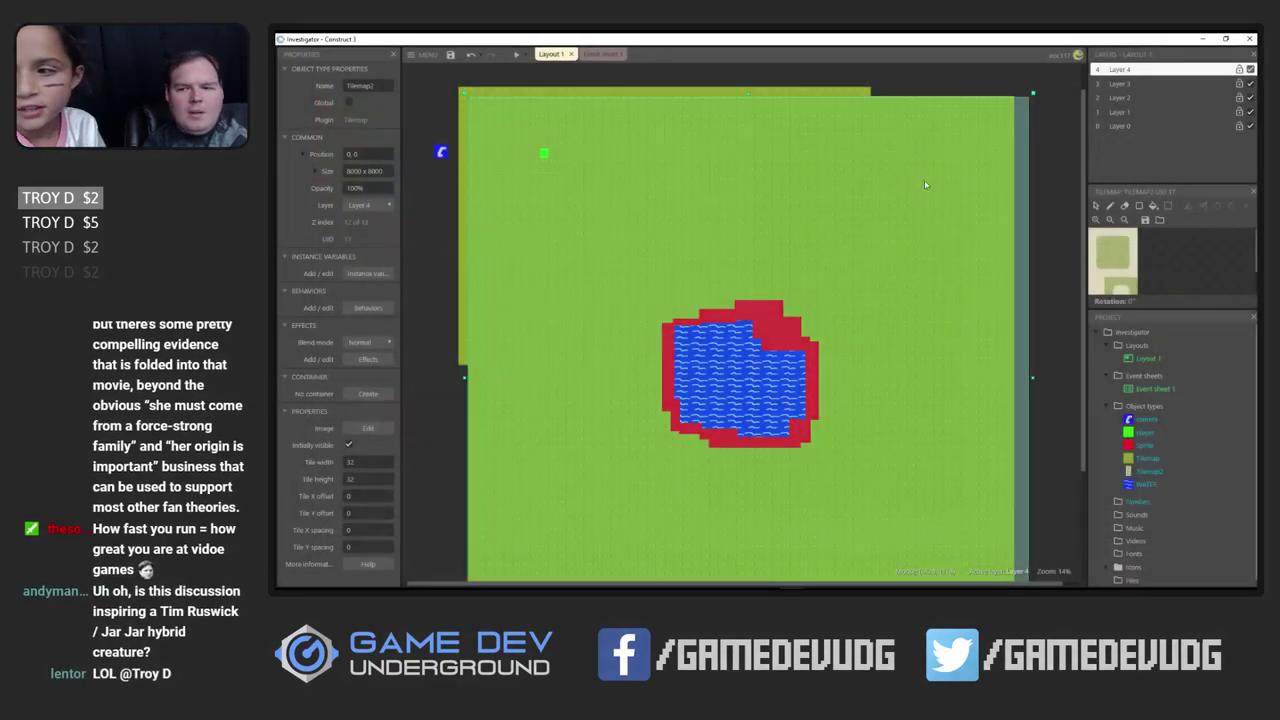
left_click_drag(747, 207, 630, 236)
key("Delete")
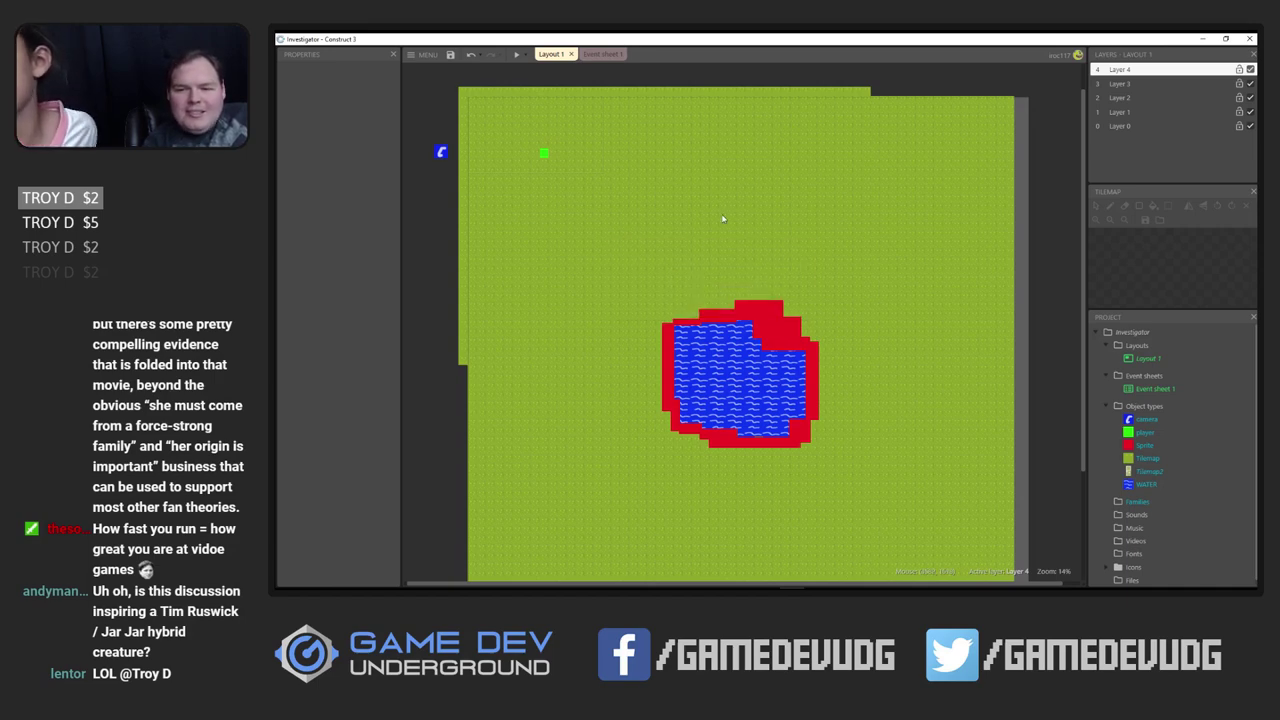
left_click(455, 224)
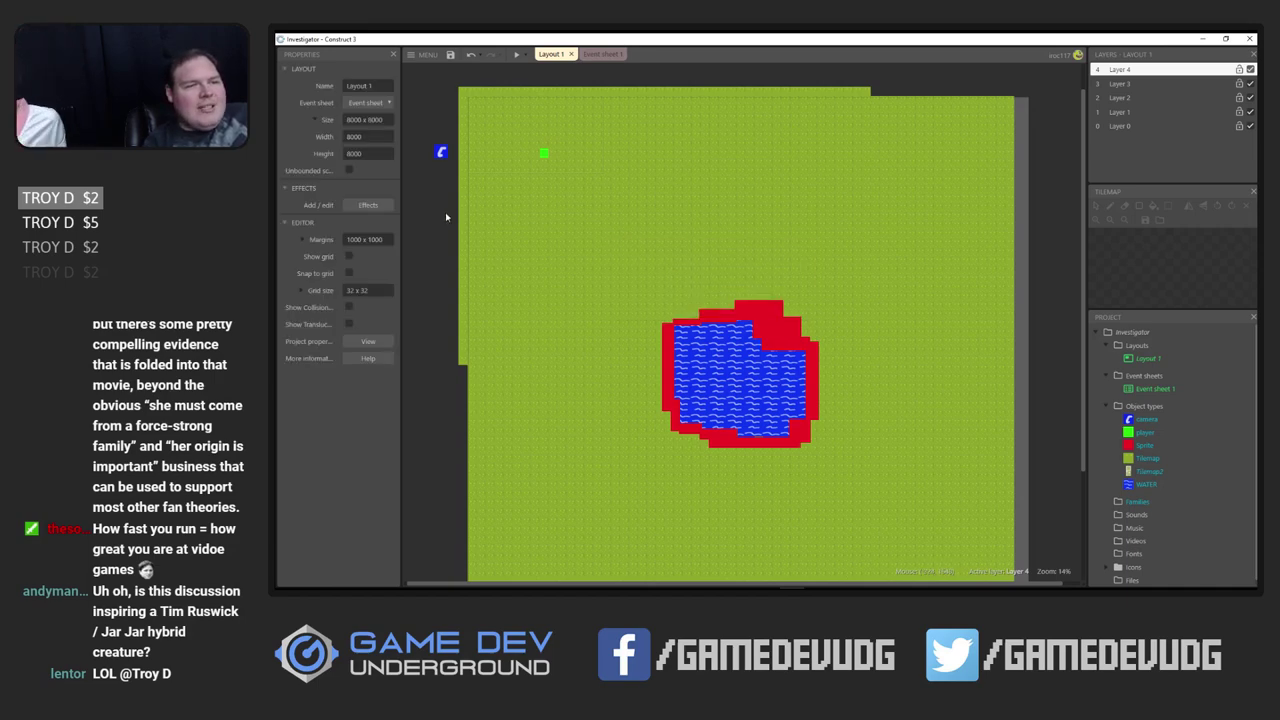
right_click(446, 213)
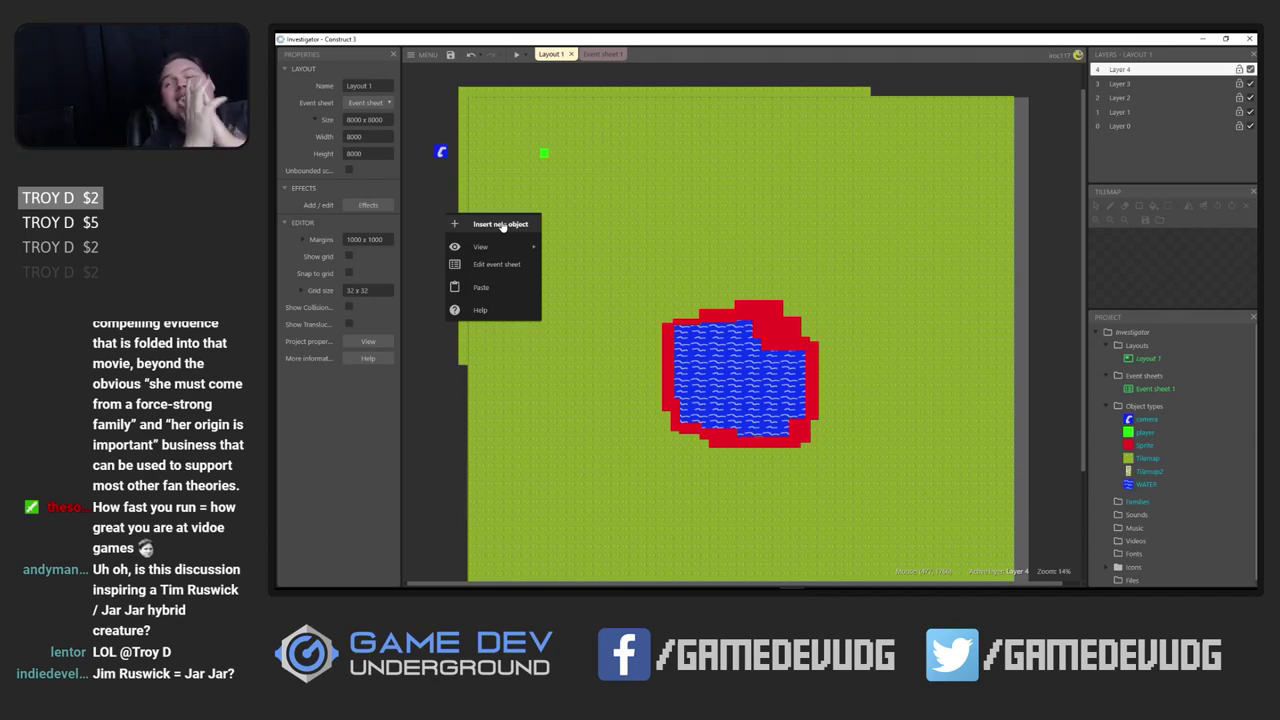
left_click(448, 193)
right_click(441, 212)
left_click(437, 210)
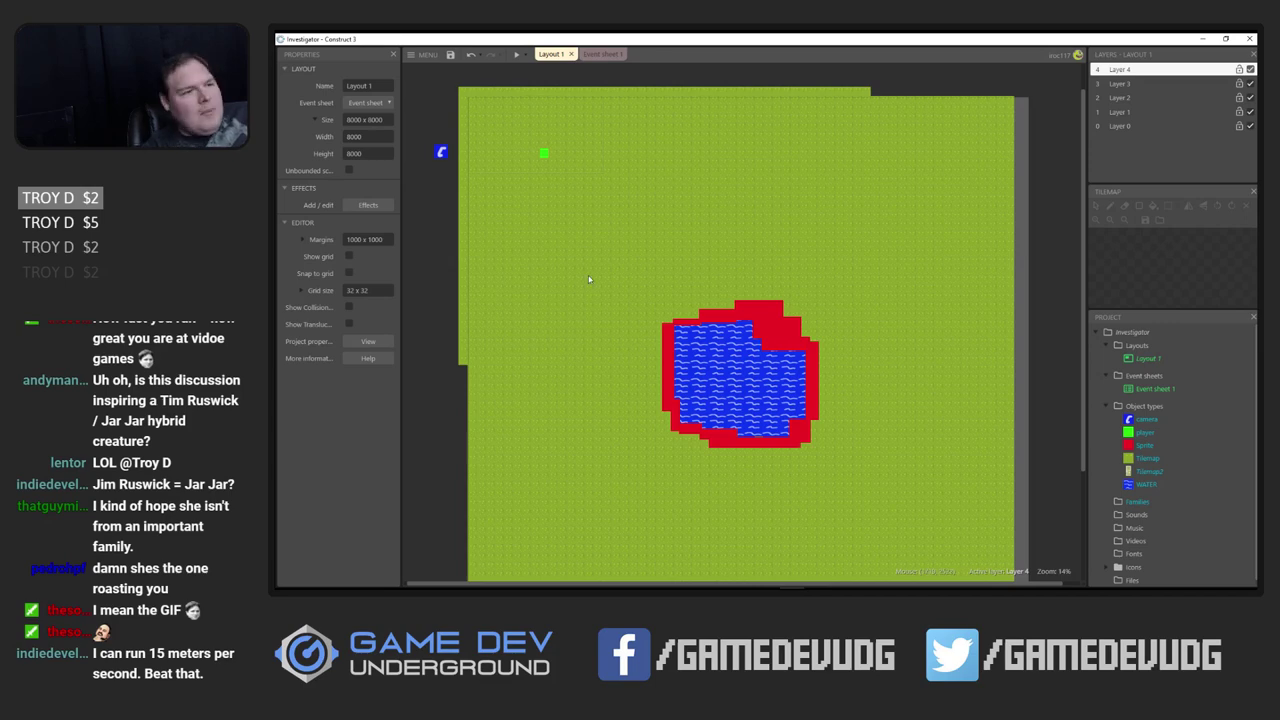
Insert a new Tiled Background object on Layer 4 of the layout
right_click(434, 224)
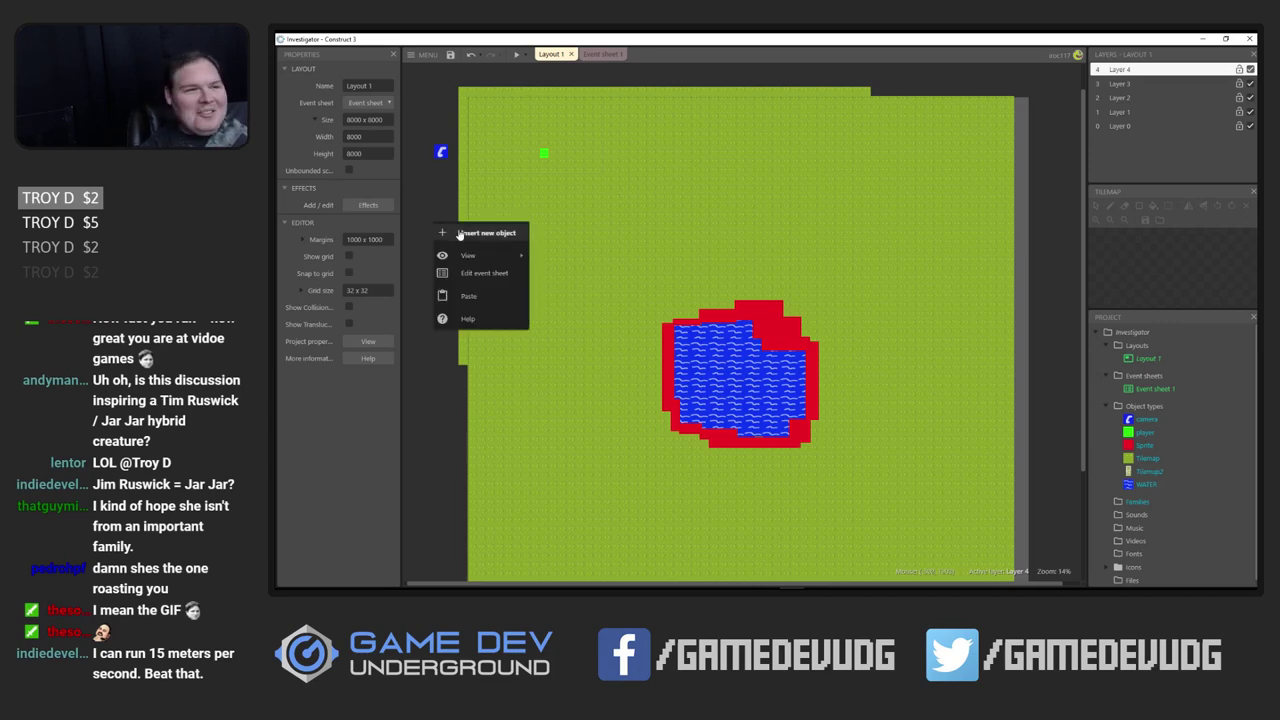
left_click(465, 233)
scroll(782, 366, "down", 2)
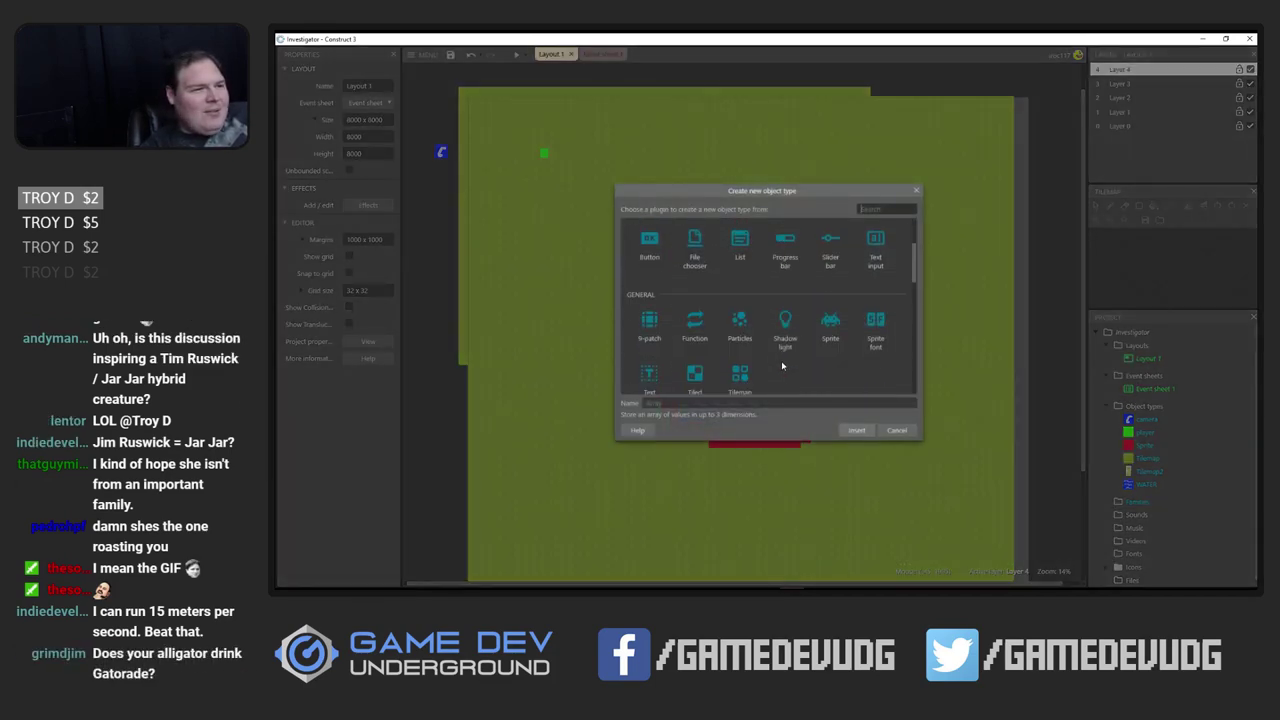
scroll(770, 384, "down", 2)
double_click(692, 280)
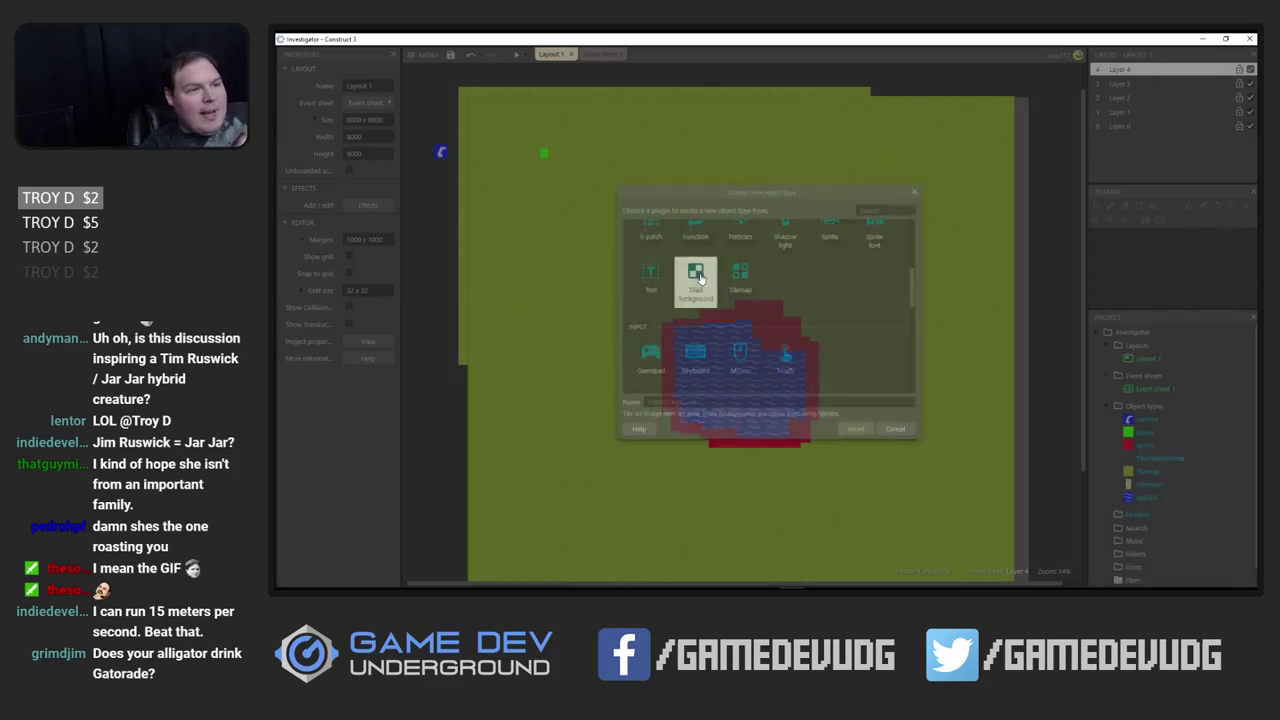
left_click(514, 234)
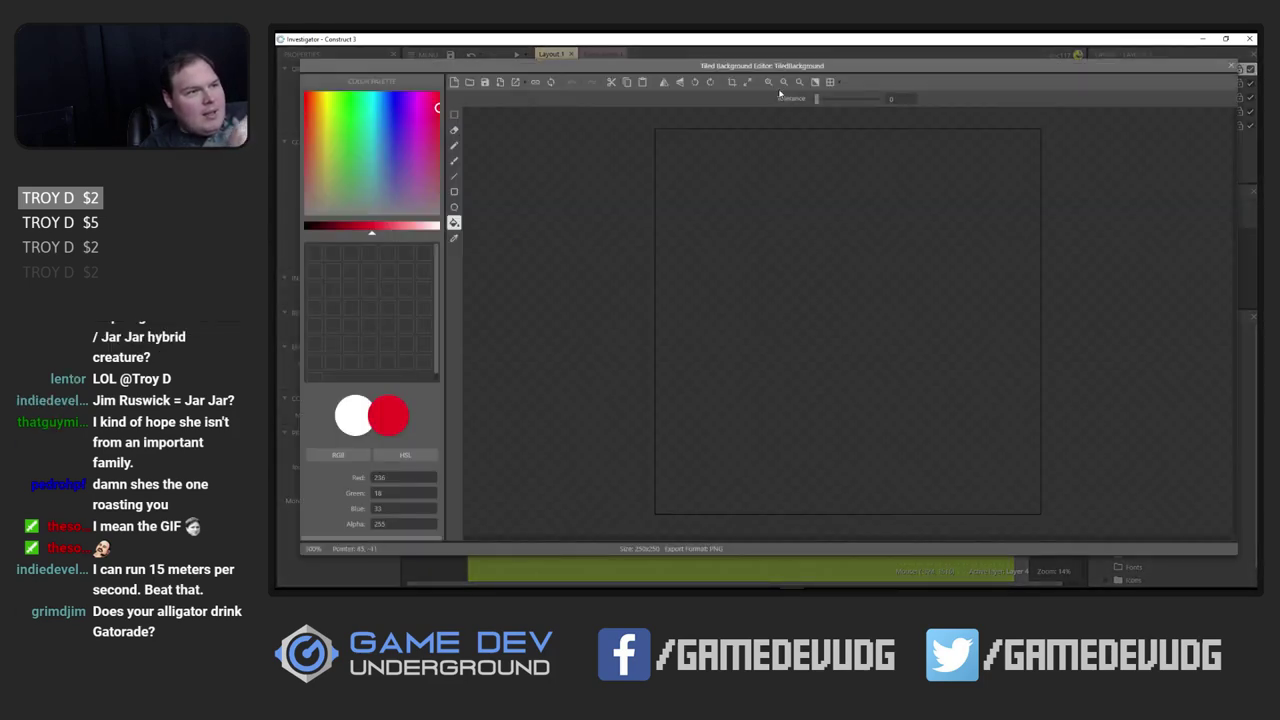
Resize the tiled background's image canvas to 128 by 128 pixels
type("128")
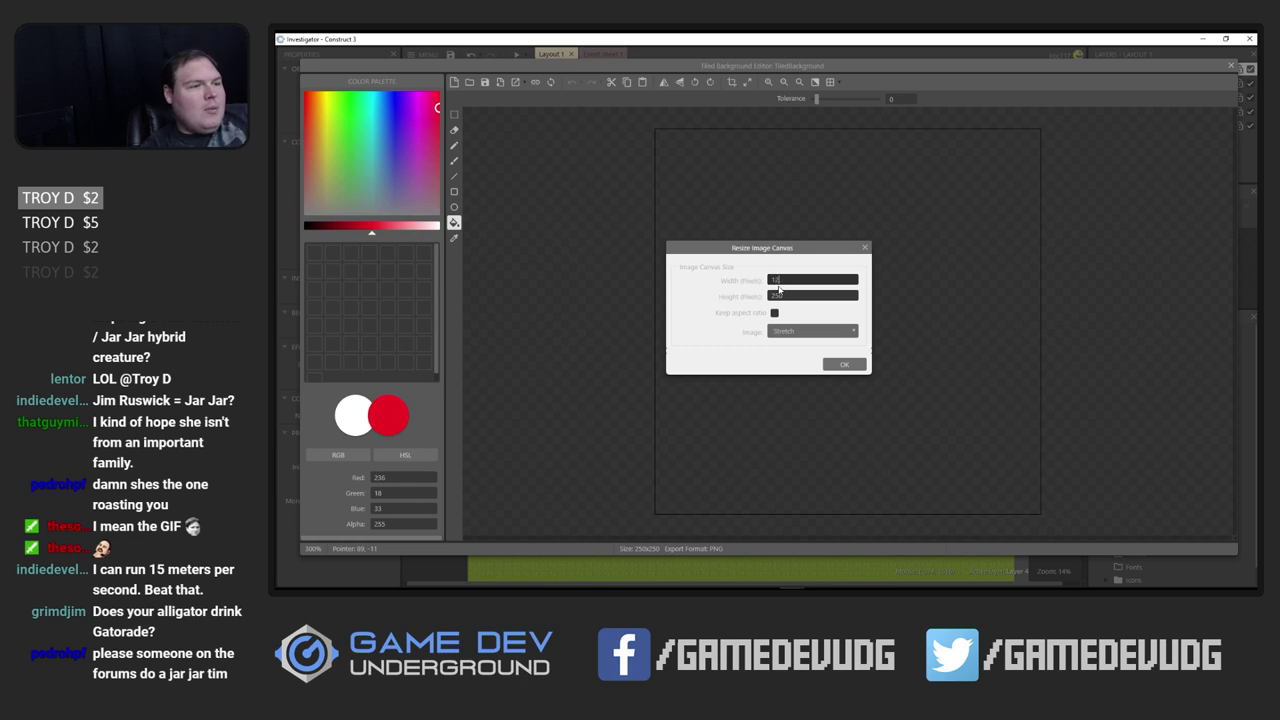
key("Tab")
type("128")
key("Return")
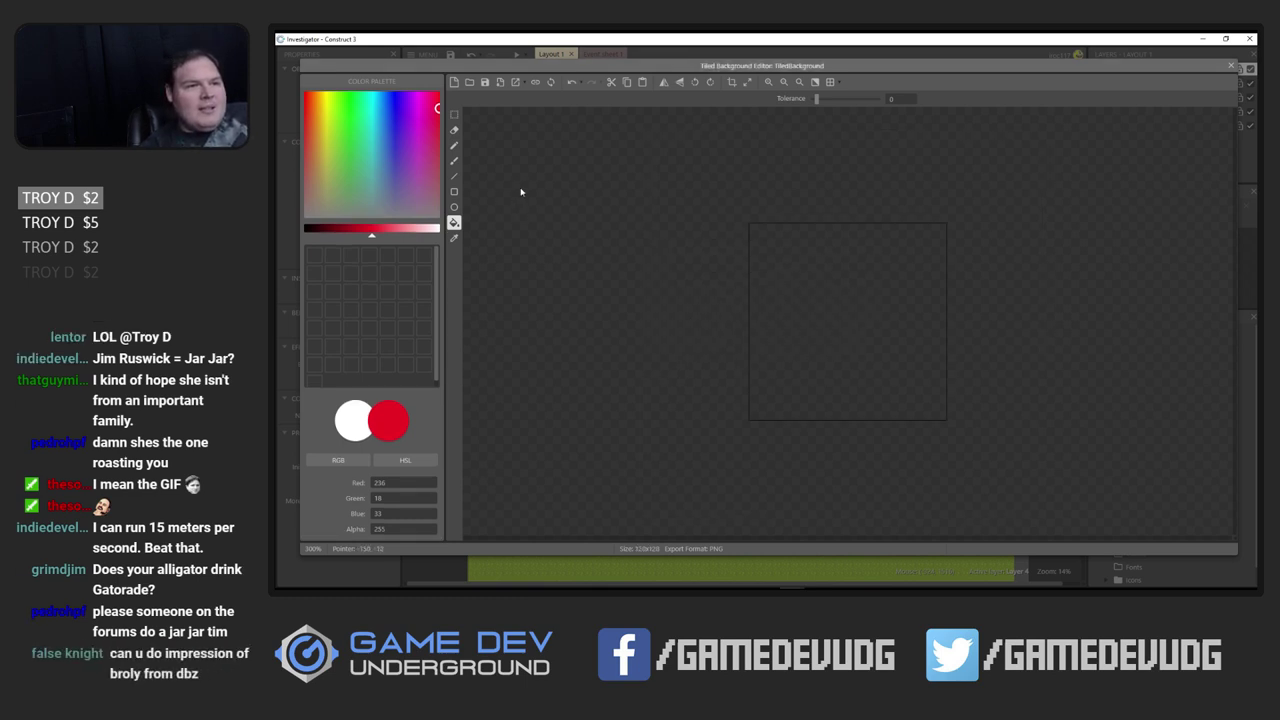
Set the width of the tiled background's image canvas to 64 pixels
left_click(768, 84)
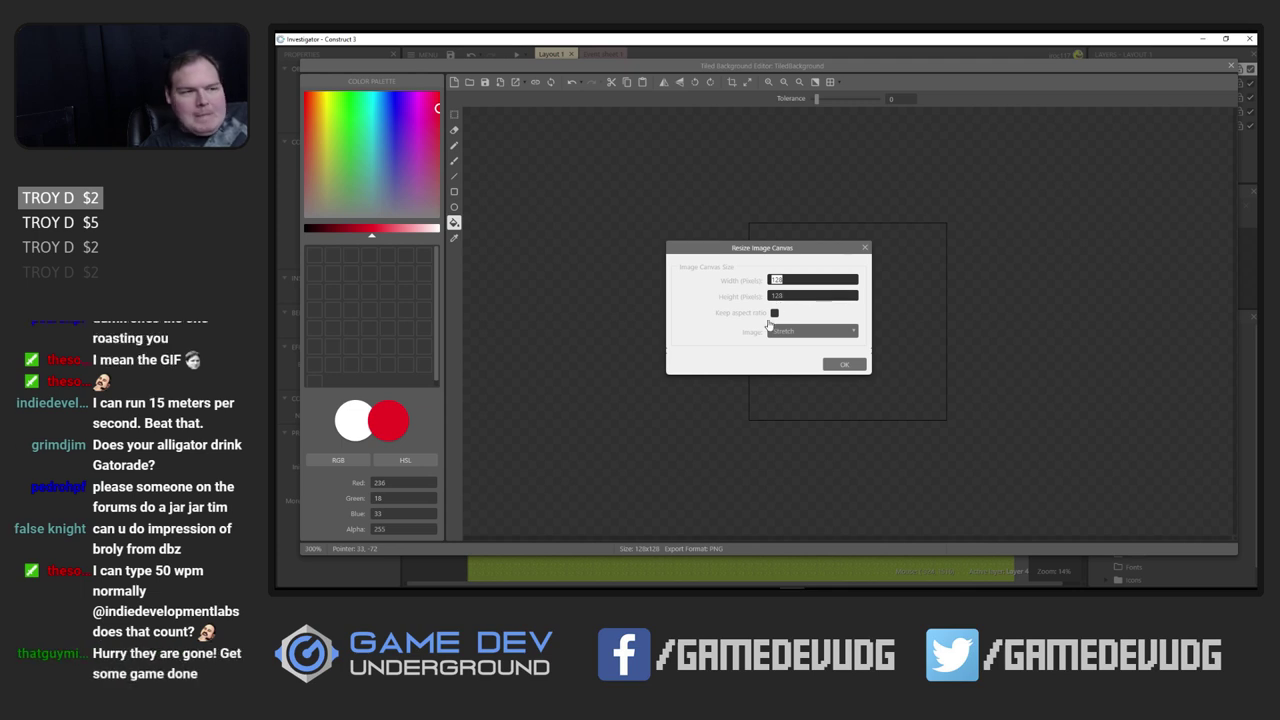
key("Tab")
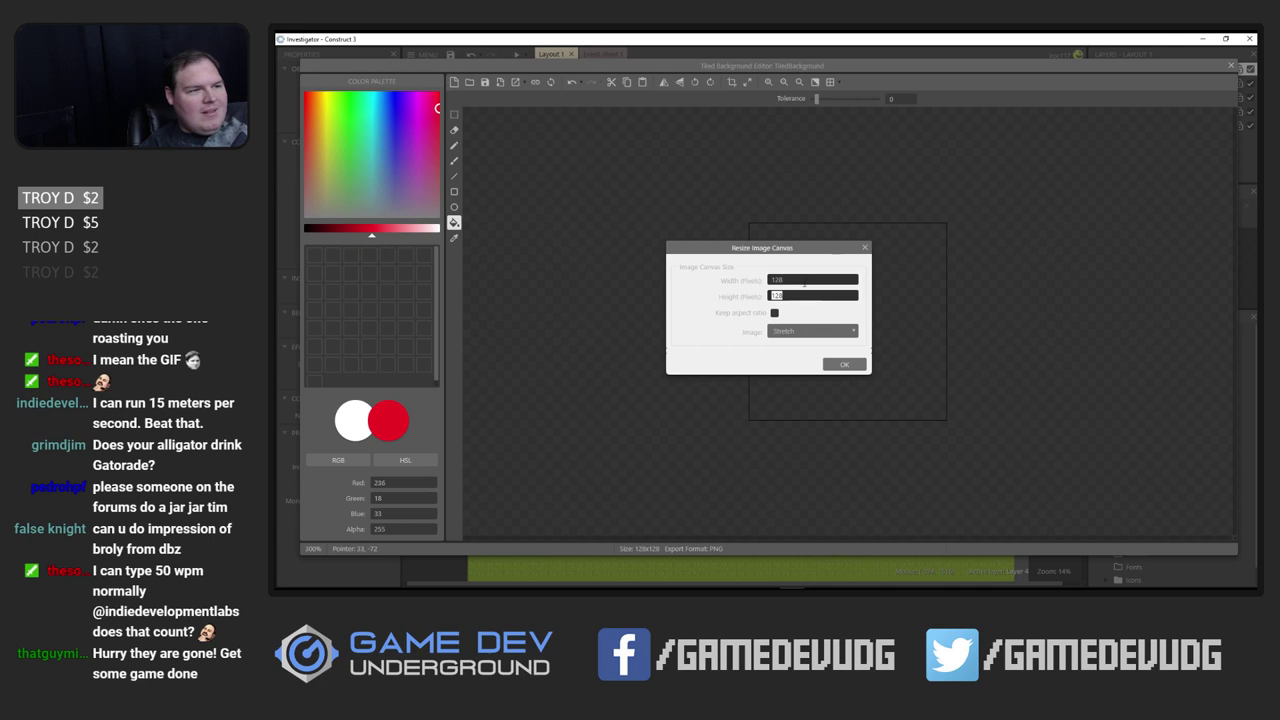
left_click(814, 284)
type("64")
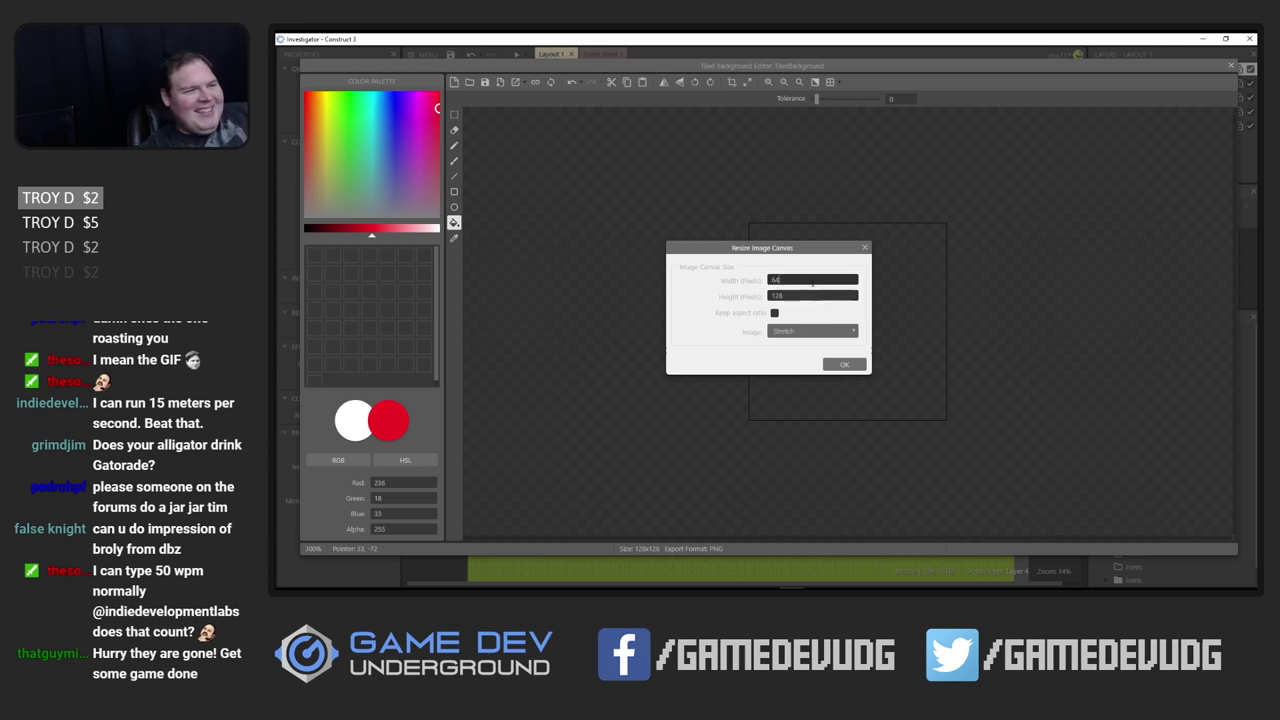
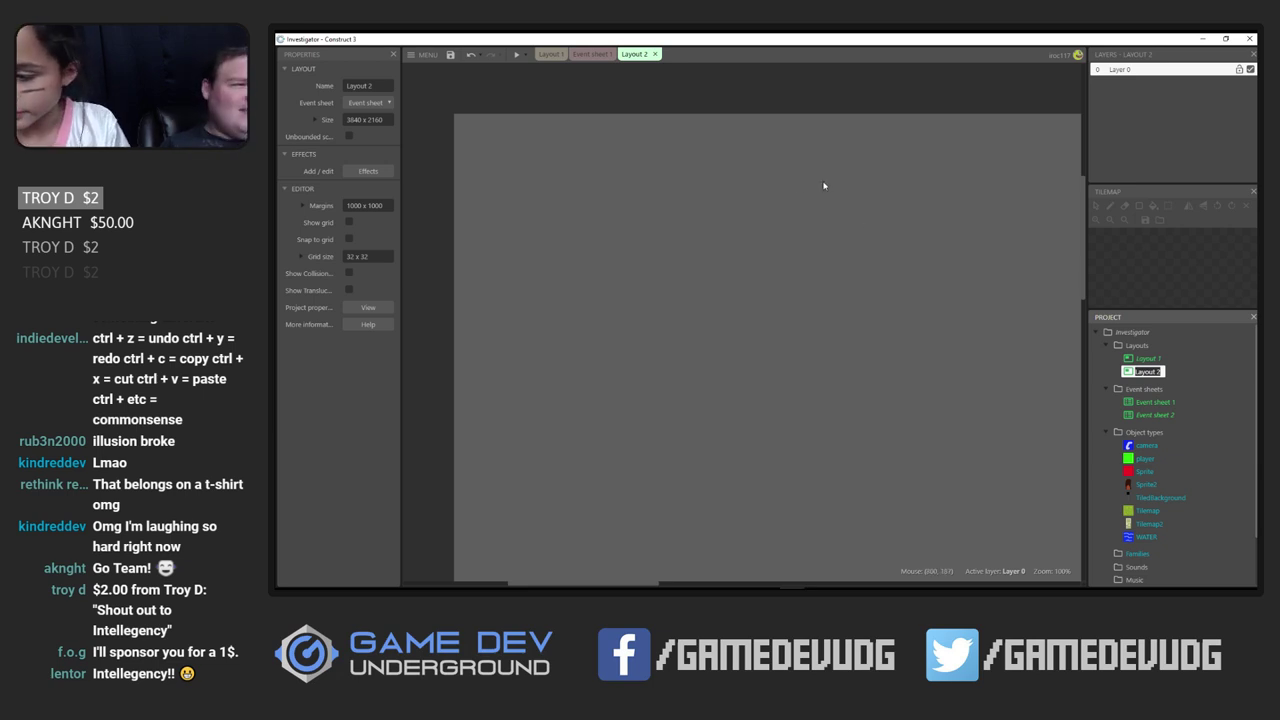
Check the empty Layout 2 and the camera events in Event sheet 1, and return to Layout 1
scroll(737, 249, "down", 1, "ctrl")
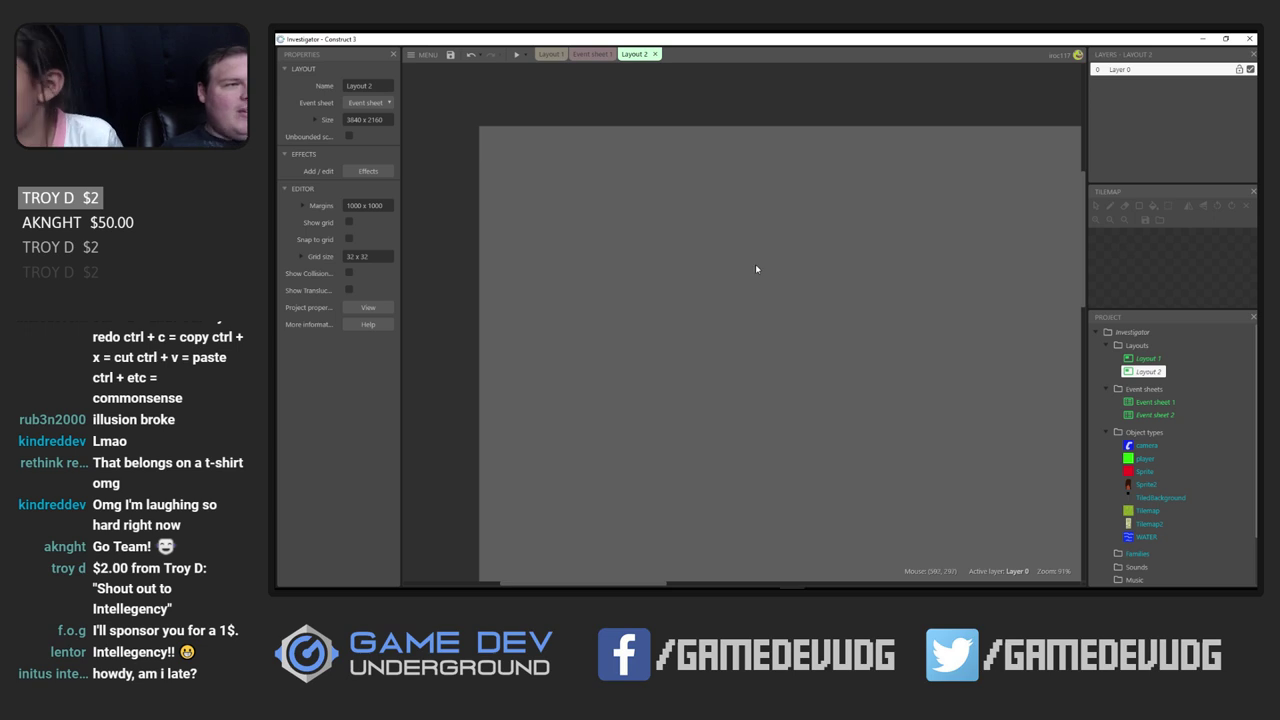
left_click(592, 54)
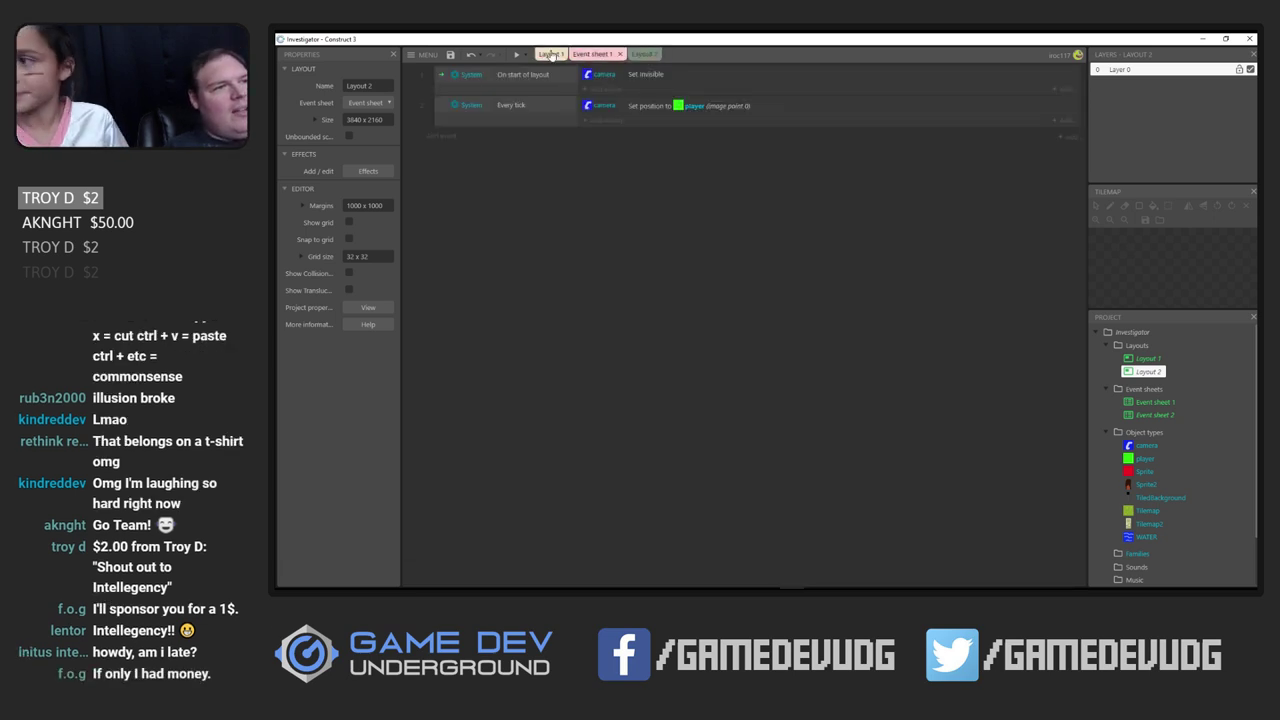
left_click(550, 54)
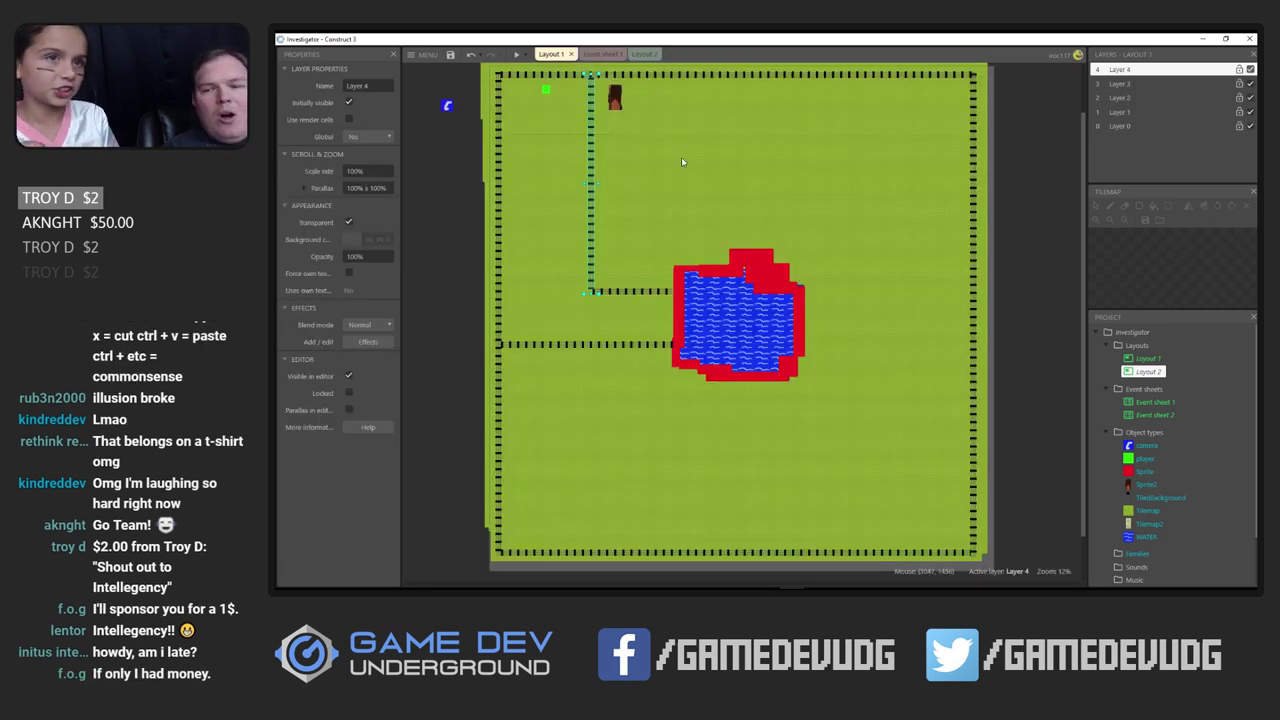
left_click(638, 55)
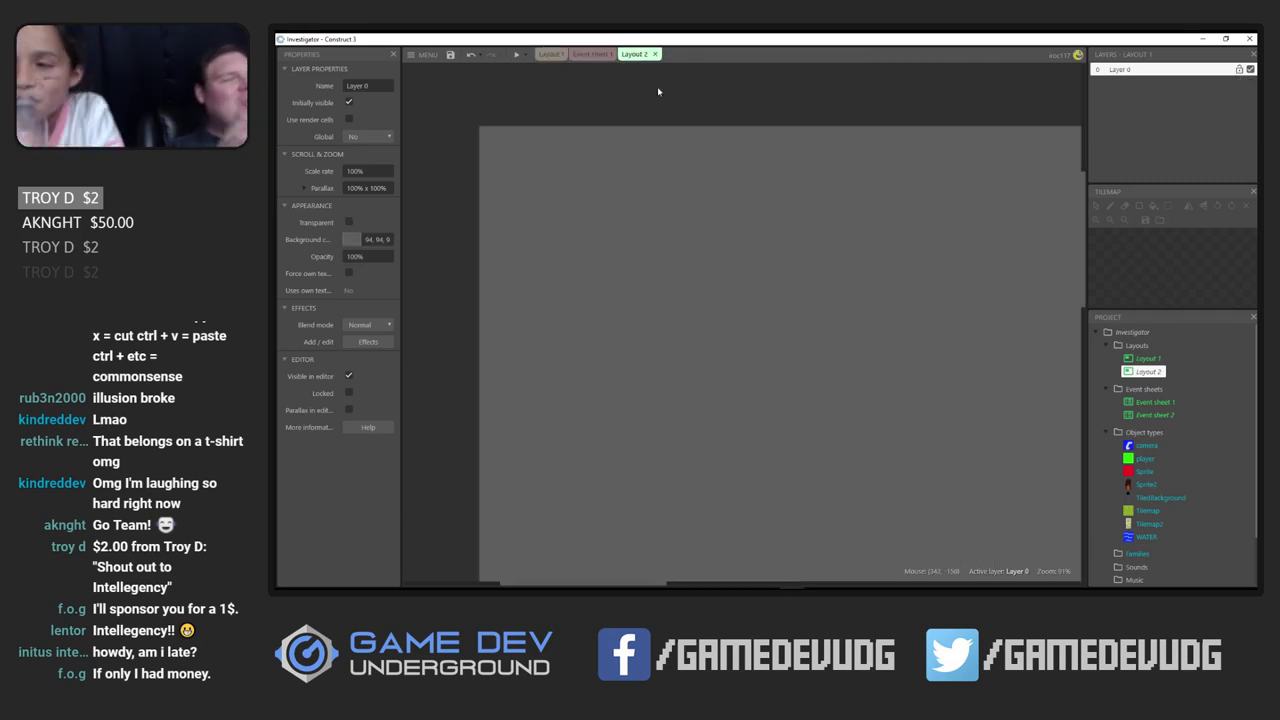
left_click(748, 320)
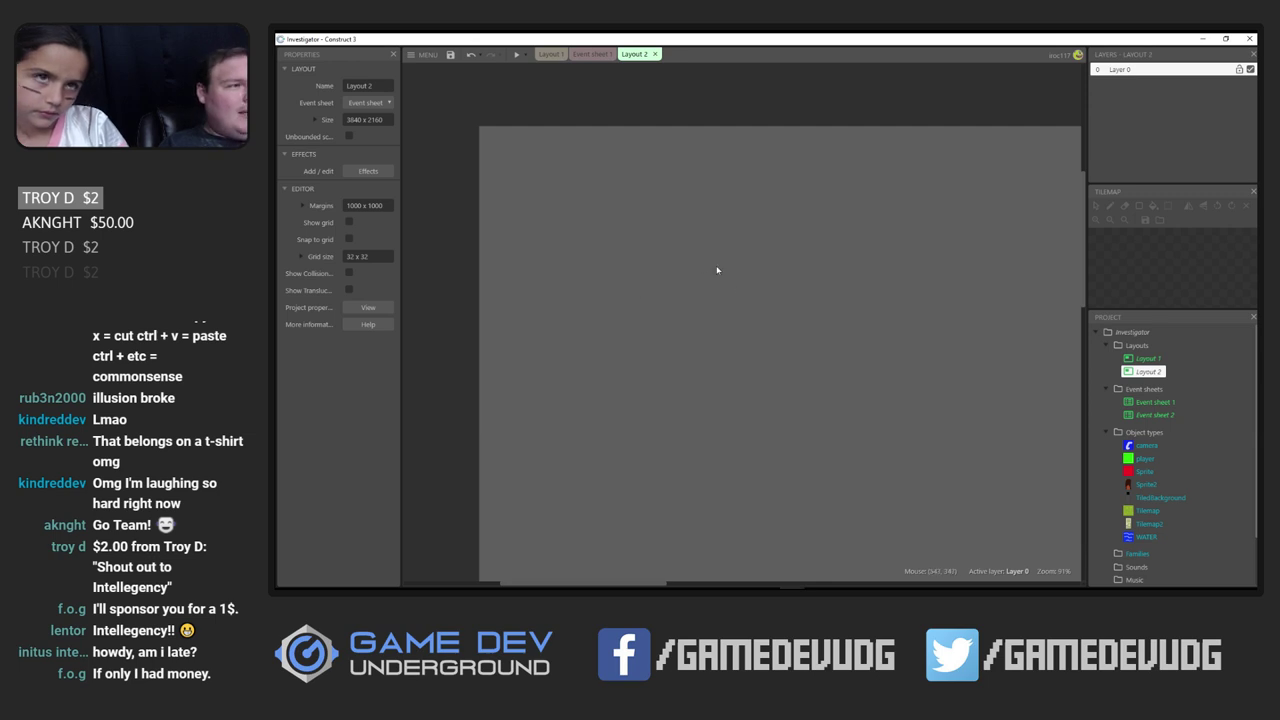
scroll(669, 280, "down", 3, "ctrl")
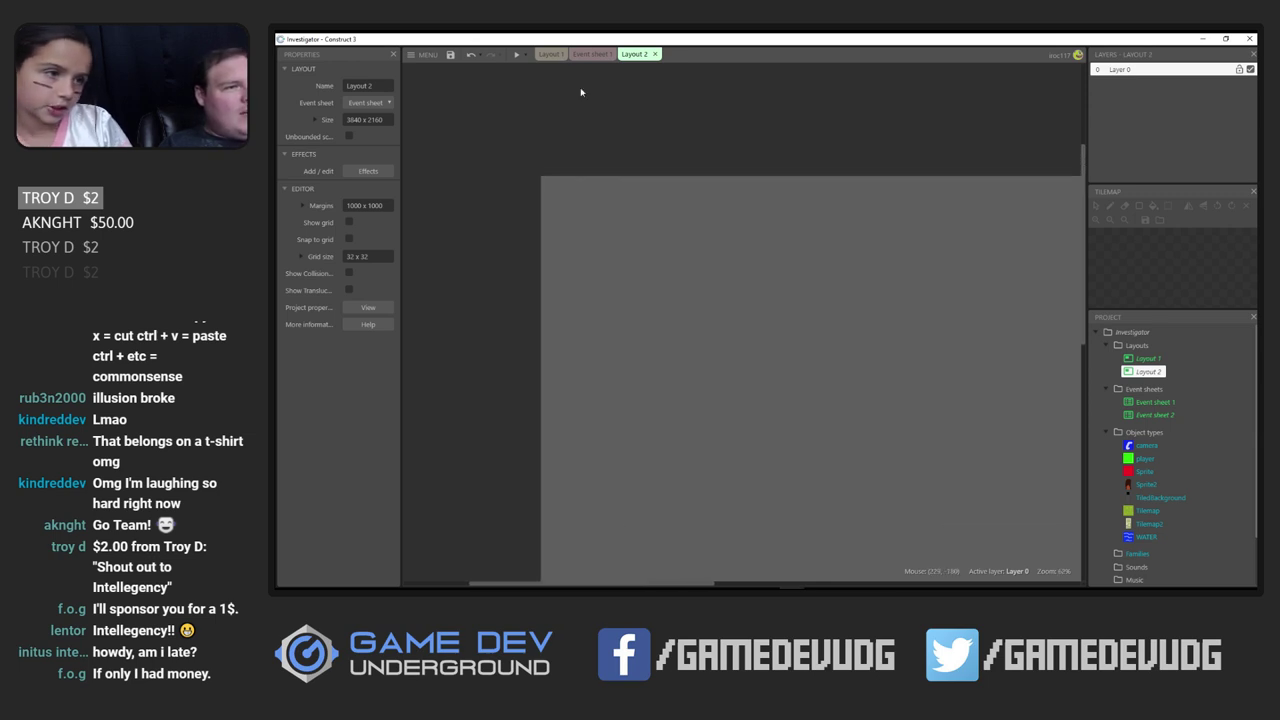
left_click(553, 55)
Hide Layer 3 and Layer 2 of Layout 1 to expose the whole water background beneath the grass
left_click(724, 350)
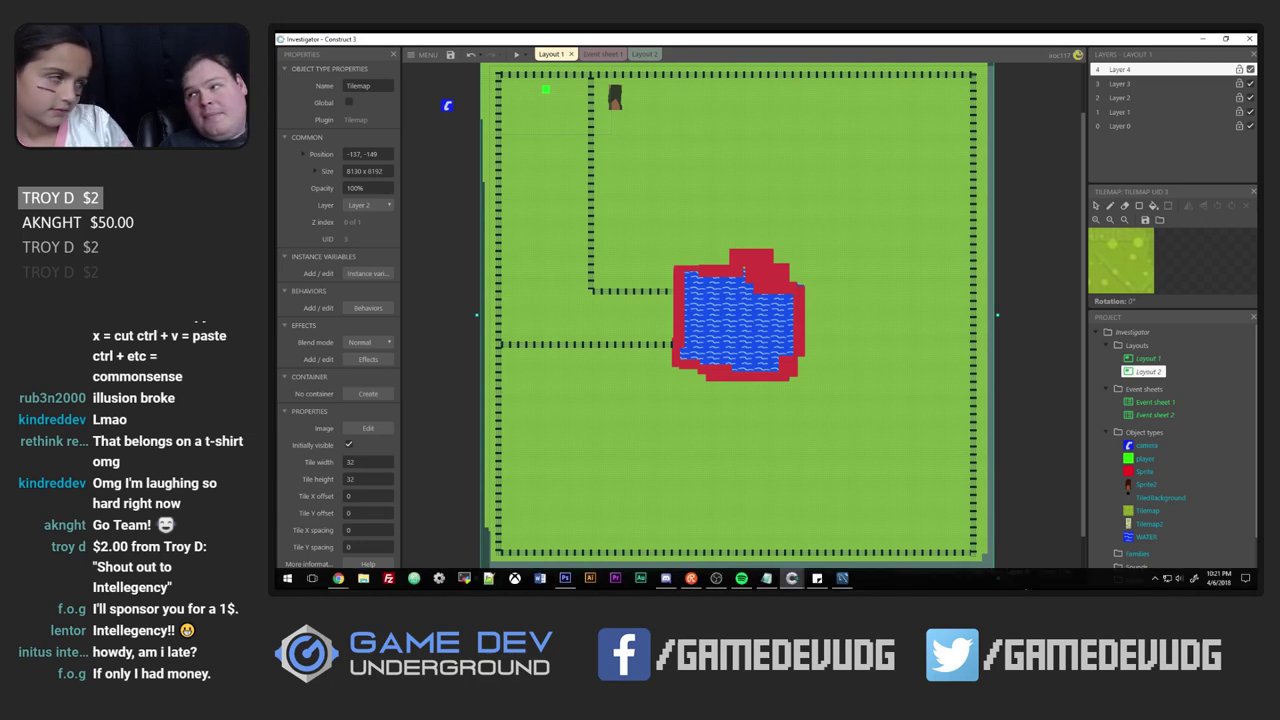
scroll(1016, 348, "up", 1)
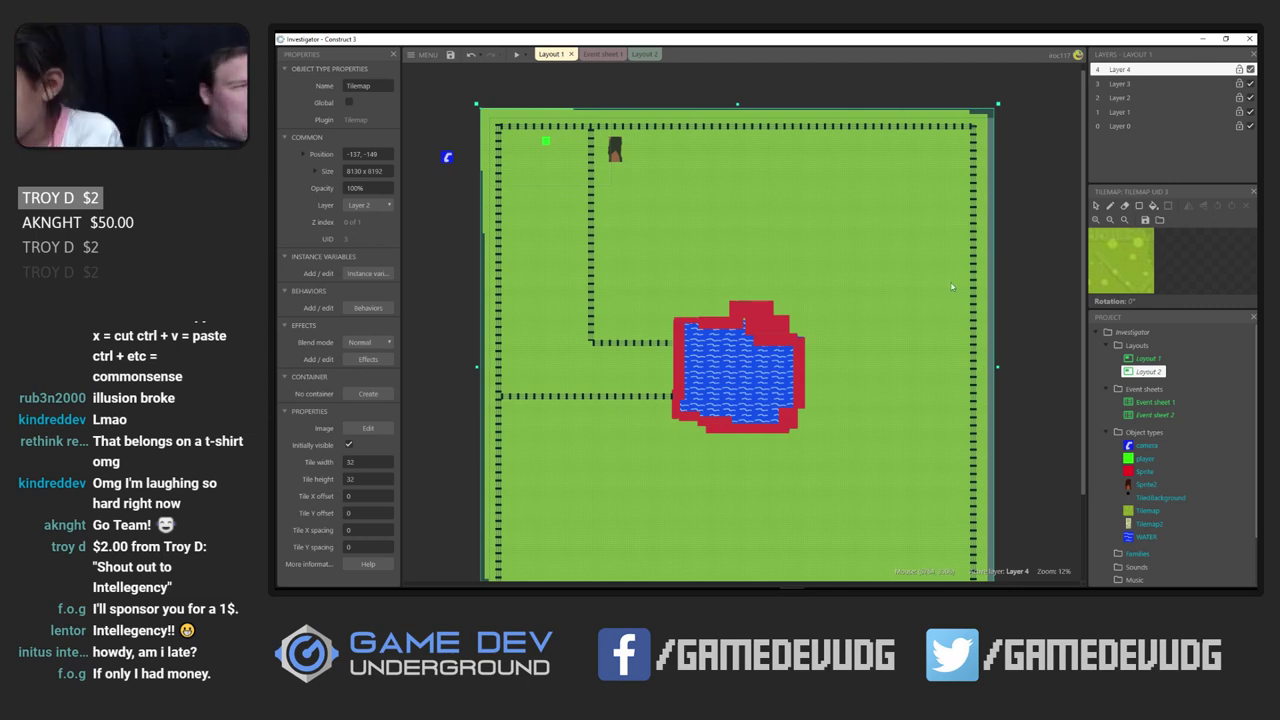
left_click(1249, 85)
left_click(1249, 98)
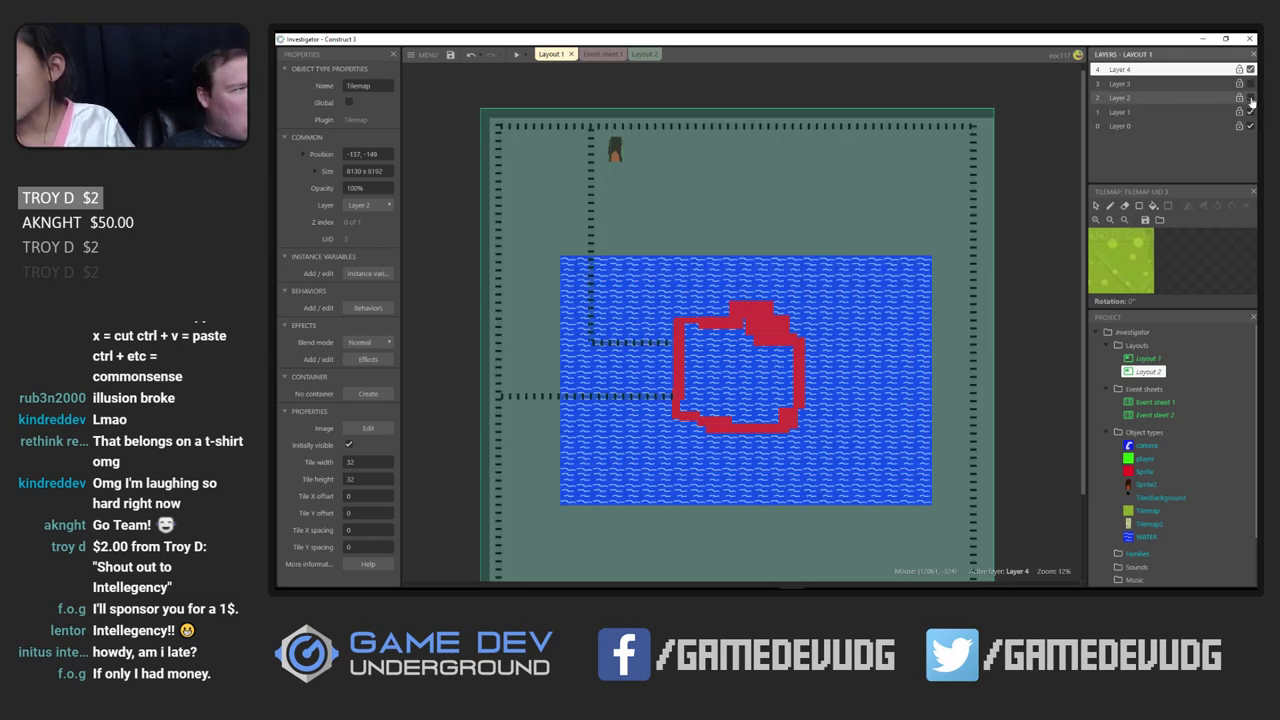
Copy the WATER tiled background from Layout 1 and paste it into Layout 2
left_click(920, 286)
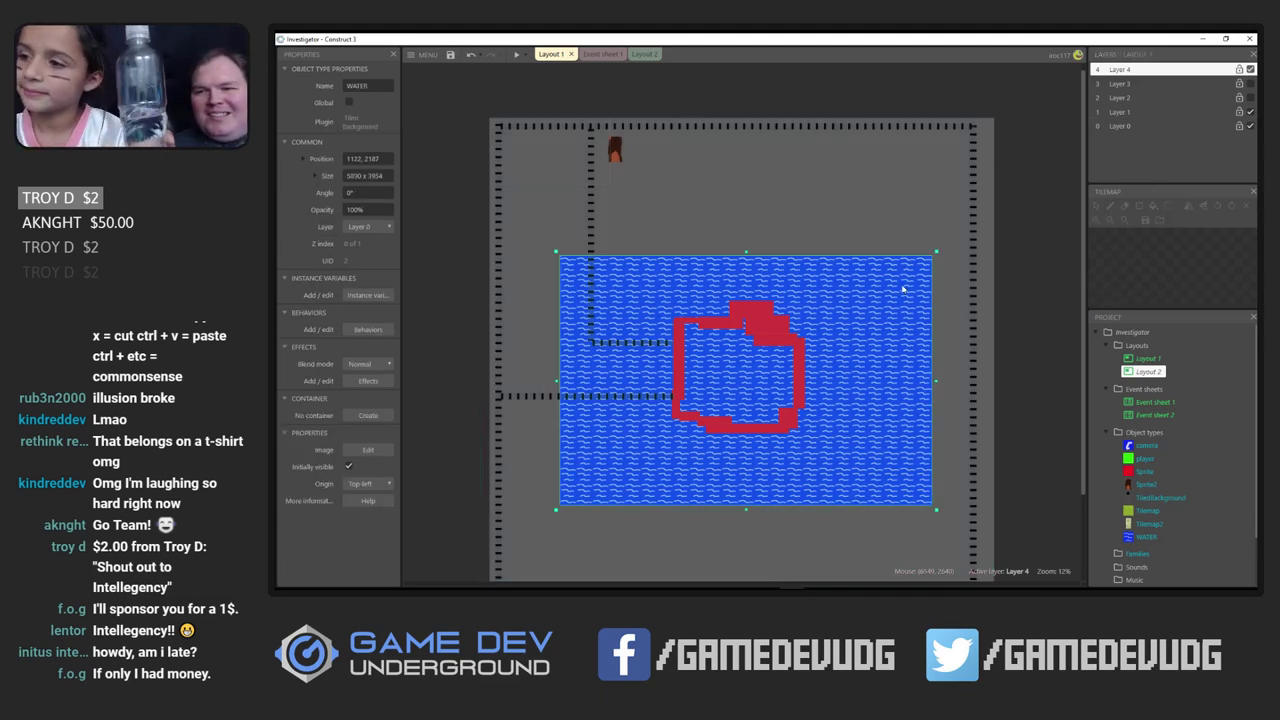
left_click(602, 54)
left_click(638, 54)
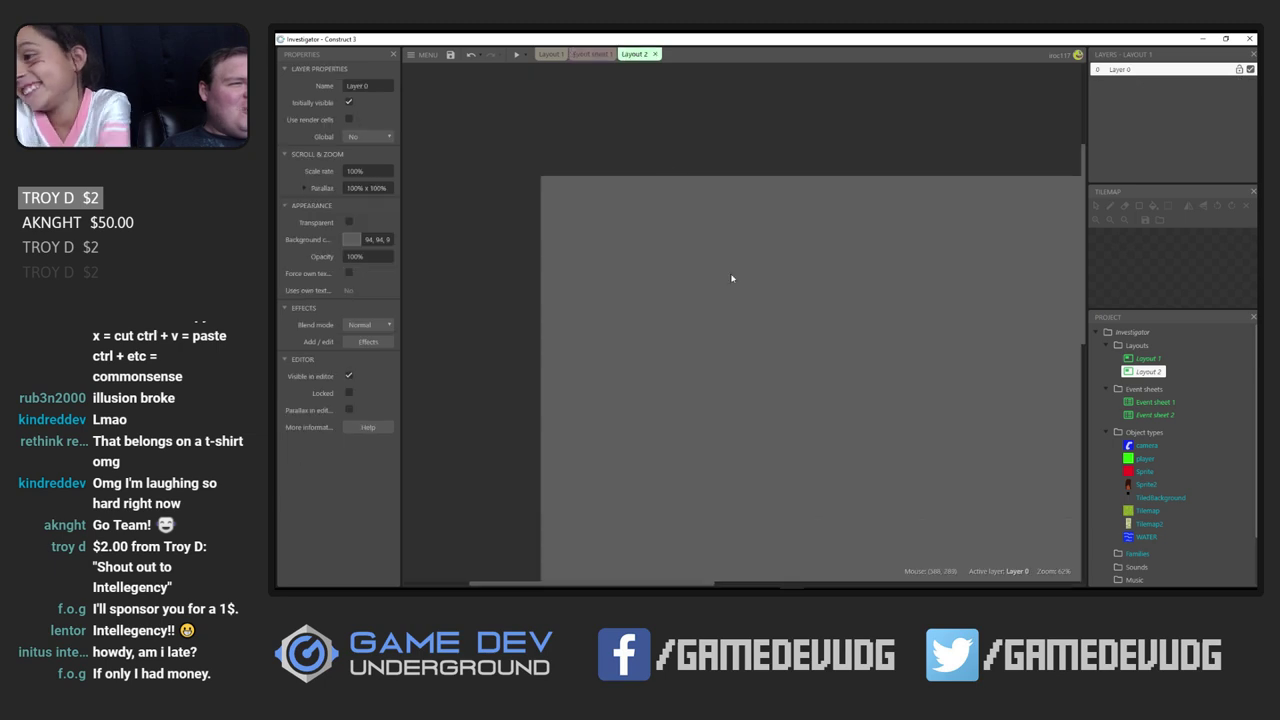
scroll(729, 277, "down", 3, "ctrl")
left_click(801, 315)
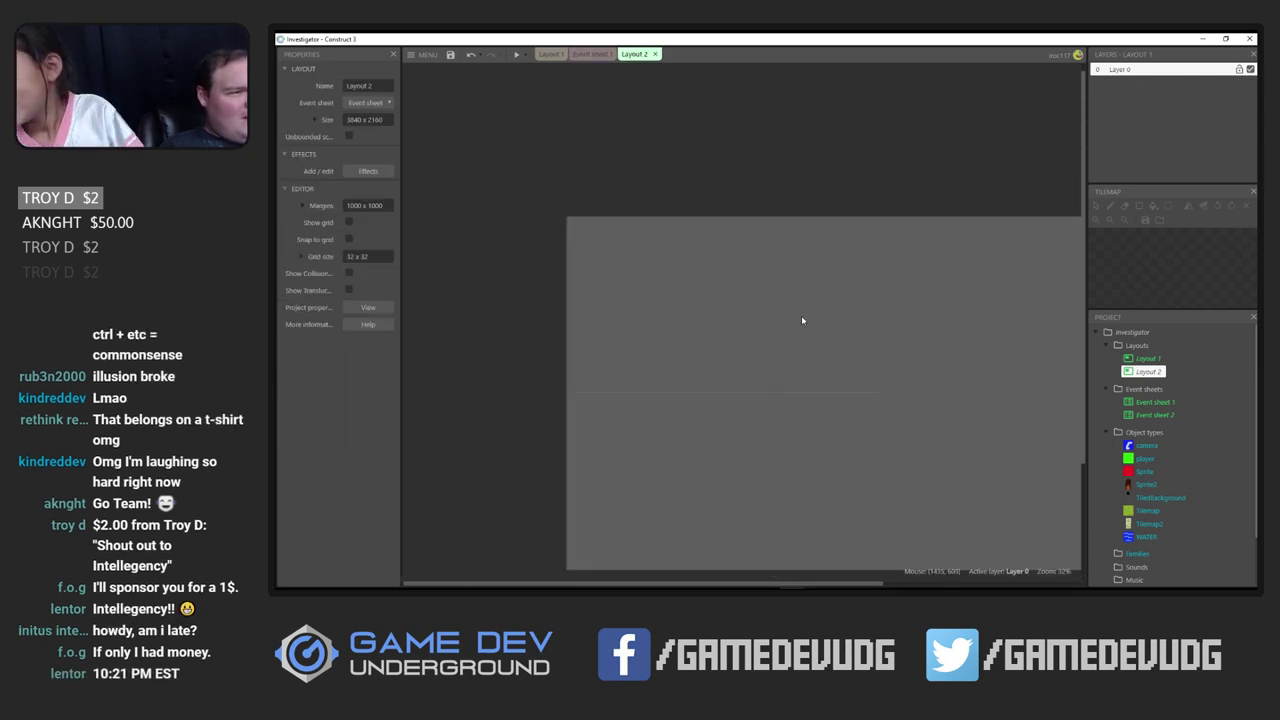
scroll(820, 335, "down", 2, "ctrl")
scroll(835, 352, "up", 2, "ctrl")
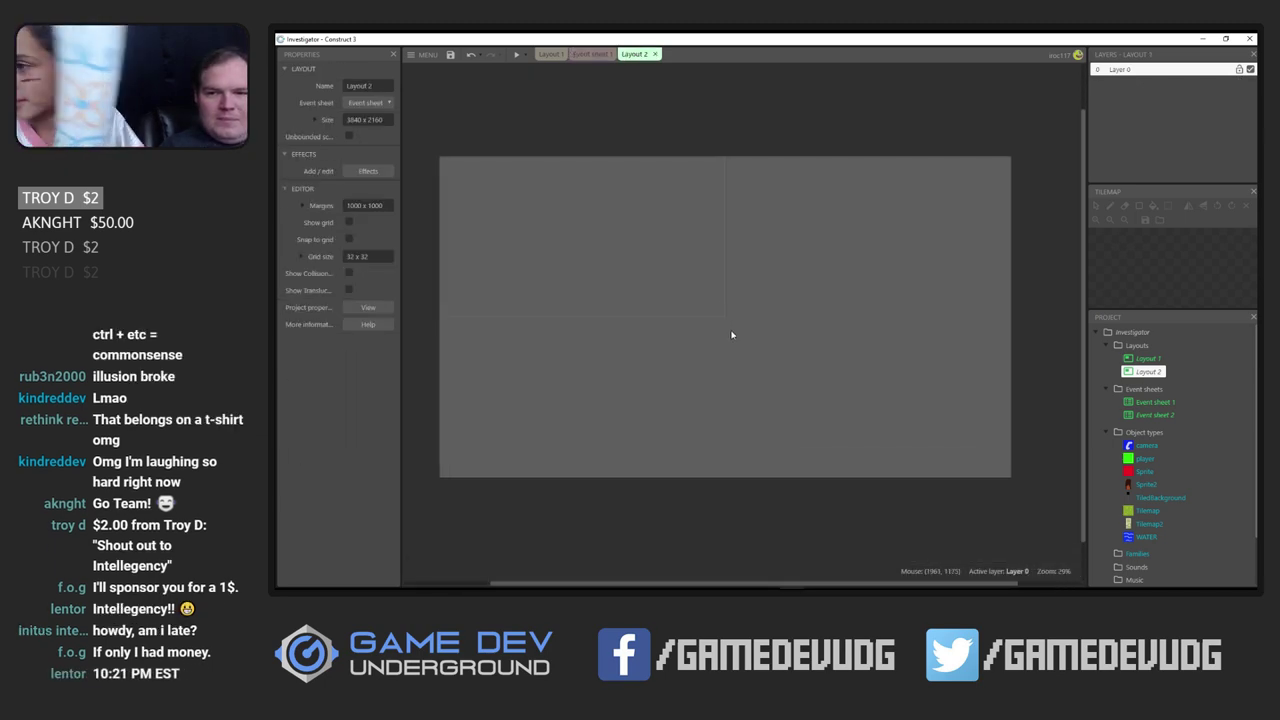
key("ctrl+v")
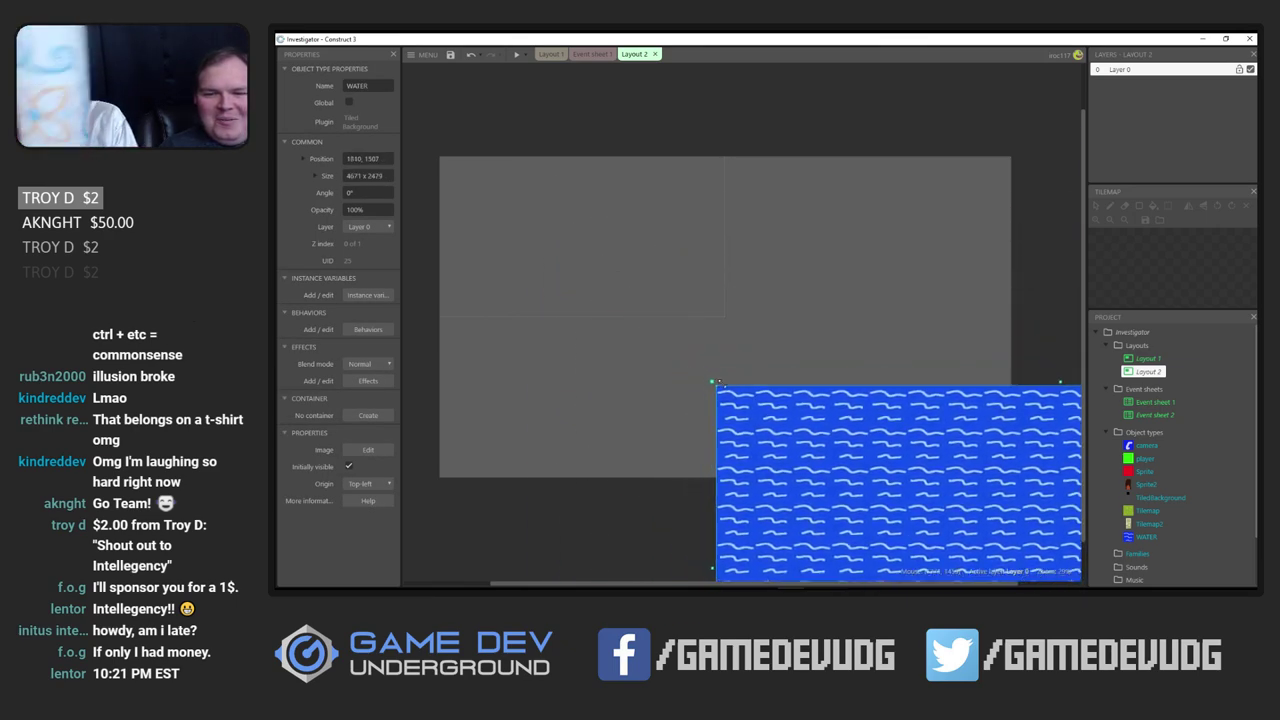
Move and resize the pasted WATER background over Layout 2 to about 3974 x 2551 at about -161, -130
left_click_drag(768, 438, 527, 186)
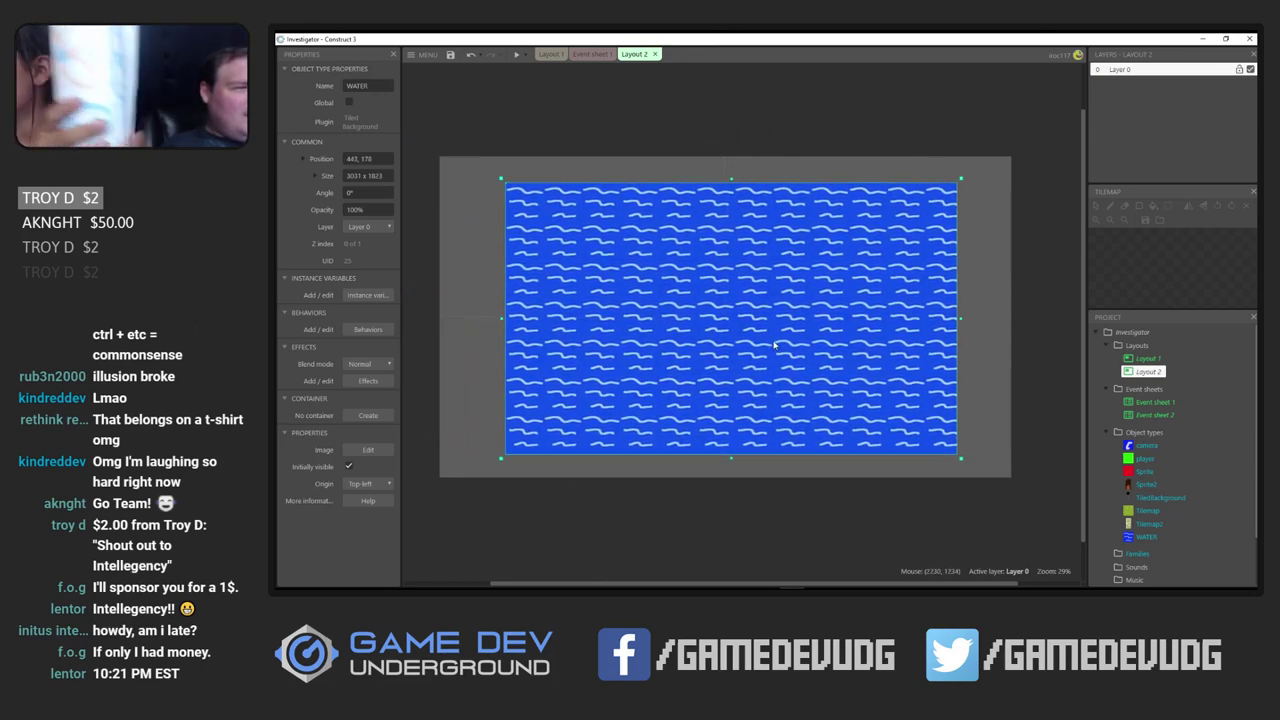
left_click_drag(957, 457, 1018, 514)
left_click_drag(917, 453, 855, 390)
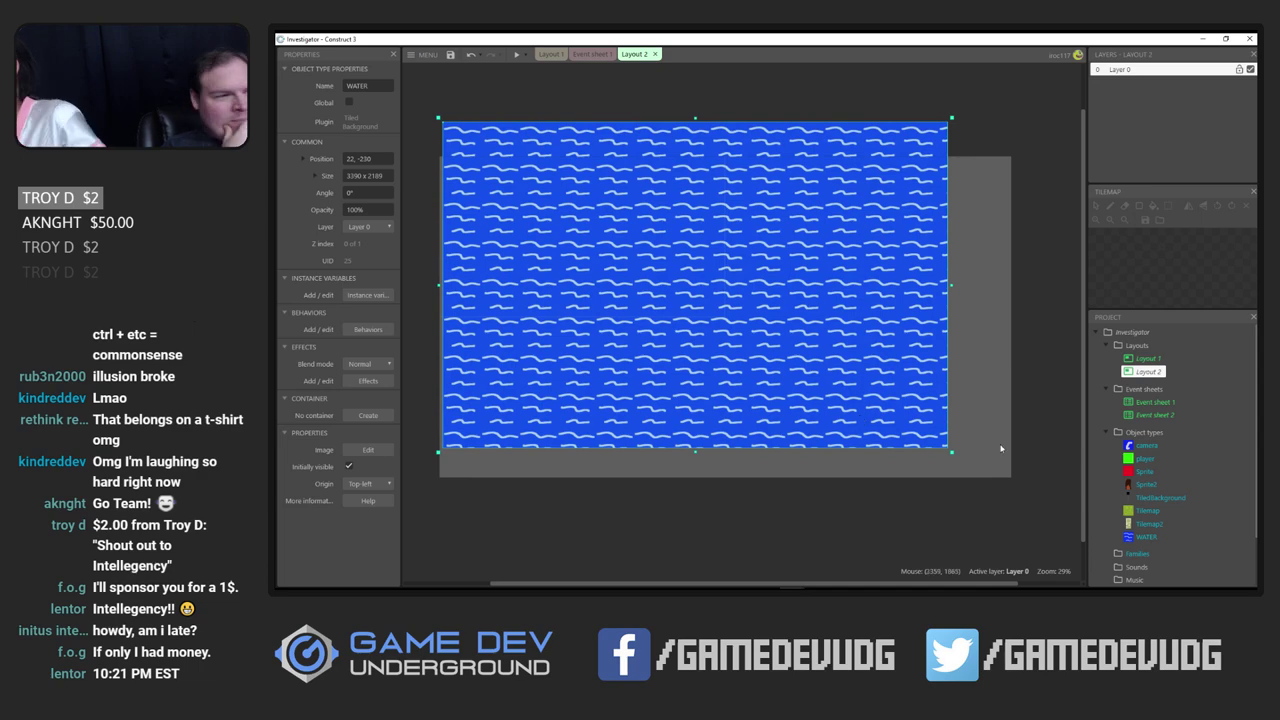
left_click_drag(952, 452, 910, 443)
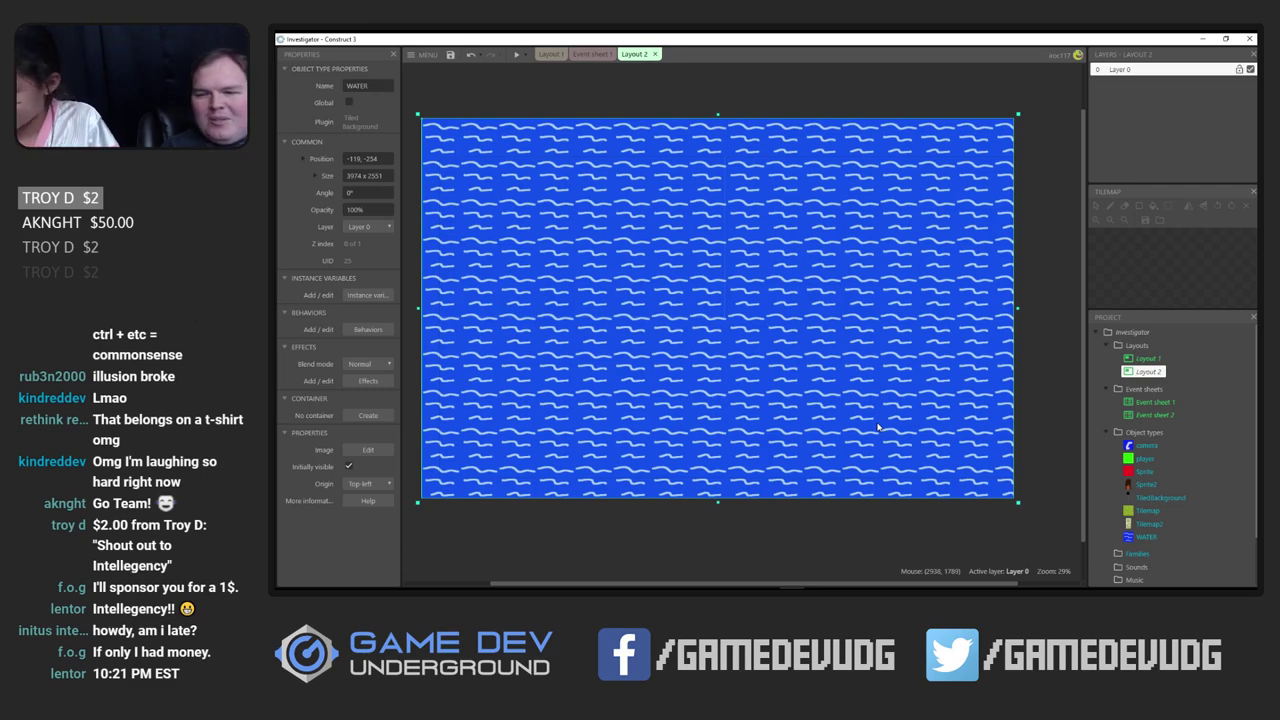
left_click_drag(860, 357, 813, 361)
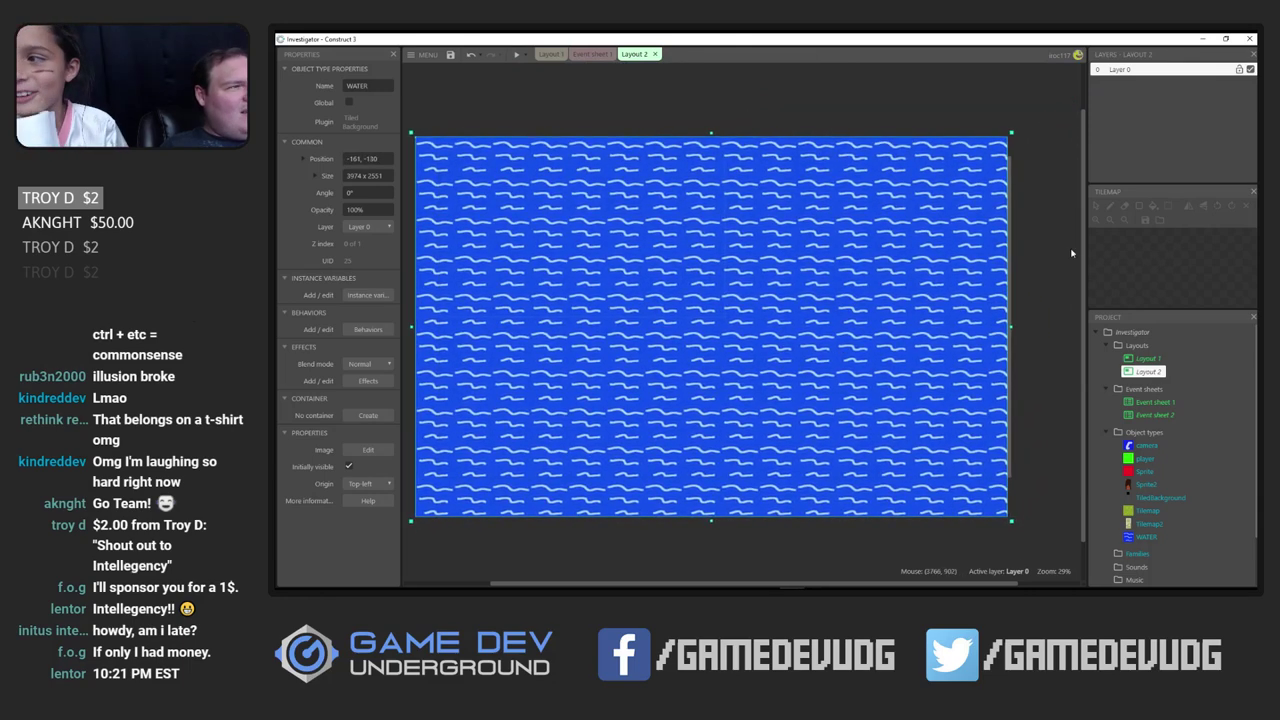
Add two new layers above Layer 0 in Layout 2, keeping the default names Layer 1 and Layer 2
right_click(1113, 129)
left_click(1150, 138)
right_click(1137, 112)
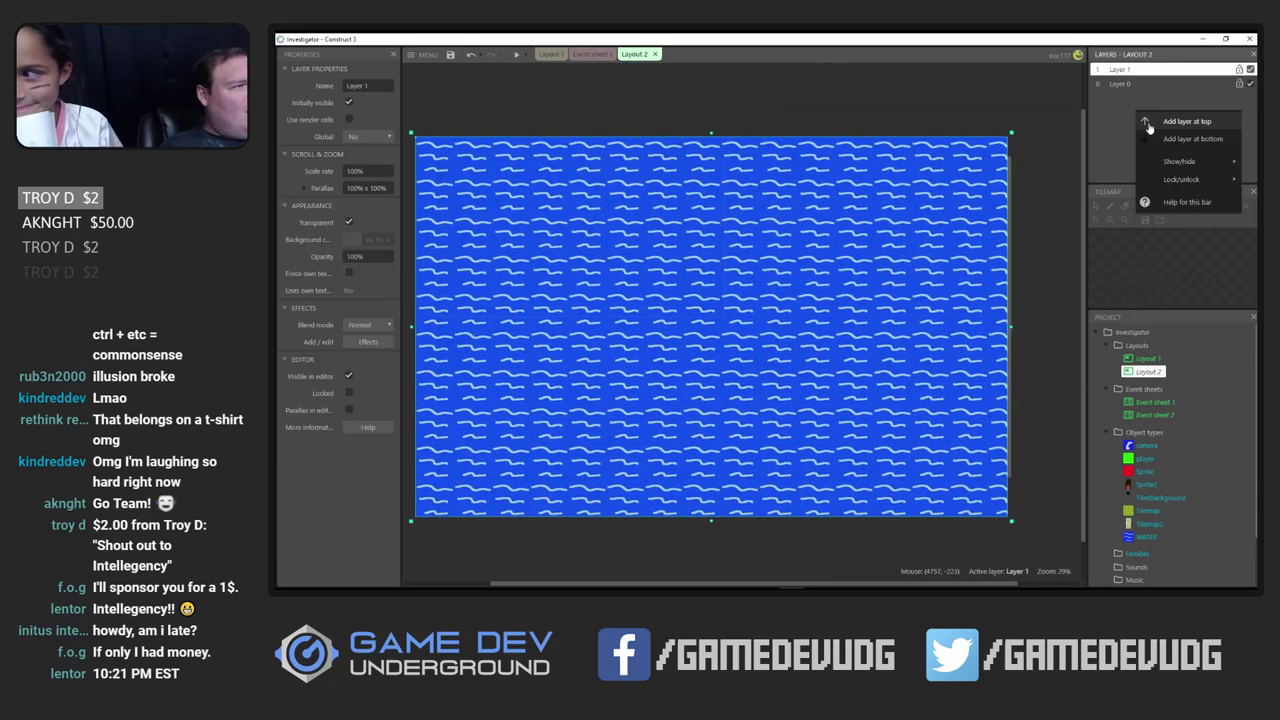
left_click(1147, 123)
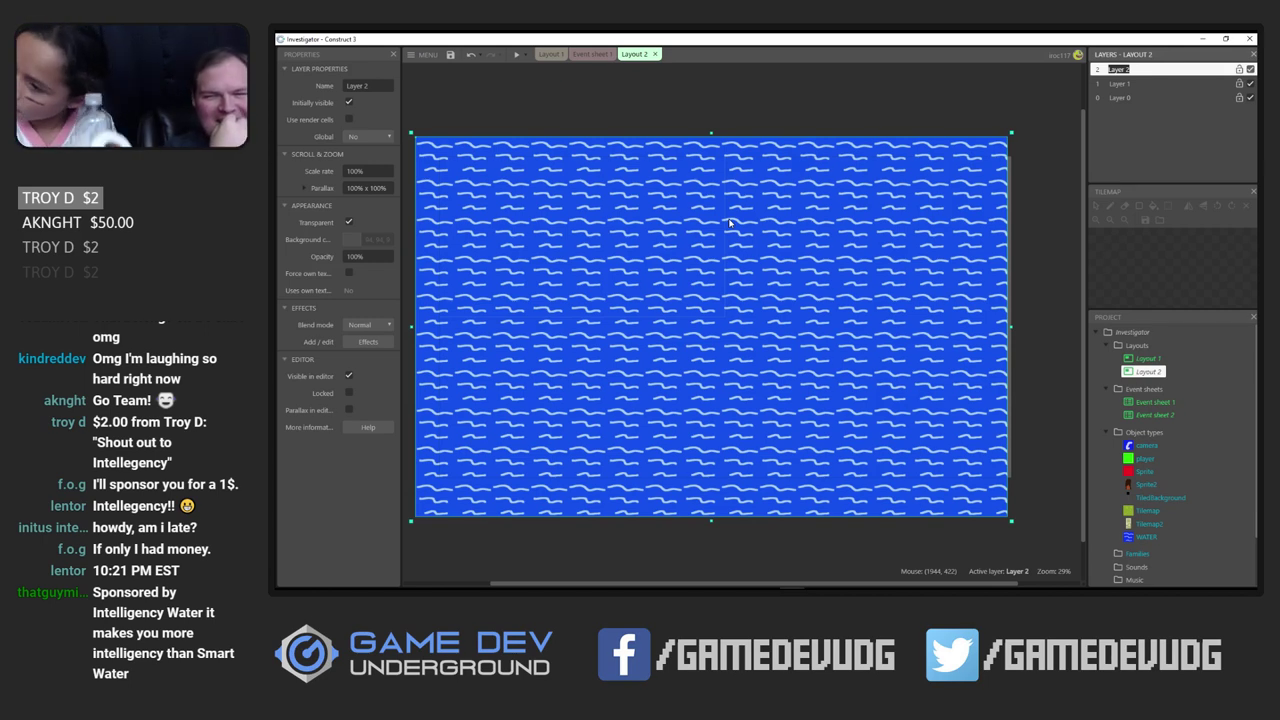
left_click(742, 124)
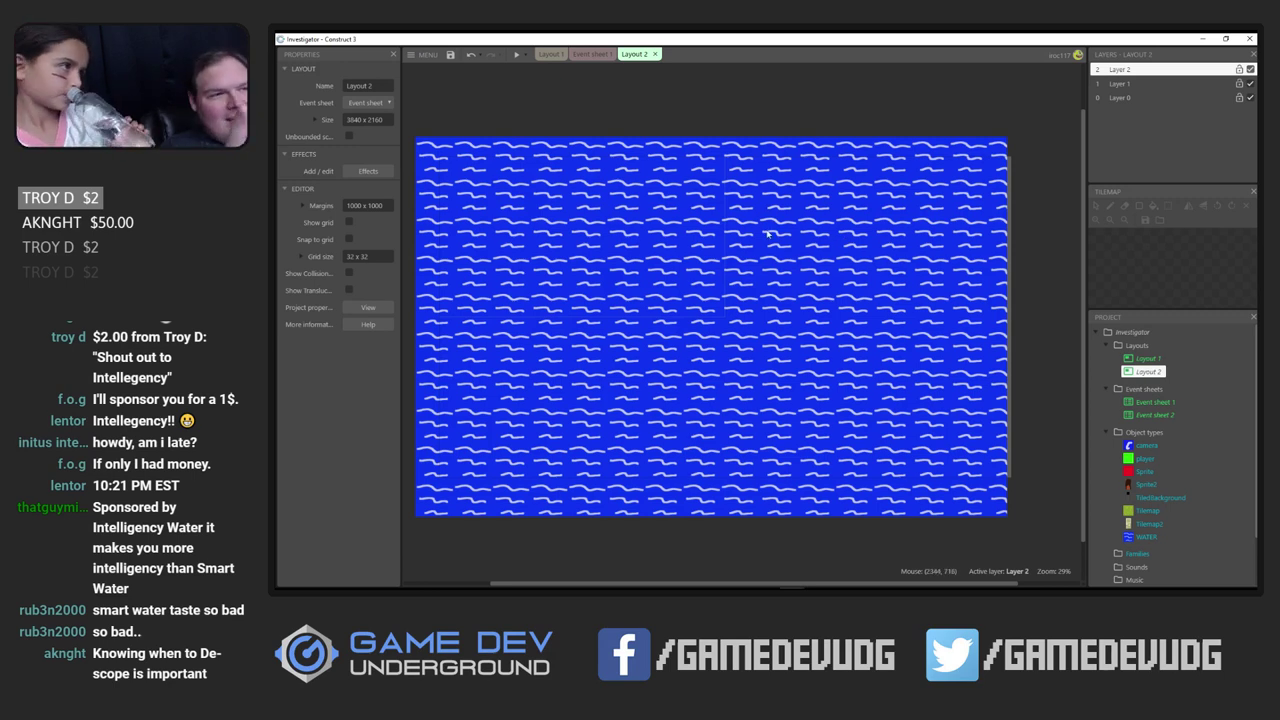
Open Layout 1 and make its hidden Layer 2 and Layer 3 visible in the editor
left_click(591, 54)
left_click(550, 54)
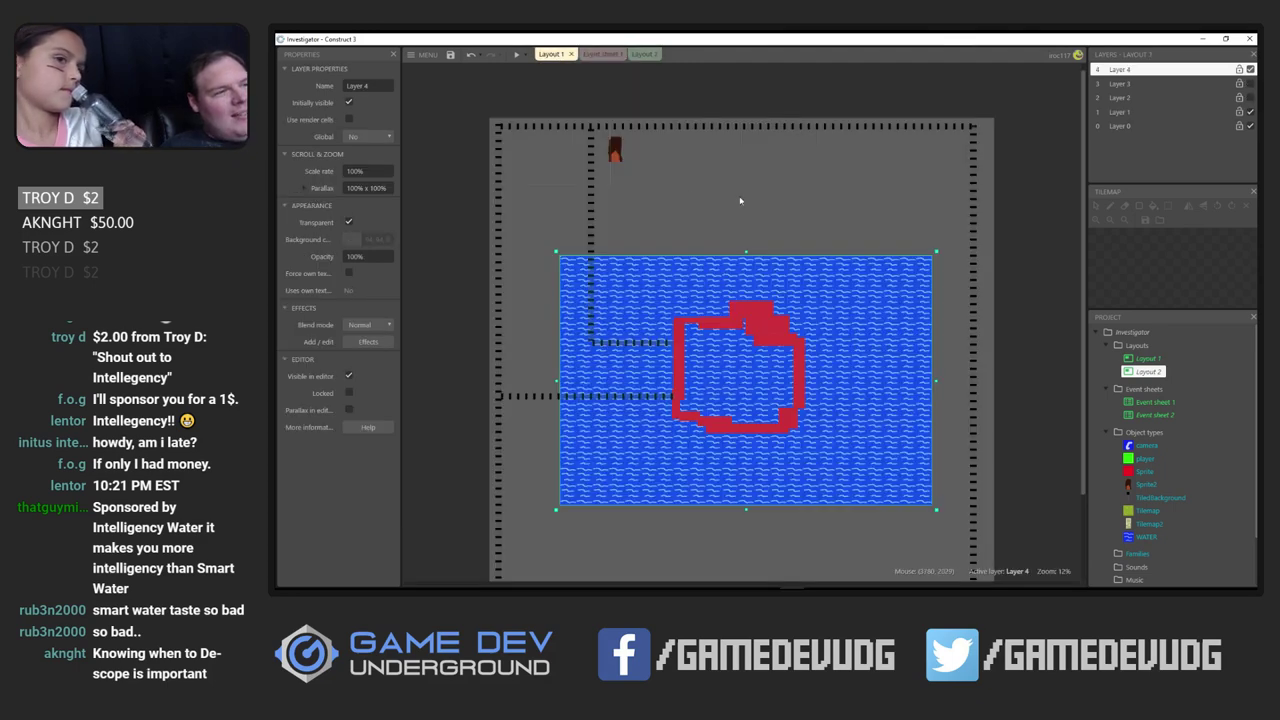
left_click(1250, 97)
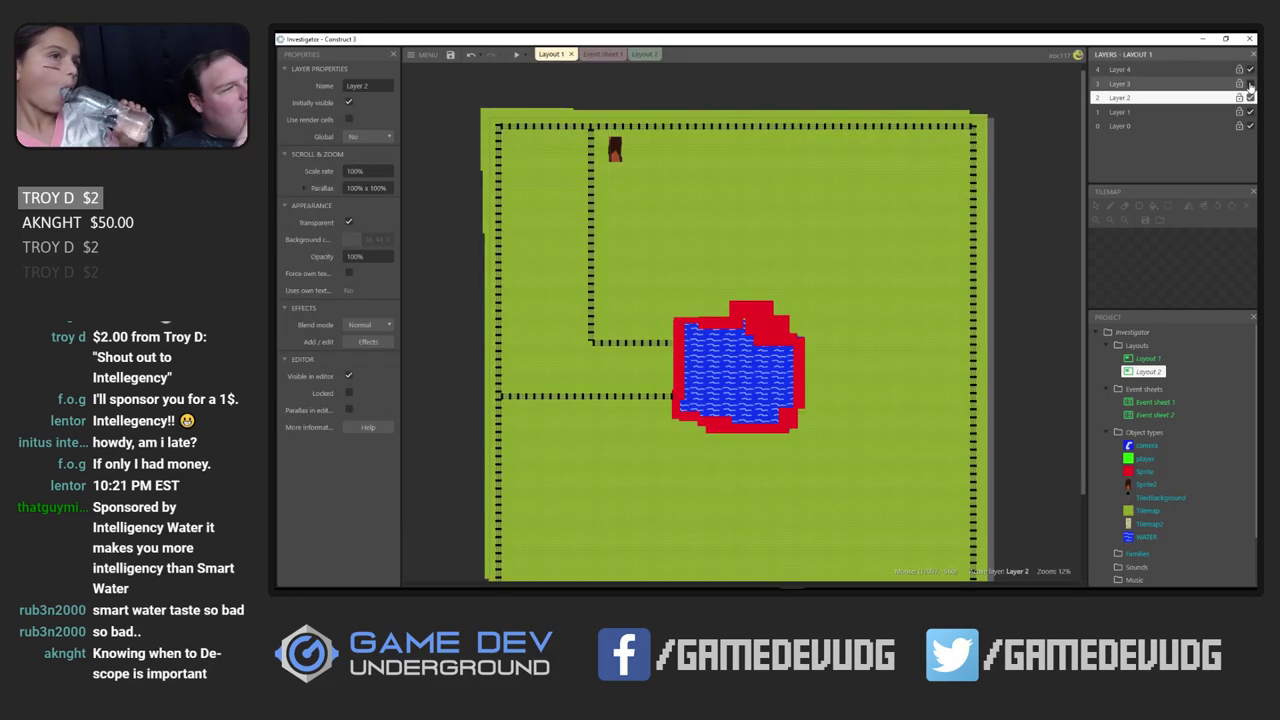
left_click(1250, 84)
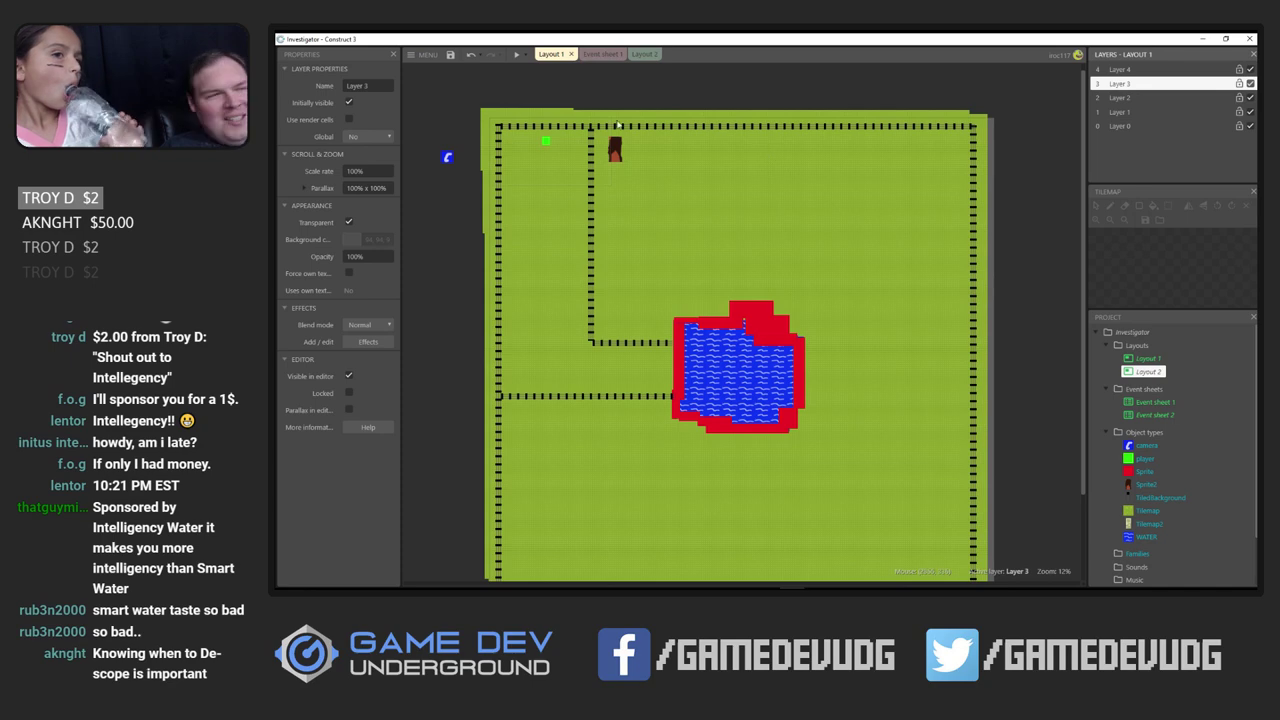
left_click(640, 56)
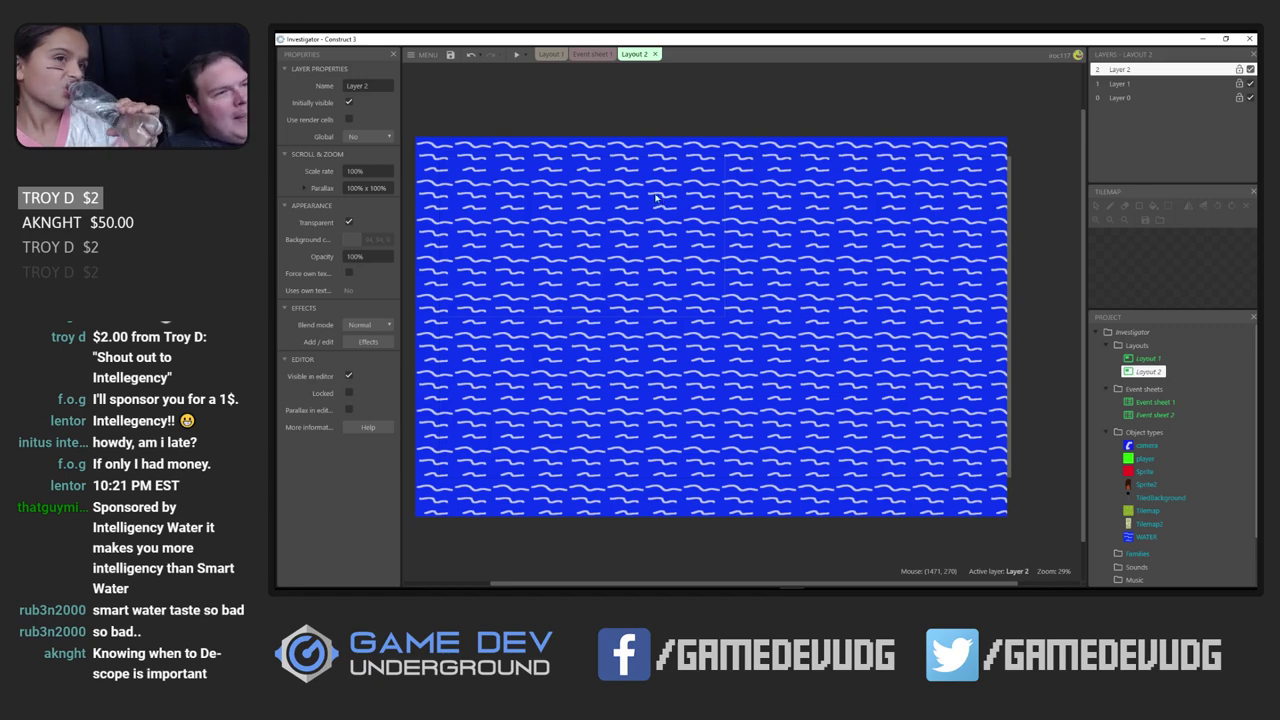
scroll(630, 156, "down", 2, "ctrl")
left_click(550, 54)
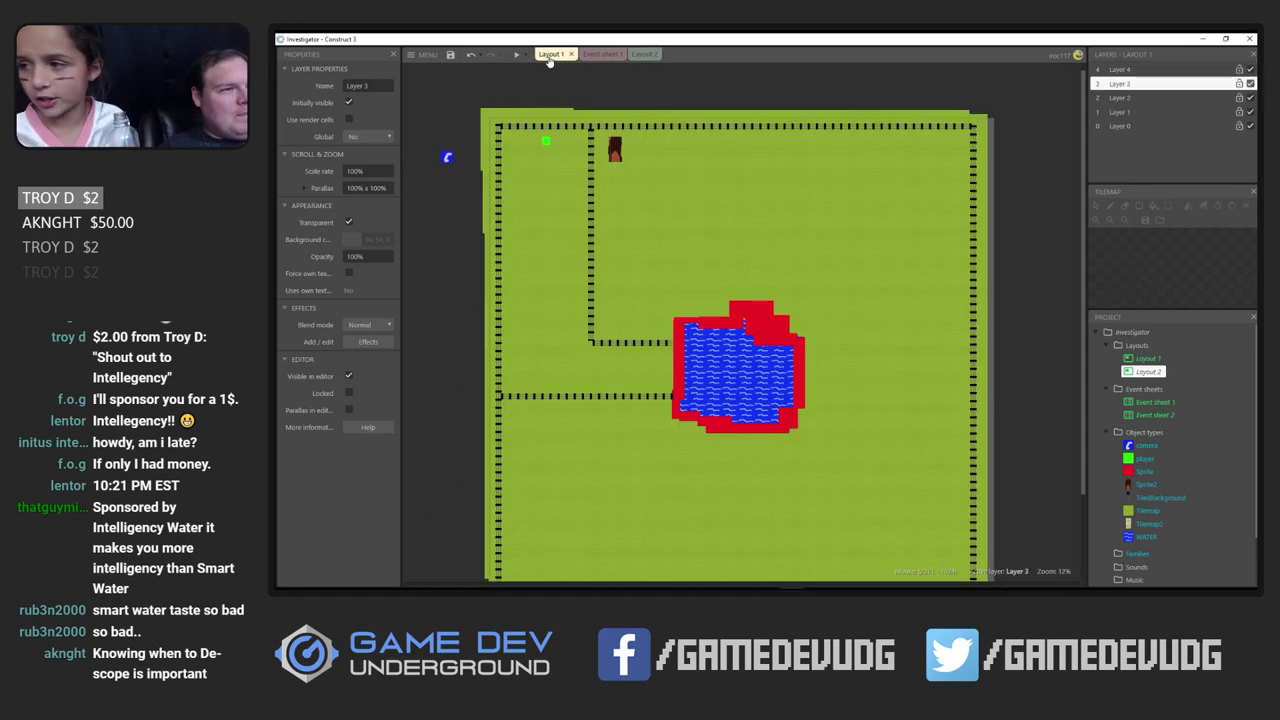
left_click(546, 143)
left_click(641, 56)
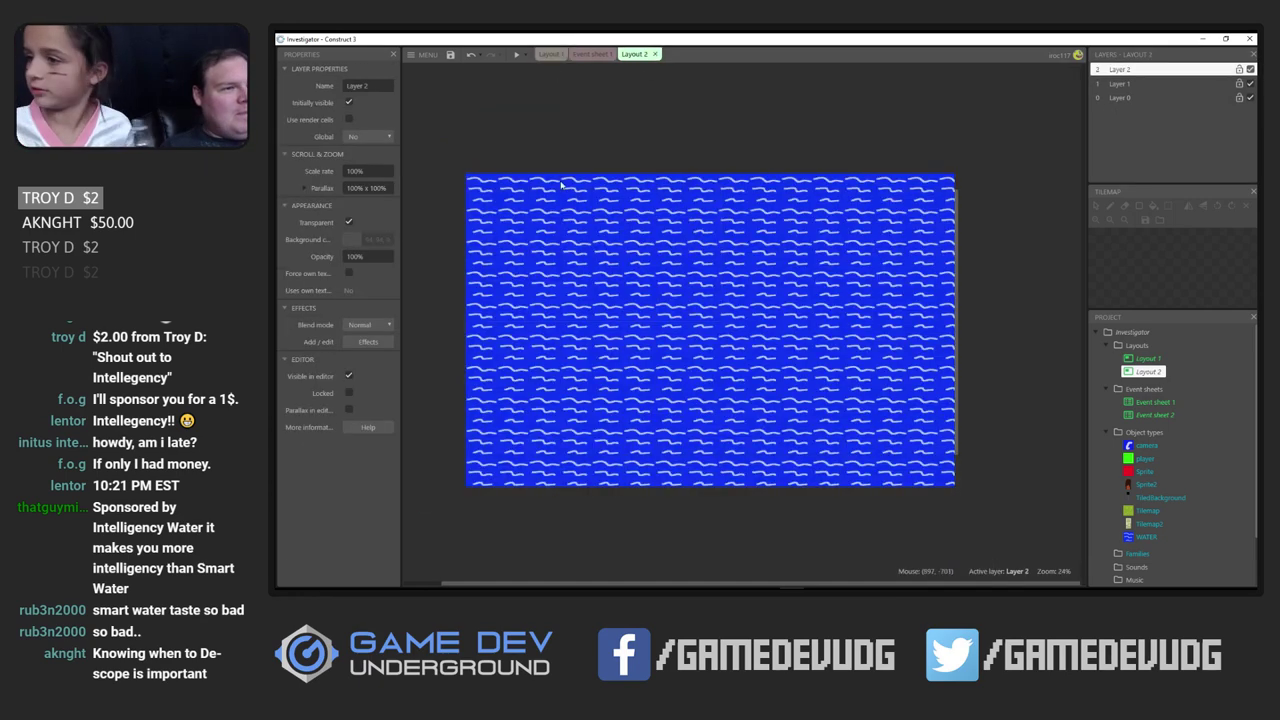
left_click(550, 54)
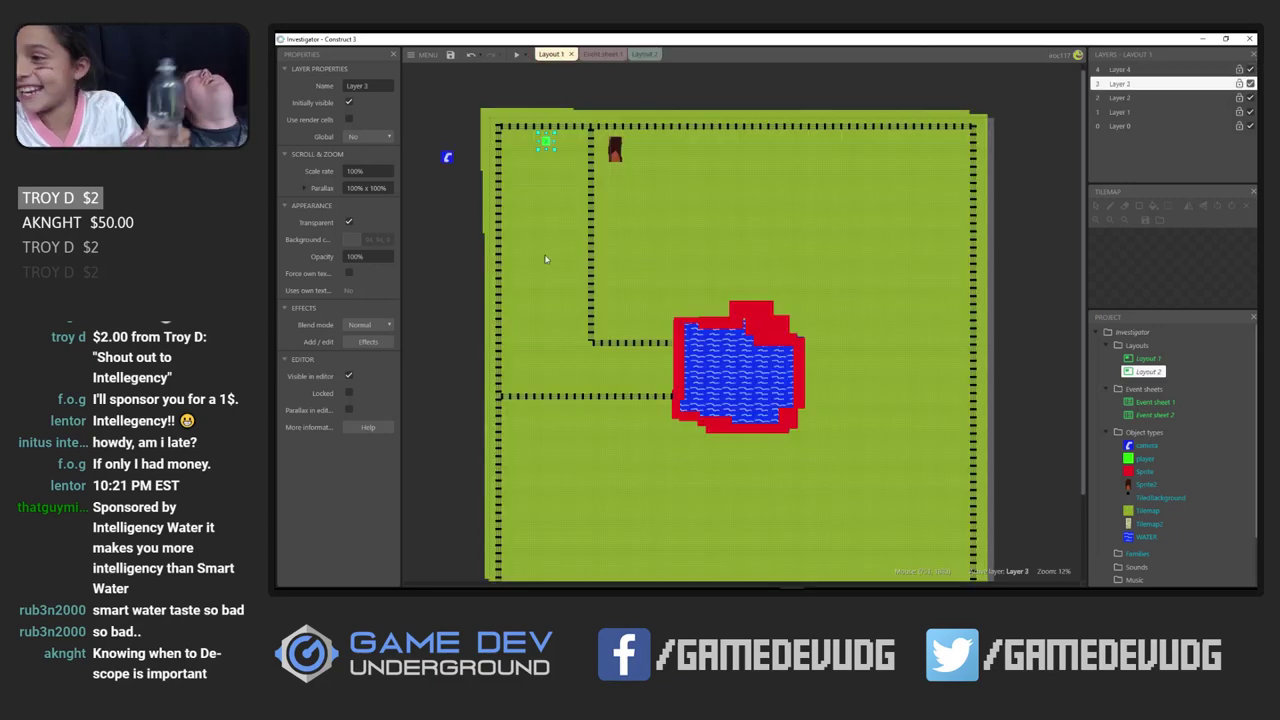
Move the camera sprite in Layout 1 to about -443, 599 and rename it cameron
left_click(447, 160)
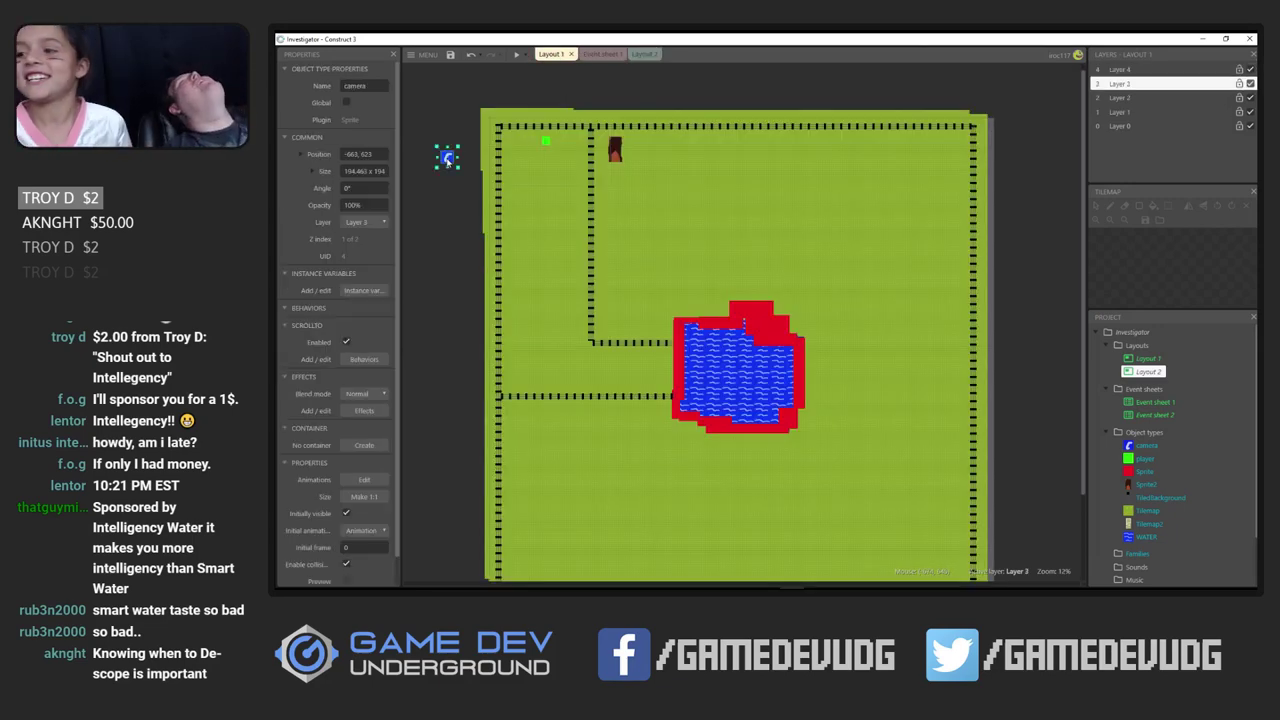
mouse_move(447, 160)
left_mouse_down()
mouse_move(457, 170)
mouse_move(461, 156)
left_mouse_up()
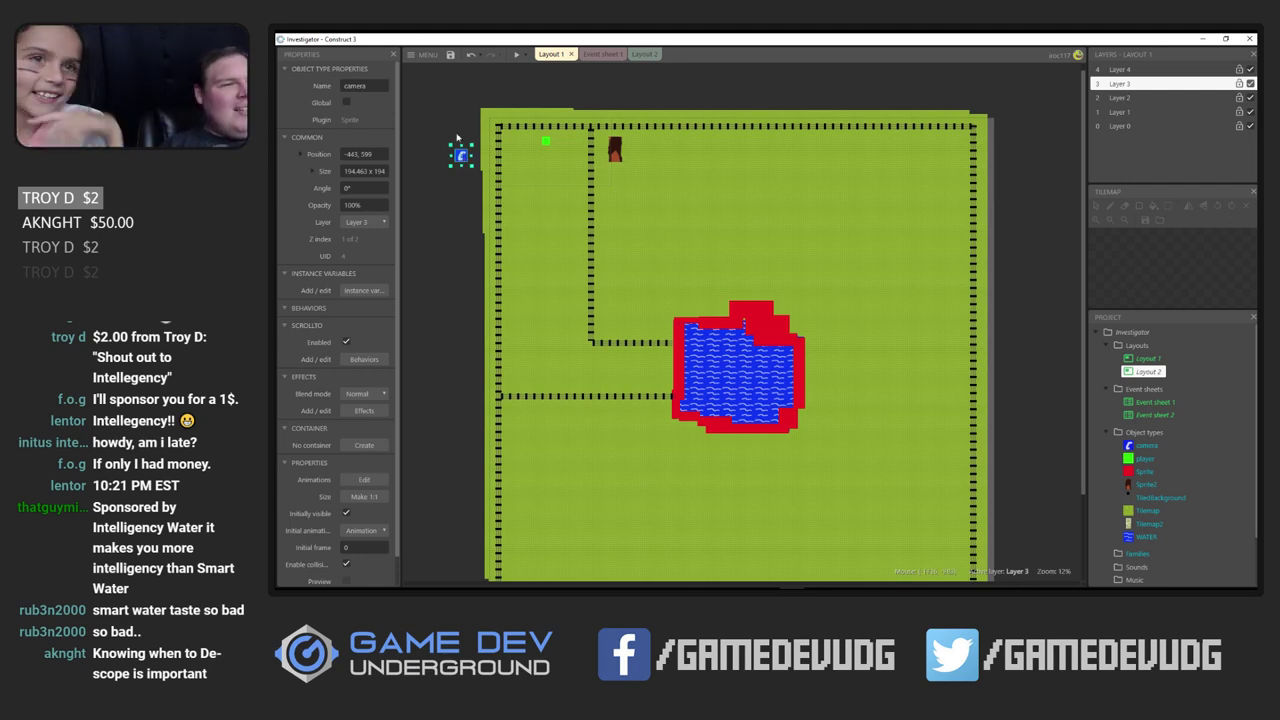
left_click(365, 86)
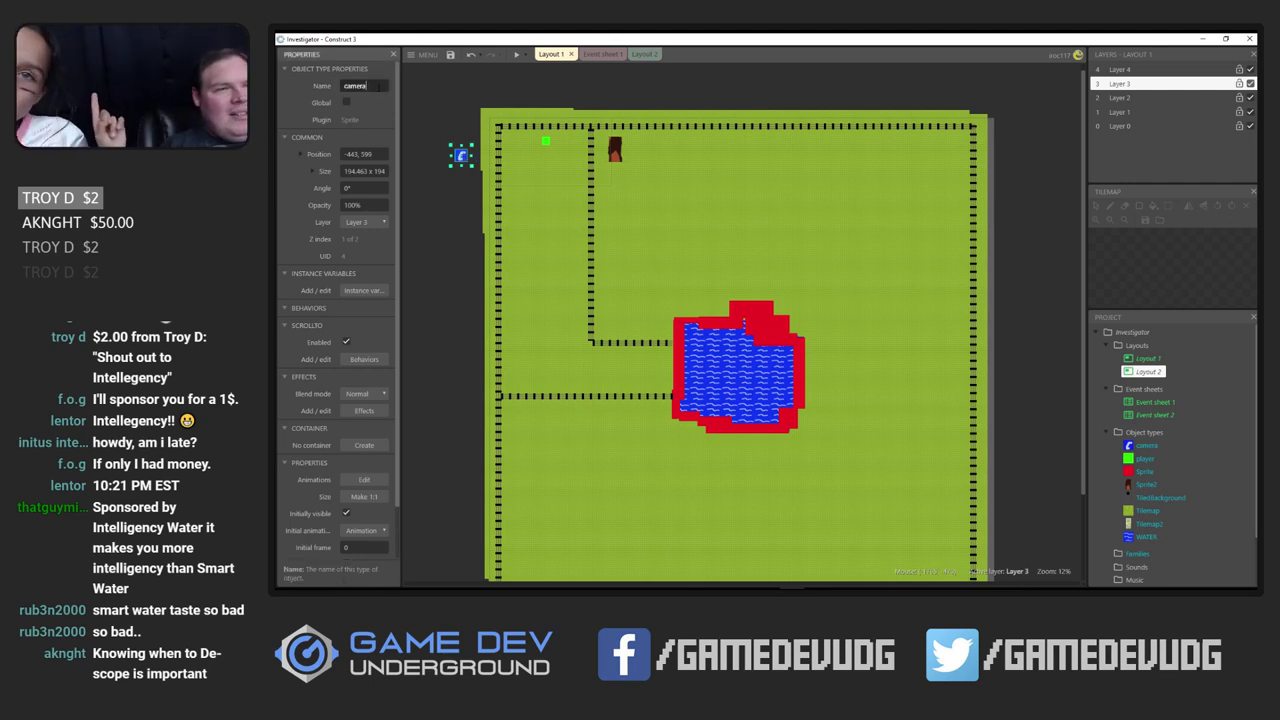
type("on")
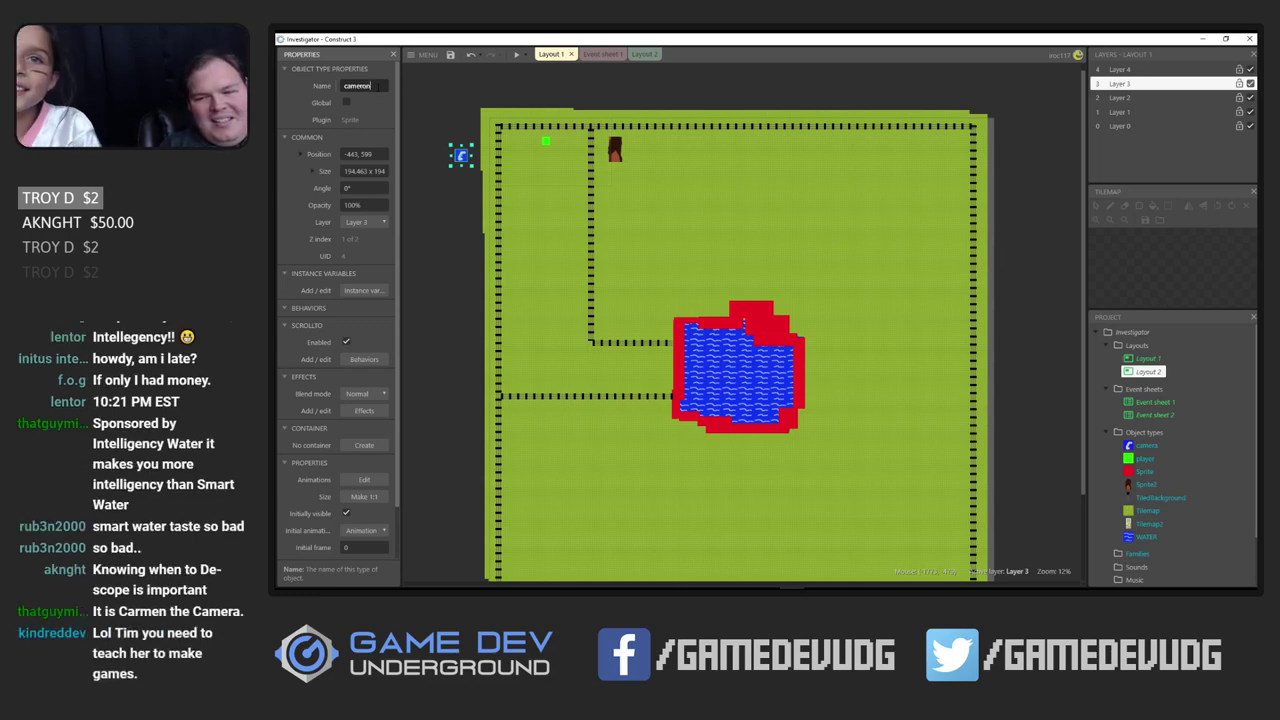
key("Tab")
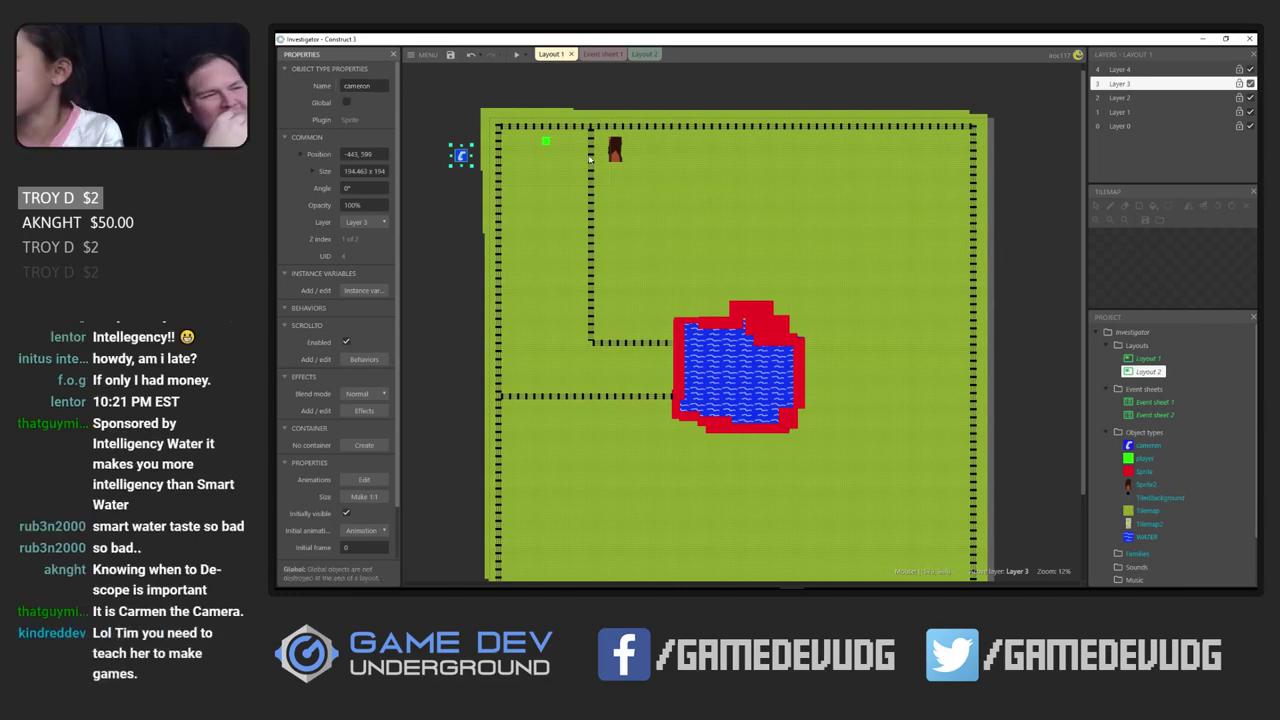
left_click(643, 54)
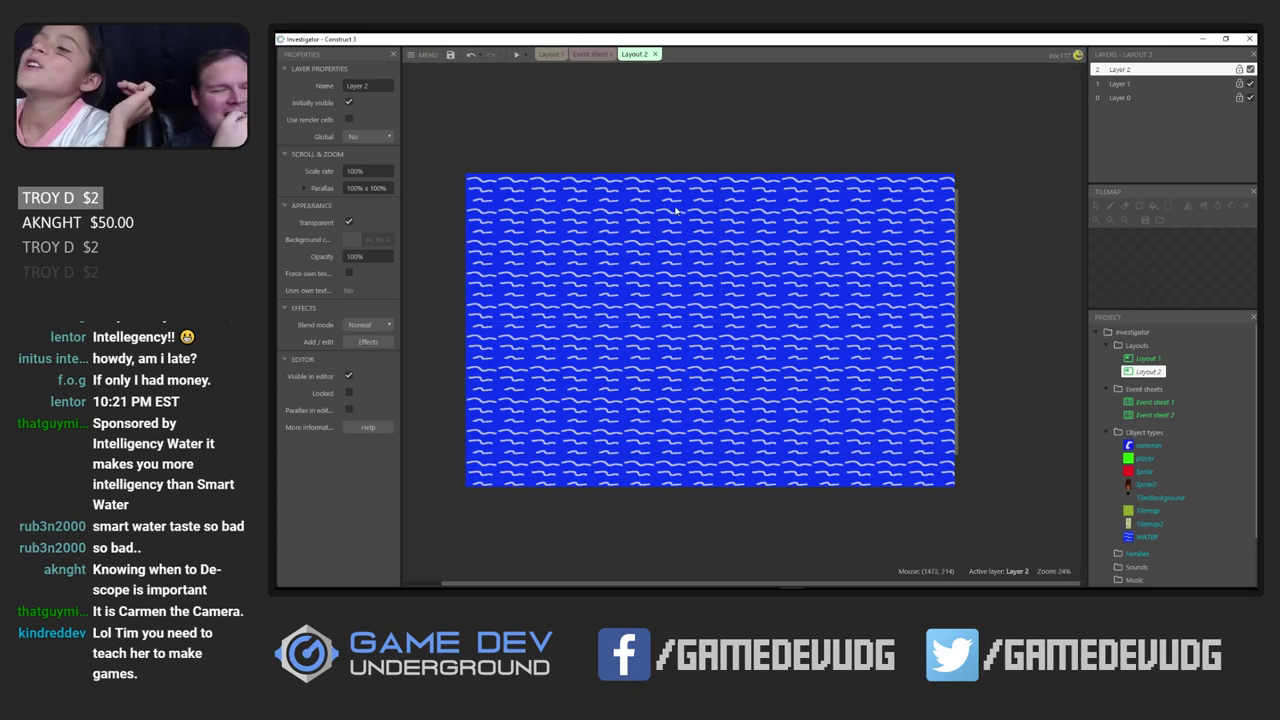
left_click(704, 152)
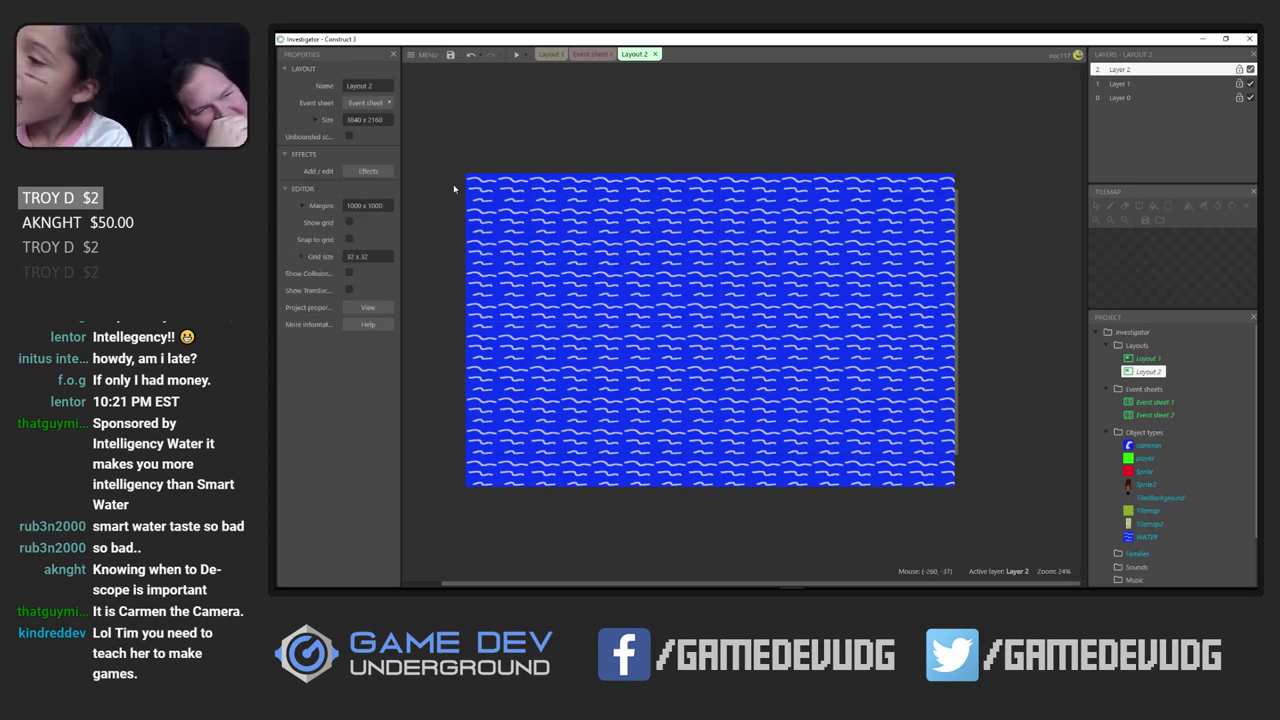
left_click(550, 54)
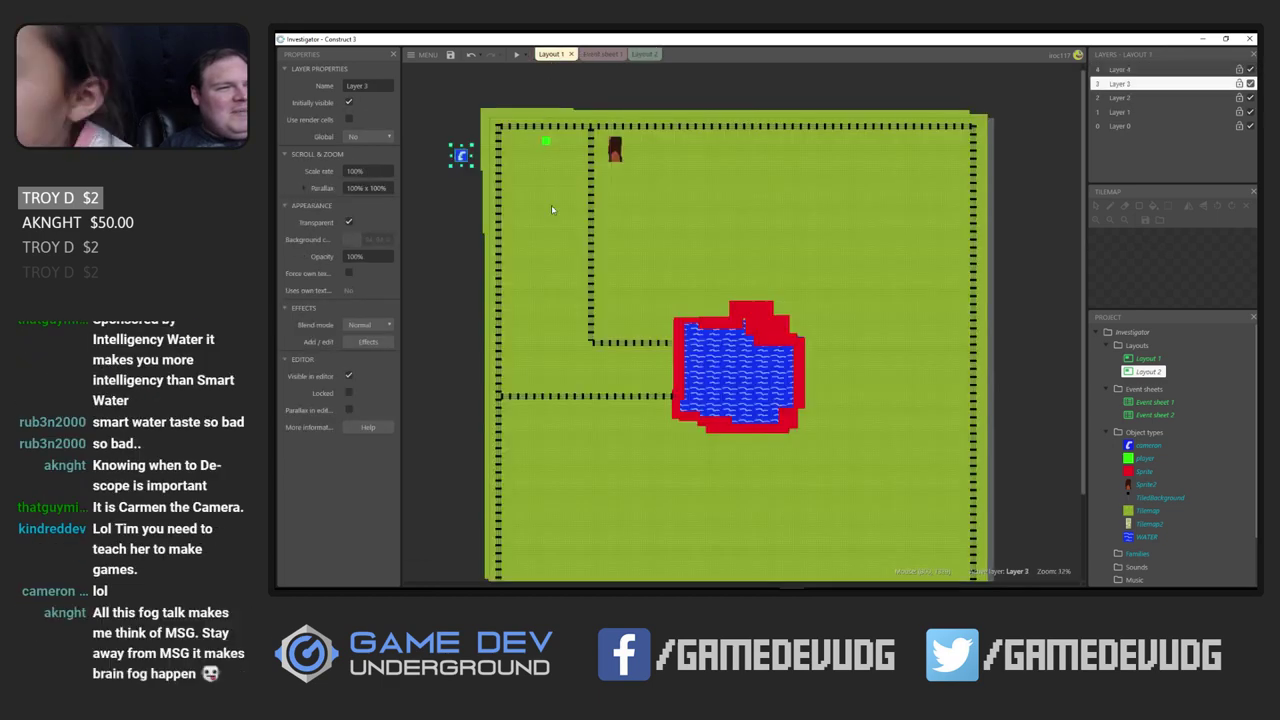
left_click(638, 54)
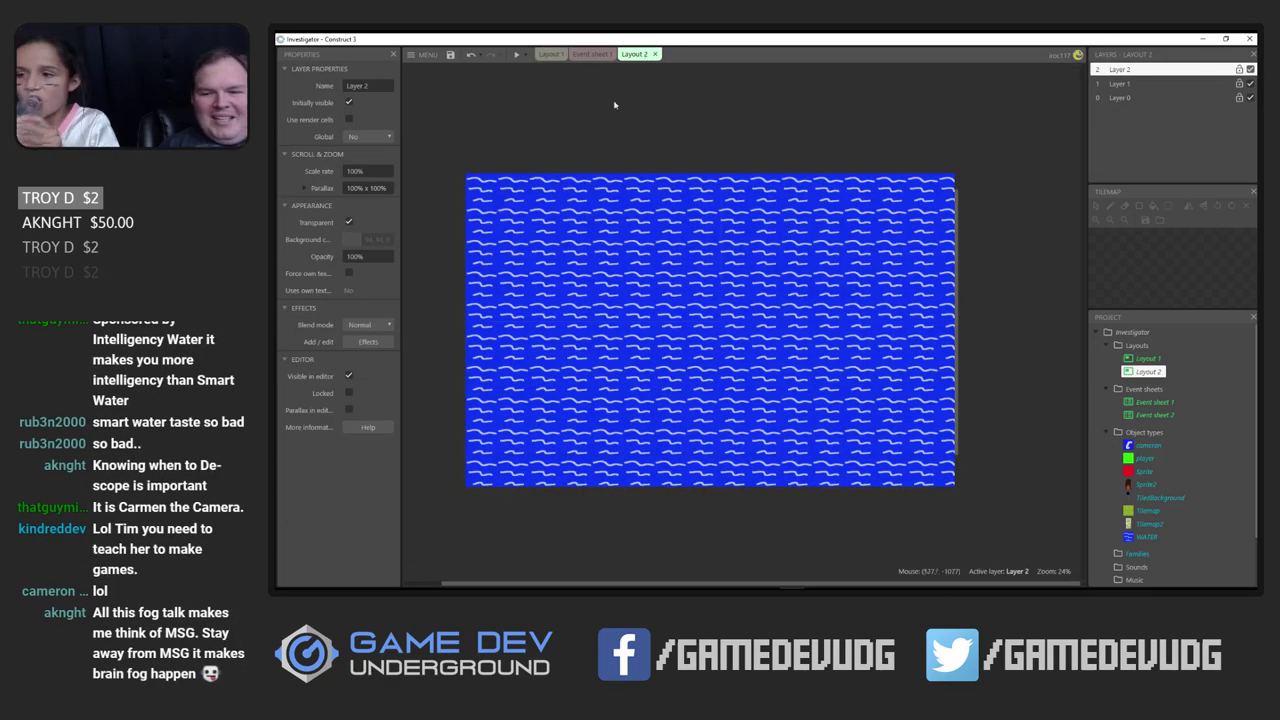
left_click(449, 256)
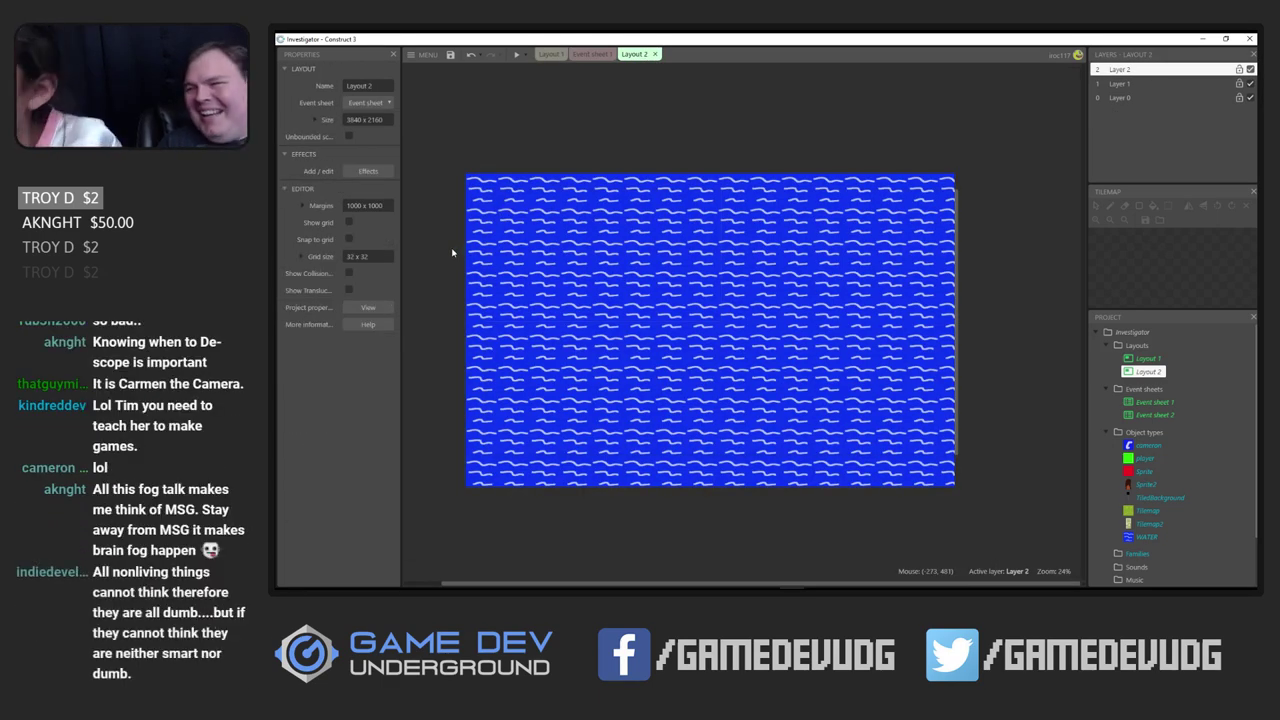
Copy the player sprite from Layout 1 into Layer 2 of Layout 2, placing it at about 400, 1241
left_click(550, 54)
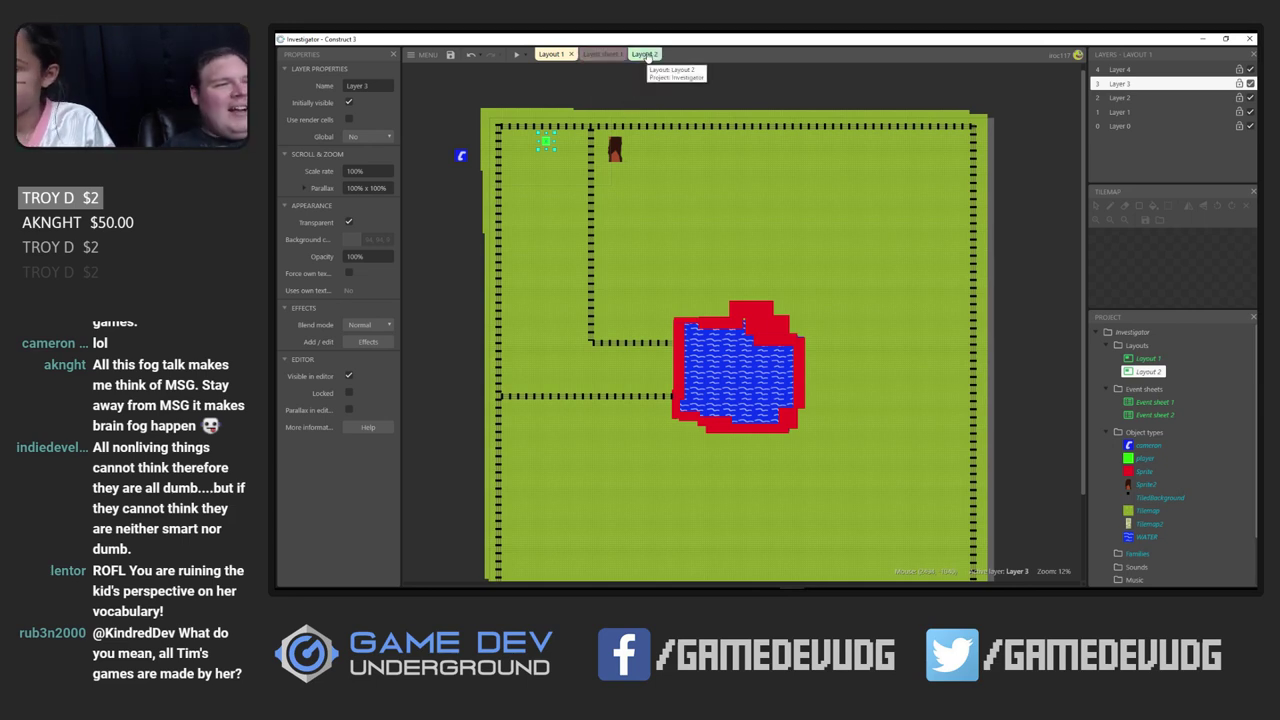
left_click(646, 55)
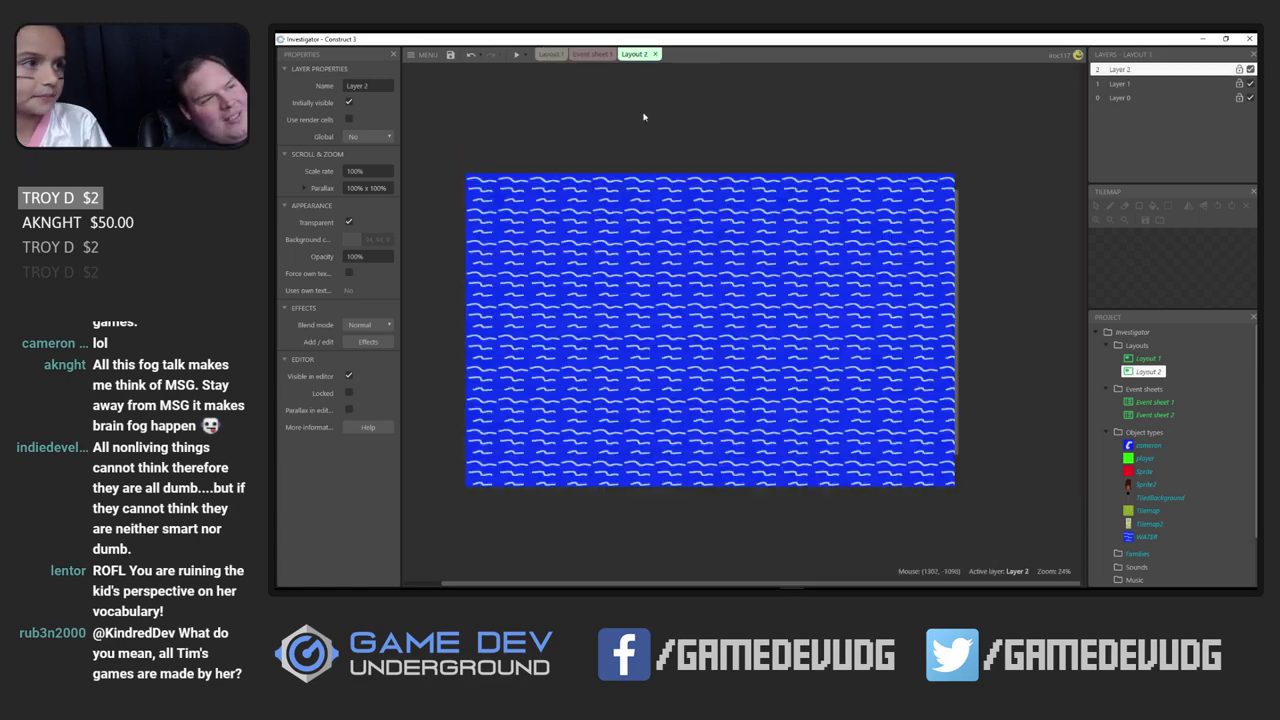
scroll(586, 286, "left", 2)
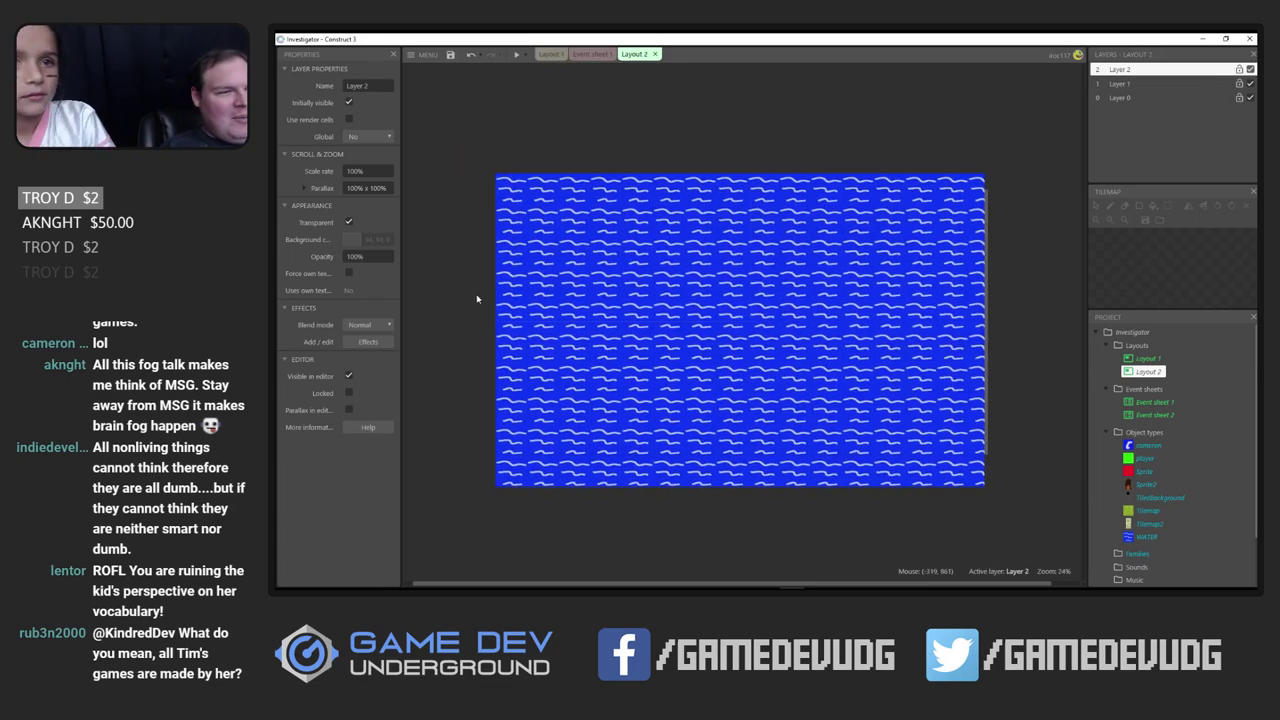
left_click(544, 398)
left_click(553, 374)
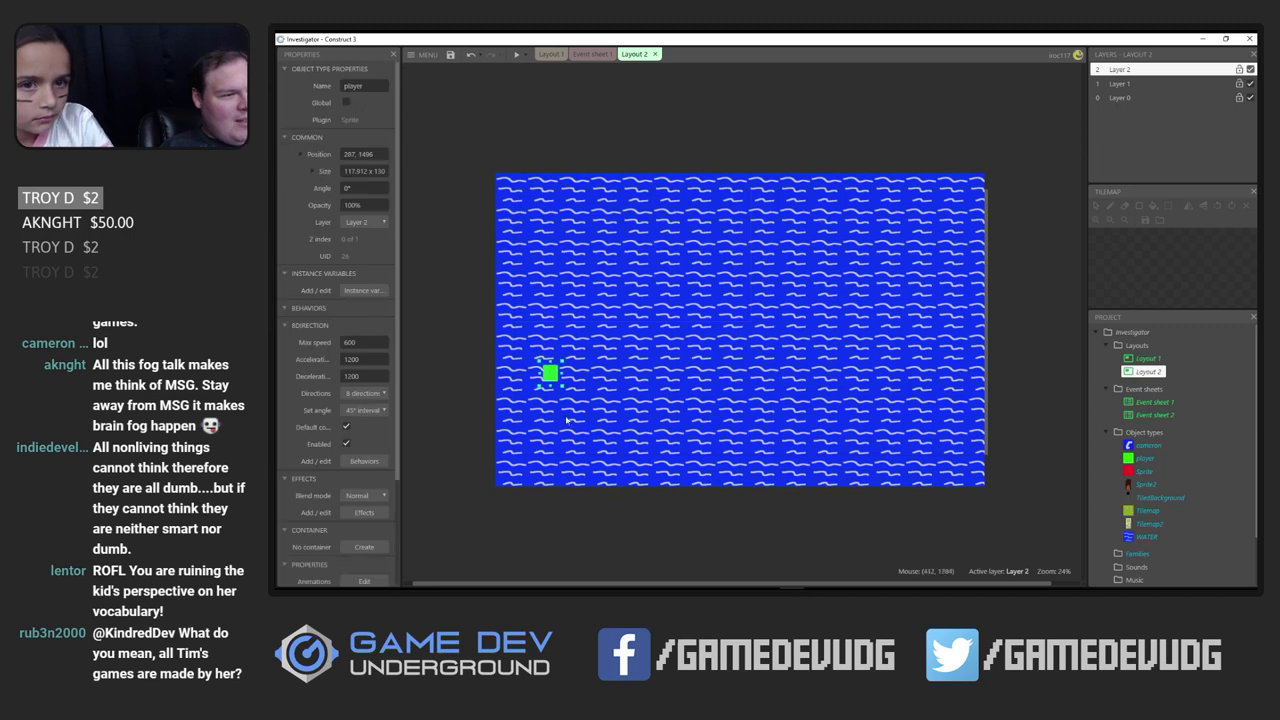
left_click_drag(548, 378, 564, 345)
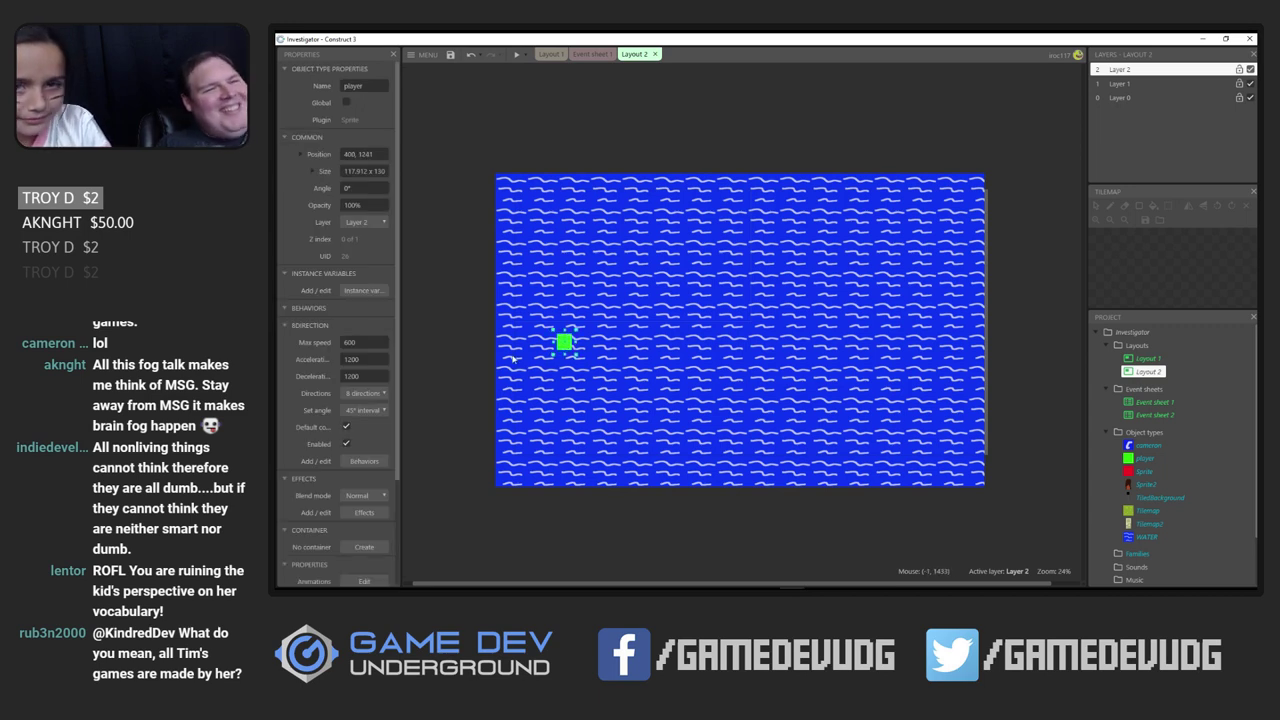
Disable the 8Direction behavior on the player in Layout 2 and browse the behaviors available to add to it
left_click(346, 443)
left_click(375, 461)
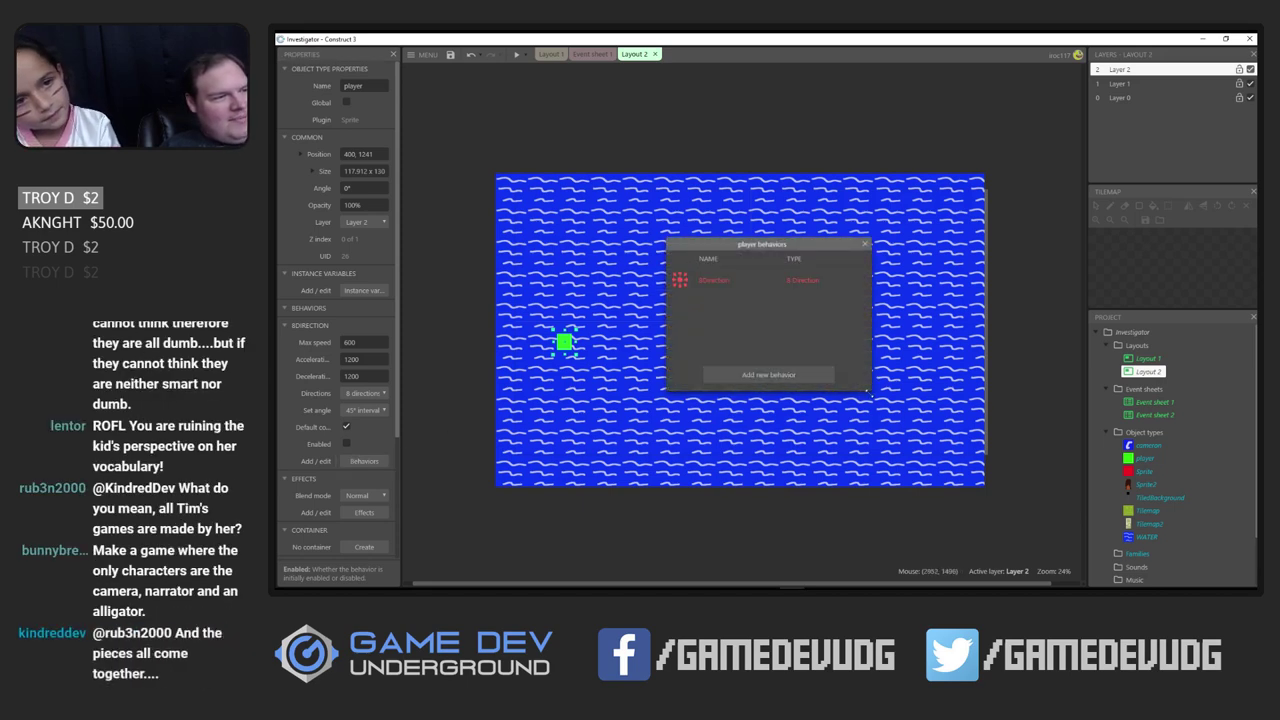
left_click(762, 375)
scroll(870, 360, "down", 5)
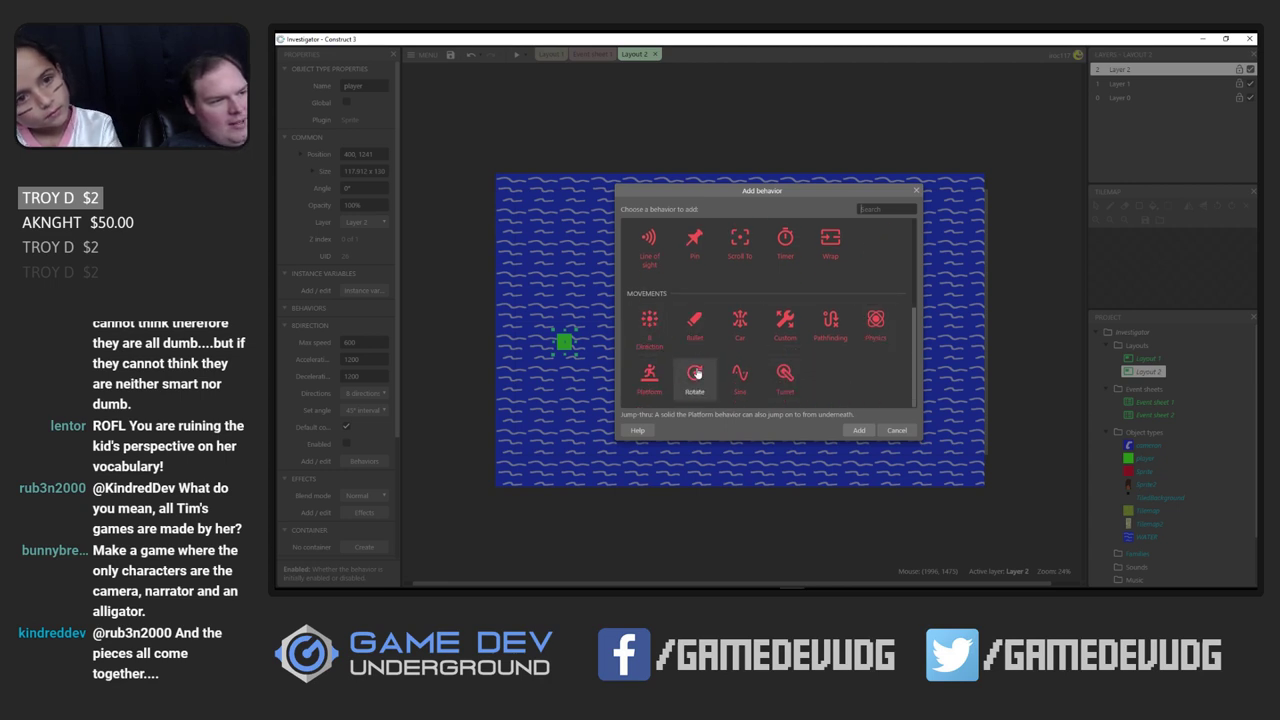
scroll(755, 344, "up", 2)
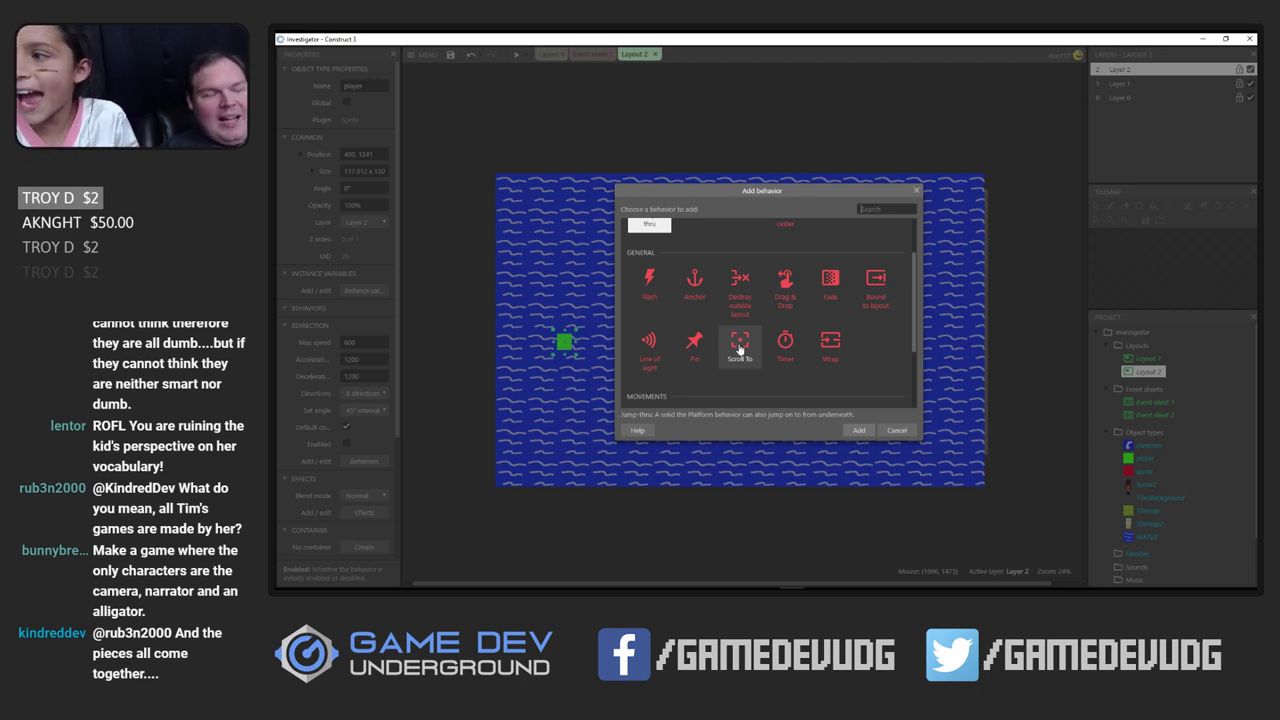
scroll(862, 378, "up", 1)
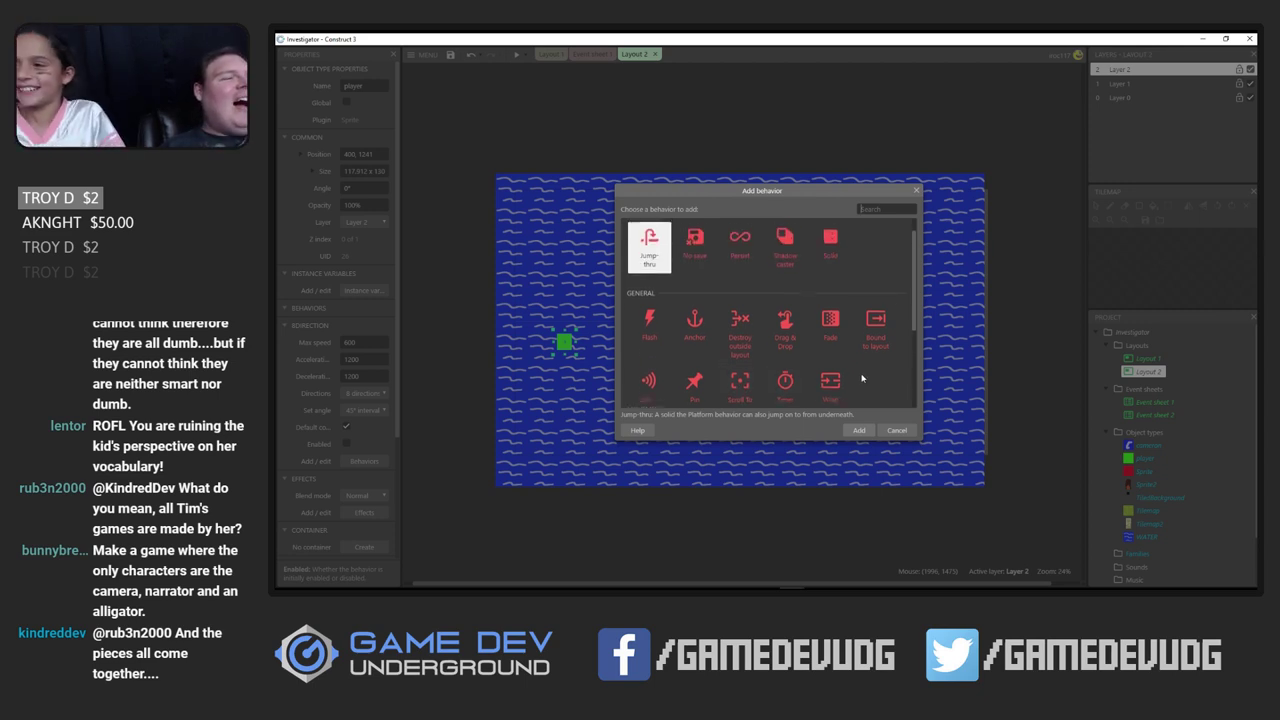
scroll(866, 381, "down", 2)
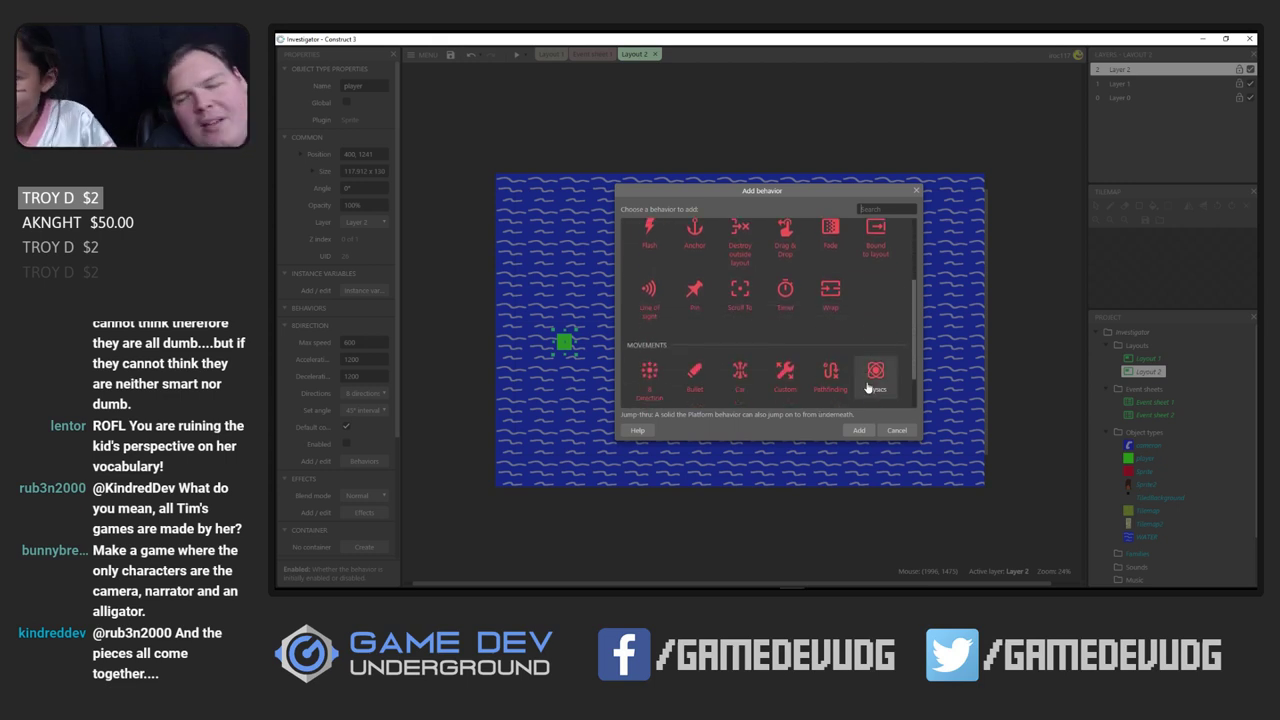
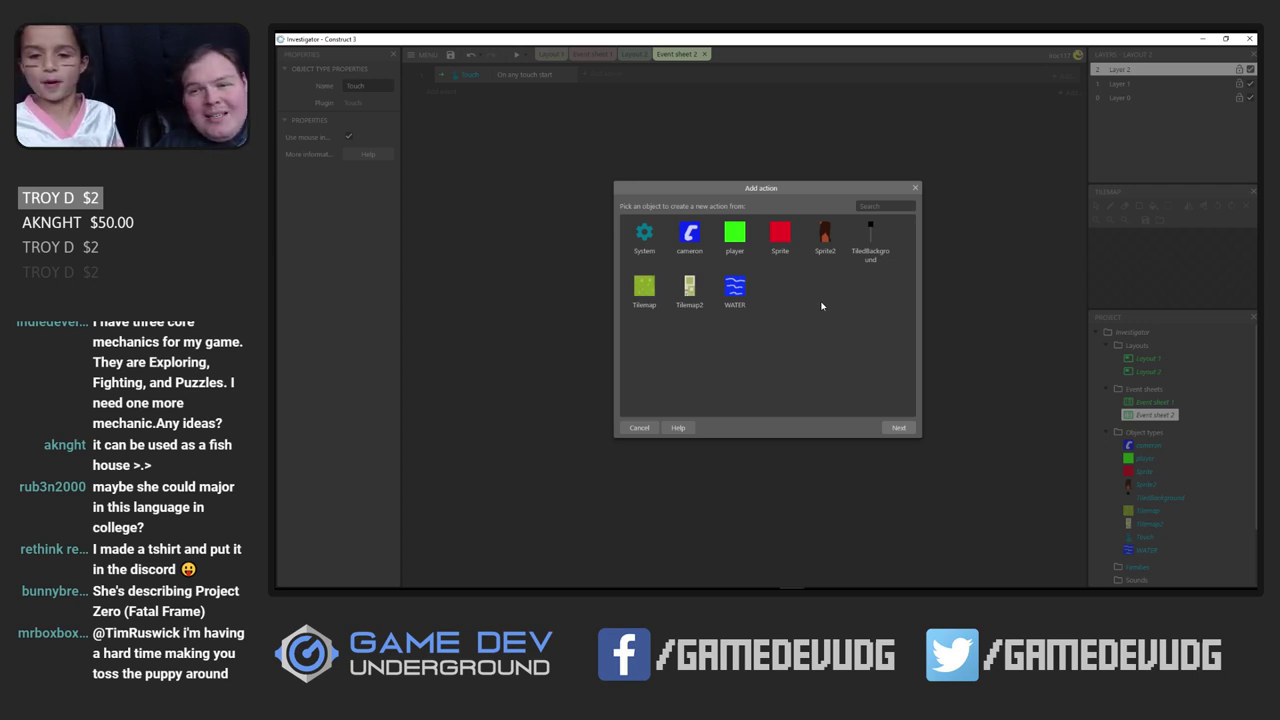
Switch to Chrome to view the puppy image reply in the itch.io jam topic, and return to Construct 3
mouse_move(340, 570)
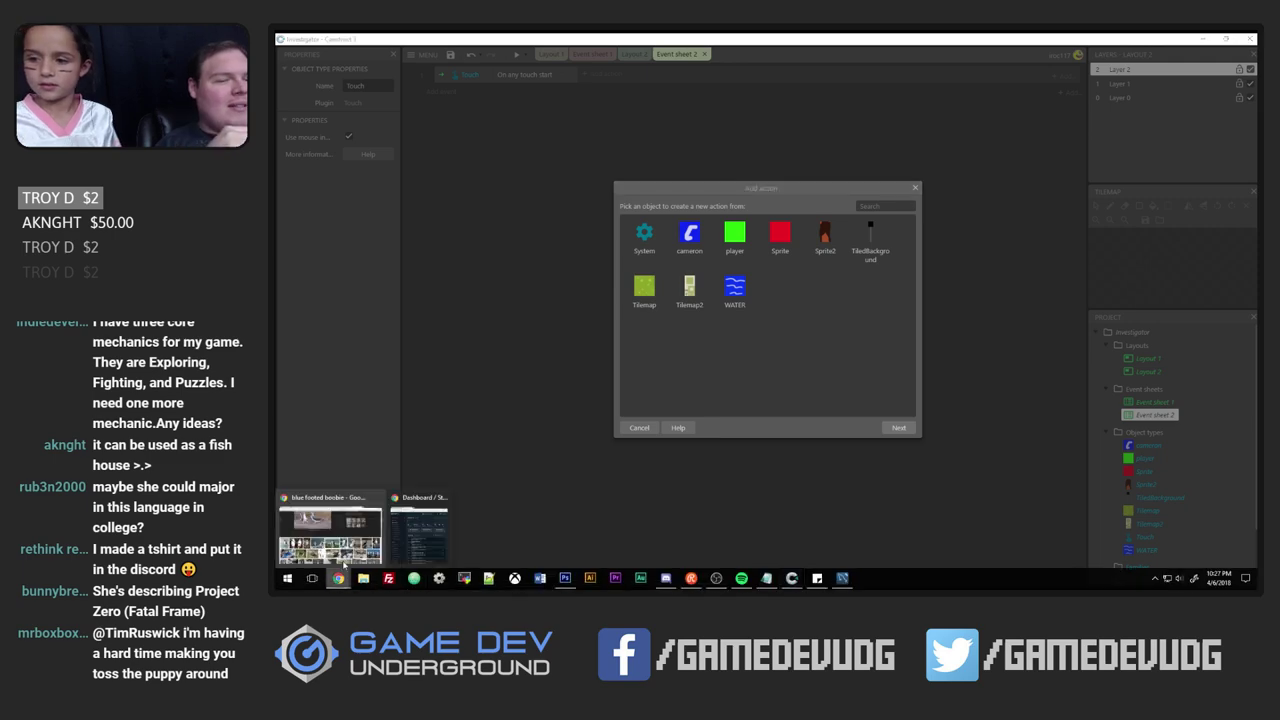
left_click(354, 543)
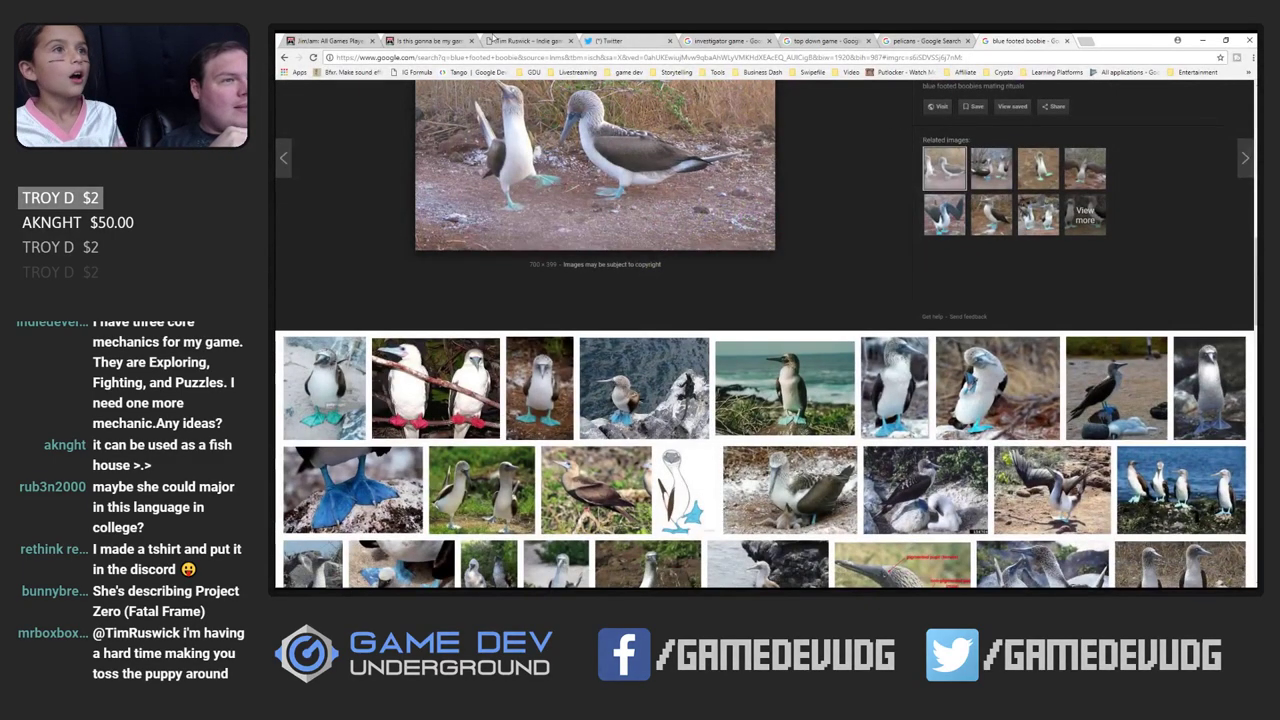
left_click(491, 40)
left_click(430, 40)
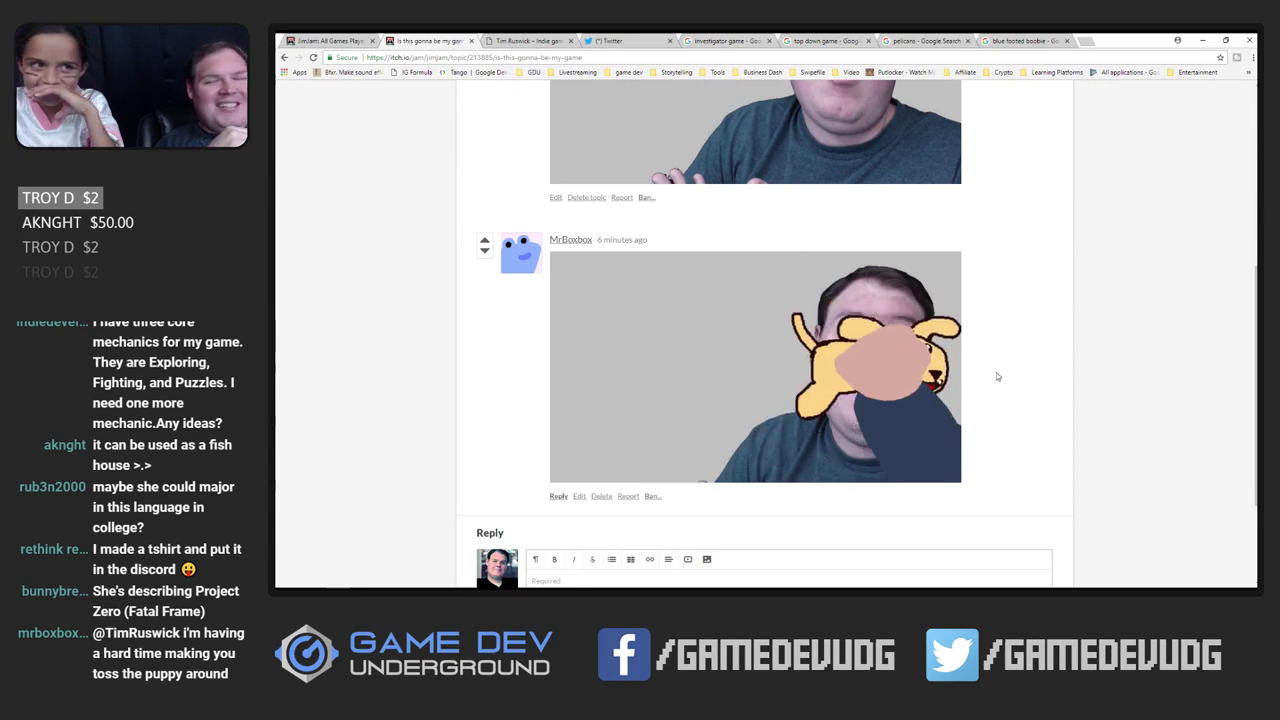
left_click(1206, 41)
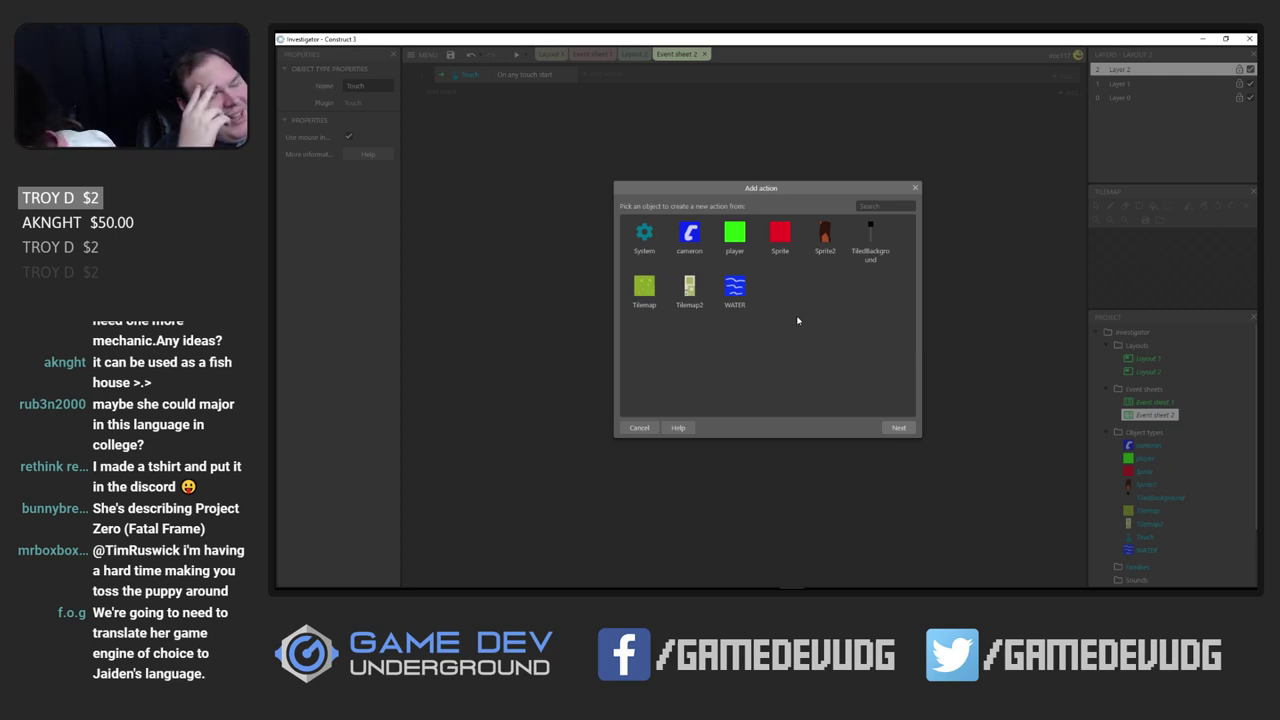
Choose the player's Apply impulse at angle physics action for the On any touch start event
double_click(734, 236)
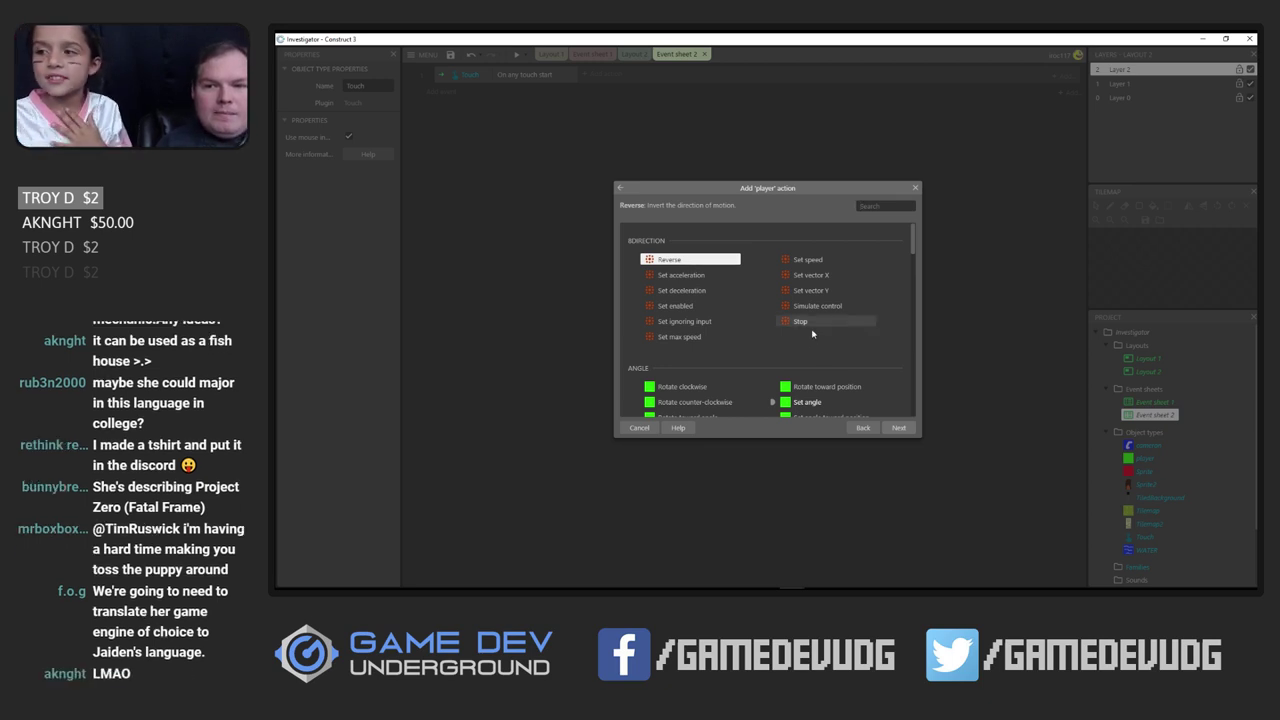
scroll(774, 333, "down", 1)
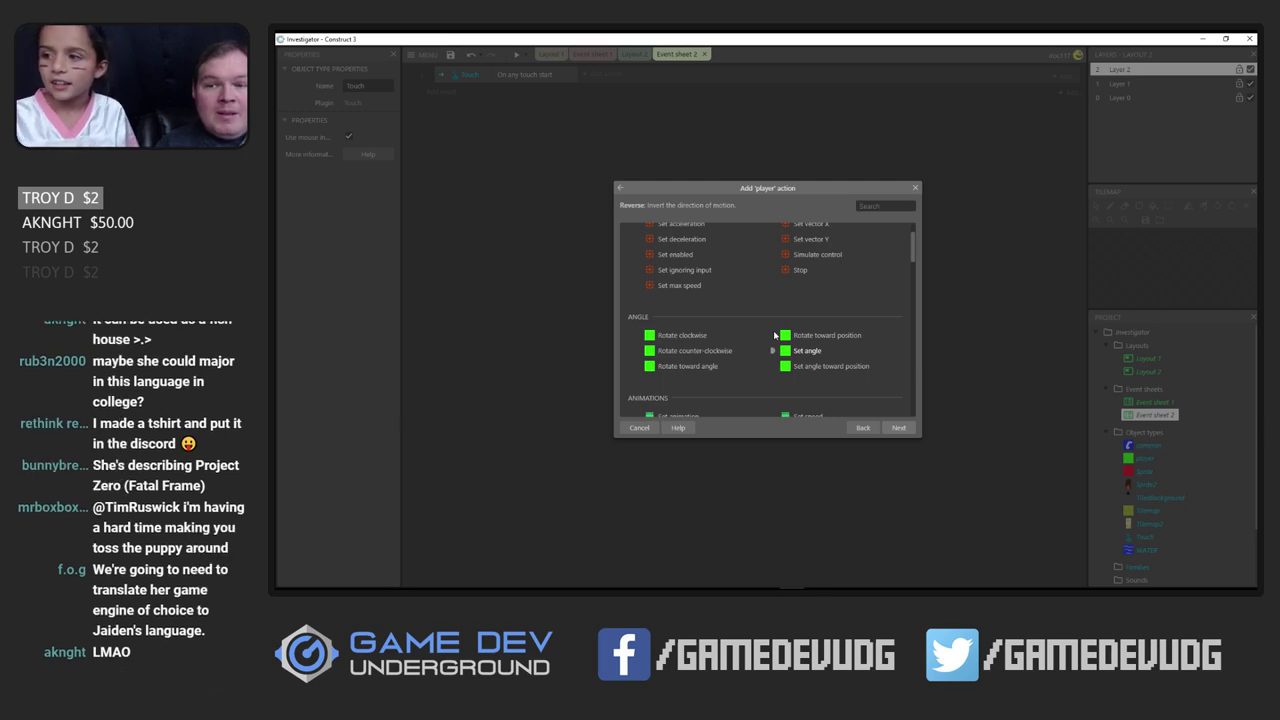
scroll(774, 337, "down", 3)
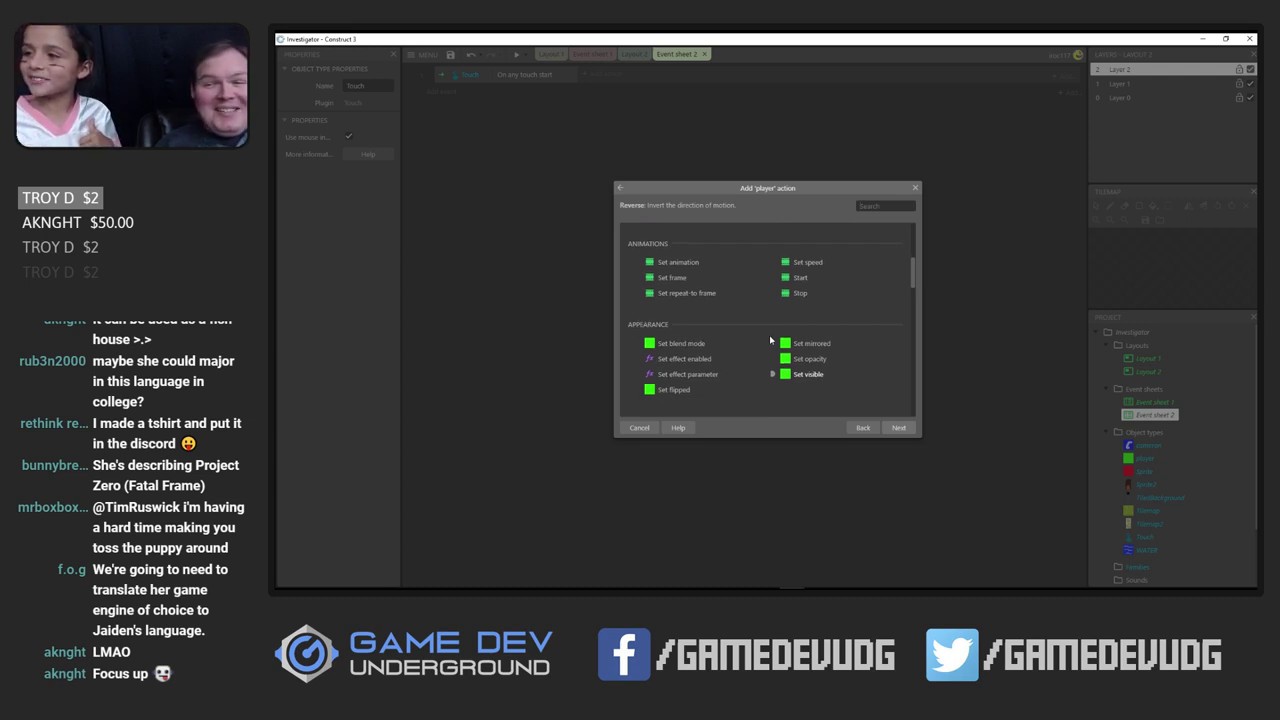
scroll(769, 340, "down", 10)
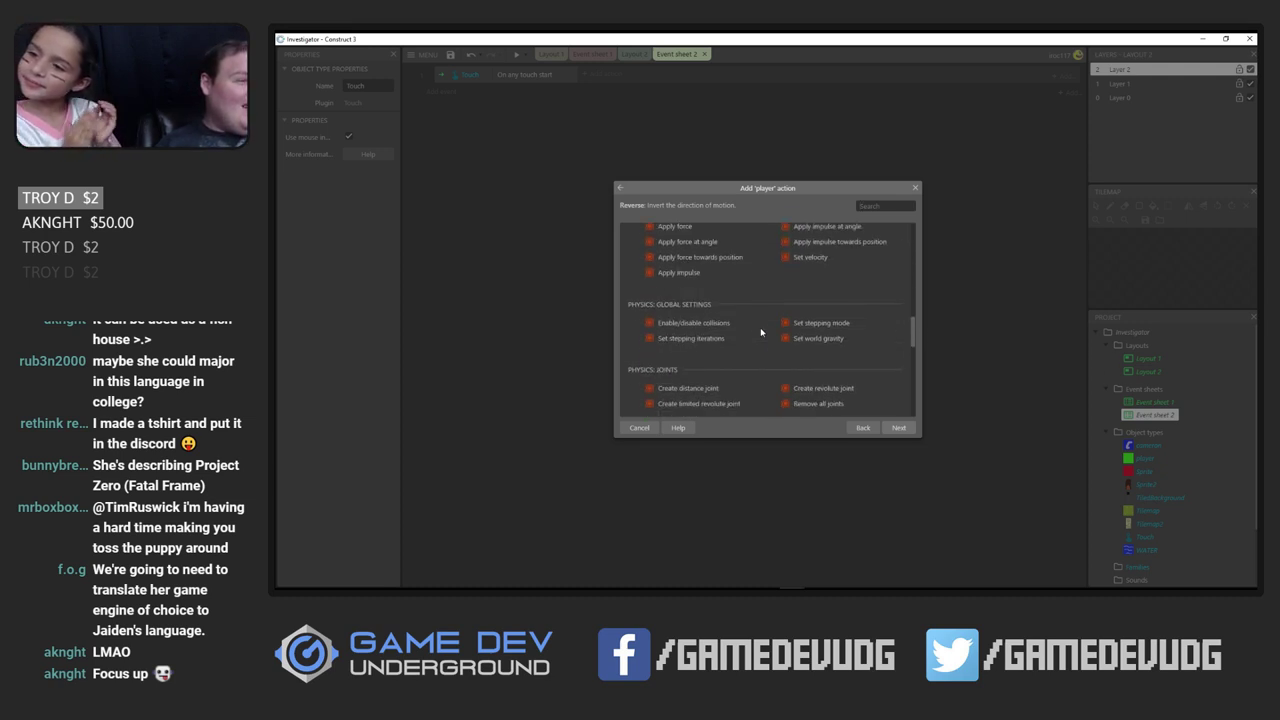
scroll(760, 330, "up", 2)
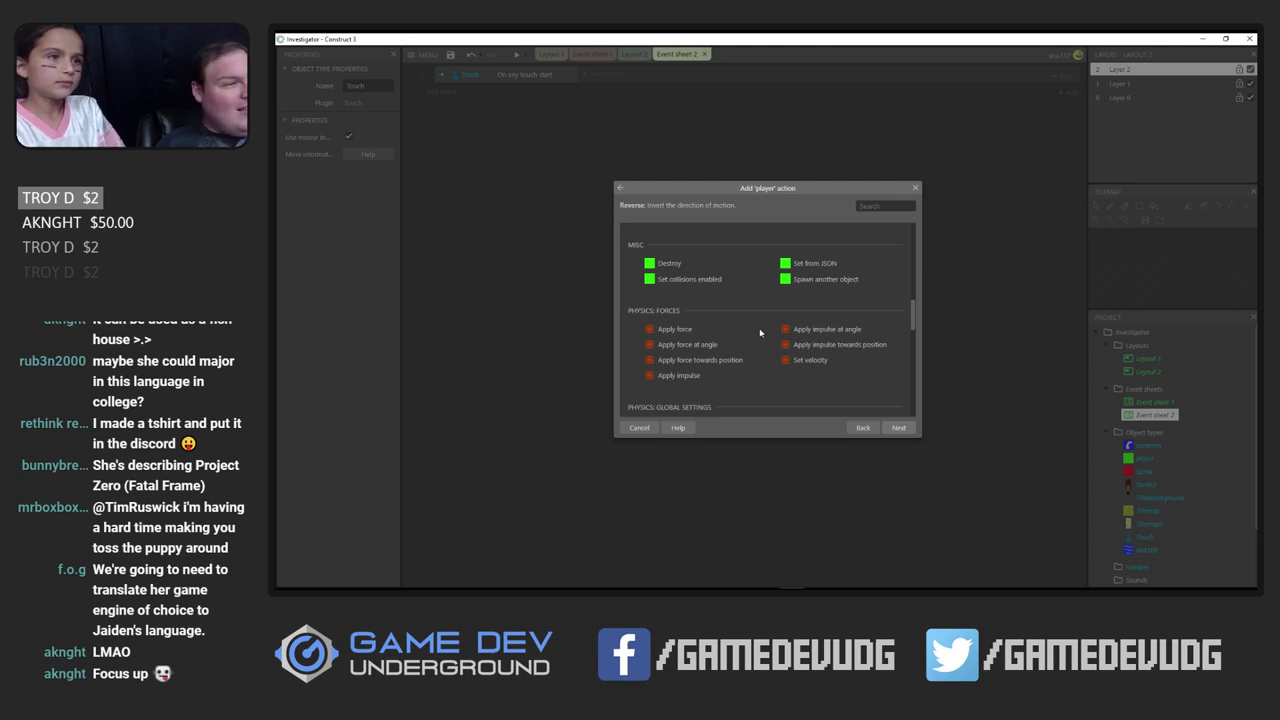
scroll(760, 333, "down", 1)
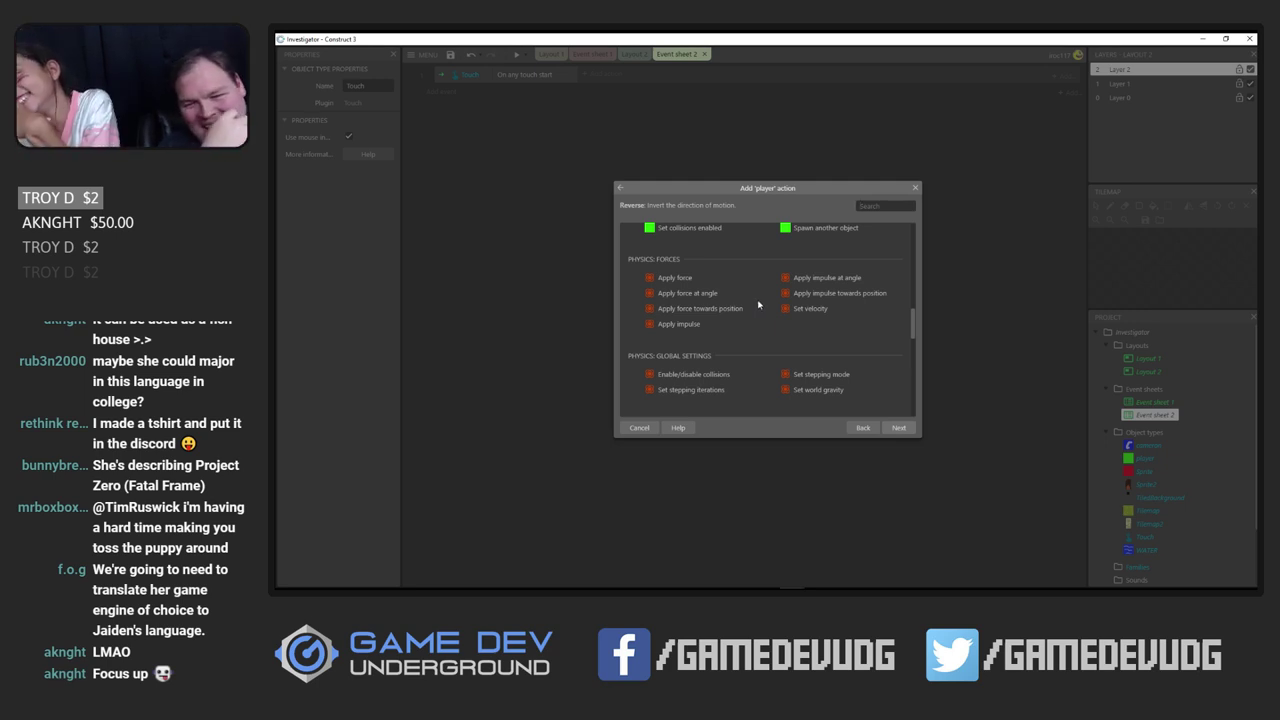
scroll(866, 350, "down", 2)
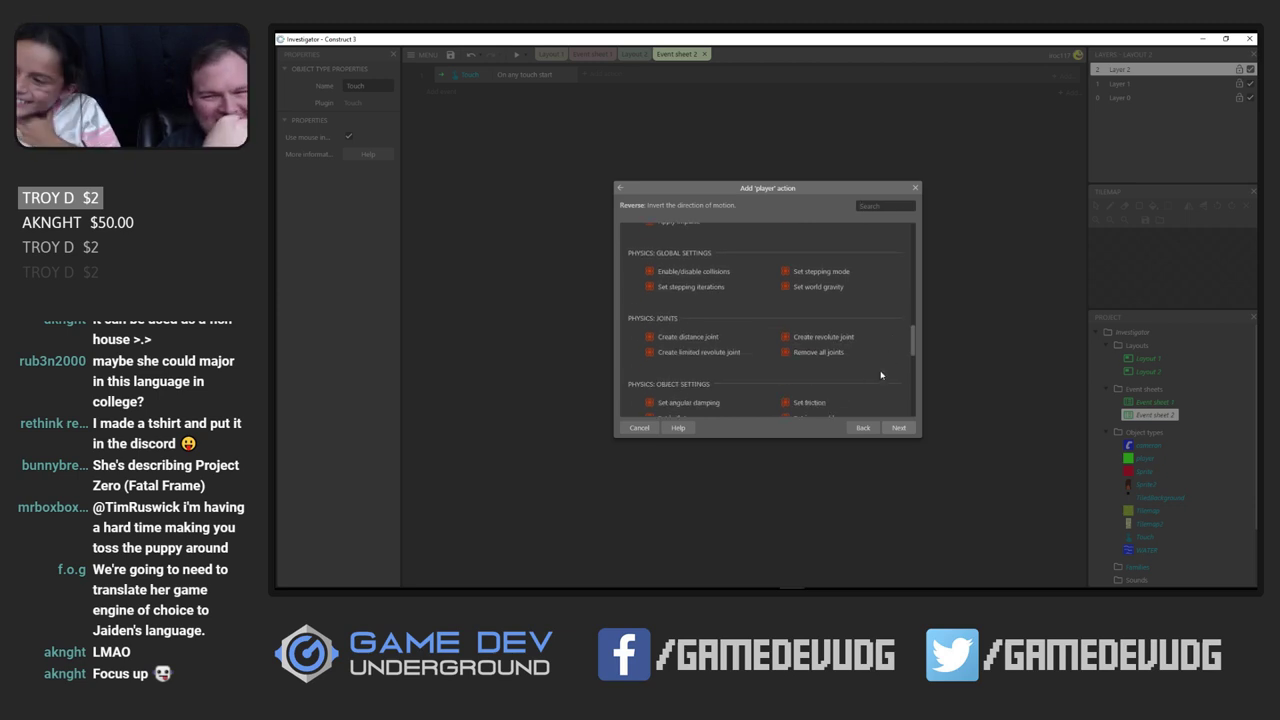
scroll(881, 386, "down", 2)
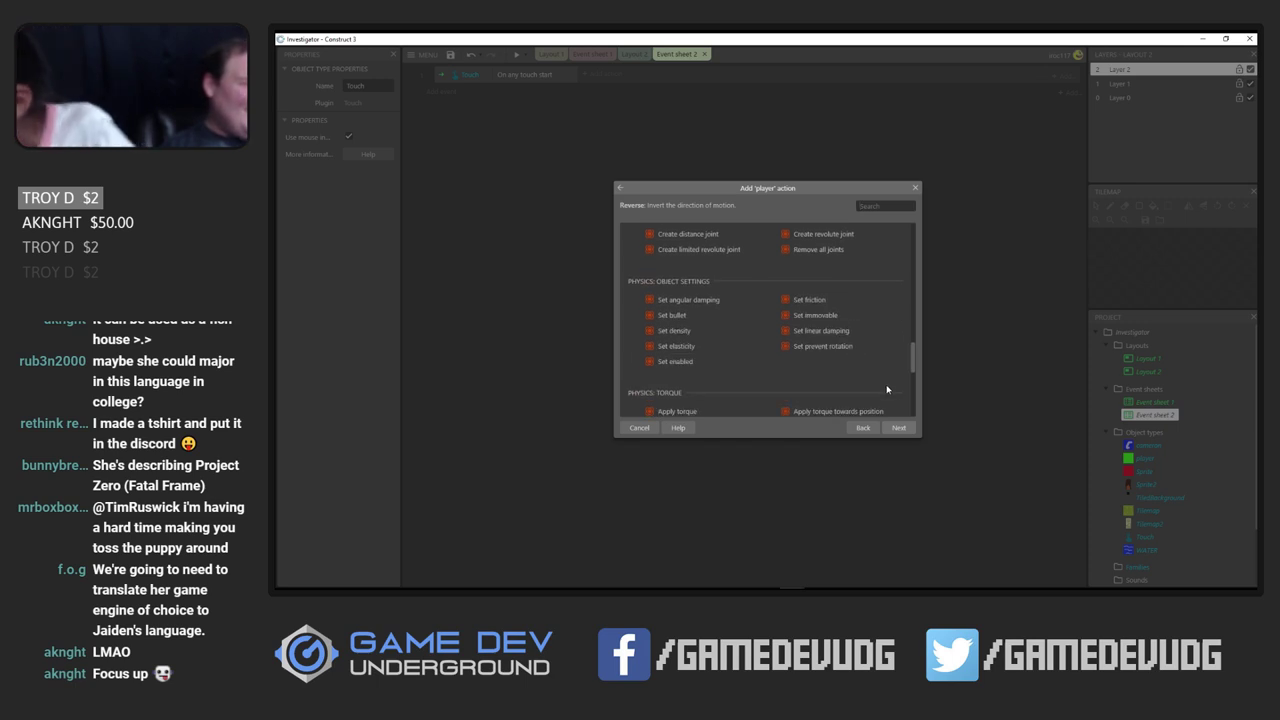
scroll(887, 390, "down", 5)
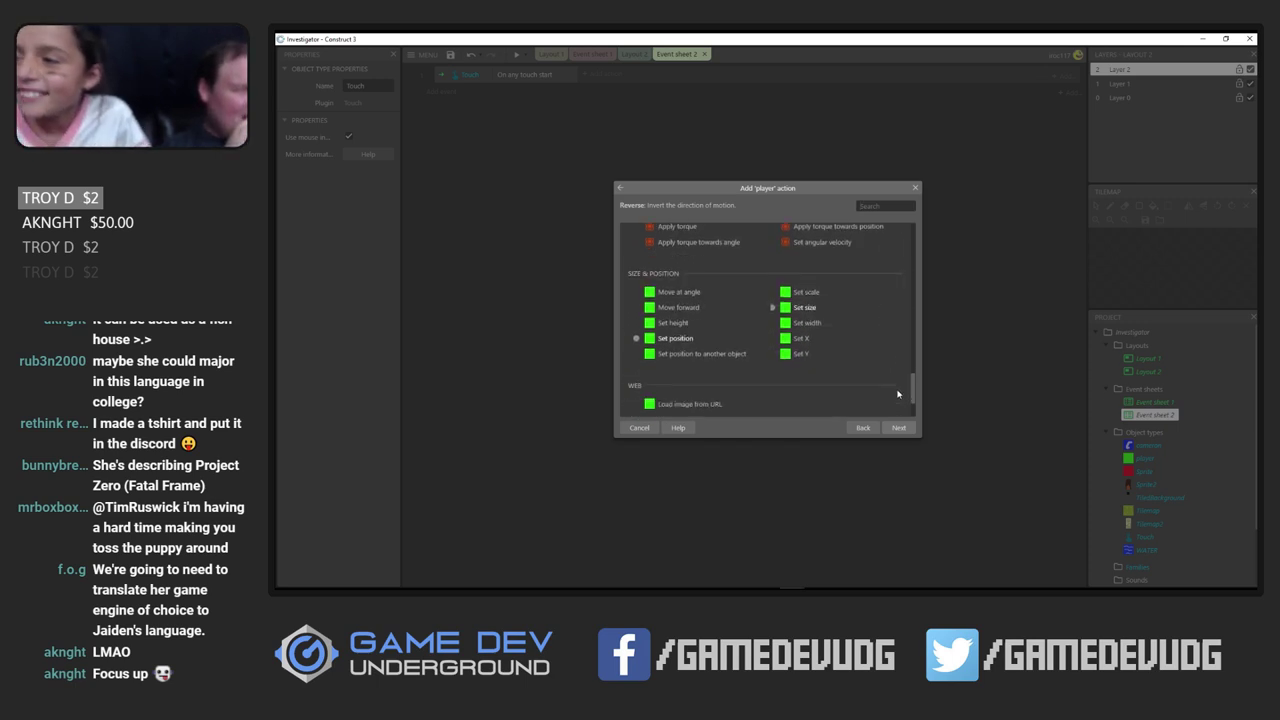
scroll(897, 394, "up", 5)
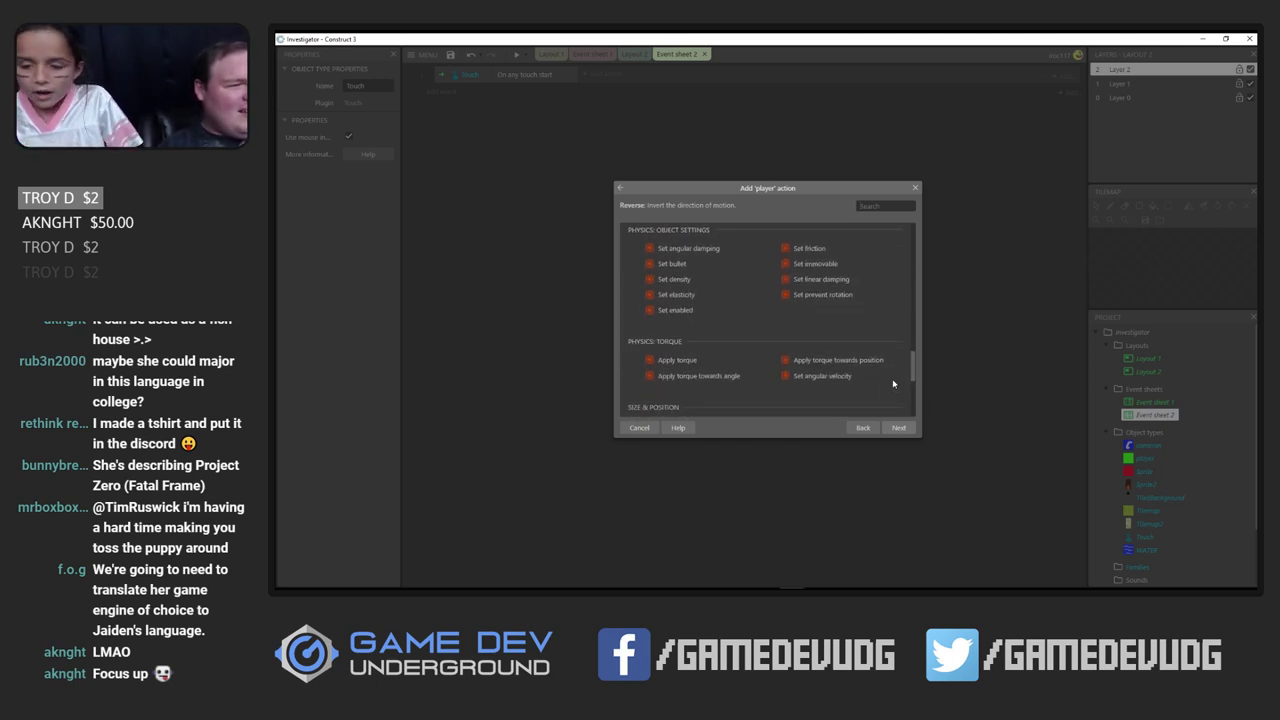
scroll(735, 365, "up", 4)
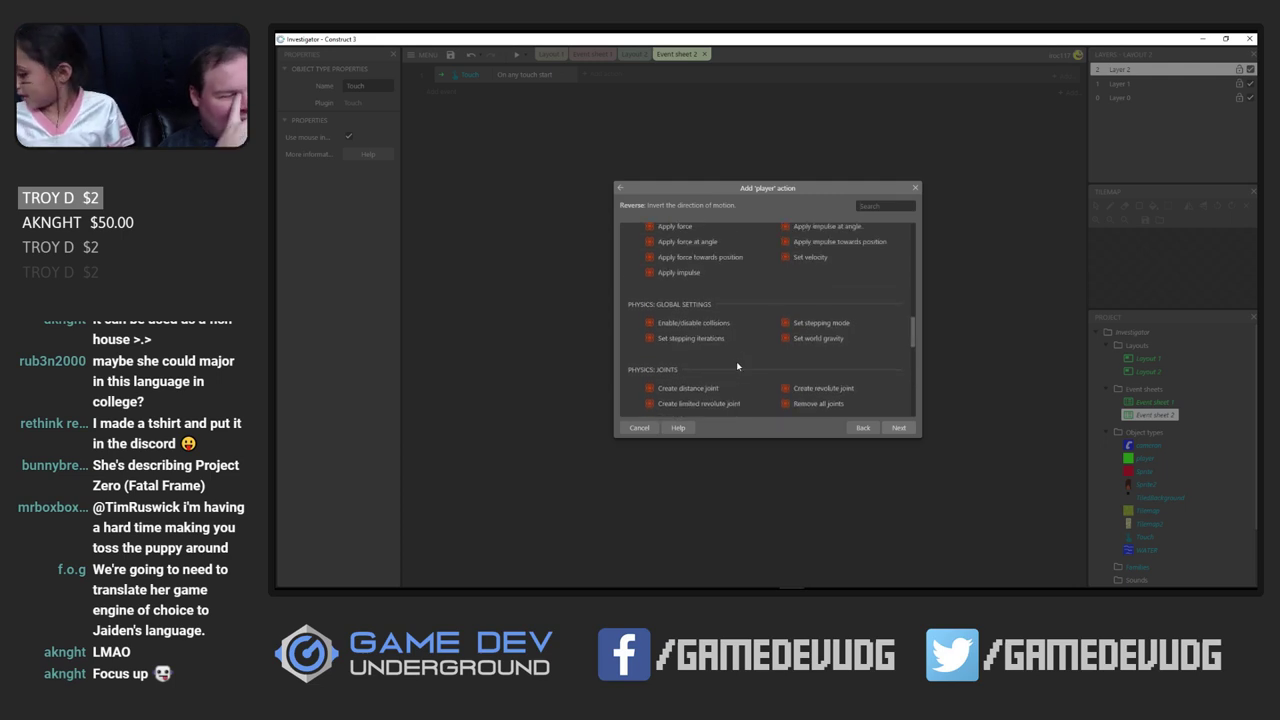
scroll(740, 360, "up", 2)
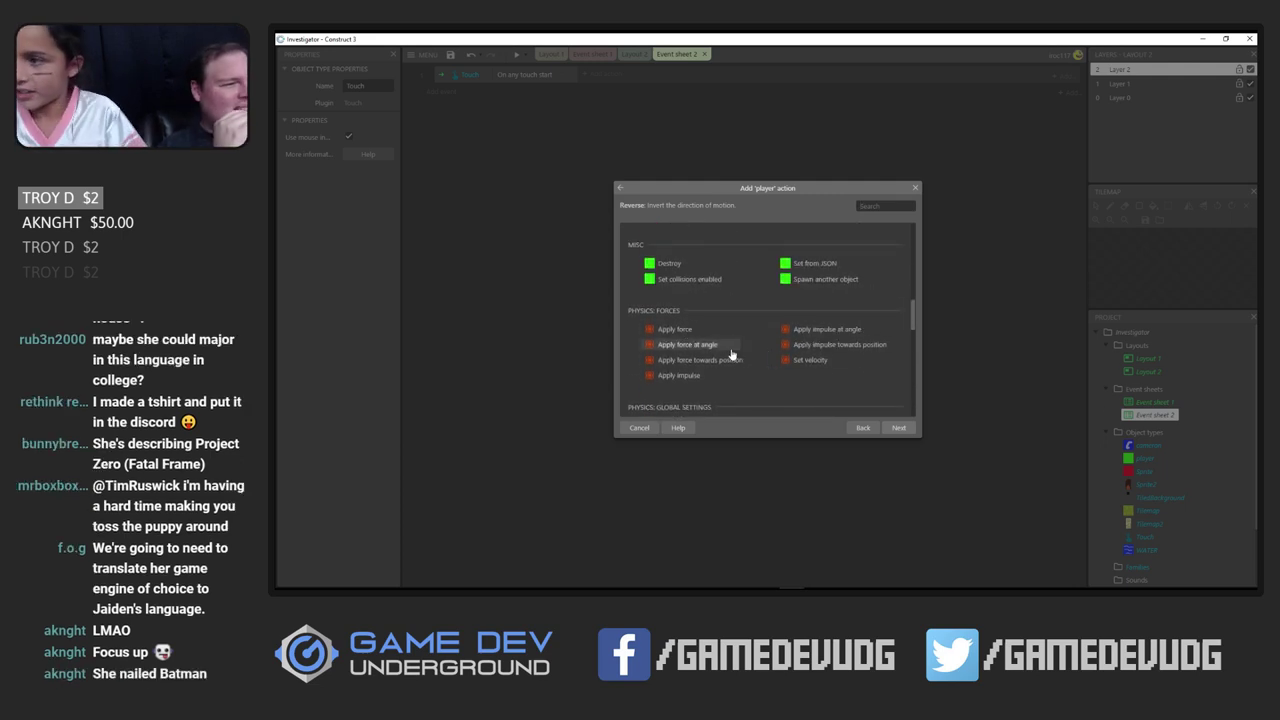
scroll(751, 352, "down", 1)
scroll(754, 351, "down", 1)
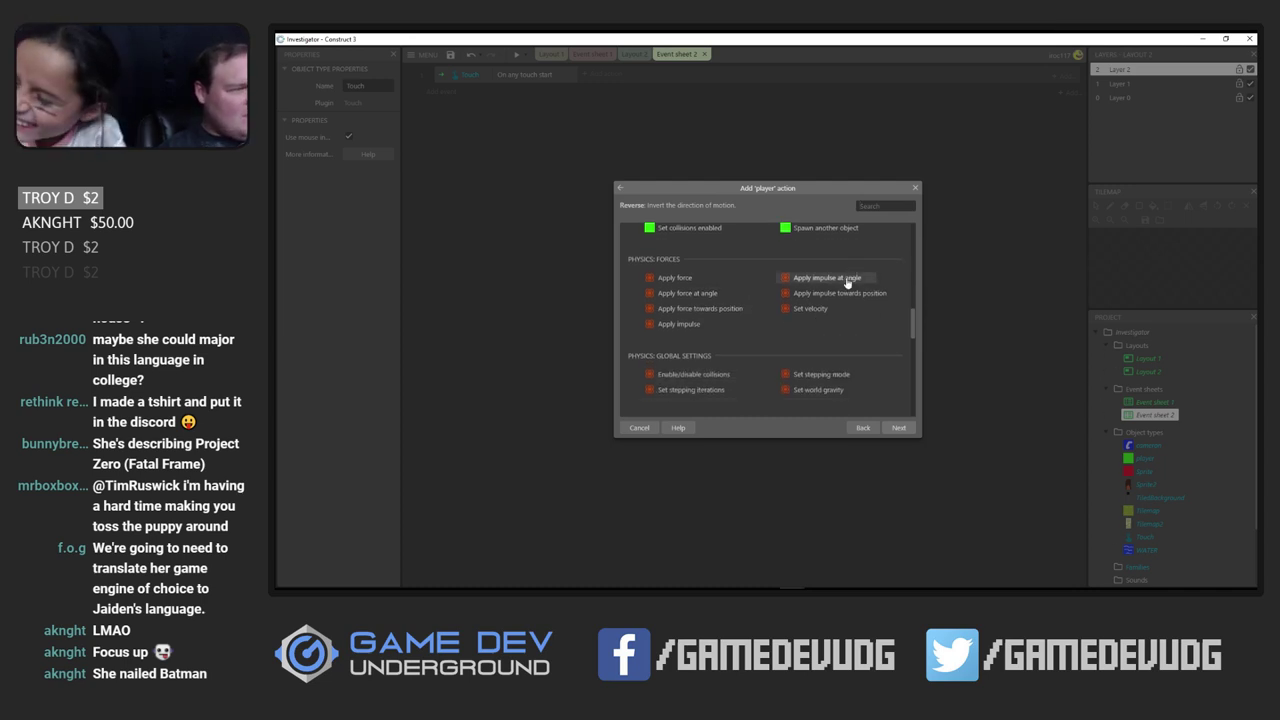
left_click(847, 278)
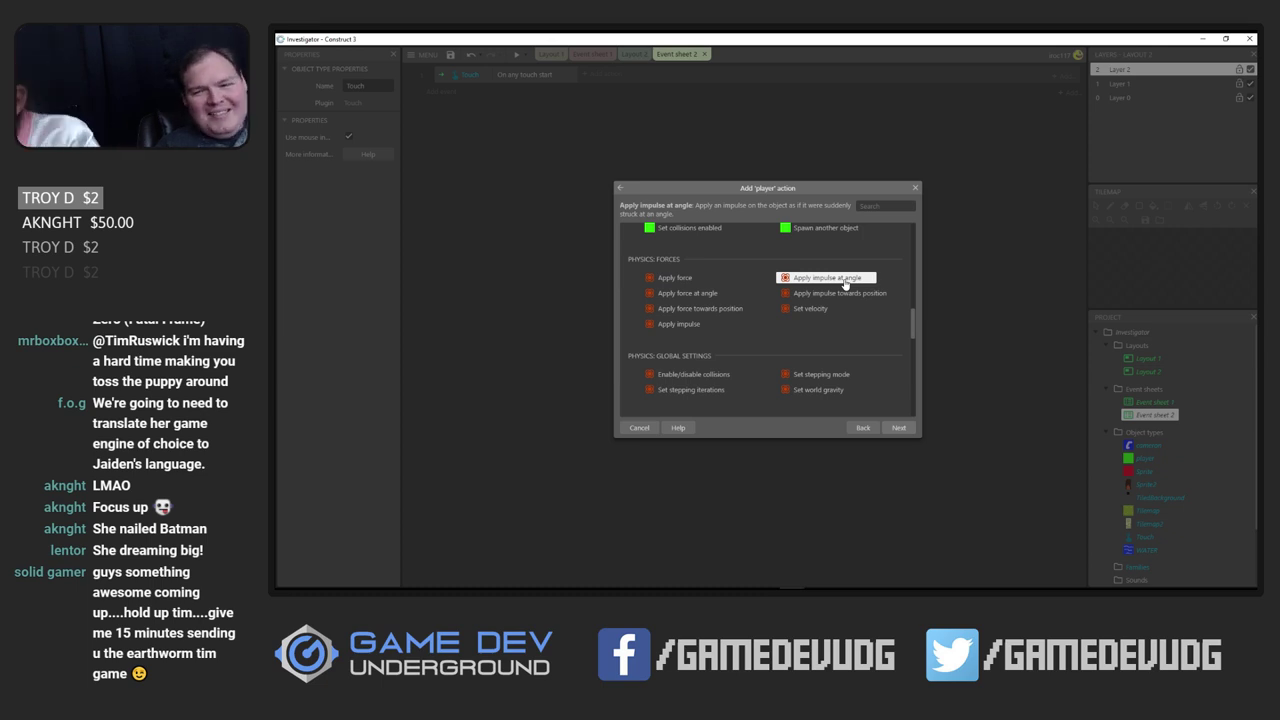
double_click(845, 280)
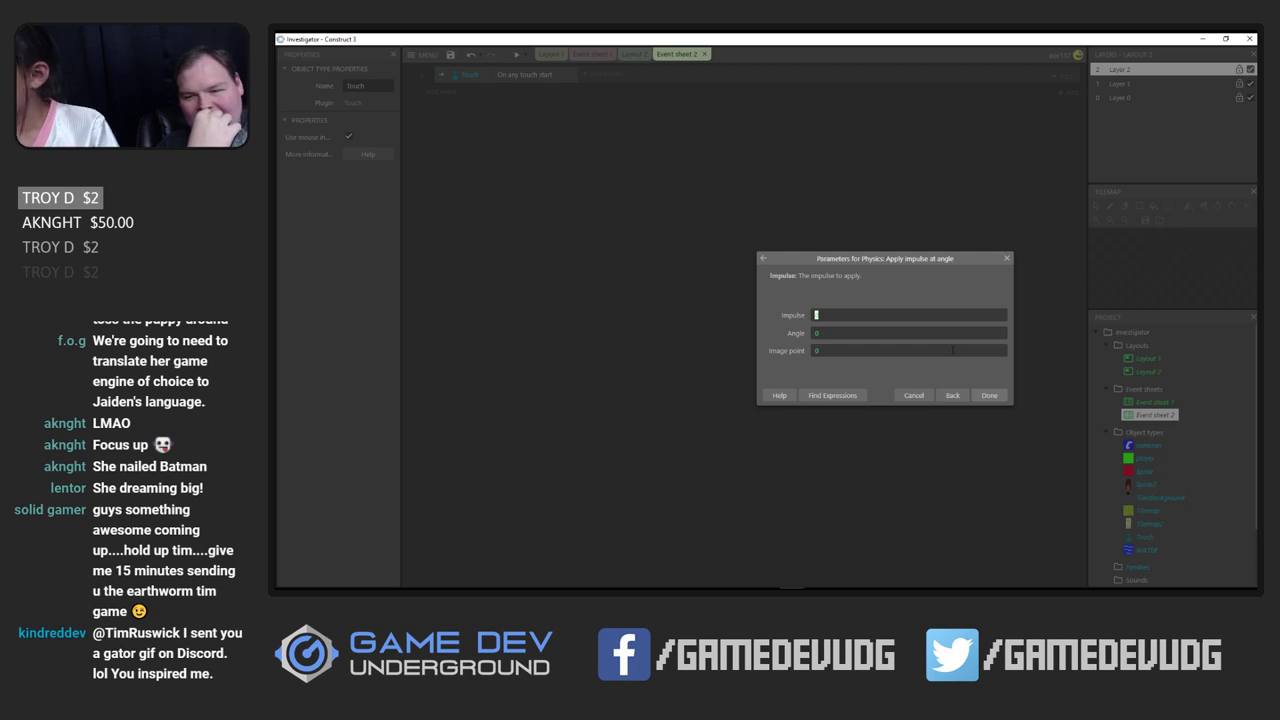
Switch to Discord, view the alligator image posted in the jimjam channel, and move the Discord window out of the way
mouse_move(515, 588)
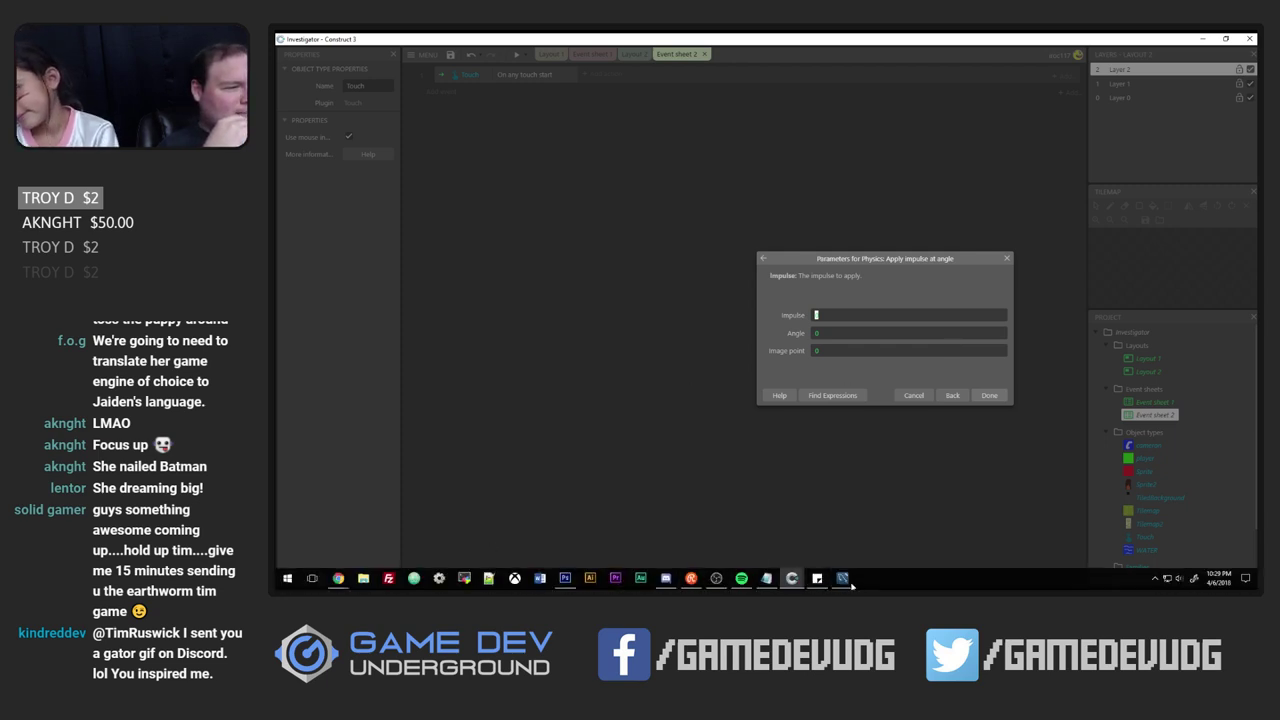
left_click(665, 578)
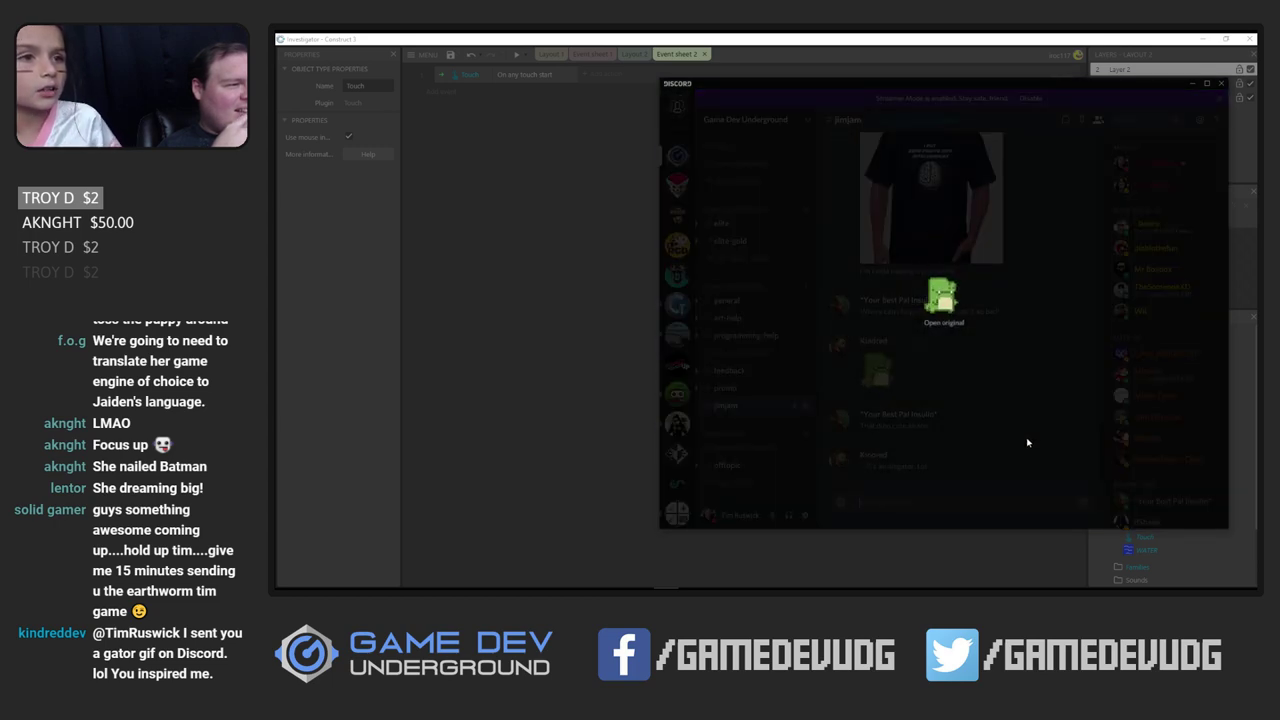
left_click(1027, 442)
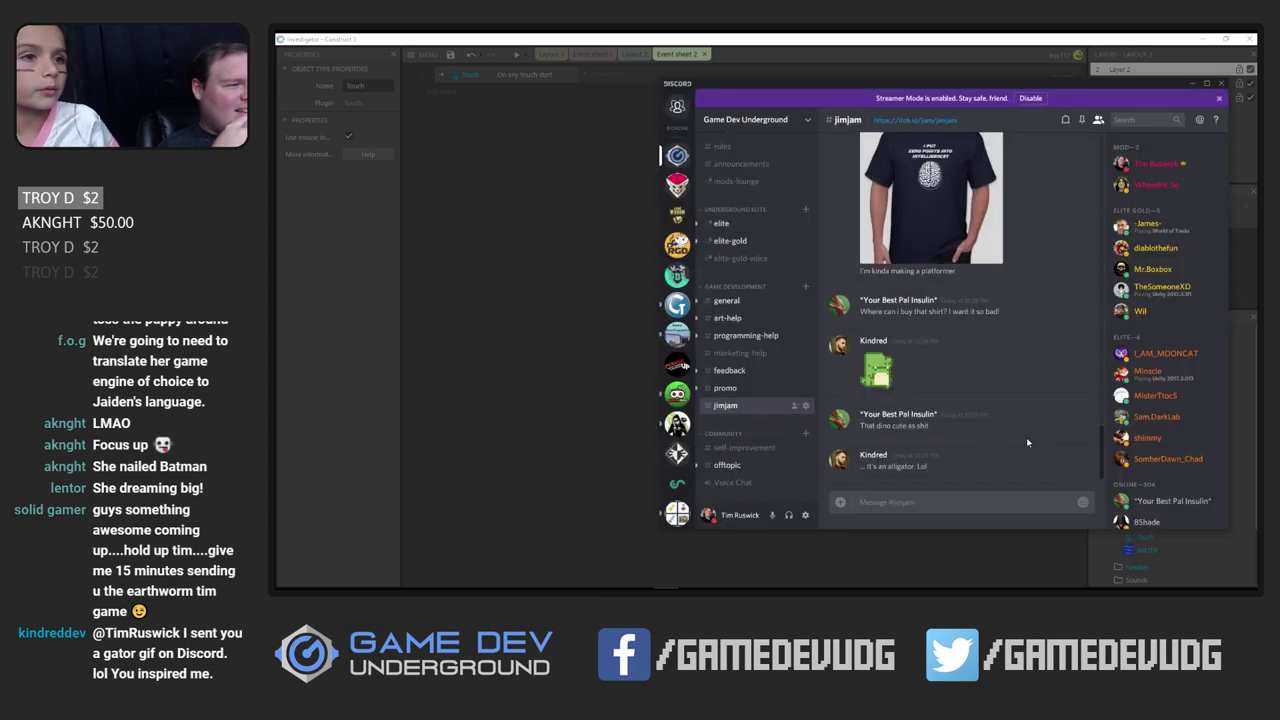
left_click(876, 372)
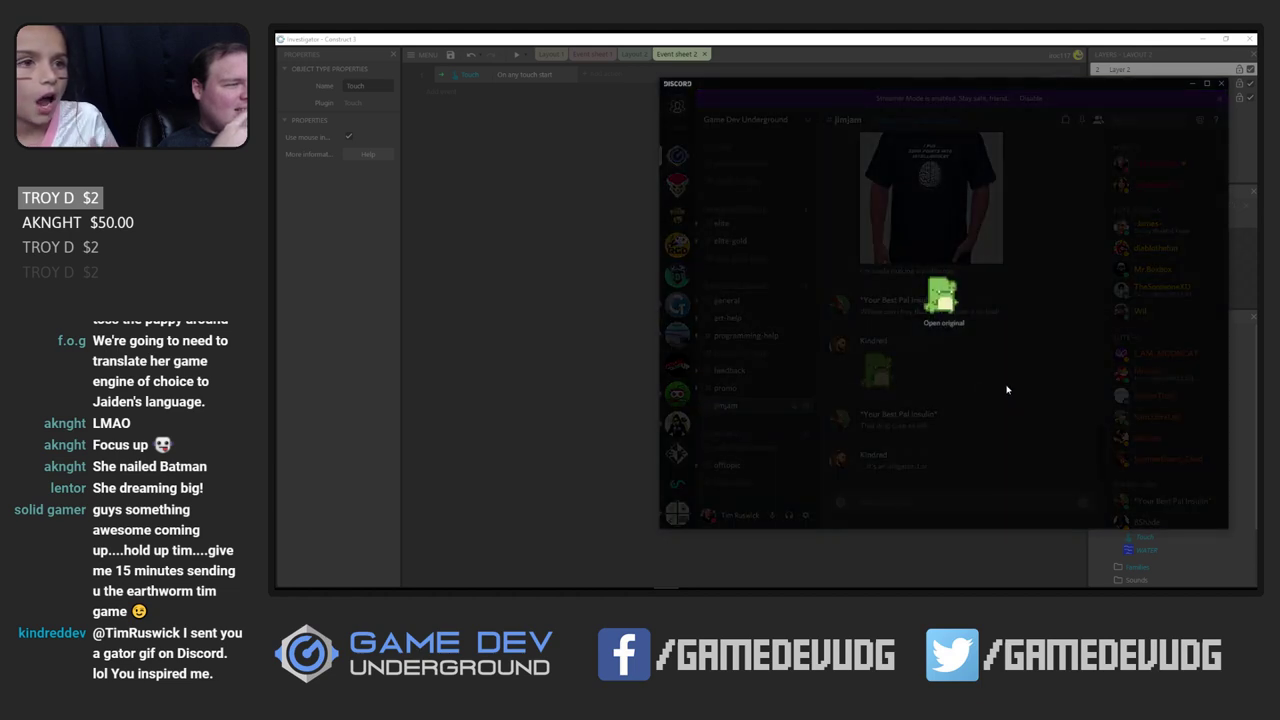
left_click(1007, 390)
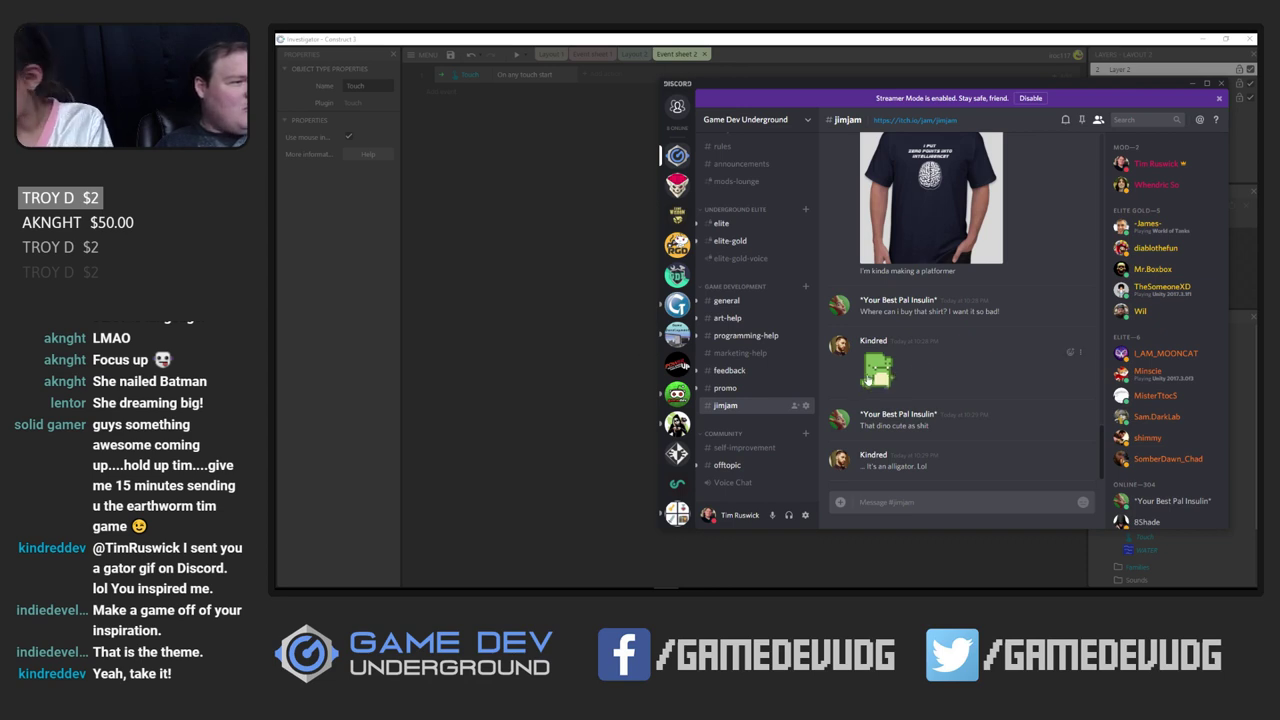
left_click_drag(849, 90, 1279, 94)
Return to Construct 3 and begin the impulse's Angle expression with angle(player.X,player.Y as the first point
left_click(845, 315)
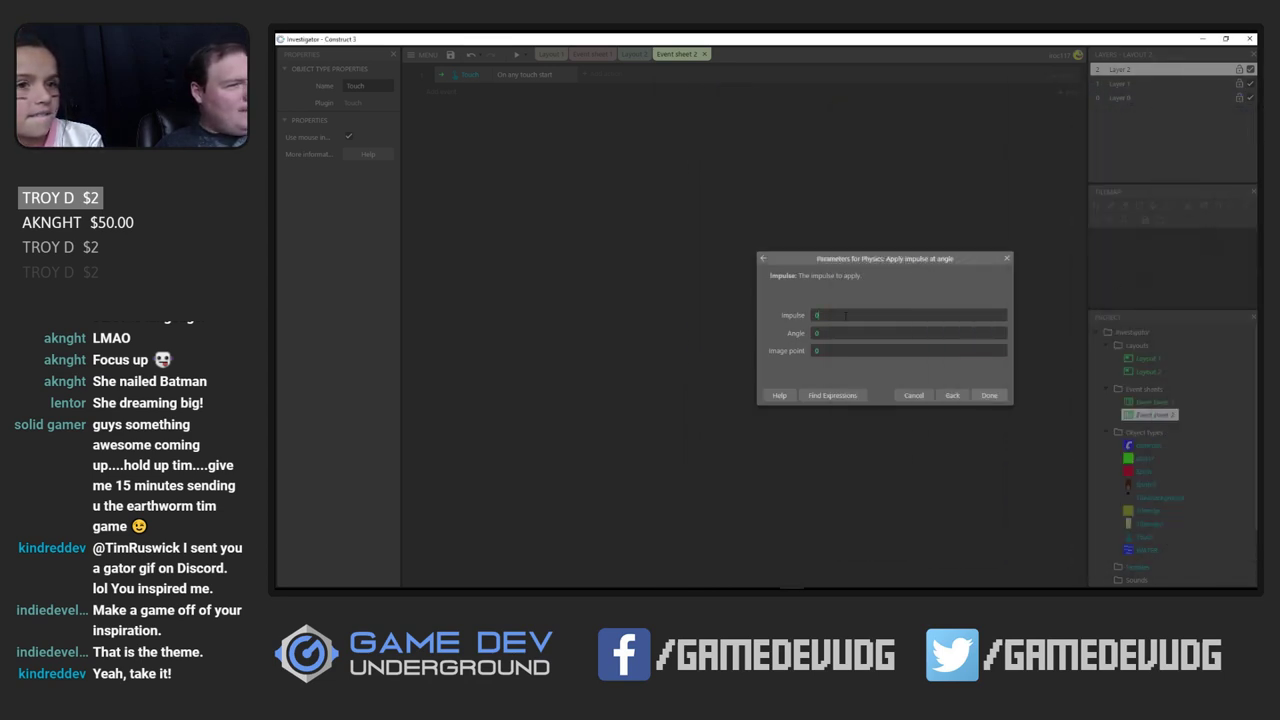
left_click(857, 334)
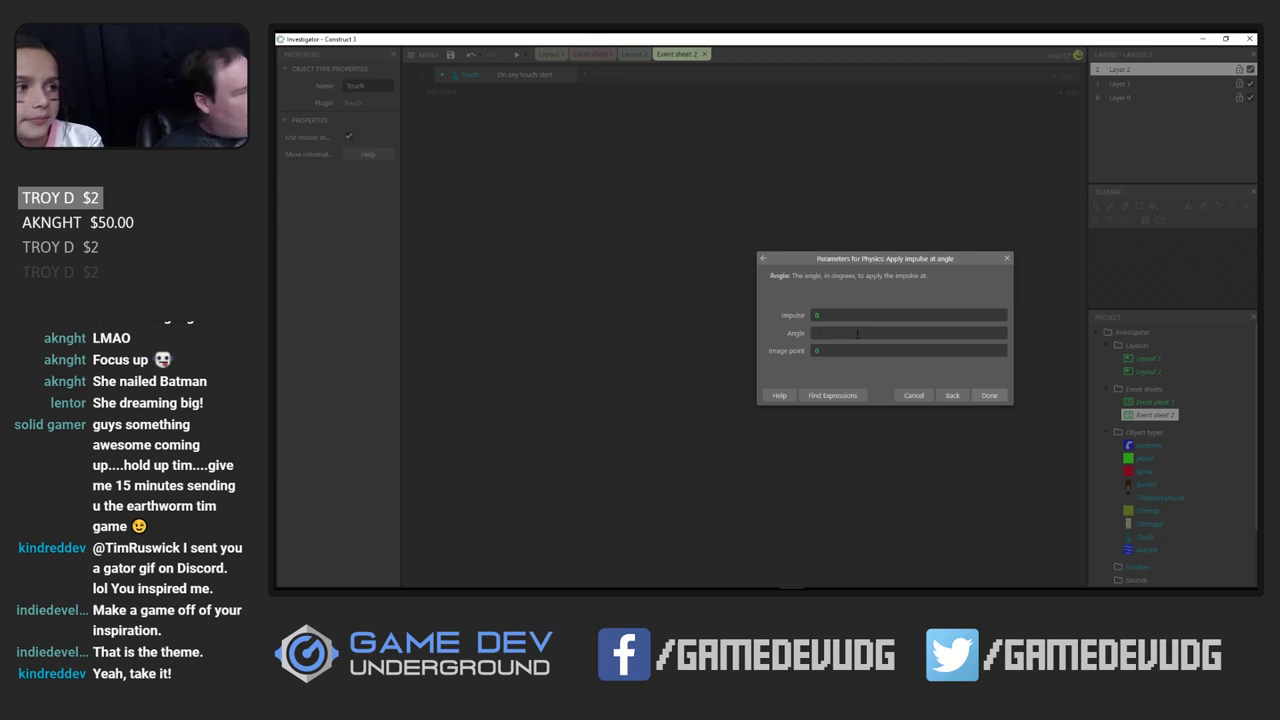
type("angle")
key("Escape")
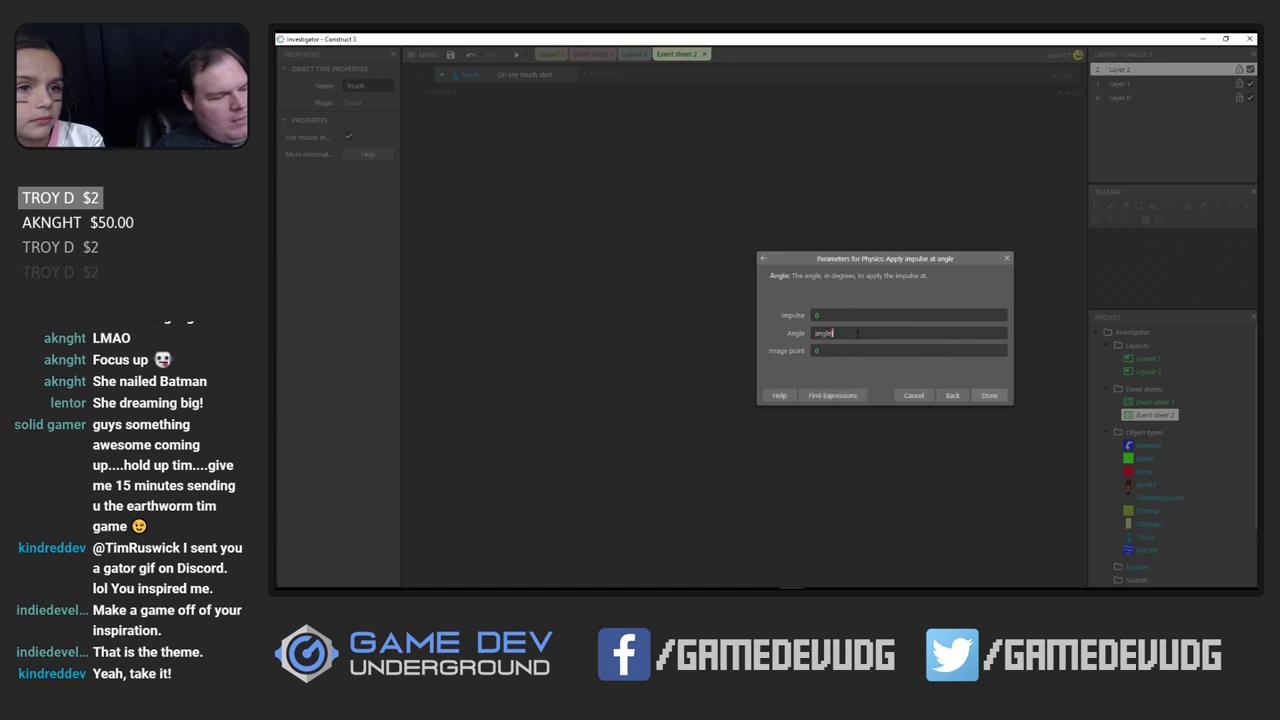
type("(play")
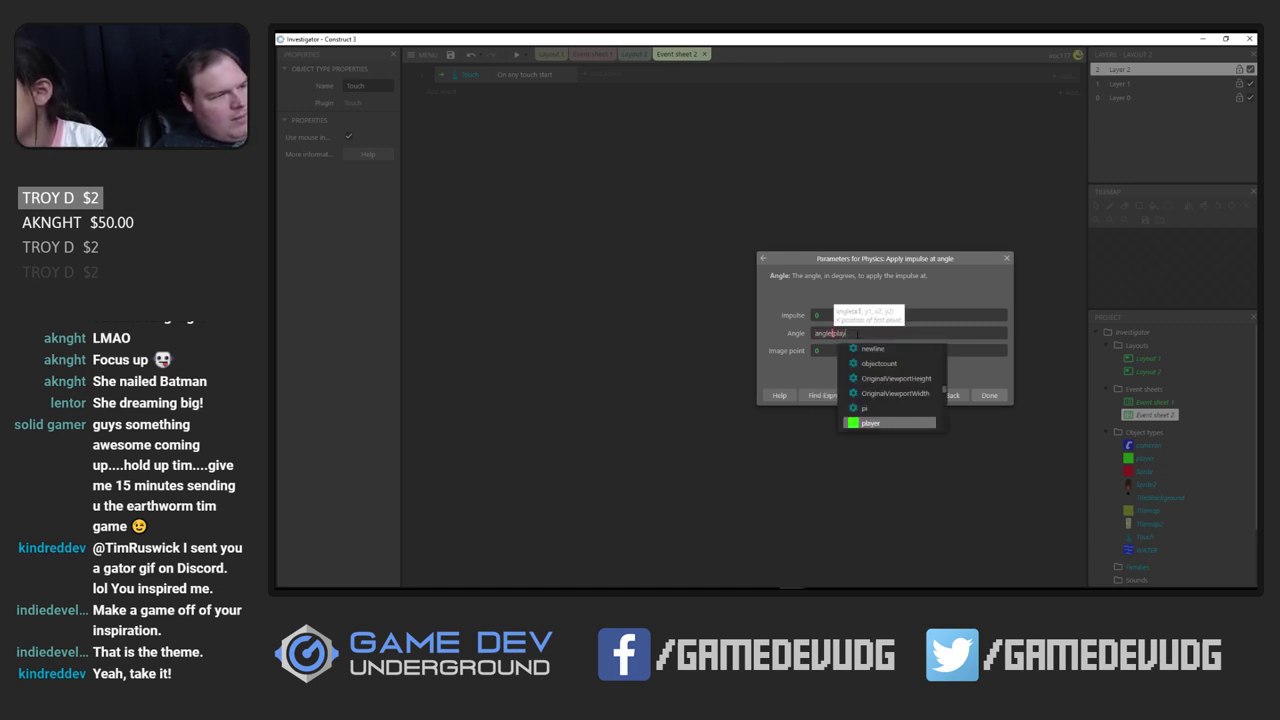
type("er.X")
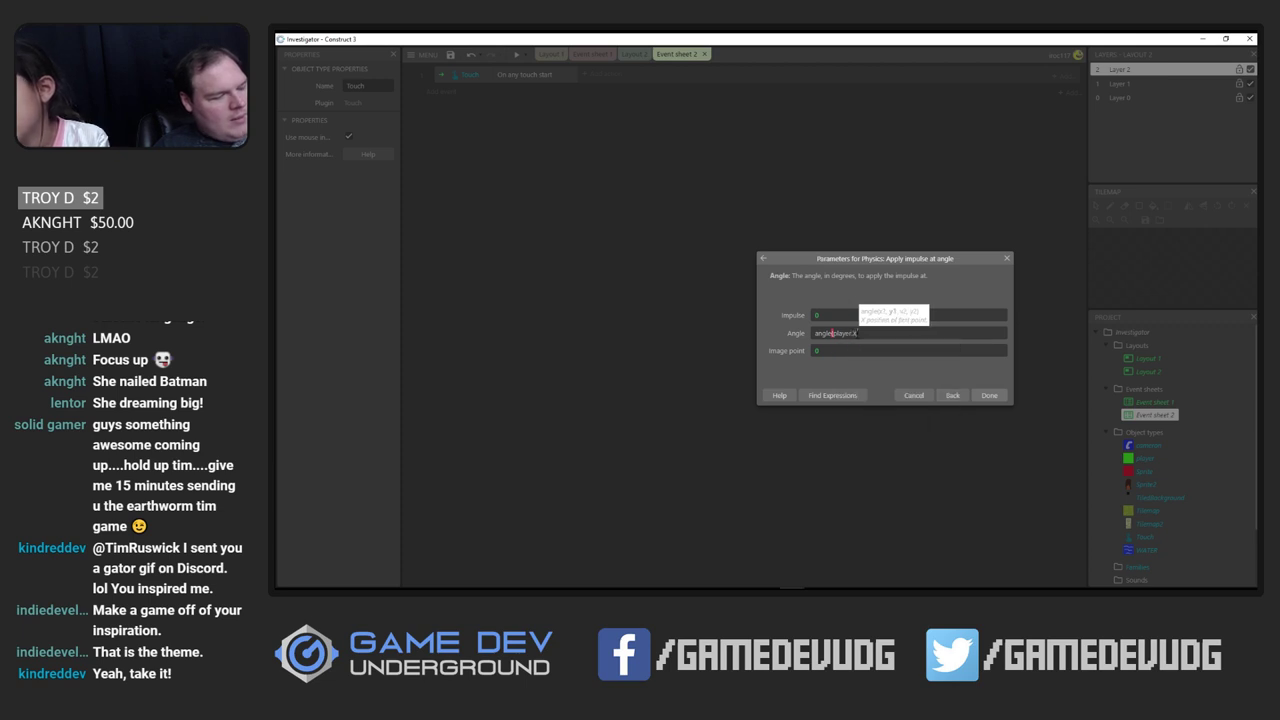
type(",player.Y")
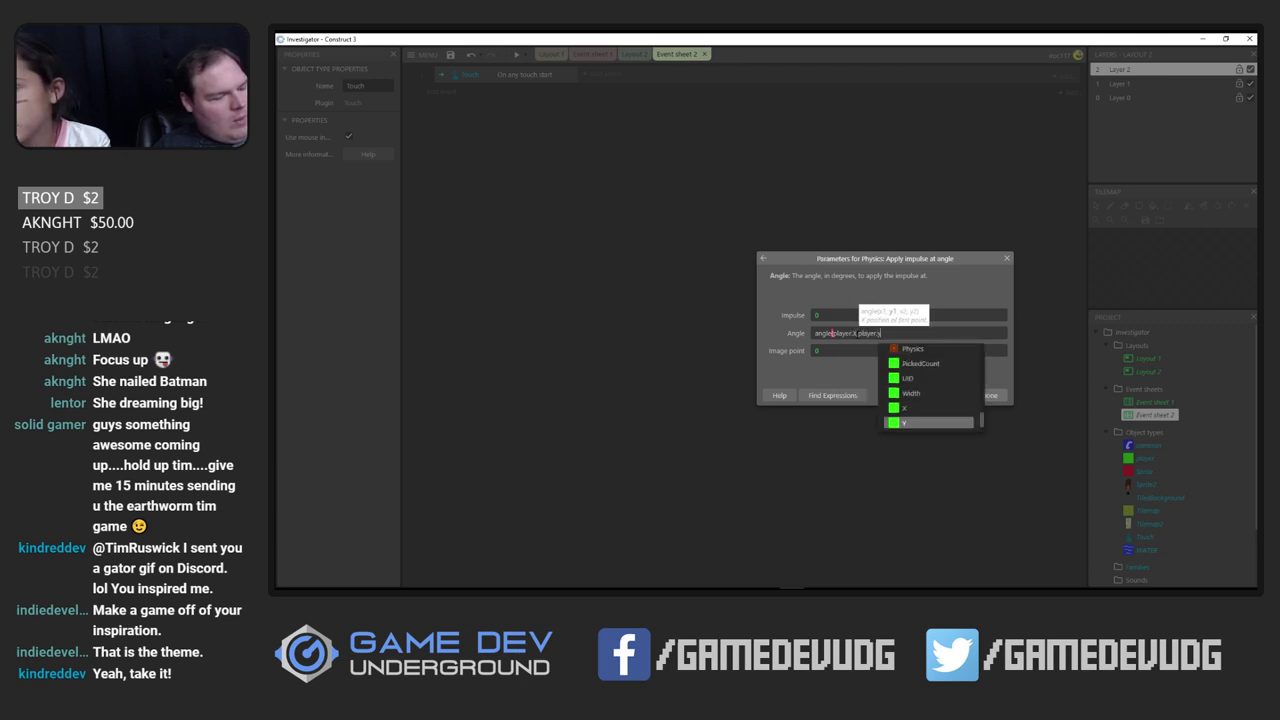
Complete the Angle expression with the touch position as the second point, giving angle(player.X,player.Y,Touch.X,Touch.Y)
type(",touch")
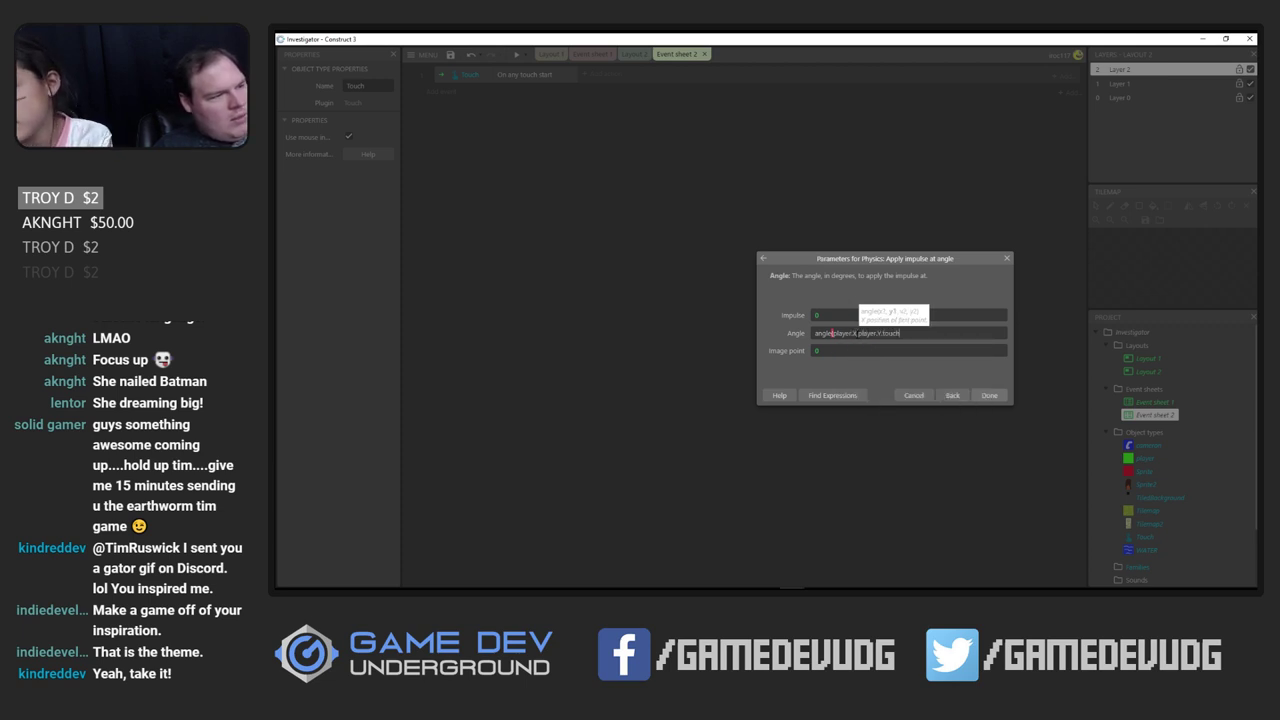
key("BackSpace")
key("BackSpace")
key("BackSpace")
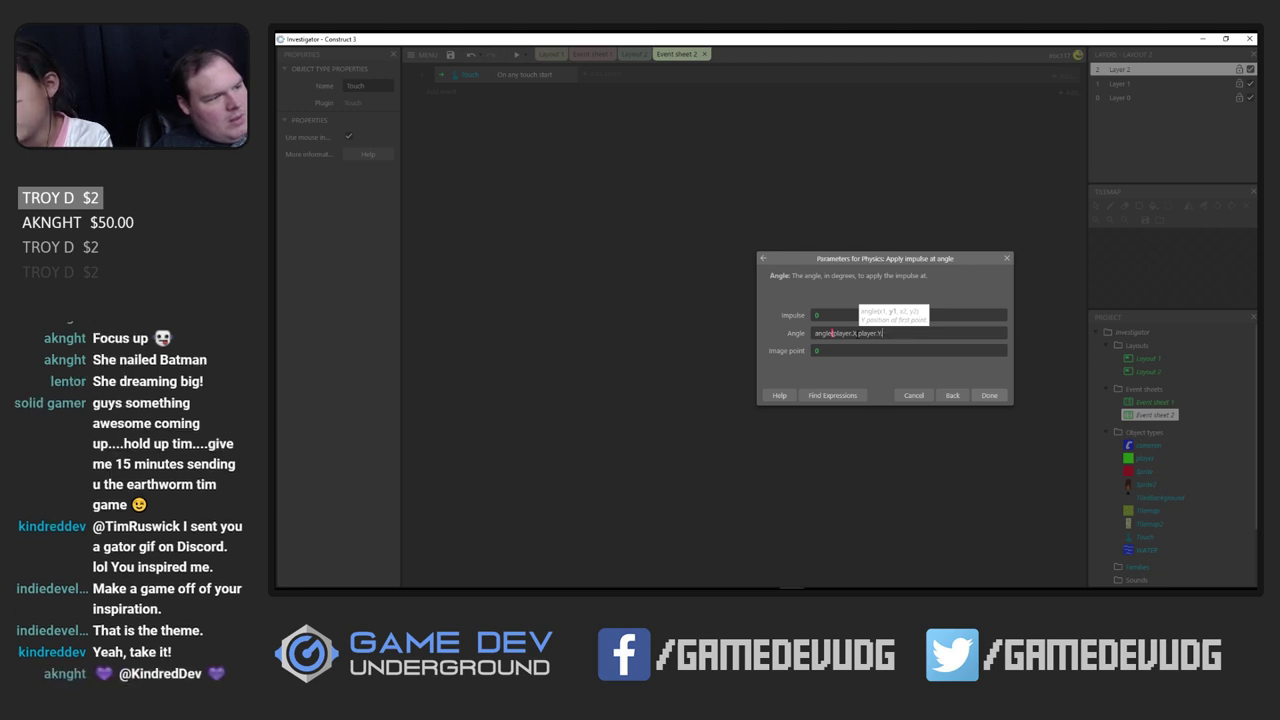
type(",tou")
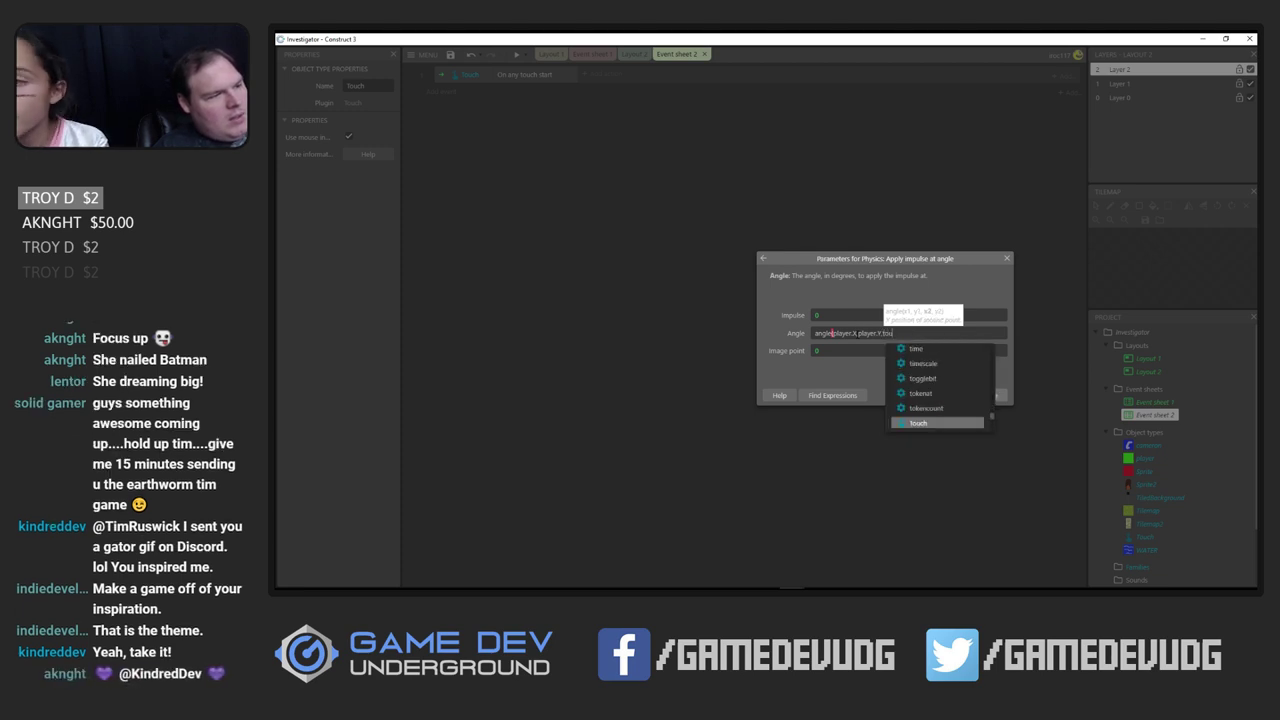
key("Tab")
type(".X,")
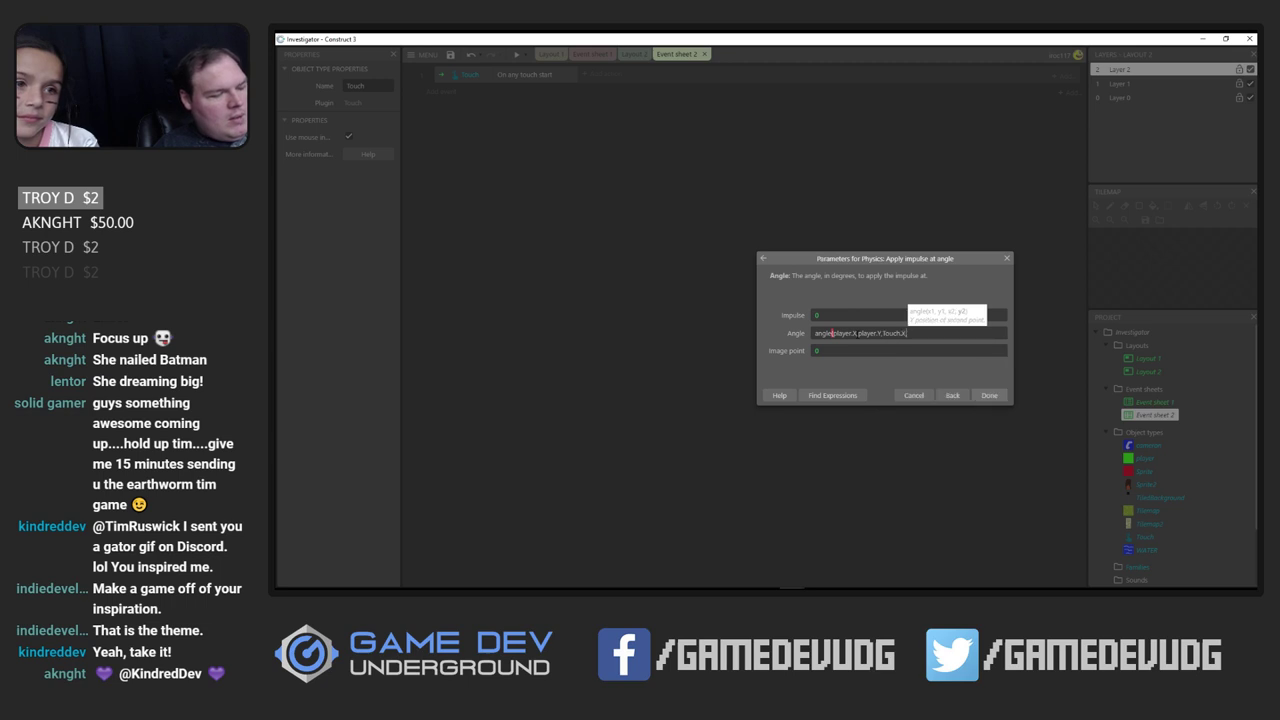
type("touch")
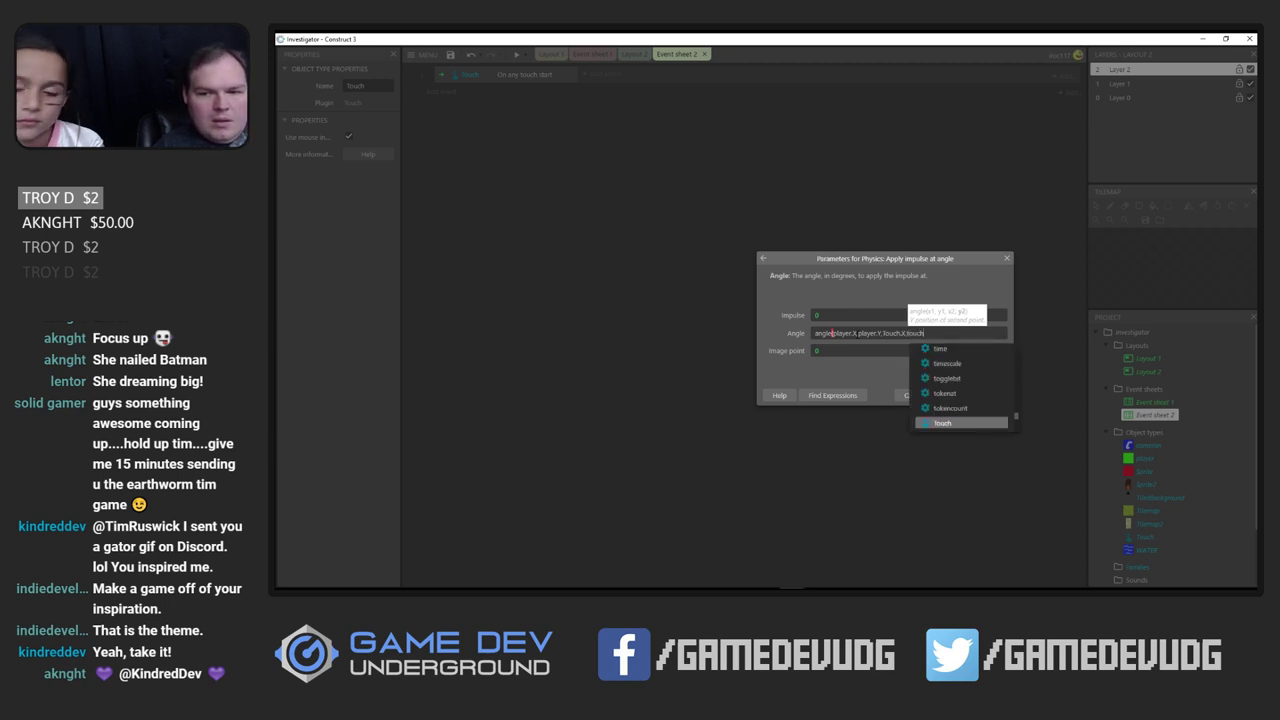
key("Tab")
type(".y")
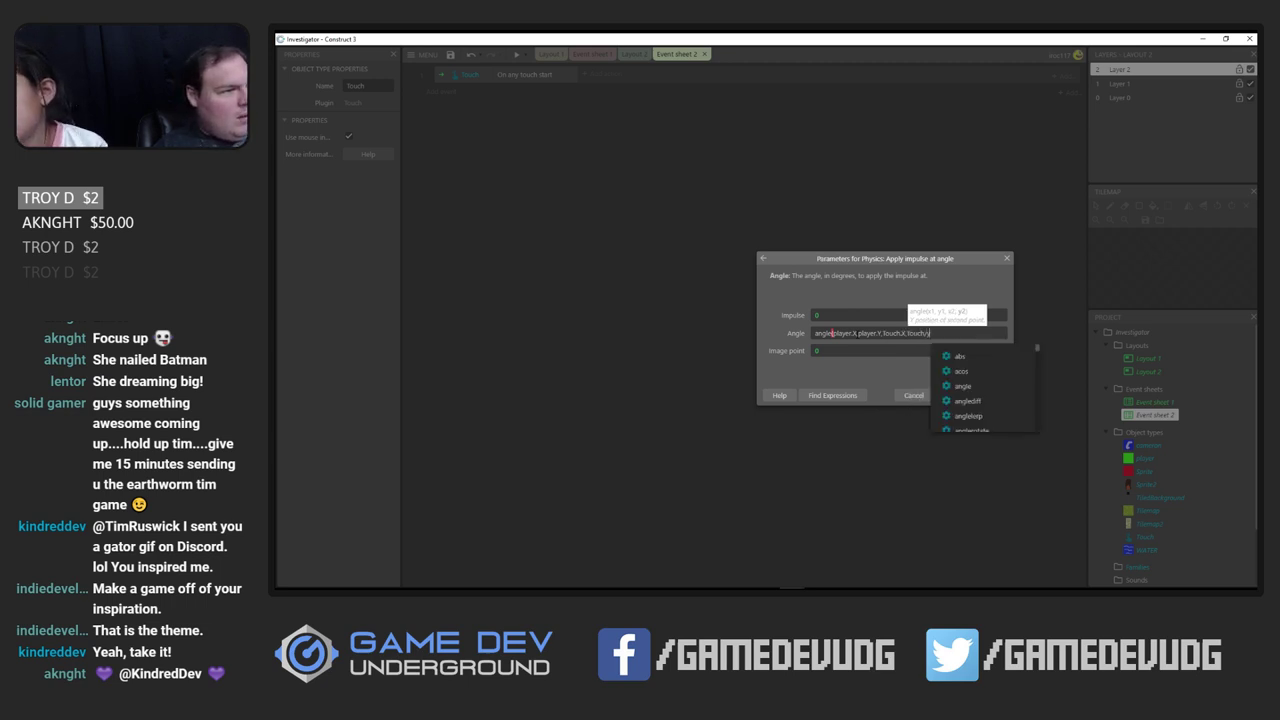
key("BackSpace")
type("Y")
key("Escape")
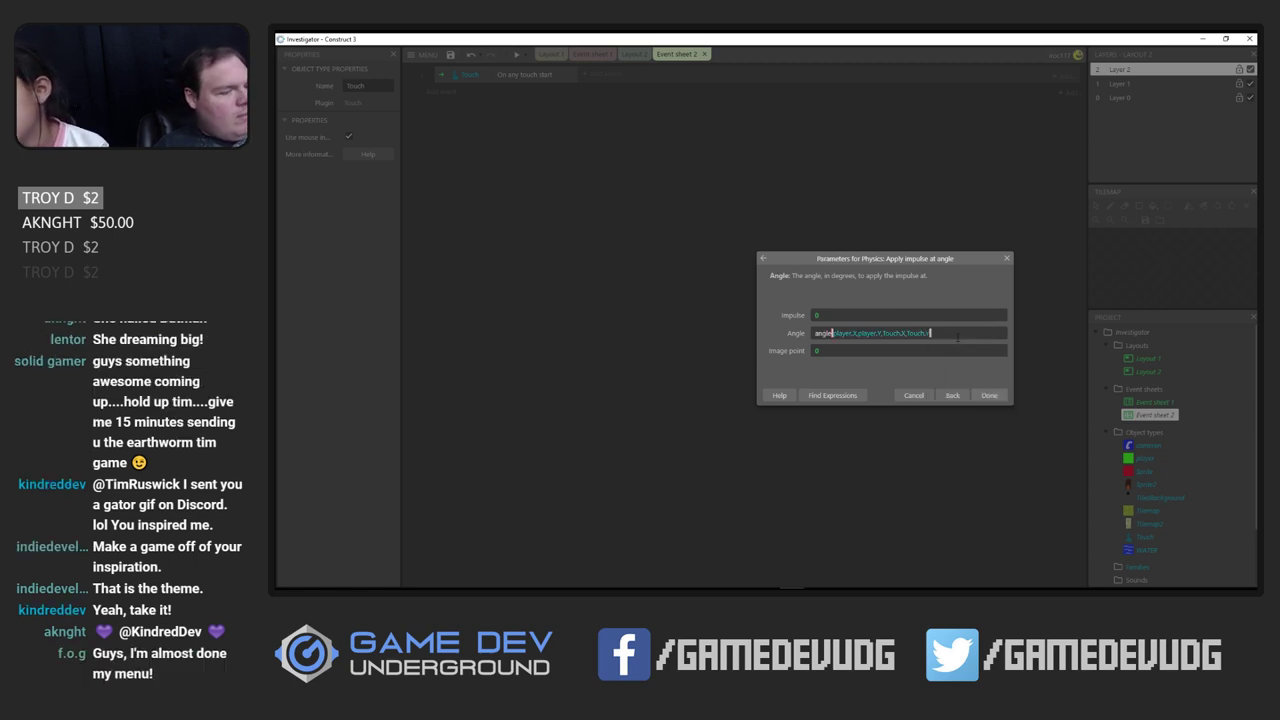
type(")")
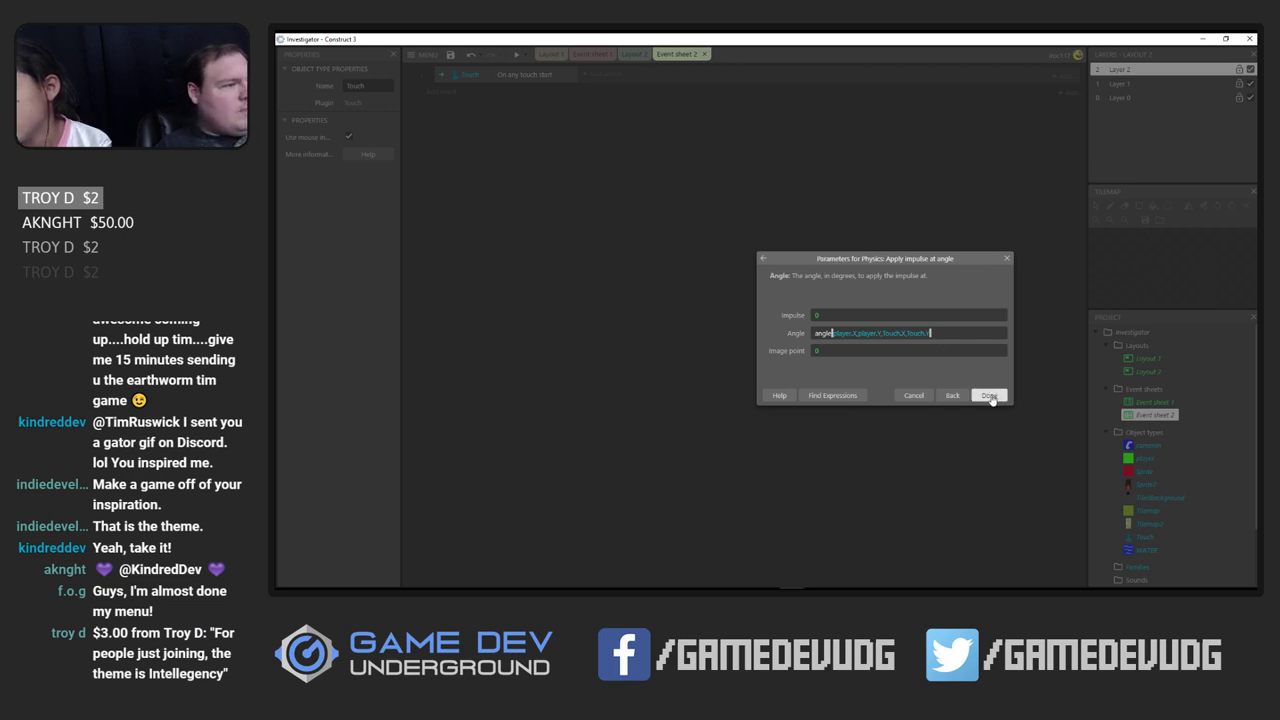
Set the Apply impulse action's impulse to 1000, add it to the touch event, save, and test the layout in a preview
left_click(829, 314)
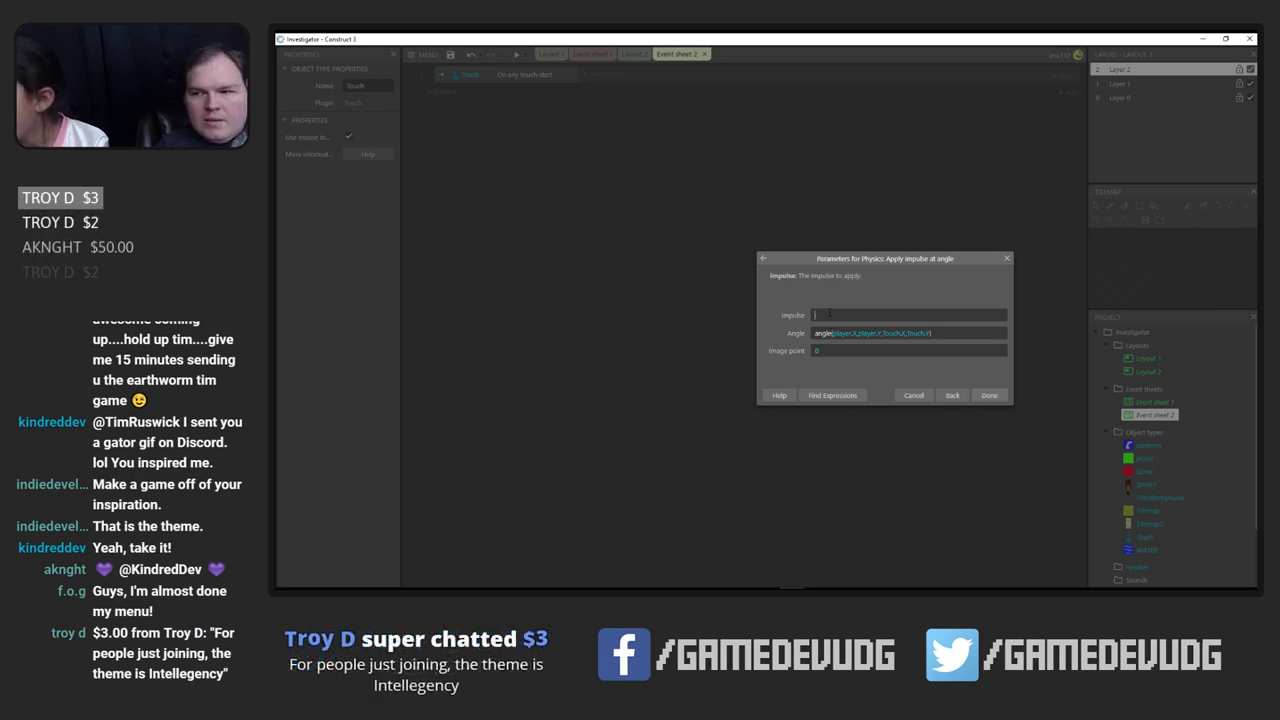
type("1000")
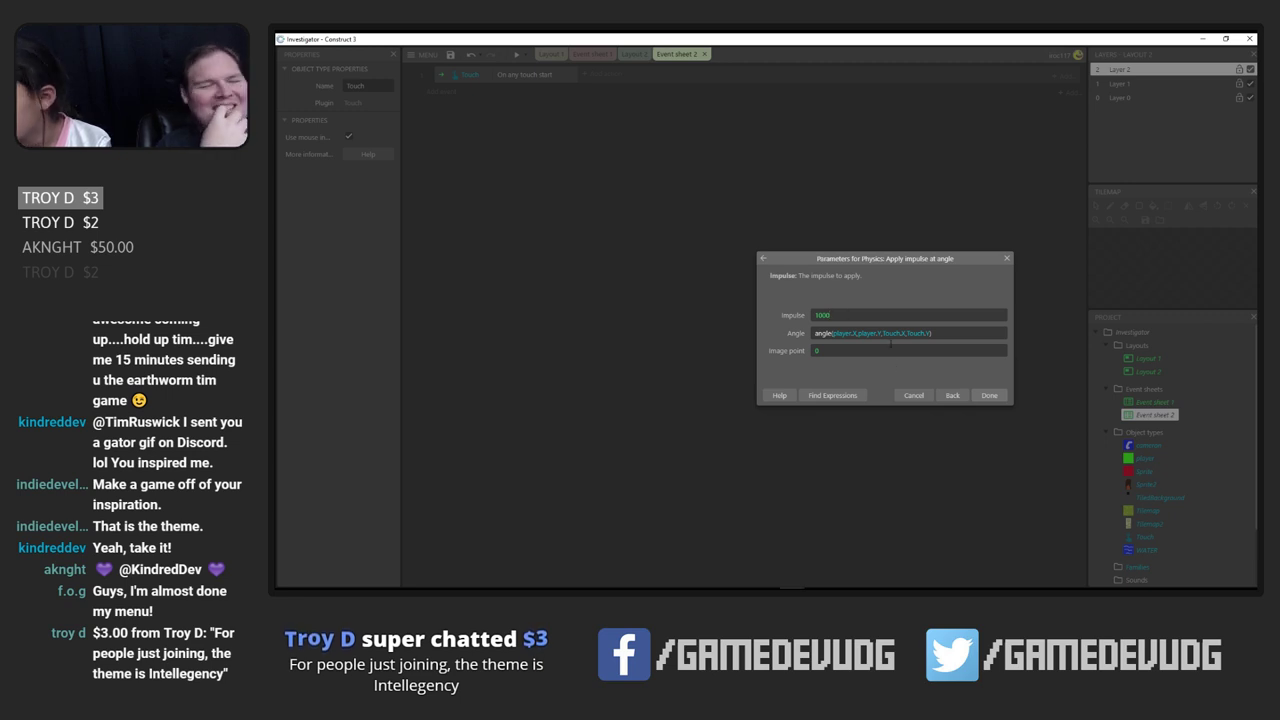
left_click(988, 396)
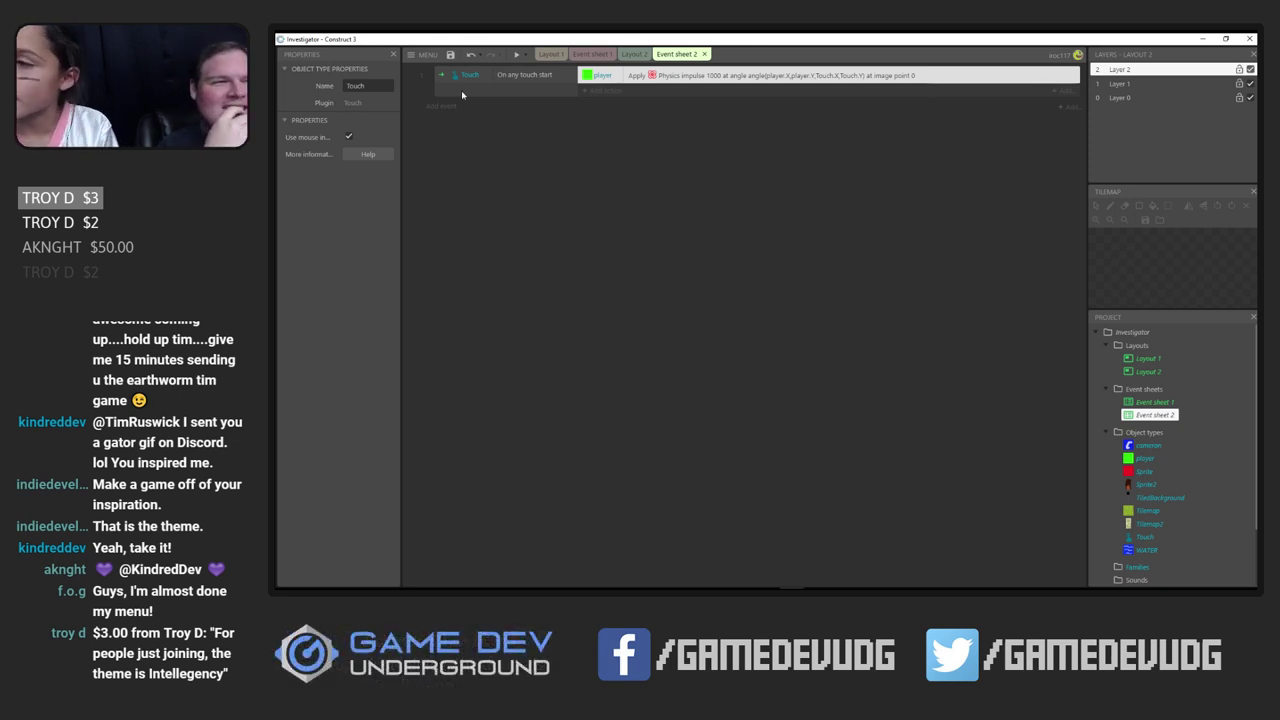
left_click(452, 55)
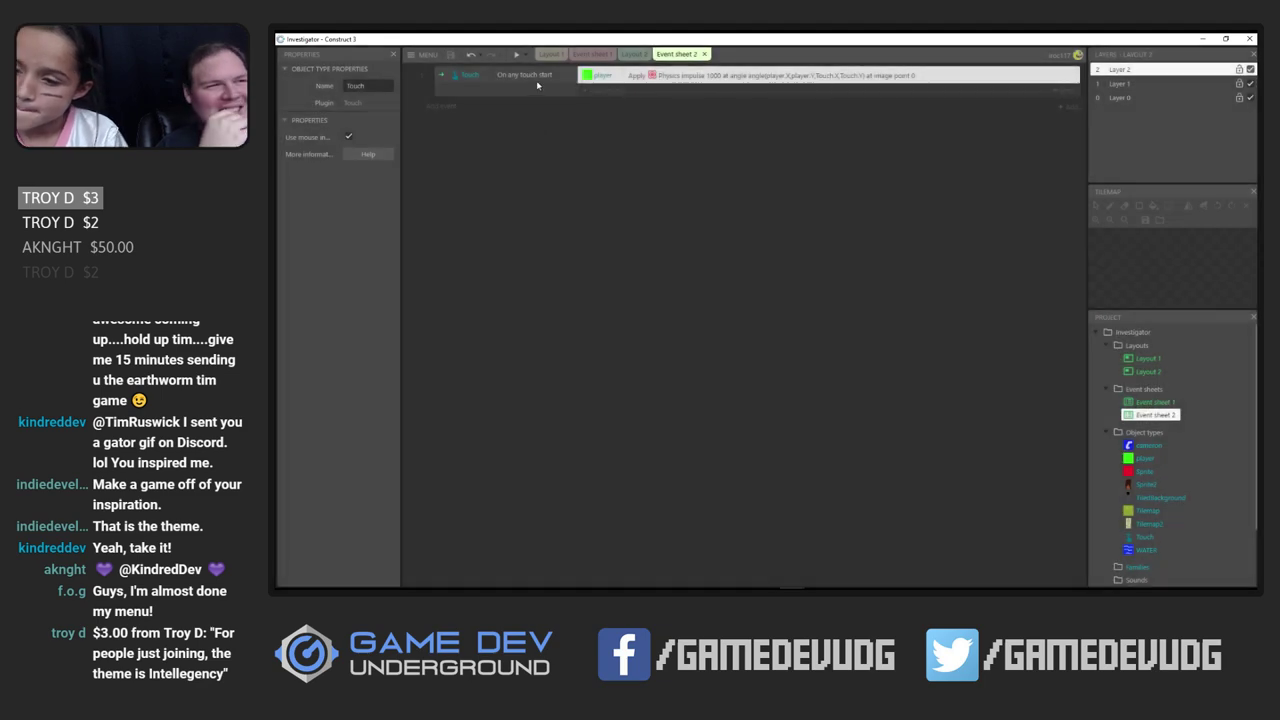
left_click(516, 55)
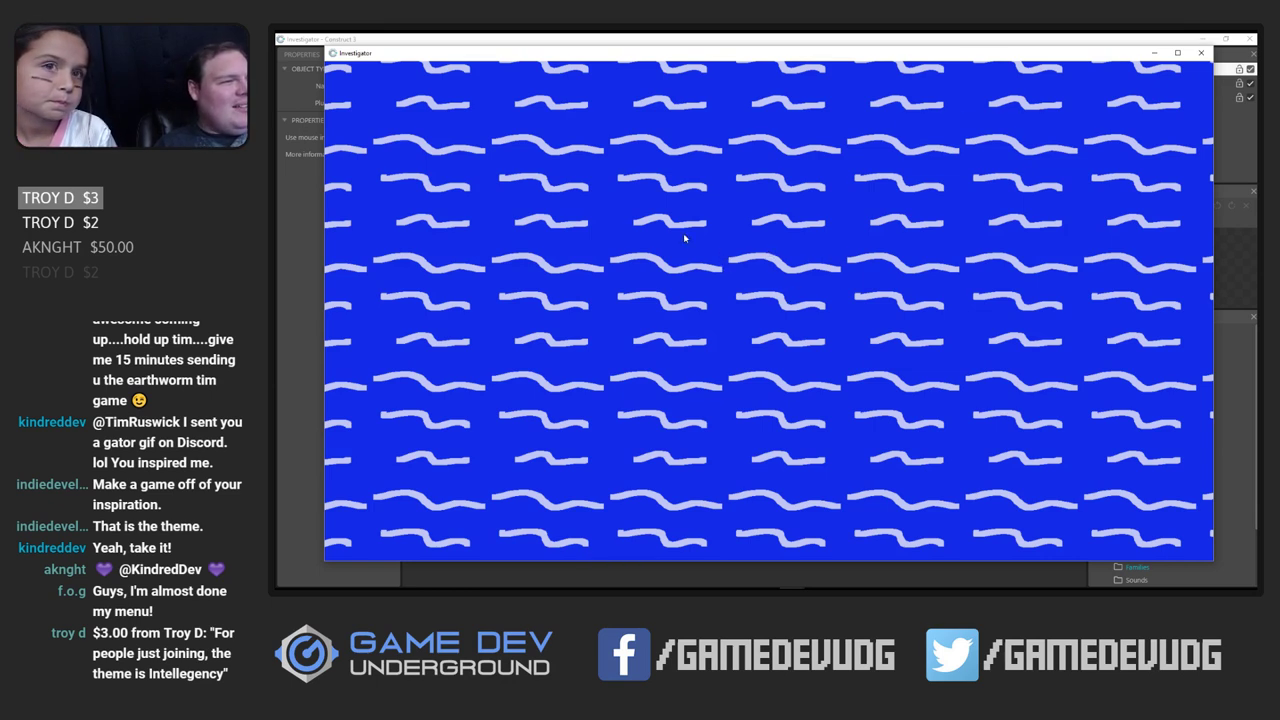
left_click(692, 38)
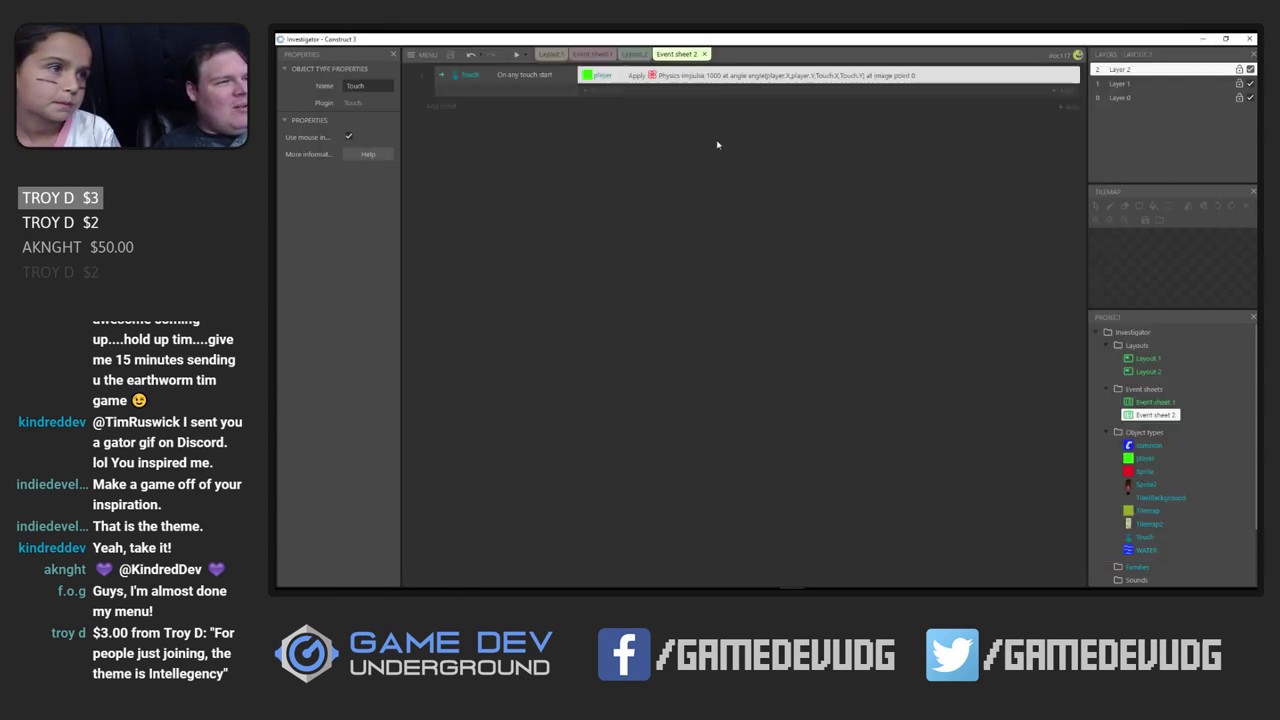
Reduce the player's physics impulse to 100 and test the layout in a preview
double_click(686, 77)
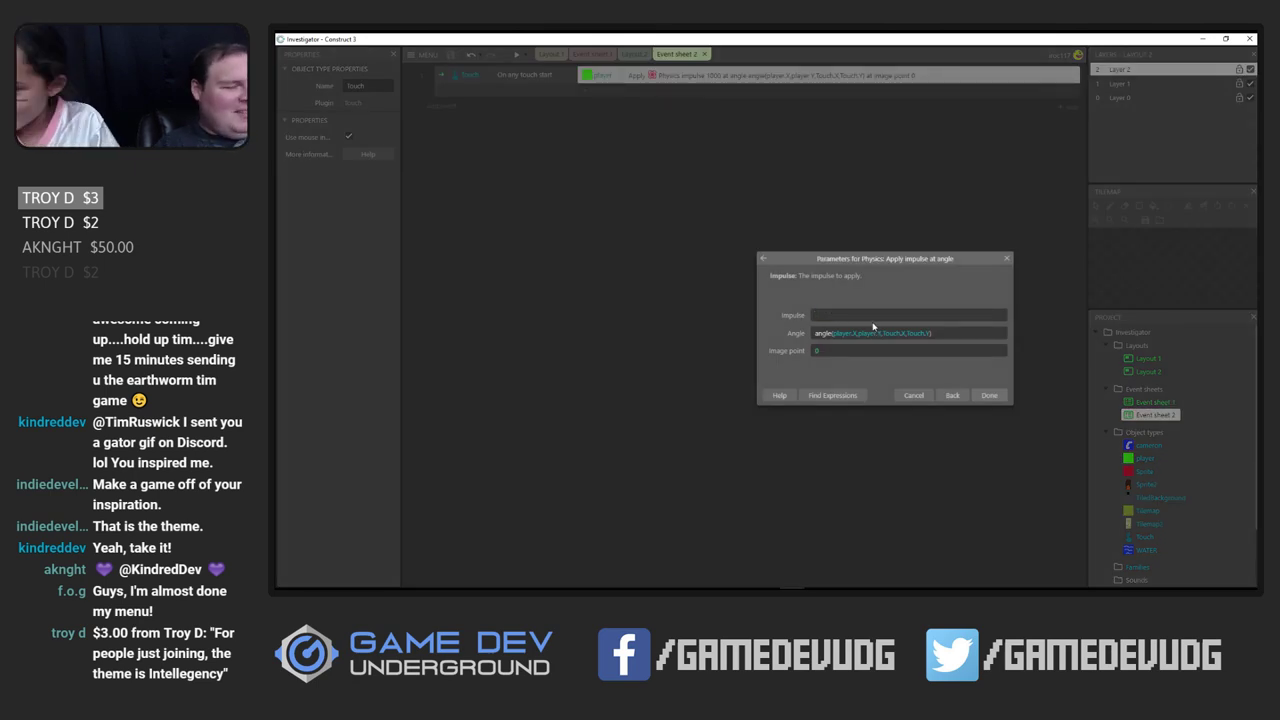
type("100")
key("Return")
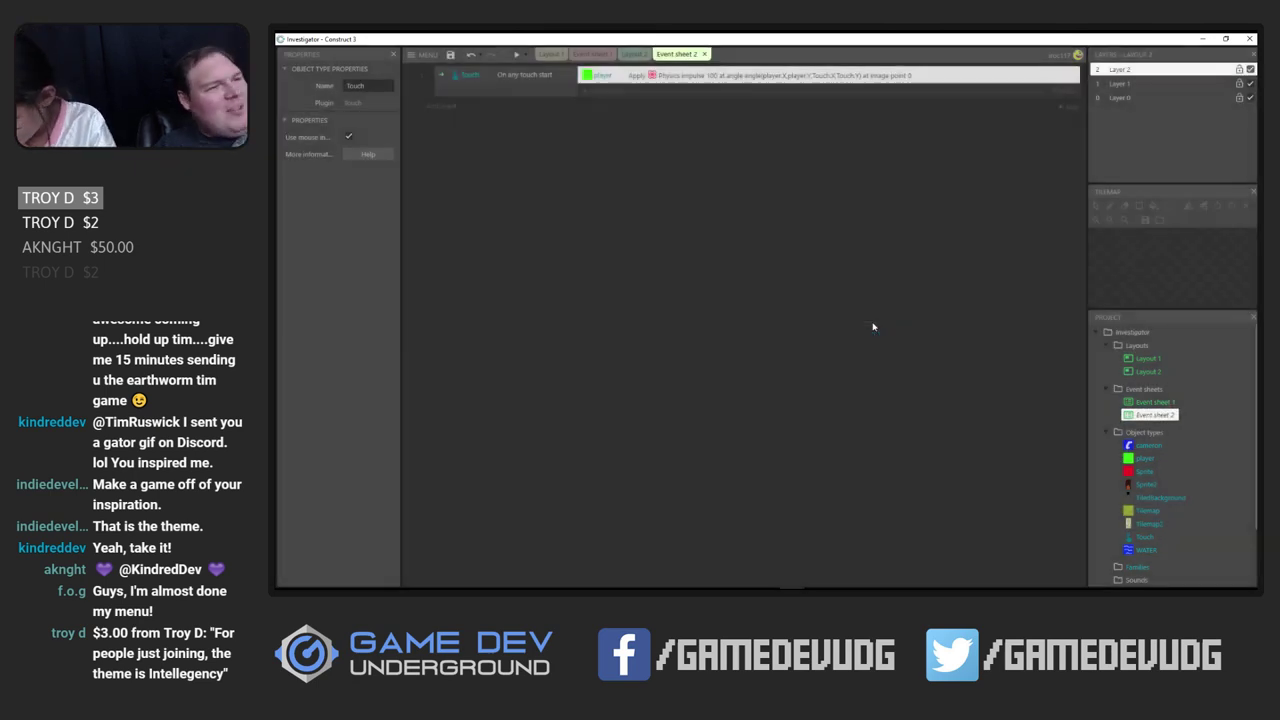
left_click(518, 56)
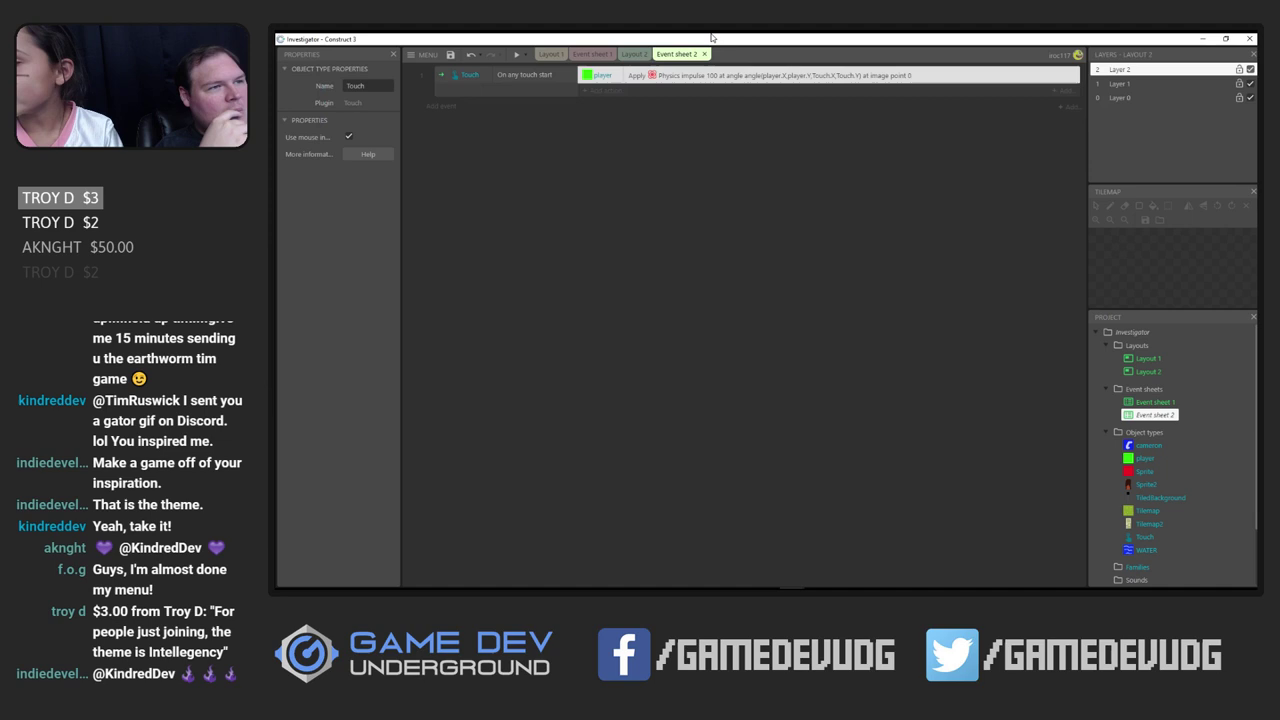
left_click(714, 38)
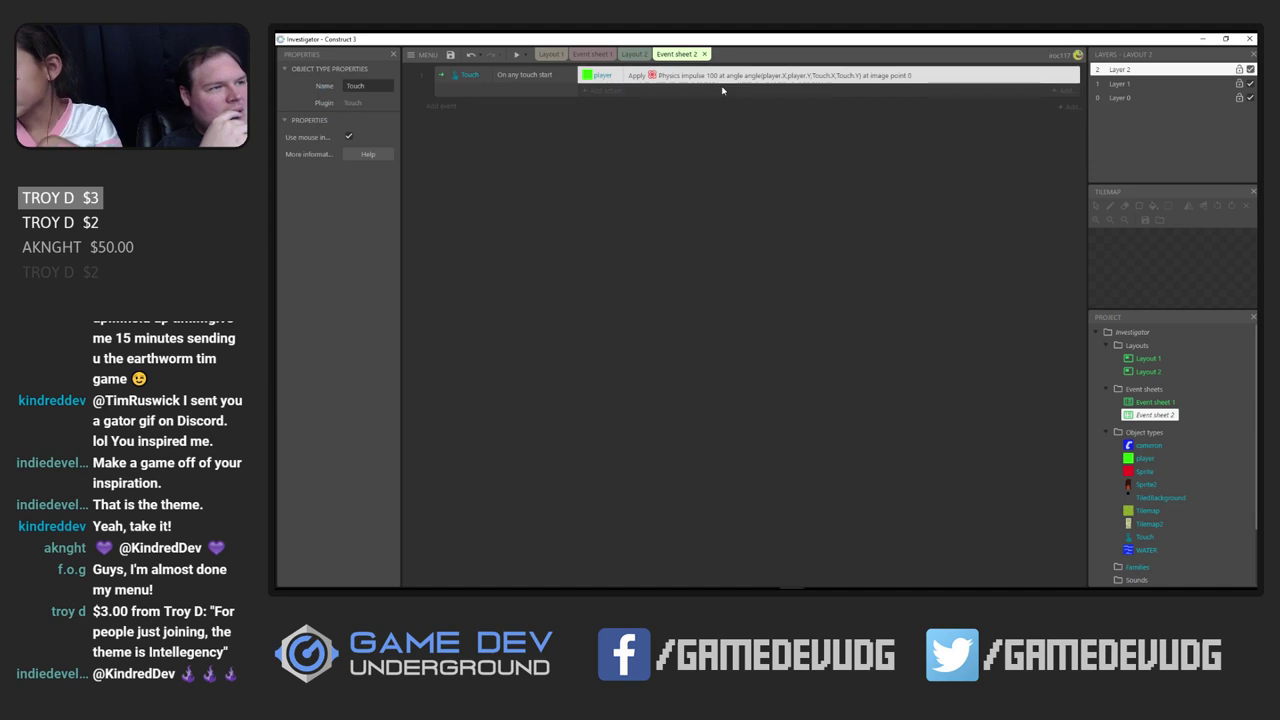
Lower the player's physics impulse to 10 and run a preview to test the movement
double_click(724, 77)
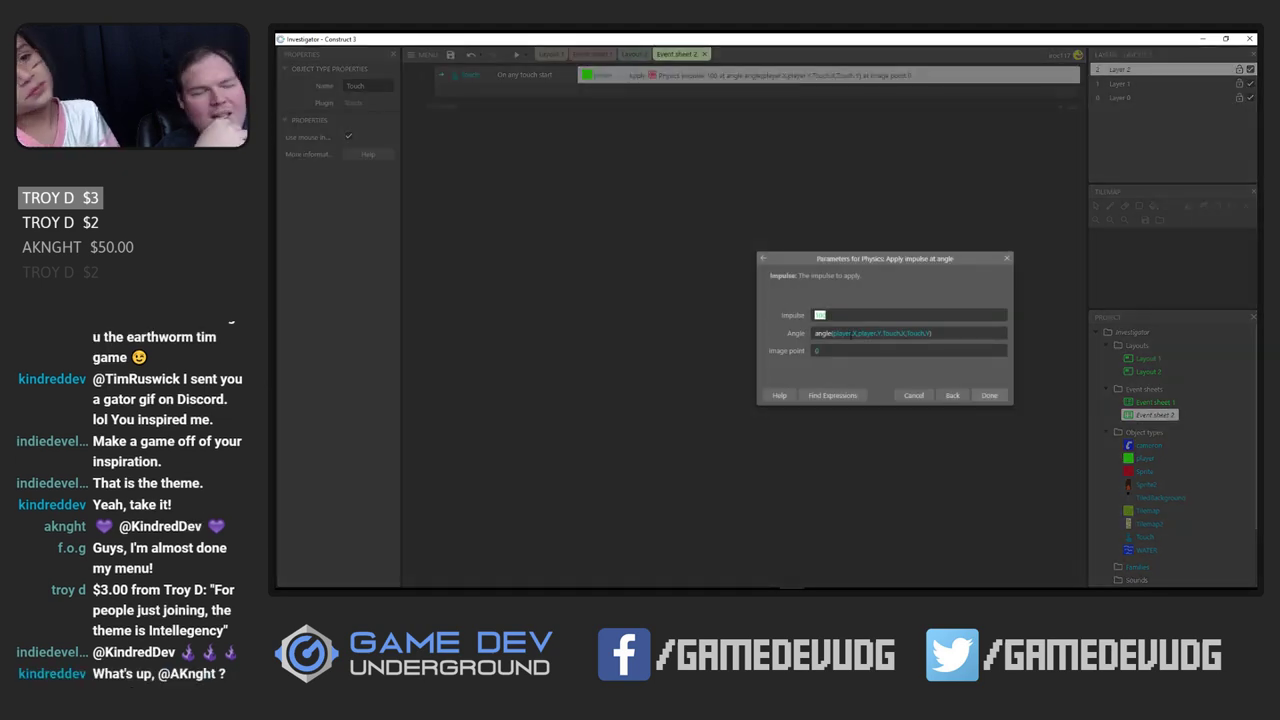
type("10")
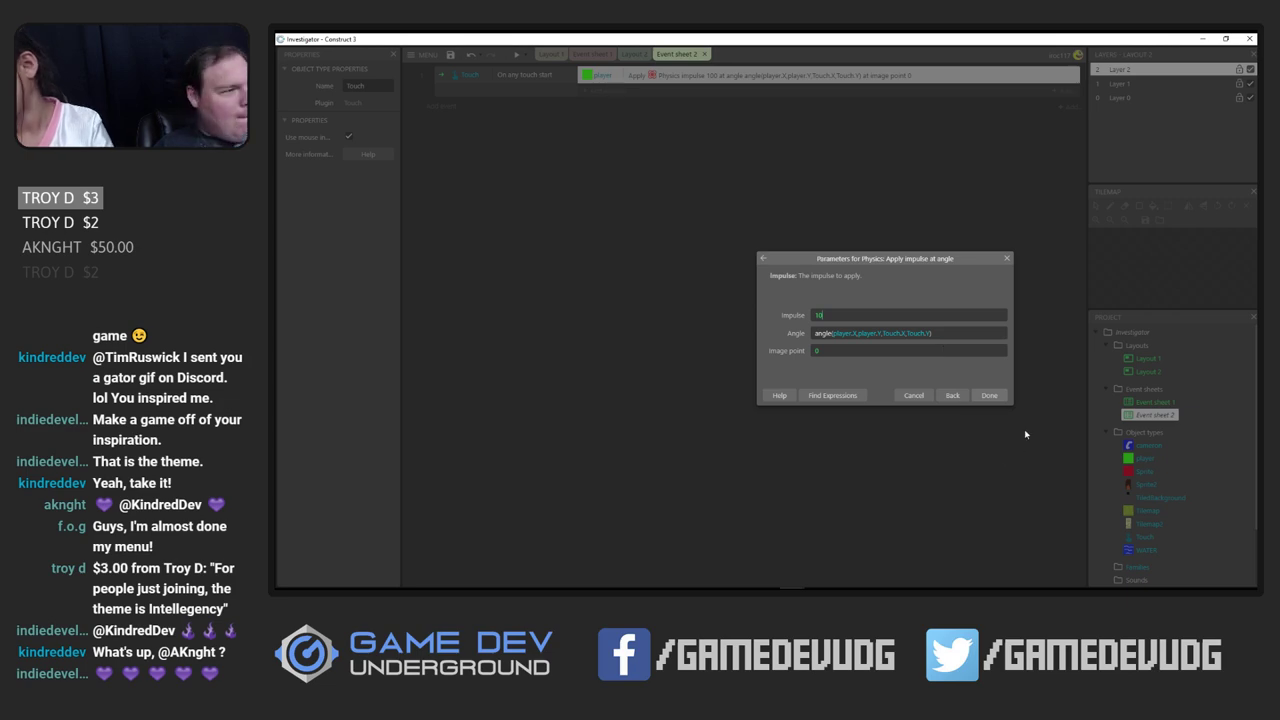
left_click(989, 395)
left_click(517, 56)
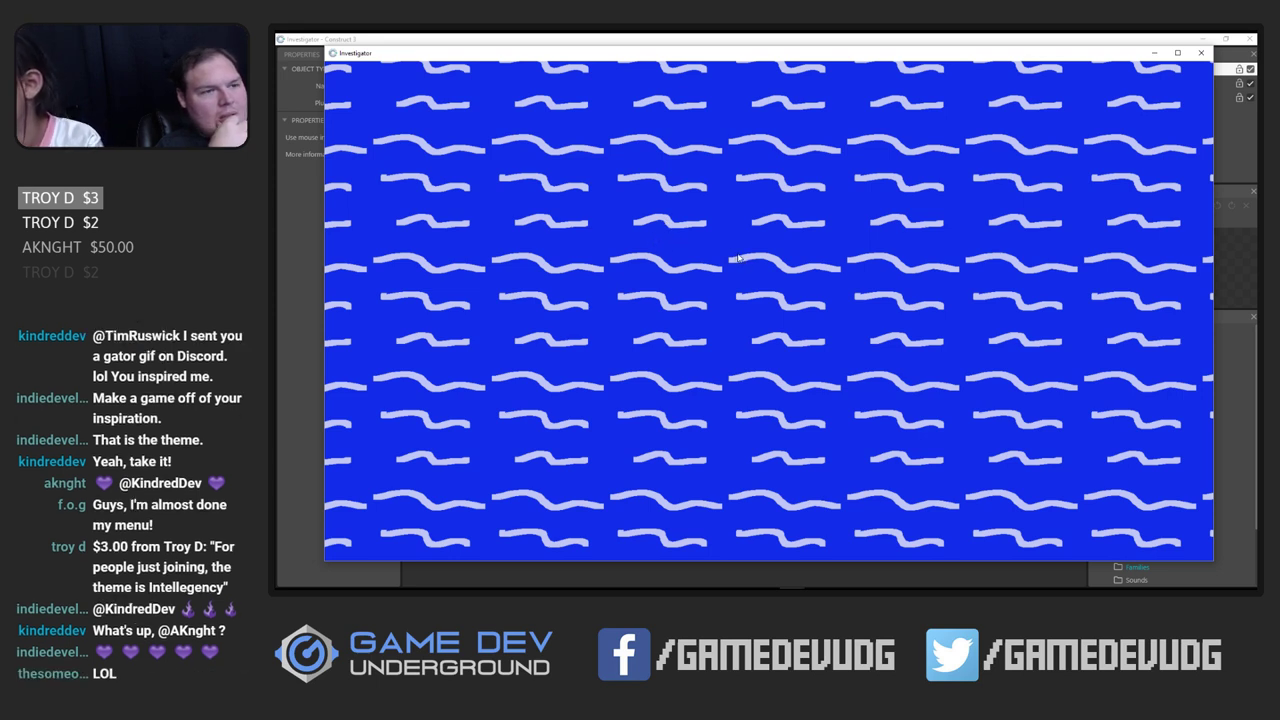
key("alt+F4")
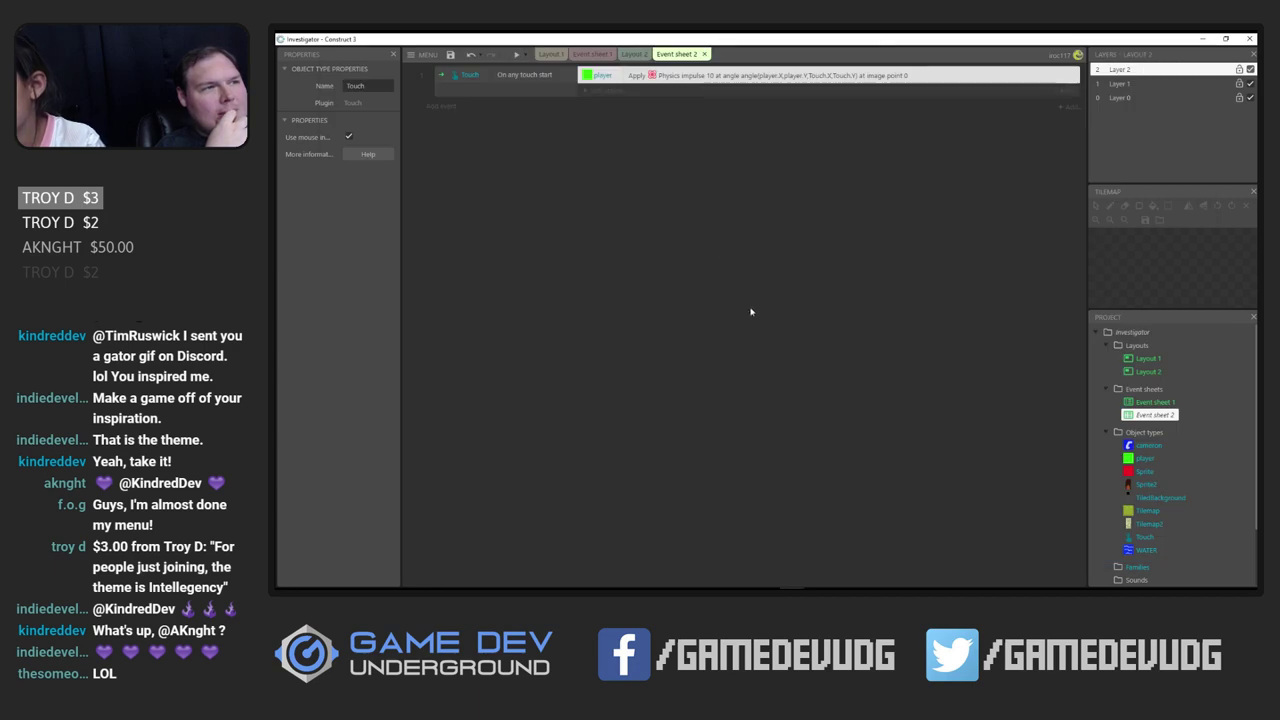
Raise the player's physics impulse to 50 and preview the layout again
double_click(740, 76)
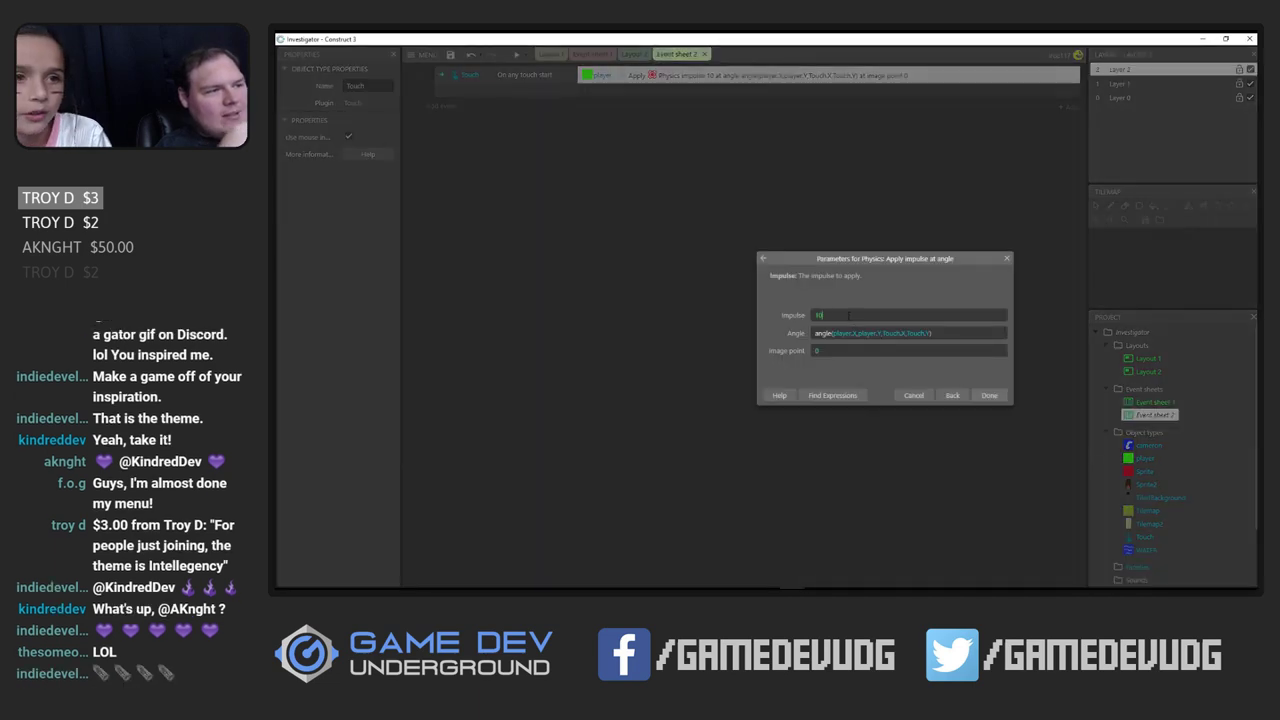
type("50")
key("Return")
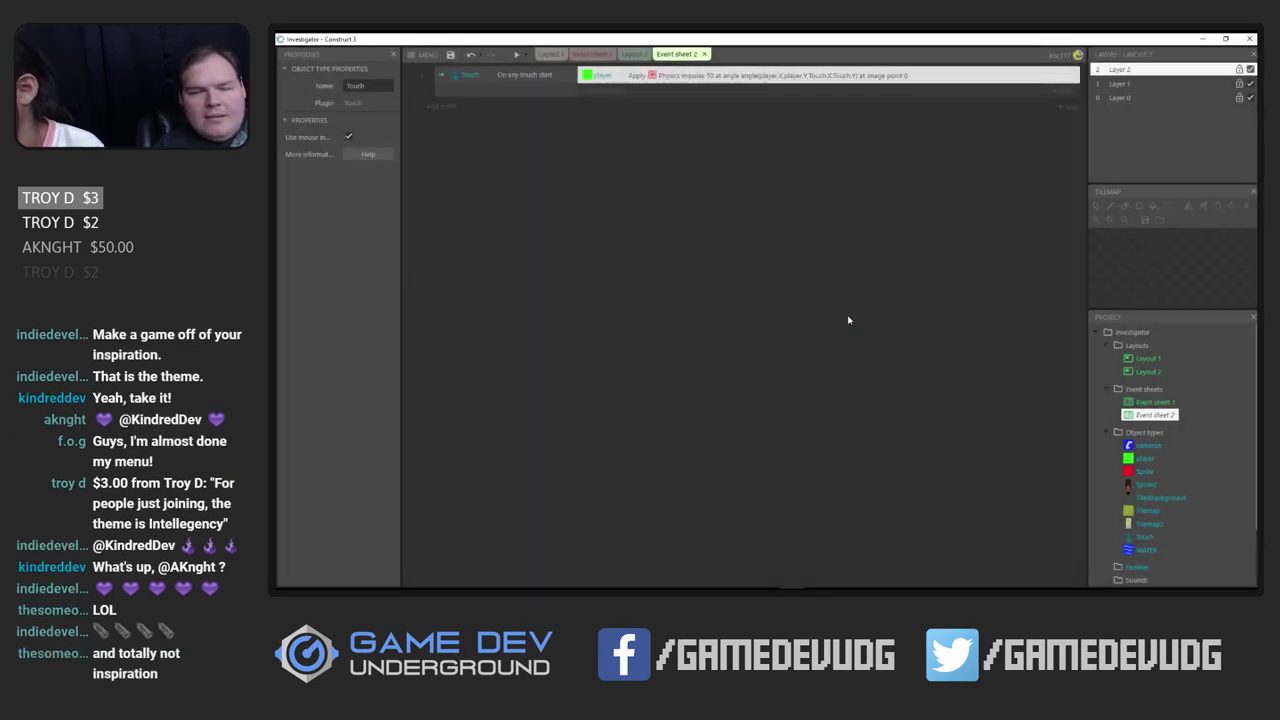
left_click(515, 52)
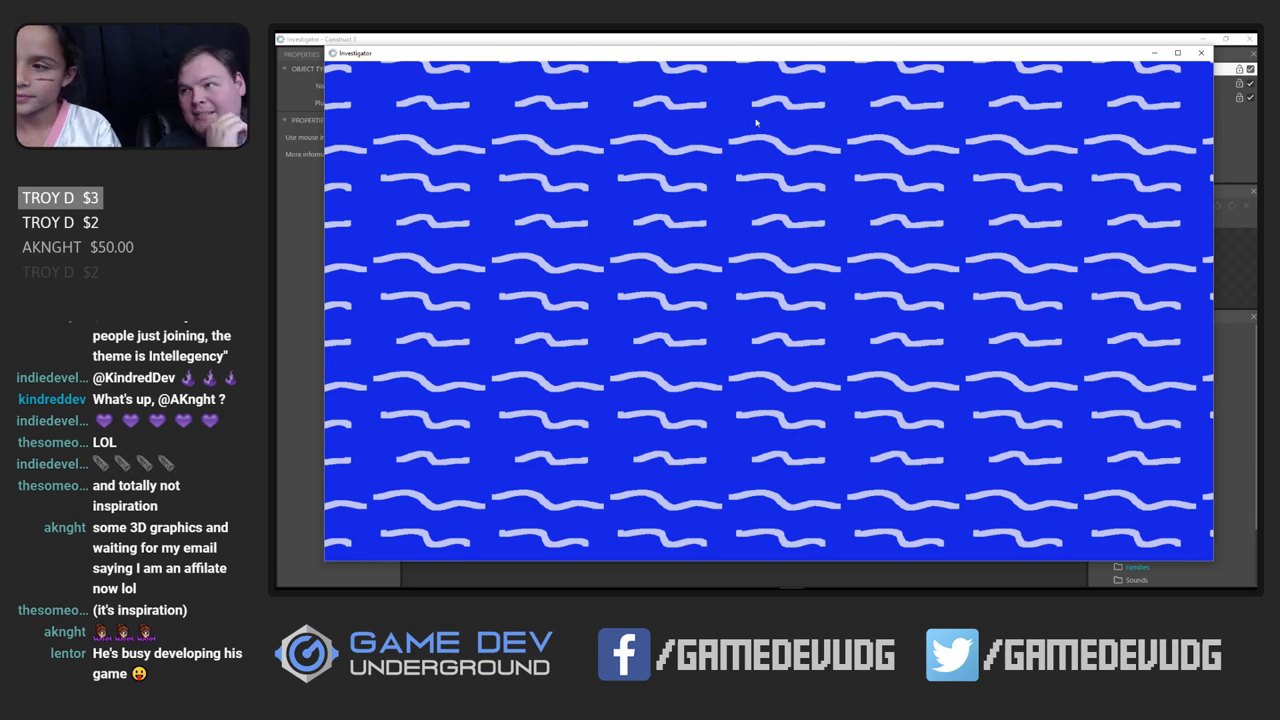
left_click(740, 38)
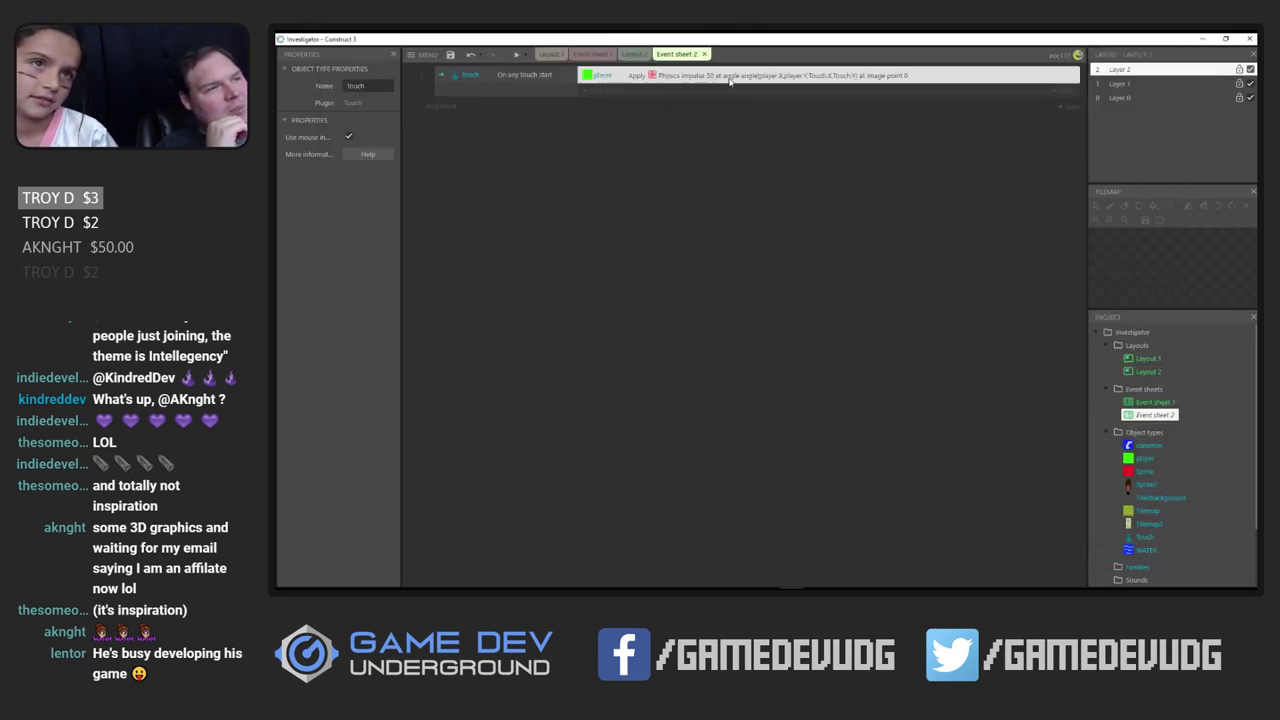
Set the player's physics impulse to 80 and launch a preview of the layout
double_click(730, 76)
left_click(858, 316)
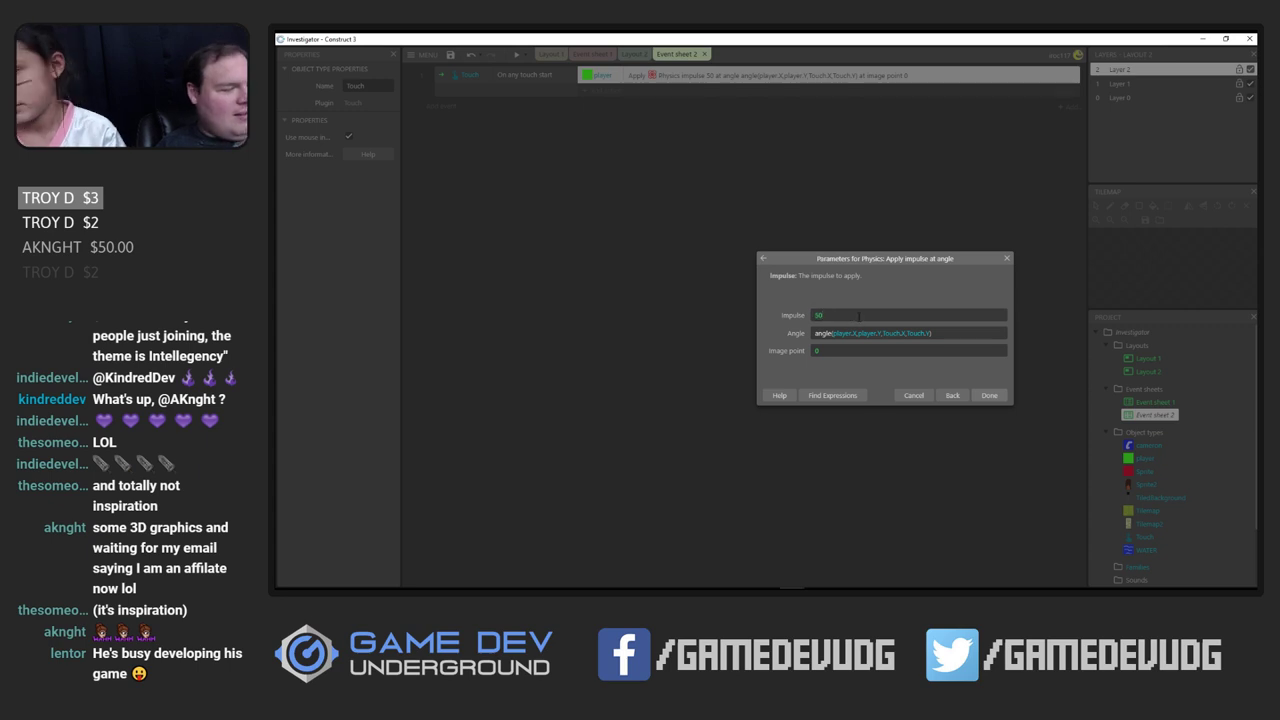
key("Return")
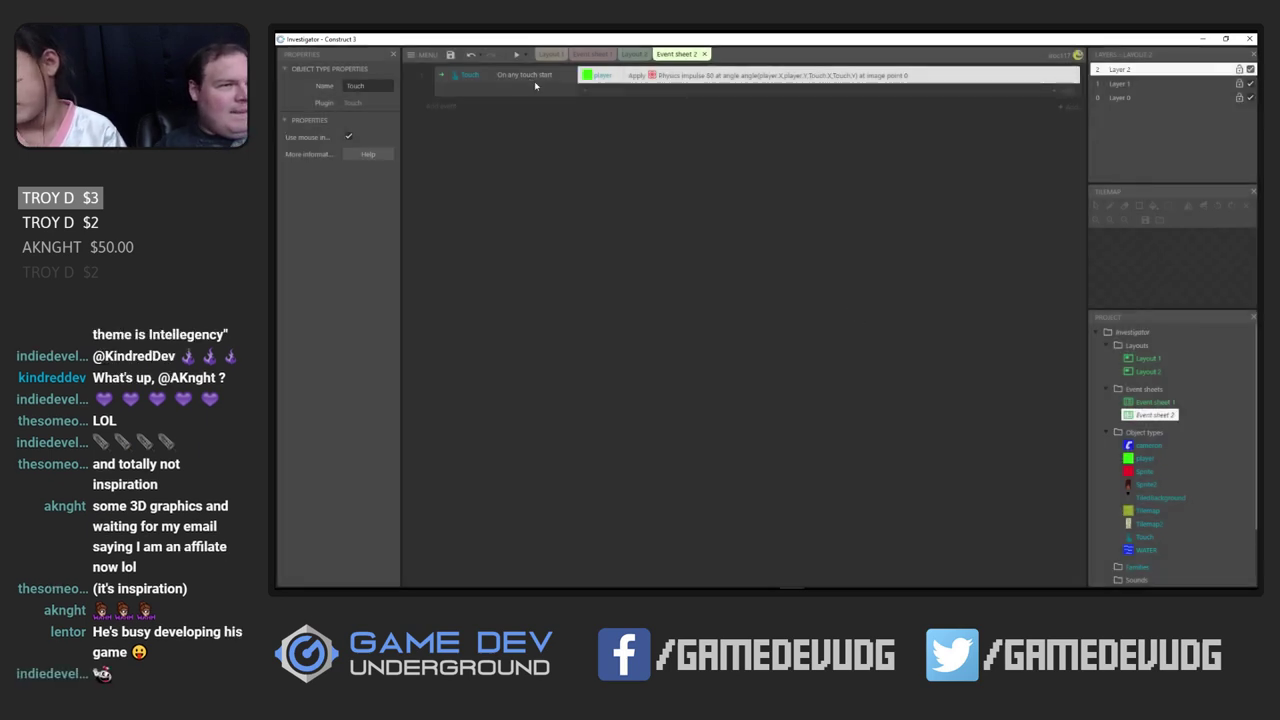
left_click(516, 55)
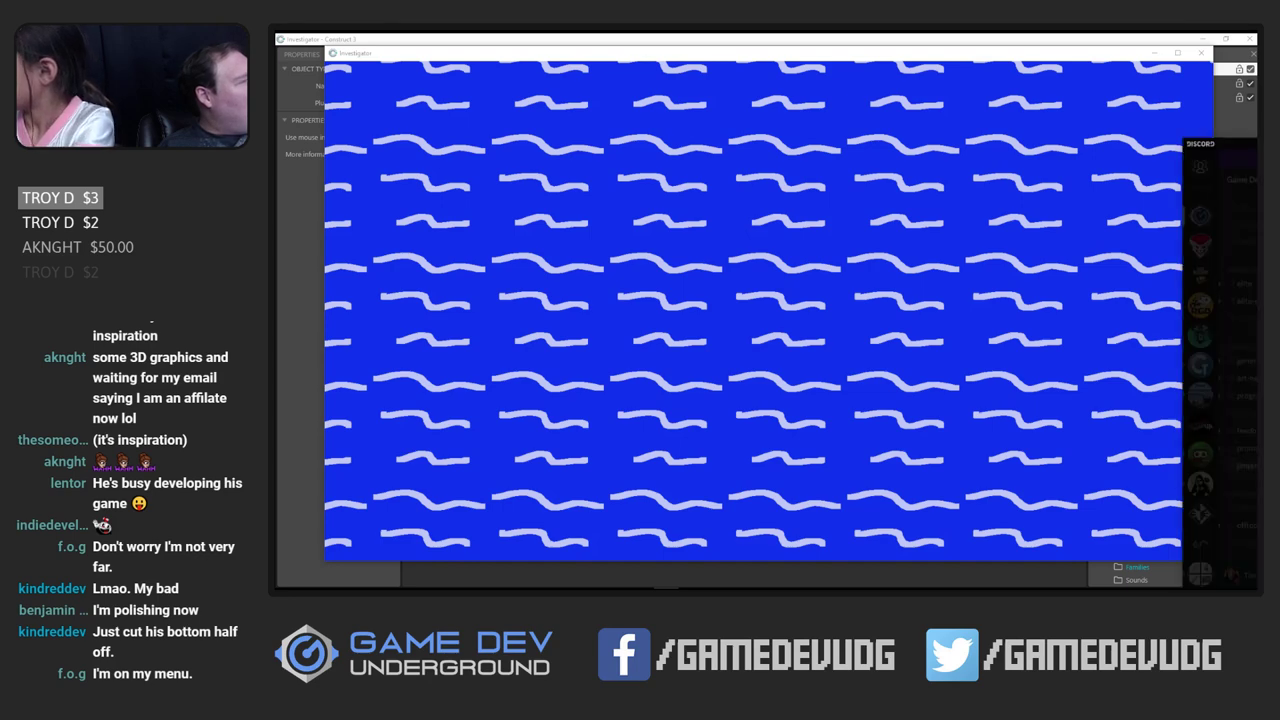
Switch to Discord, view the T-shirt image and newer messages in the jimjam channel, and move the Discord window aside
key("alt+Tab")
left_click_drag(874, 114, 844, 110)
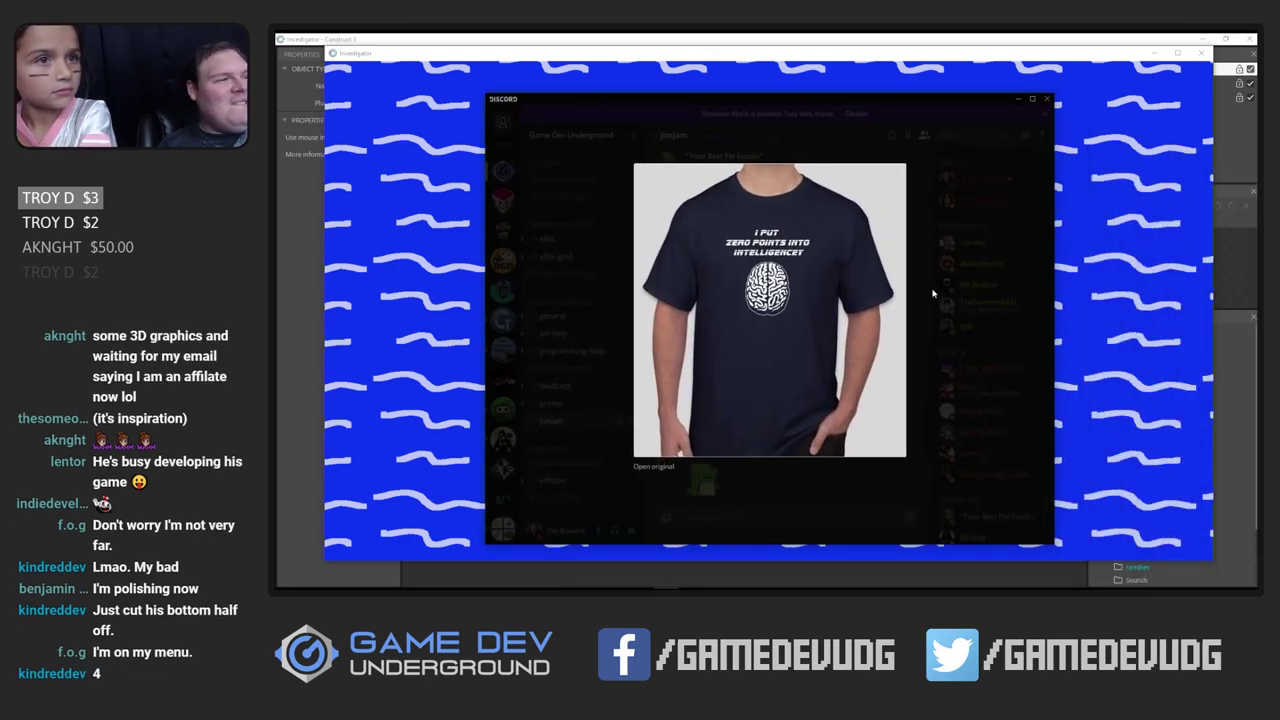
left_click(826, 488)
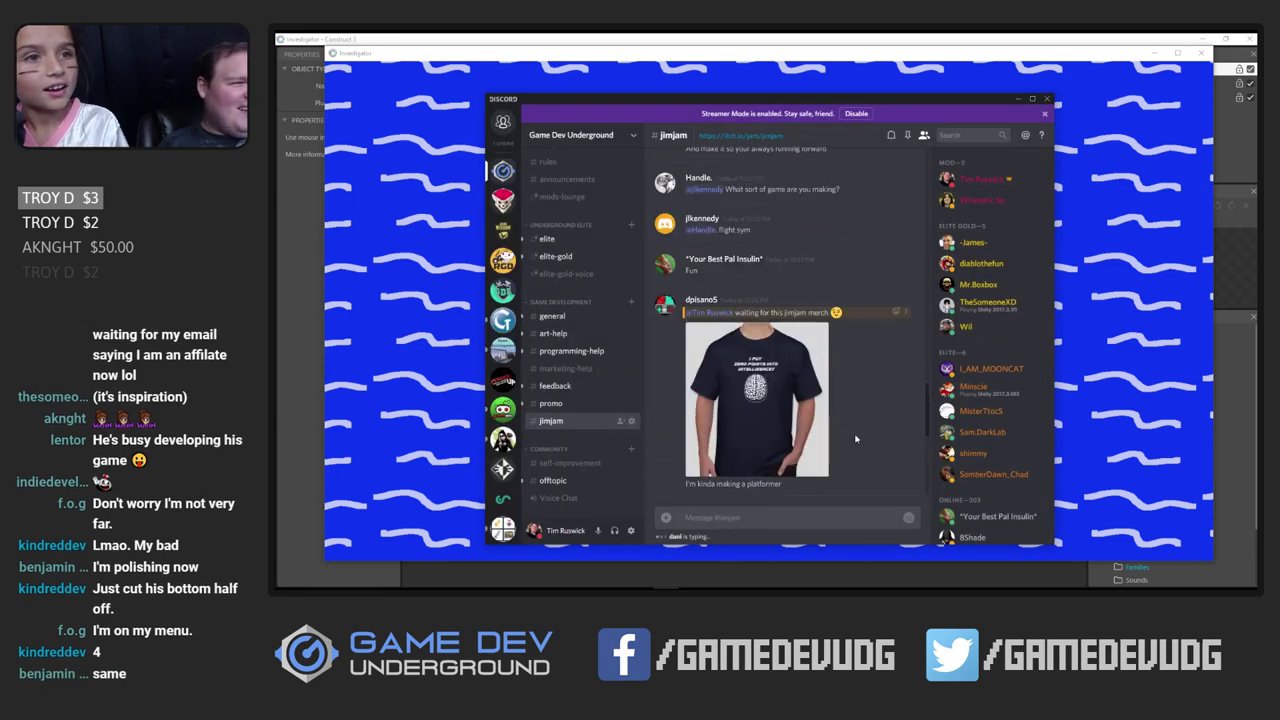
scroll(855, 438, "down", 5)
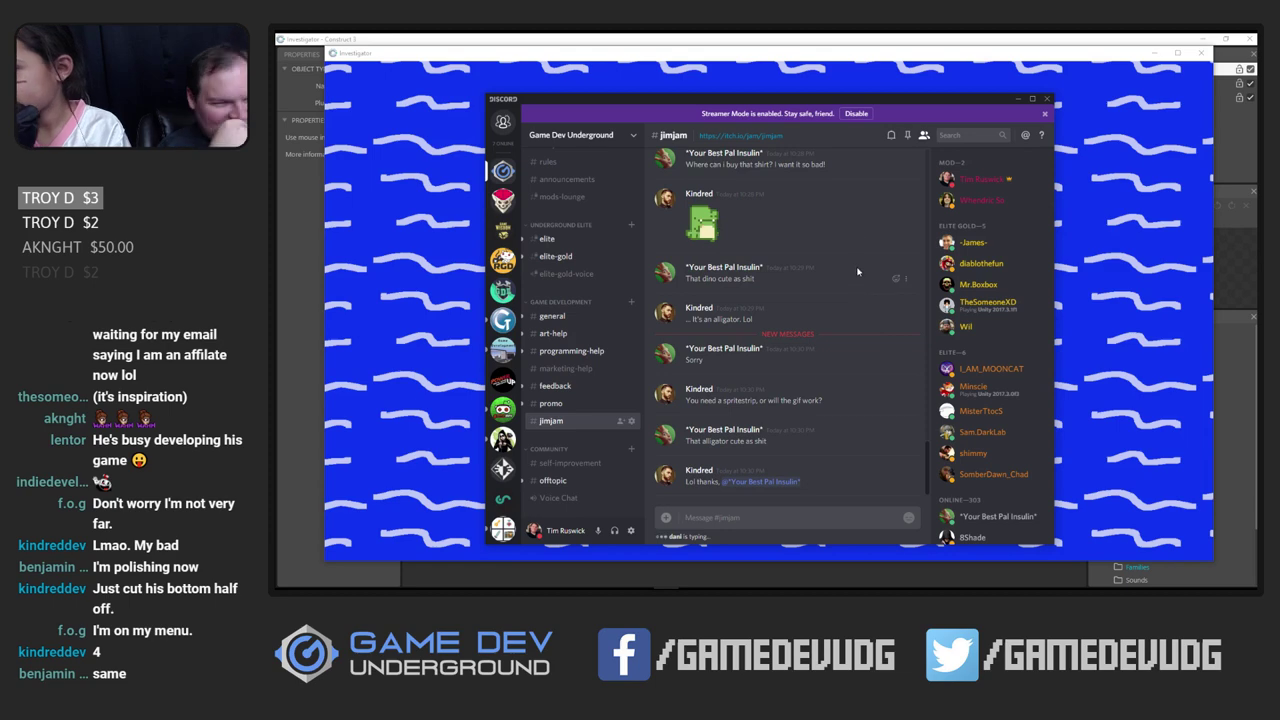
left_click_drag(774, 107, 1258, 170)
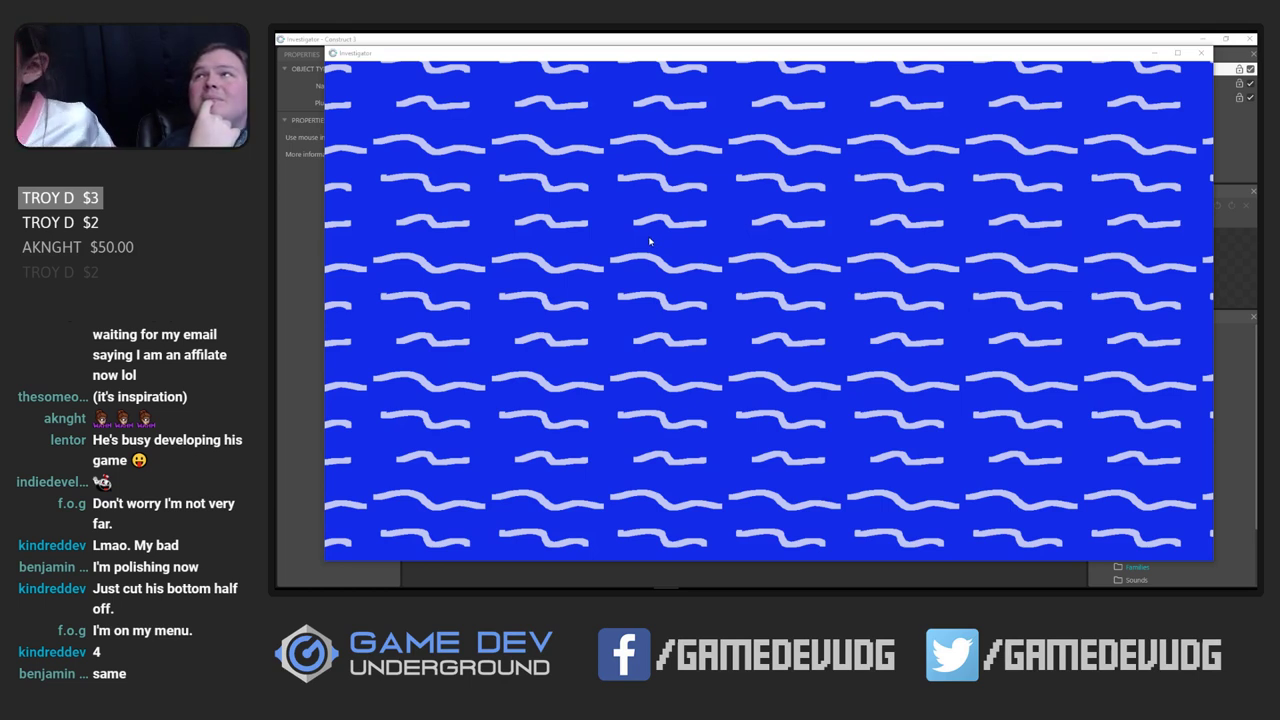
Close the preview and copy the tall red solid sprite beside the western edge of Layout 1's pond
left_click(746, 38)
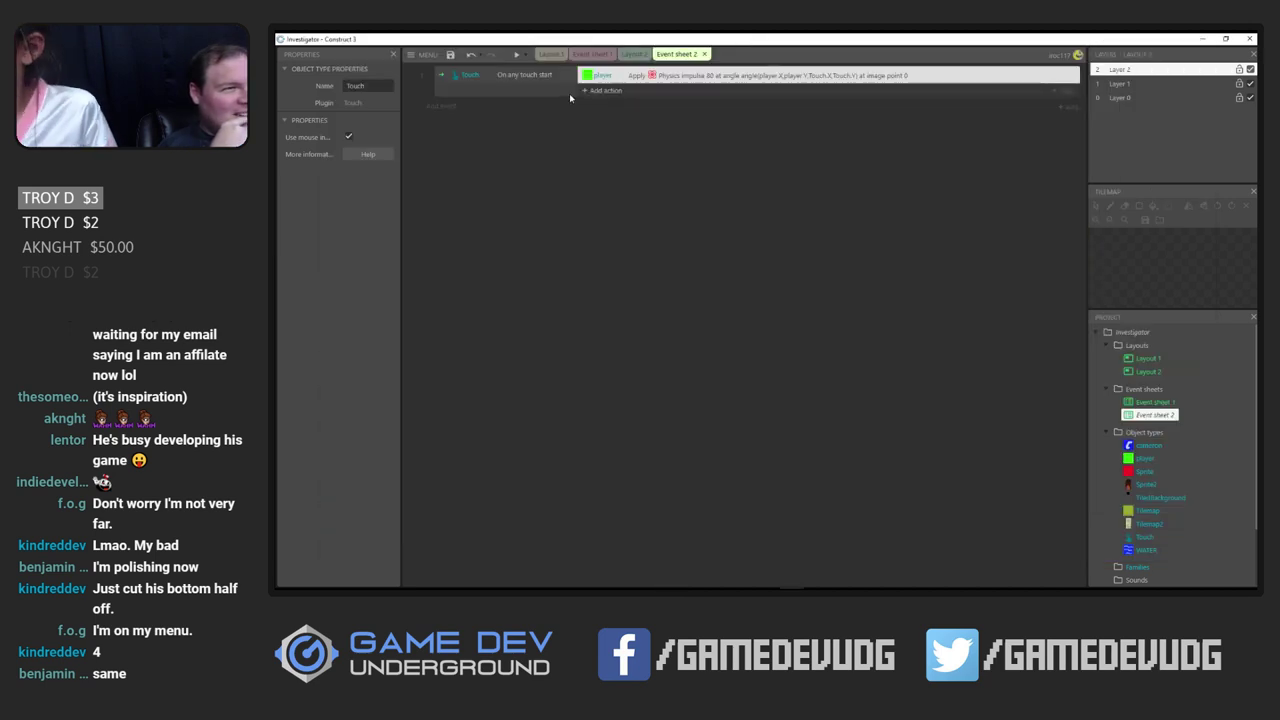
left_click(633, 53)
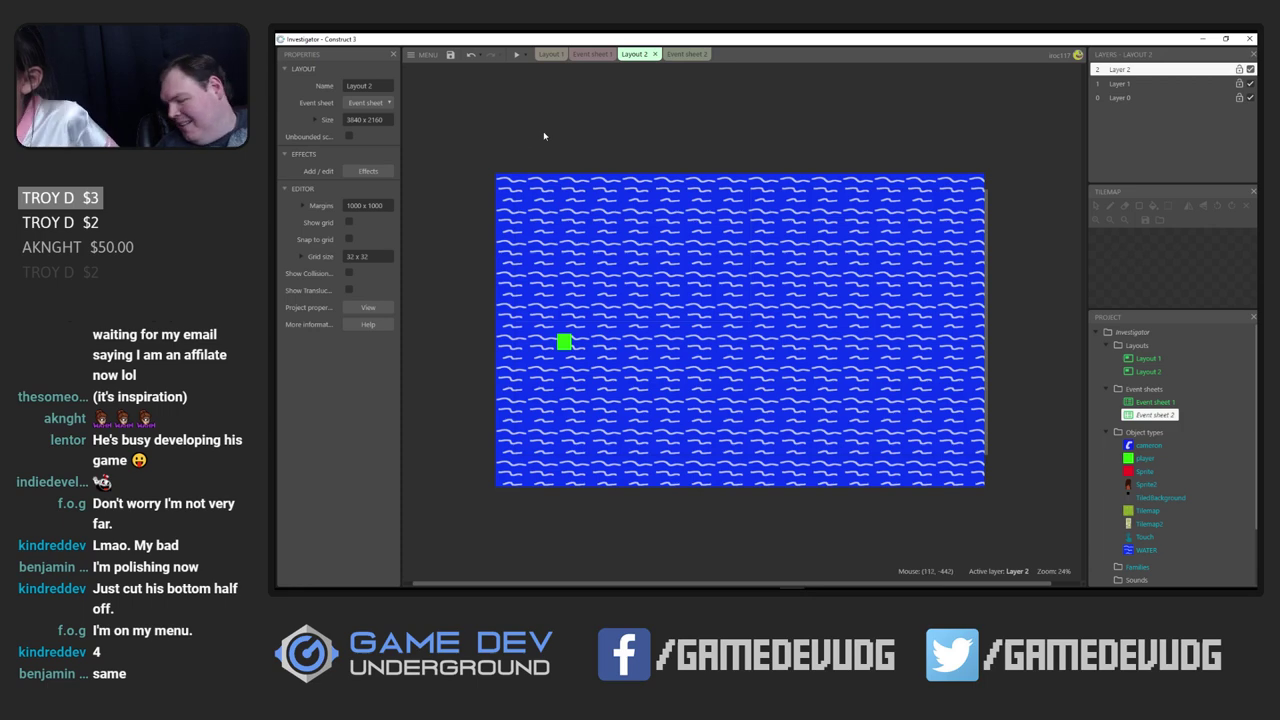
right_click(514, 140)
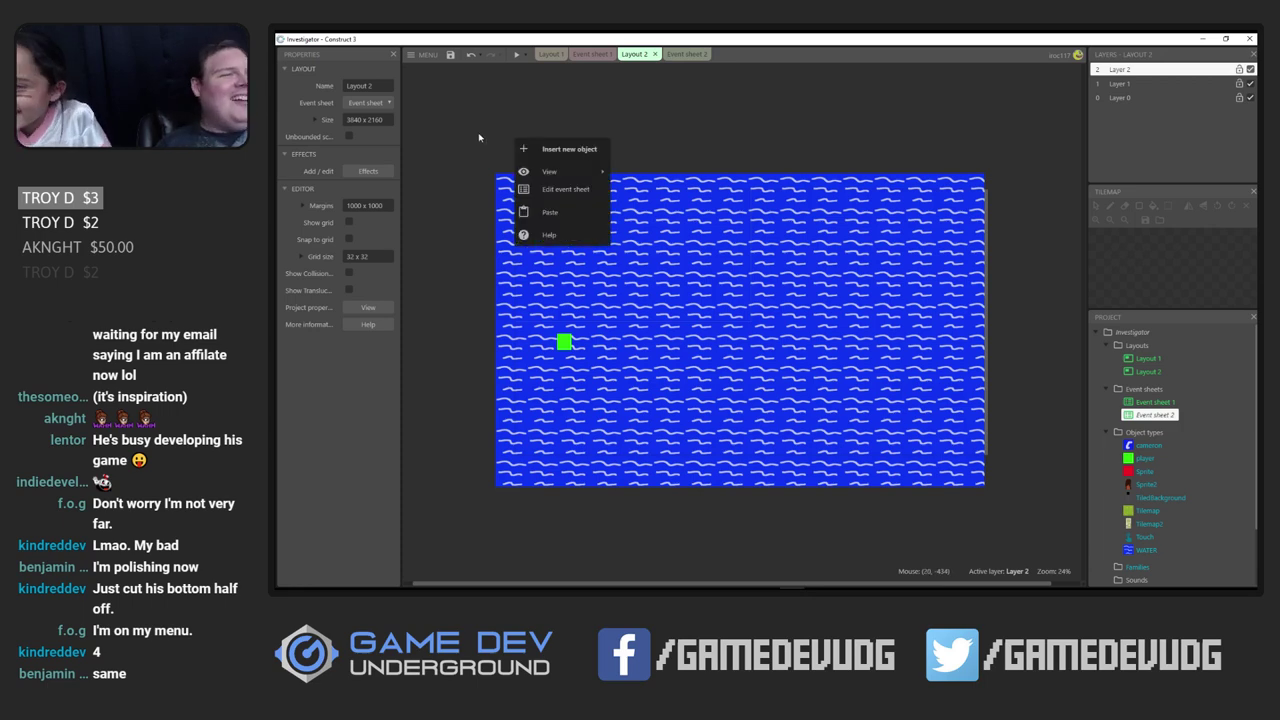
left_click(592, 53)
left_click(551, 53)
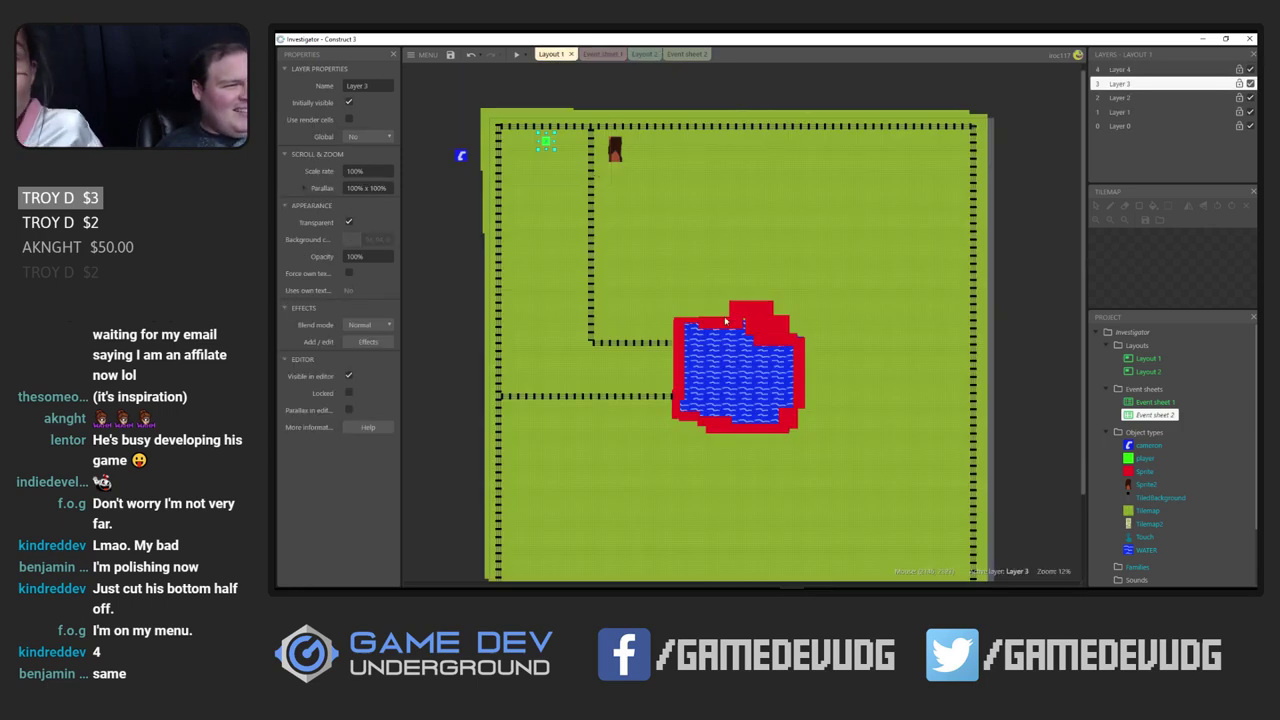
left_click(689, 344)
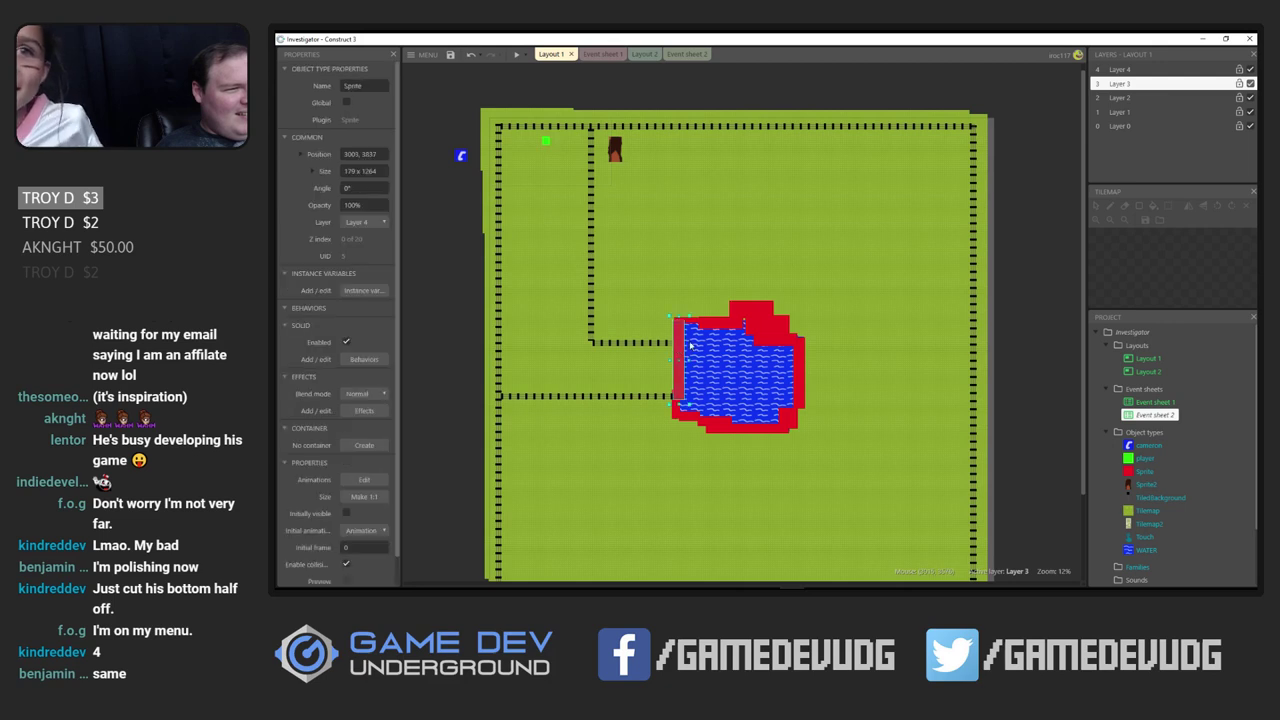
Shrink the water background in Layout 2 so it covers only the layout's upper-left area, clearing the space around the player
left_click(685, 54)
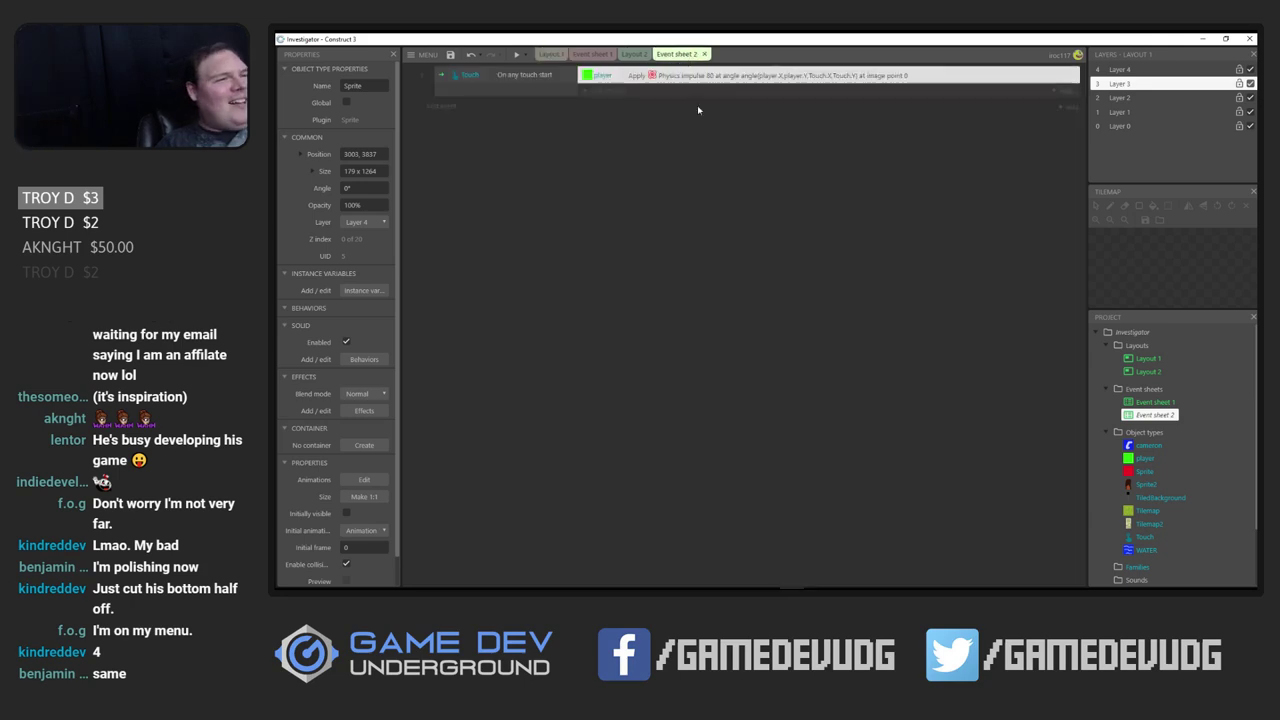
left_click(640, 54)
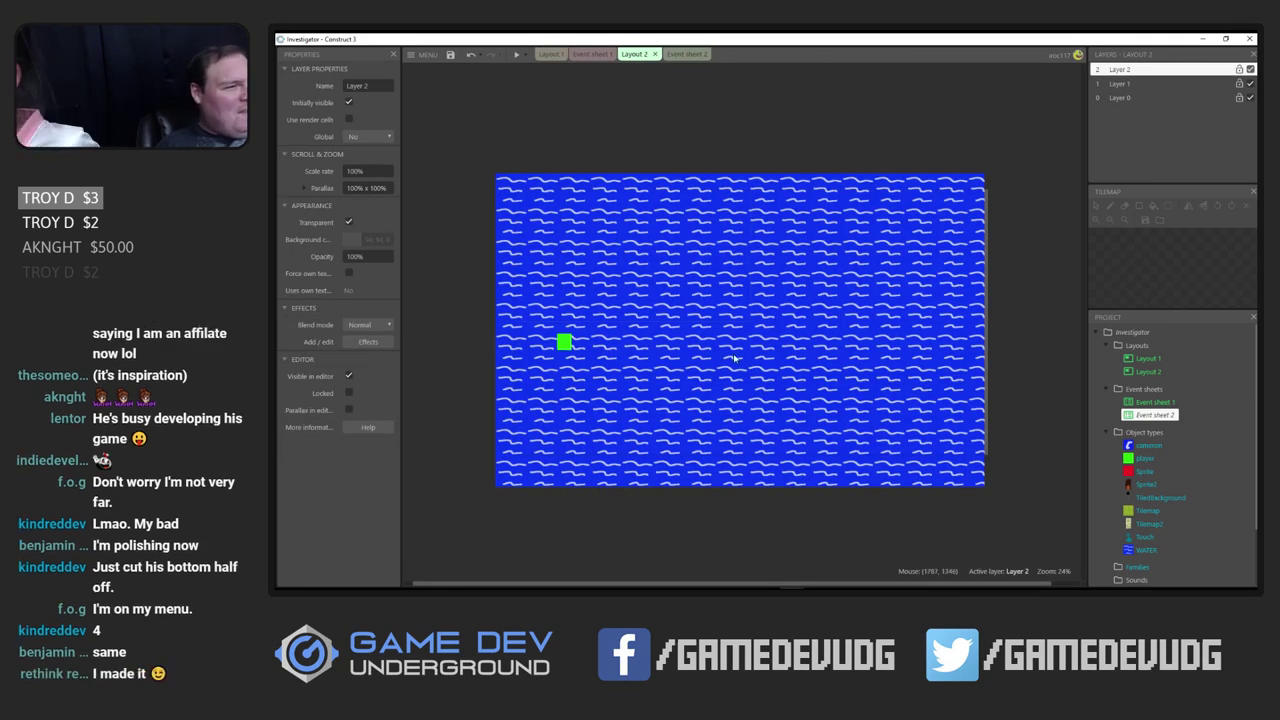
left_click(764, 406)
left_click_drag(986, 488, 971, 424)
left_click_drag(947, 356, 819, 329)
left_click(879, 320)
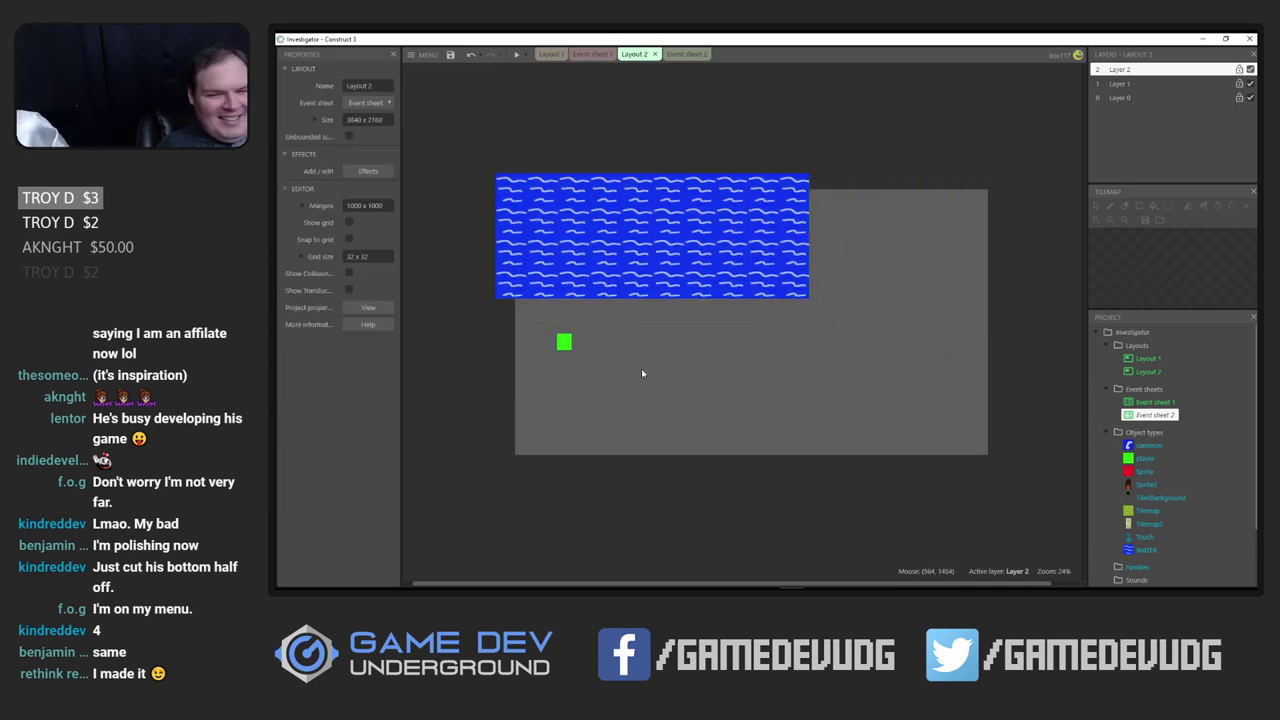
Paste the red solid sprite into Layout 2, rotate it to 270°, resize it to about 92 x 1055, and place it just below the player
key("ctrl+v")
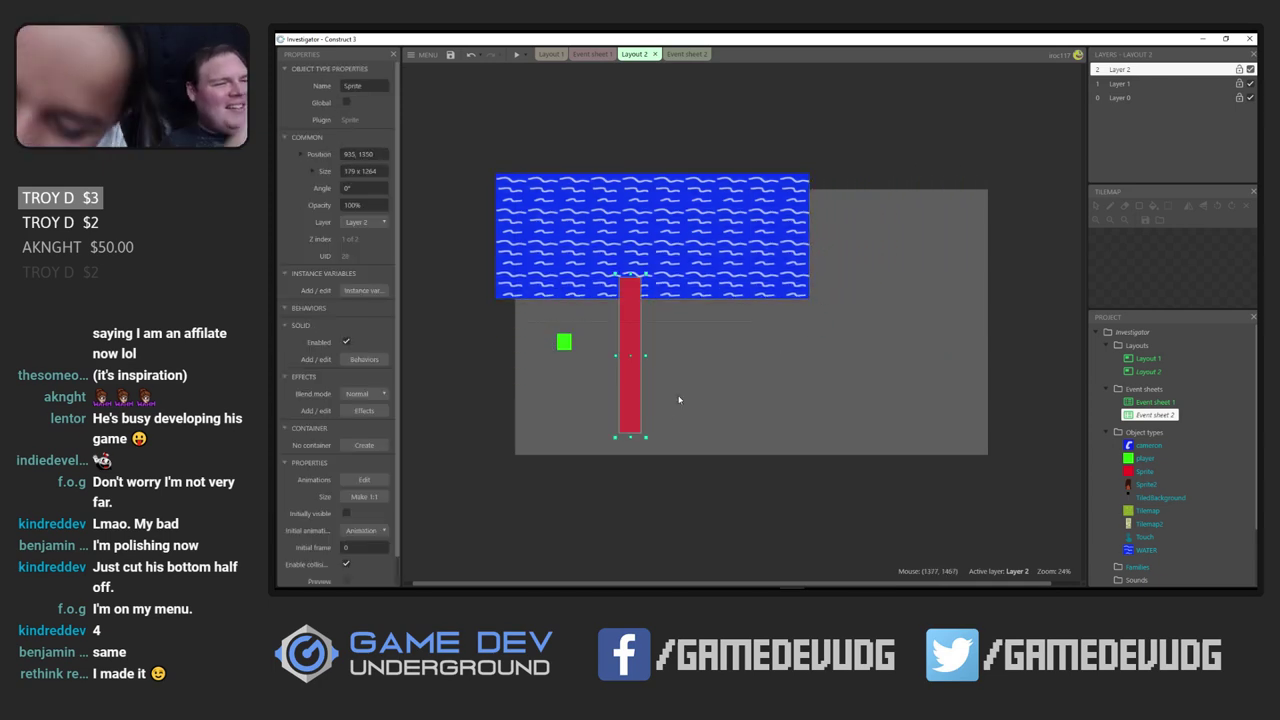
left_click_drag(648, 440, 686, 350)
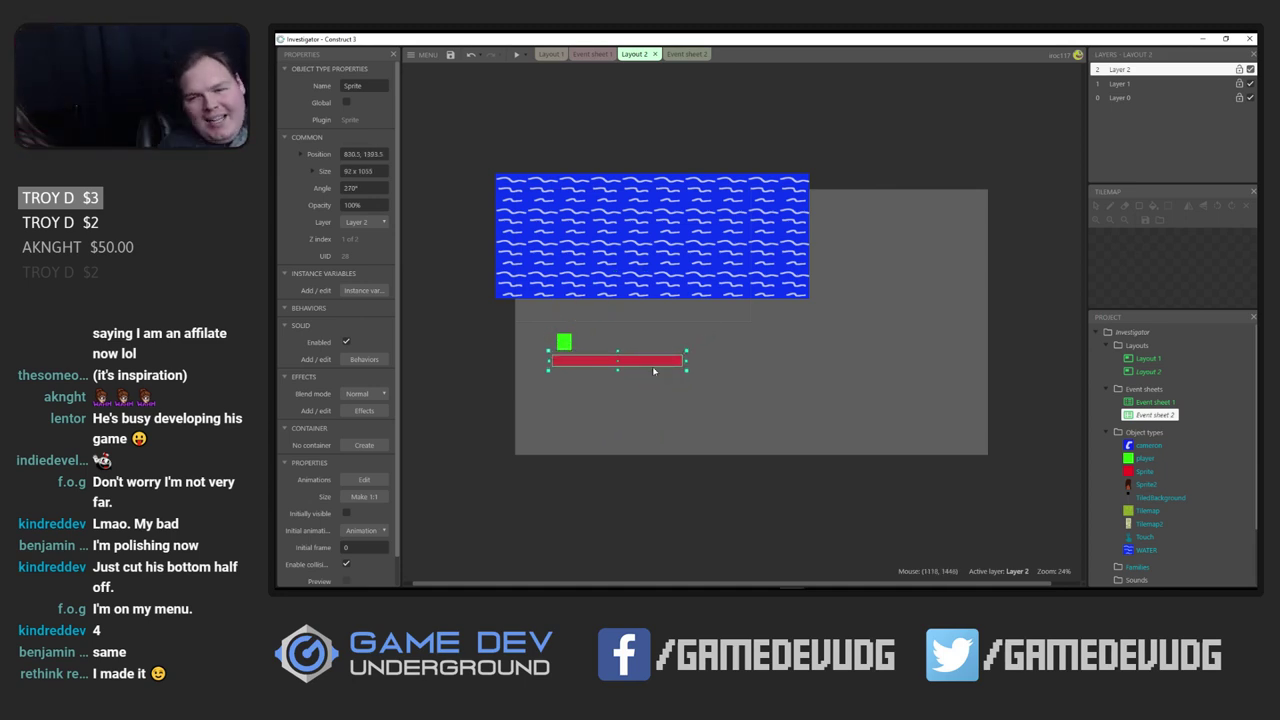
Move the horizontal red bar just above the player and lengthen it to about 92 x 1941
left_click_drag(652, 368, 612, 333)
left_click_drag(614, 332, 757, 324)
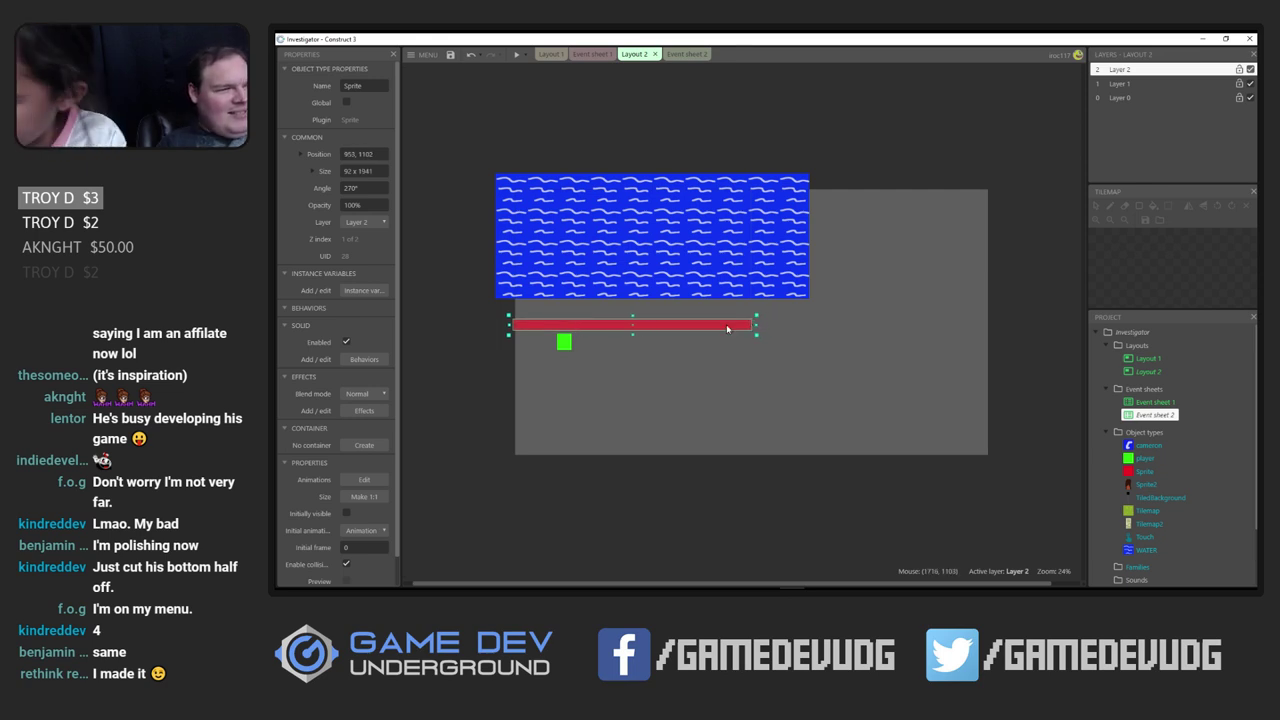
Duplicate the red bar, rotate the copy to 0°, shorten it to about 92 x 1473, and stand it at the horizontal bar's right end
key("ctrl+c")
key("ctrl+v")
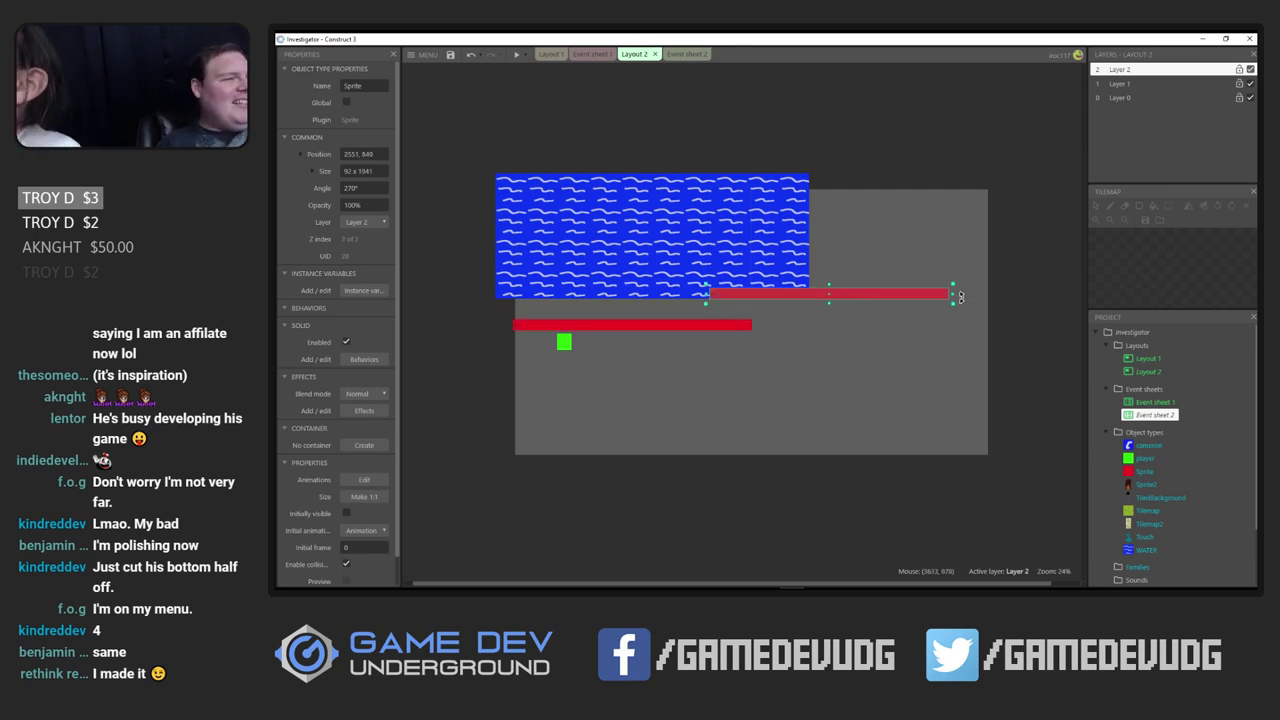
left_click_drag(951, 291, 830, 422)
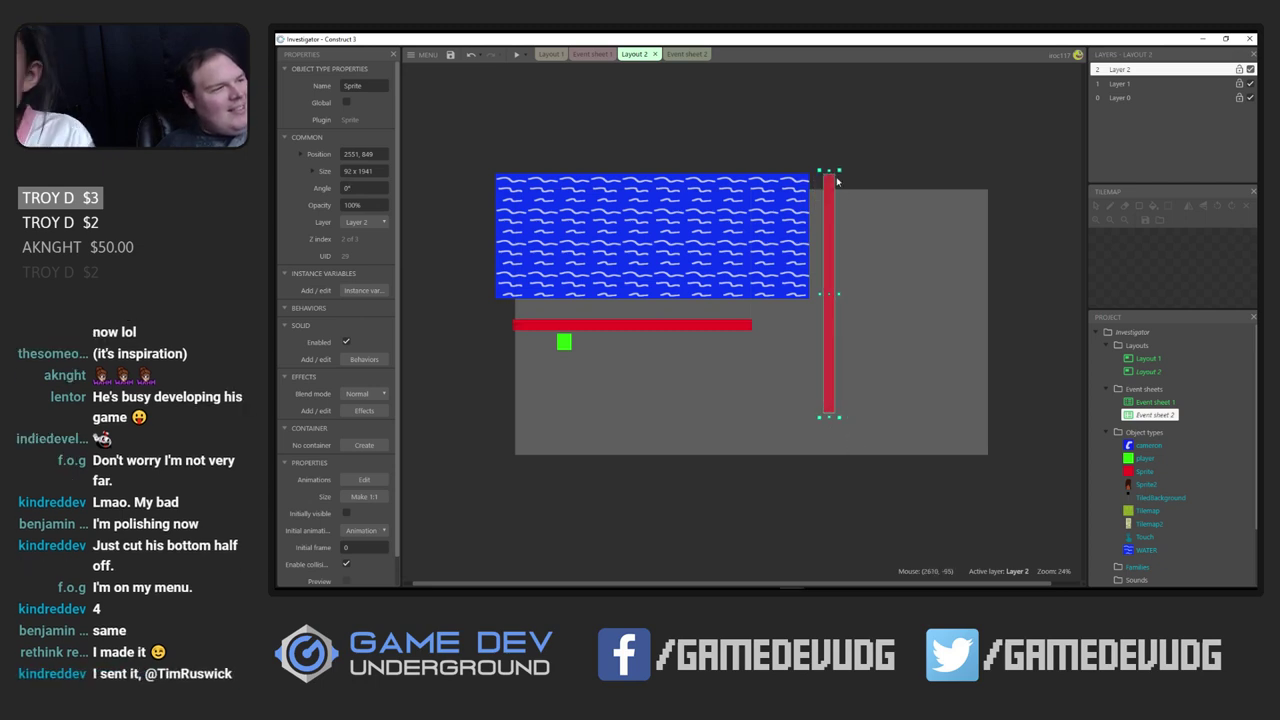
left_click_drag(828, 175, 831, 245)
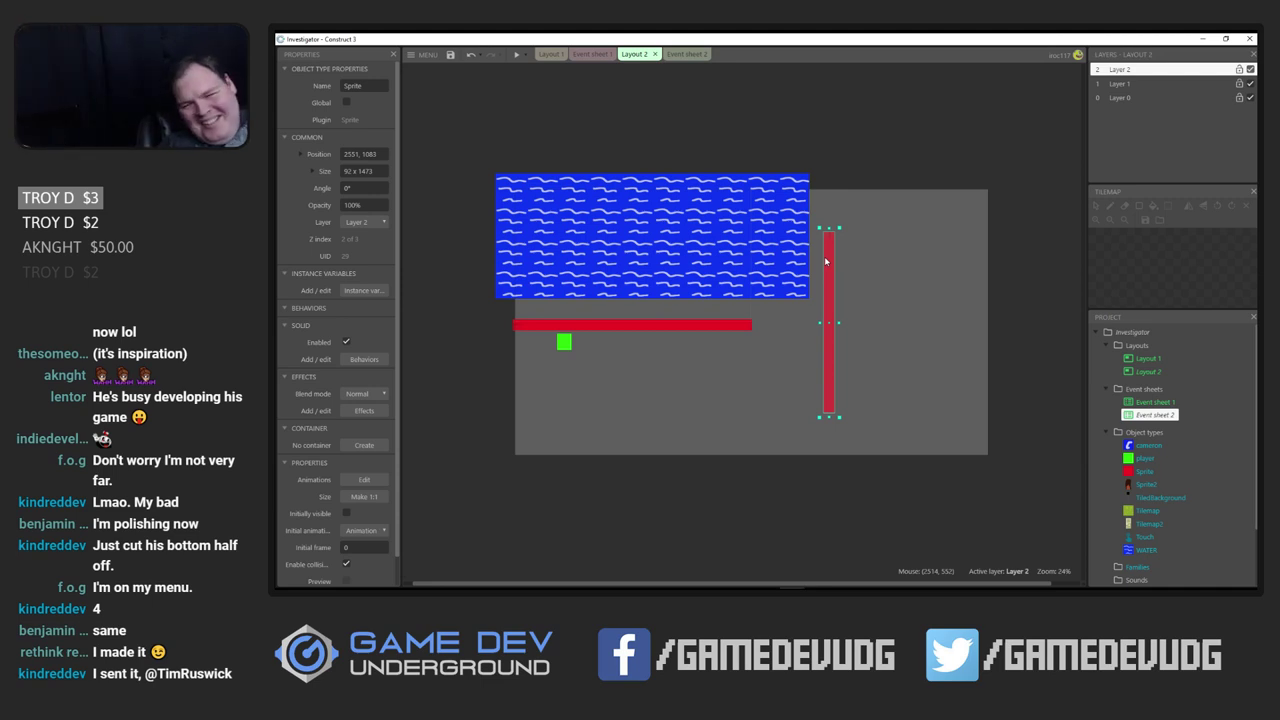
left_click_drag(825, 260, 751, 187)
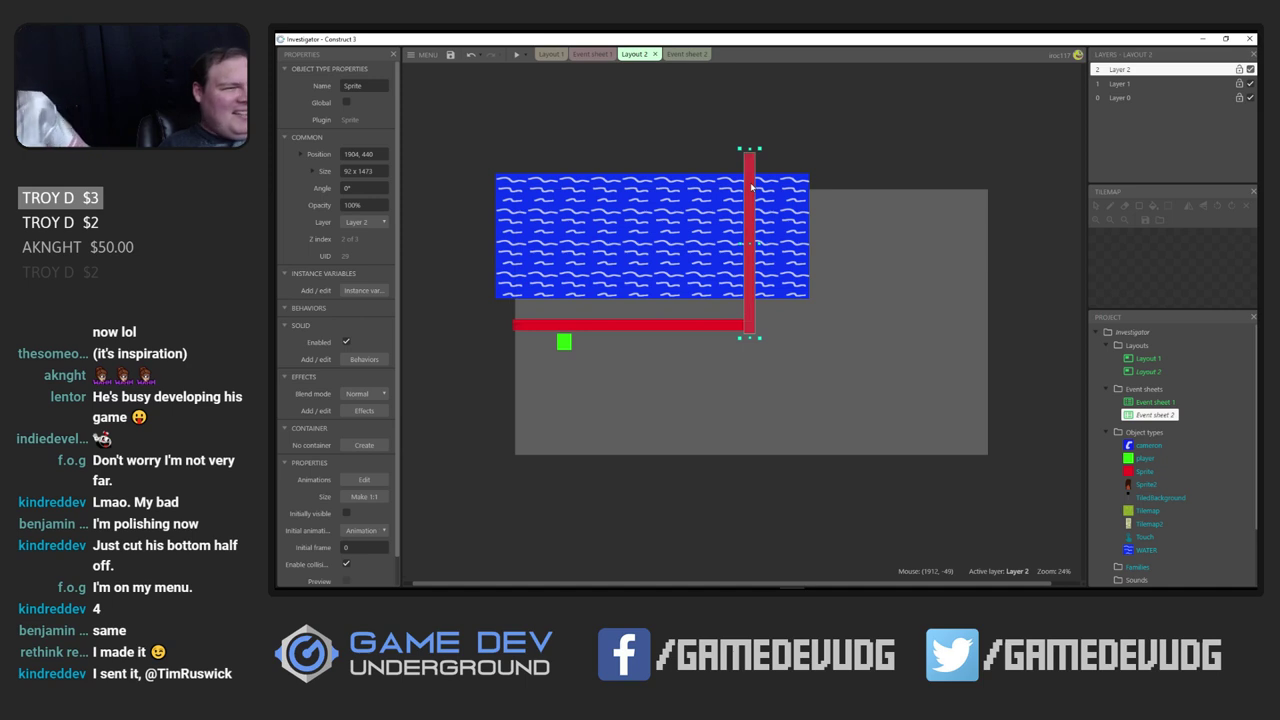
Copy the vertical wall to the horizontal bar's left end and the horizontal bar across the upper water to close the red frame
key("ctrl+c")
key("ctrl+v")
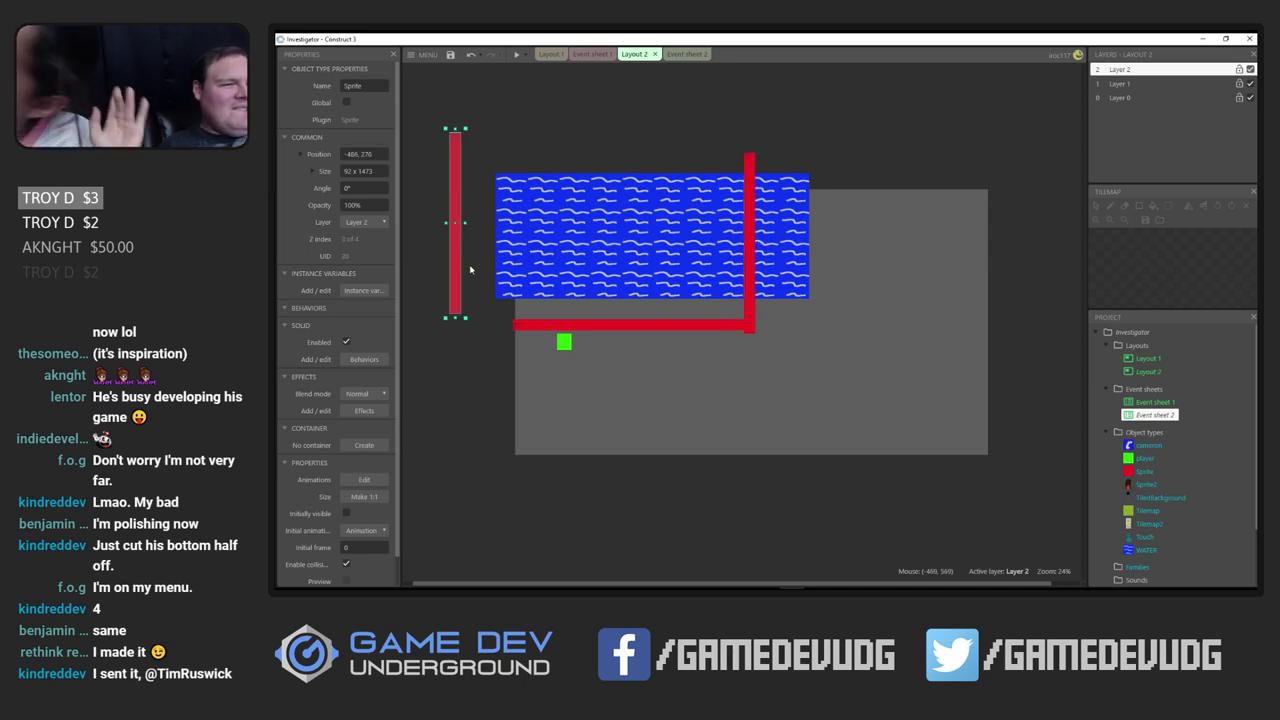
left_click_drag(457, 265, 518, 281)
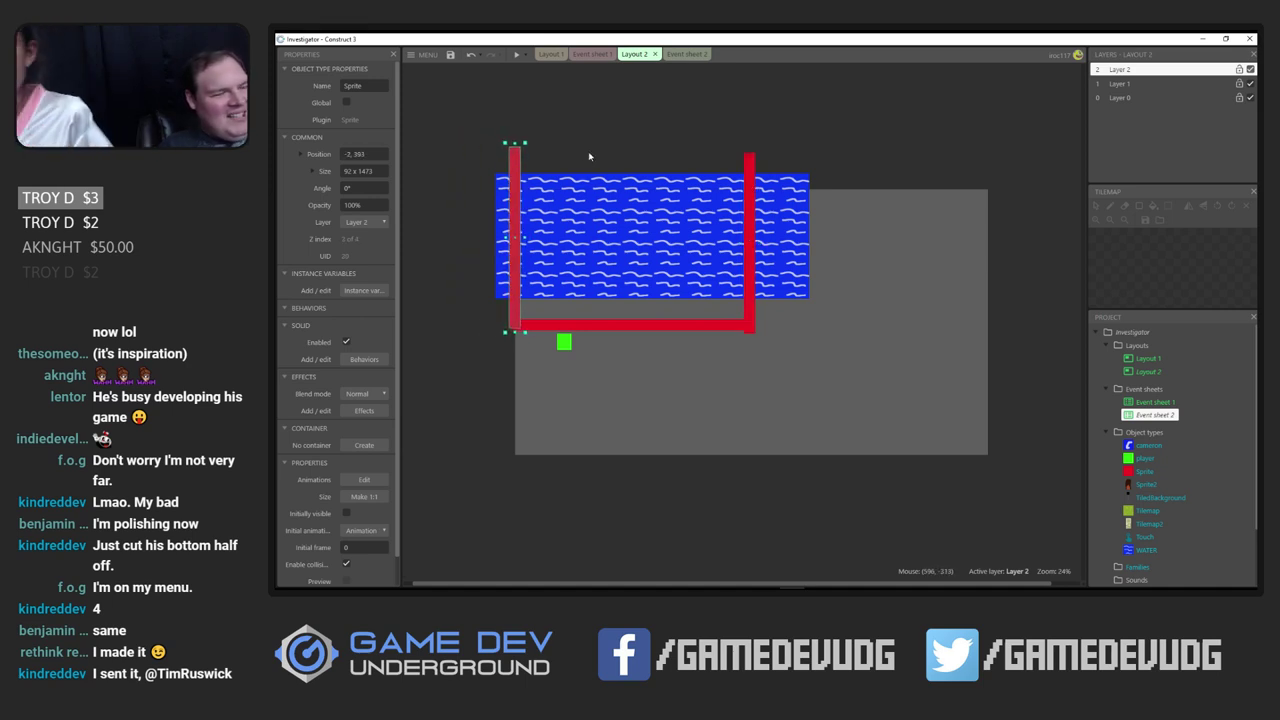
left_click(591, 327)
key("ctrl+c")
key("ctrl+v")
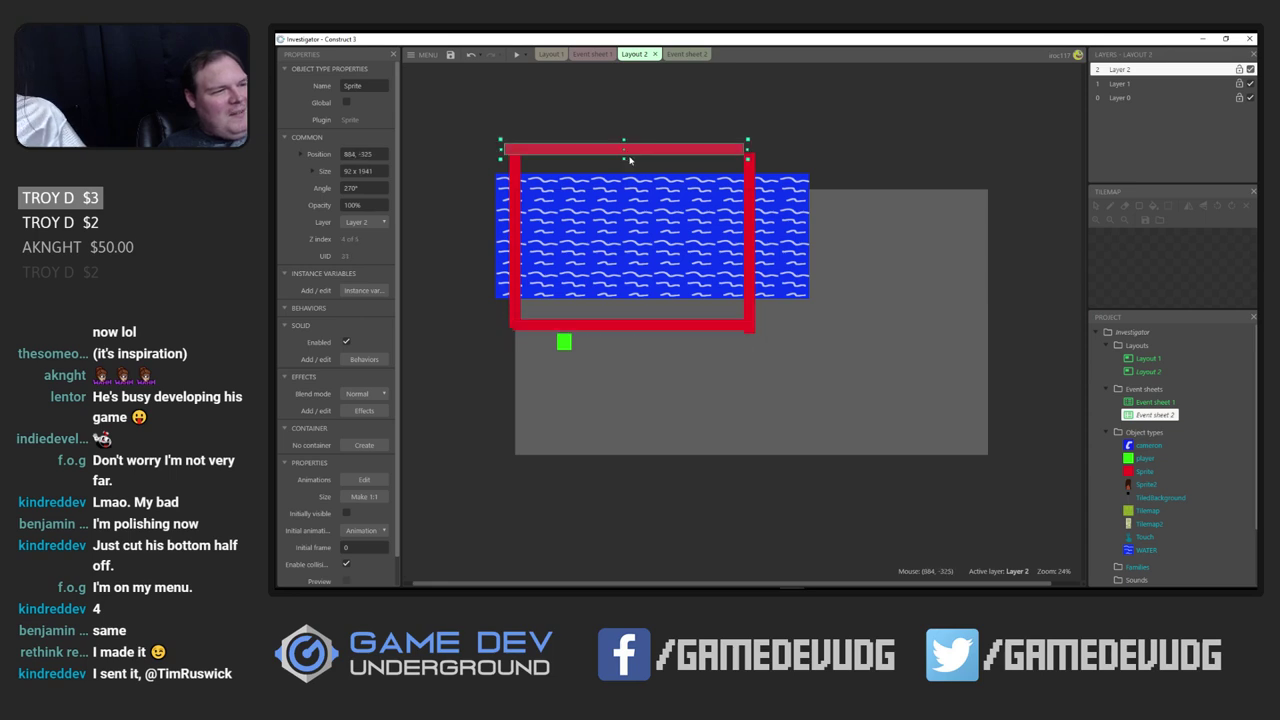
left_click_drag(680, 157, 688, 186)
Resize the water background on Layer 0 to about 2407 x 1465 so it covers the red frame, and move the player inside the frame
left_click(795, 288)
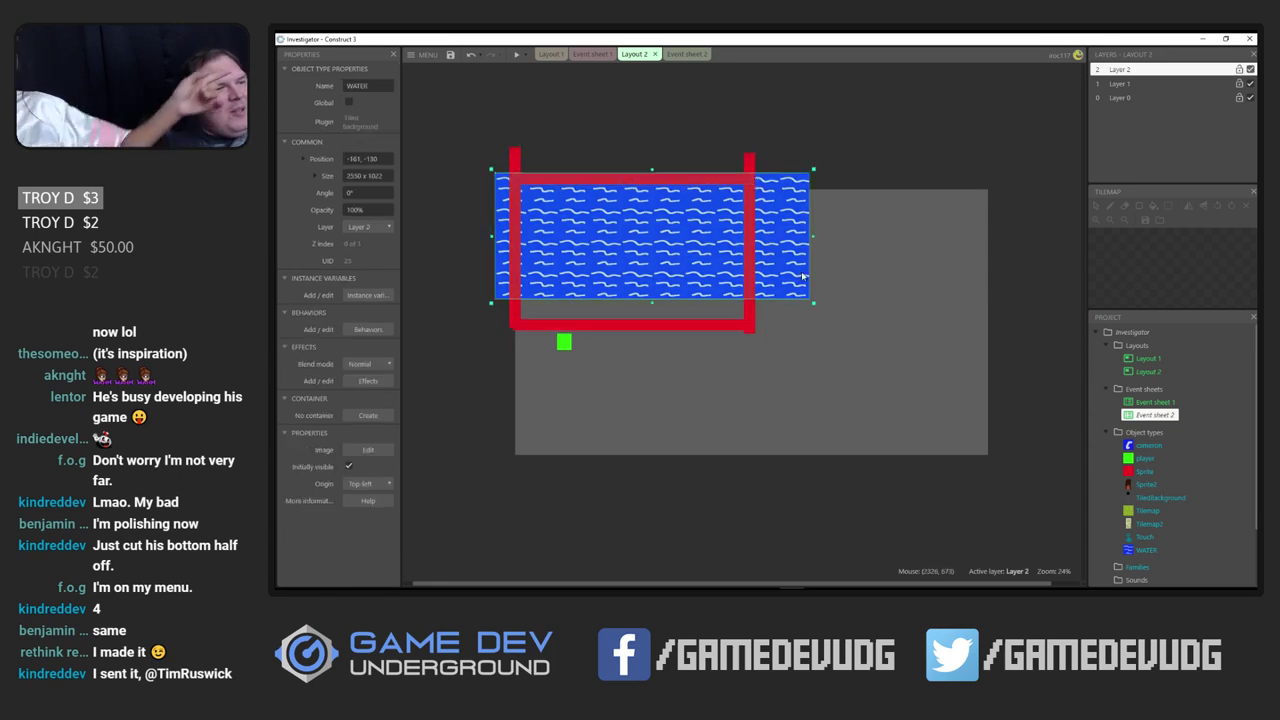
left_click_drag(809, 300, 808, 362)
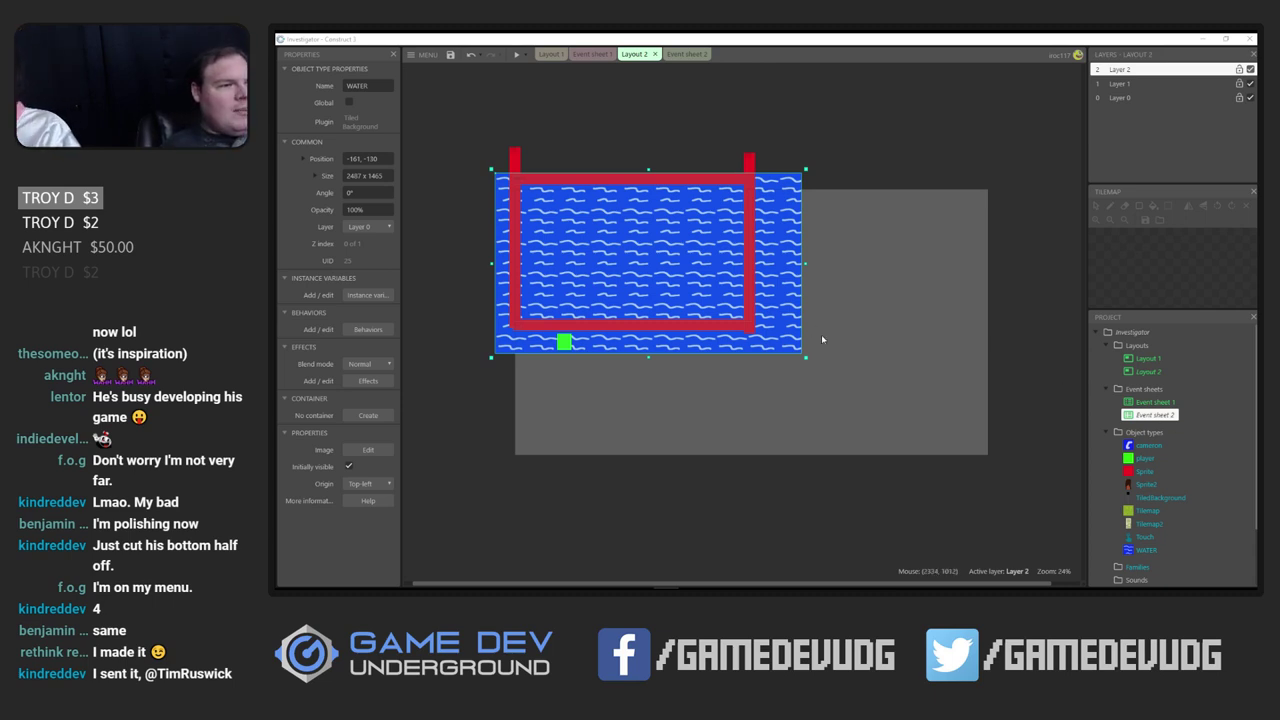
left_click_drag(568, 343, 573, 290)
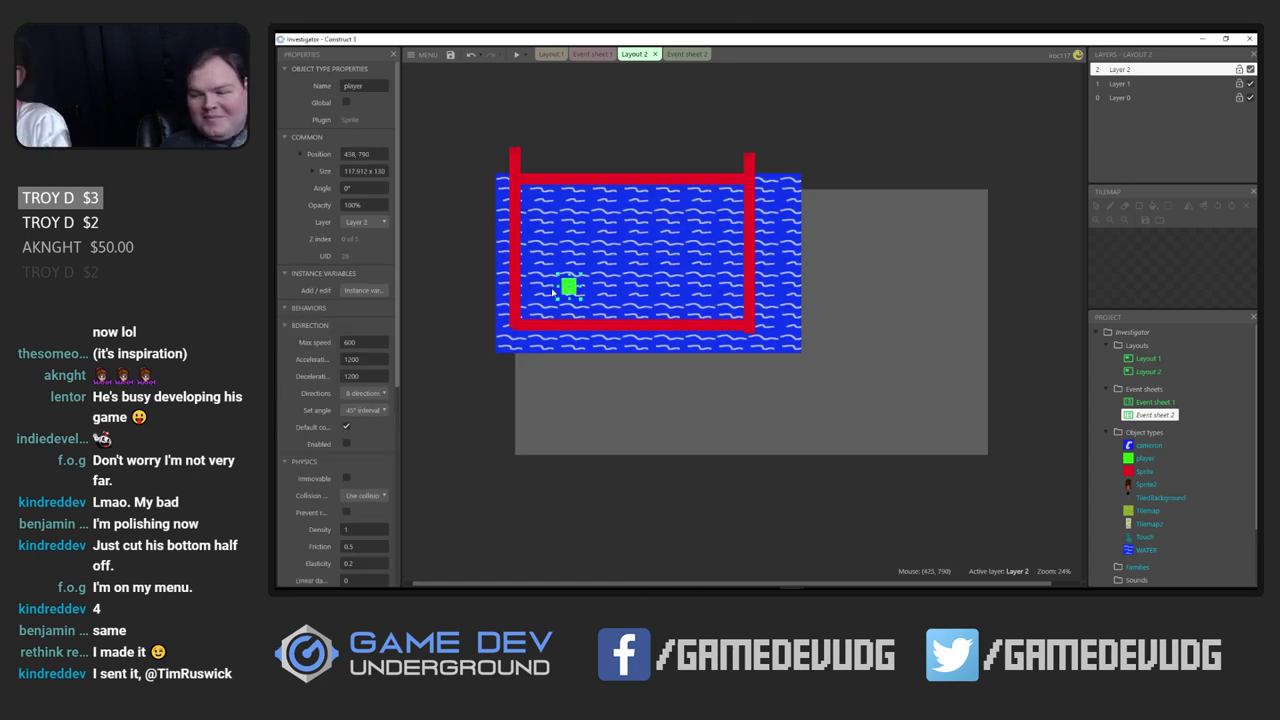
Save the project, preview the game briefly, and close the preview
left_click(451, 56)
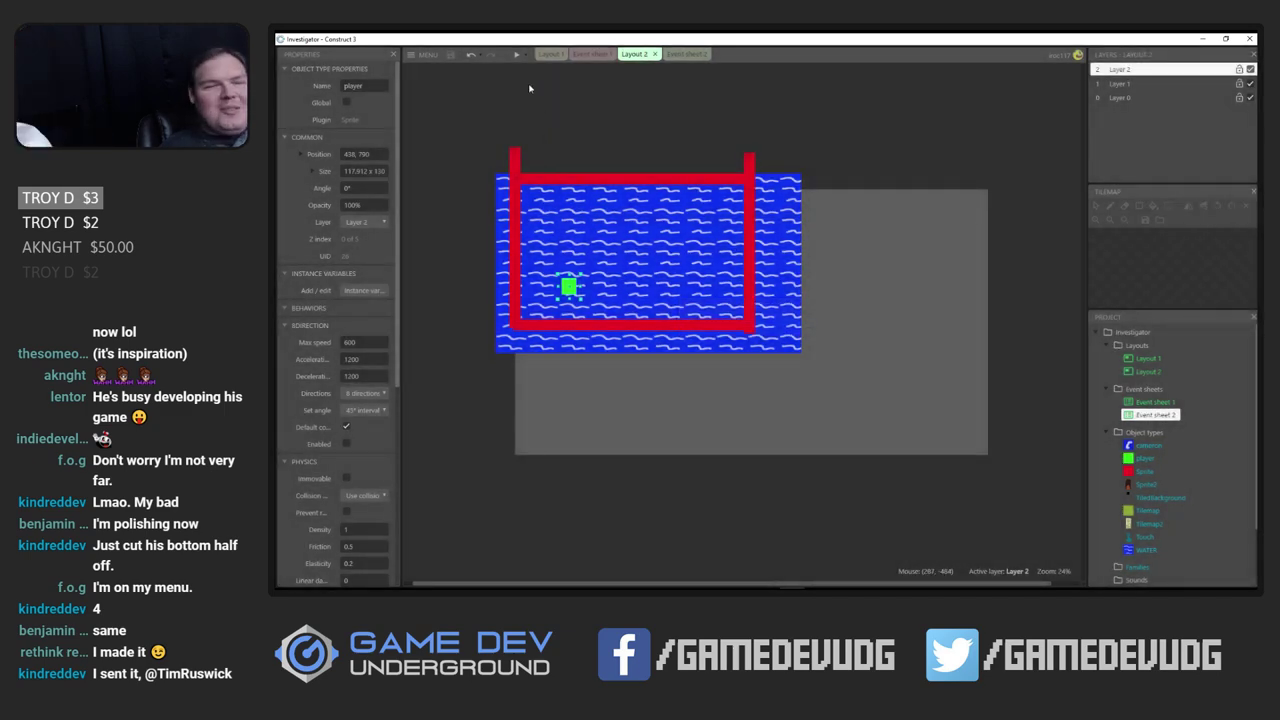
left_click(517, 54)
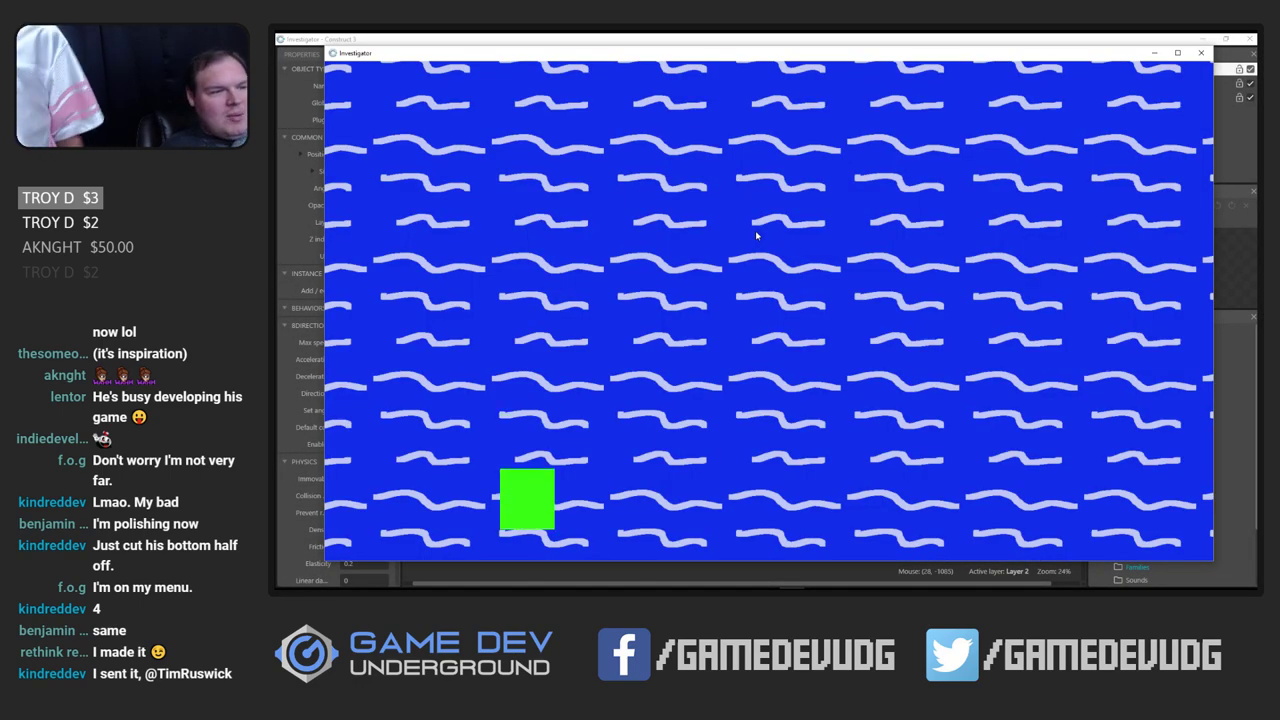
key("alt+F4")
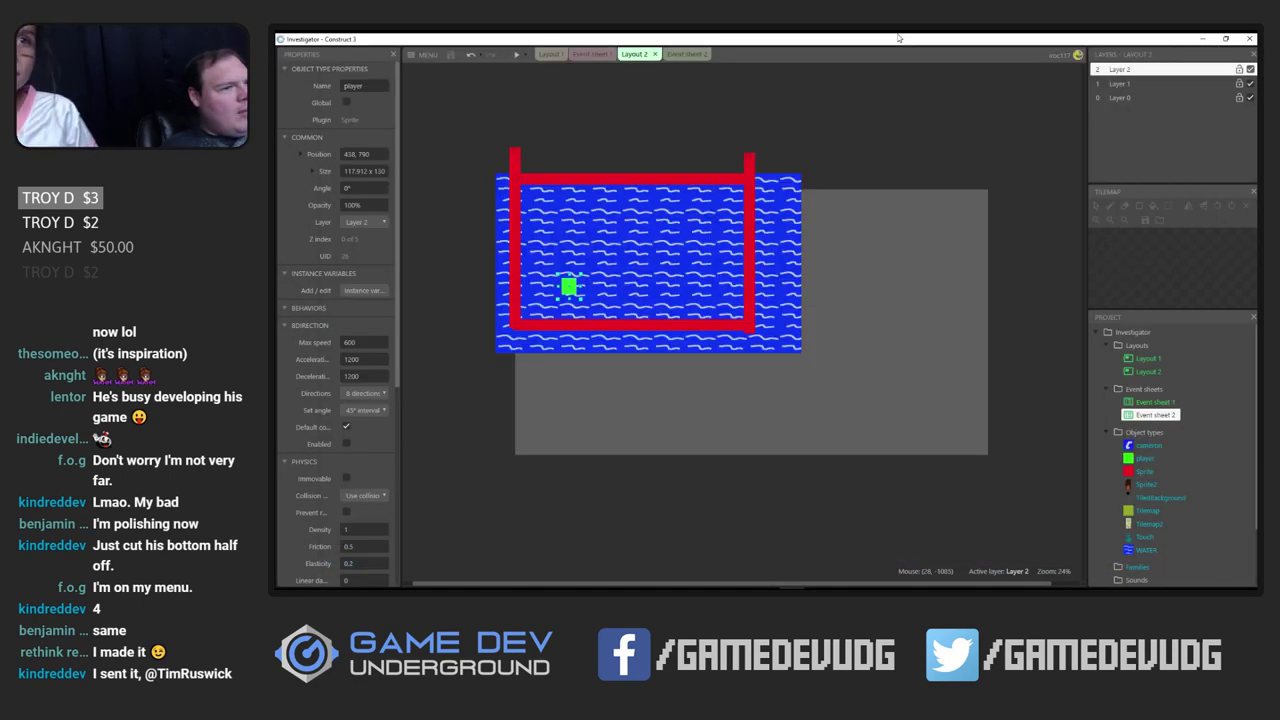
Select all four red walls and add the Physics behavior to their Sprite object
left_click(600, 186)
left_click(516, 212, "shift")
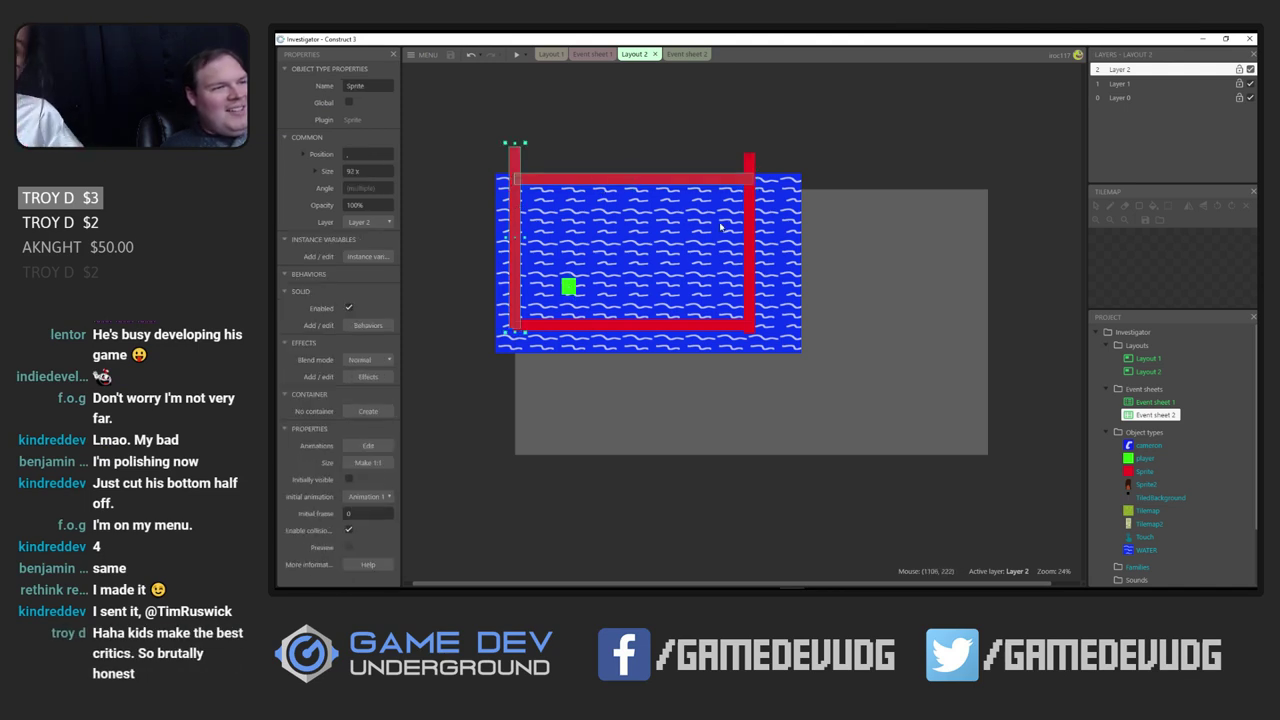
left_click(750, 230, "shift")
left_click(600, 324, "shift")
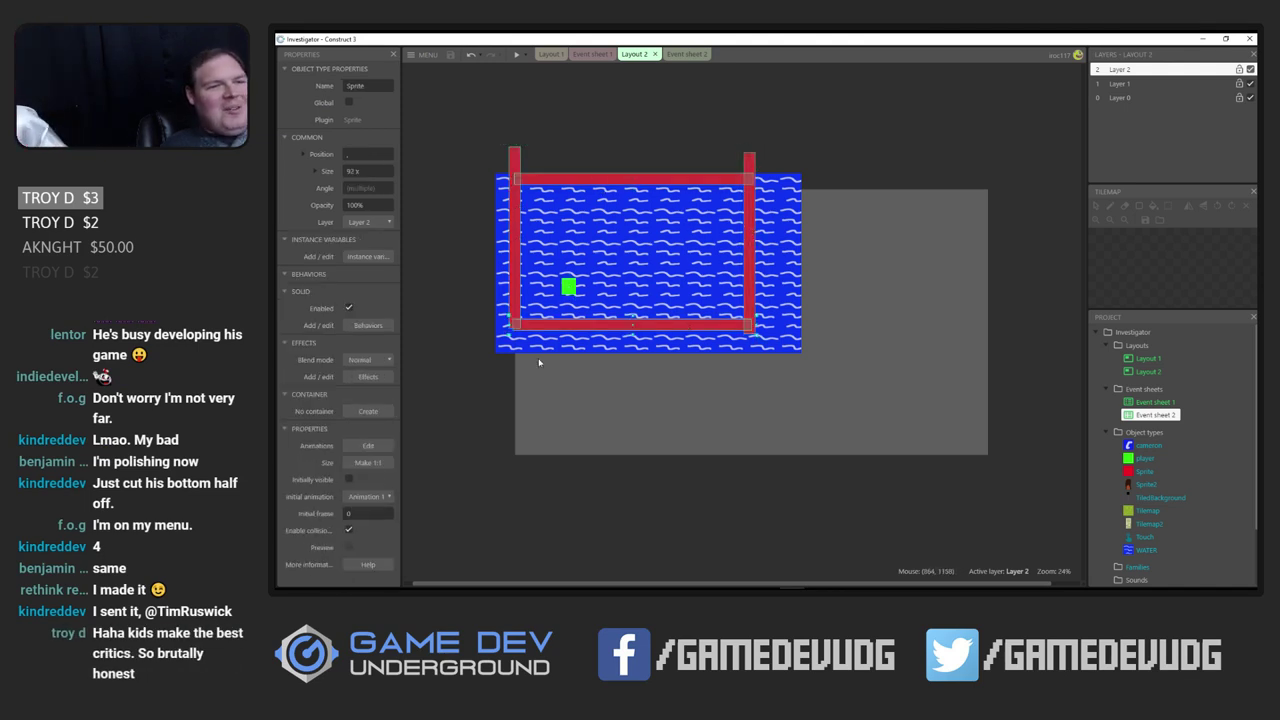
left_click(368, 325)
left_click(768, 375)
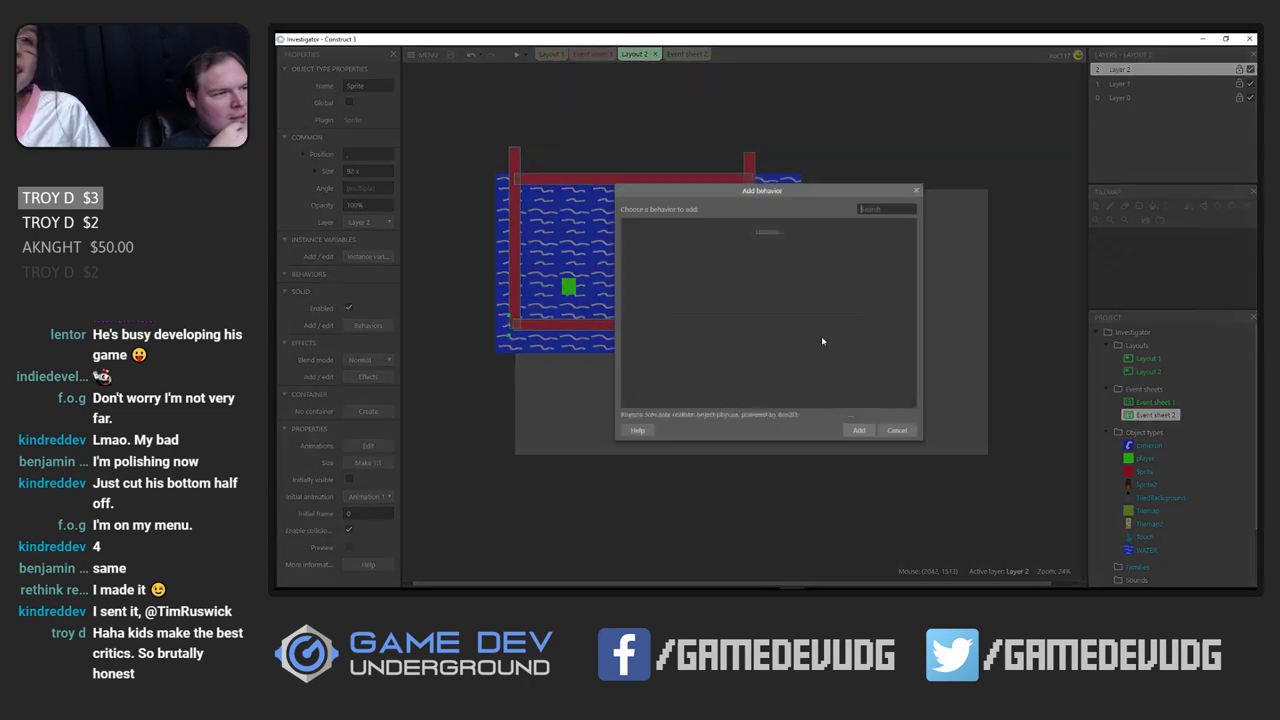
type("phys")
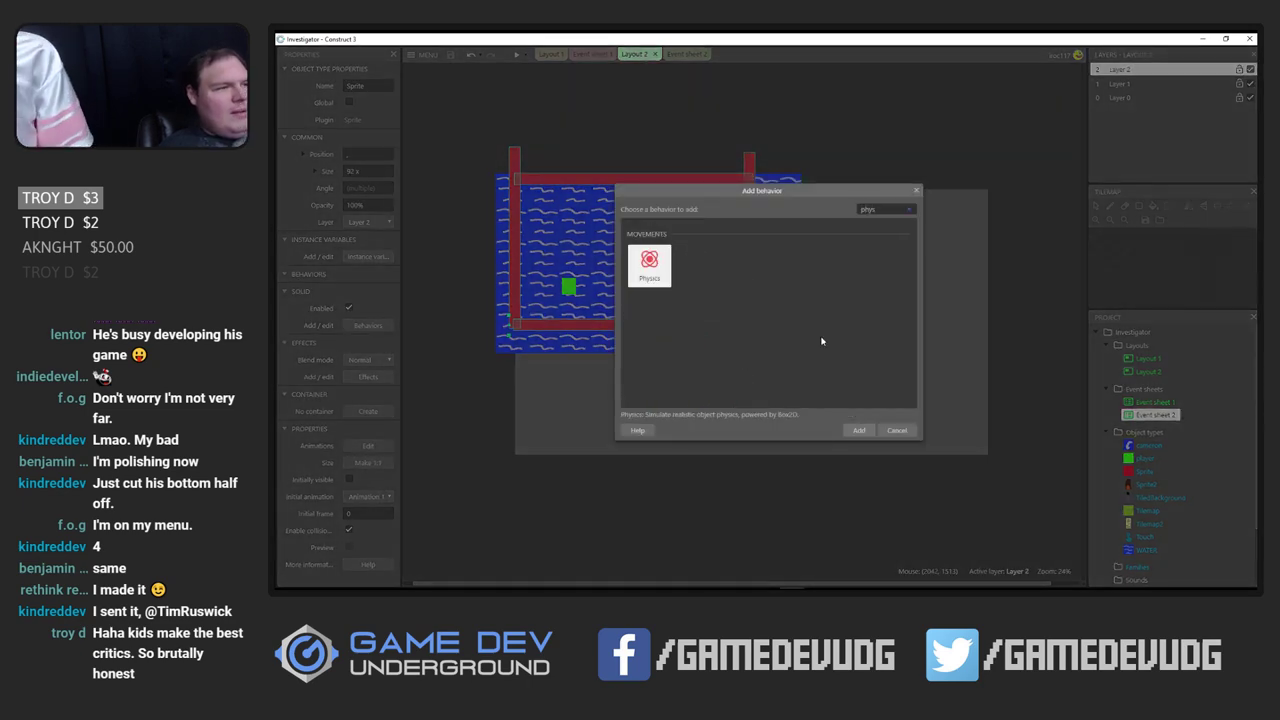
double_click(653, 272)
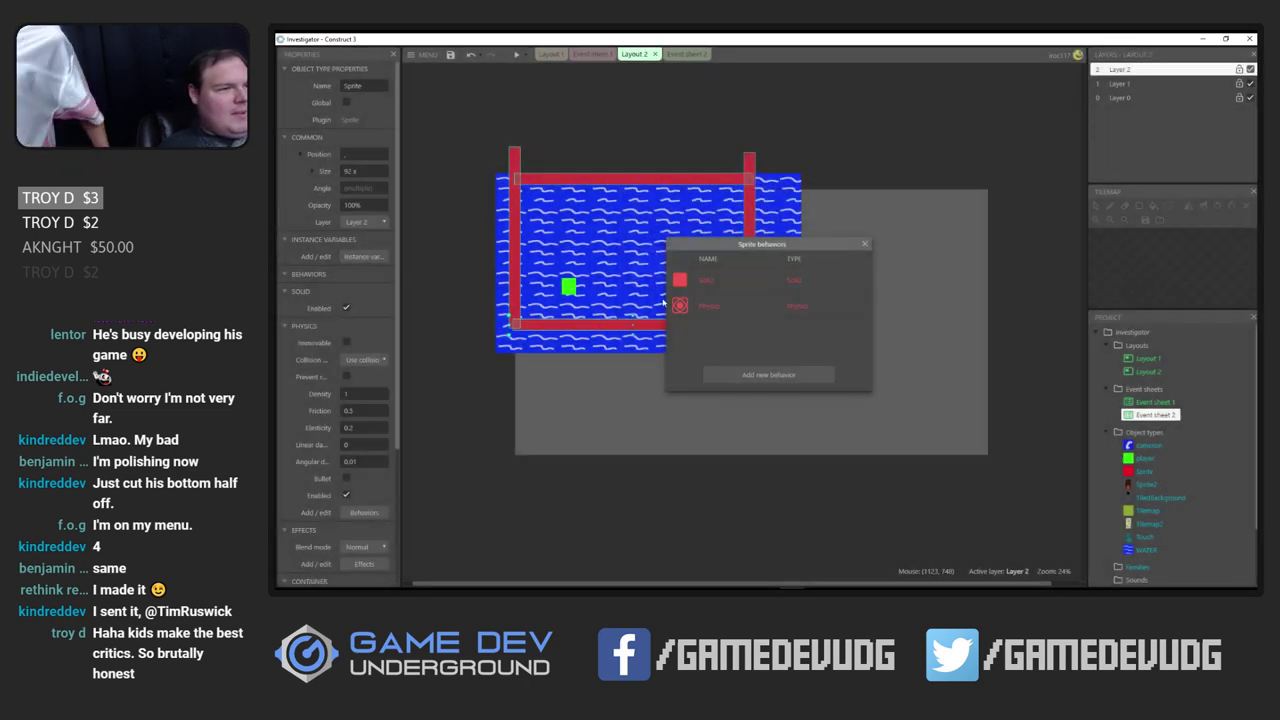
left_click(866, 245)
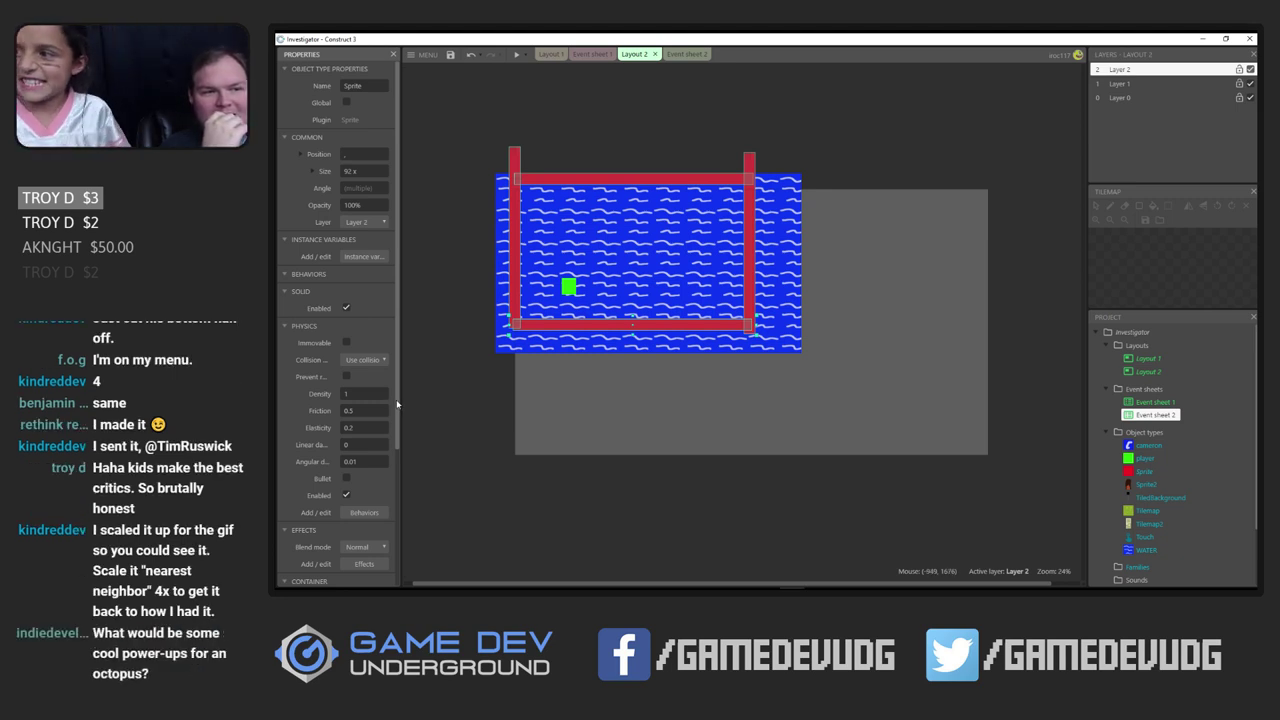
Make the four red walls' physics immovable and test the player against them in a preview
left_click(346, 342)
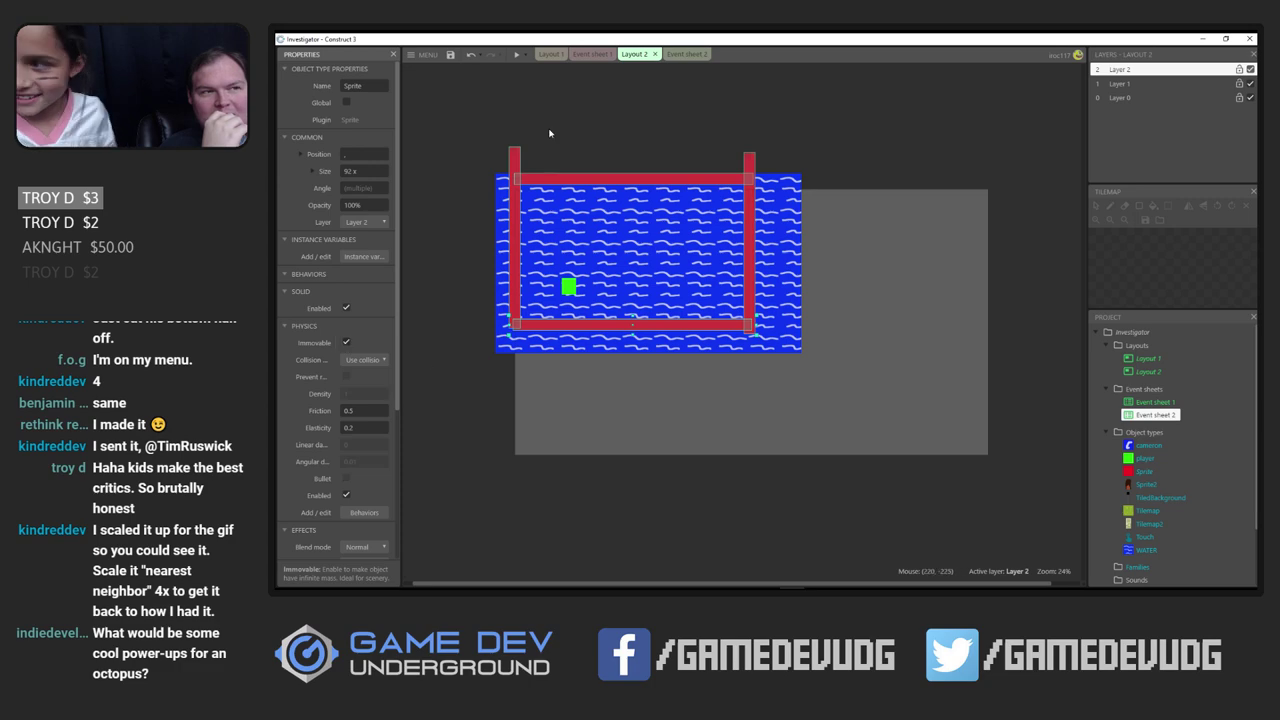
left_click(516, 54)
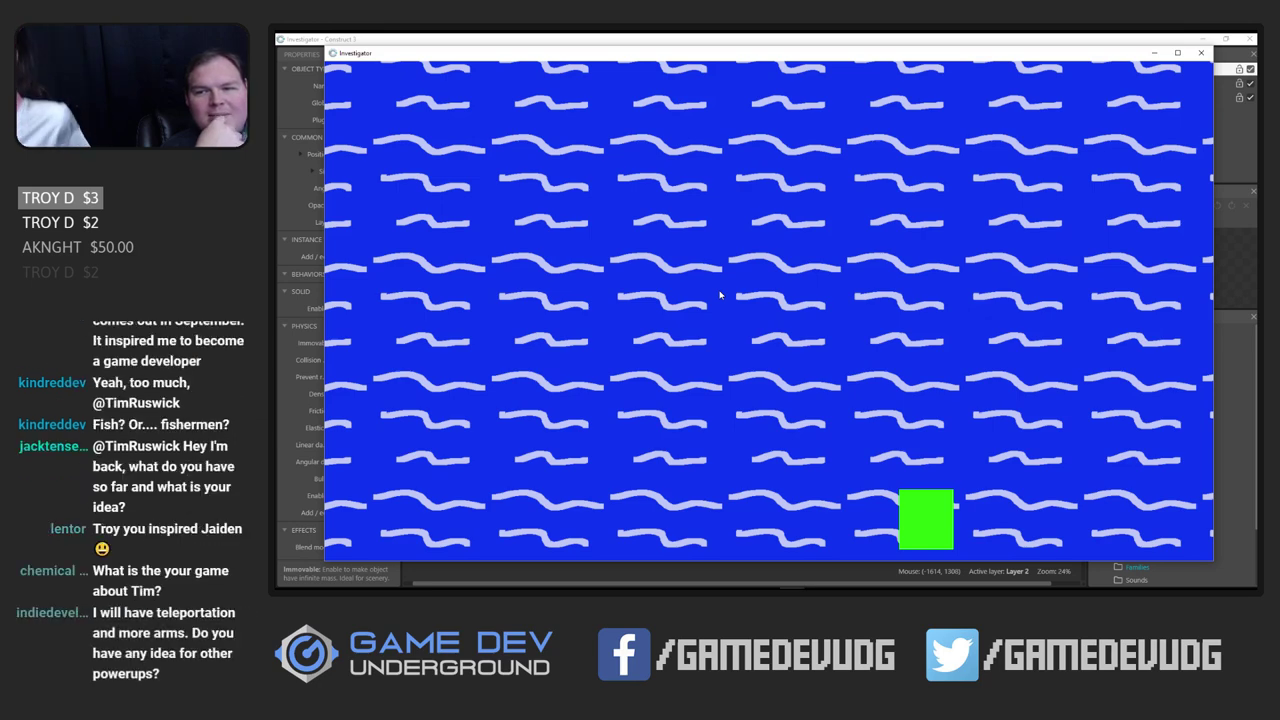
left_click(597, 37)
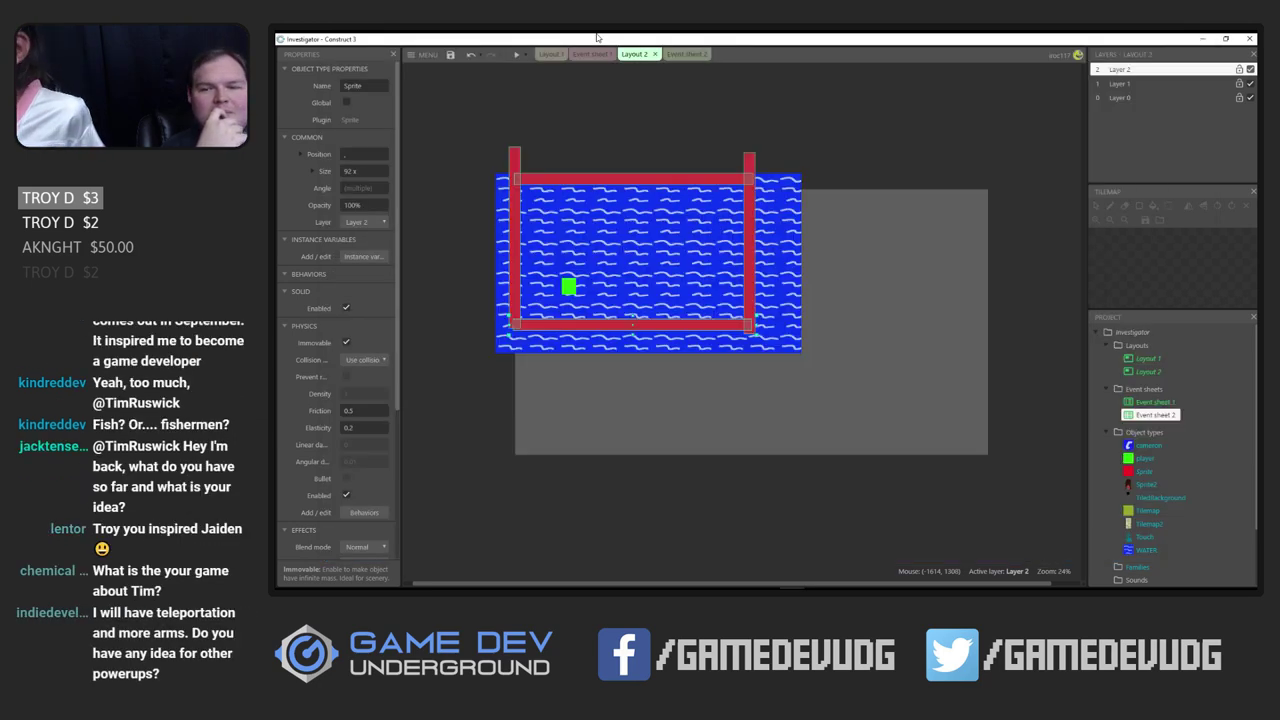
Shorten both vertical walls so their tops meet the upper wall, making the right one about 92 x 1281
left_click(561, 130)
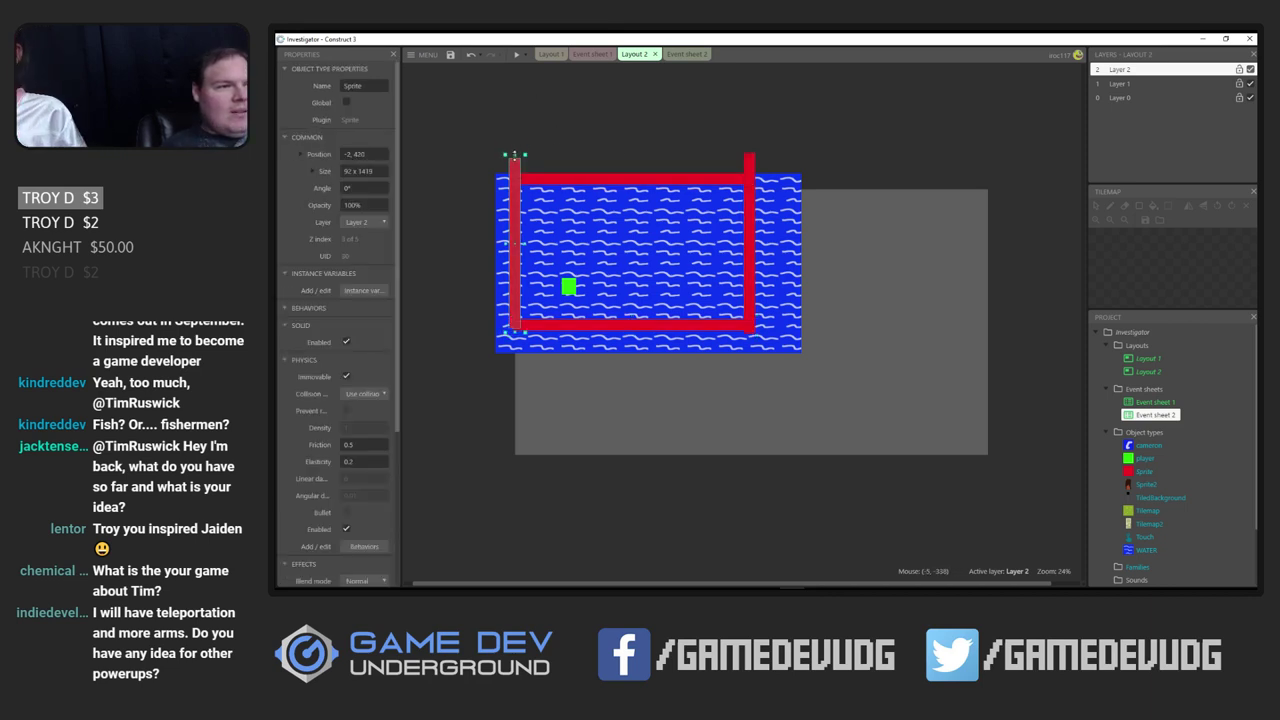
left_click(750, 158)
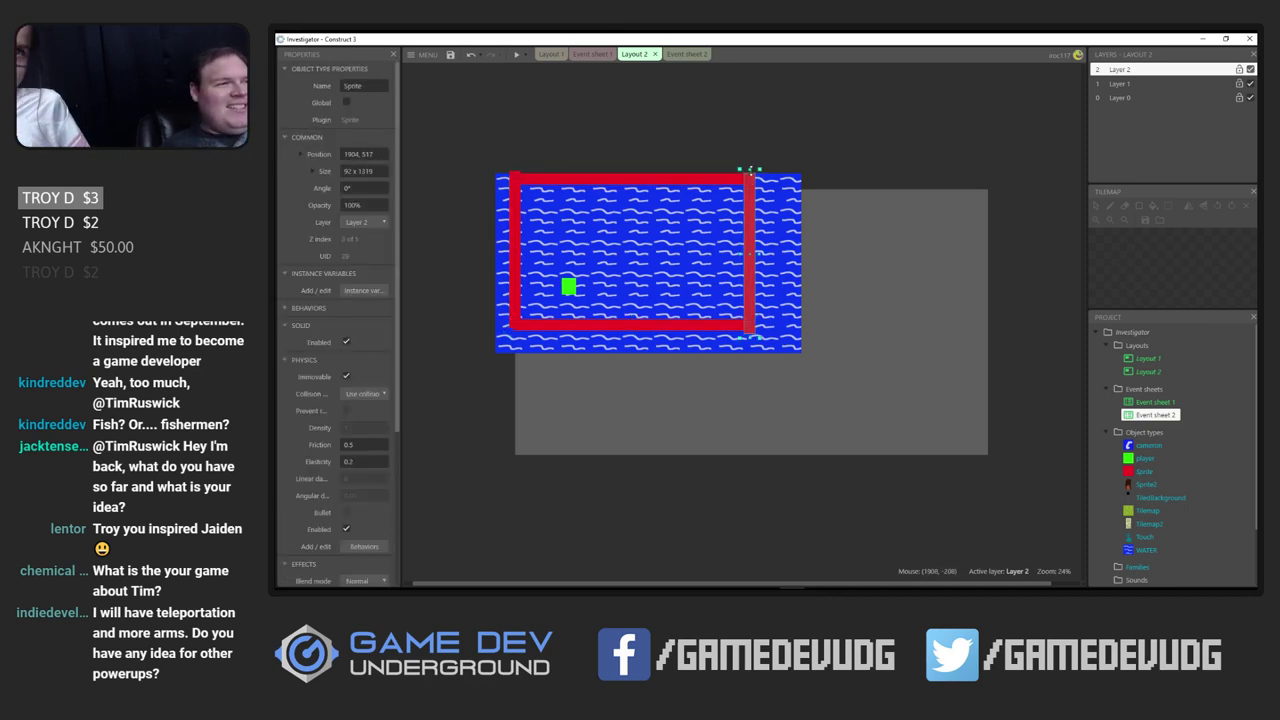
scroll(632, 158, "up", 5, "ctrl")
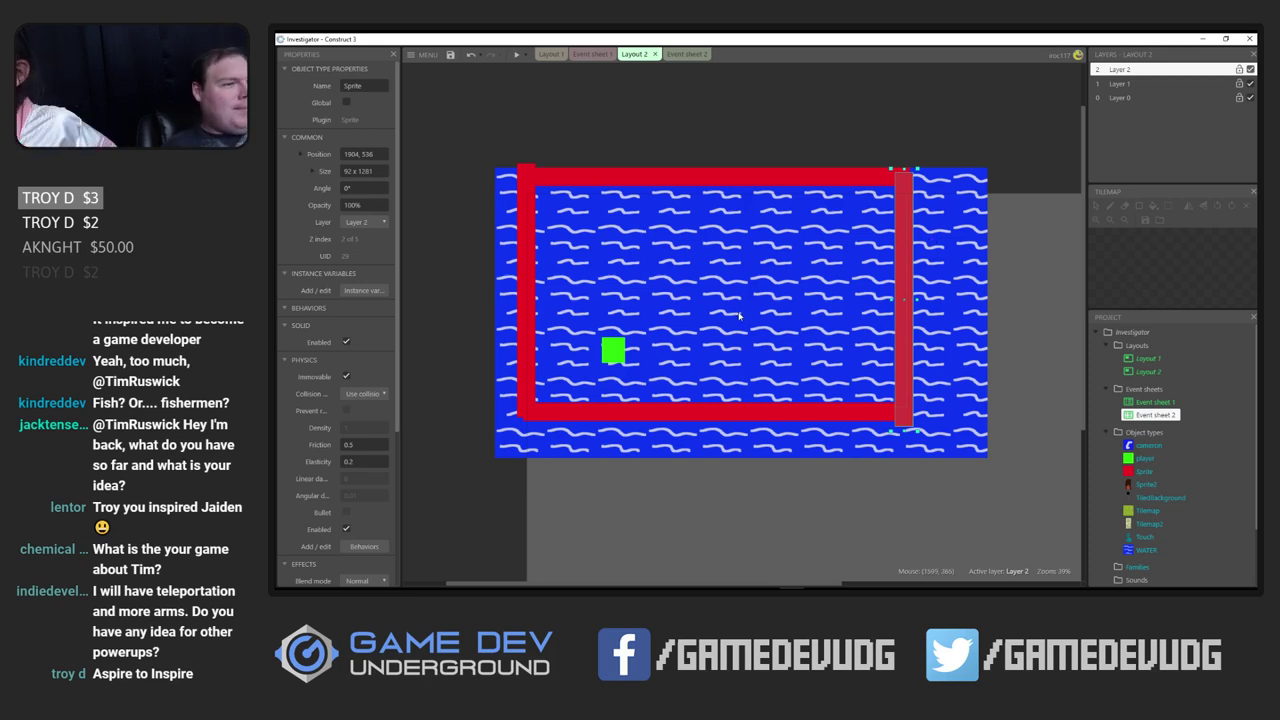
Edit the impulse strength in the player's Apply impulse at angle action in Event sheet 2
left_click(609, 354)
left_click(676, 54)
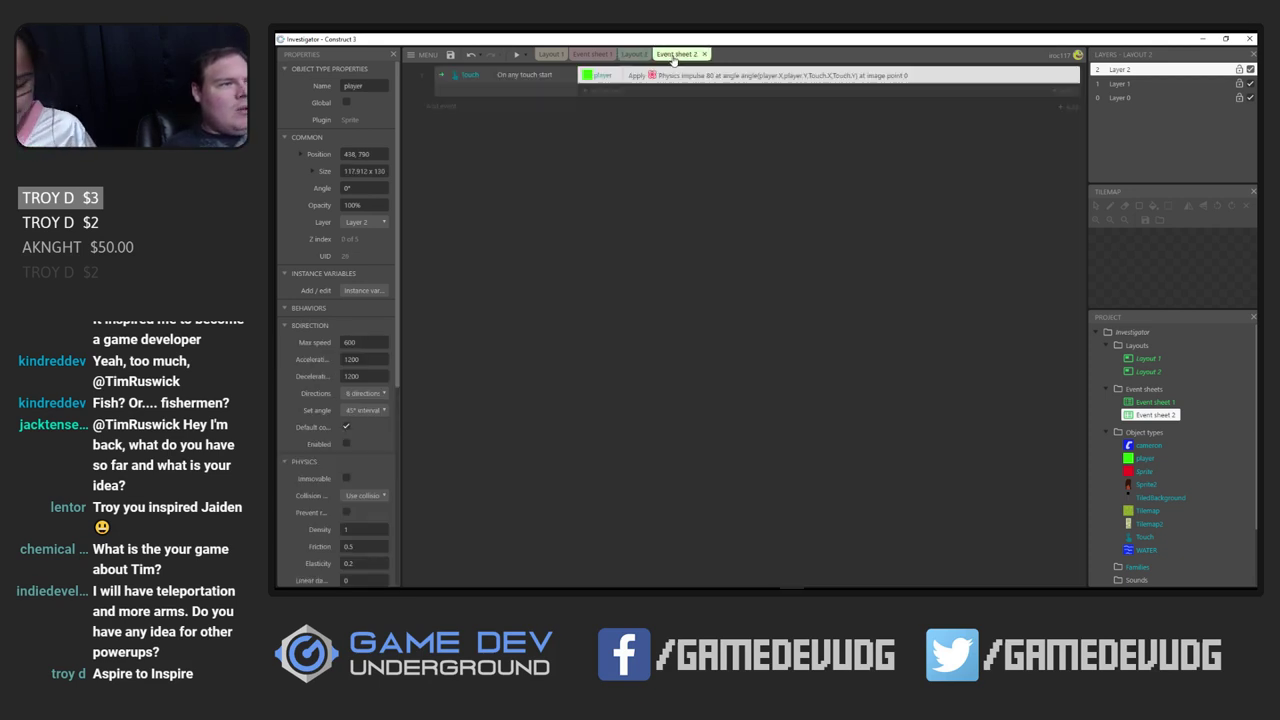
double_click(702, 80)
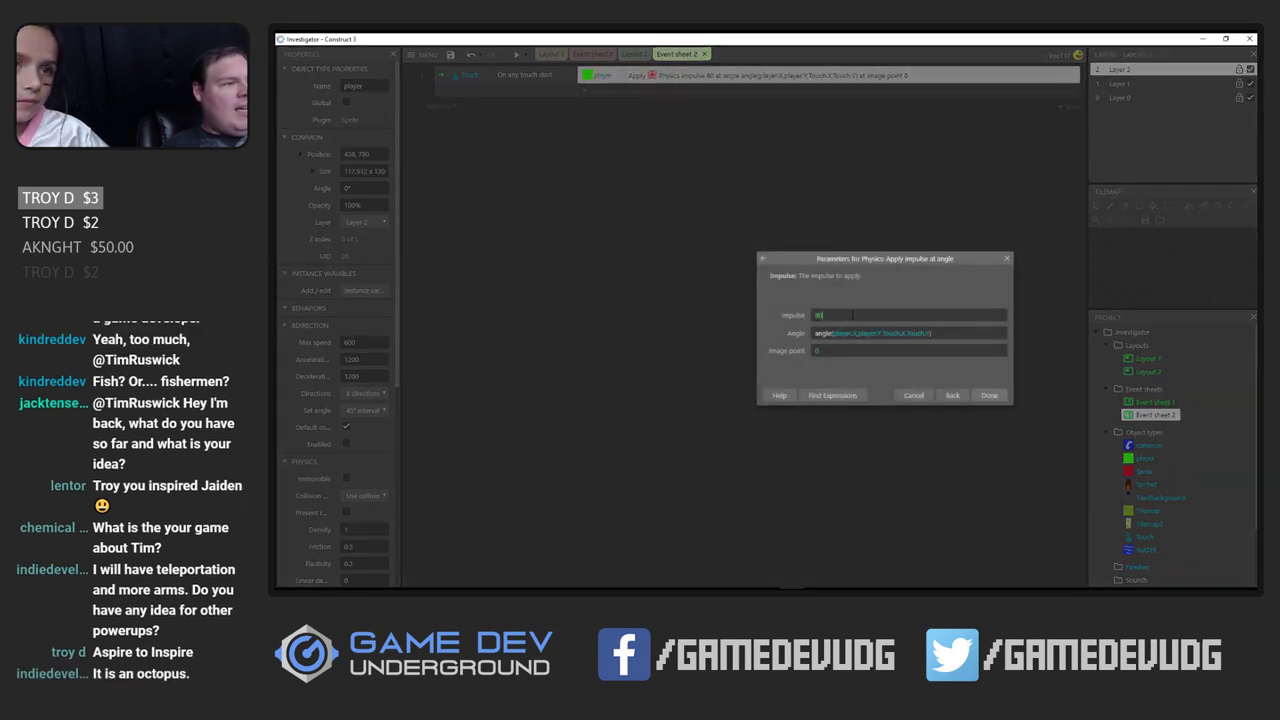
type("8")
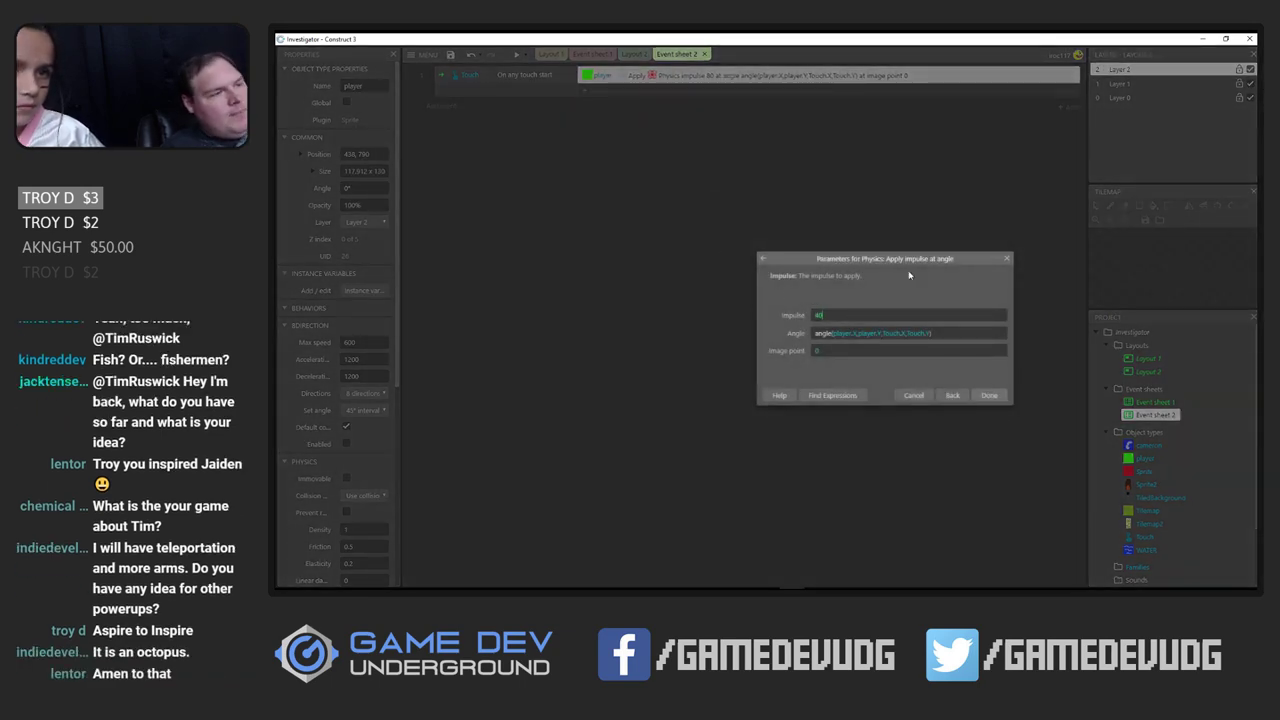
Preview the game and test how the player moves around the walled water area
left_click(507, 55)
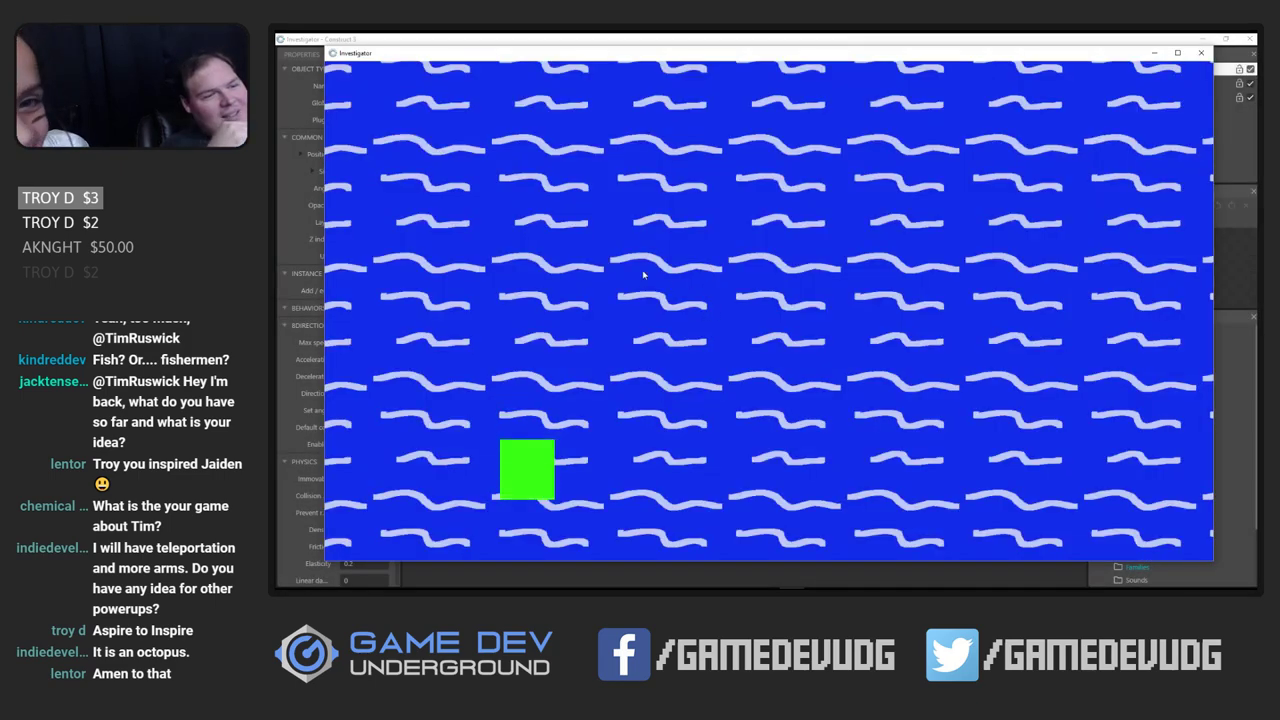
left_click_drag(600, 285, 566, 228)
key("Right")
key("Down")
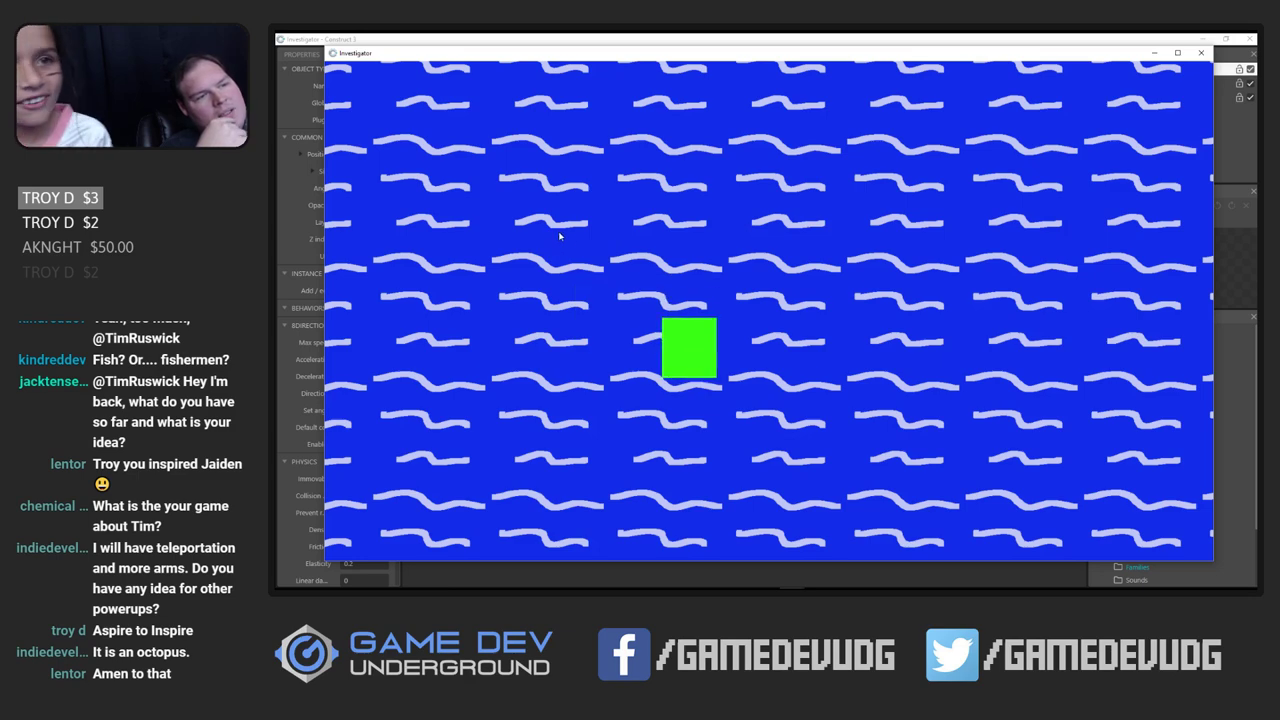
key("Left")
key("Up")
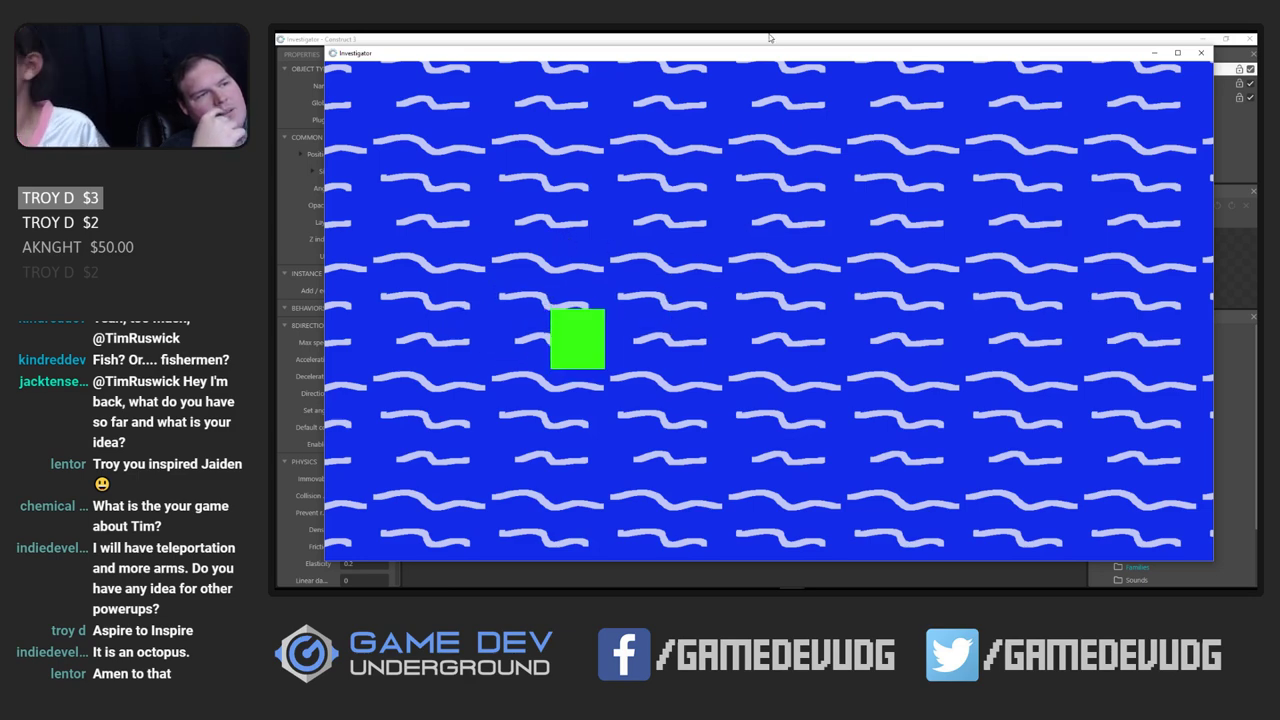
Close the preview and set the impulse of the player's touch action to 100
left_click(757, 37)
double_click(692, 78)
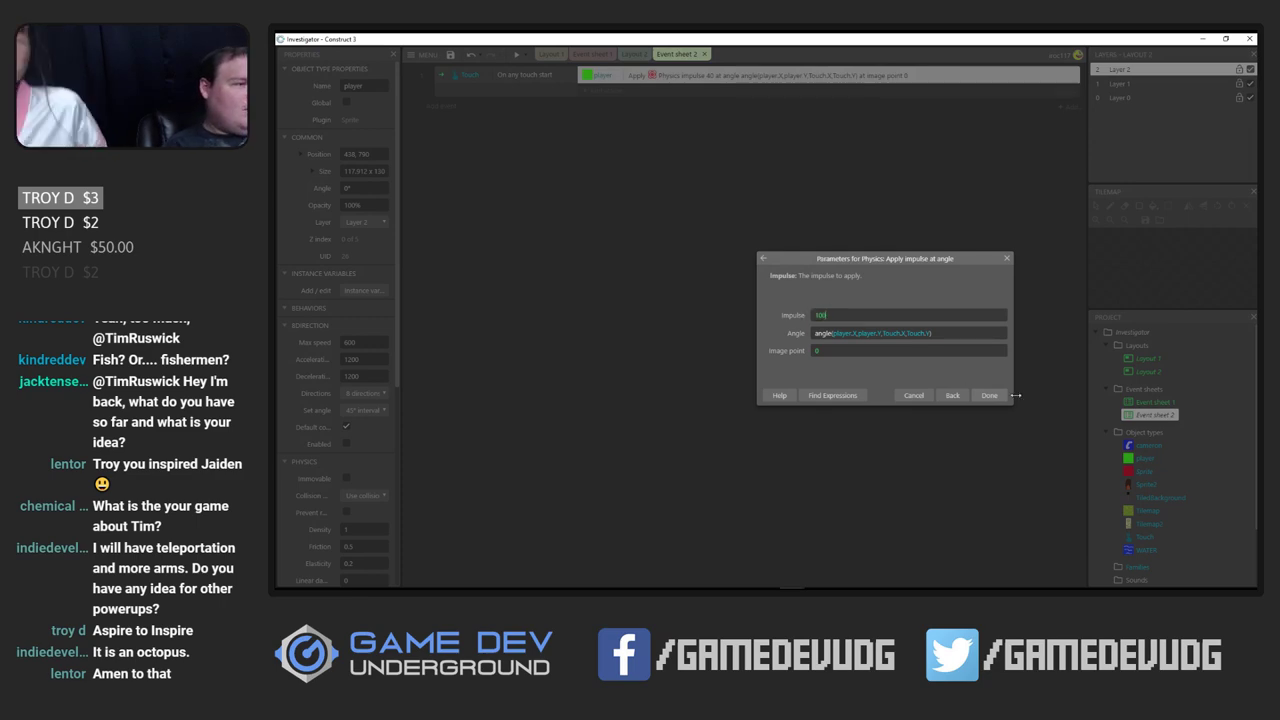
left_click(985, 395)
Run the preview again and touch the water above the player to test the stronger push
left_click(515, 56)
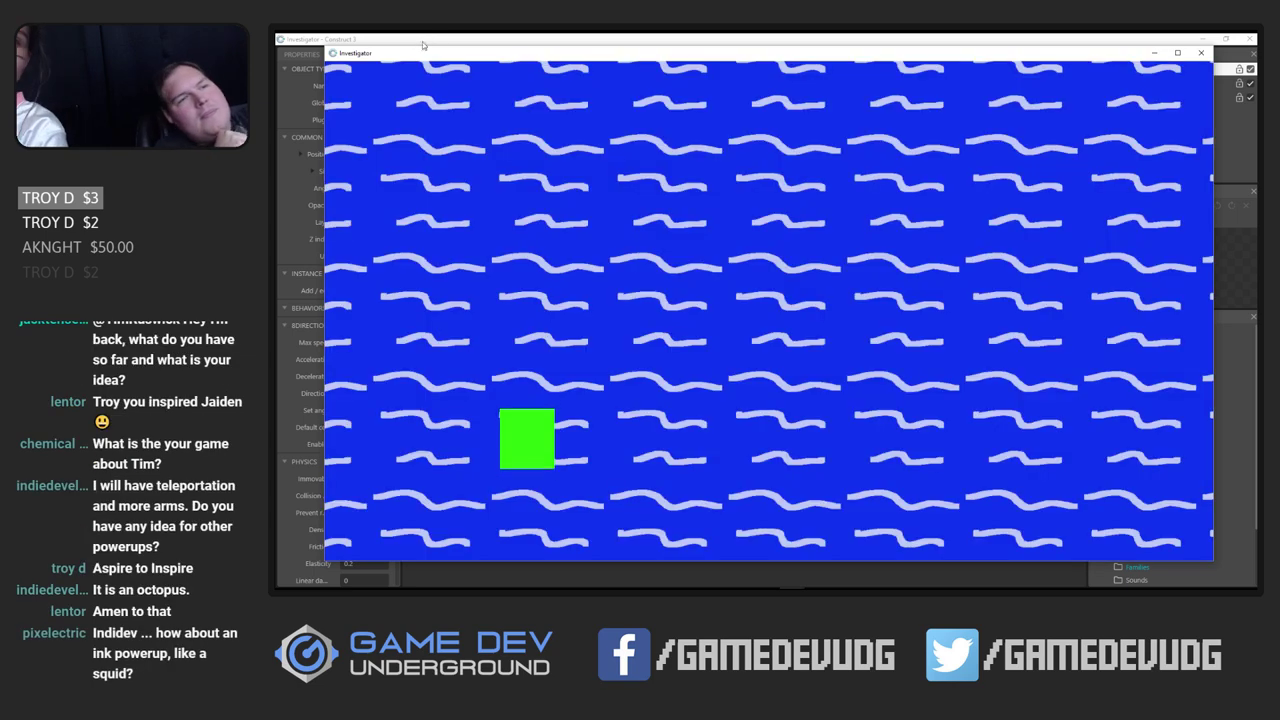
left_click(584, 174)
left_click(584, 174)
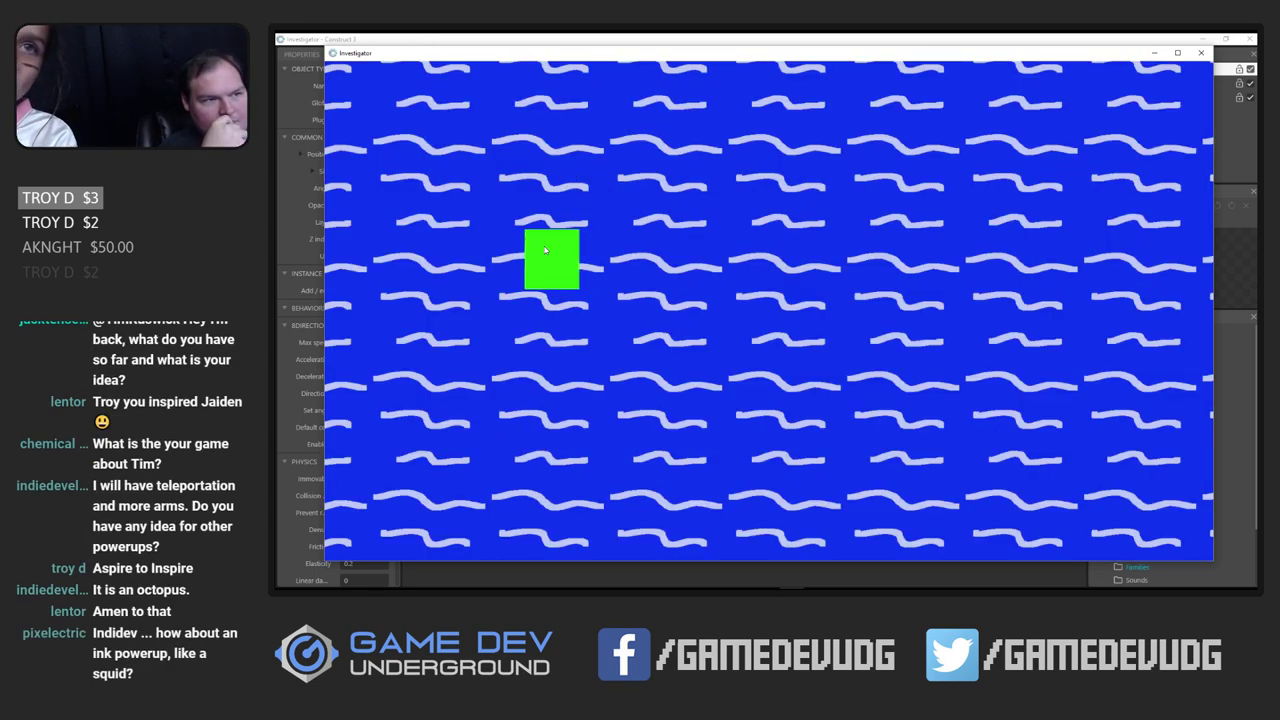
Touch the water at various points around the player to test the 100 impulse in the running preview
left_click(634, 214)
left_click(530, 168)
left_click(600, 195)
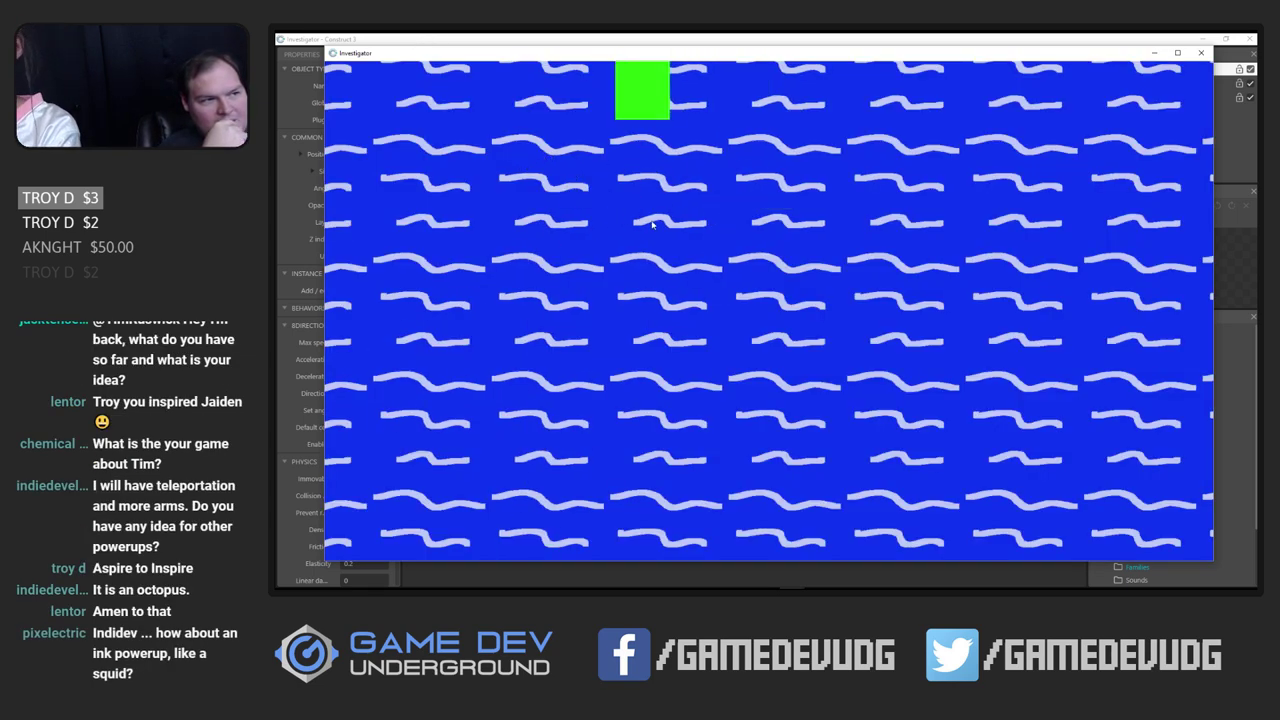
left_click(697, 170)
left_click(657, 209)
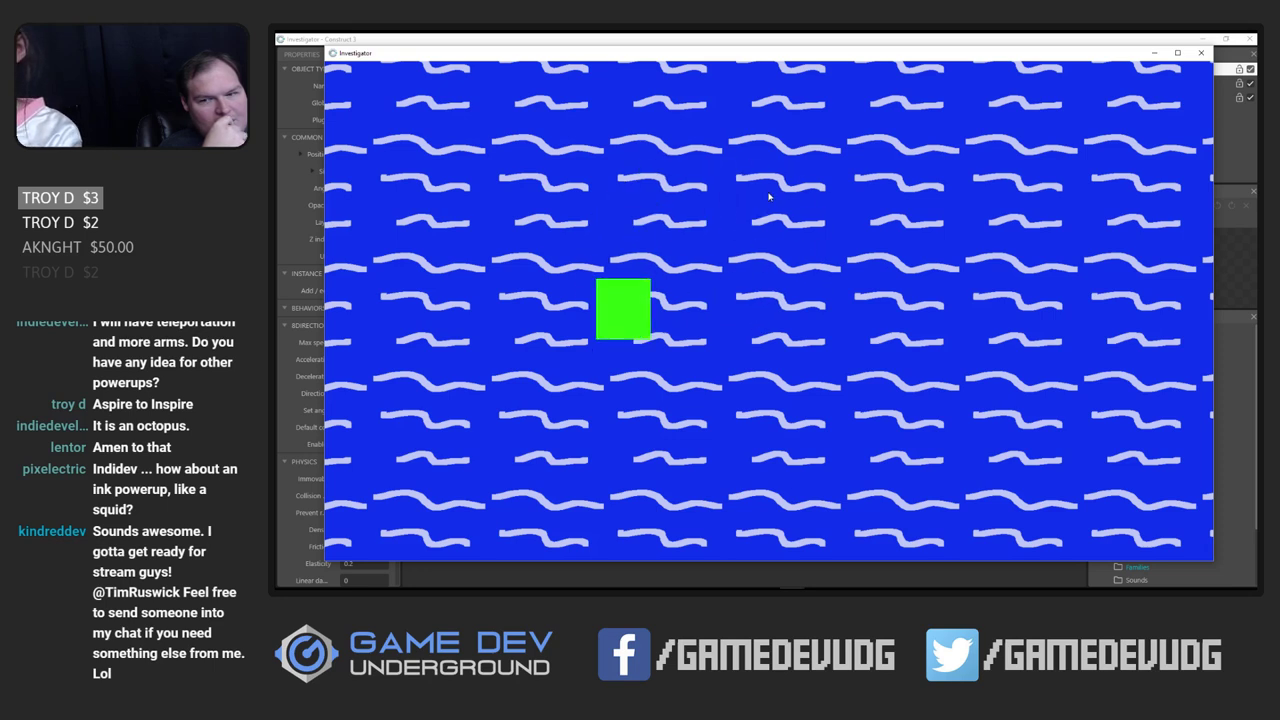
left_click(774, 194)
left_click(594, 203)
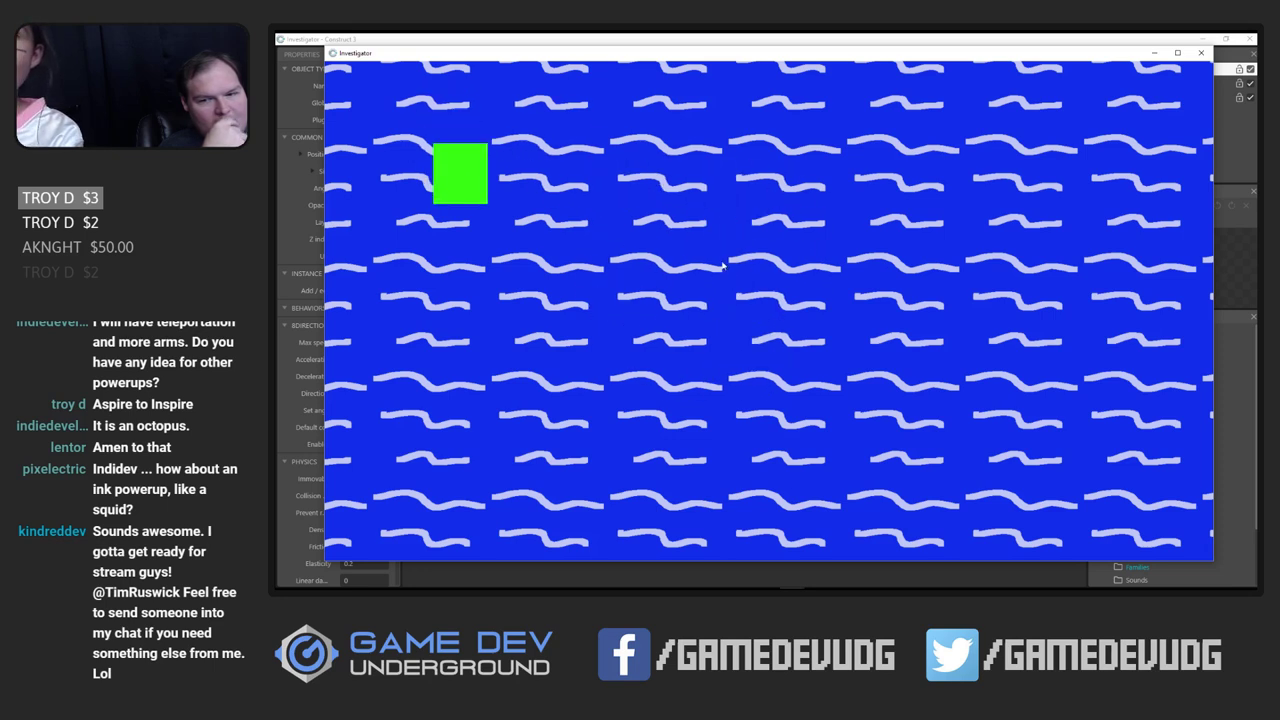
left_click(660, 235)
left_click(605, 182)
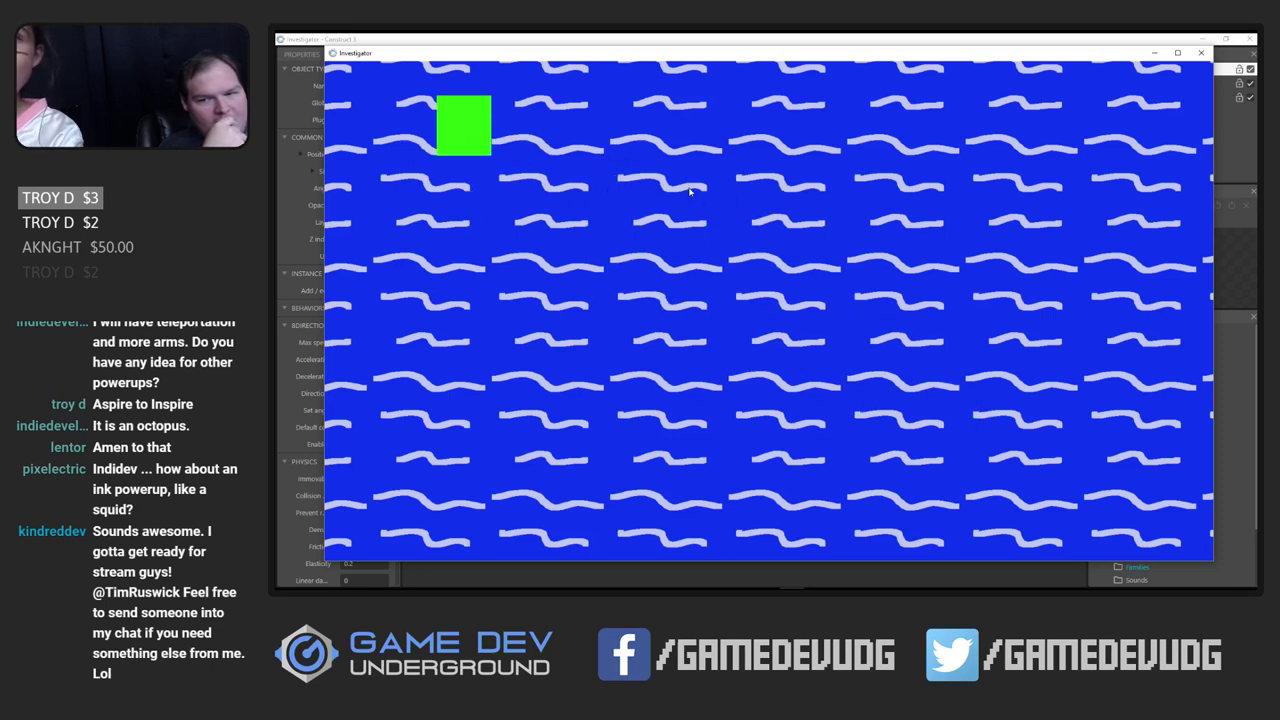
left_click(885, 170)
left_click(613, 215)
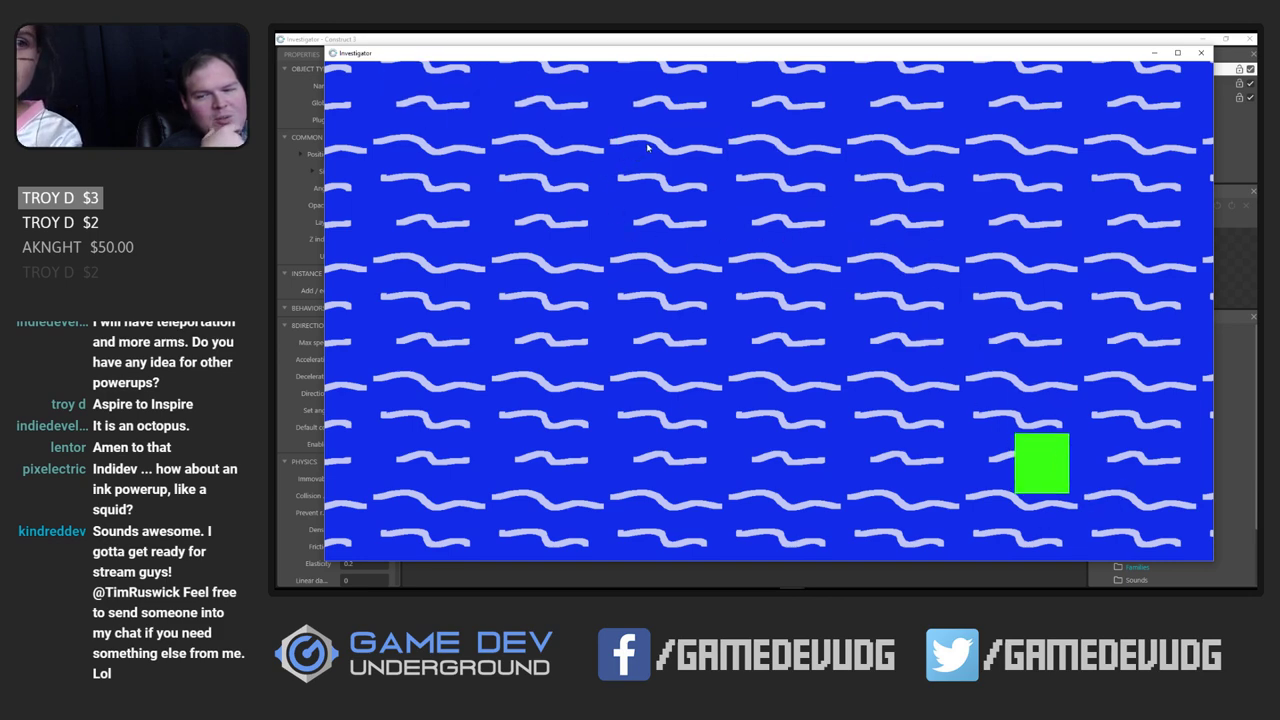
left_click(740, 215)
left_click(756, 225)
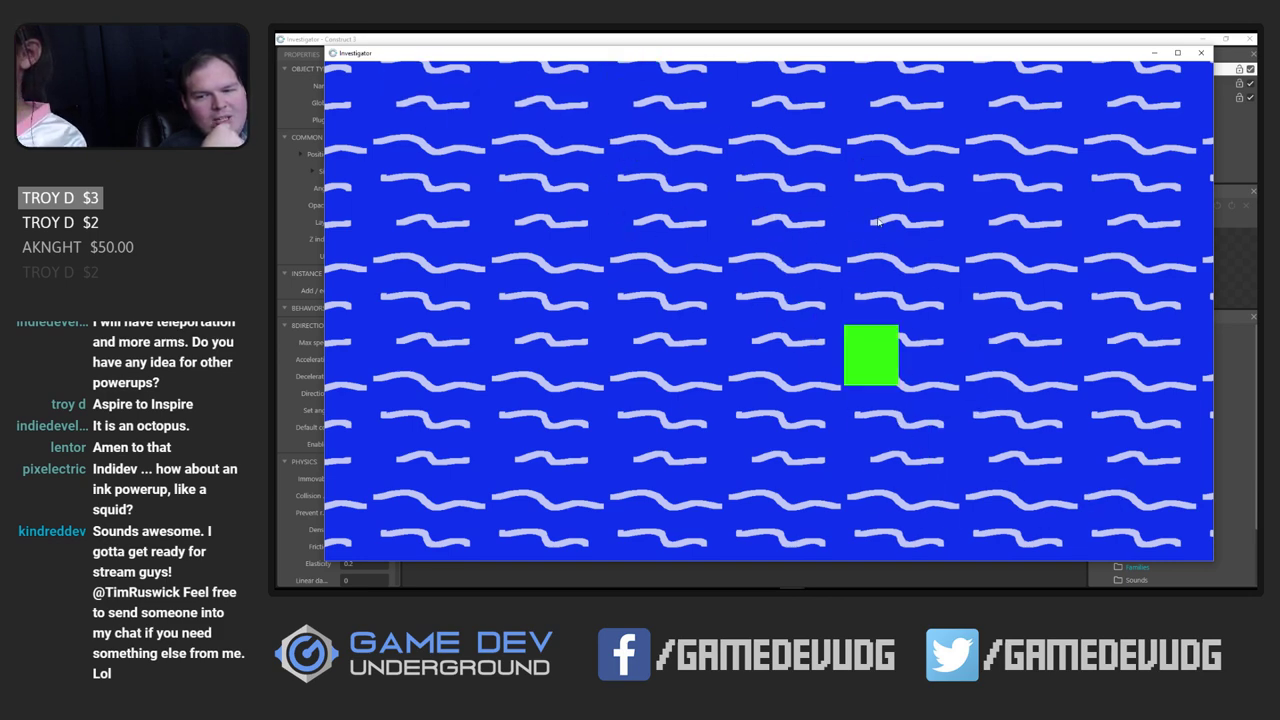
Switch to the Construct 3 editor, save the Investigator project, and return to the running preview
key("alt+Tab")
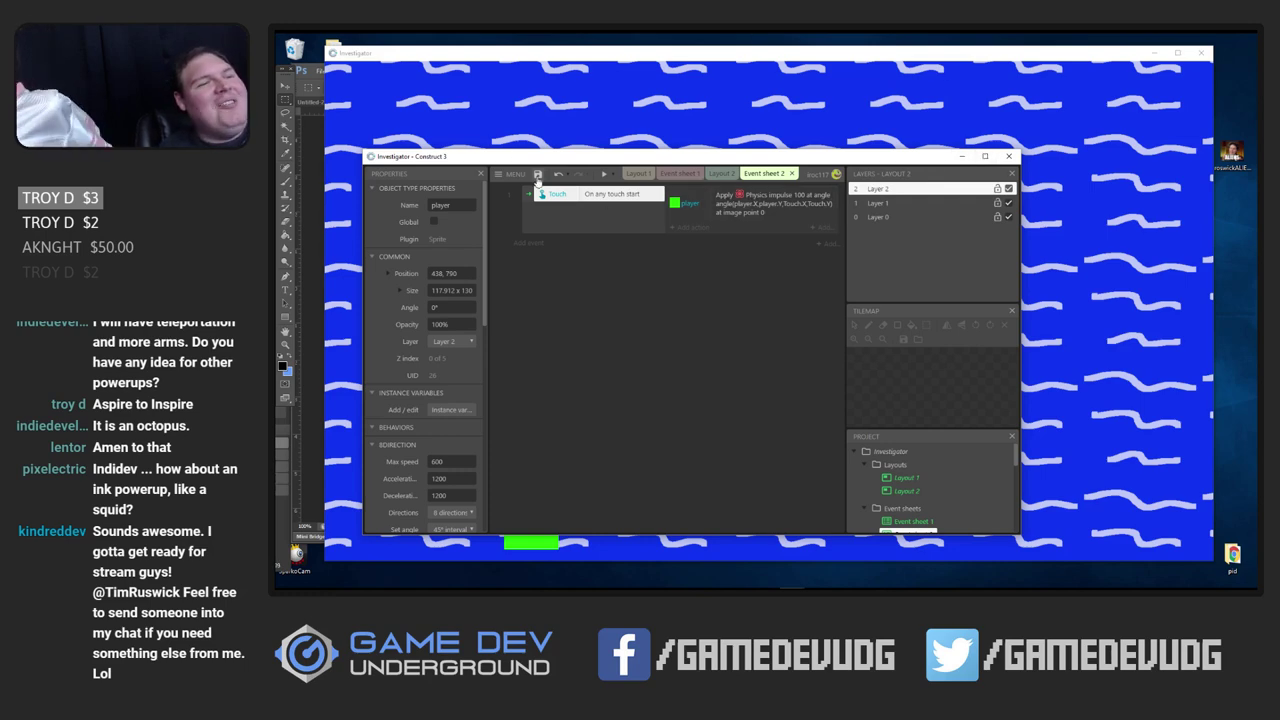
left_click(538, 177)
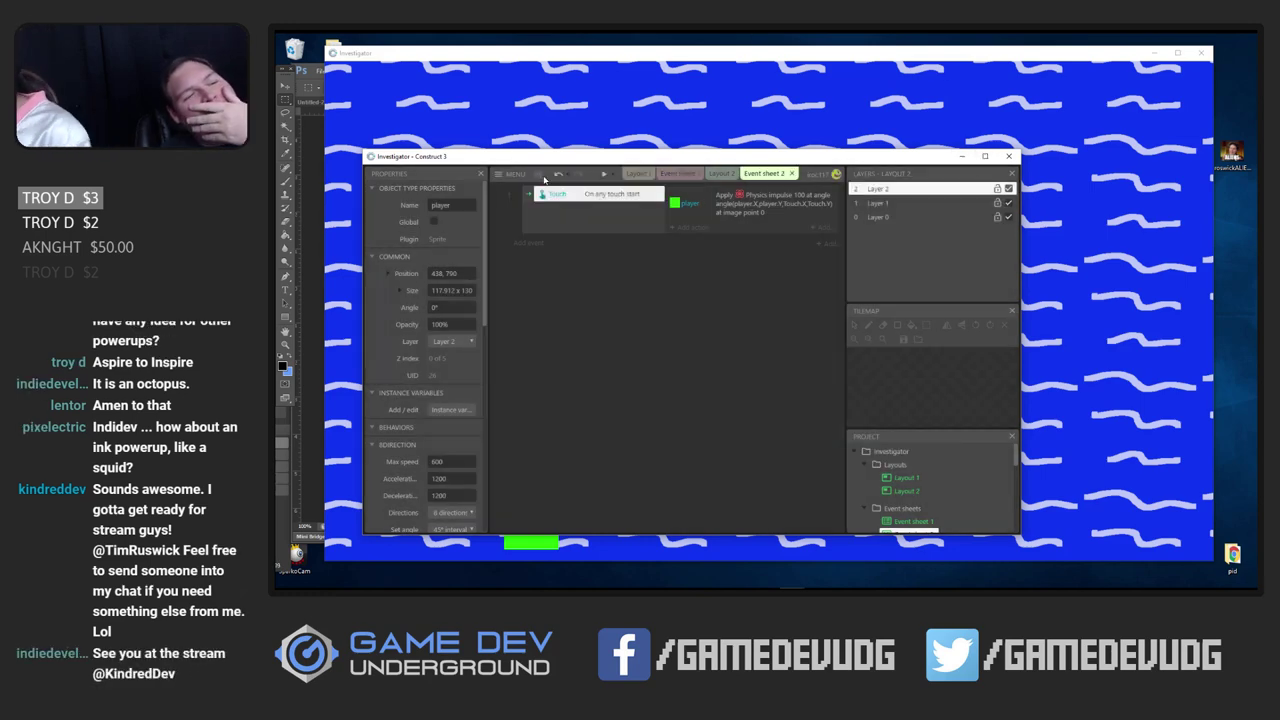
left_click(538, 124)
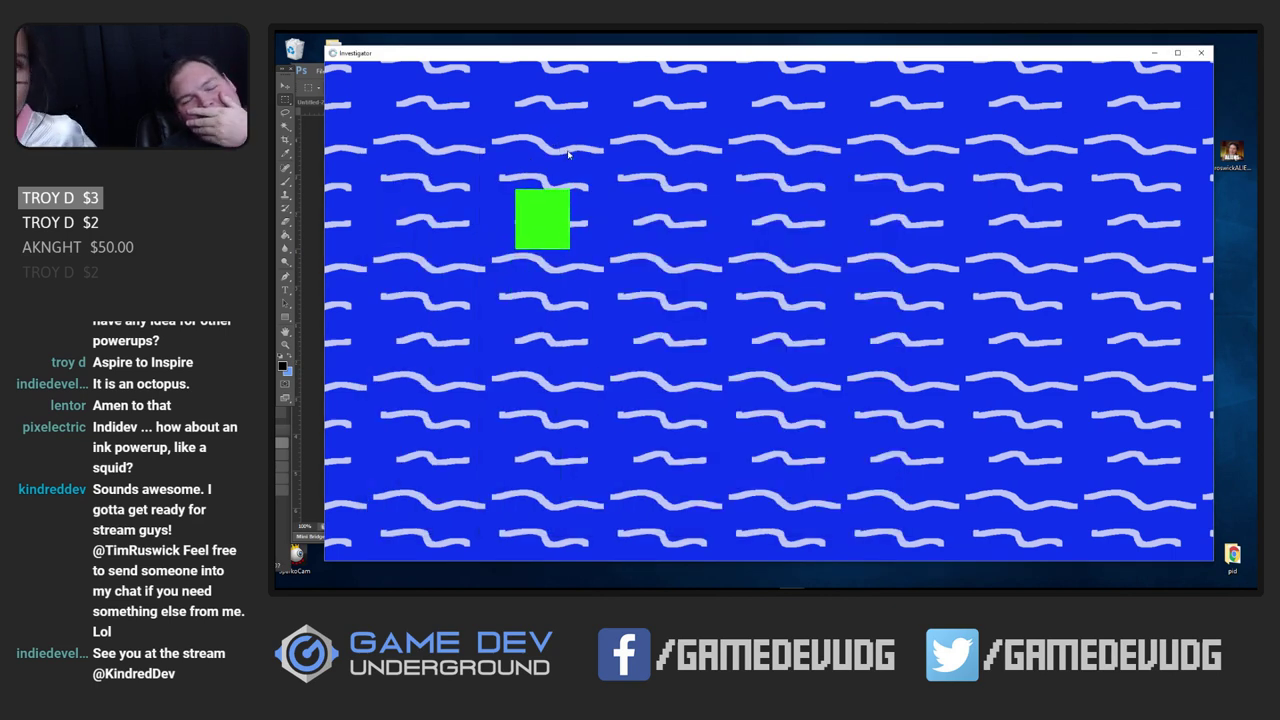
Touch the water on different sides of the player to check how it bounces between the walls
left_click(570, 140)
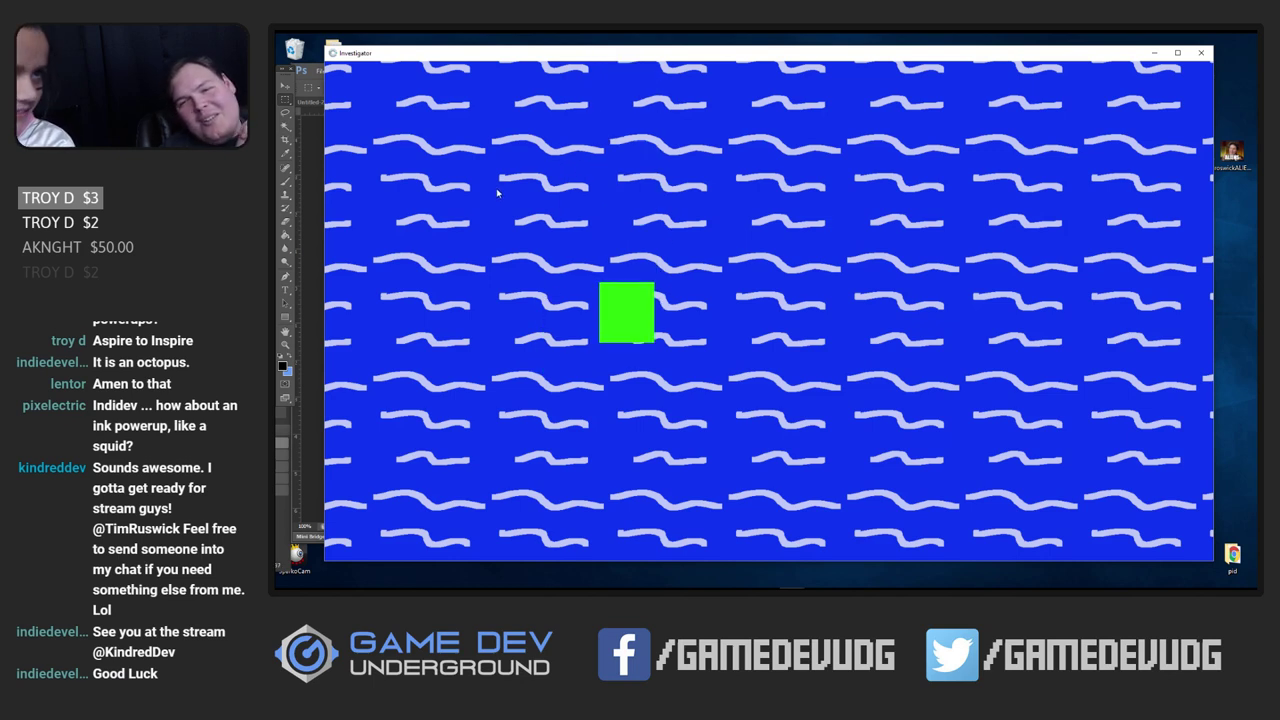
left_click(505, 200)
left_click(642, 296)
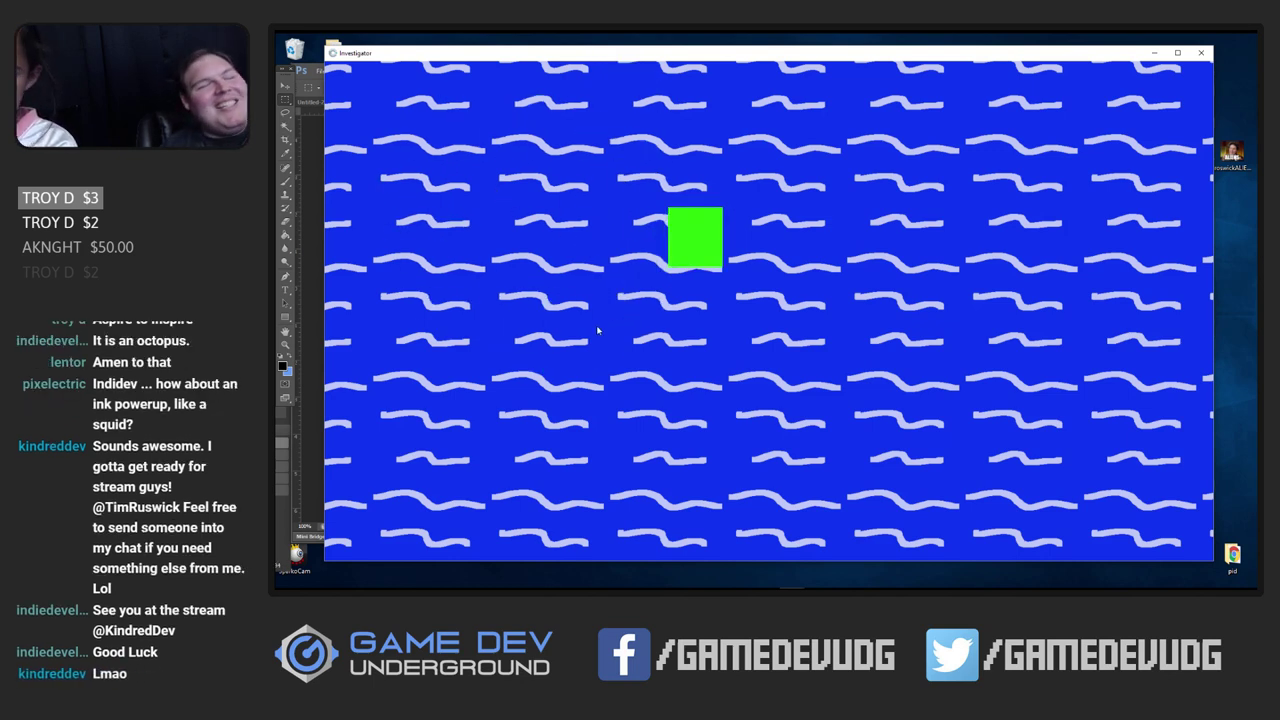
left_click(595, 245)
left_click(693, 195)
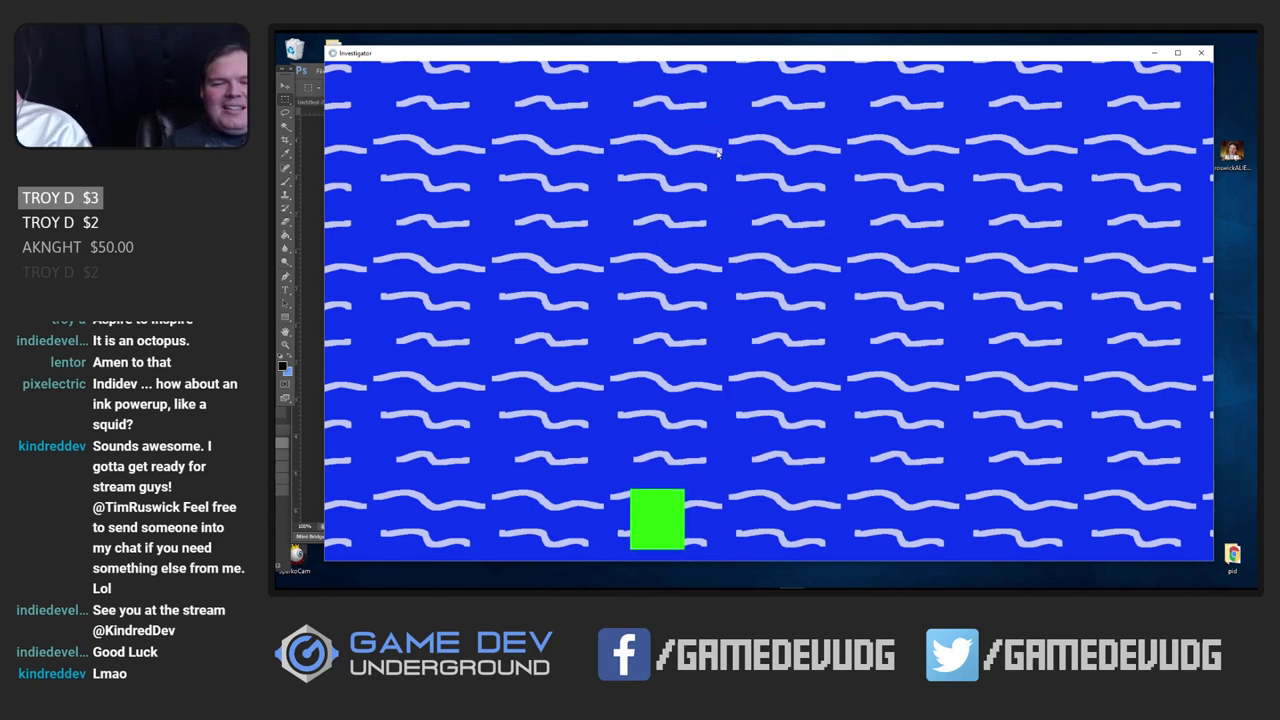
left_click(710, 114)
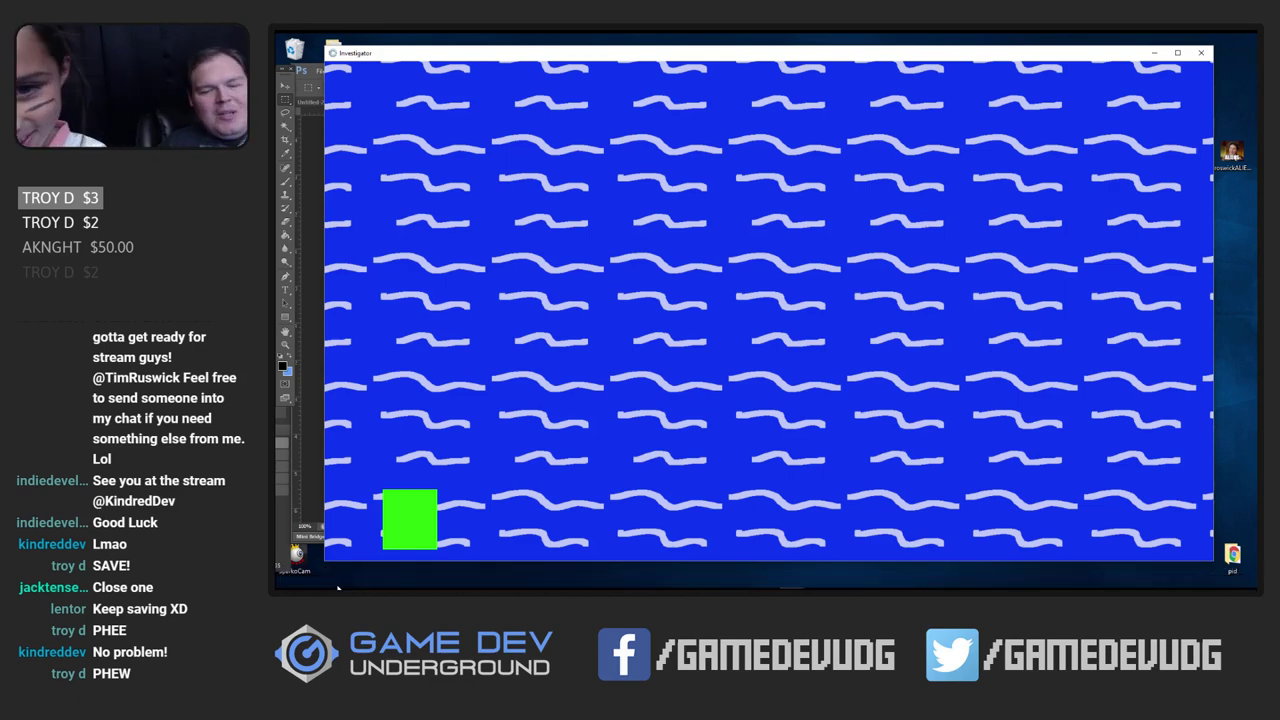
left_click(340, 560)
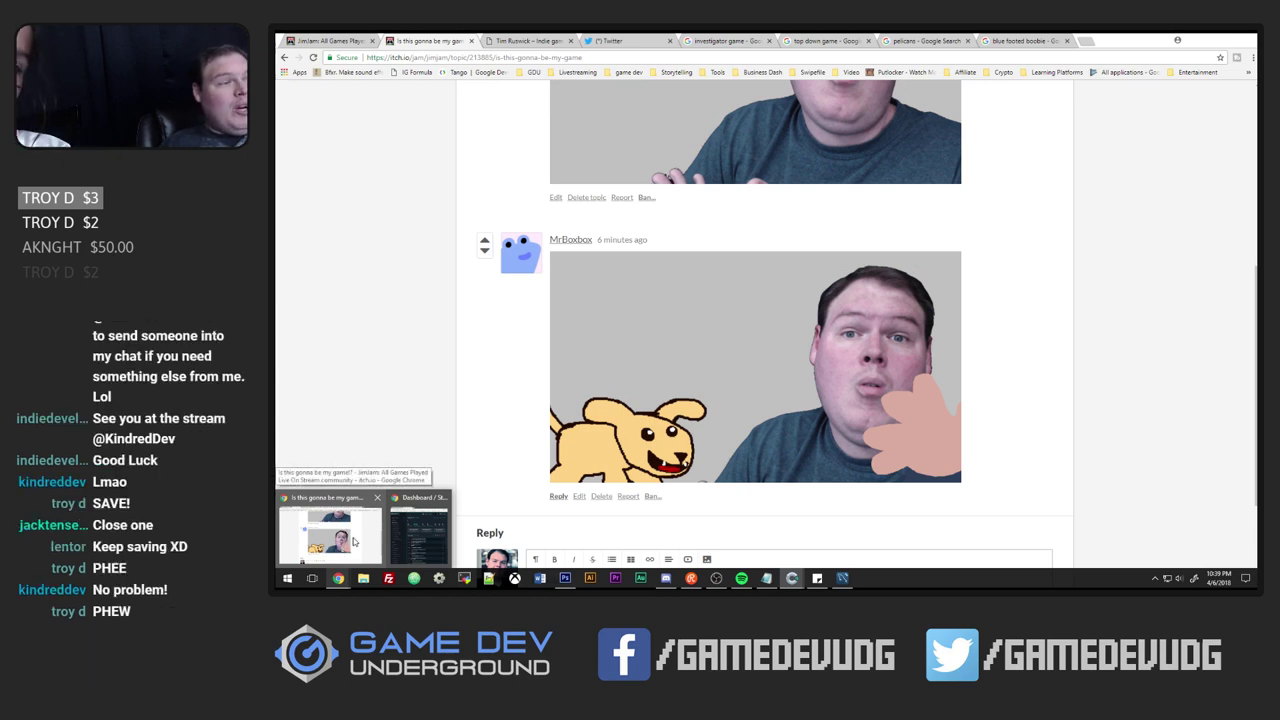
left_click(360, 547)
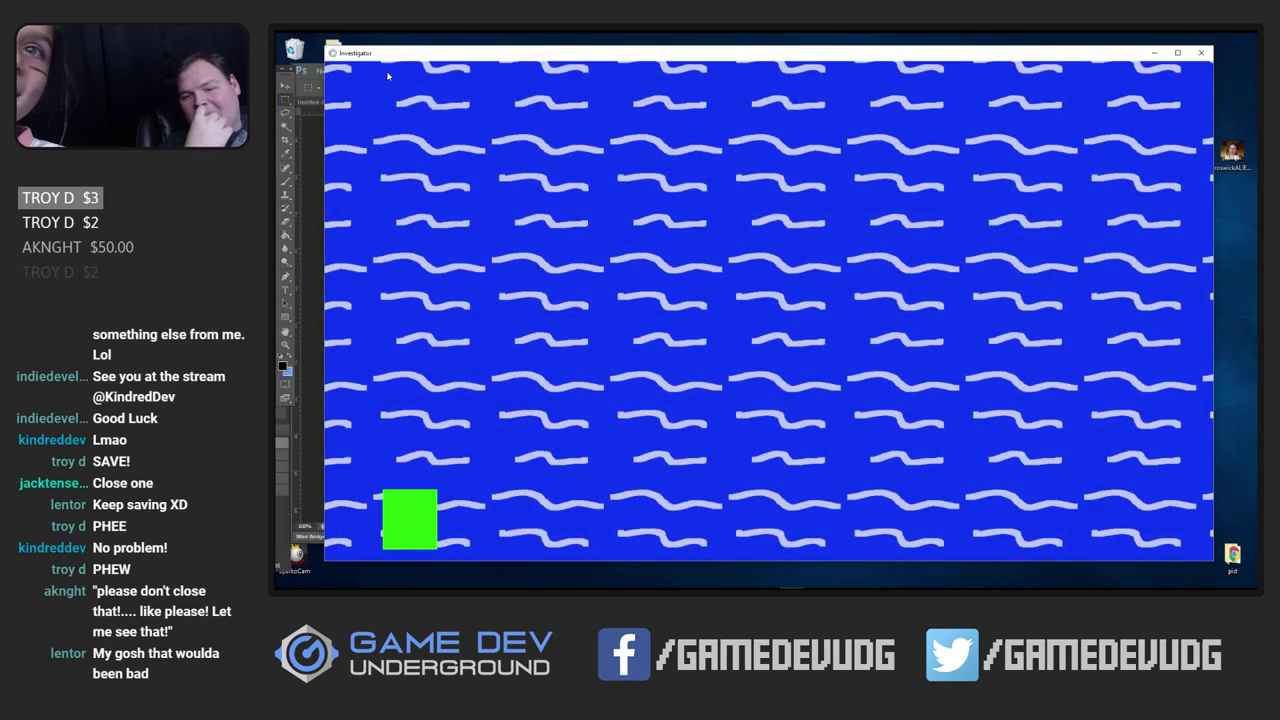
Maximize the preview window and push the player around the enlarged water area to test its movement
key("Up")
key("Down")
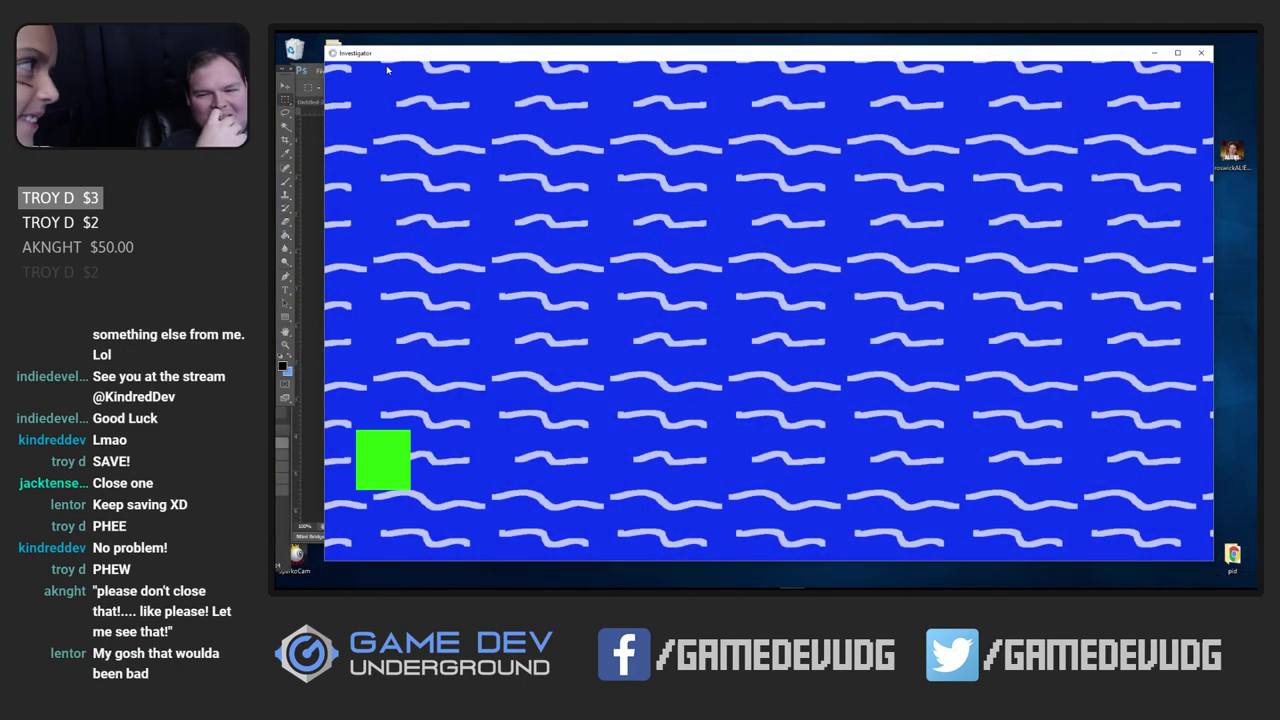
key("Down")
double_click(387, 60)
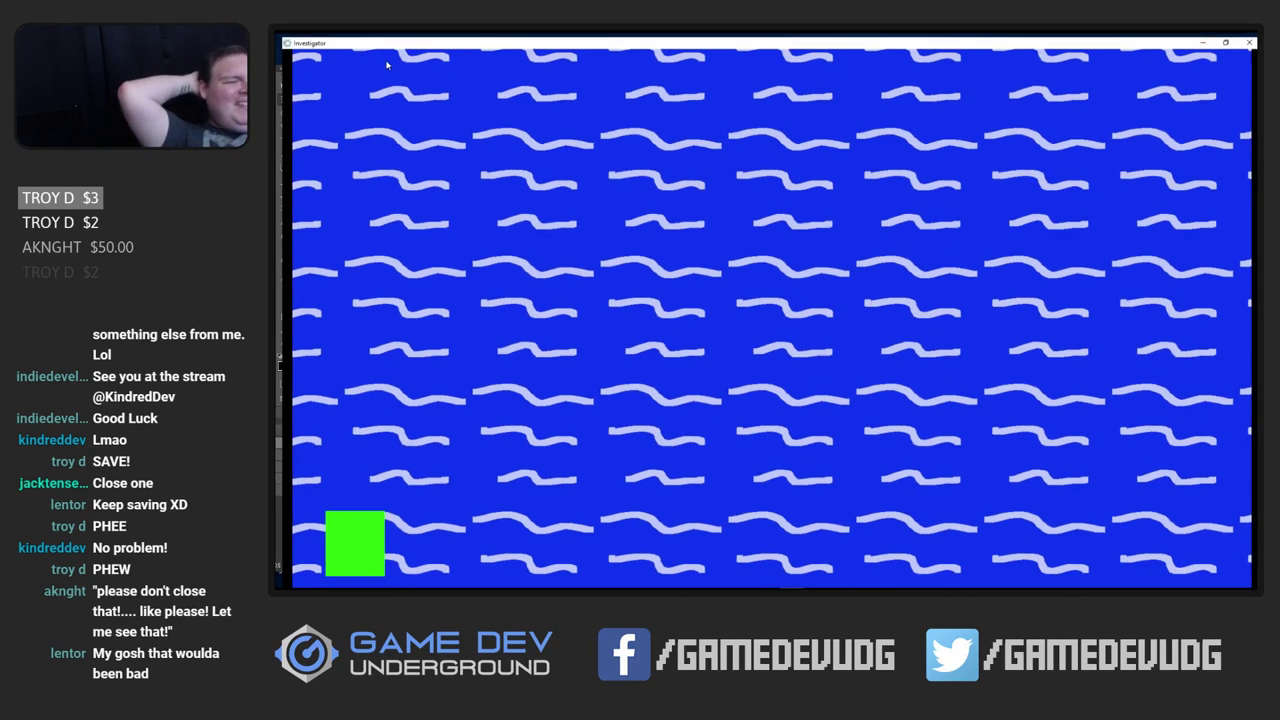
key("Up")
key("Right")
key("Down")
key("Down")
key("Right")
key("Up")
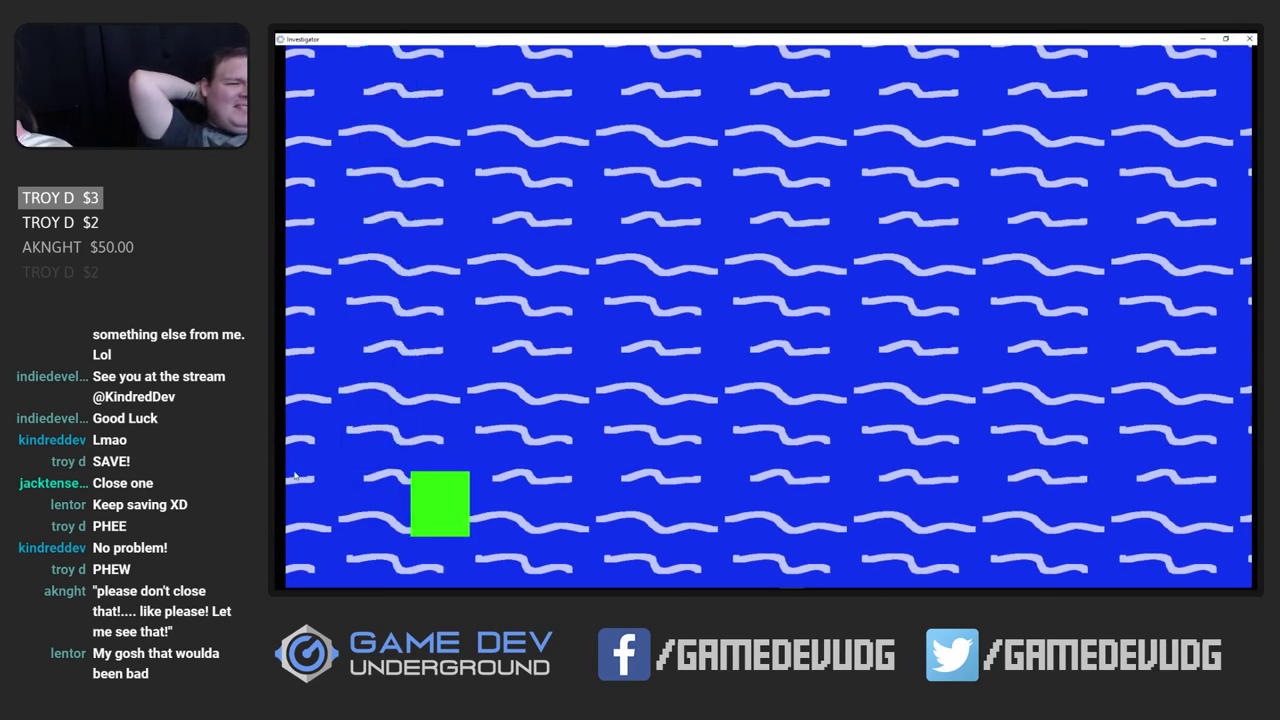
key("Down")
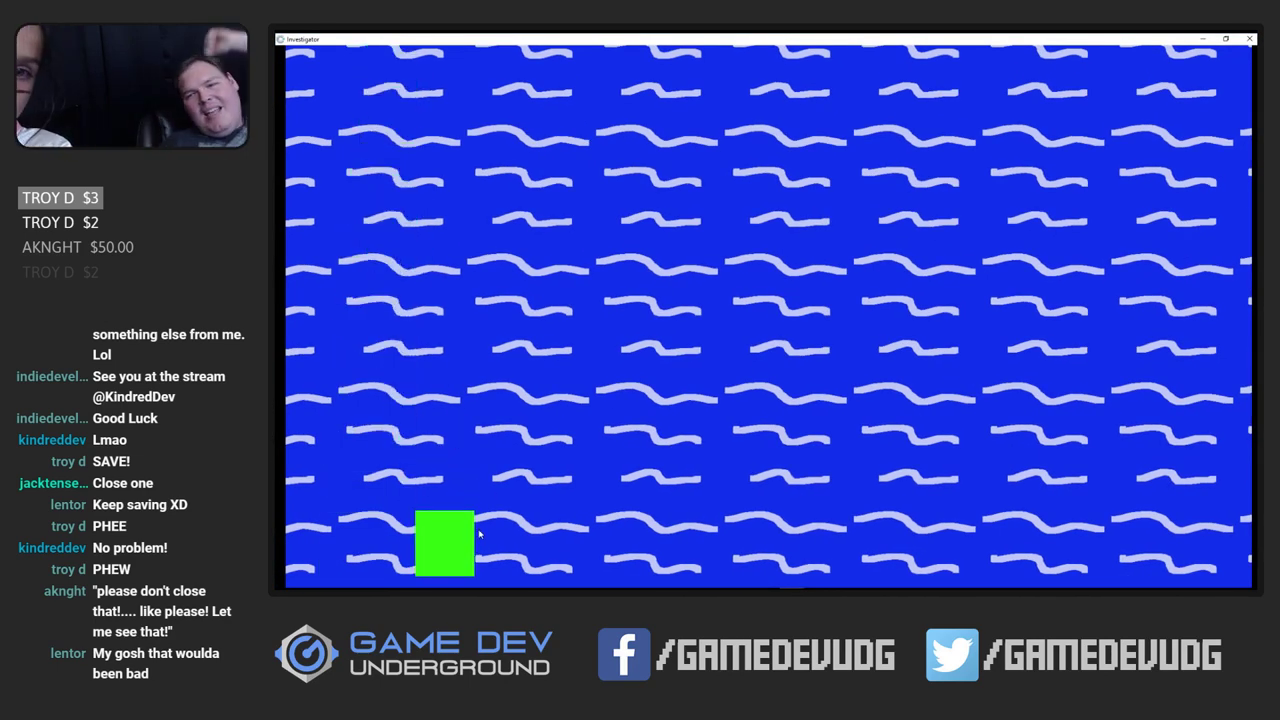
key("Up")
key("Right")
key("Left")
key("Down")
key("Up")
key("Right")
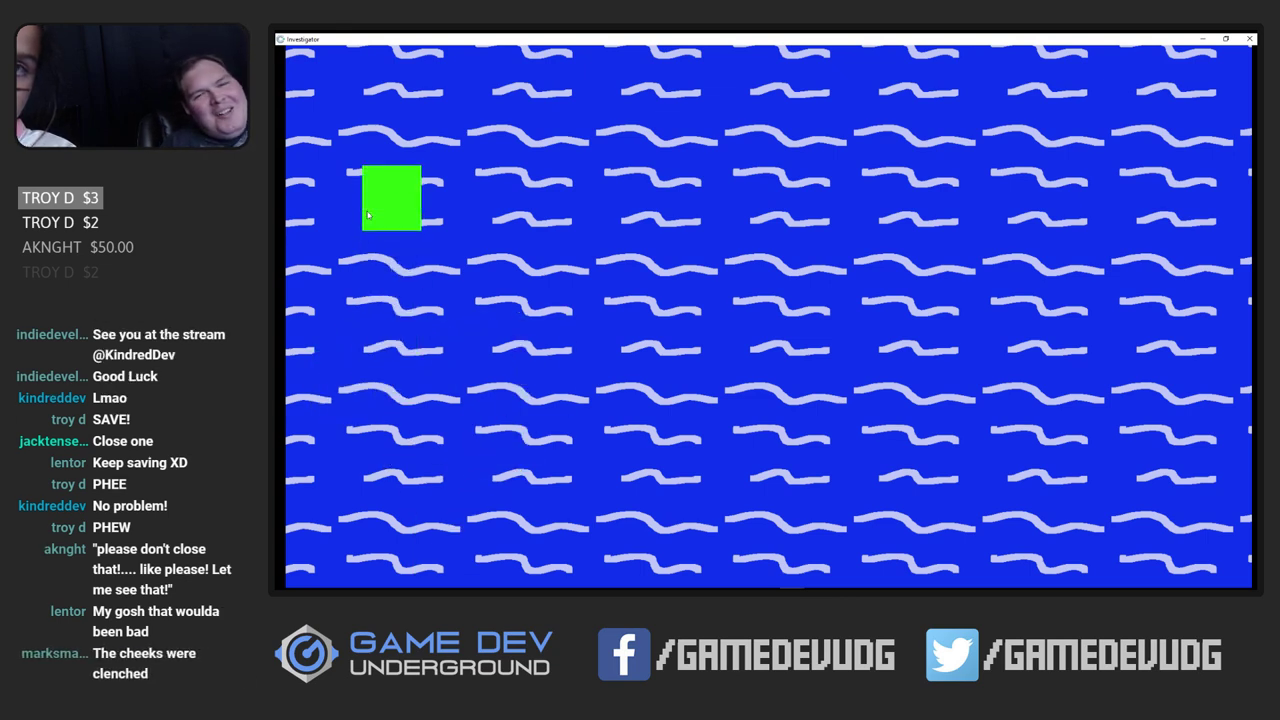
key("Up")
key("Down")
key("Right")
key("Up")
key("Left")
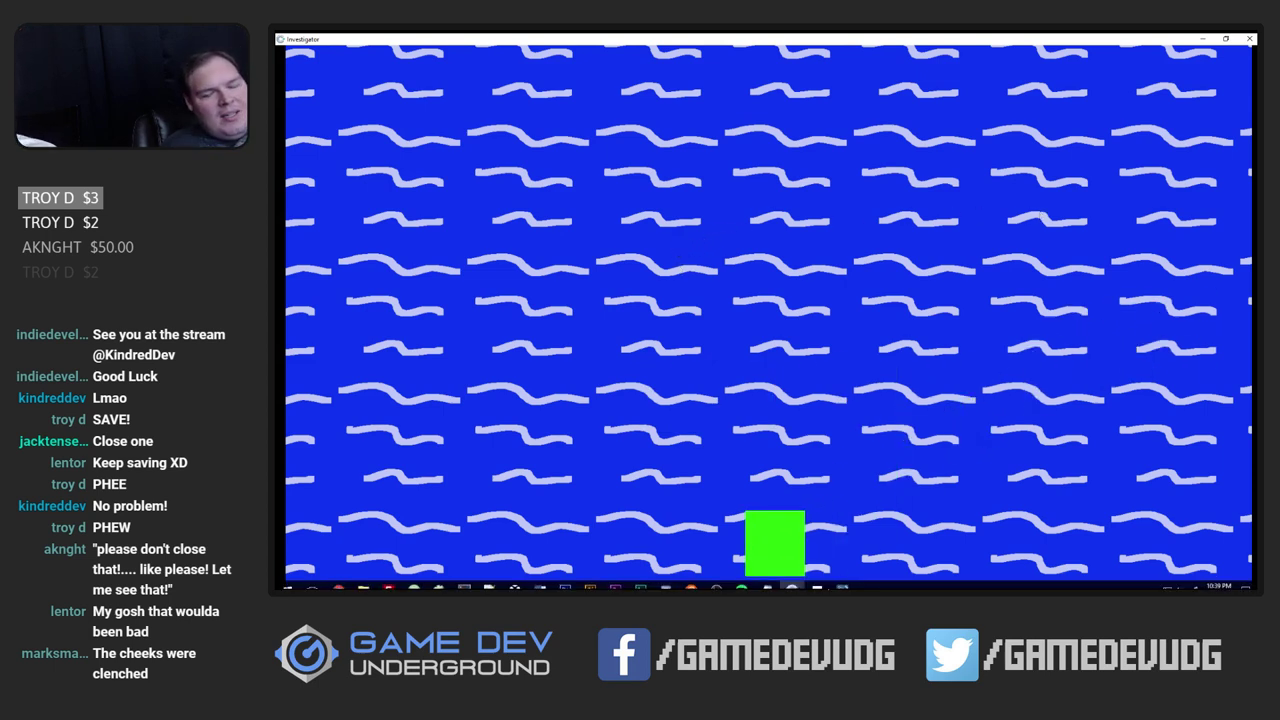
Return to the maximized Construct 3 editor and set the impulse of the player's touch action in Event sheet 2 to 40
mouse_move(815, 580)
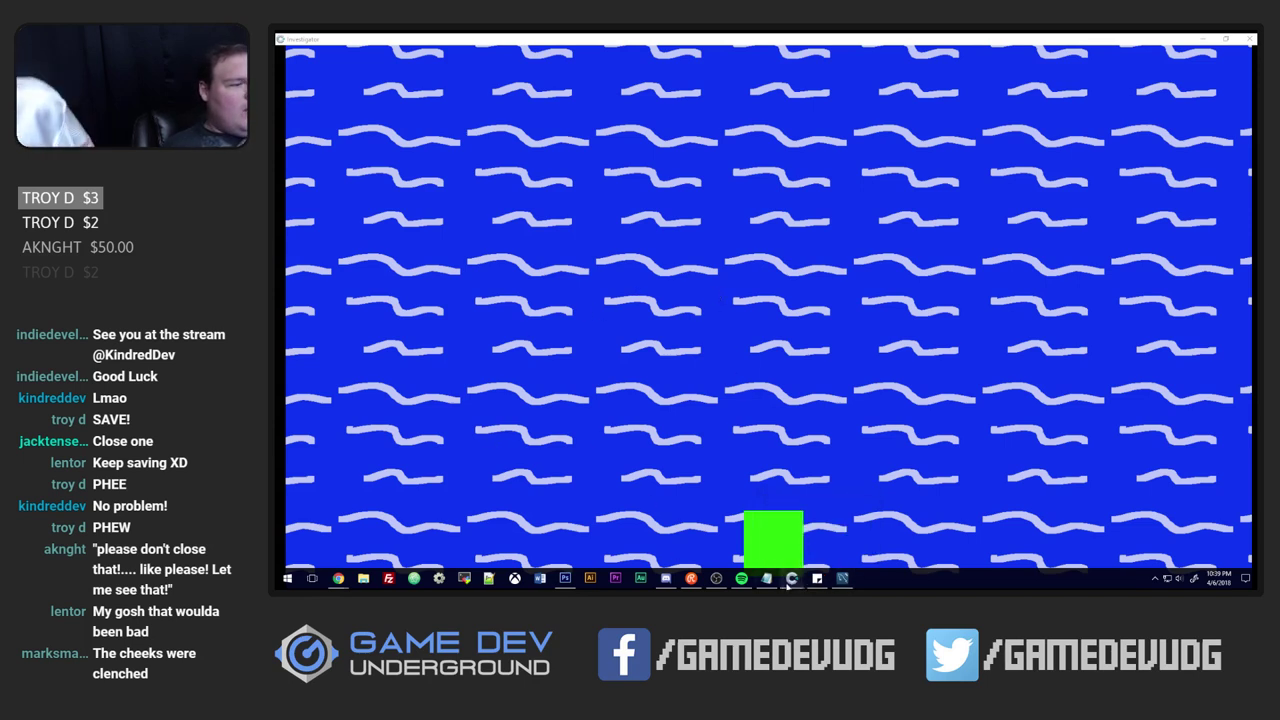
left_click(729, 506)
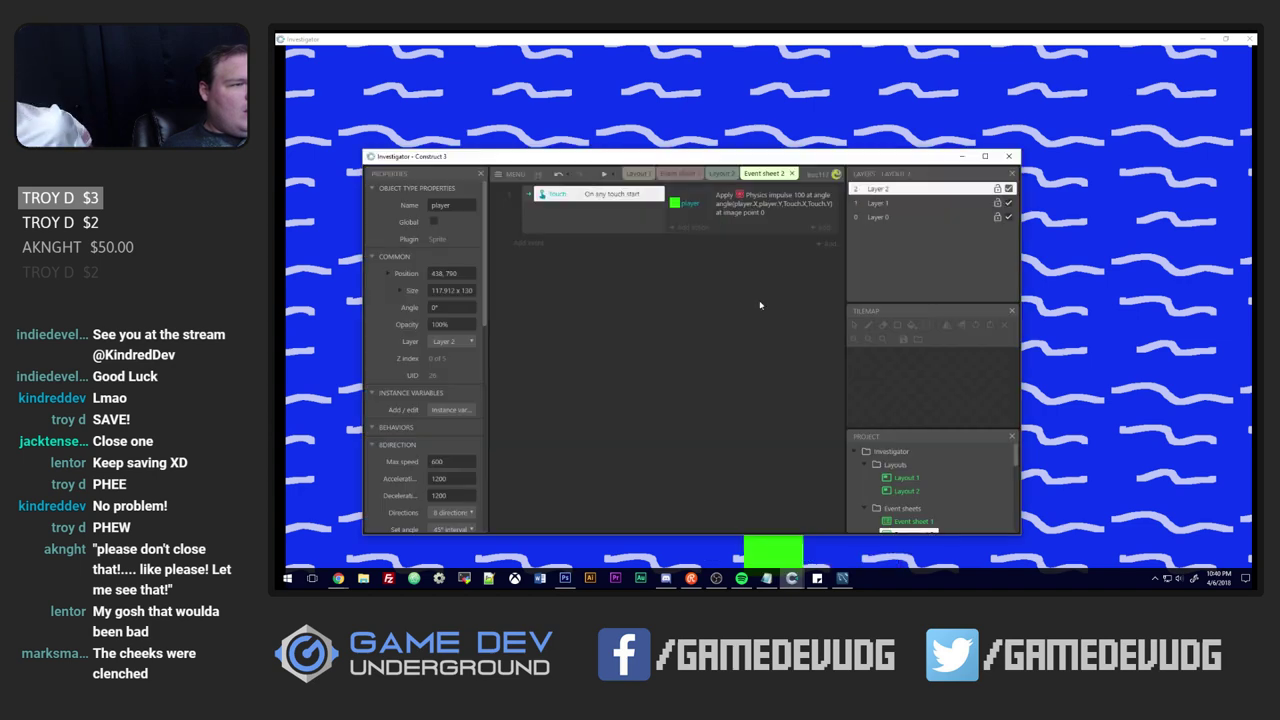
double_click(805, 160)
double_click(717, 76)
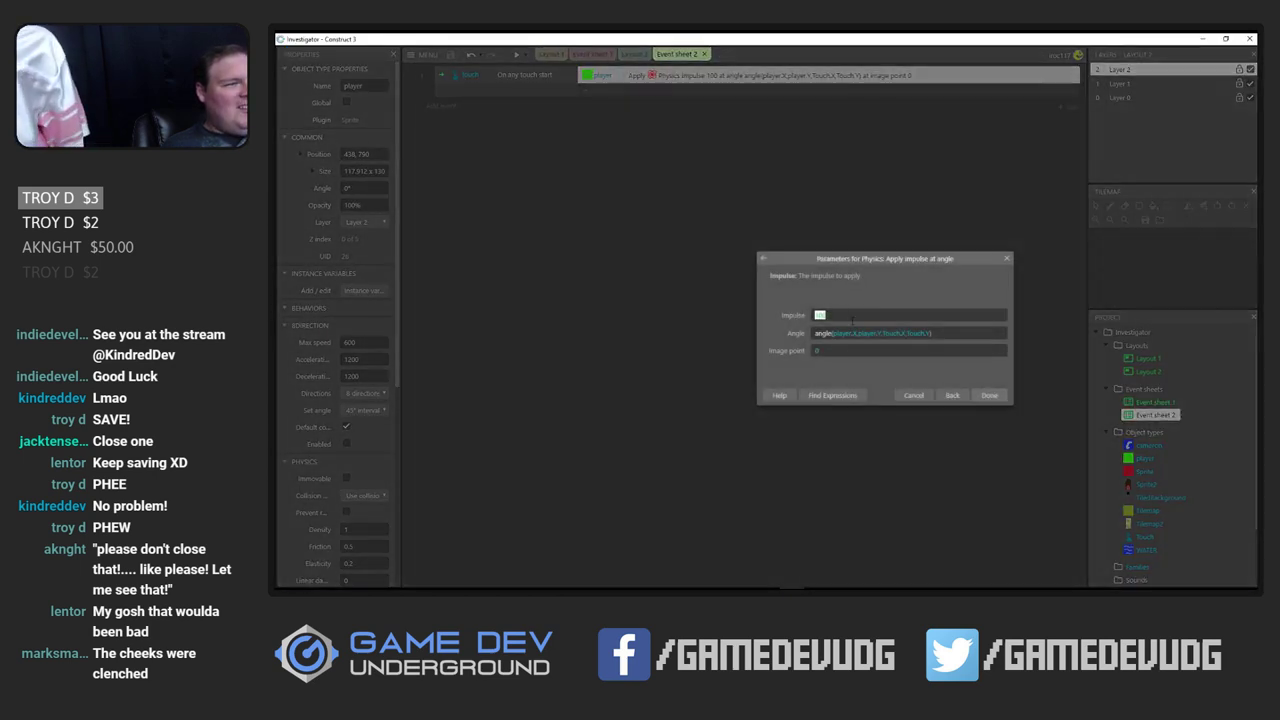
key("Return")
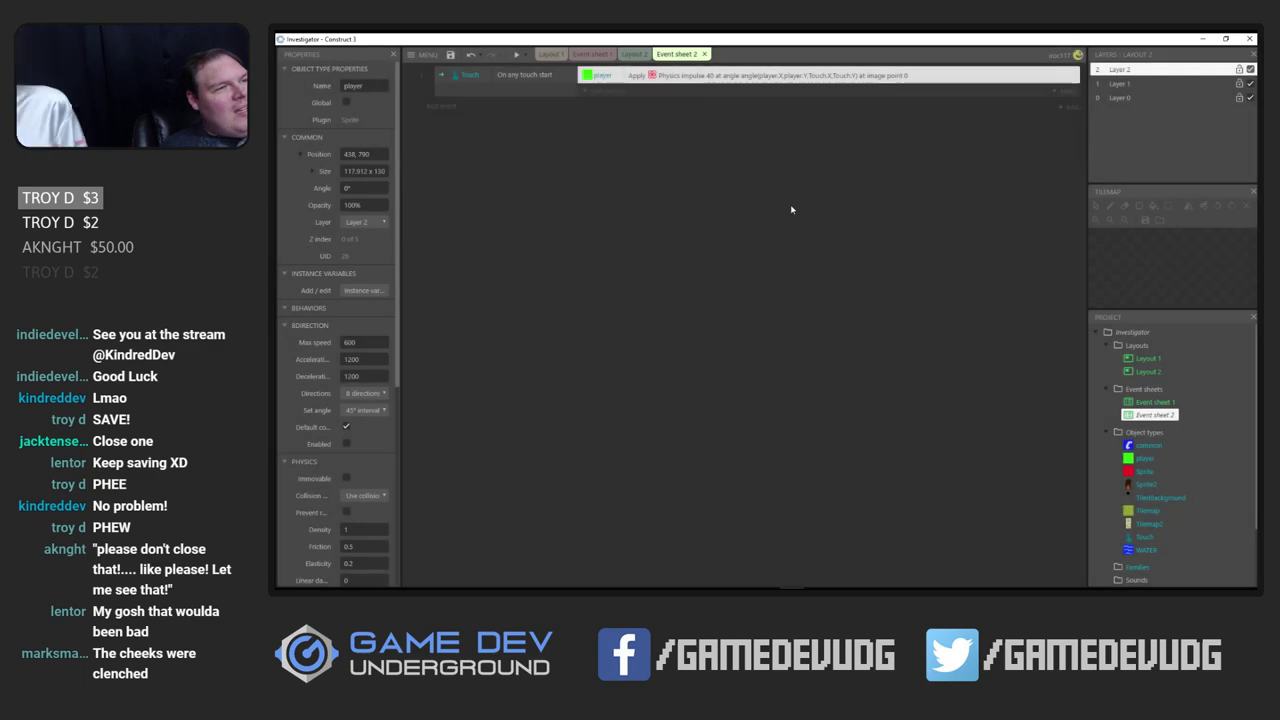
Run the preview and push the player around the walled water area to test the 40 impulse
left_click(518, 55)
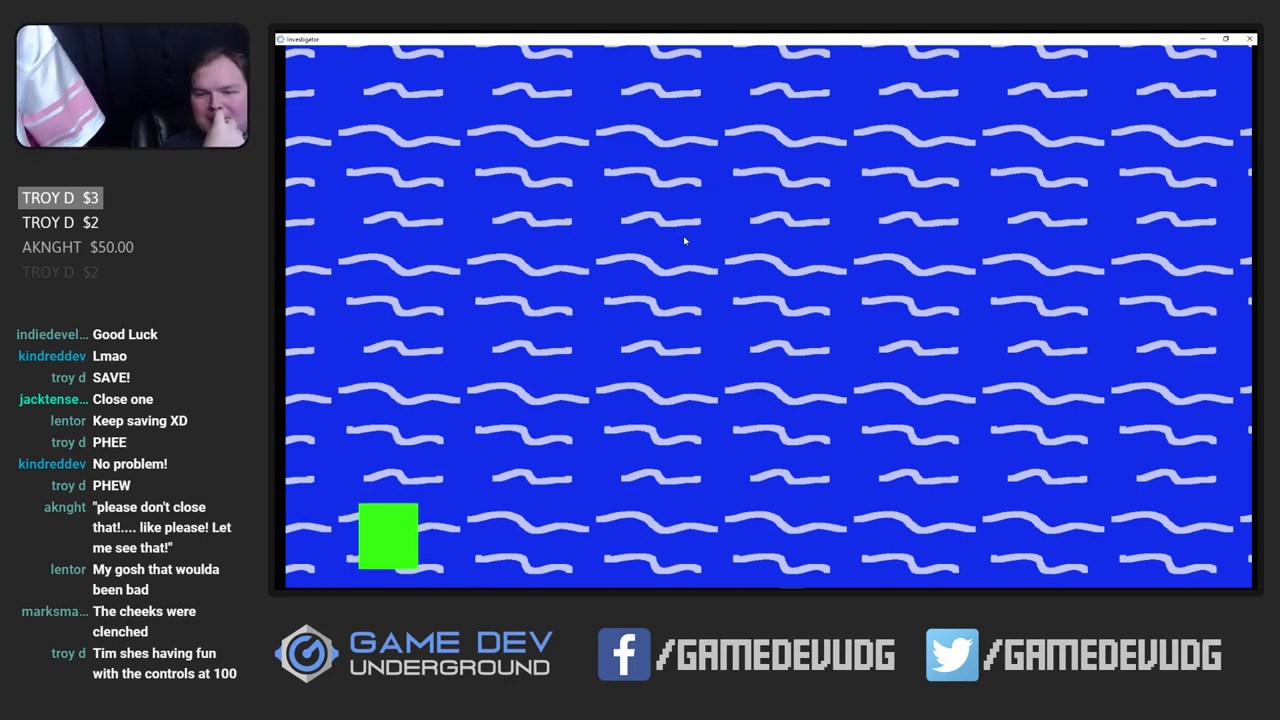
key("Up")
key("Right")
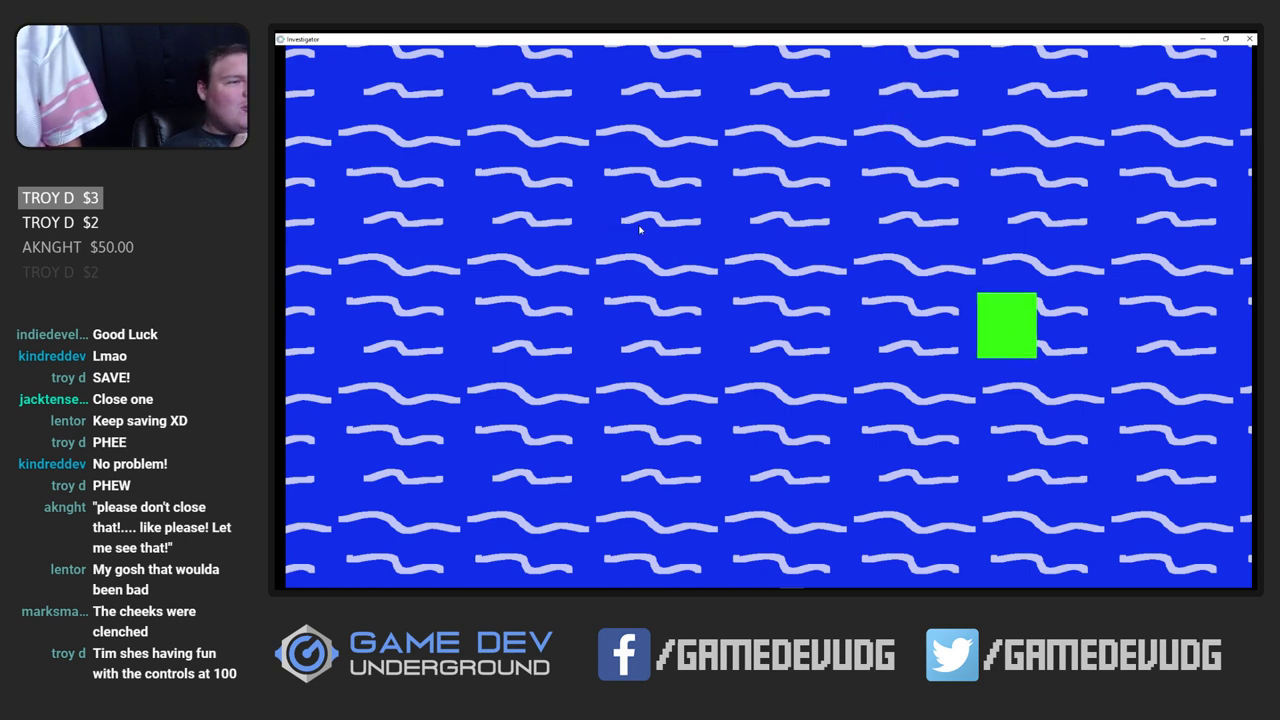
key("Left")
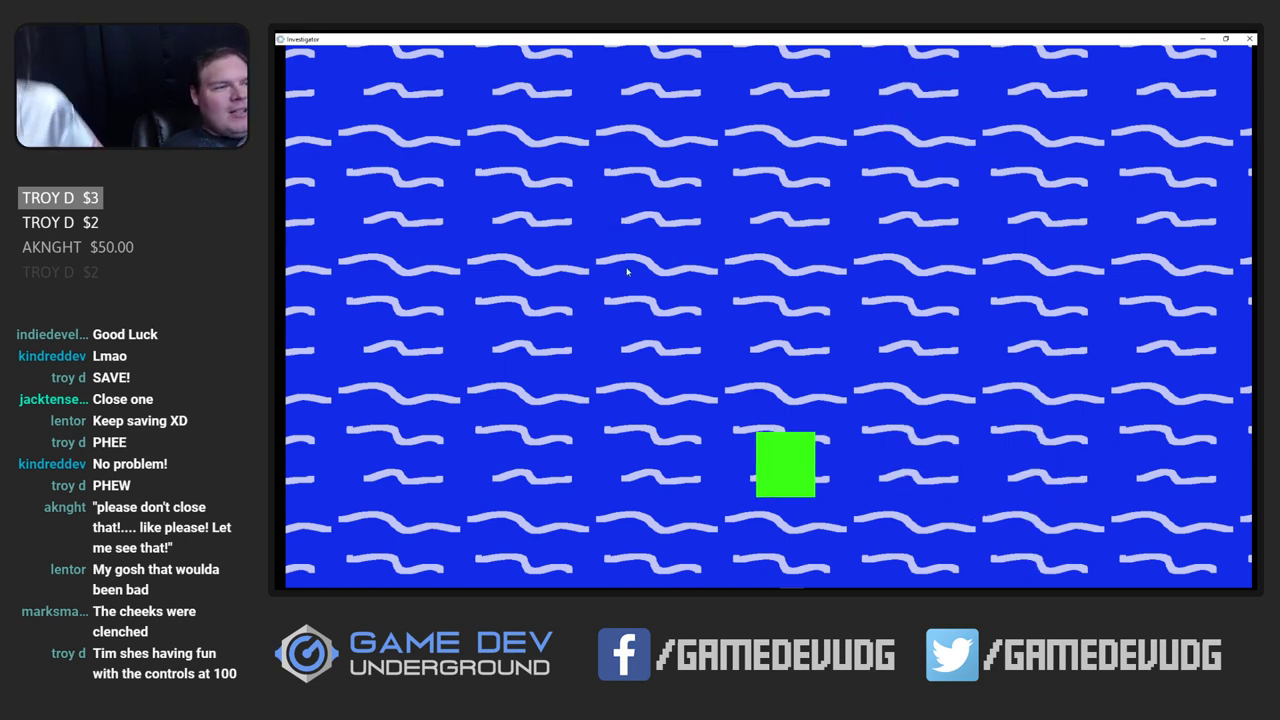
key("Left")
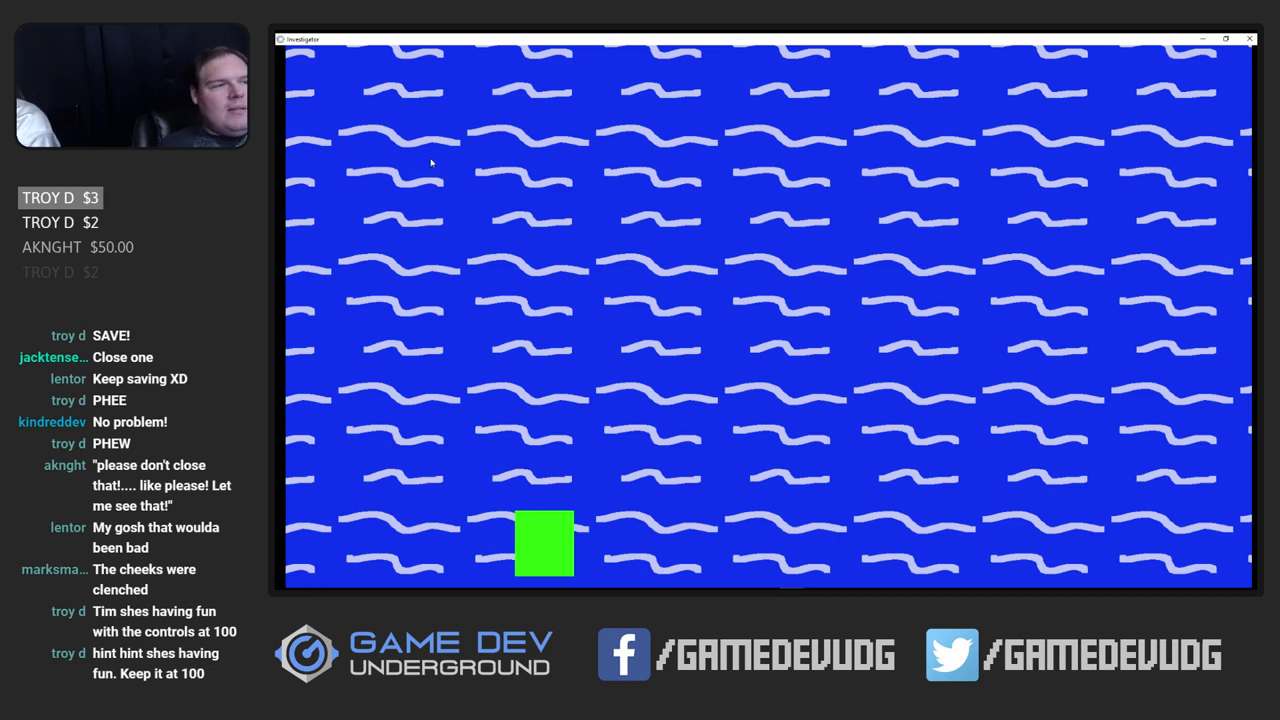
key("space")
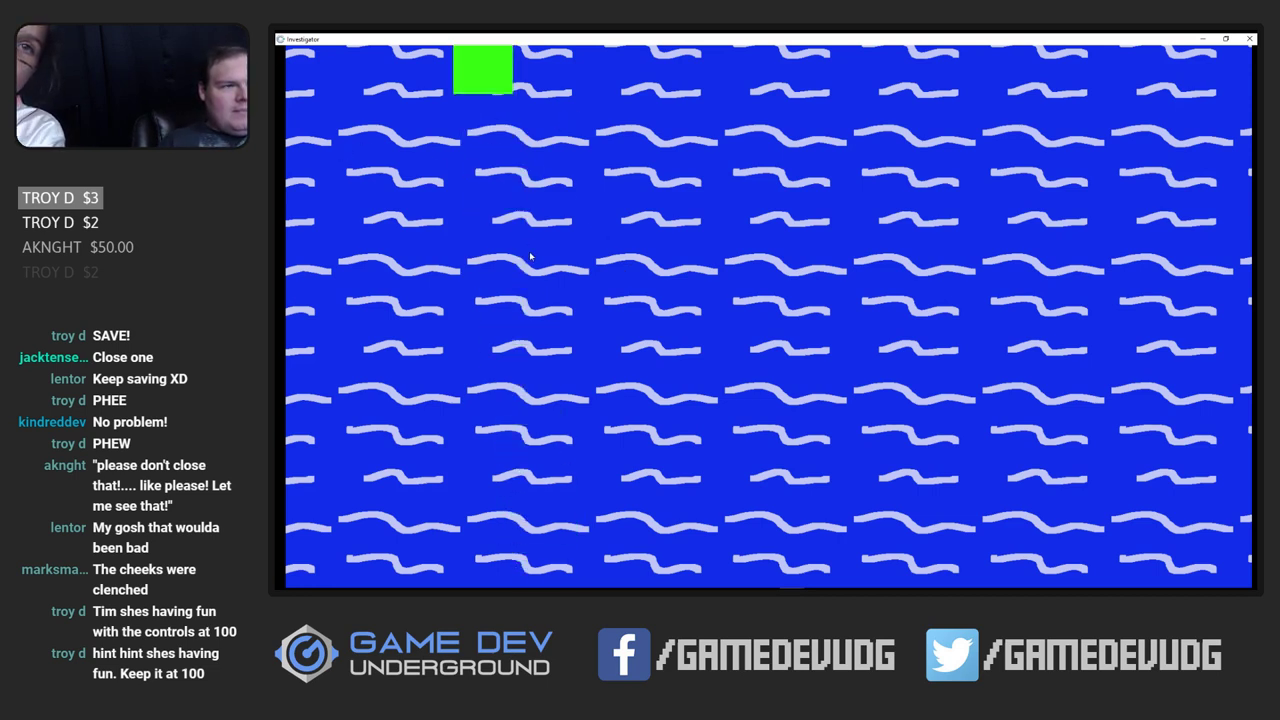
key("Right")
key("Left")
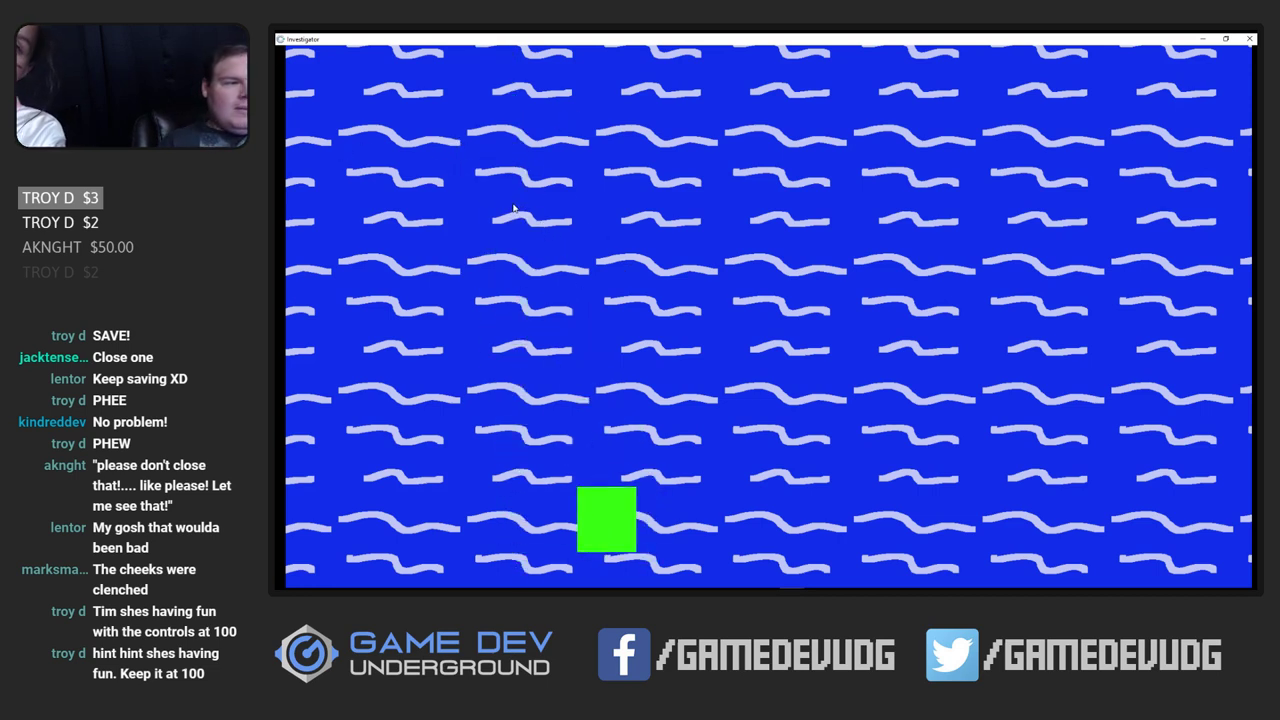
key("space")
key("Left")
key("Right")
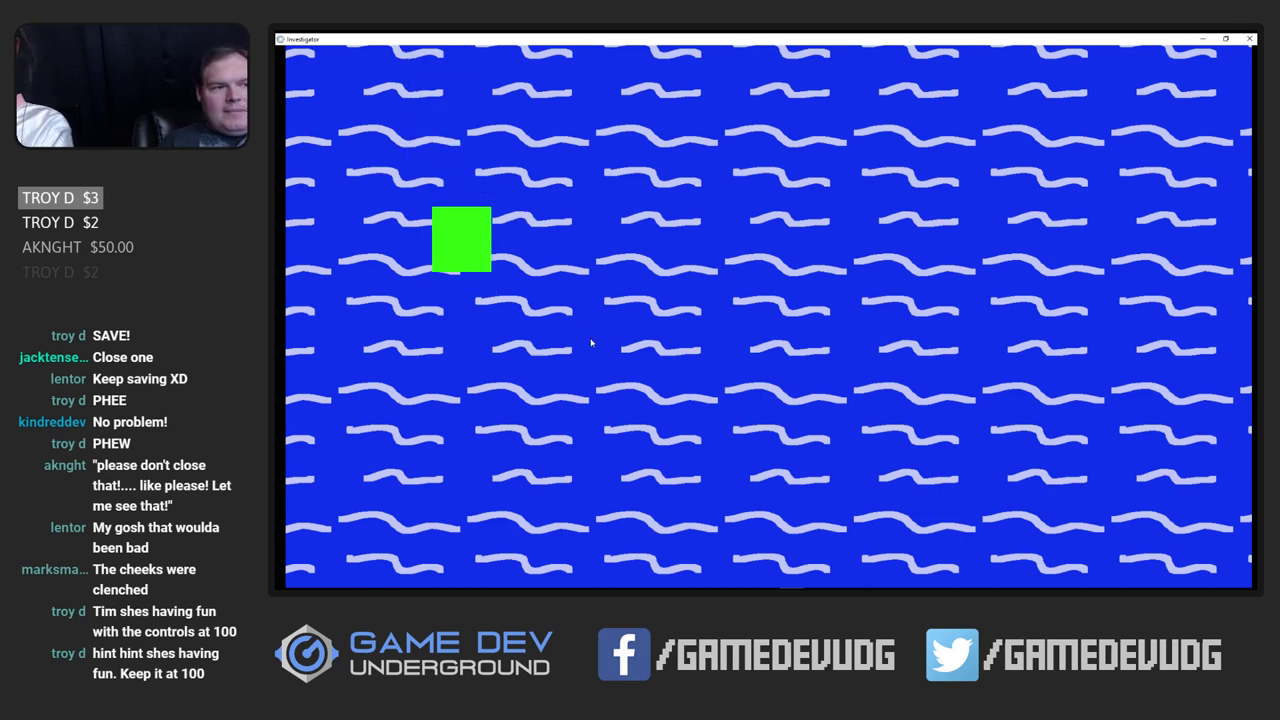
key("space")
key("Right")
key("Left")
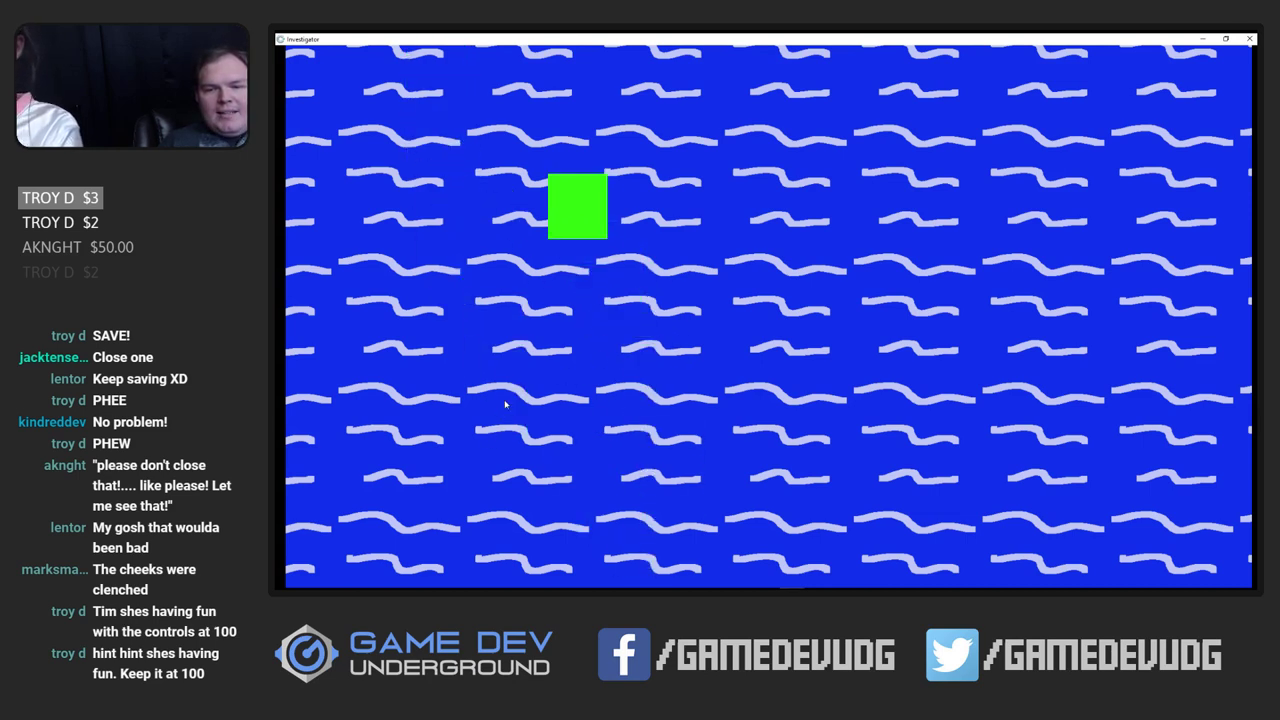
key("Left")
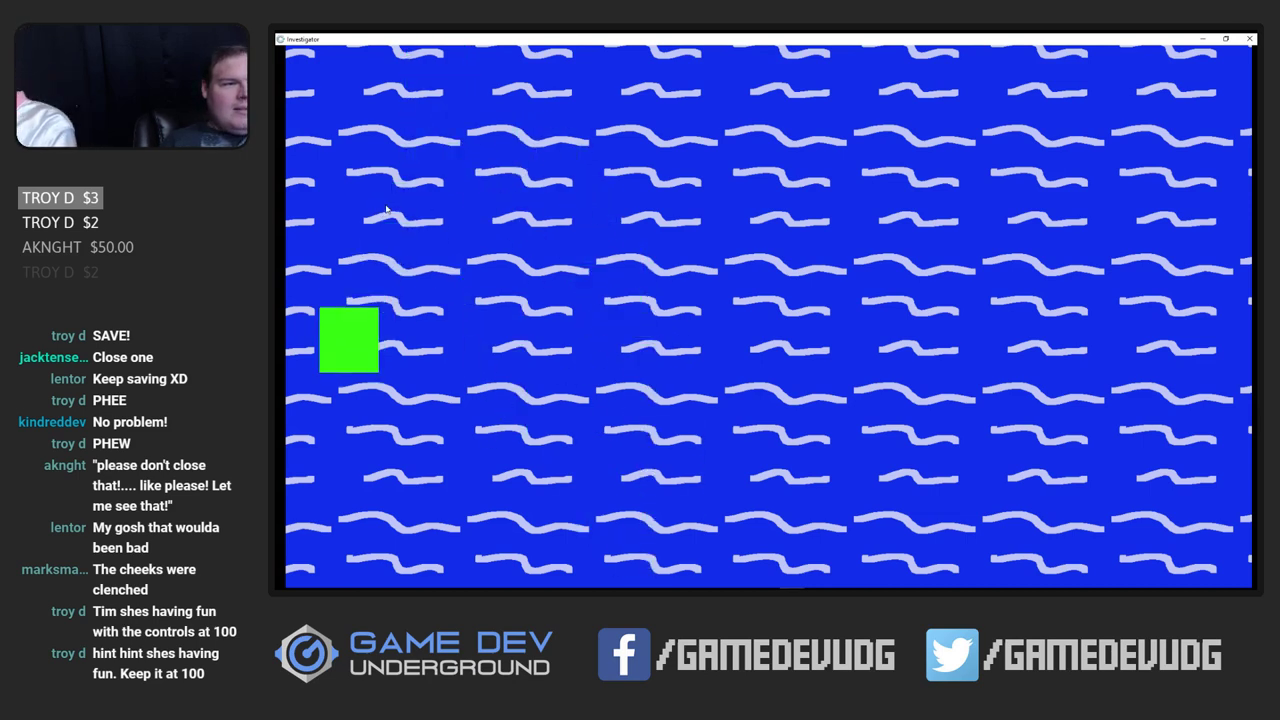
key("space")
key("Right")
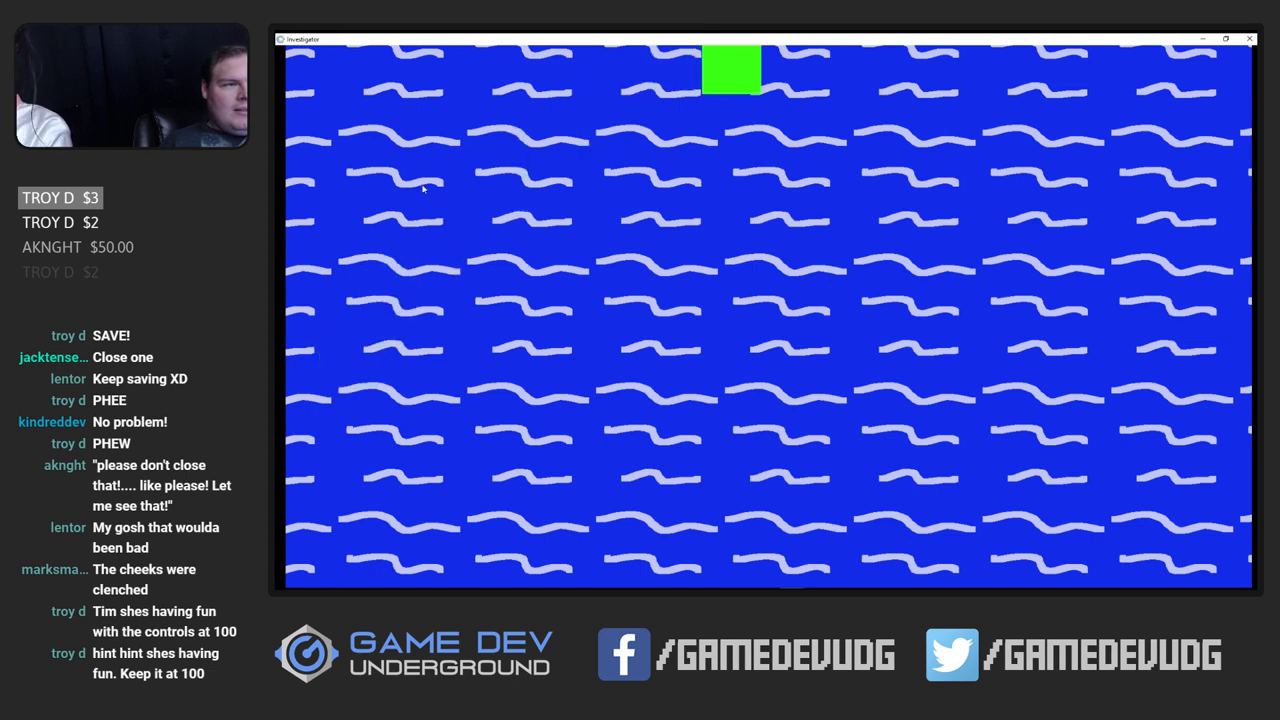
Keep pushing the player across the water in the running preview to test its movement in several directions
key("Left")
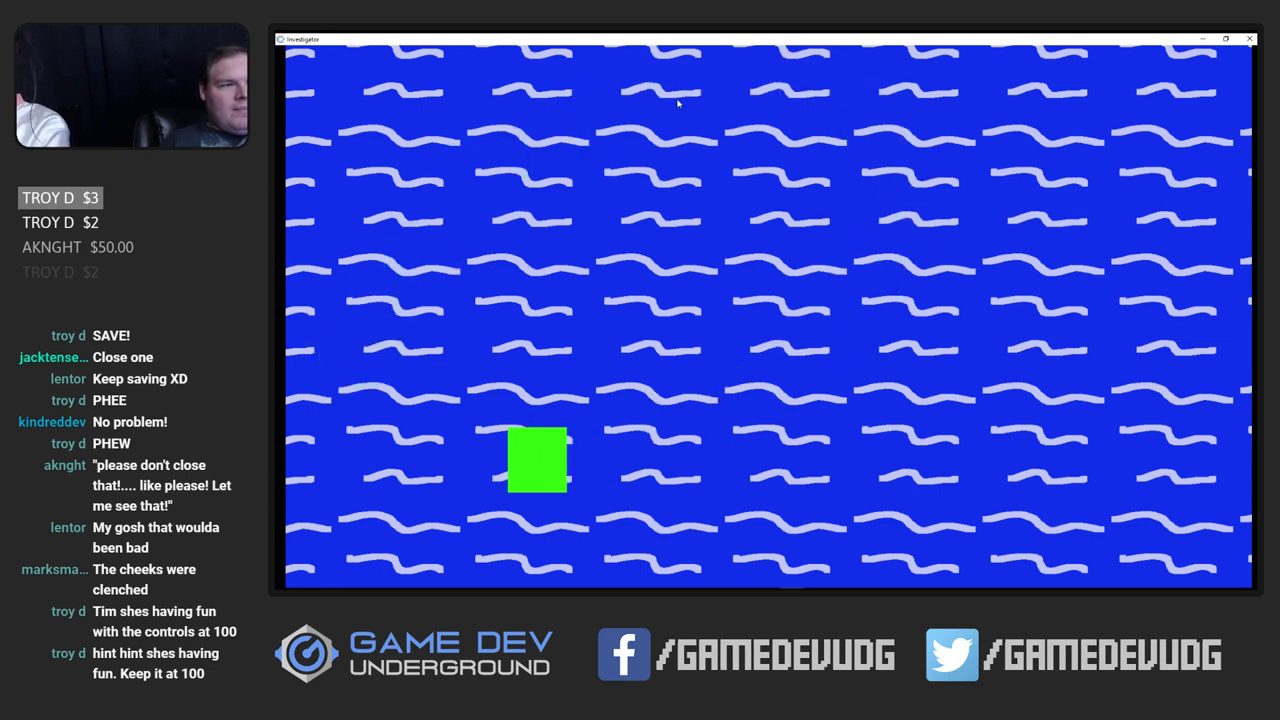
key("Right")
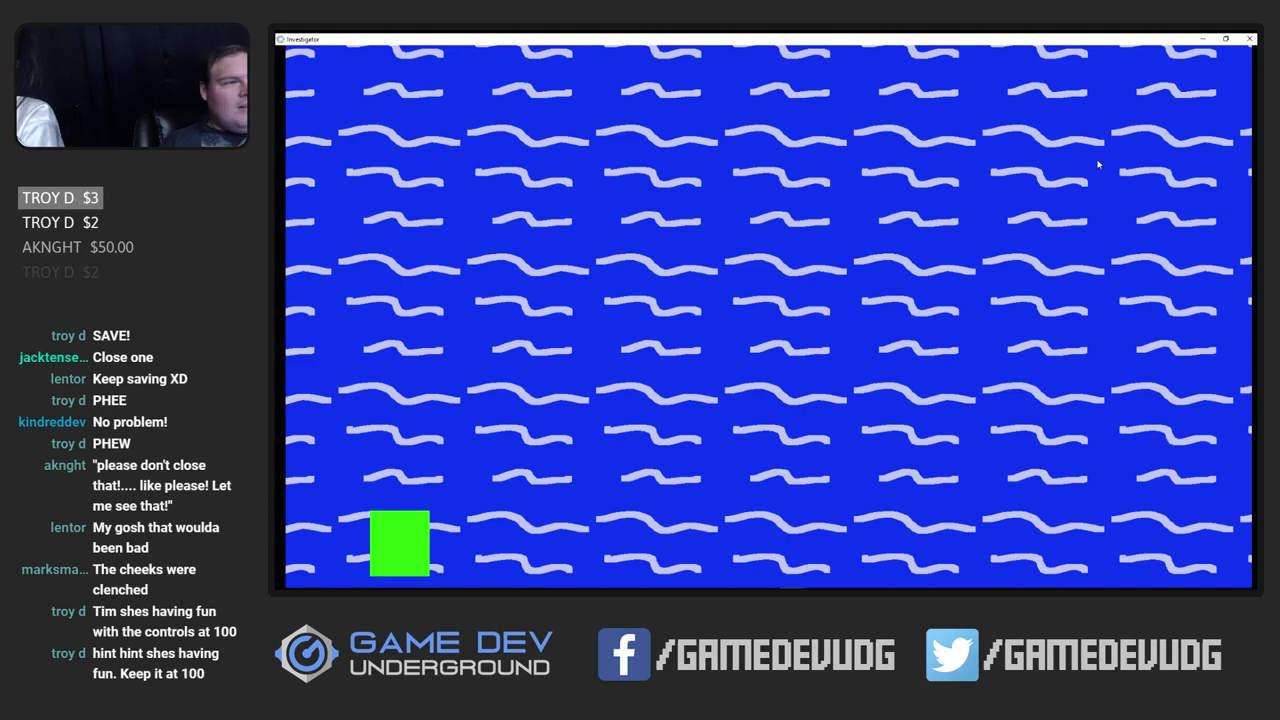
key("space")
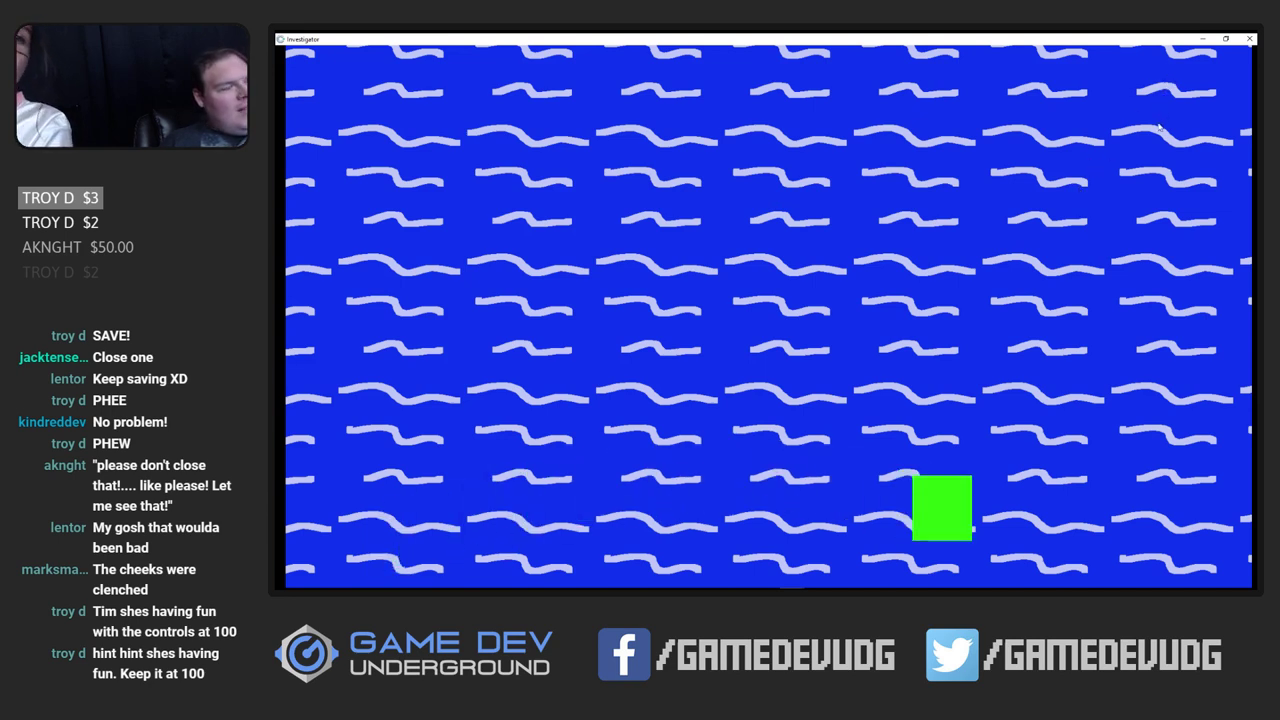
key("space")
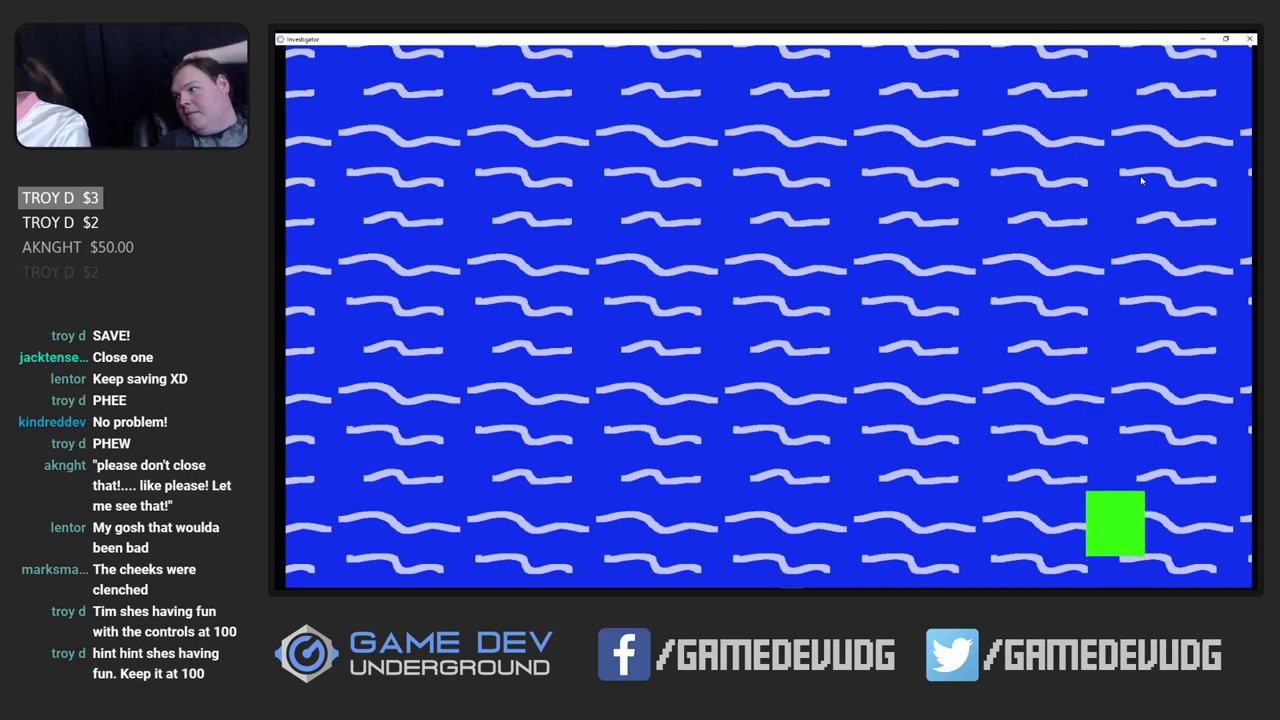
key("space")
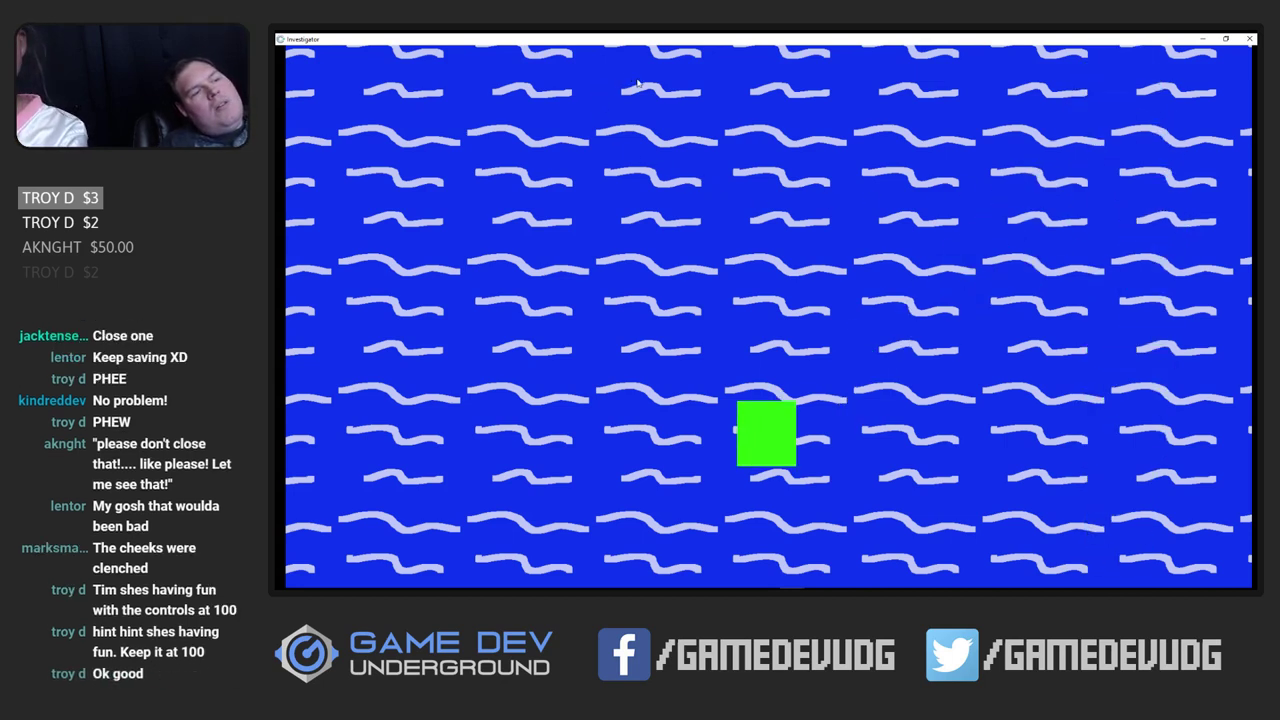
key("space")
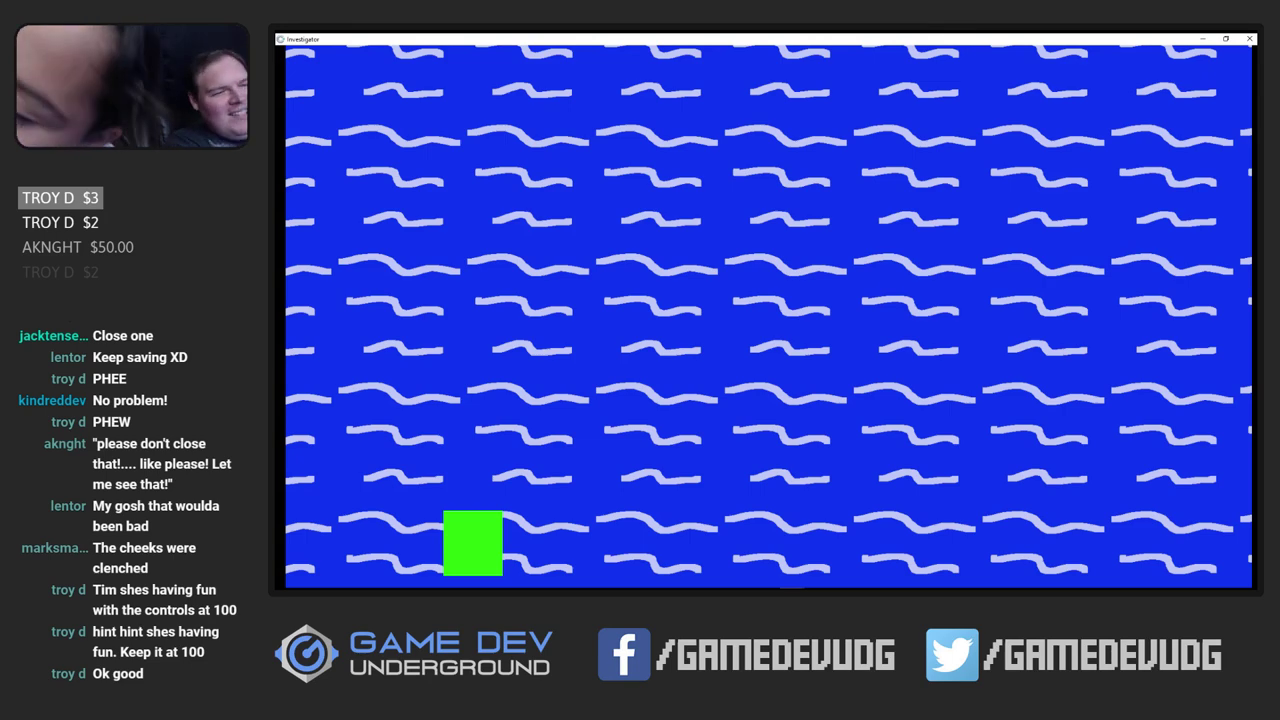
Return to the editor and add a player action to the touch event that sets the Physics world gravity to 5
left_click(1199, 40)
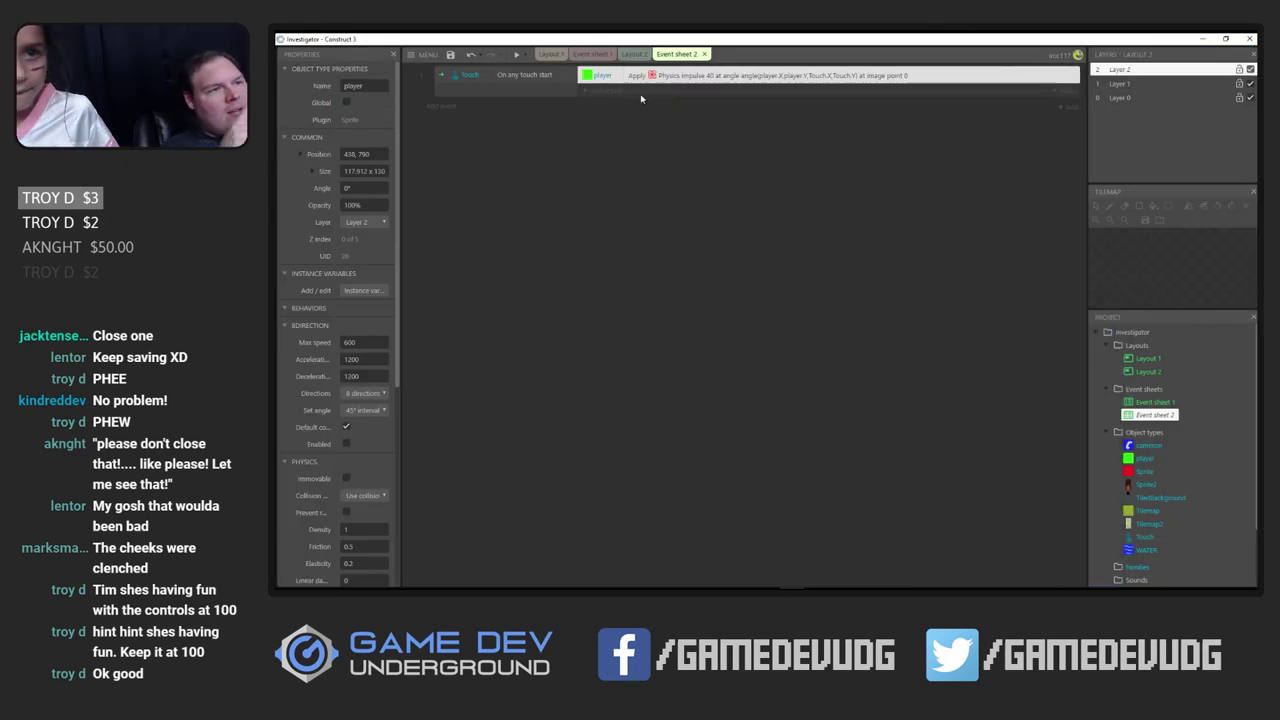
left_click(606, 91)
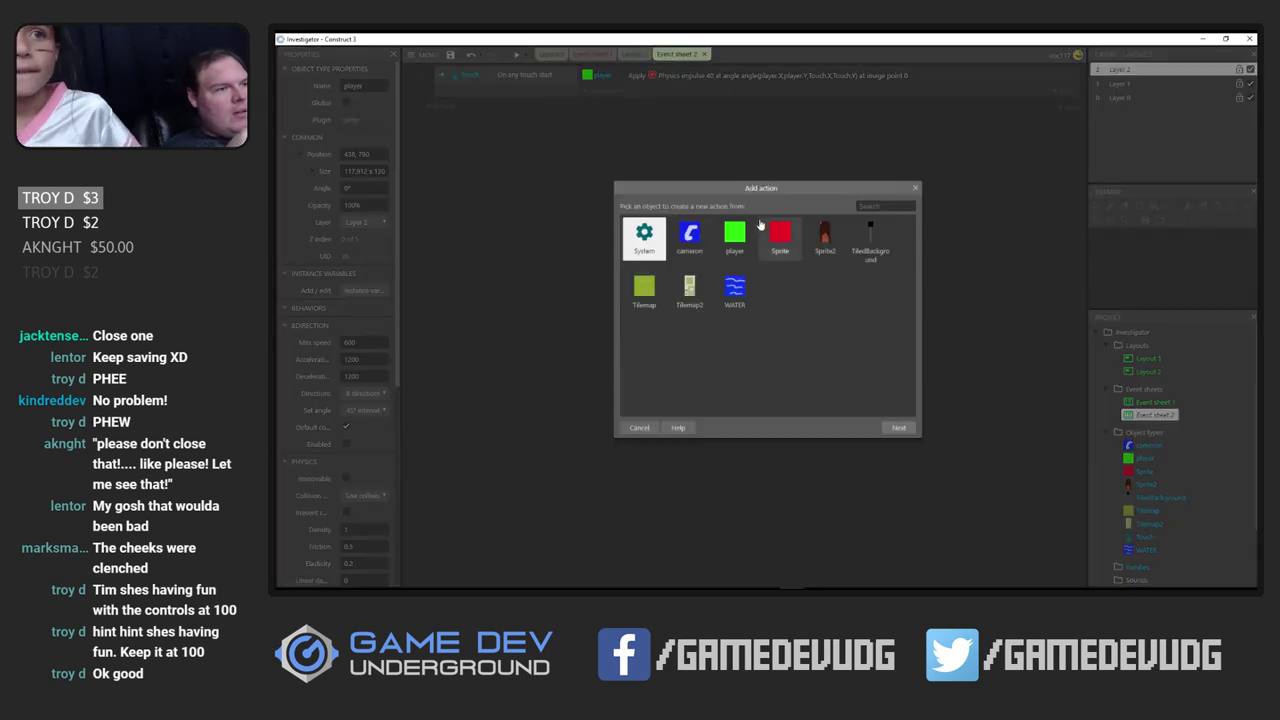
double_click(735, 238)
scroll(786, 278, "down", 15)
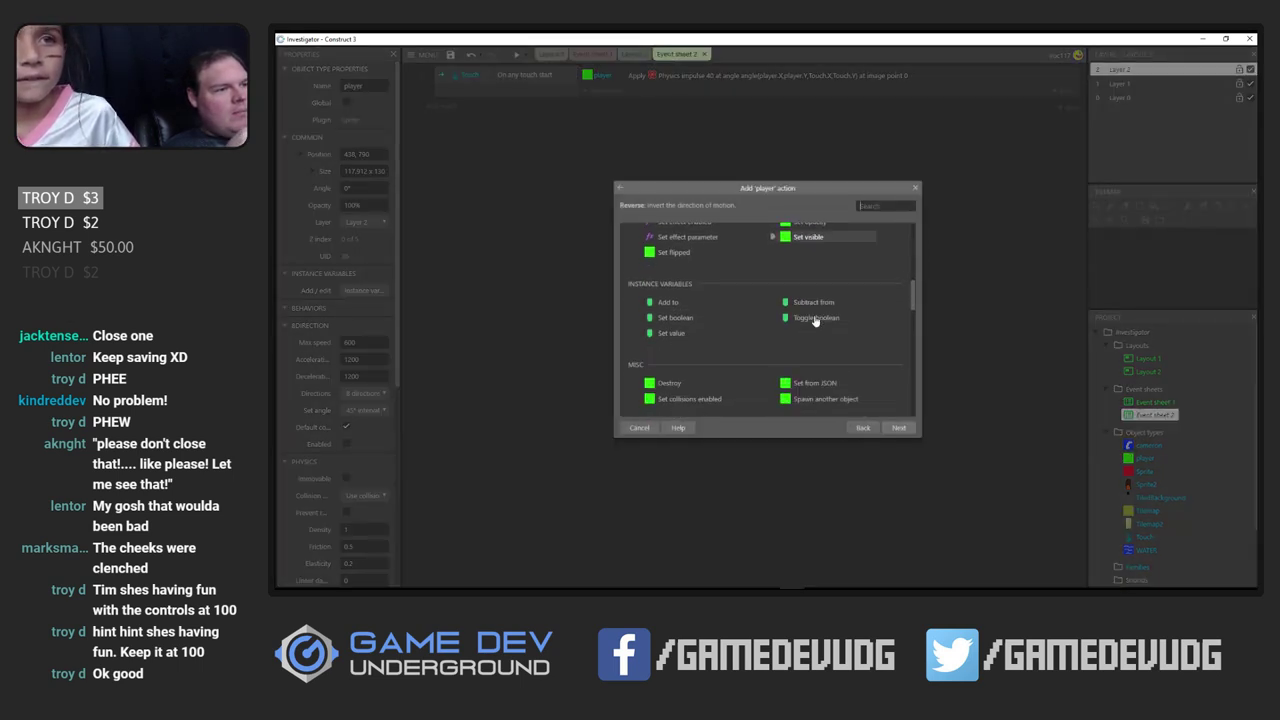
scroll(809, 324, "down", 8)
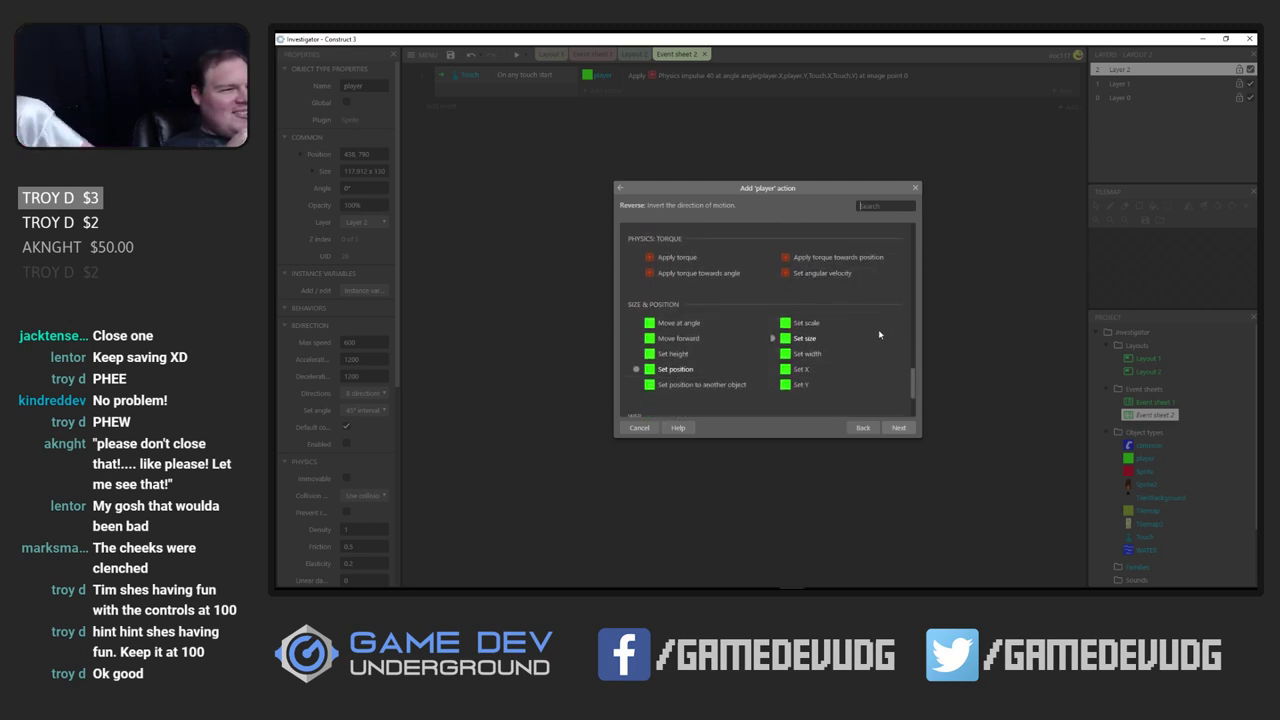
scroll(879, 334, "up", 2)
scroll(879, 328, "up", 1)
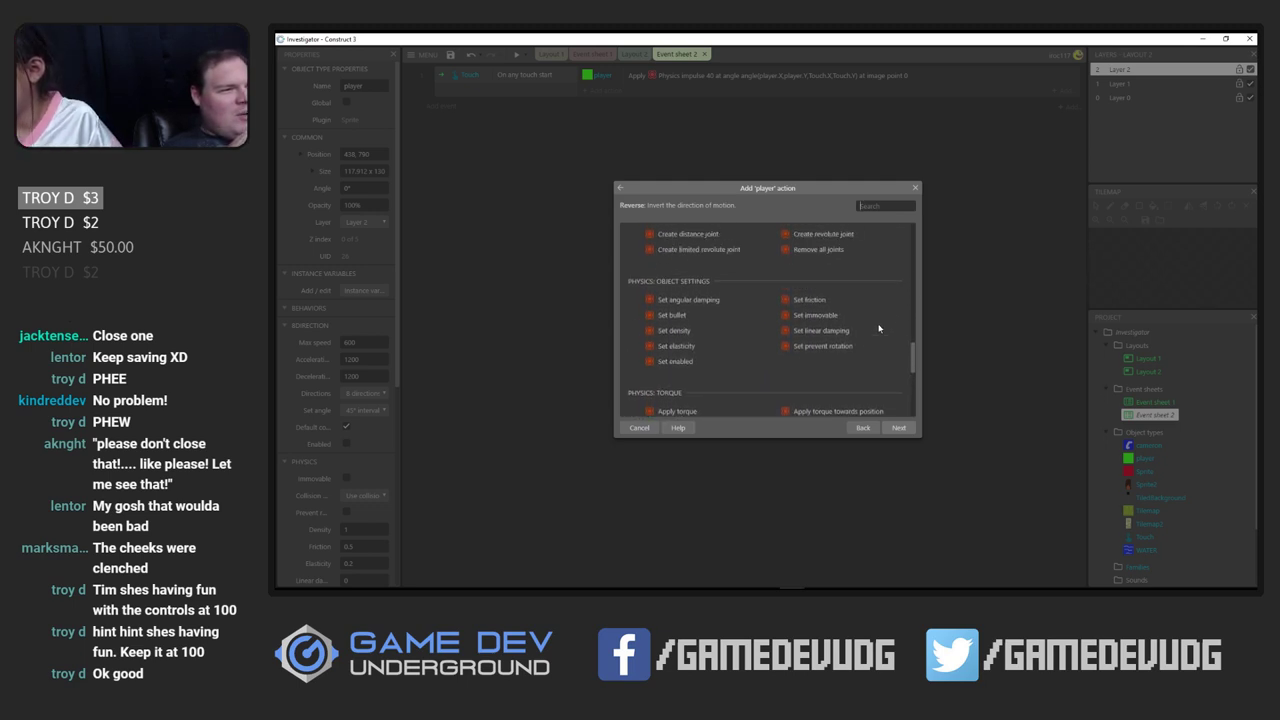
scroll(879, 328, "up", 1)
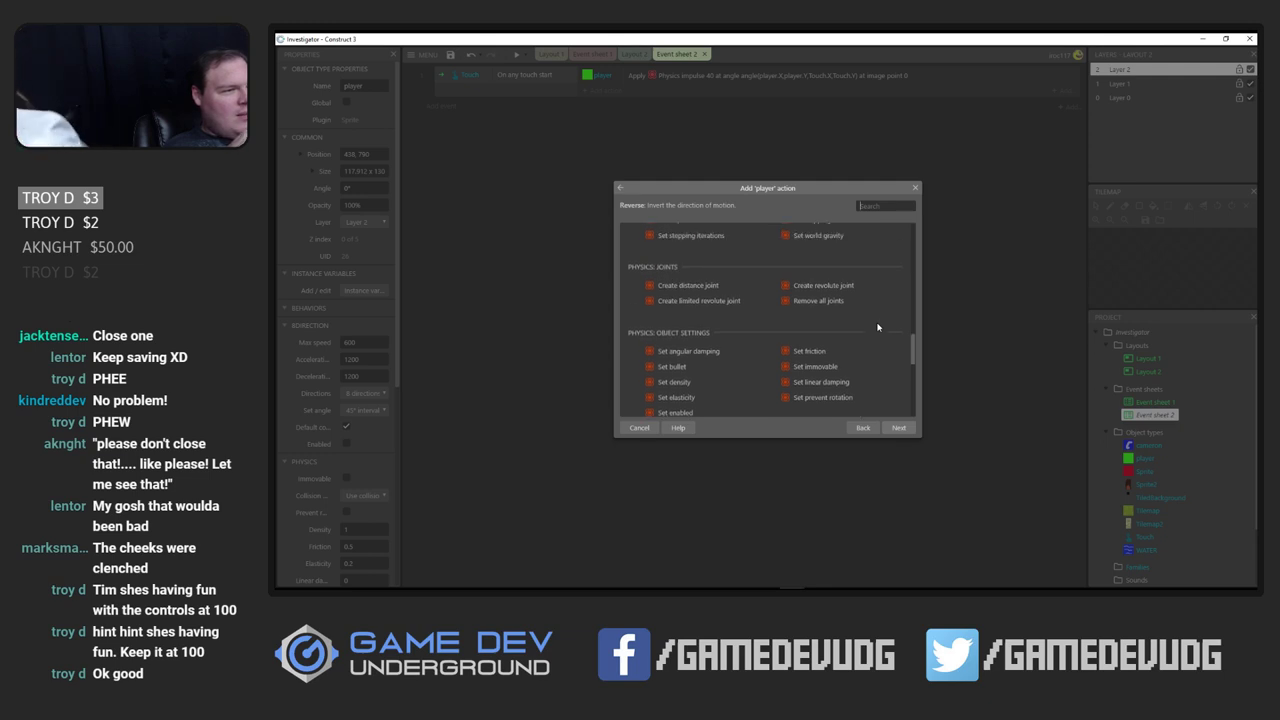
scroll(878, 327, "up", 1)
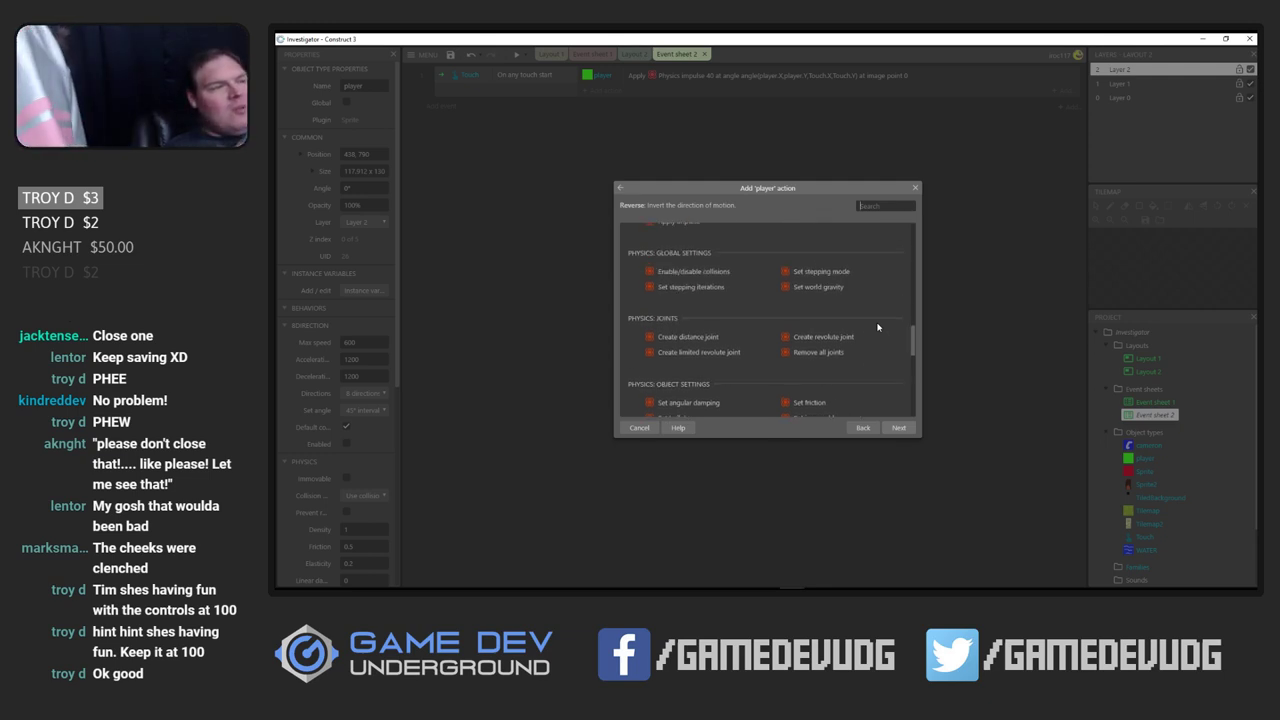
scroll(878, 327, "up", 1)
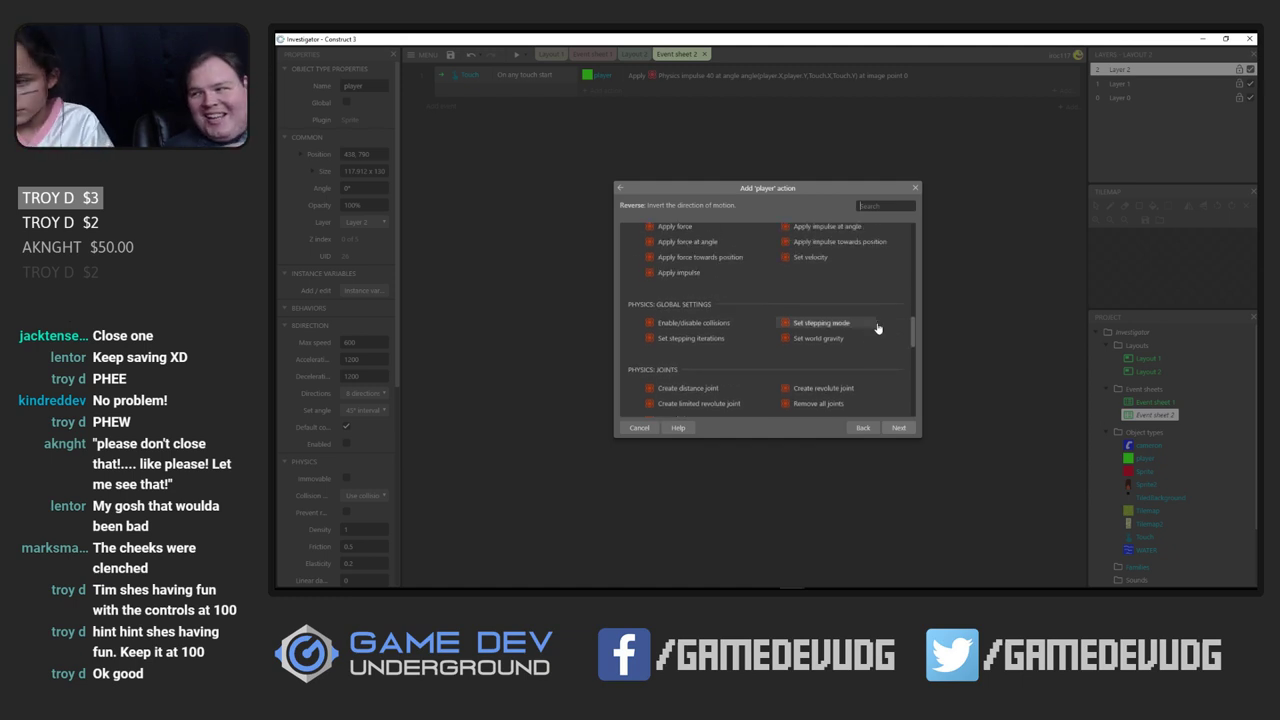
scroll(878, 327, "up", 1)
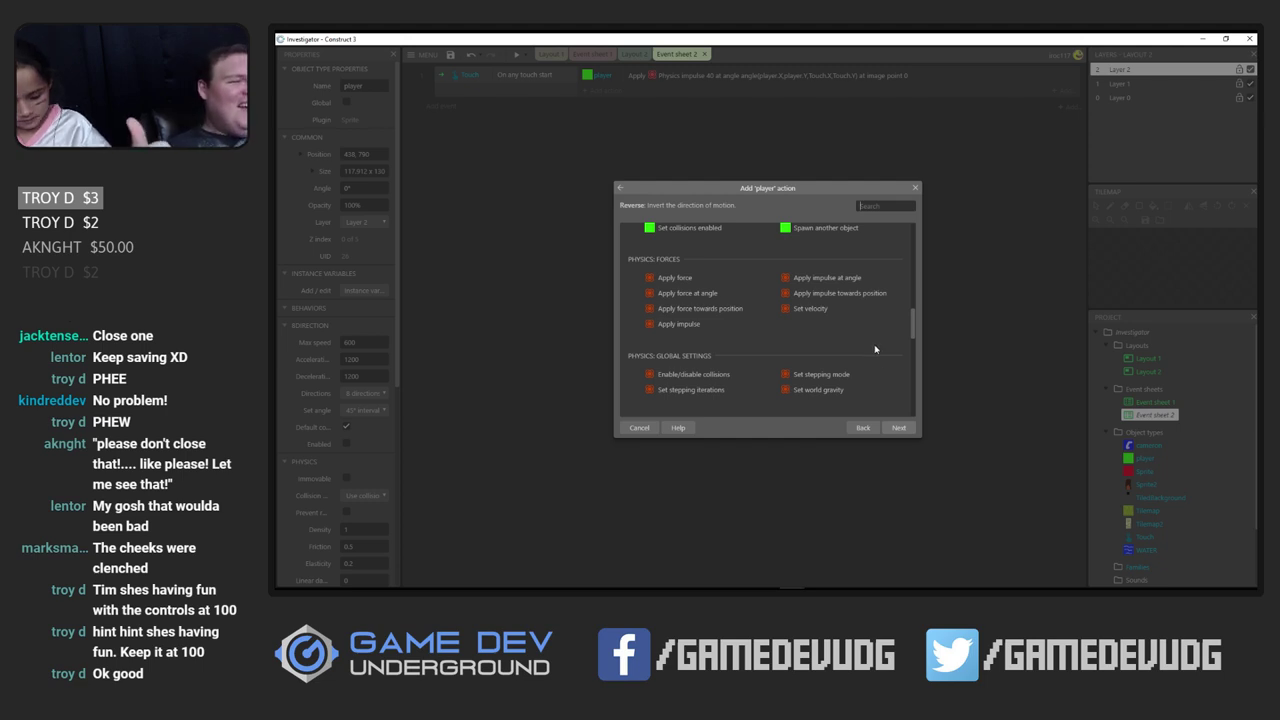
scroll(875, 348, "down", 3)
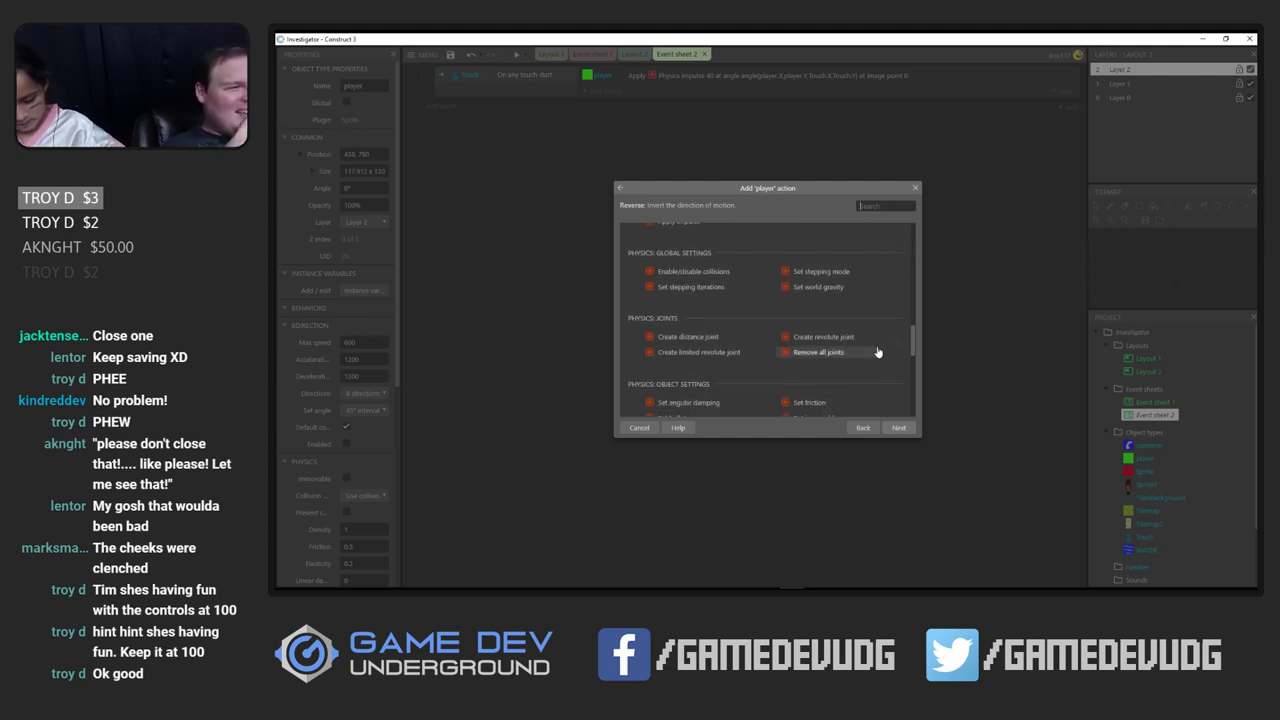
scroll(896, 364, "down", 1)
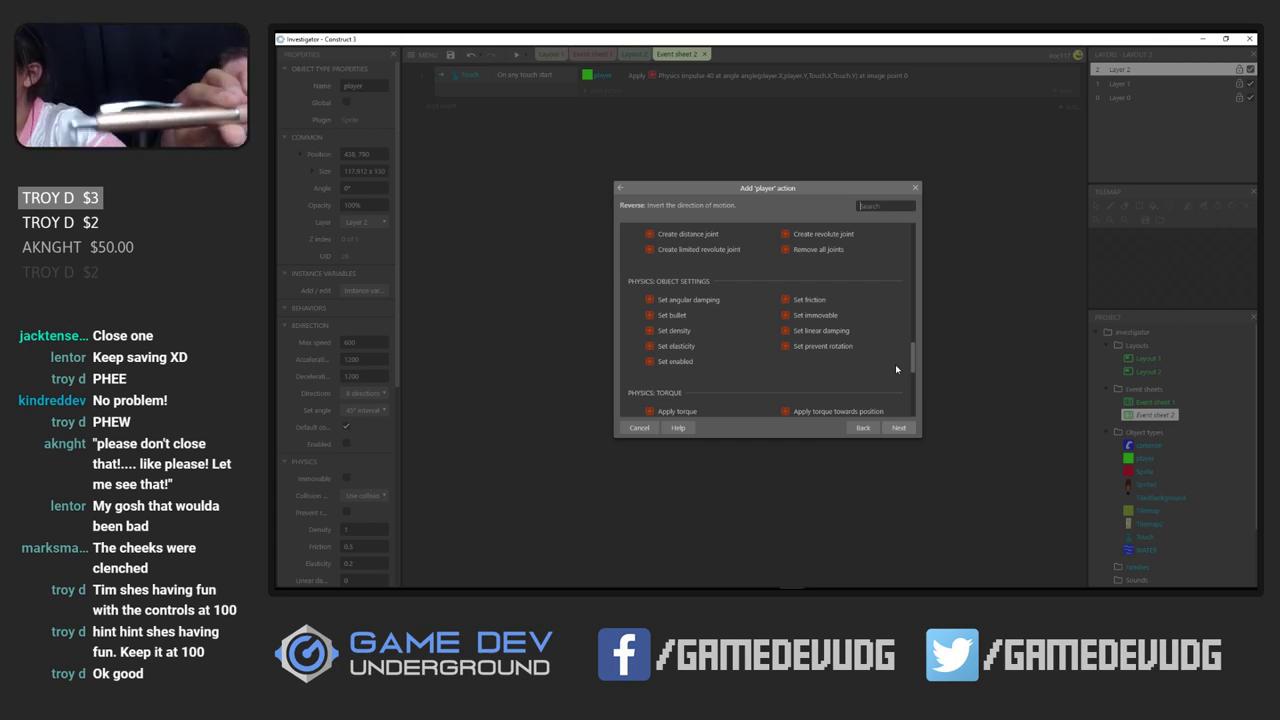
scroll(896, 368, "down", 1)
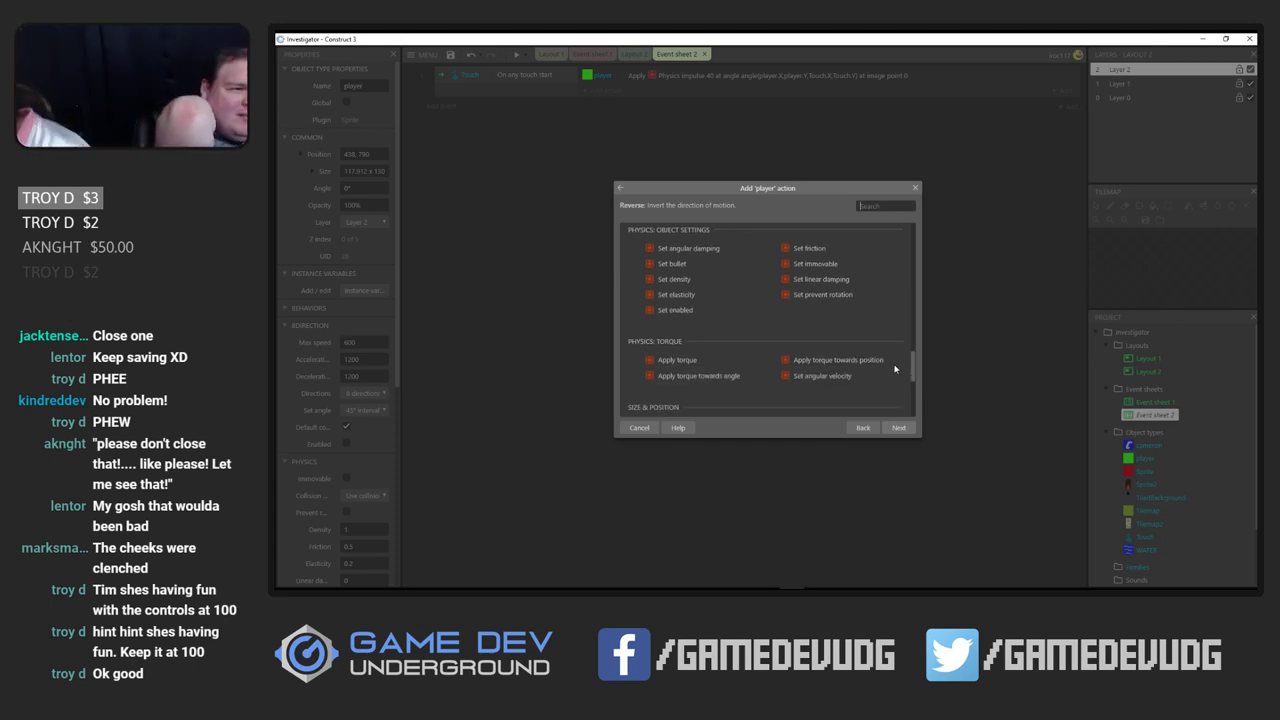
scroll(895, 369, "down", 1)
scroll(895, 369, "up", 2)
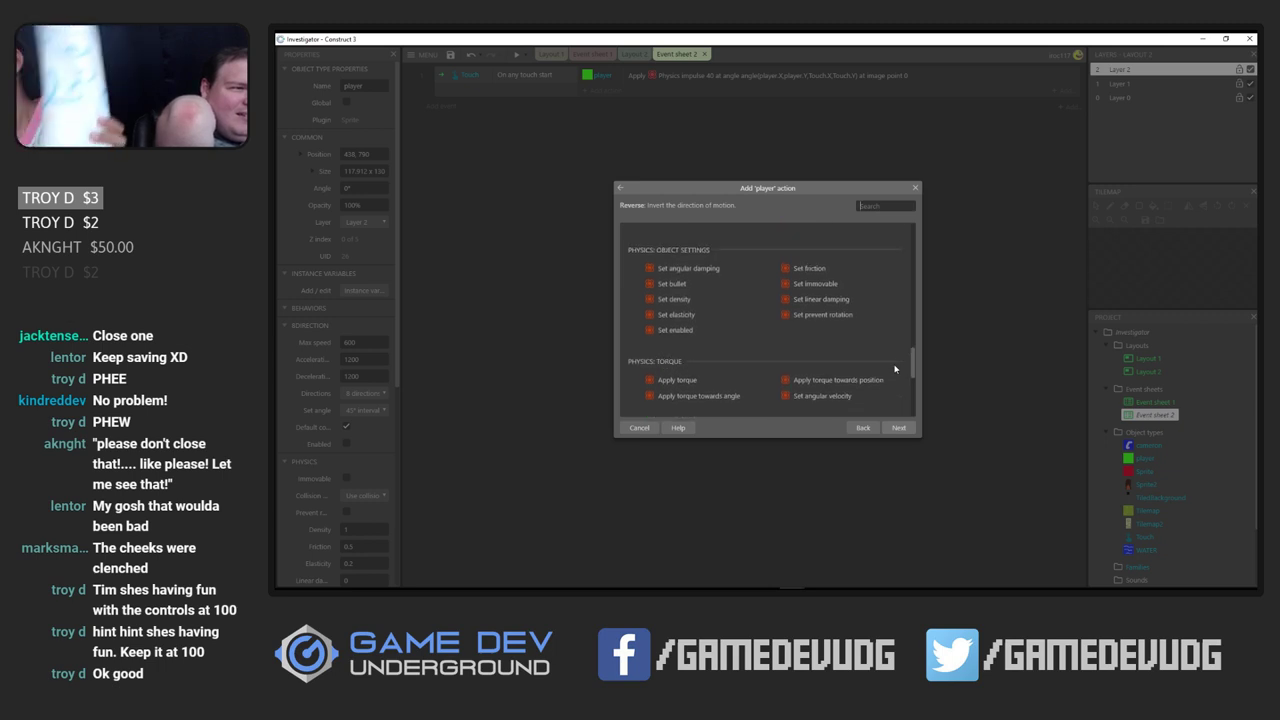
scroll(894, 365, "up", 1)
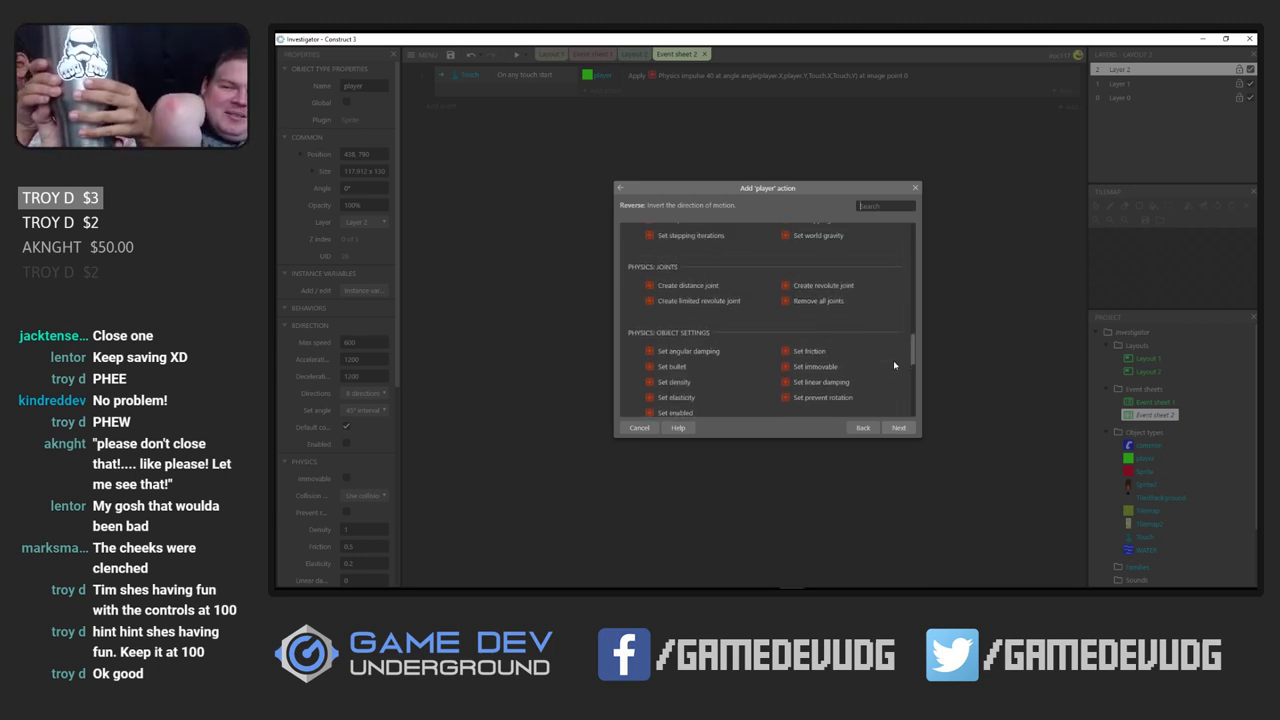
scroll(894, 365, "up", 1)
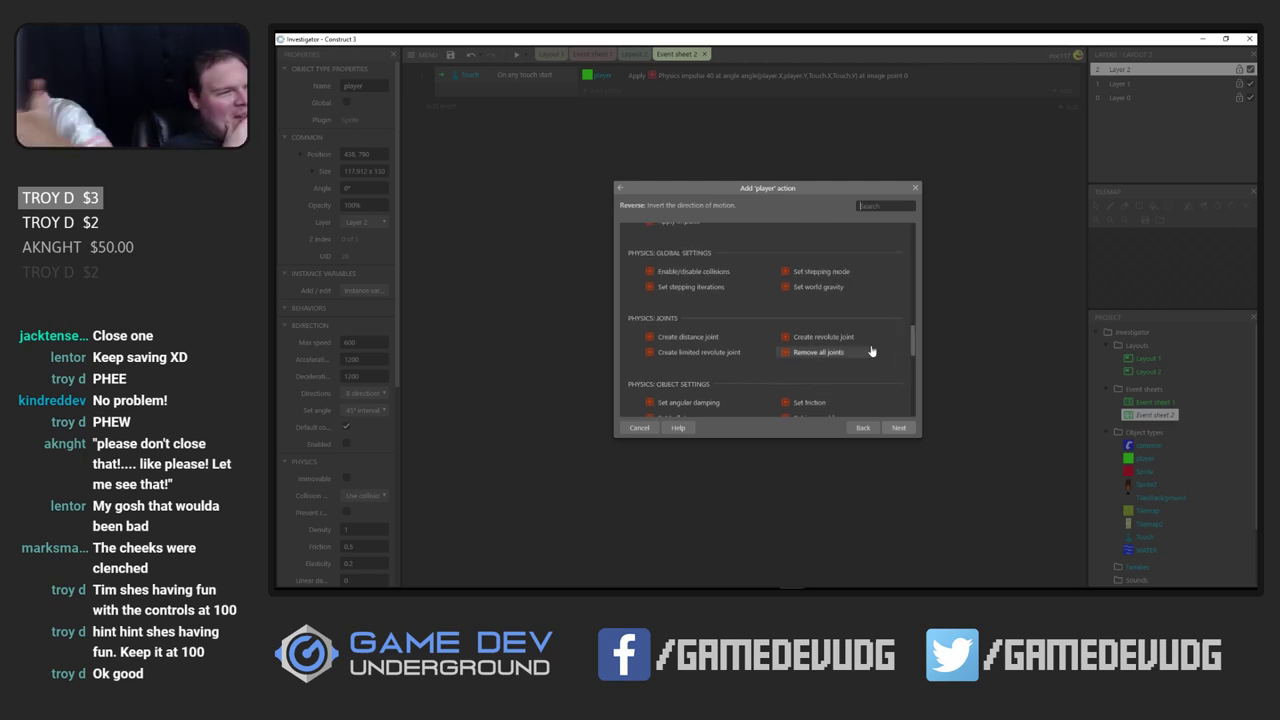
double_click(830, 288)
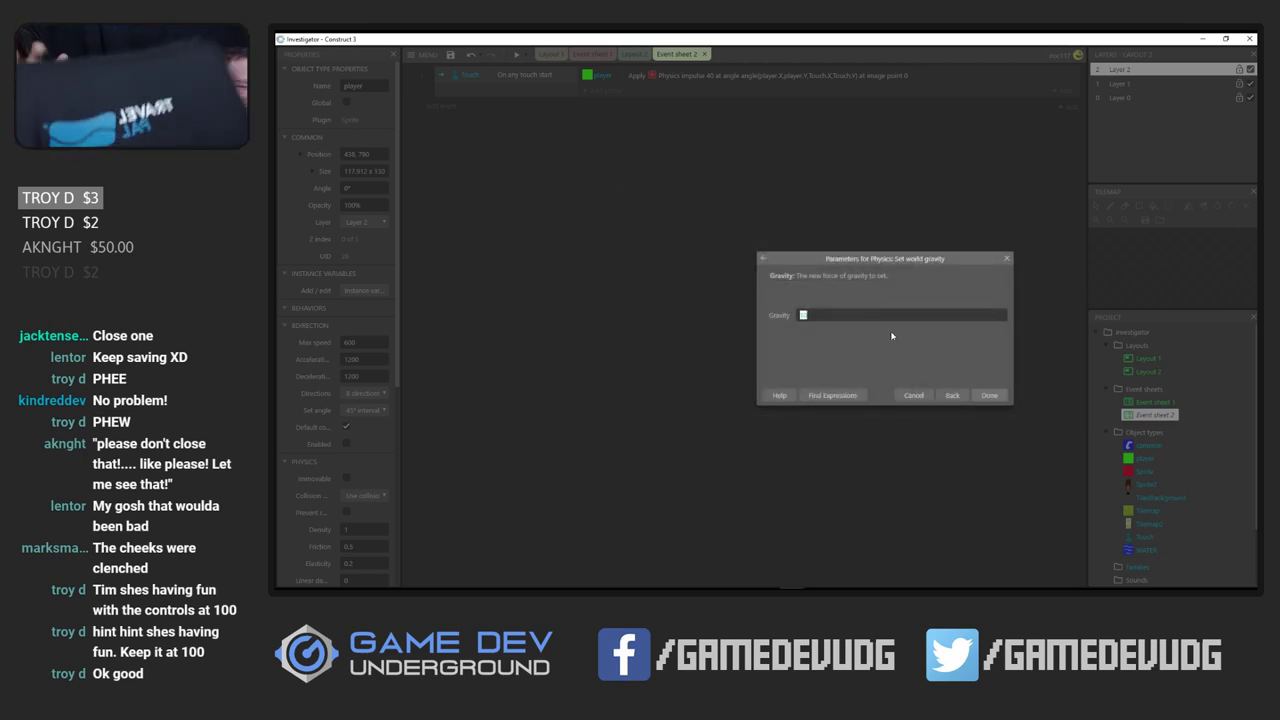
type("5")
key("Return")
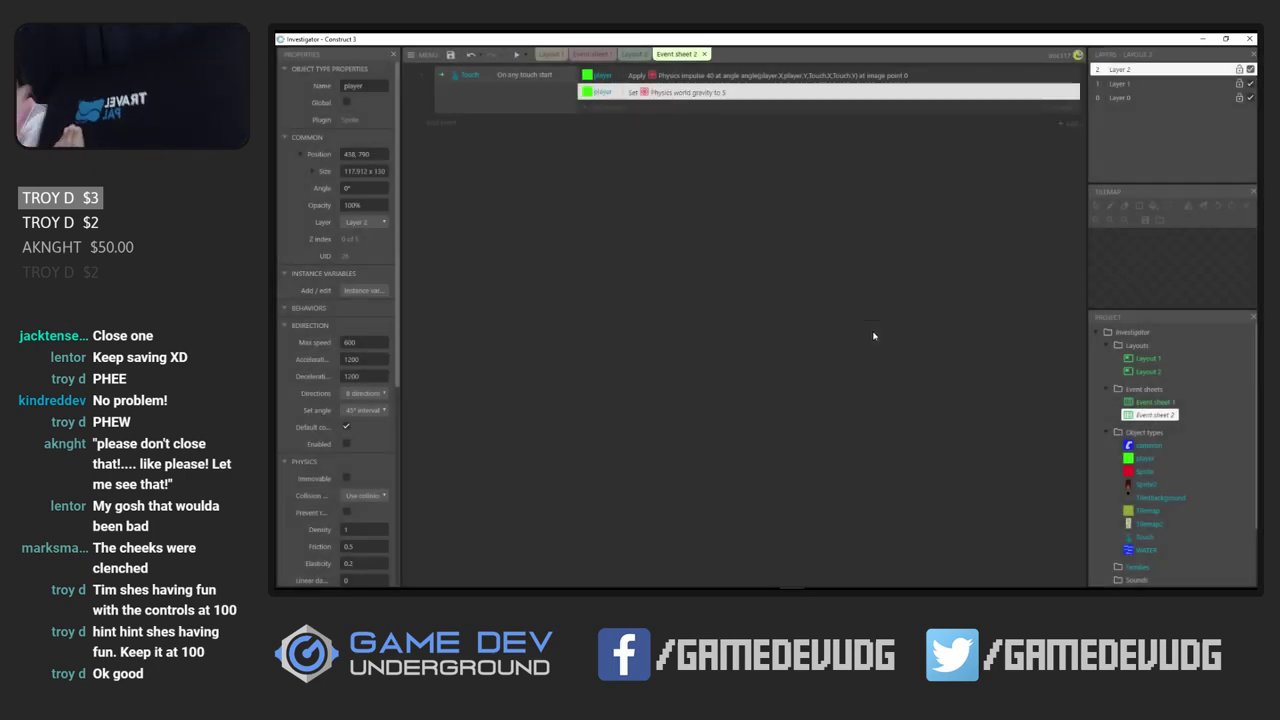
Save the project and preview it, moving the player around the water in all directions to test the world gravity
left_click(450, 55)
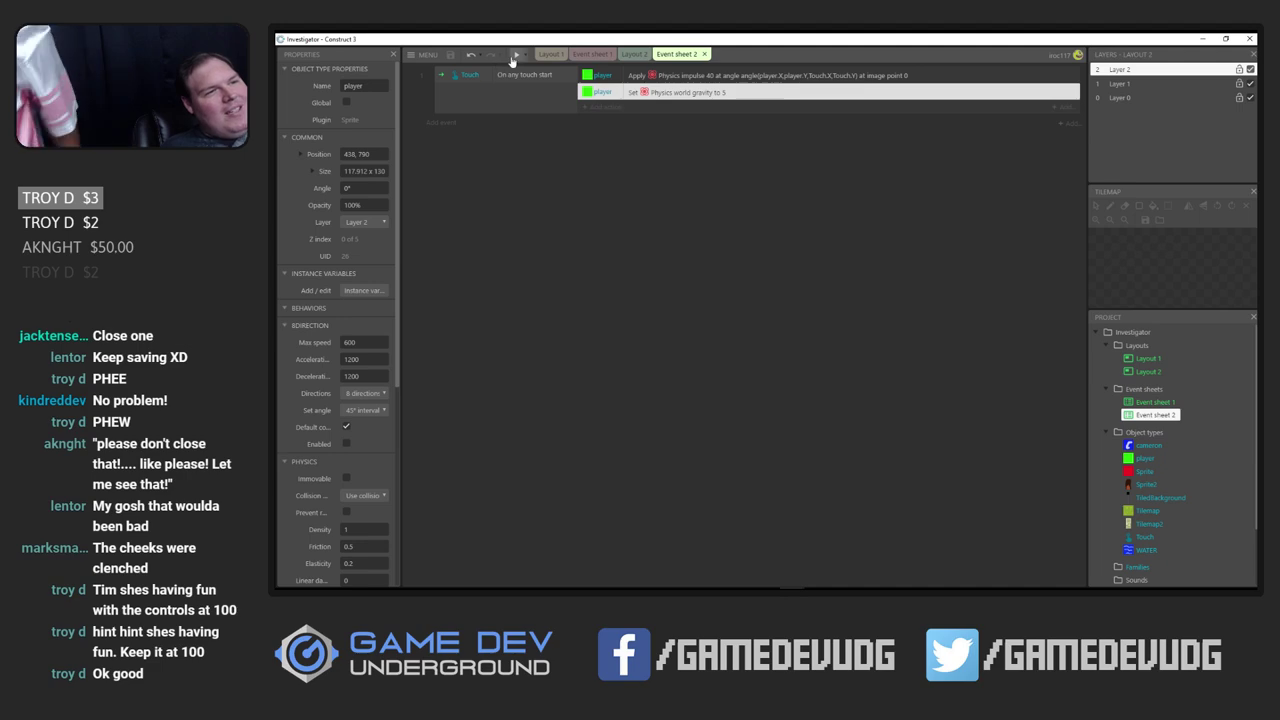
left_click(516, 57)
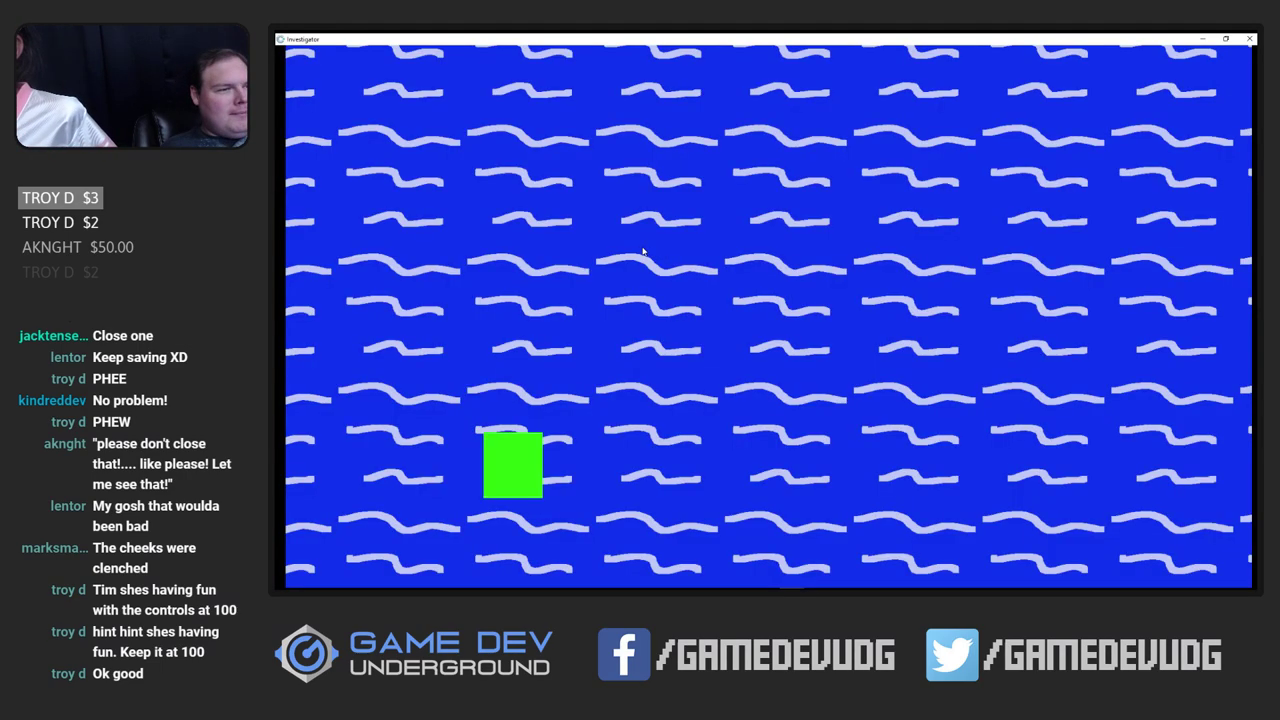
key("Right")
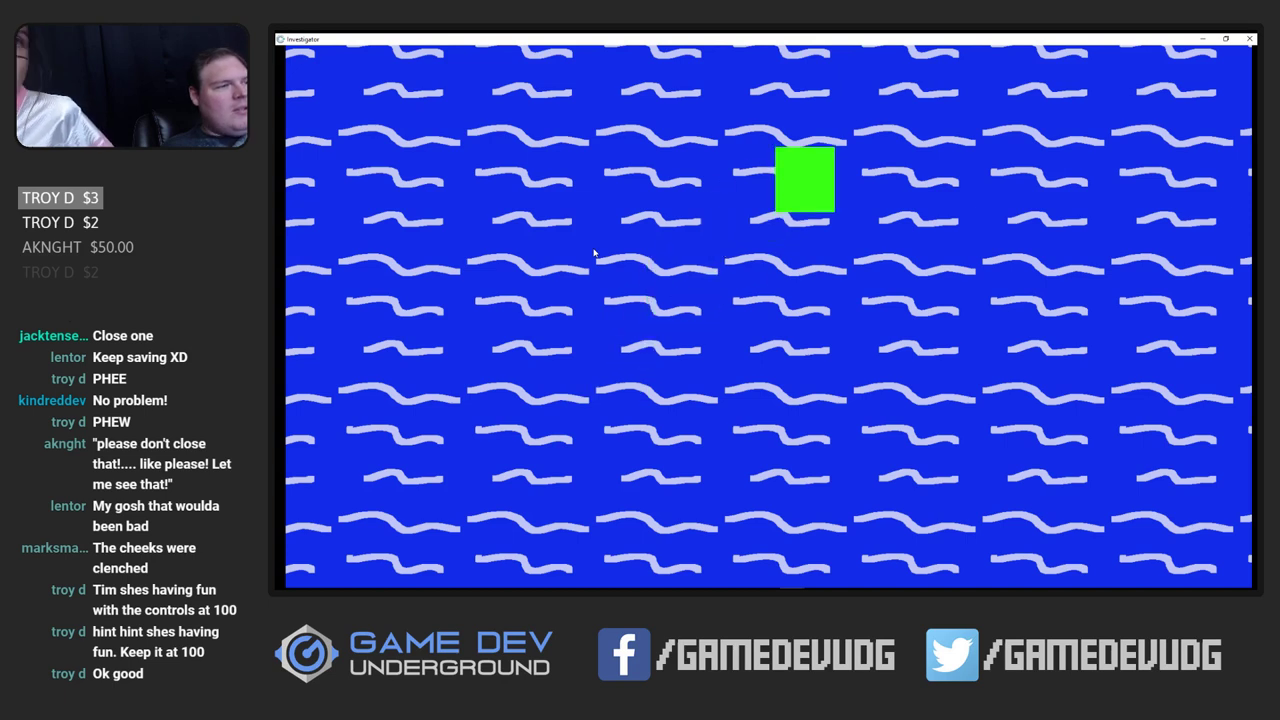
key("Down")
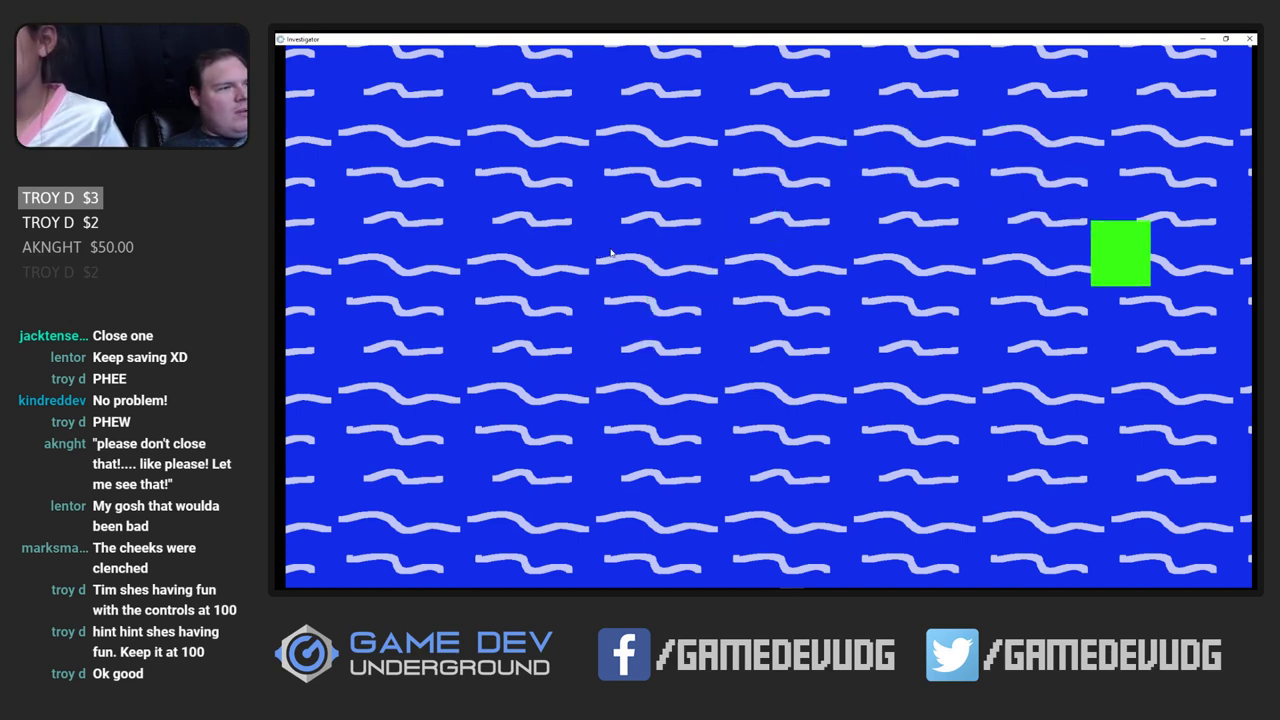
key("Left")
key("Up")
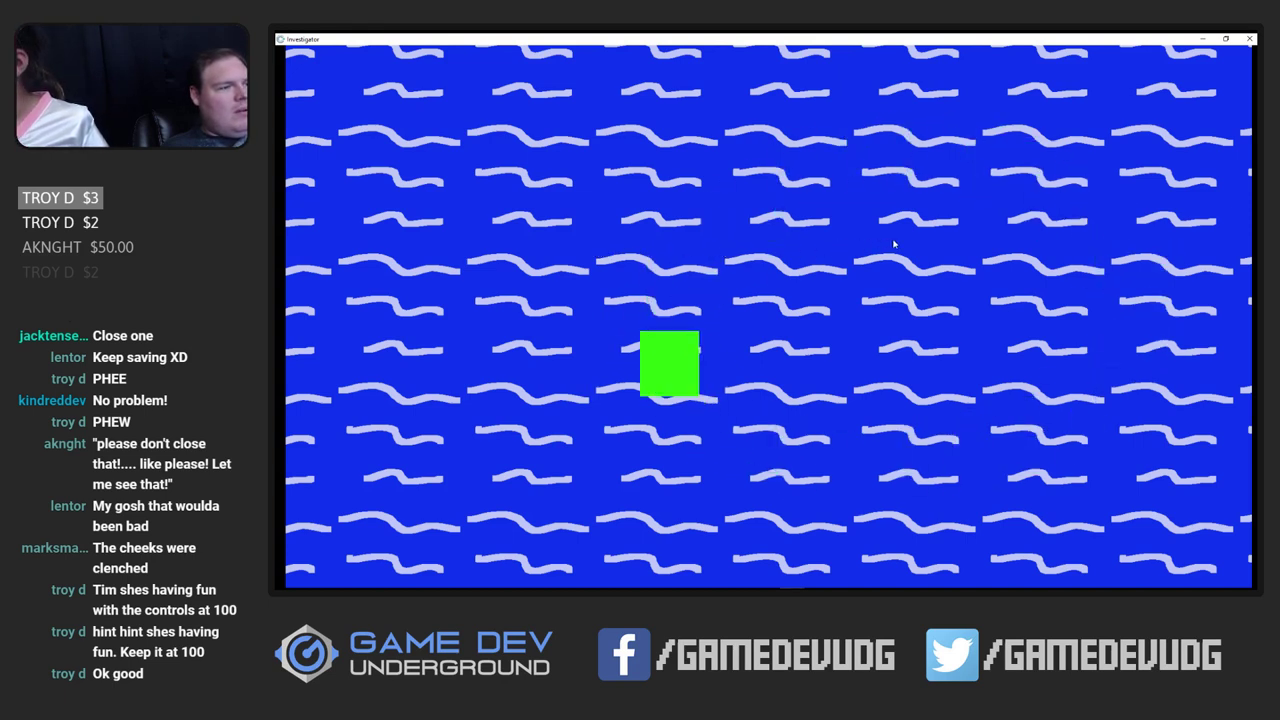
key("Right")
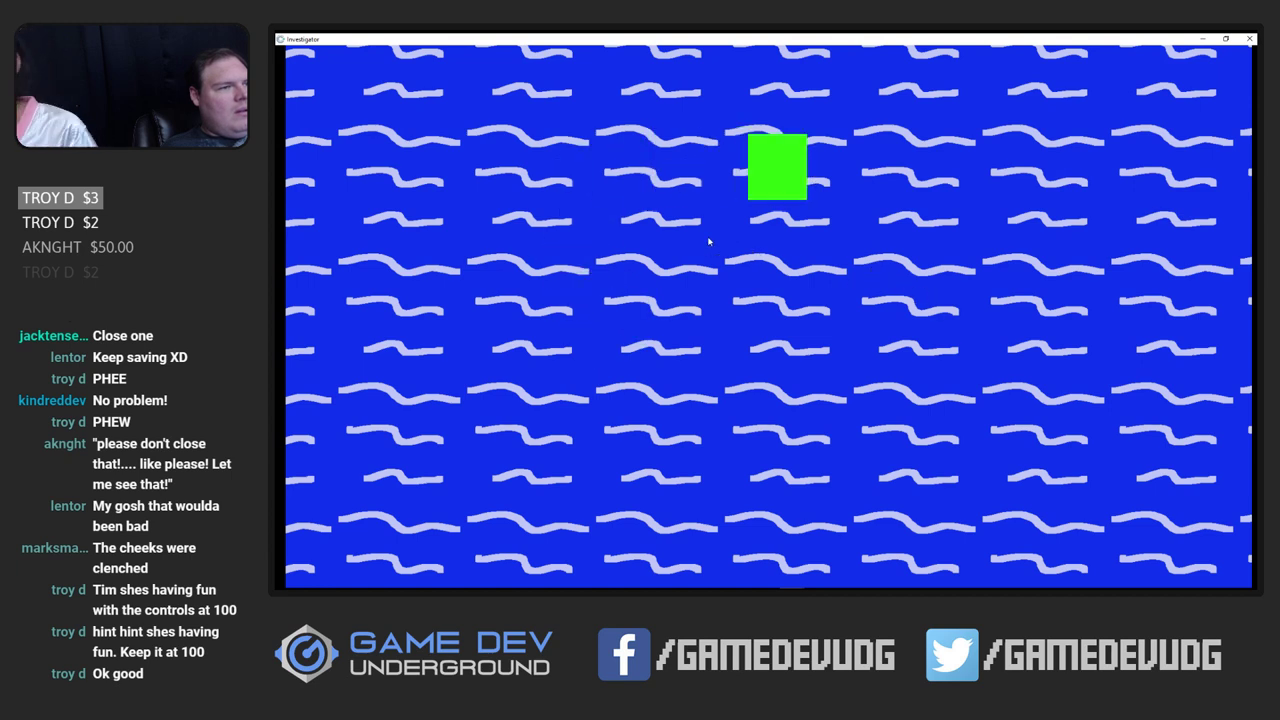
key("Down")
key("Left")
key("Up")
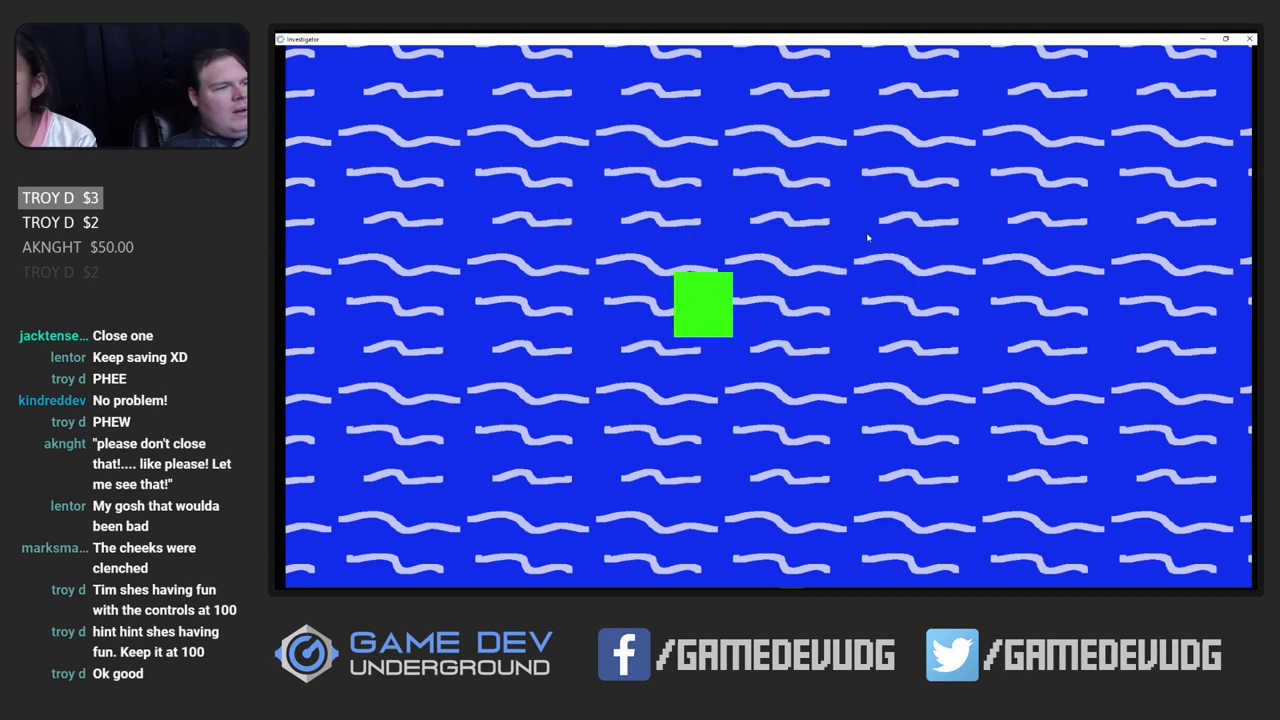
key("Right")
key("Down")
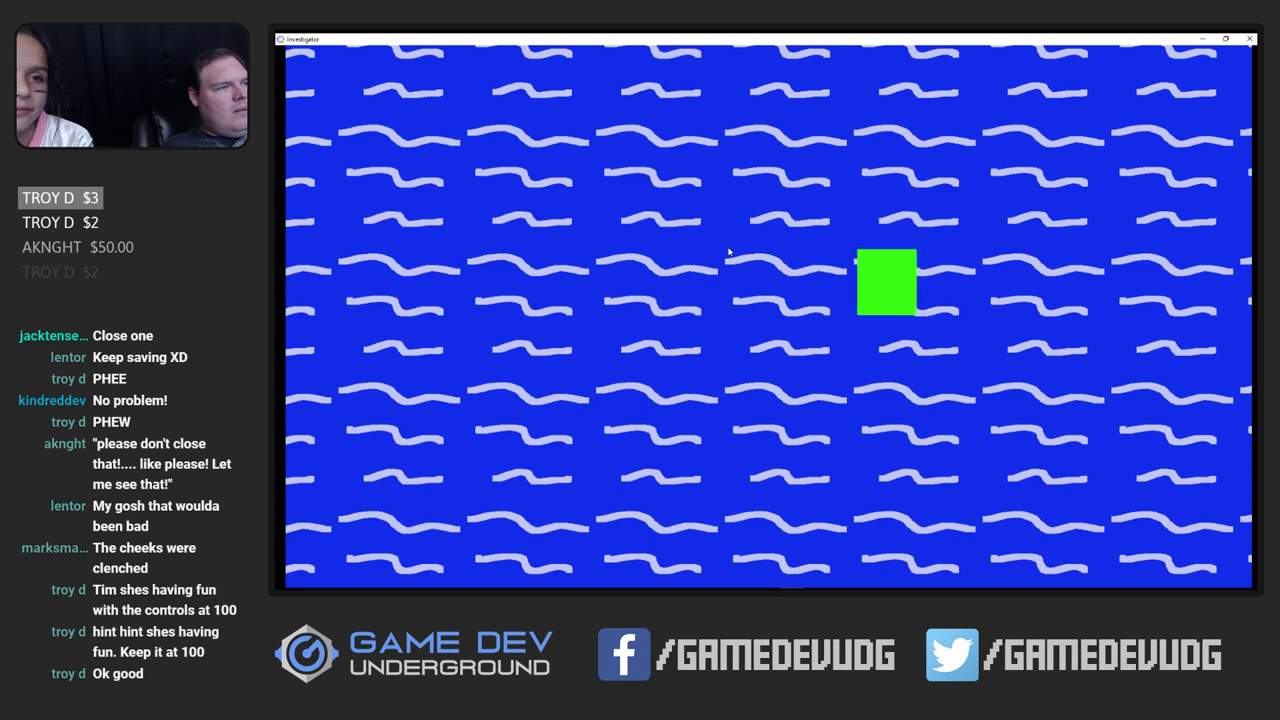
key("Left")
key("Up")
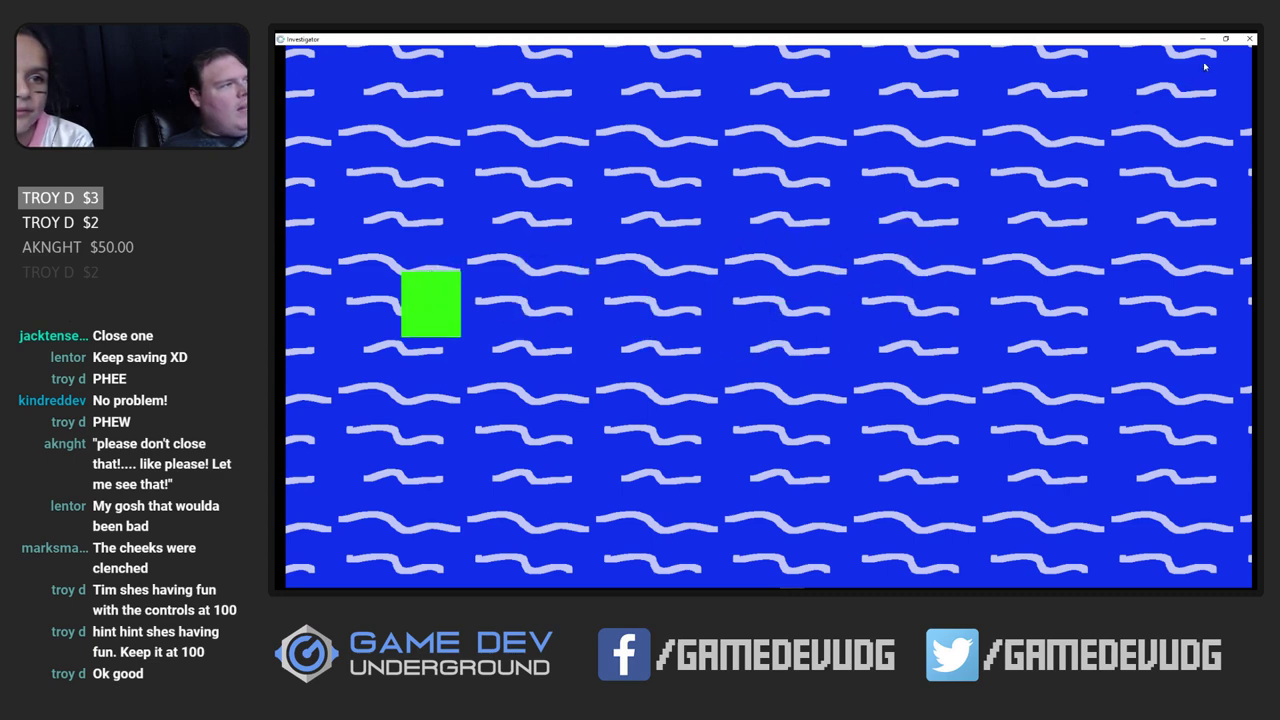
Return to the editor and review the gravity parameter of the player's Set world gravity action
left_click(1202, 39)
double_click(722, 94)
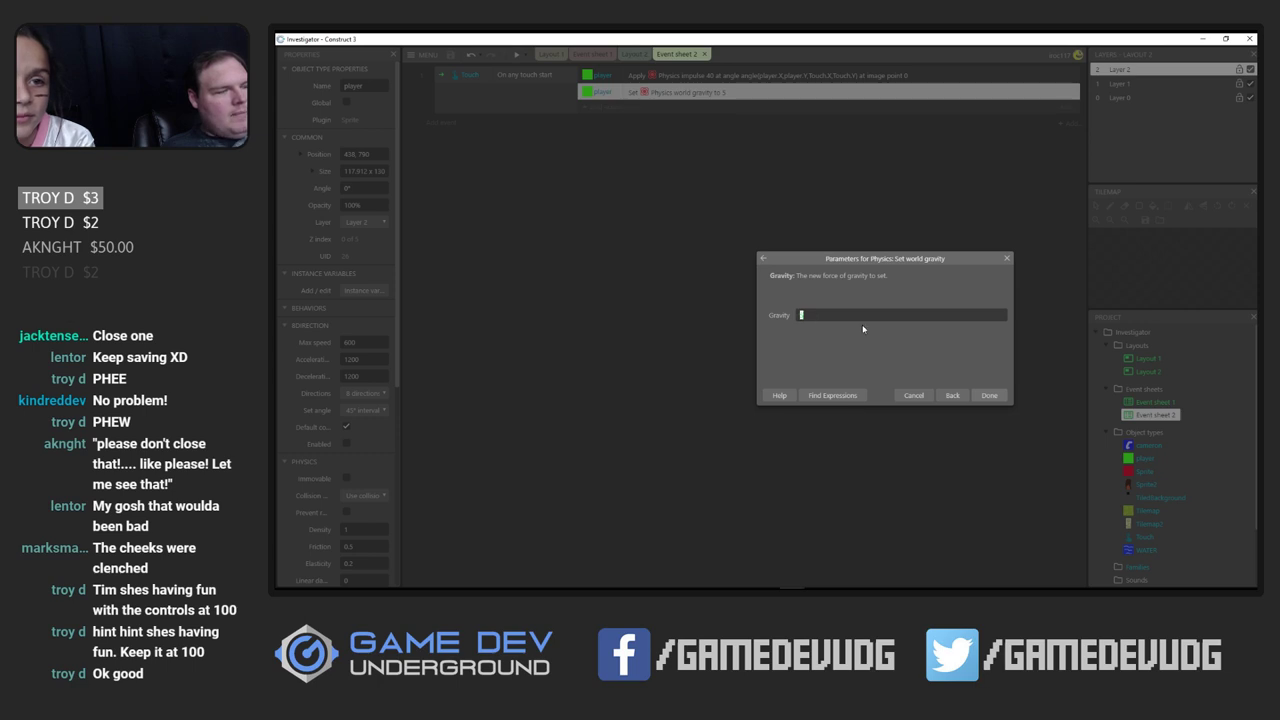
left_click(993, 398)
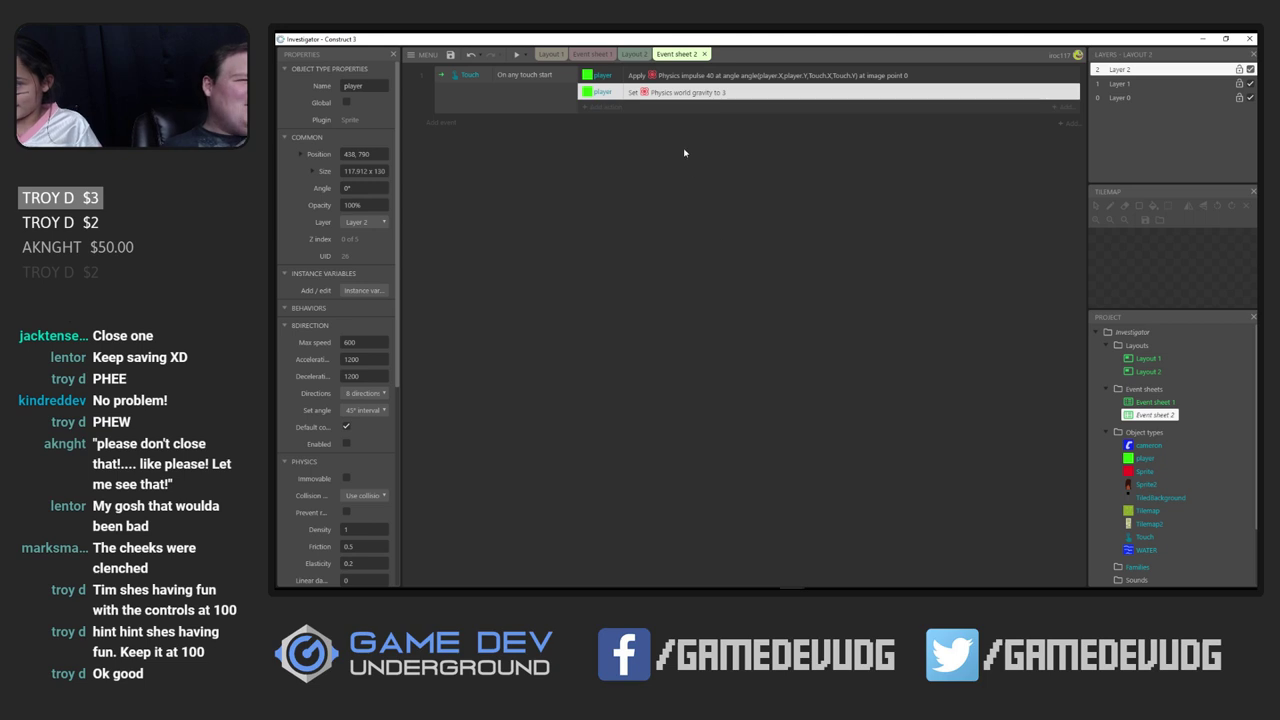
Set the impulse of the player's Physics impulse action in the touch event to 25 and save the project
double_click(684, 77)
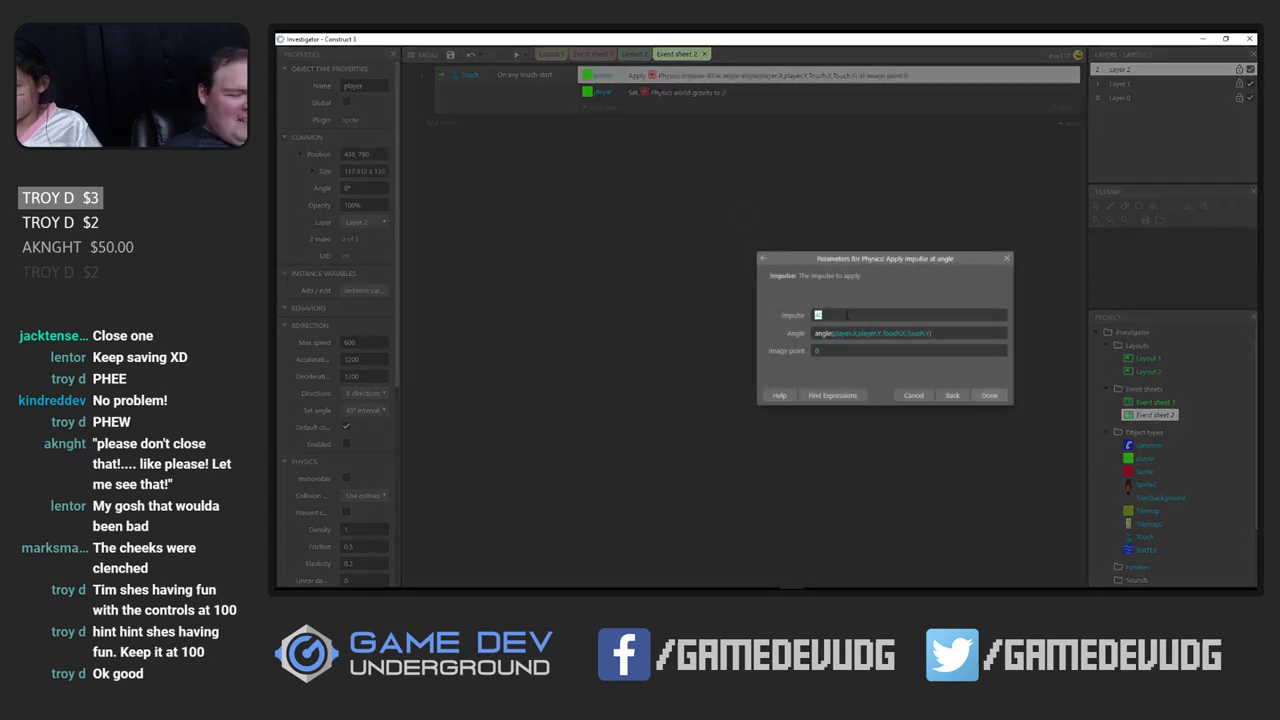
type("25")
key("Return")
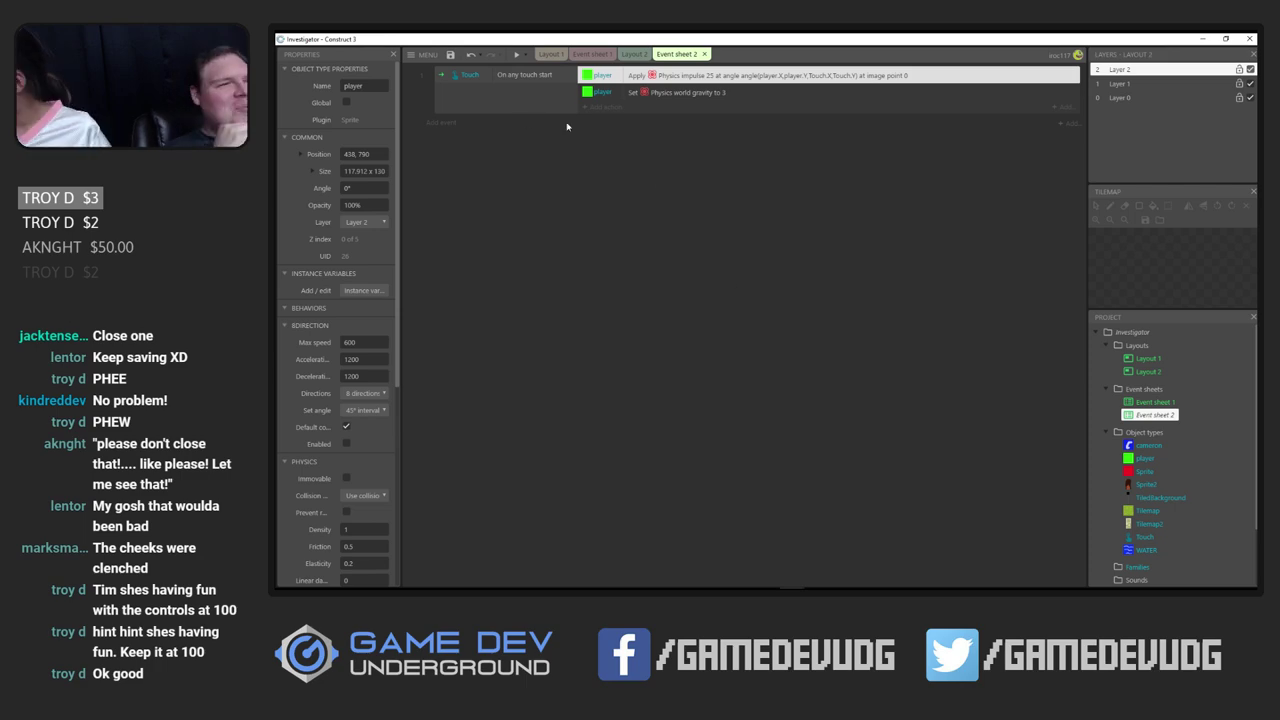
left_click(450, 55)
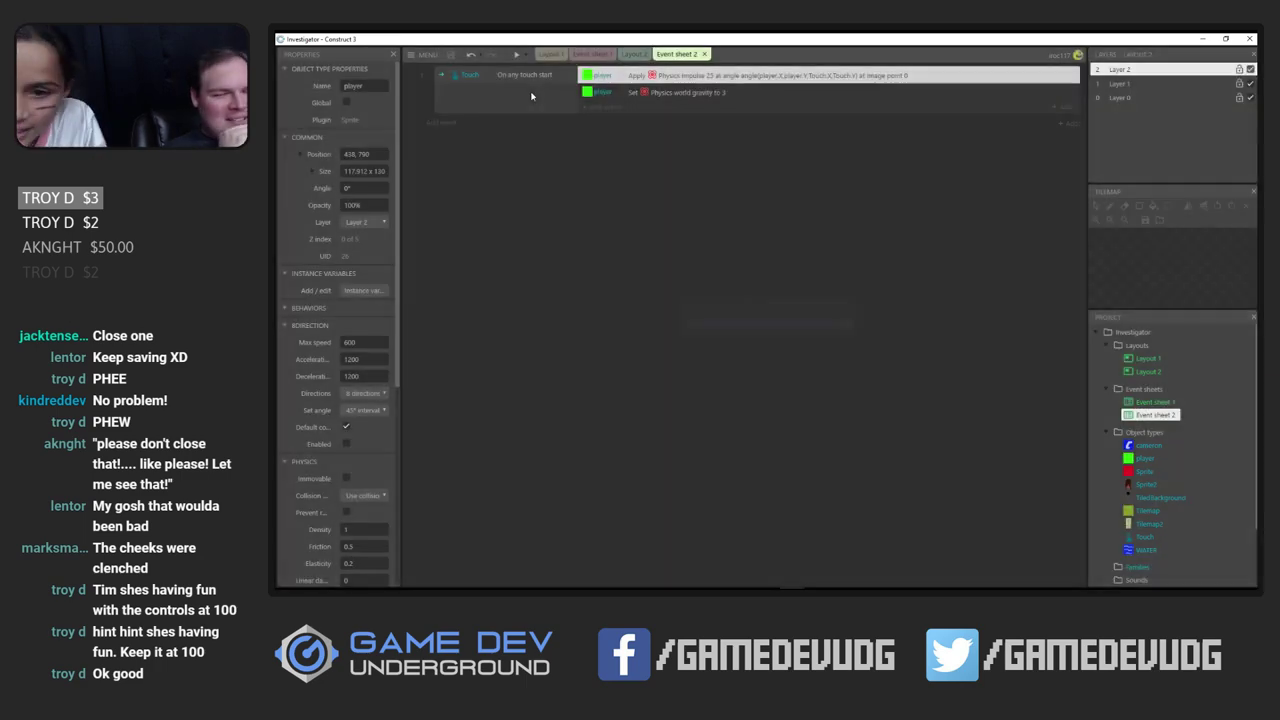
Preview the layout and push the player around the water to test the new impulse strength
left_click(516, 56)
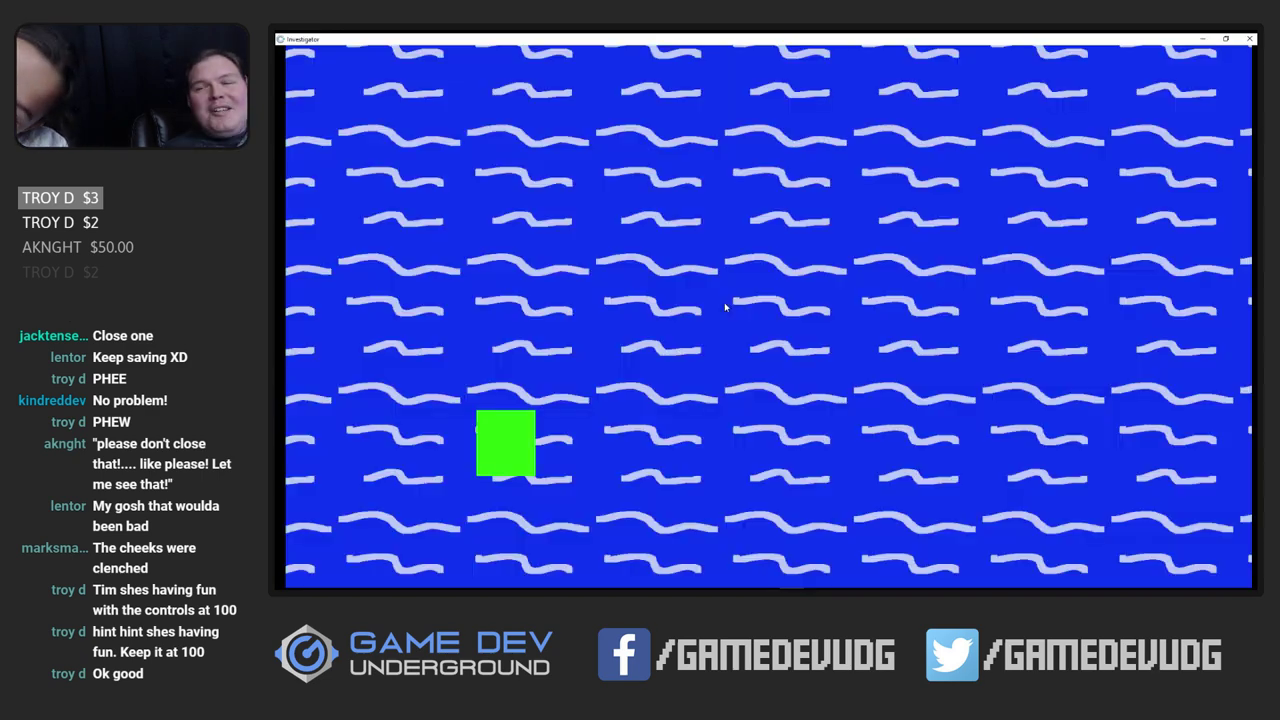
key("Up")
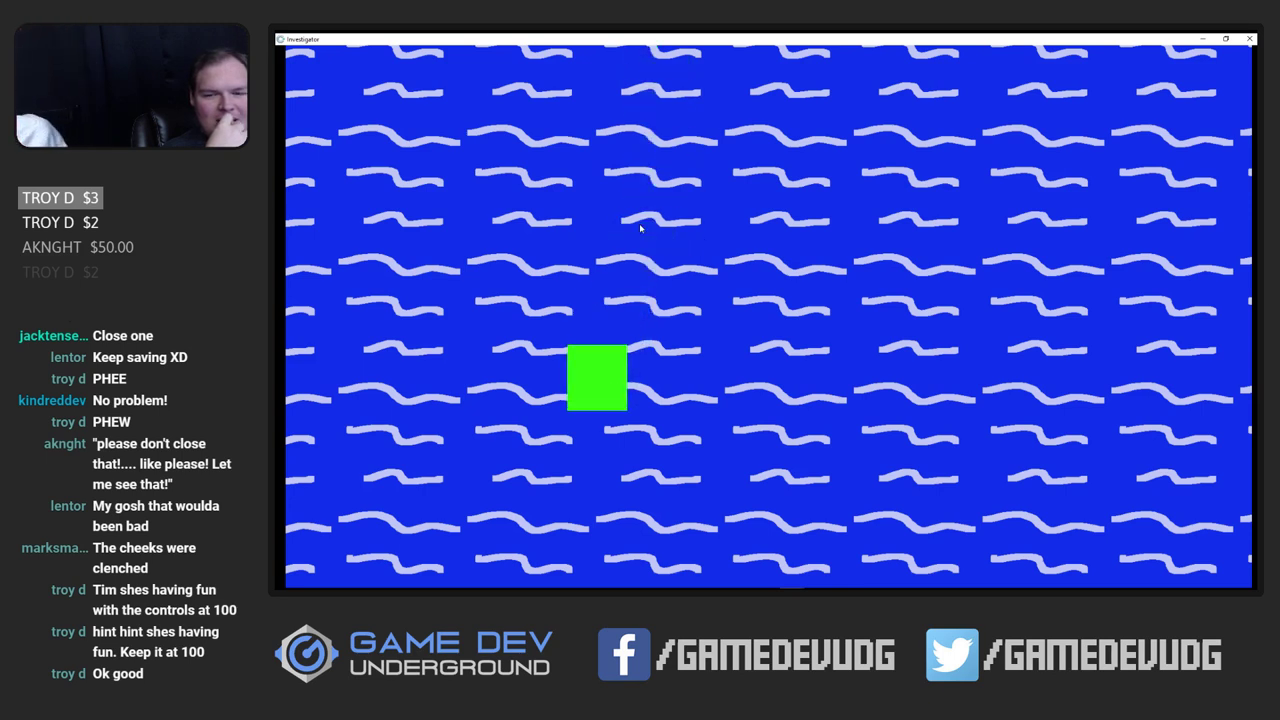
key("Up")
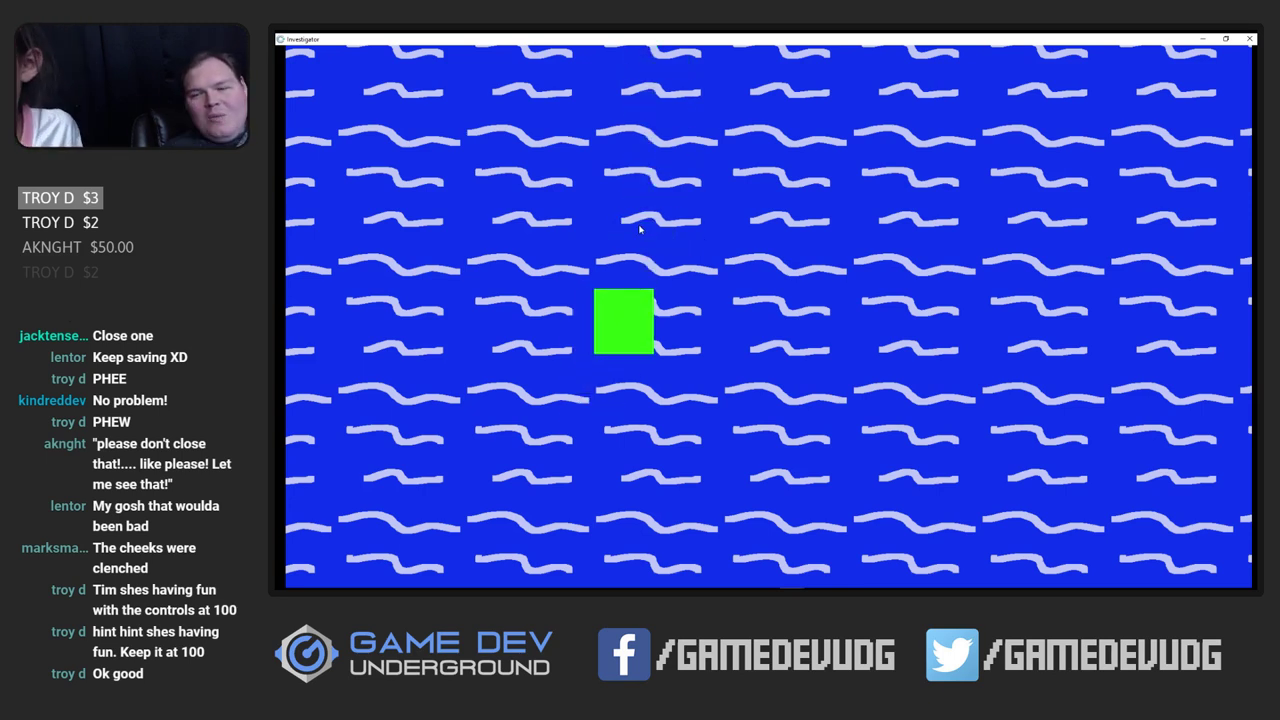
key("Up")
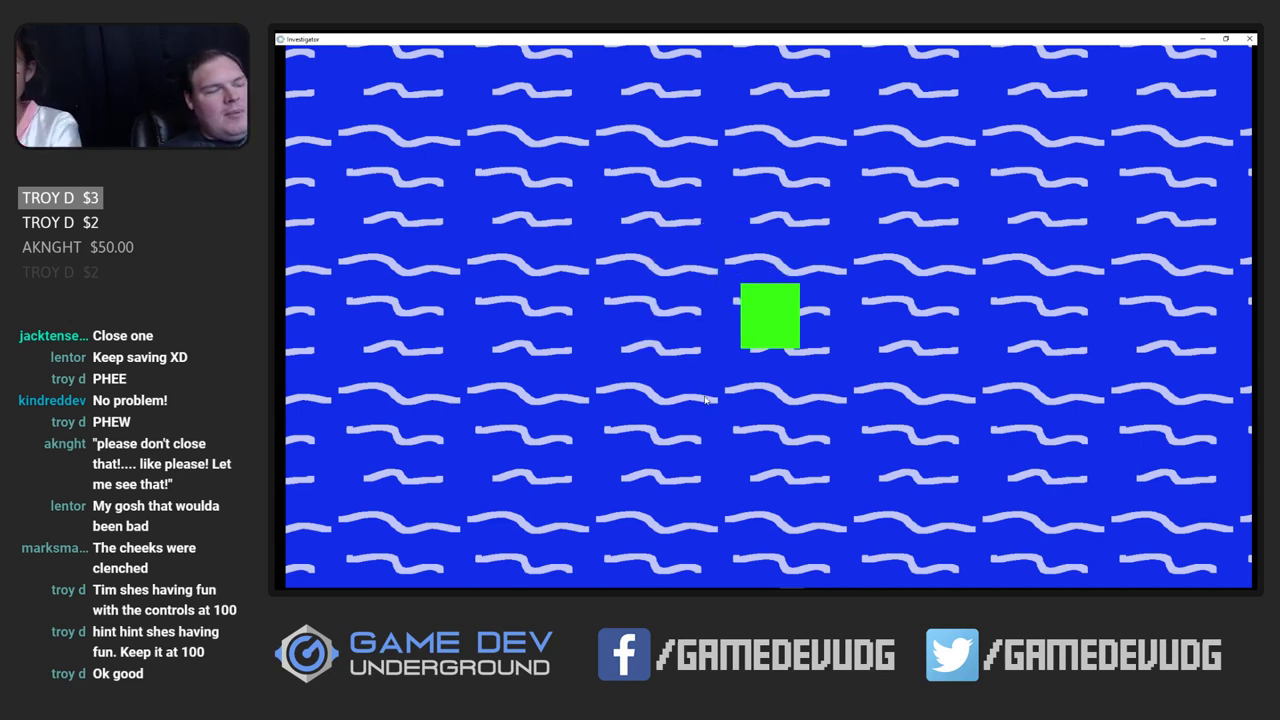
key("Up")
key("Up")
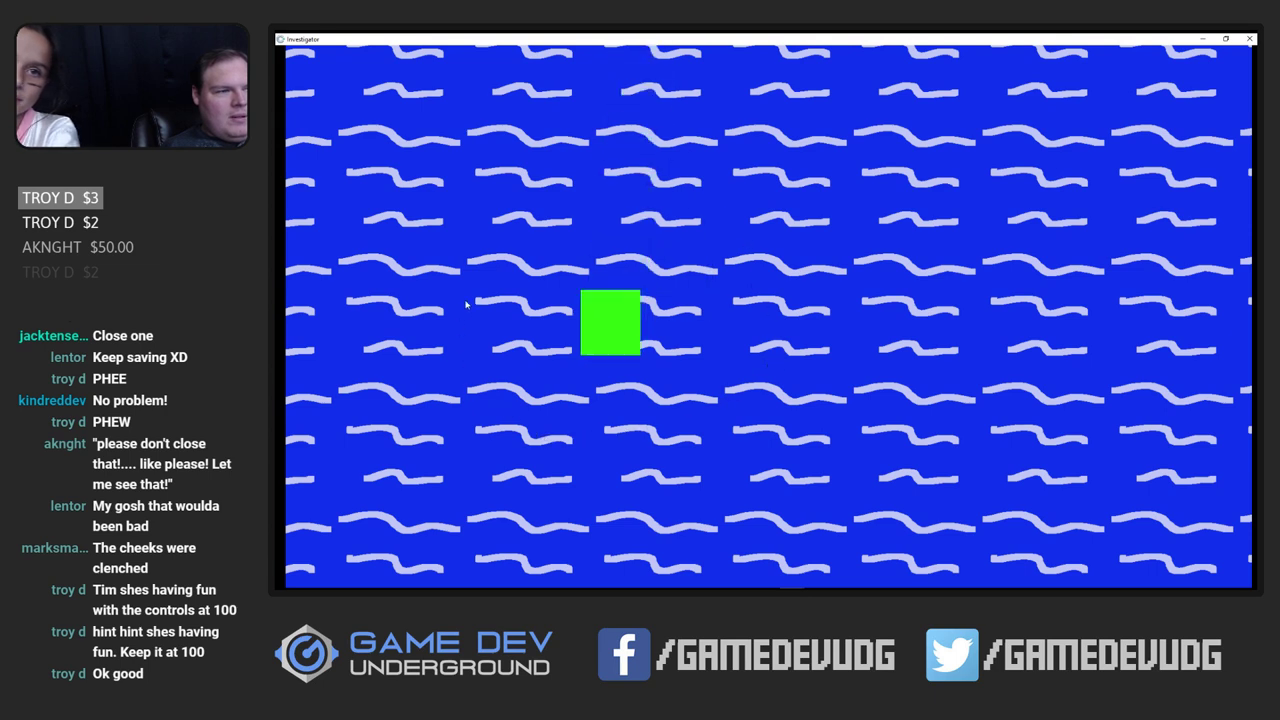
key("Up")
key("Up")
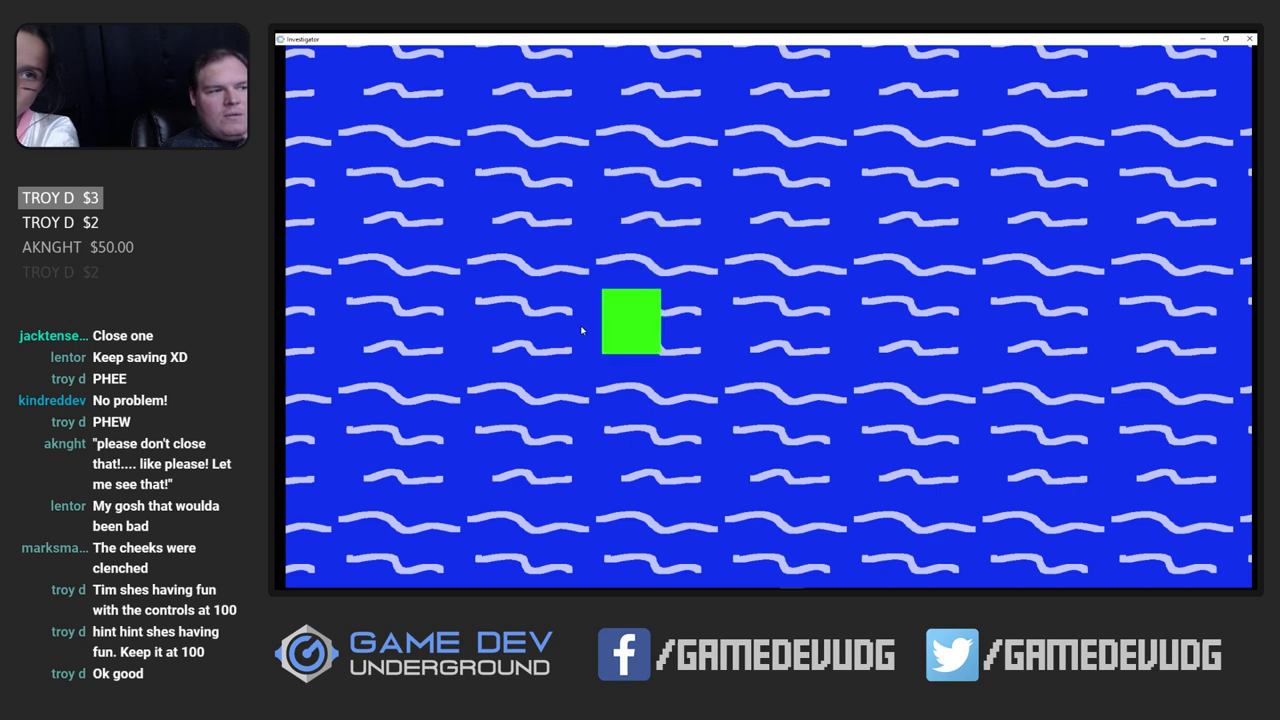
key("Up")
key("Up")
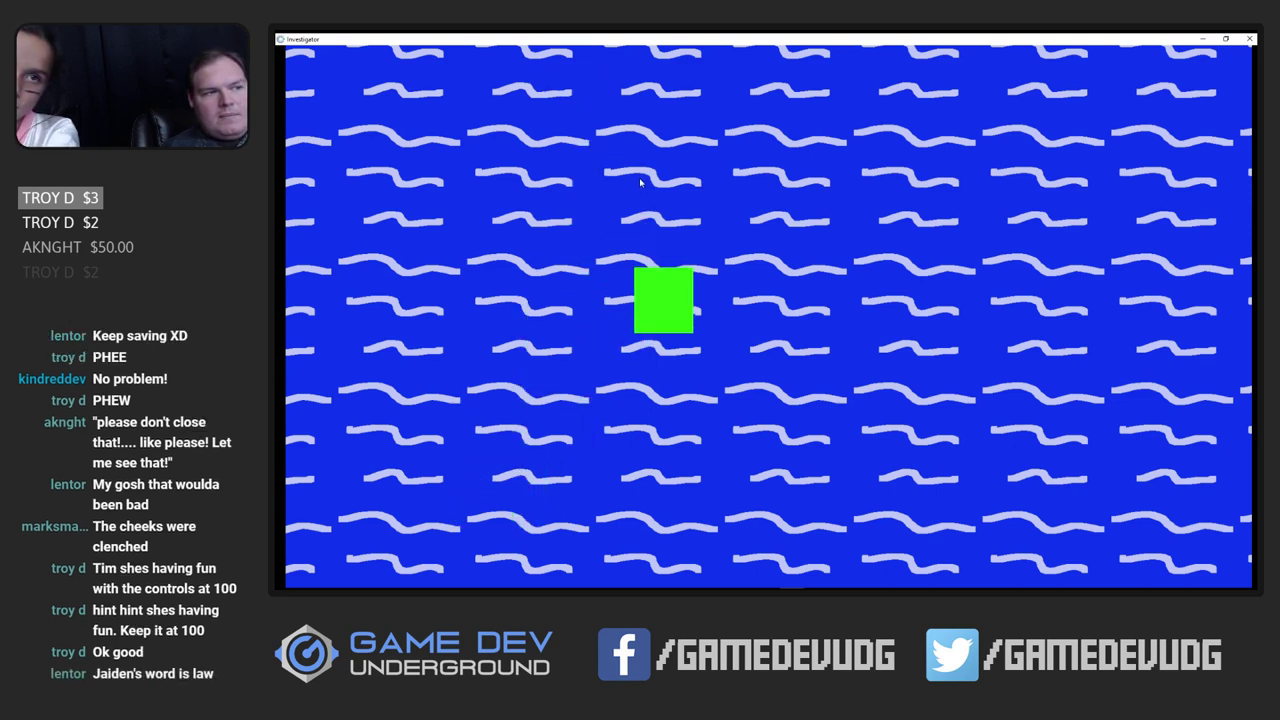
key("Up")
key("Up")
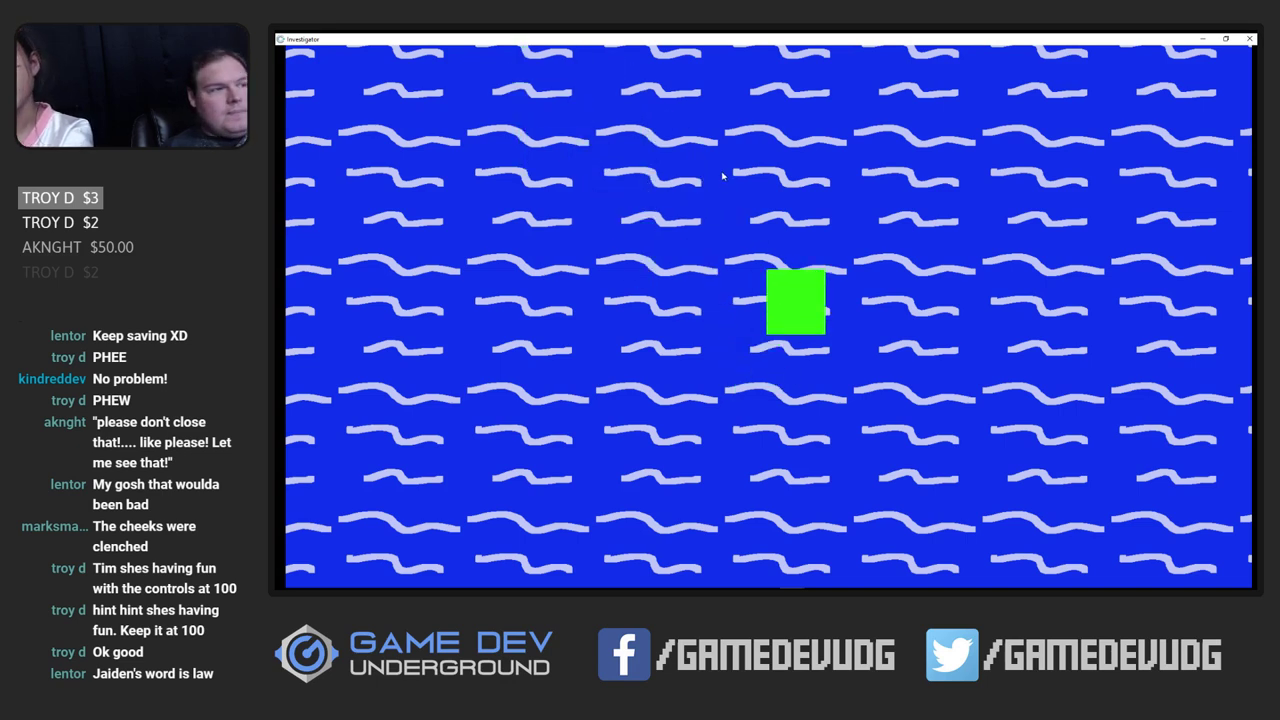
key("Up")
Keep pushing the player sideways, up and down across the water in the running preview to examine its movement
key("Left")
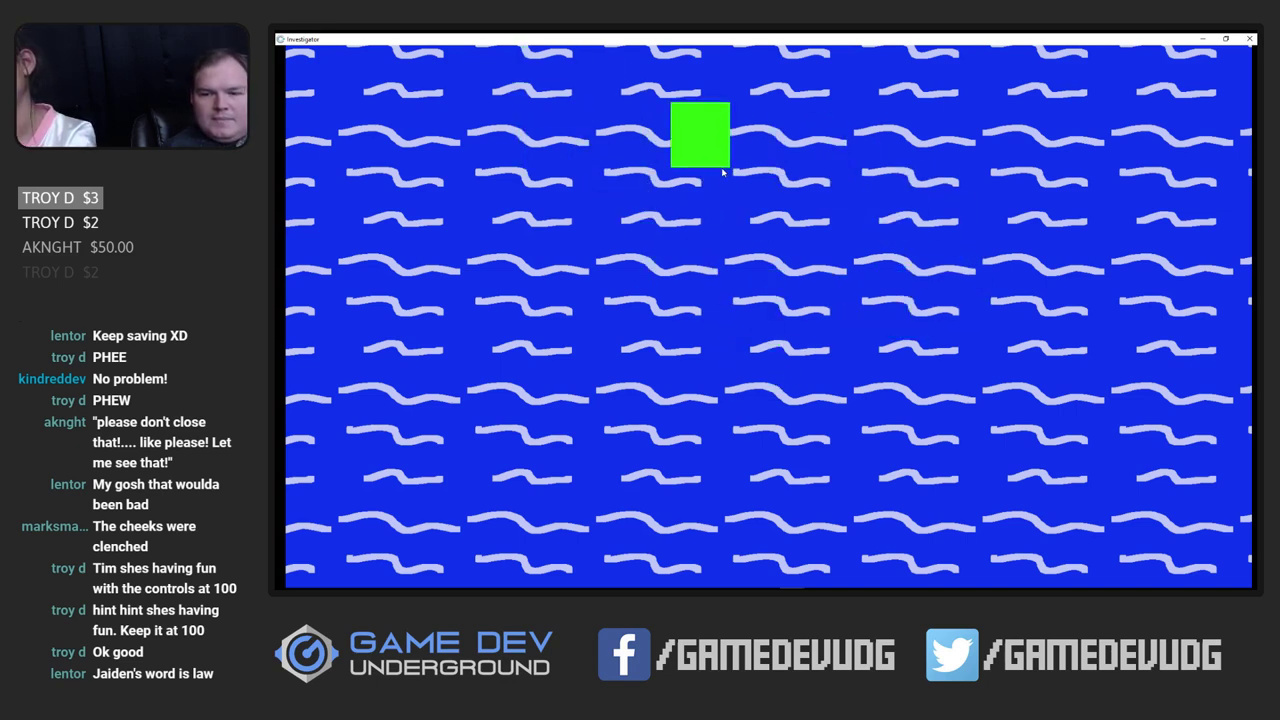
key("Right")
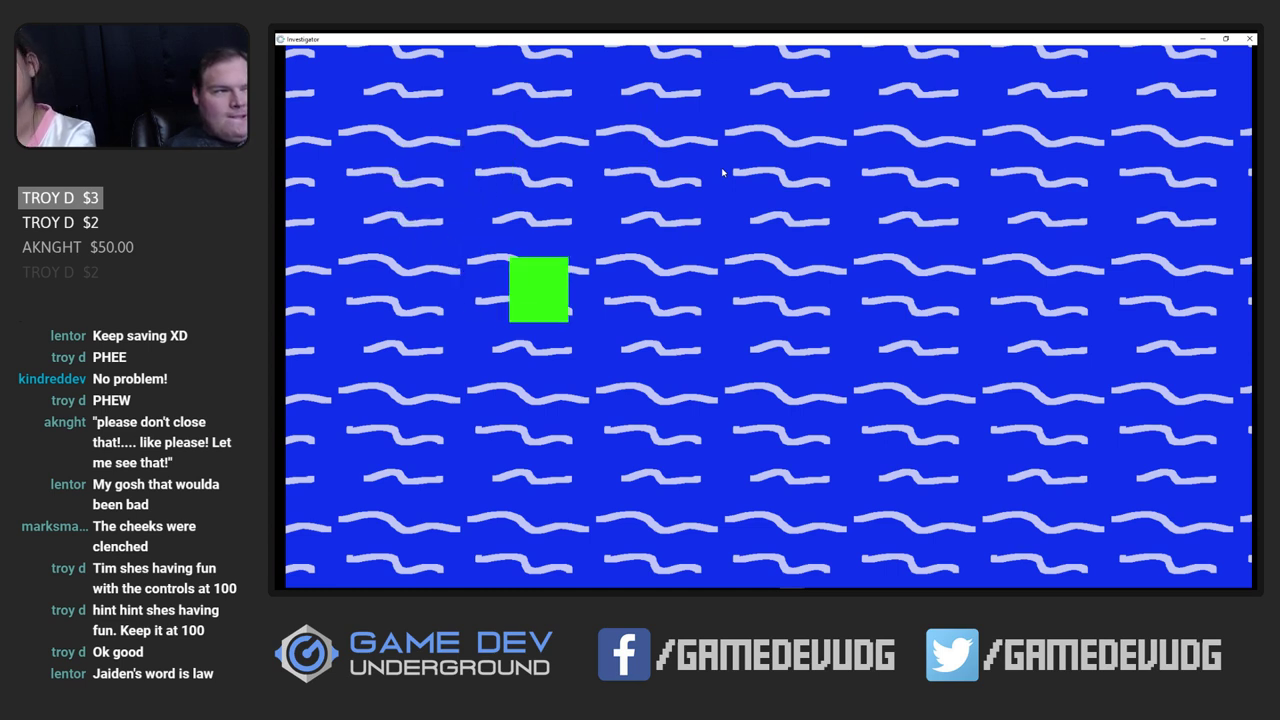
key("Up")
key("Left")
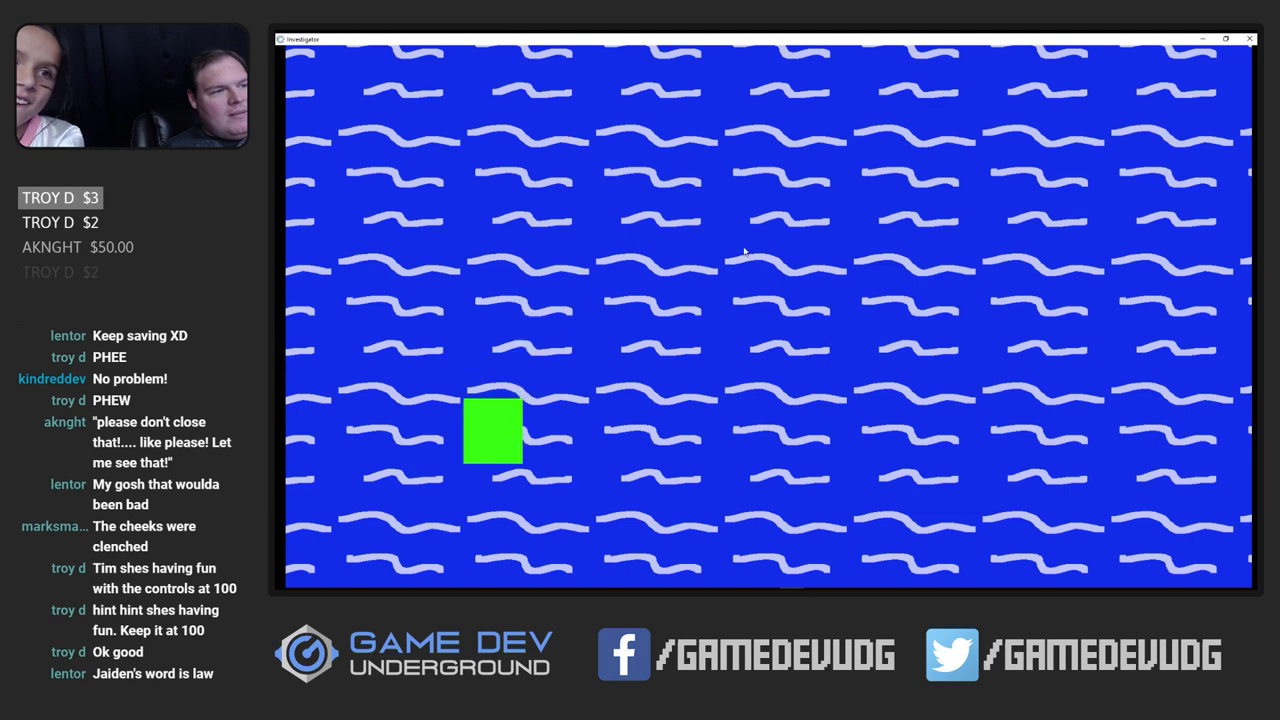
key("Right")
key("Up")
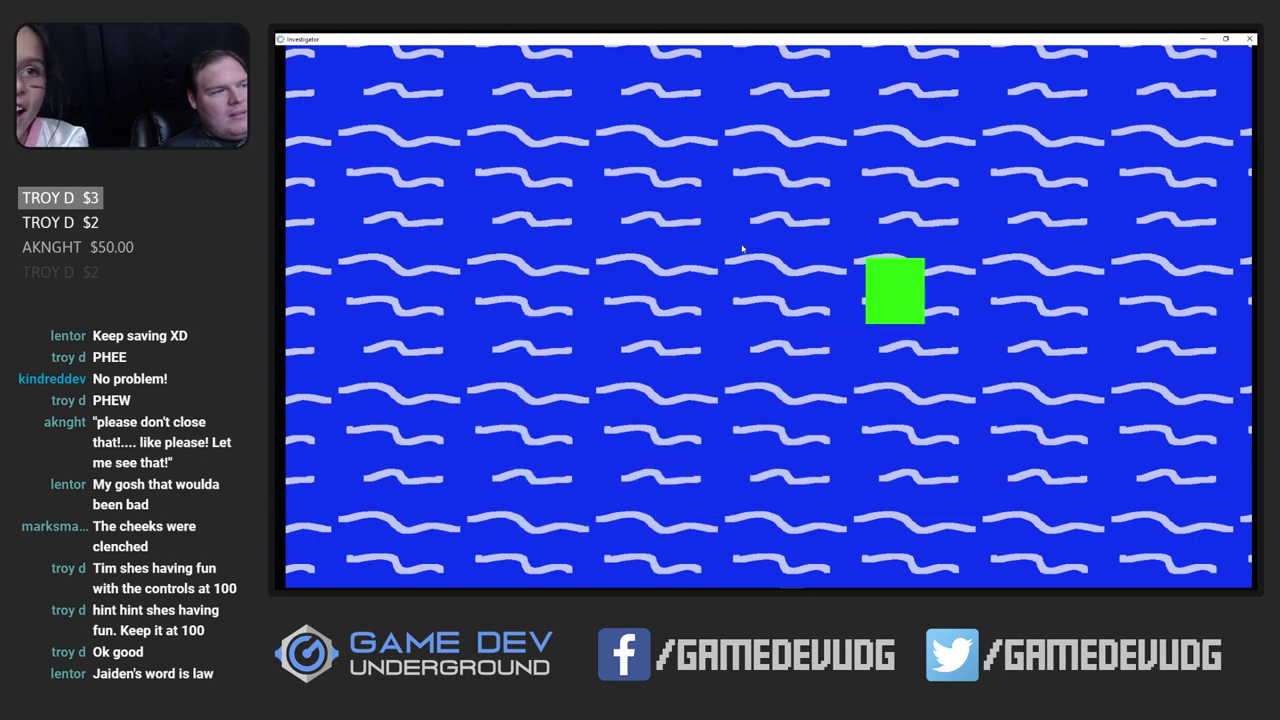
key("Left")
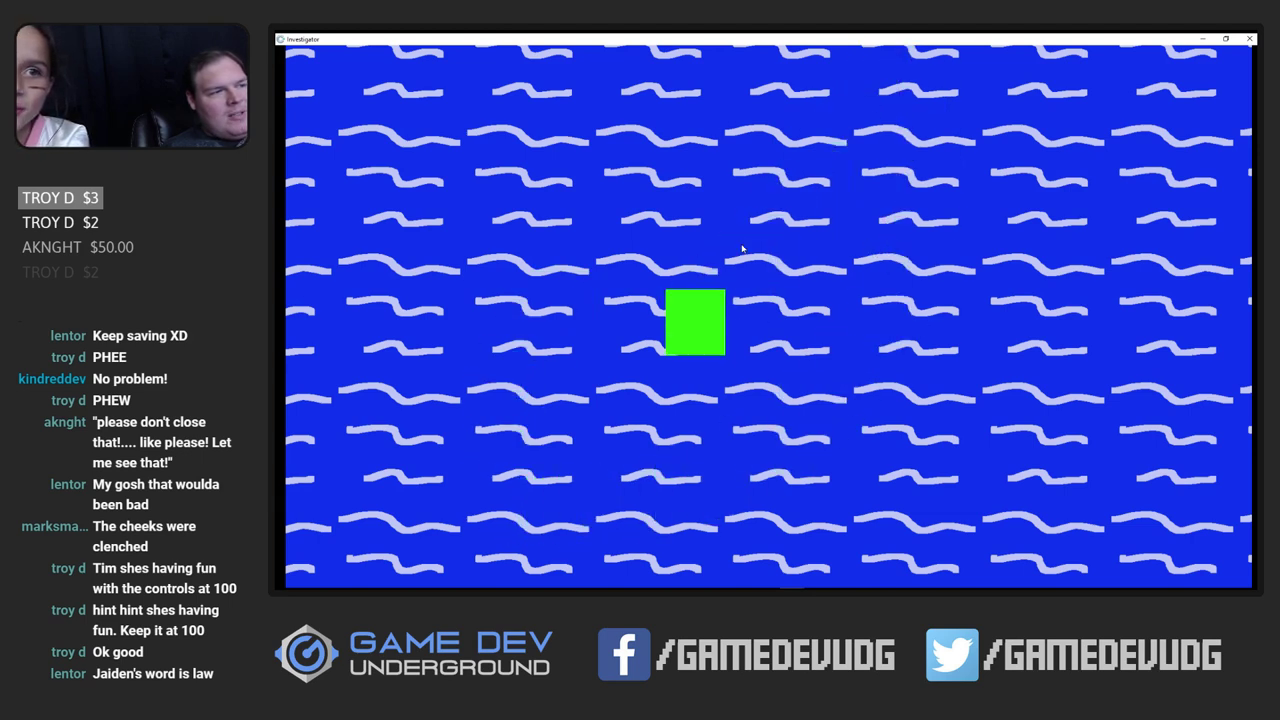
key("Right")
key("Up")
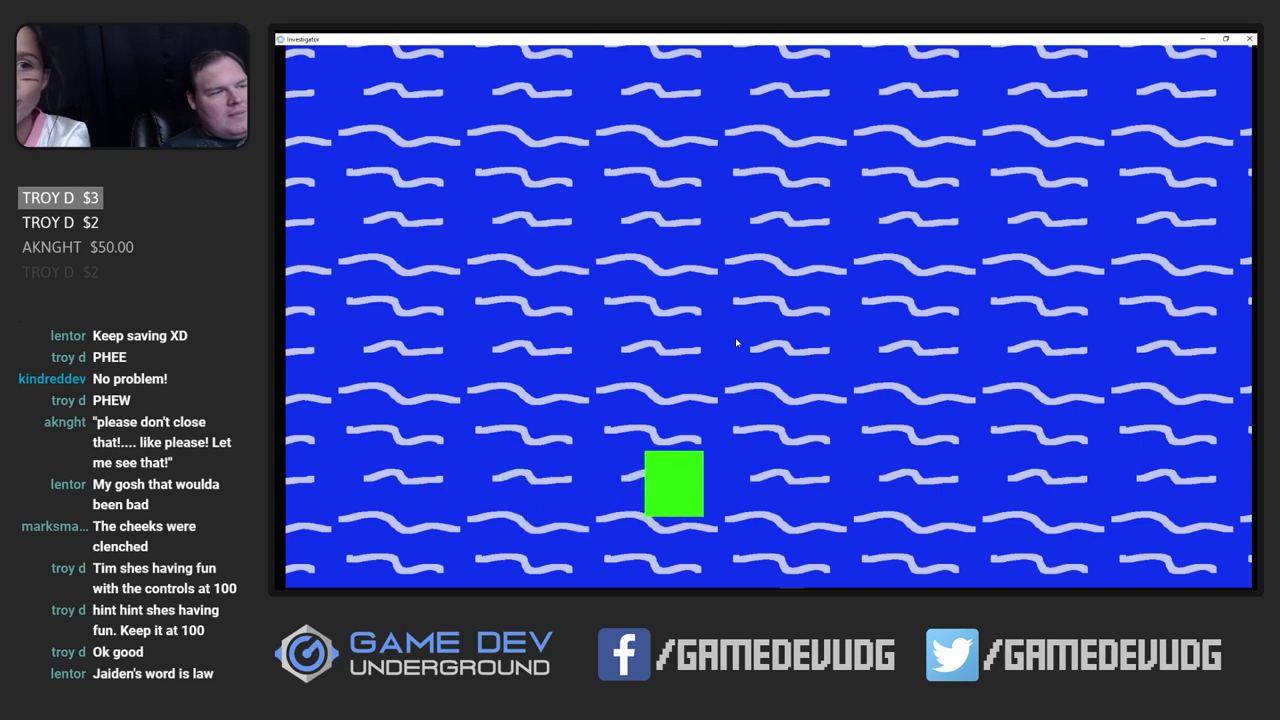
key("Down")
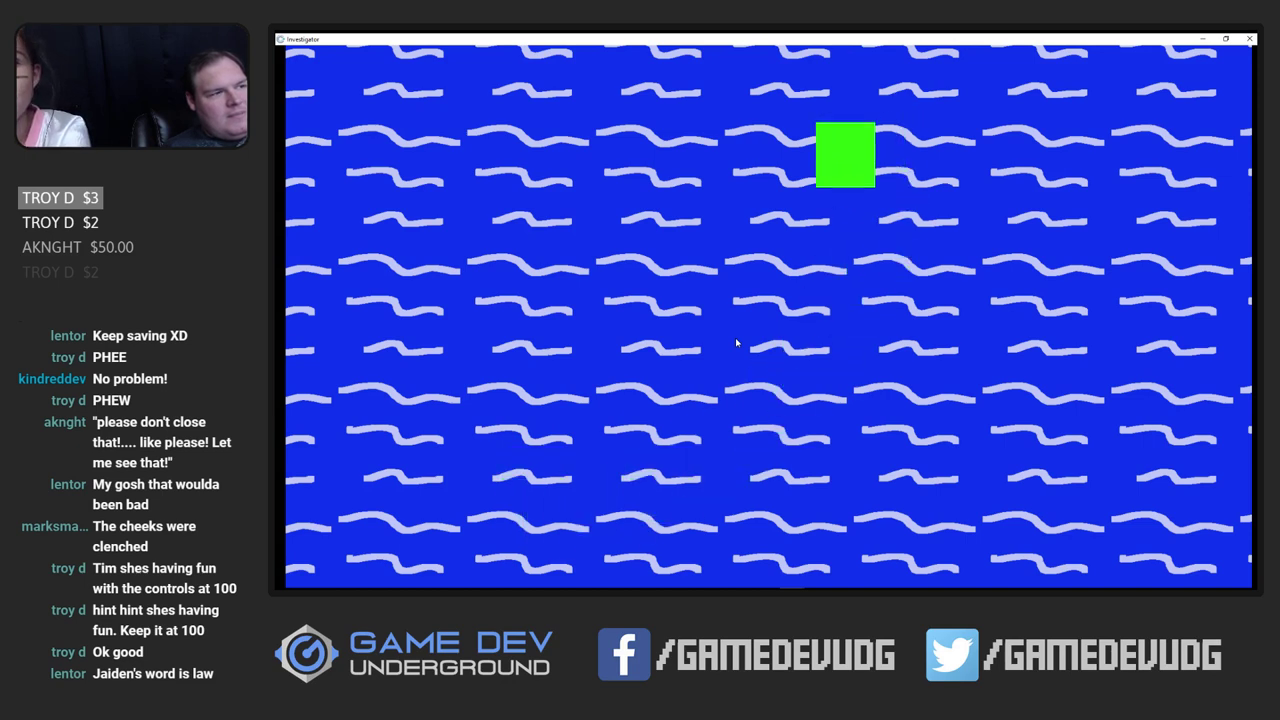
key("Up")
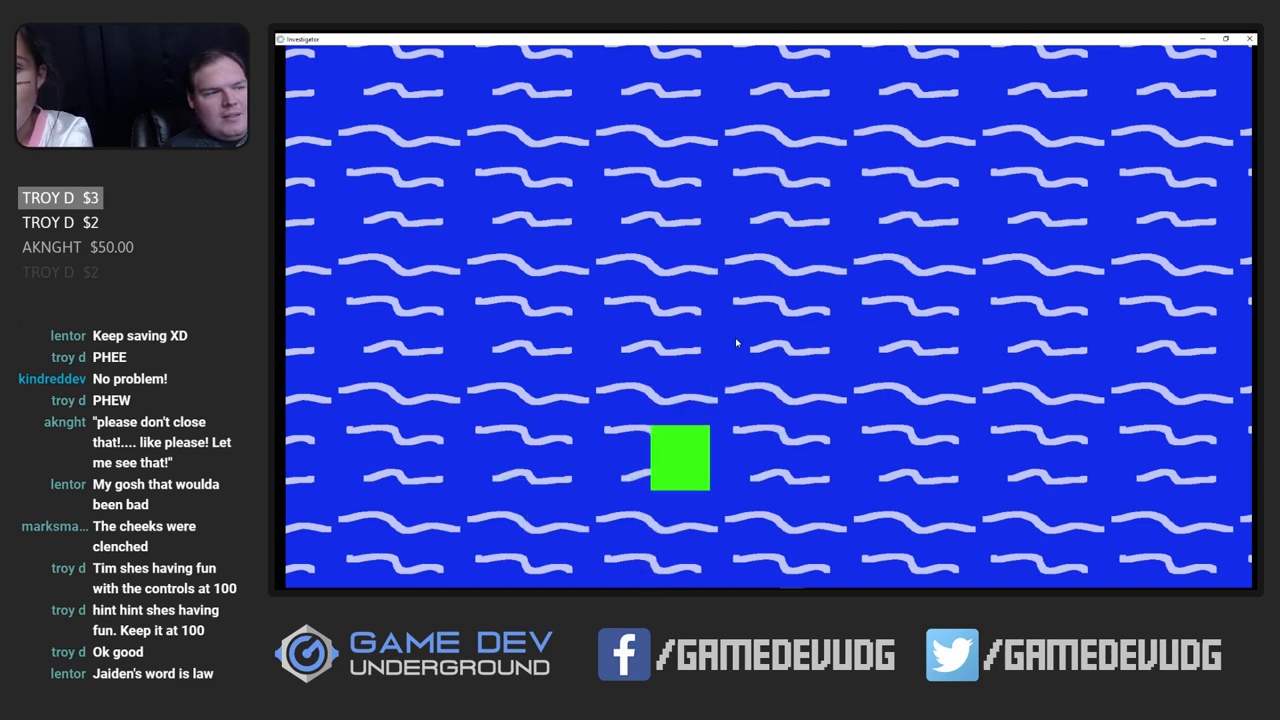
key("Down")
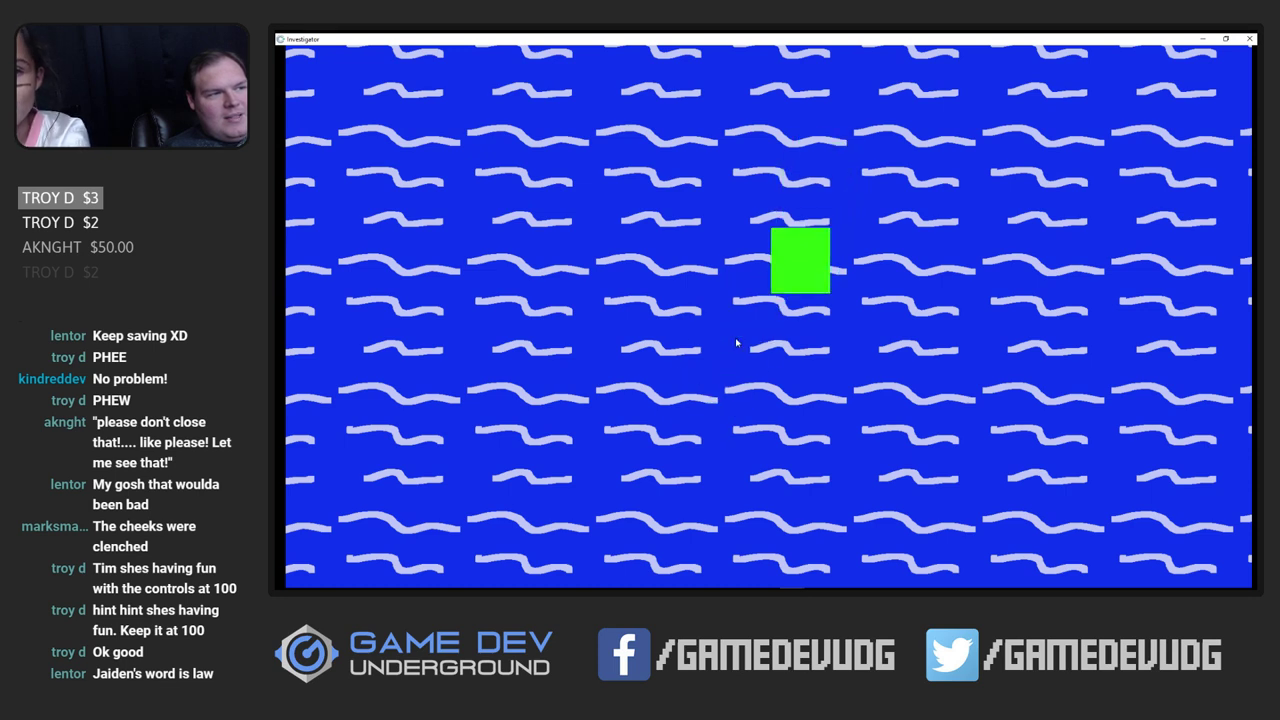
key("Up")
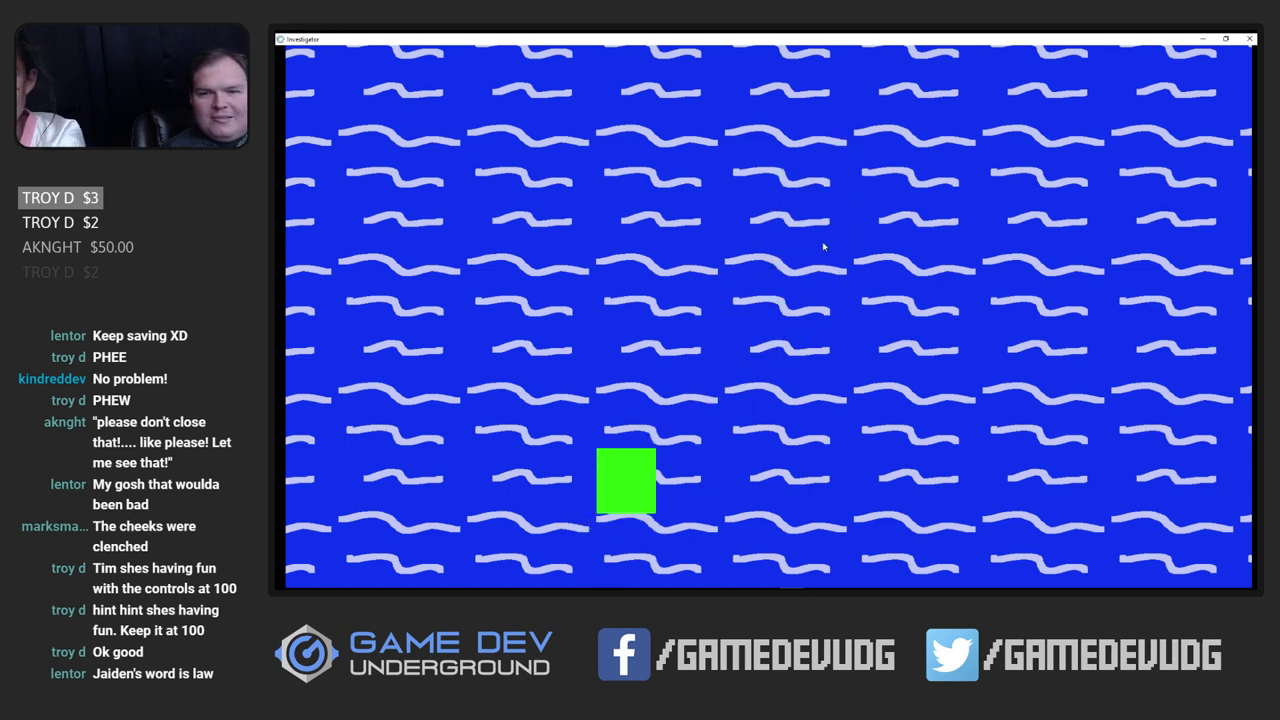
Push the player toward the upper corners of the water, restore down the preview window and return to the event sheet
left_click(360, 207)
left_click(1141, 203)
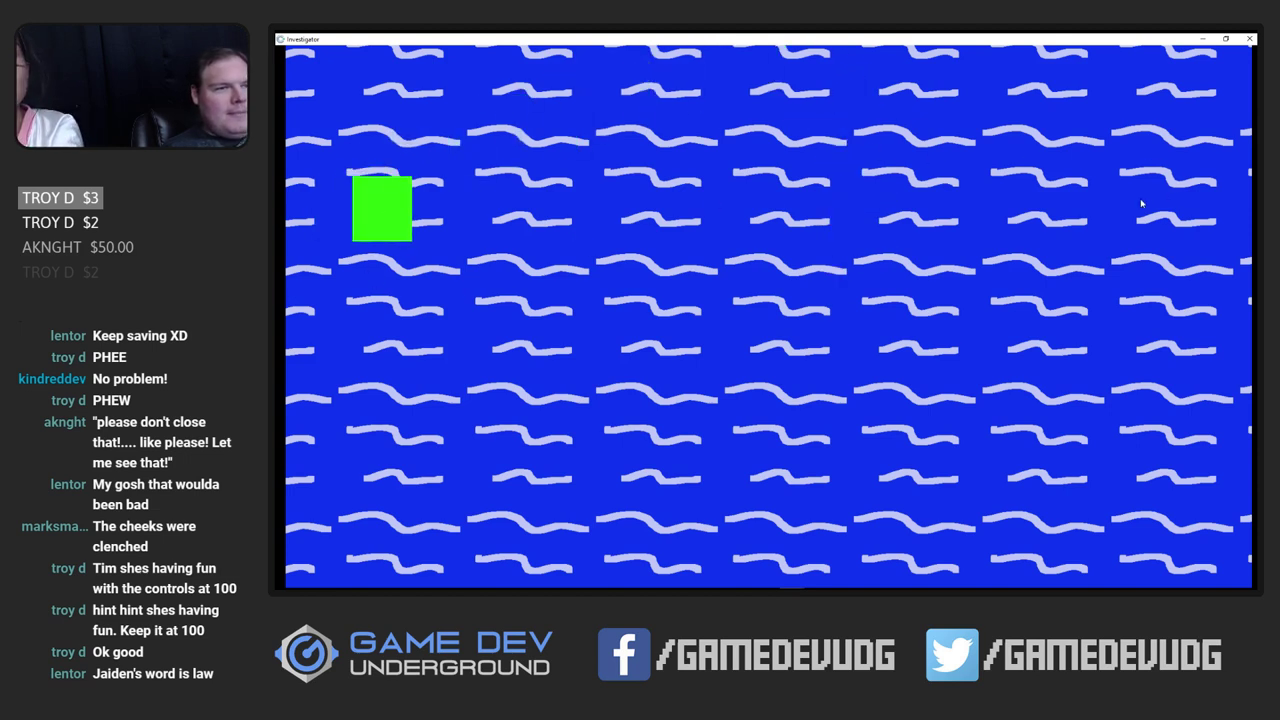
left_click(628, 163)
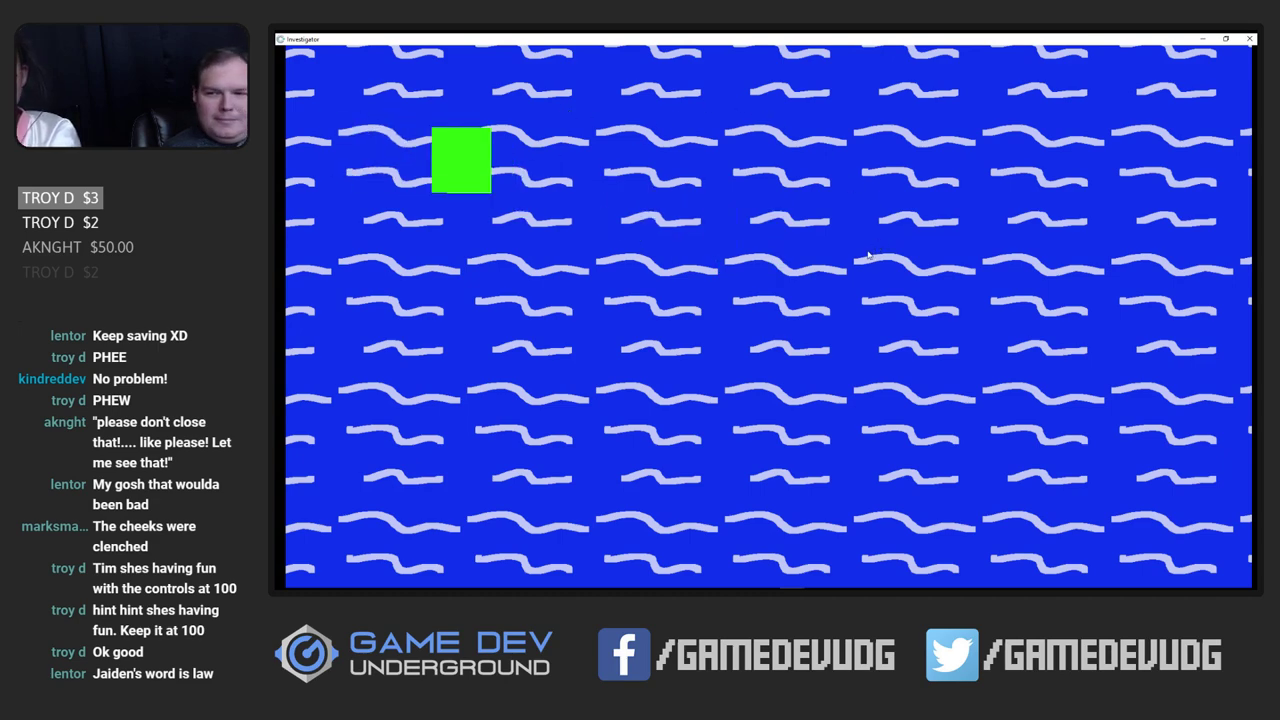
double_click(727, 38)
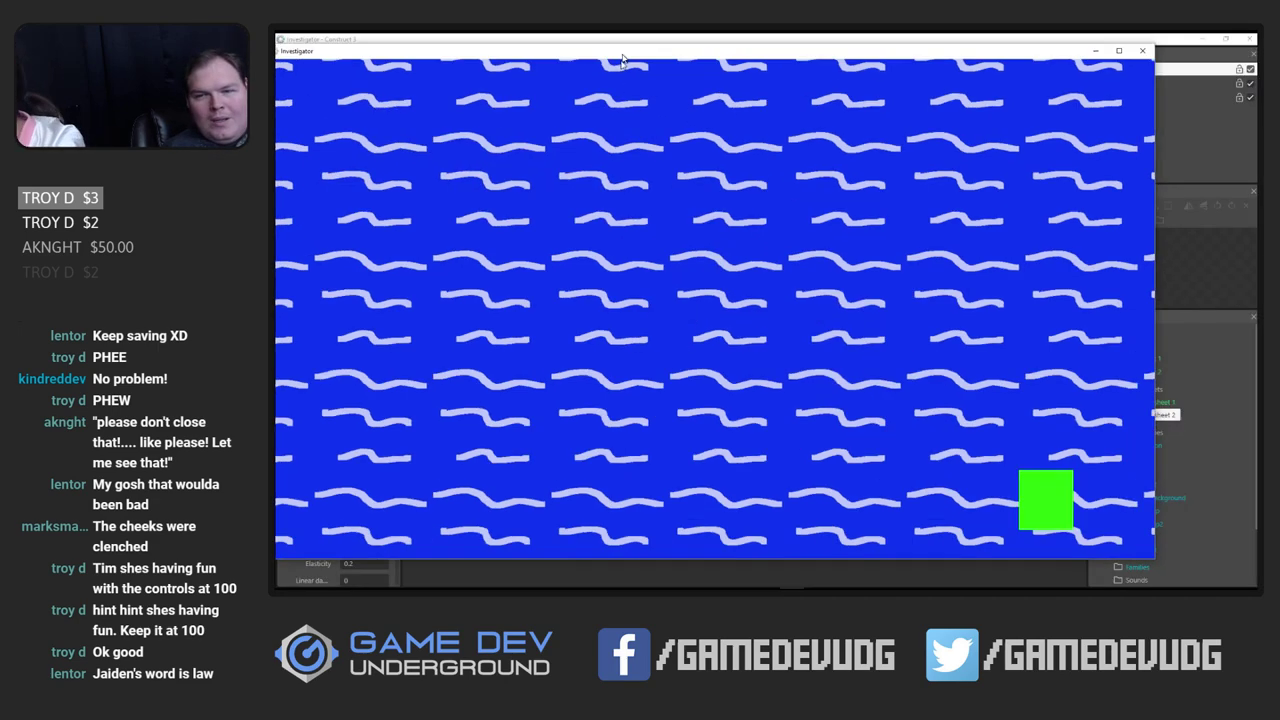
left_click(615, 193)
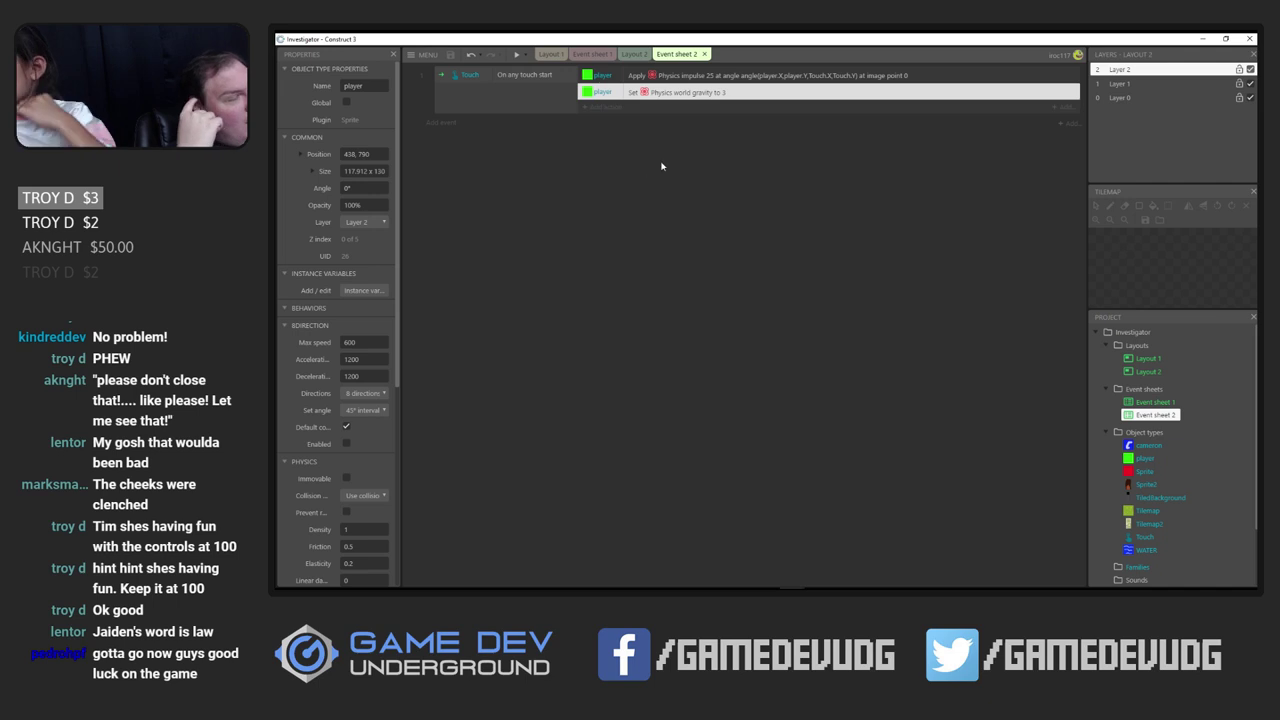
Insert a new Sprite object in Layout 2, placing it in the empty margin beside the water
left_click(633, 54)
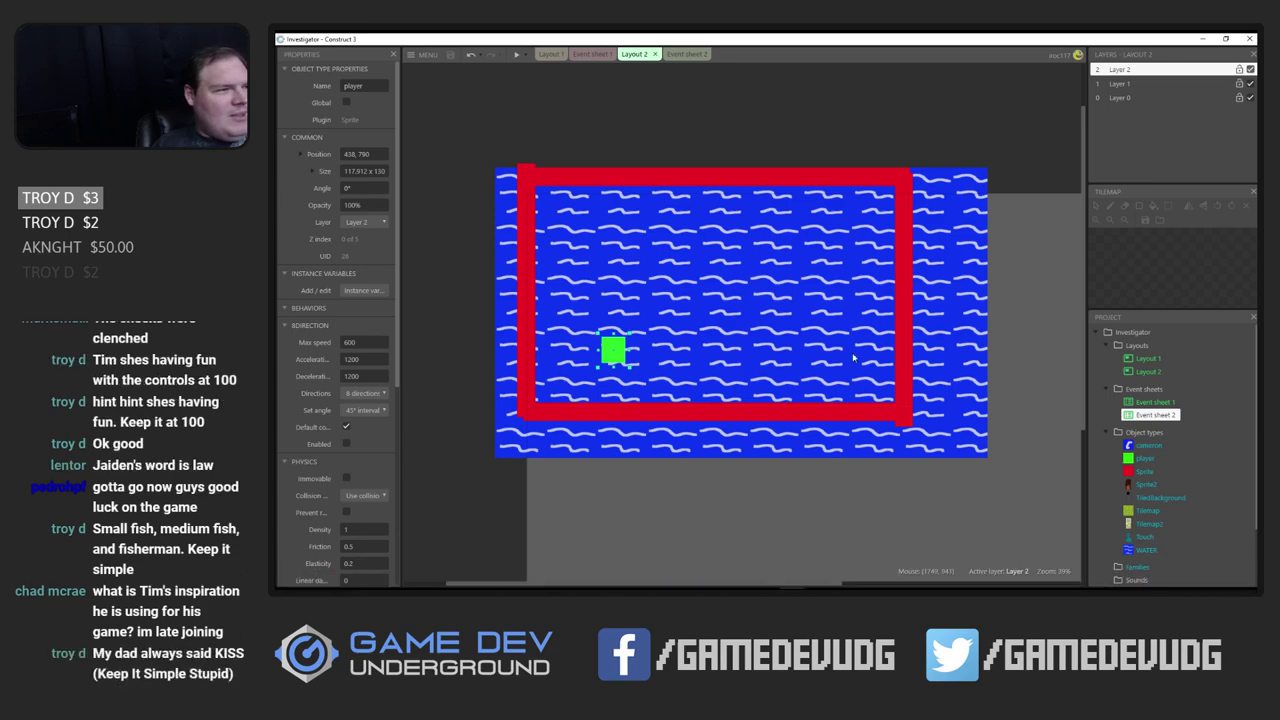
left_click(470, 290)
right_click(456, 287)
left_click(469, 299)
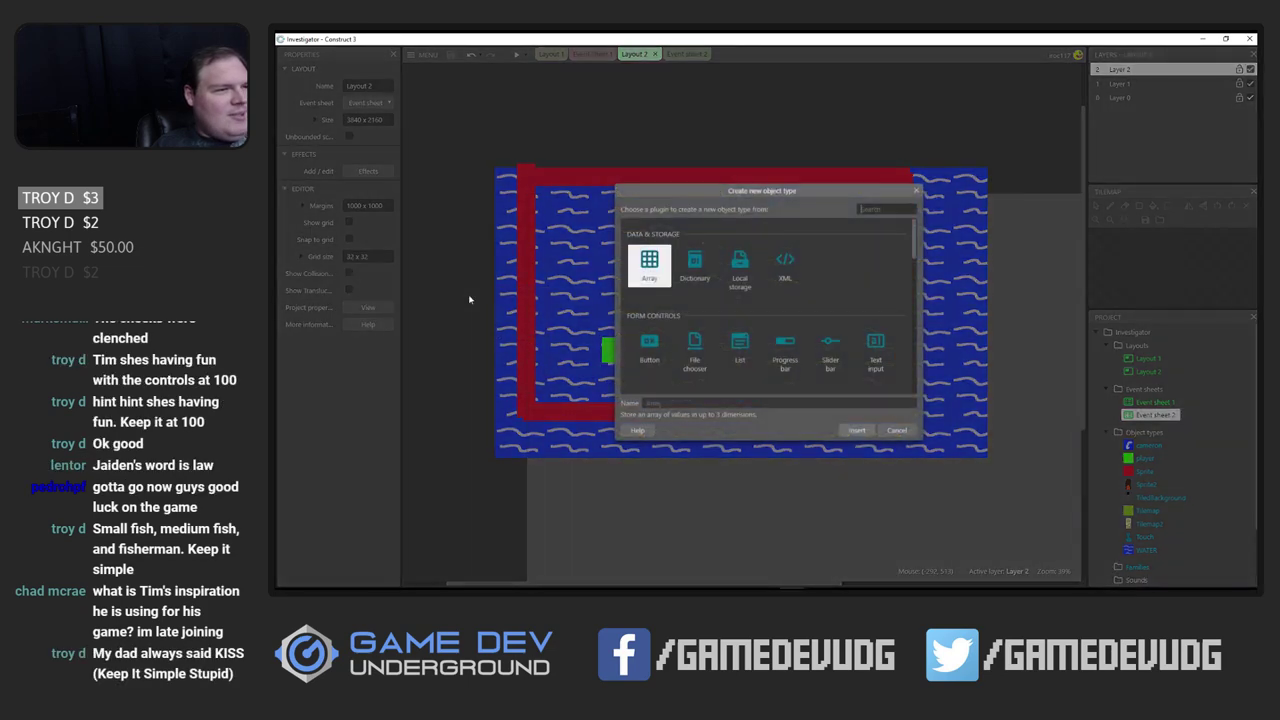
scroll(745, 333, "down", 1)
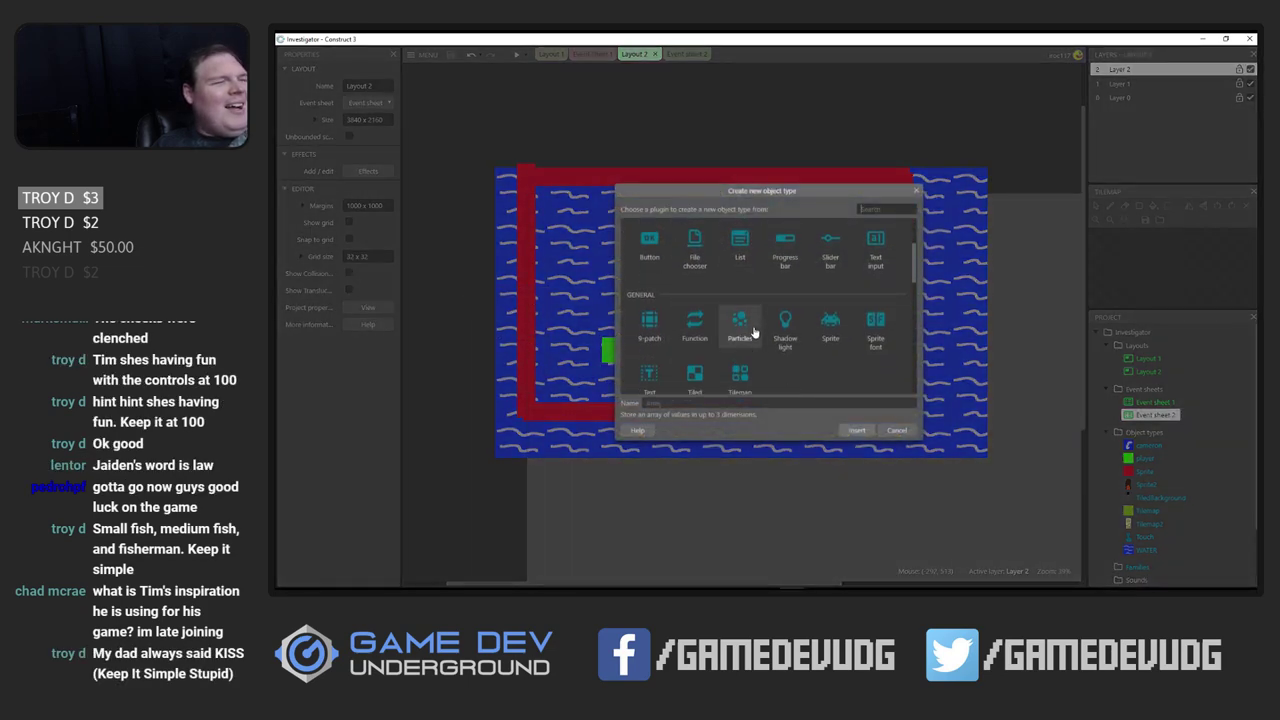
double_click(830, 325)
left_click(455, 330)
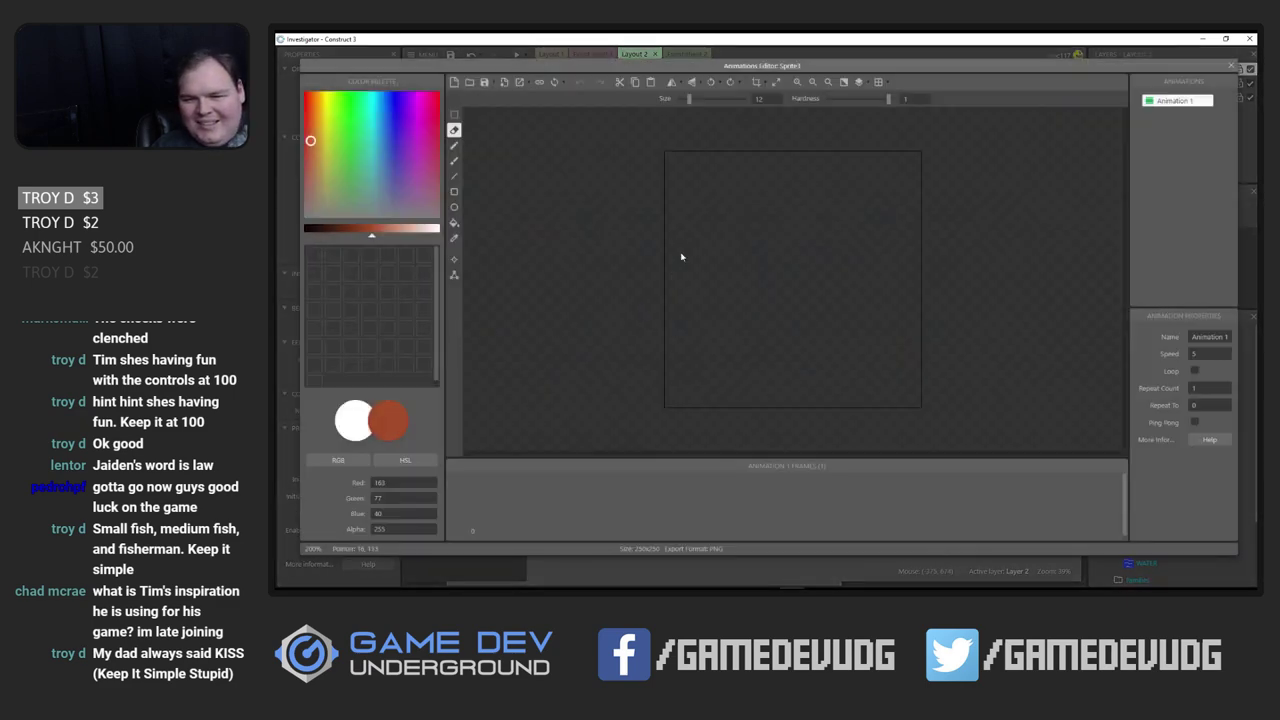
Resize the new sprite's image canvas to 128 by 128 pixels
left_click(776, 82)
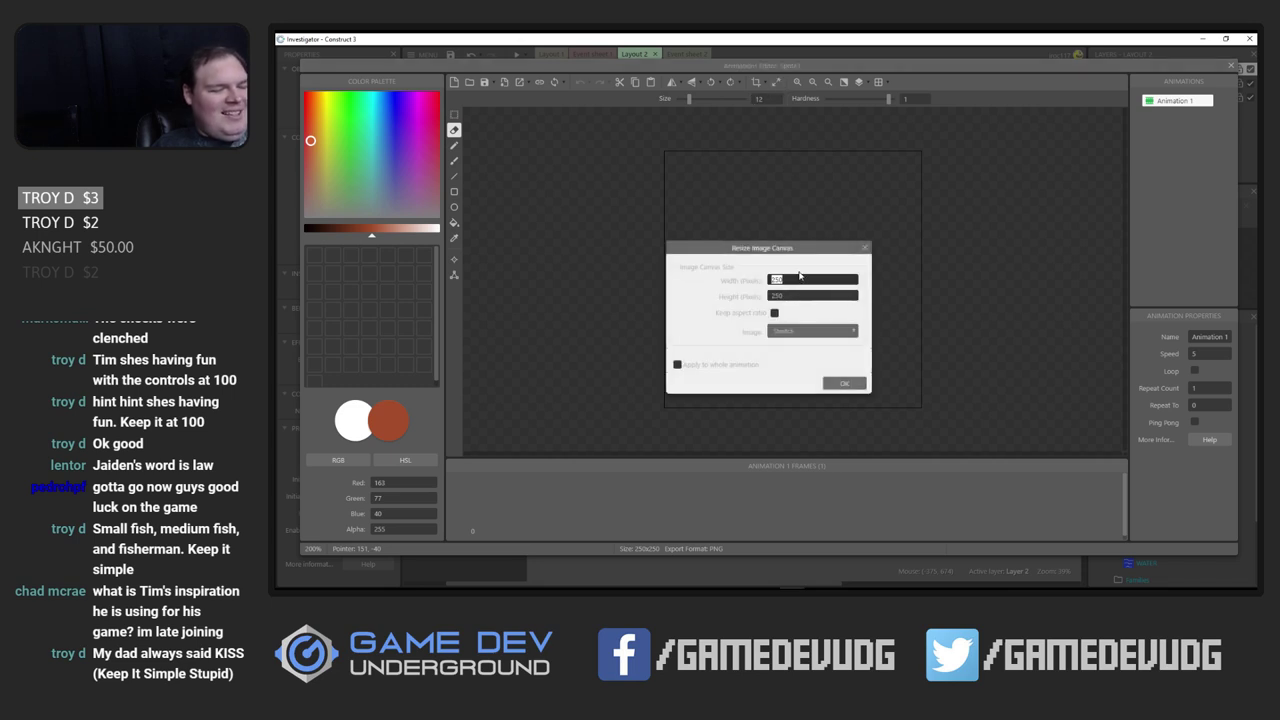
type("128")
key("Tab")
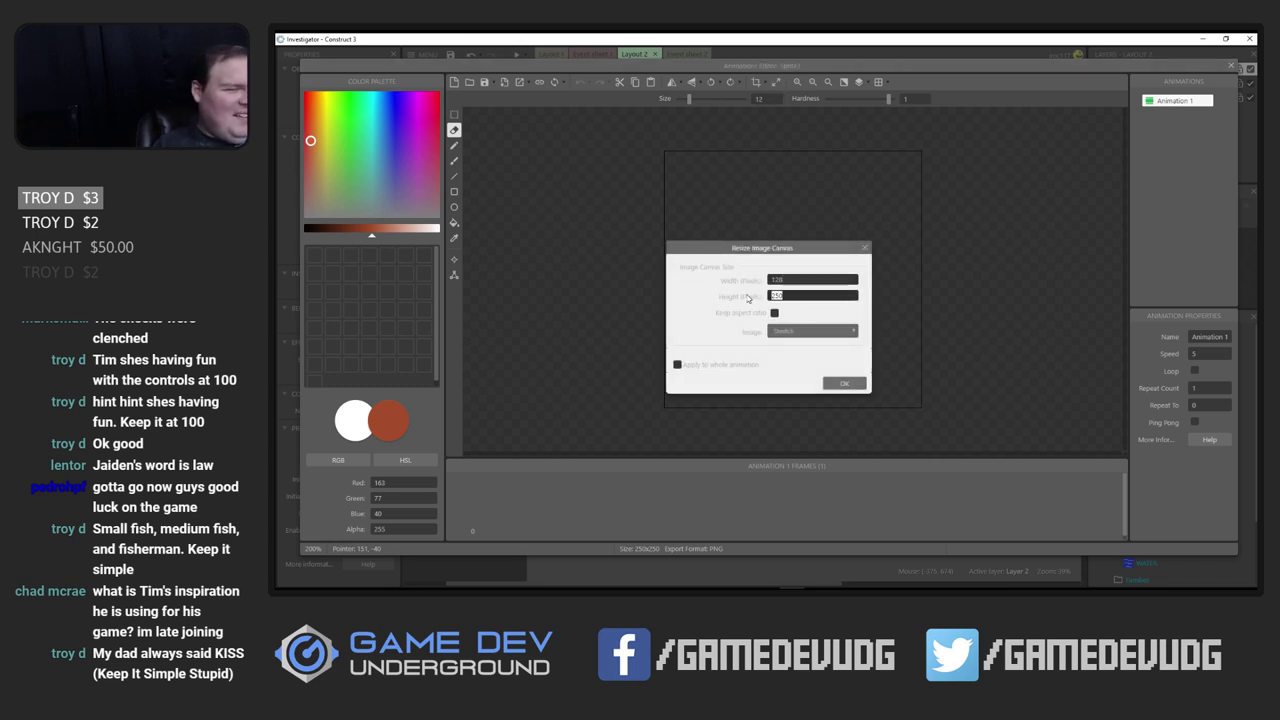
type("128")
left_click(844, 385)
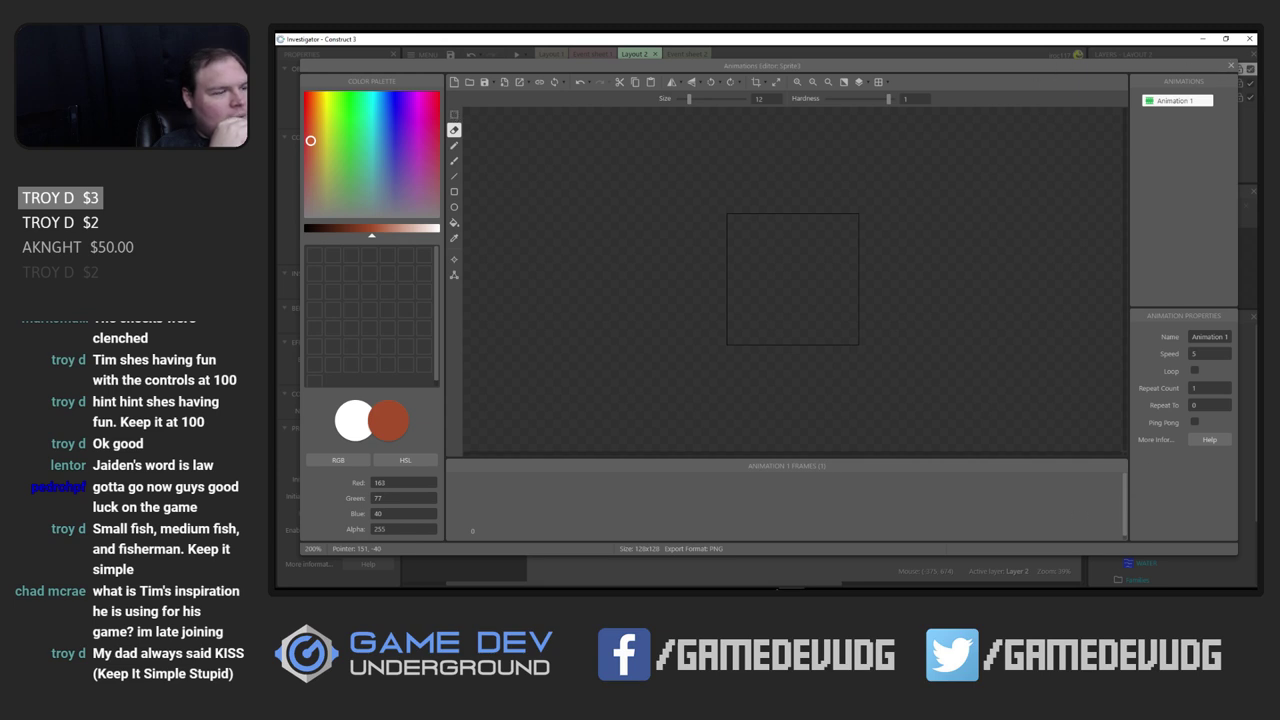
Close the running Investigator preview window and activate the Pencil tool for drawing the new sprite's image
mouse_move(791, 578)
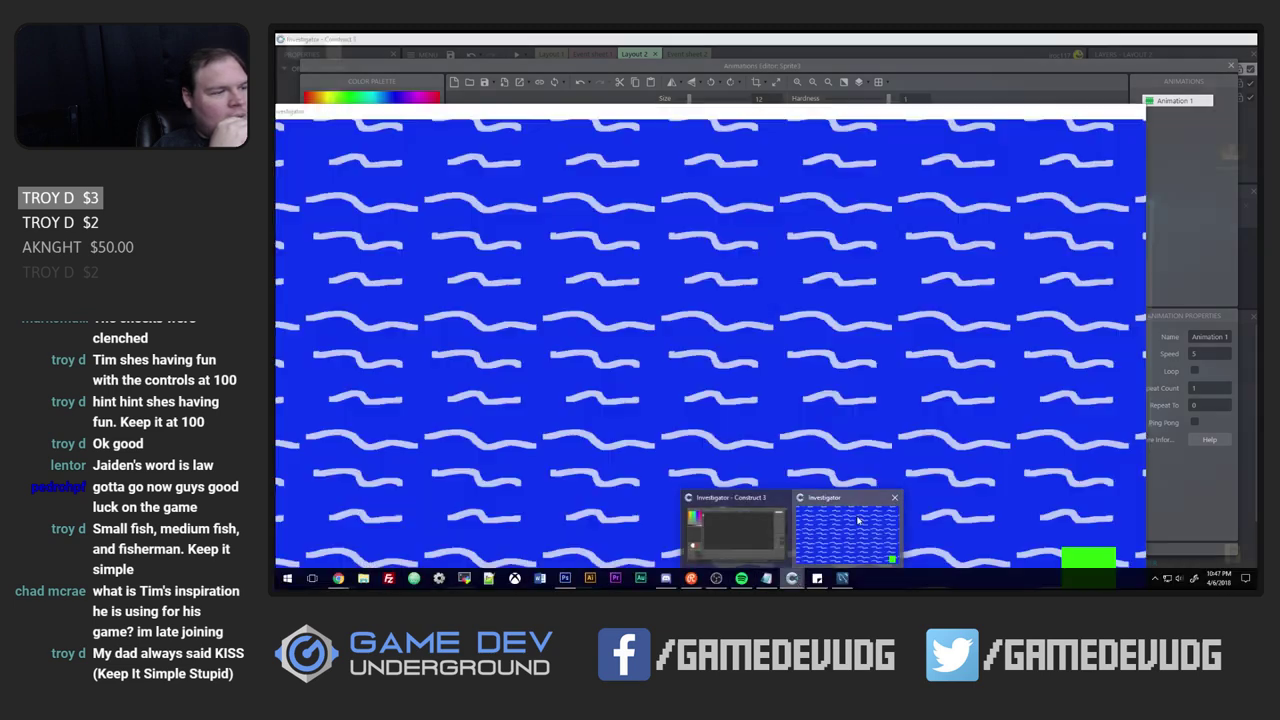
left_click(857, 519)
left_click(1137, 110)
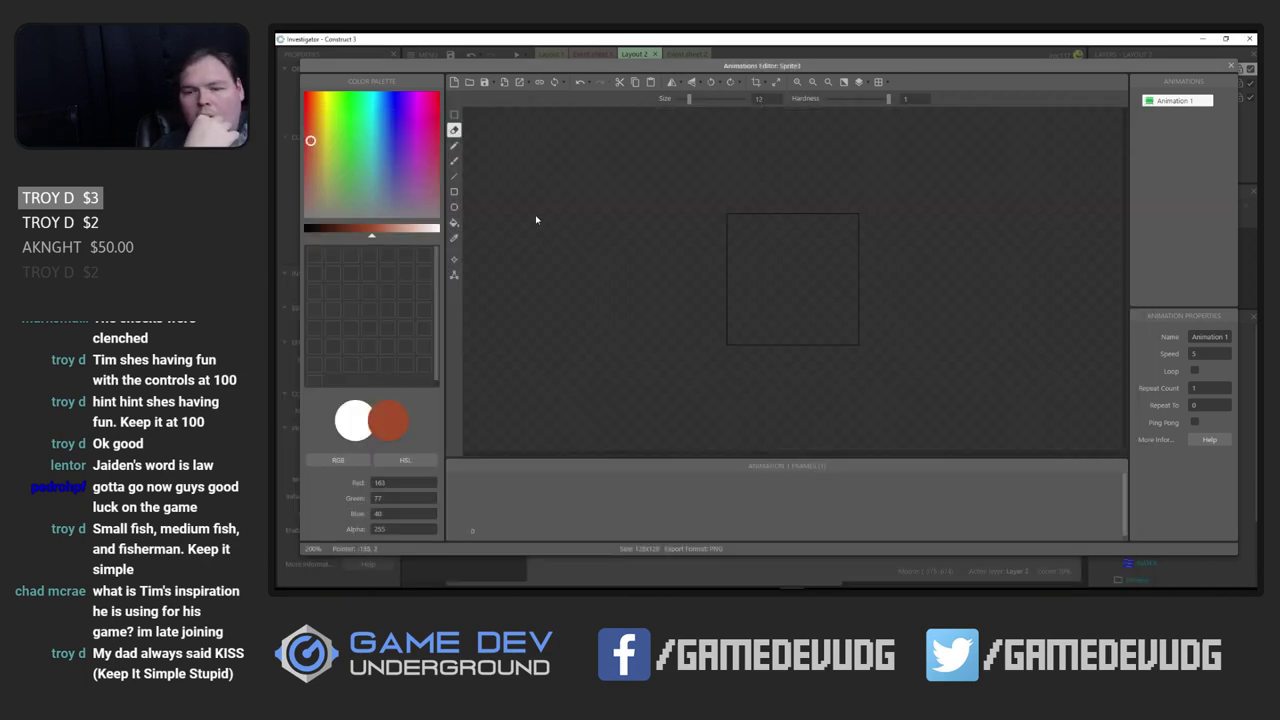
left_click(455, 148)
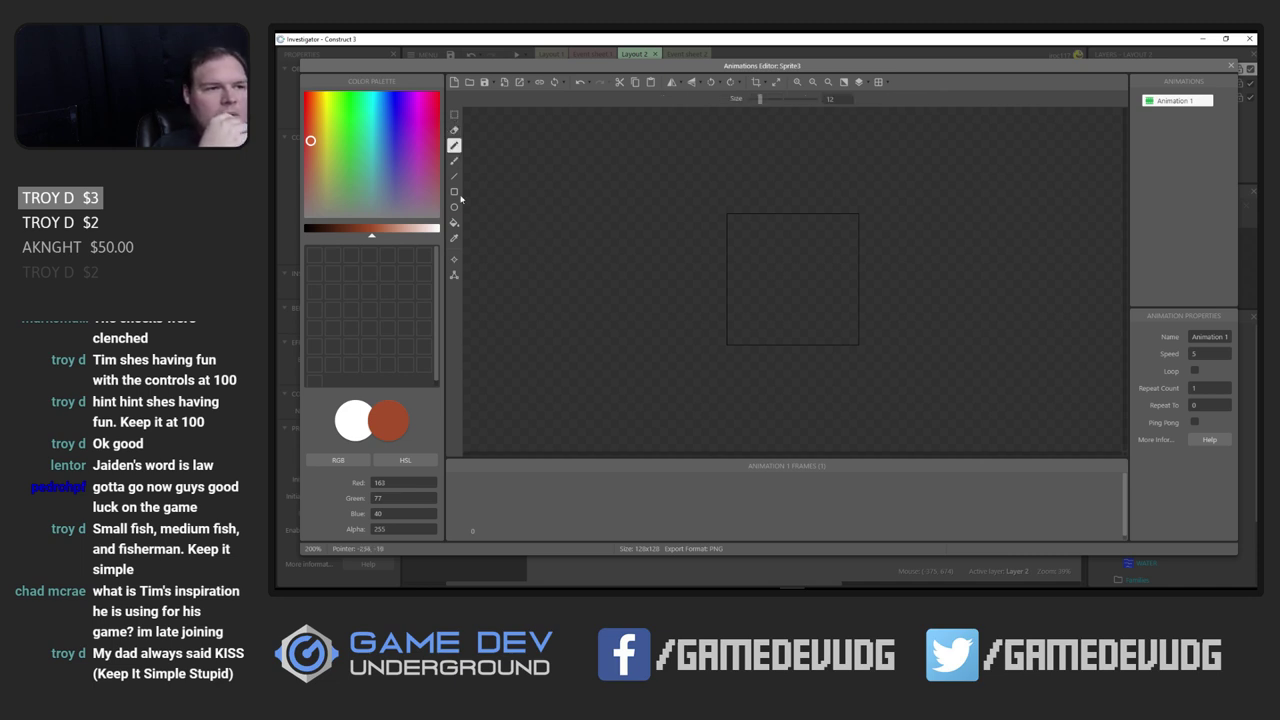
Draw a small fish outline with a pointed tail on the sprite canvas in black, using a pencil size of 6
left_click_drag(371, 234, 306, 238)
left_click(773, 261)
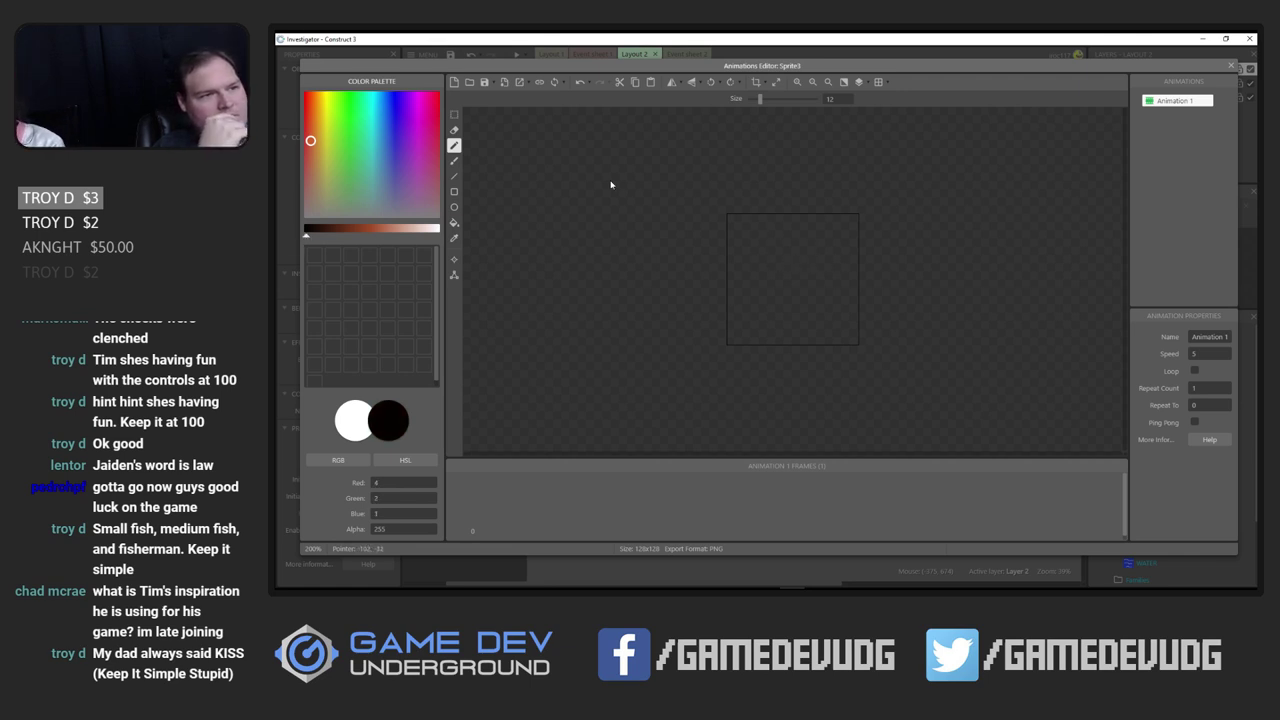
left_click(757, 101)
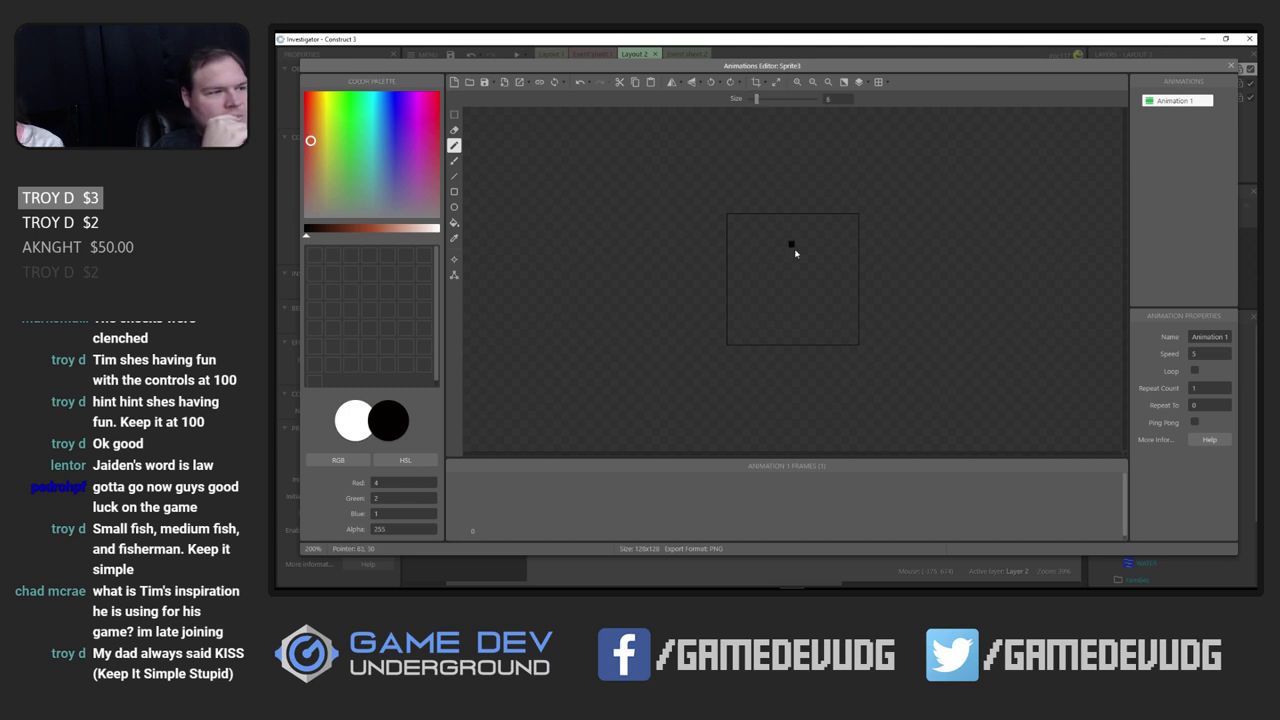
mouse_move(843, 271)
left_mouse_down()
mouse_move(757, 304)
mouse_move(736, 286)
mouse_move(759, 270)
mouse_move(820, 307)
mouse_move(848, 305)
mouse_move(850, 267)
left_mouse_up()
Fill the small fish's body and tail with light yellow
left_click(328, 127)
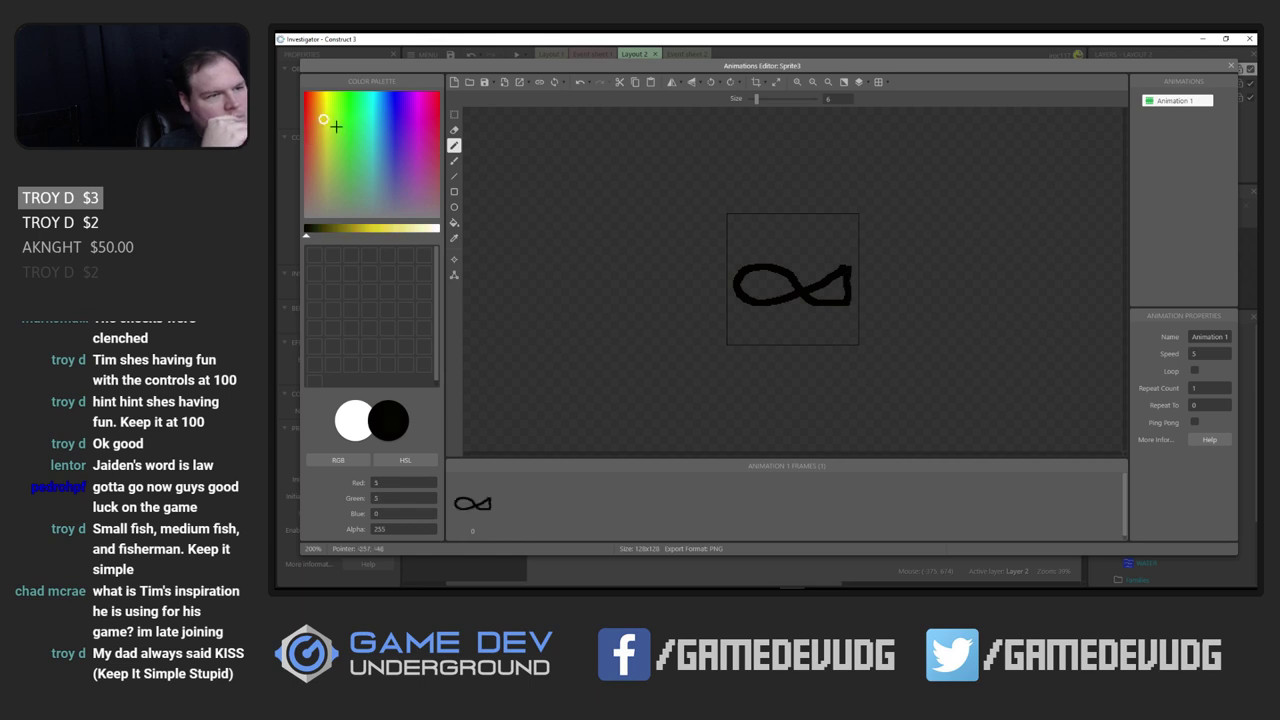
left_click(454, 222)
left_click(758, 279)
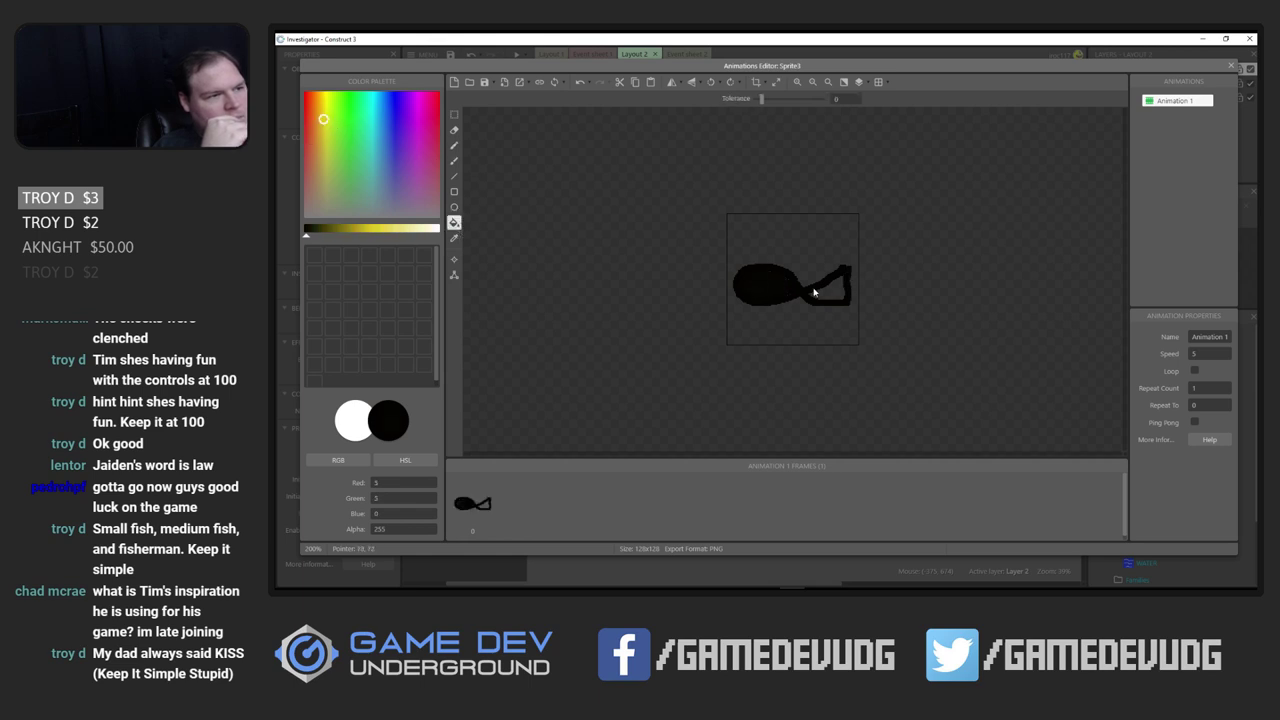
key("ctrl+z")
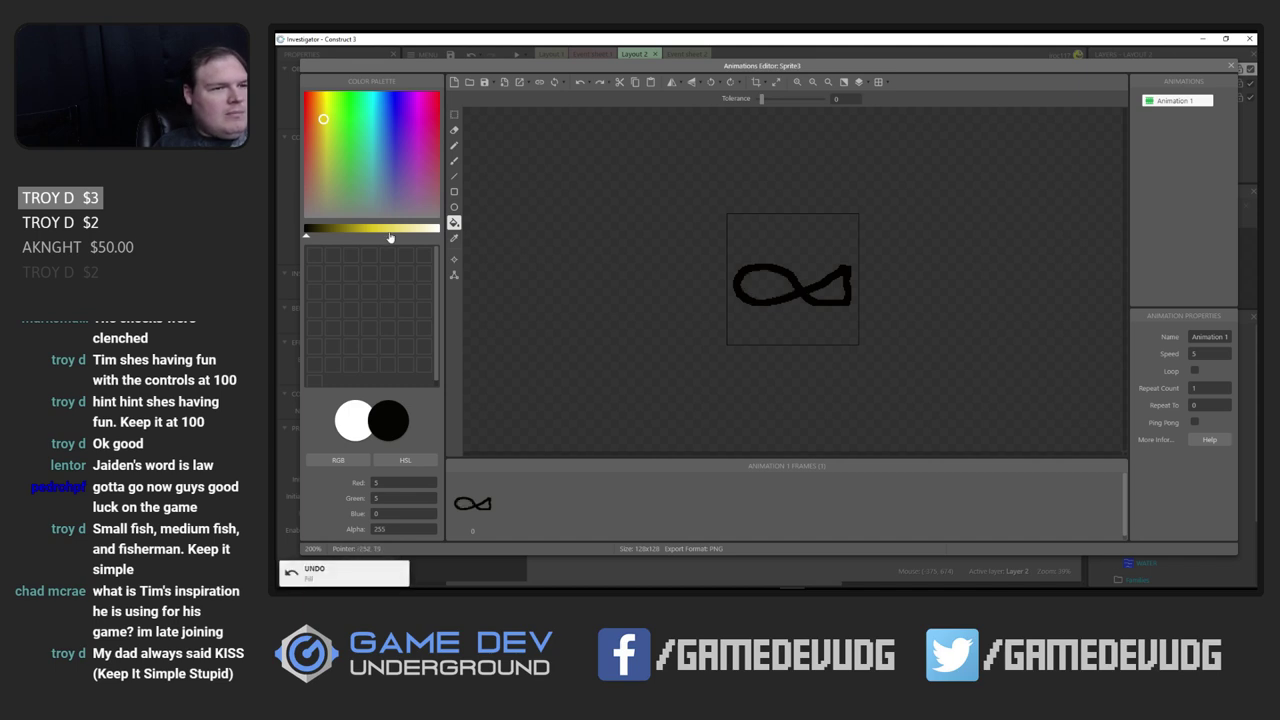
left_click(387, 228)
left_click(765, 287)
left_click(834, 294)
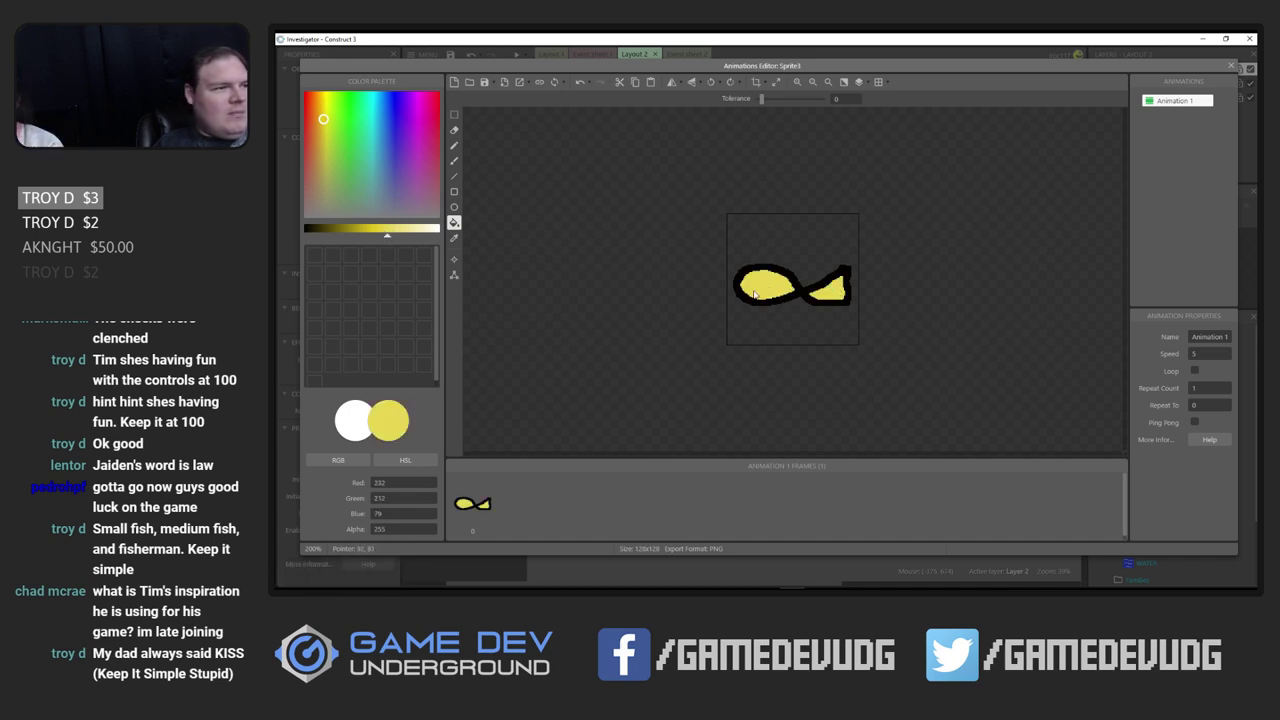
Draw a dark eye and mouth on the yellow fish with the Pencil tool and close the Animations Editor
left_click(454, 145)
left_click_drag(351, 236, 318, 232)
left_click(755, 282)
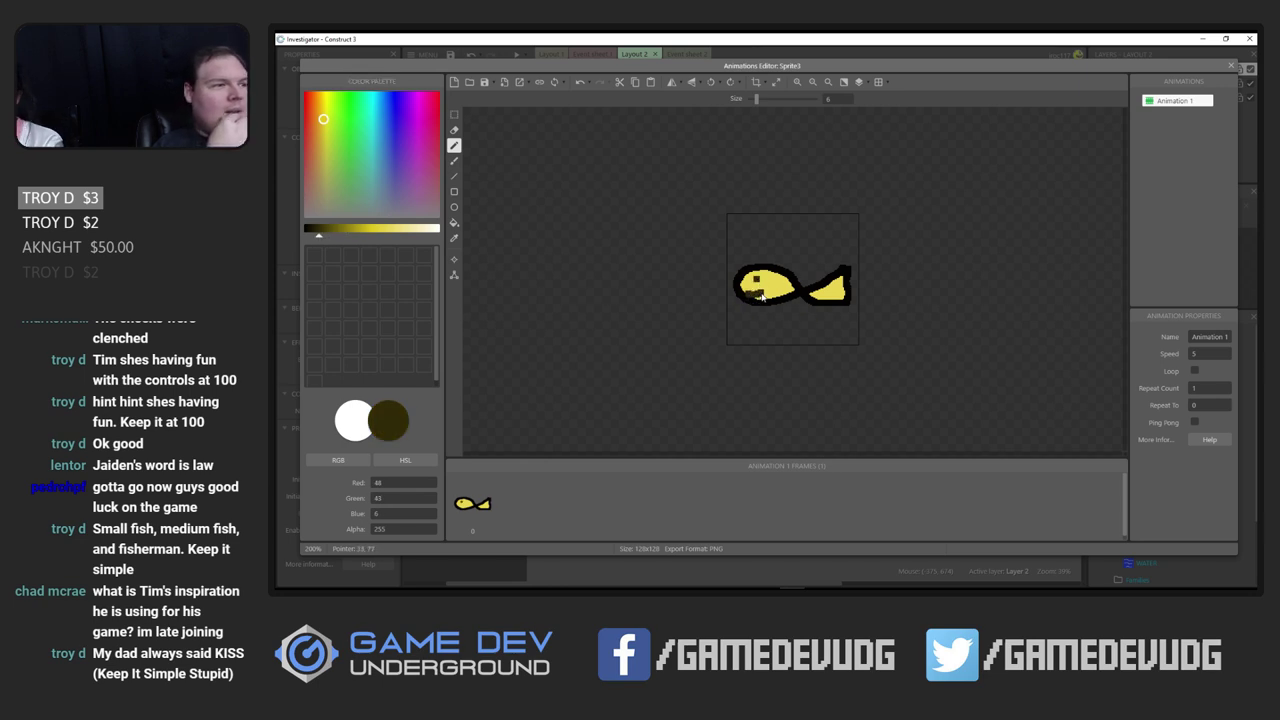
left_click(763, 297)
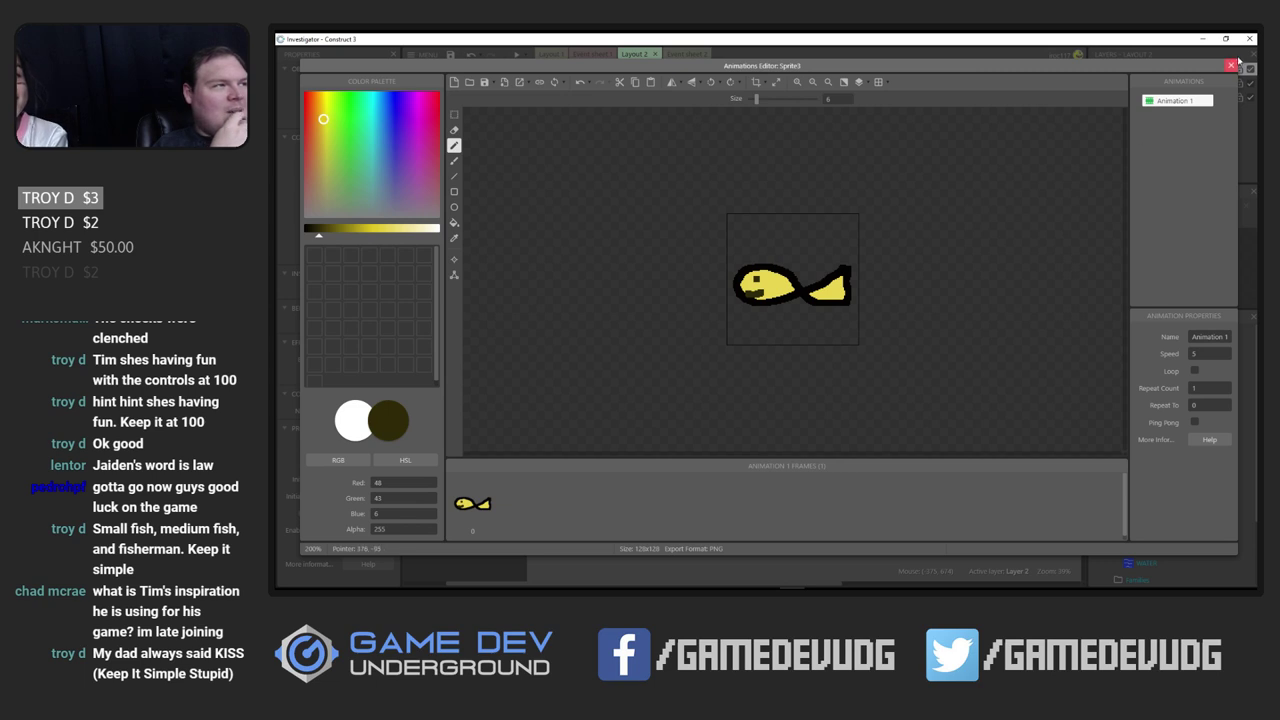
left_click(1232, 67)
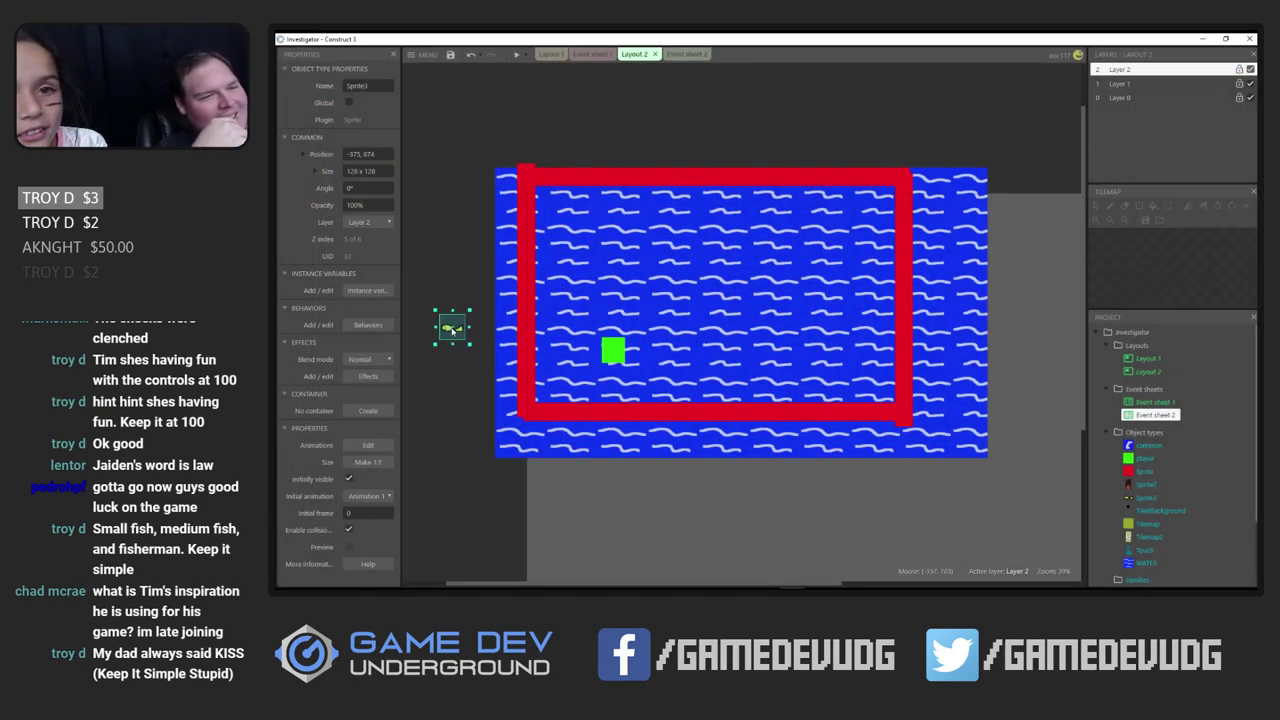
Move the yellow fish sprite into the strip of water outside the right-hand red wall and deselect it
left_click_drag(452, 327, 866, 303)
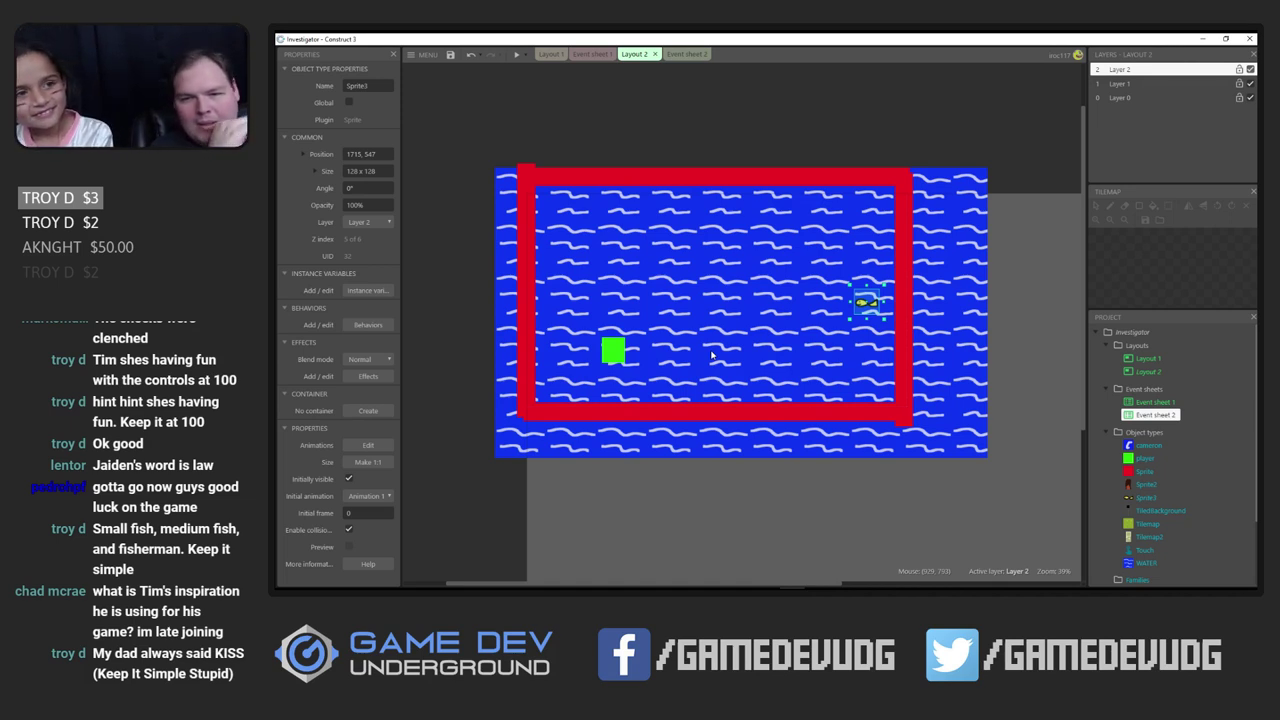
left_click_drag(868, 304, 844, 296)
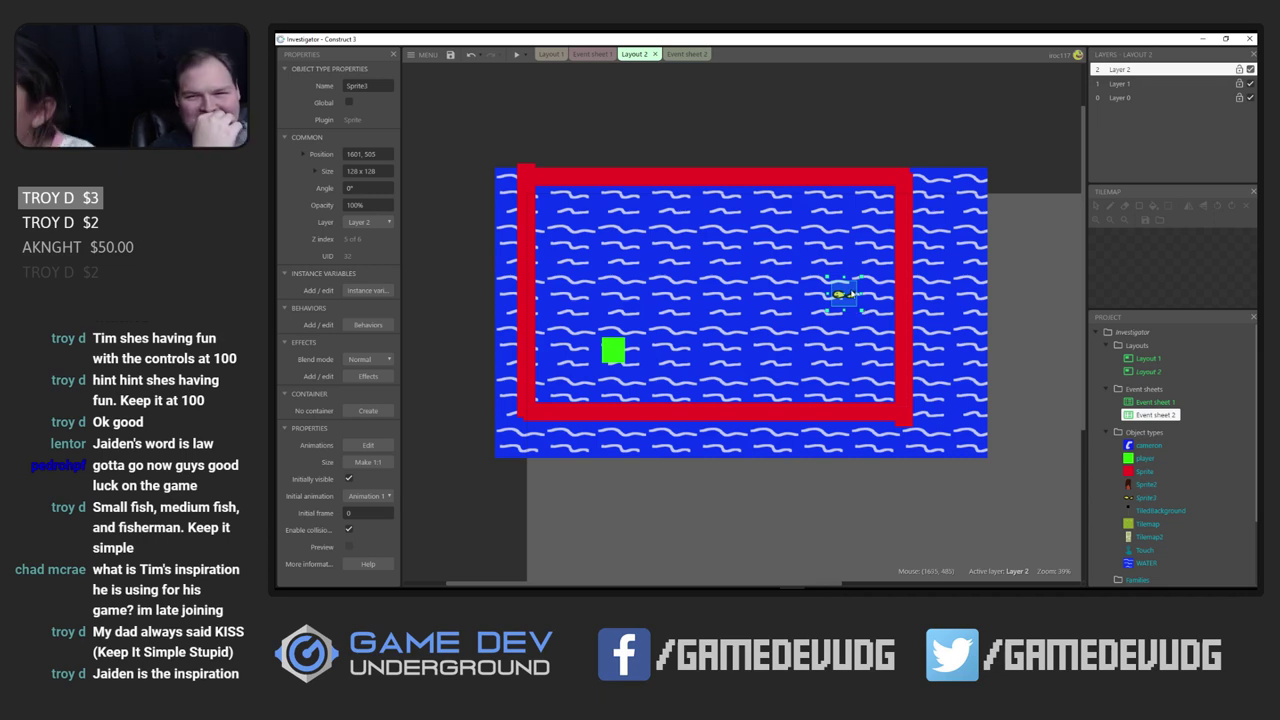
left_click_drag(843, 310, 939, 277)
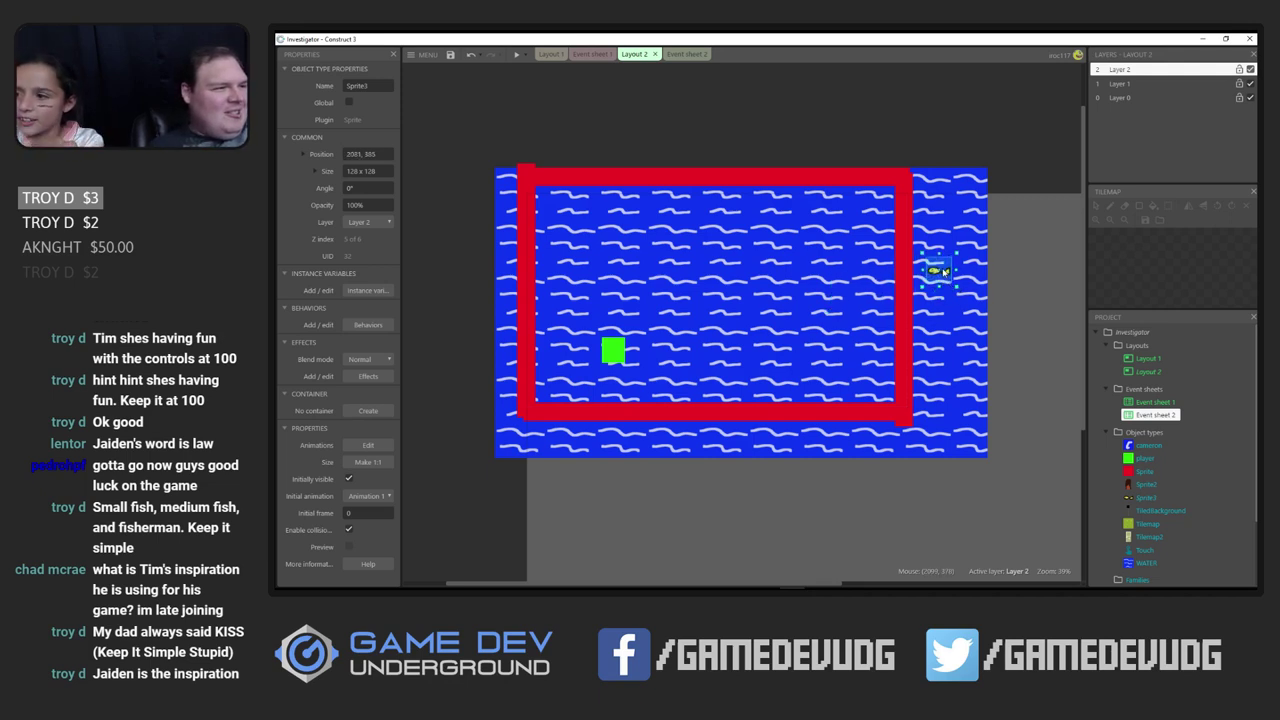
left_click(477, 229)
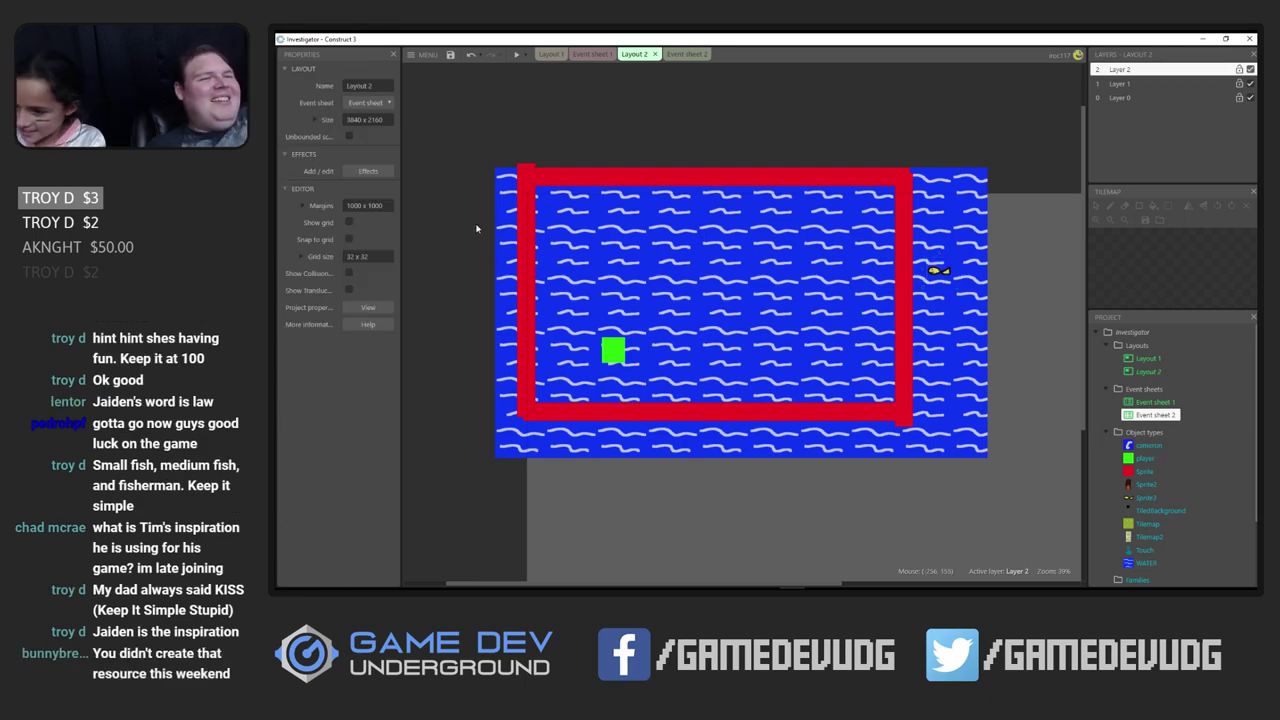
Insert another new Sprite object in Layout 2, placing it in the empty margin beside the water
right_click(459, 248)
left_click(490, 253)
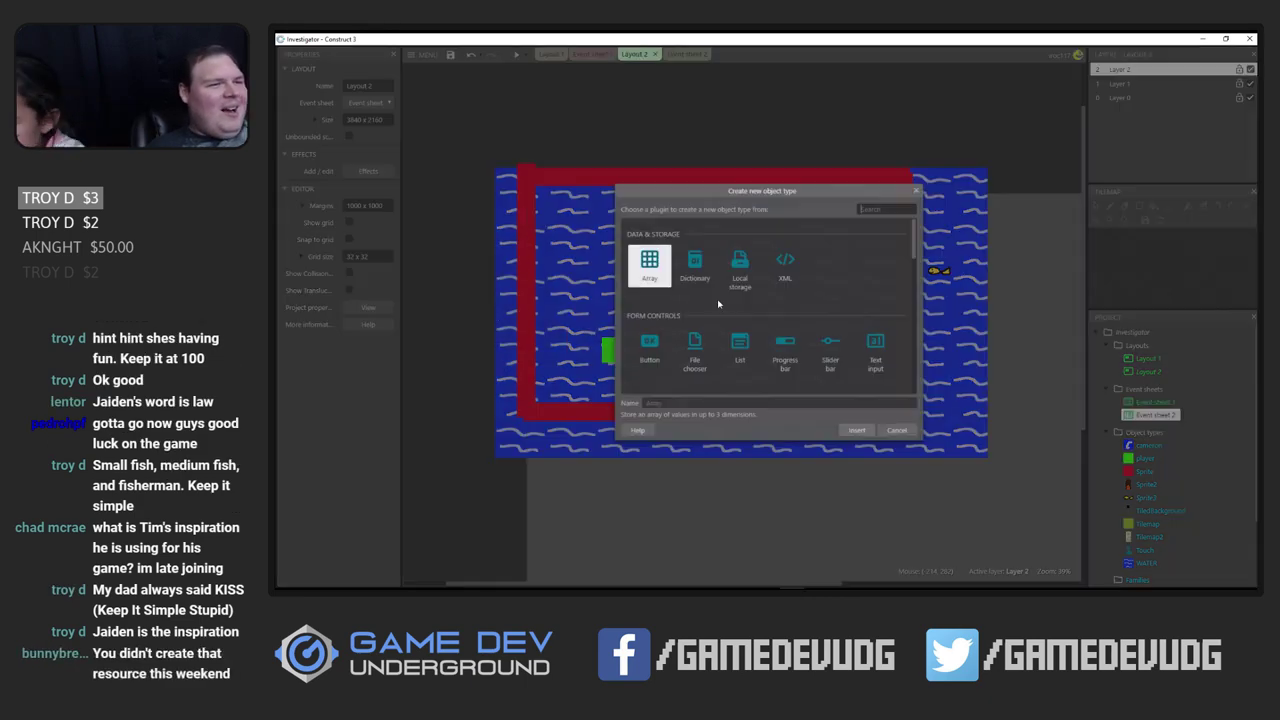
scroll(811, 360, "down", 3)
scroll(790, 362, "down", 5)
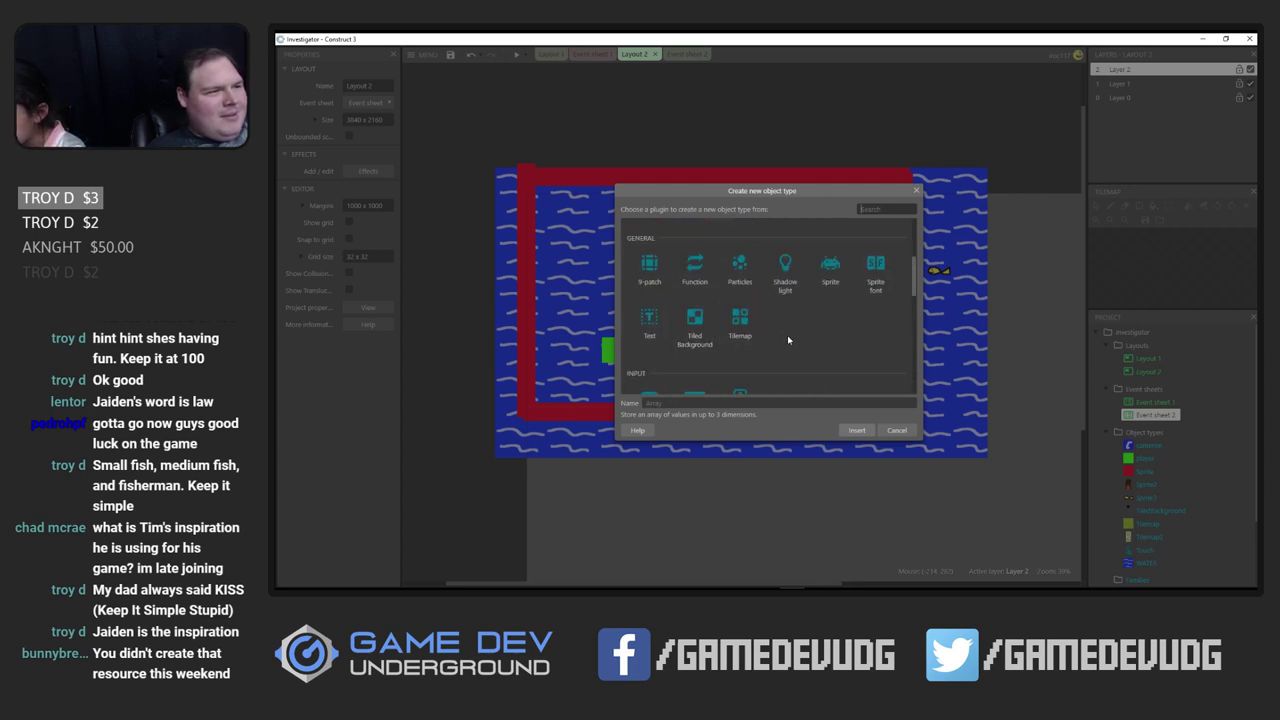
type("spr")
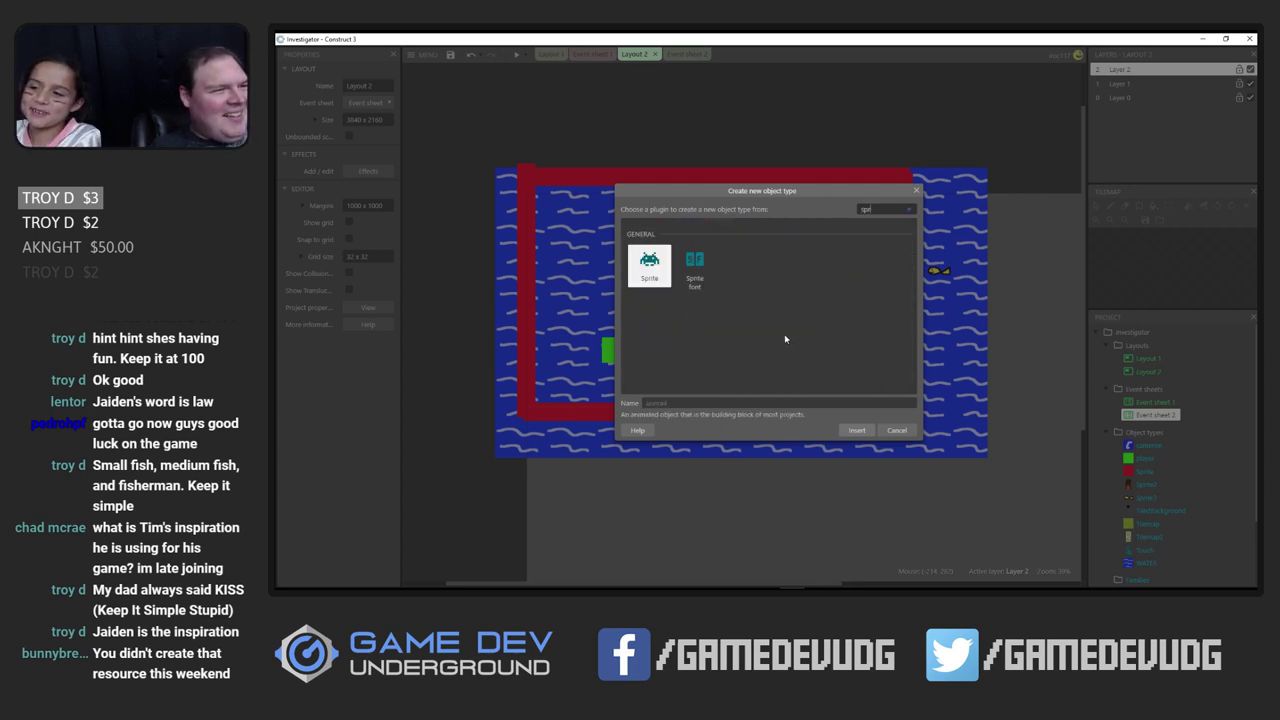
double_click(649, 264)
left_click(469, 250)
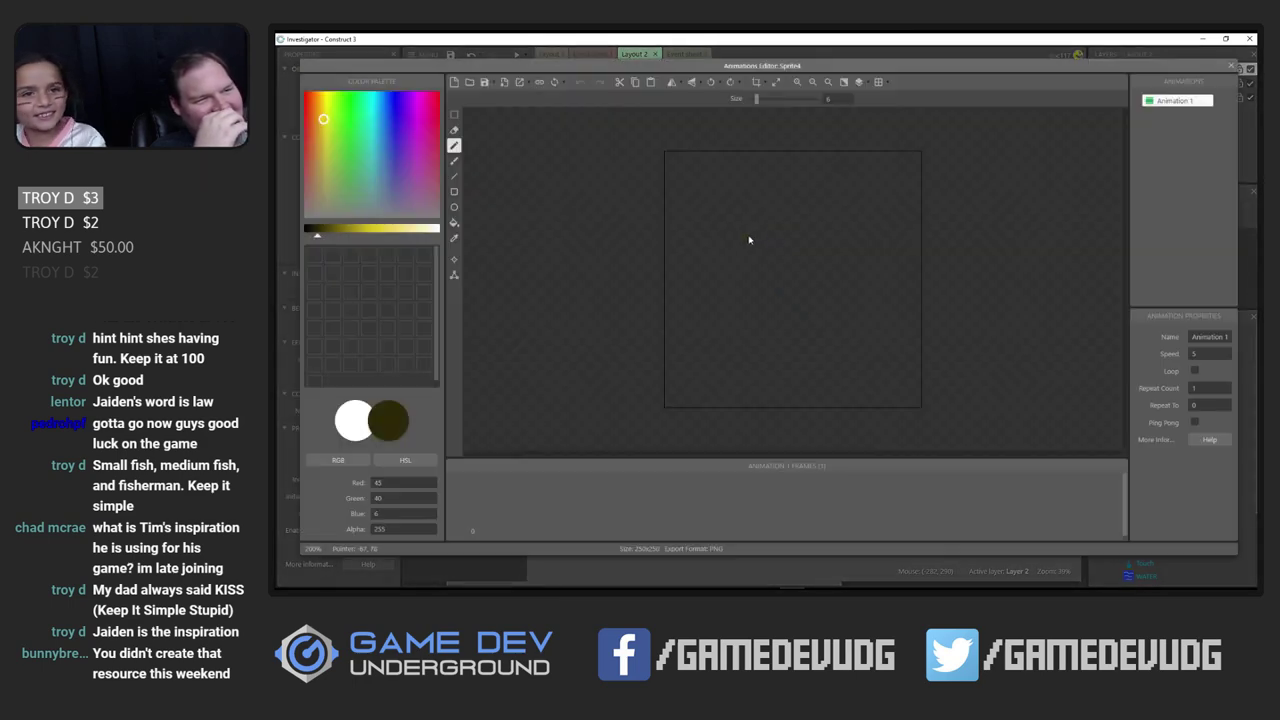
Resize the new sprite's image canvas to 256 by 256 pixels
left_click(776, 83)
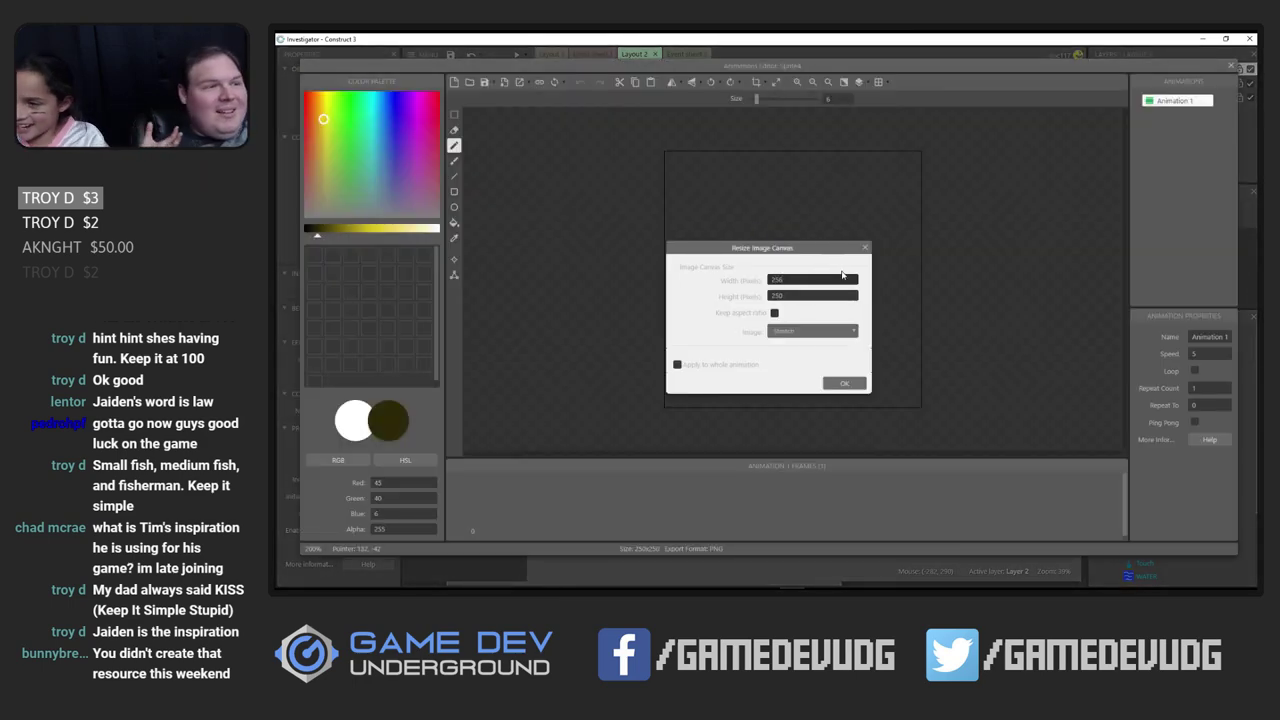
key("Tab")
type("256")
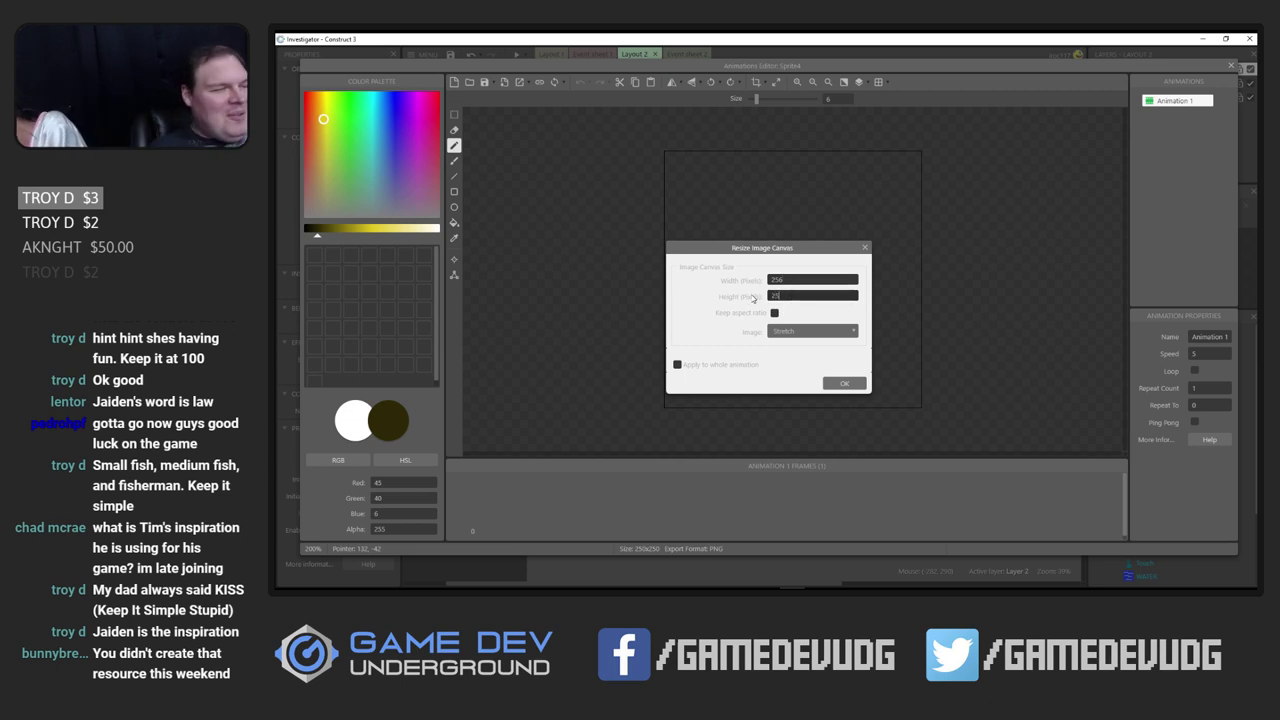
left_click(844, 383)
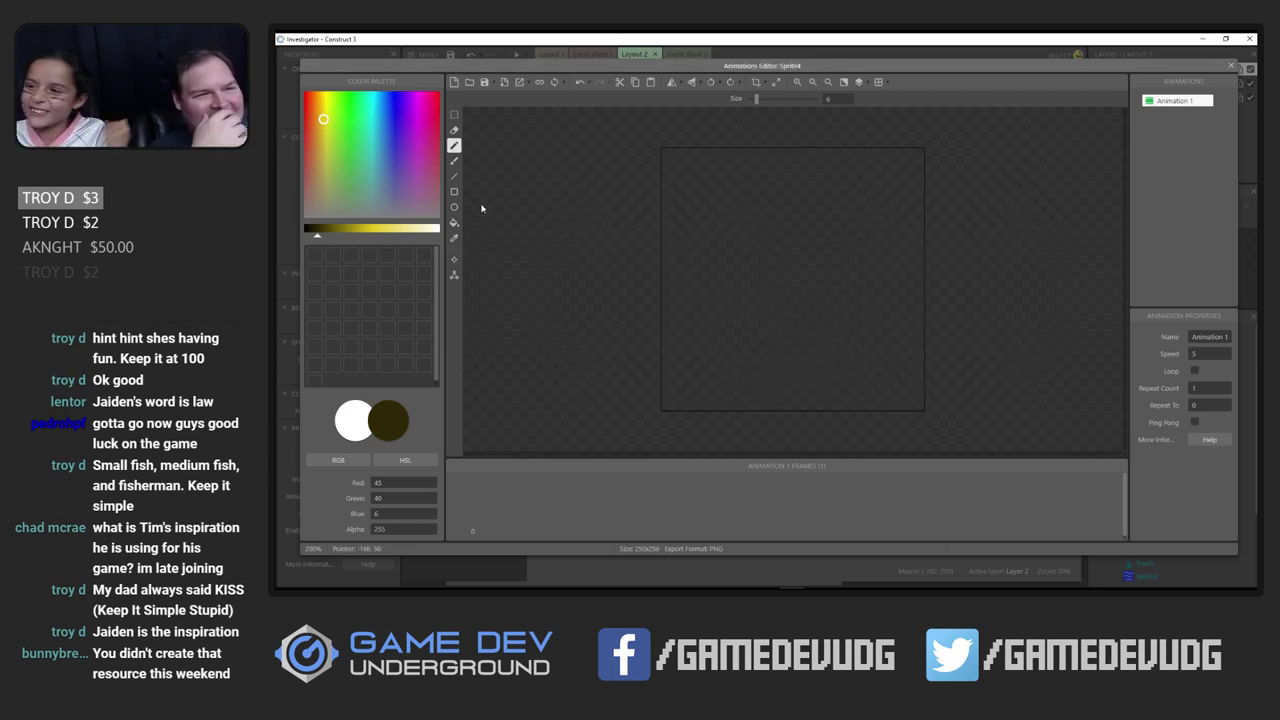
Draw a large fish outline in black, with a rounded body and a tall tail fin joined to it
left_click_drag(317, 236, 303, 240)
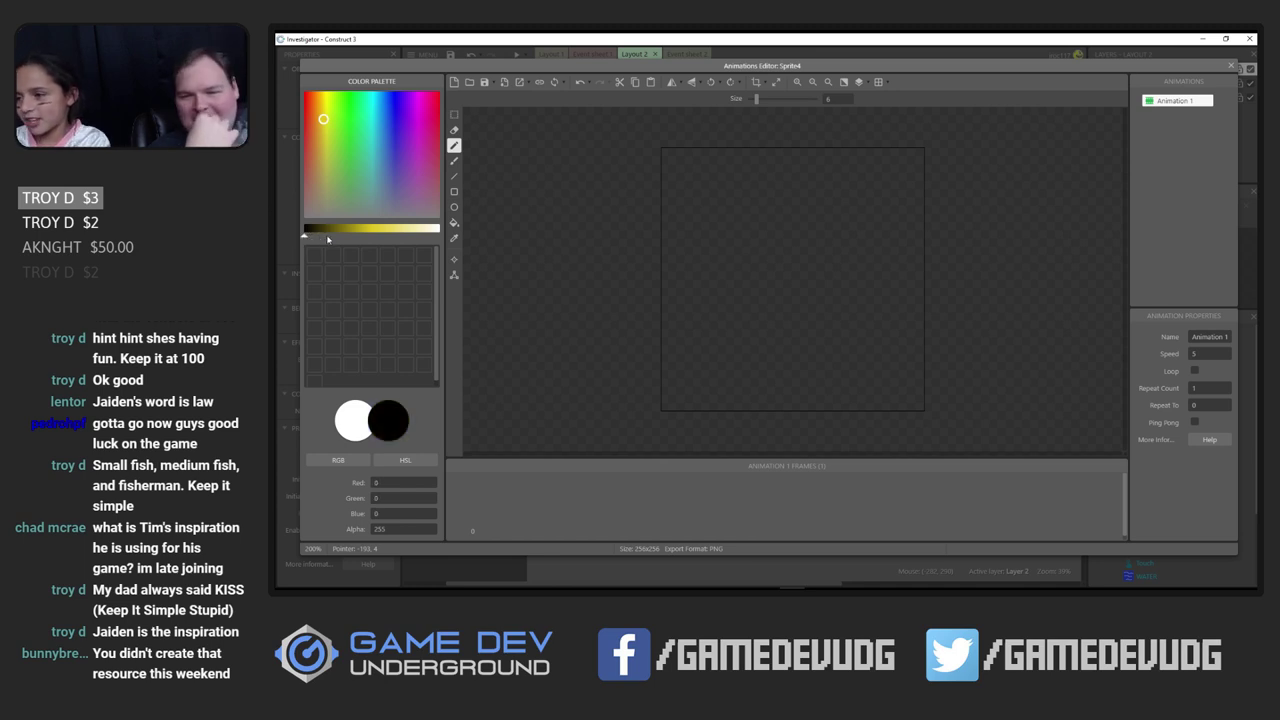
left_click(787, 236)
left_click_drag(768, 237, 709, 264)
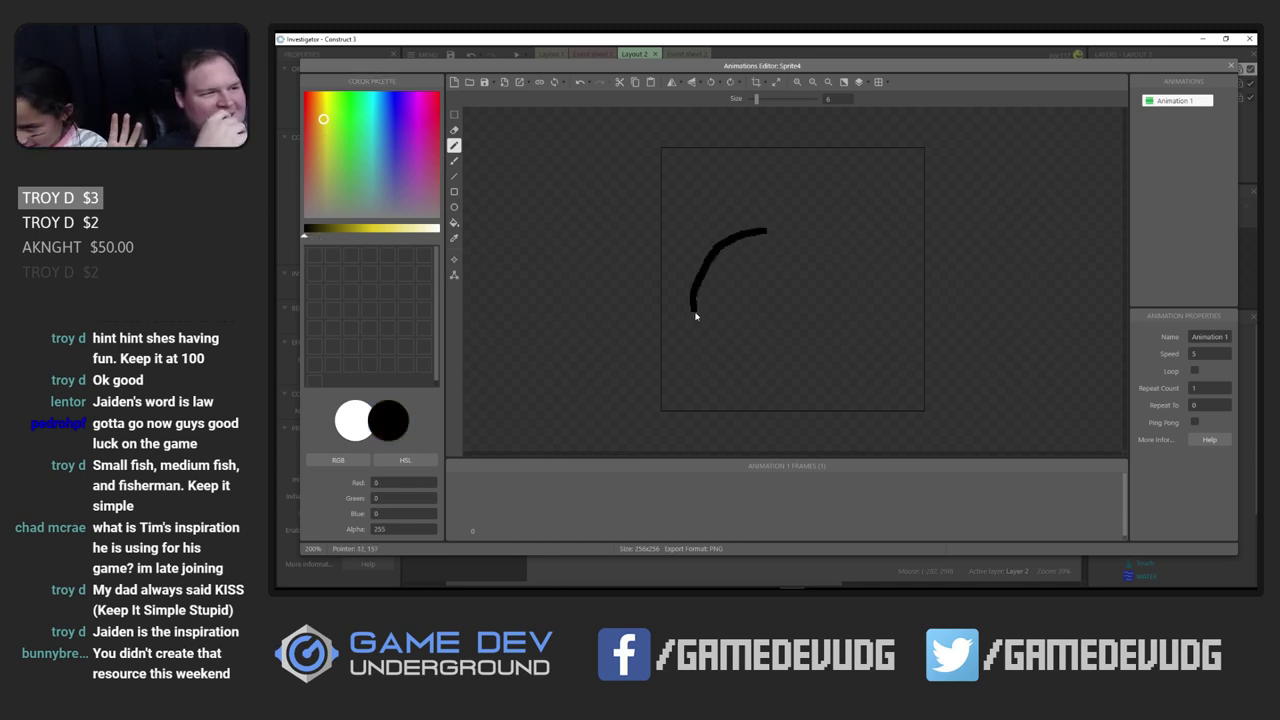
mouse_move(733, 352)
left_mouse_down()
mouse_move(830, 362)
mouse_move(869, 333)
mouse_move(874, 311)
mouse_move(839, 252)
mouse_move(794, 231)
mouse_move(749, 240)
left_mouse_up()
mouse_move(877, 303)
left_mouse_down()
mouse_move(895, 305)
mouse_move(891, 331)
left_mouse_up()
mouse_move(892, 302)
left_mouse_down()
mouse_move(918, 242)
mouse_move(907, 375)
mouse_move(877, 327)
left_mouse_up()
left_click(795, 305)
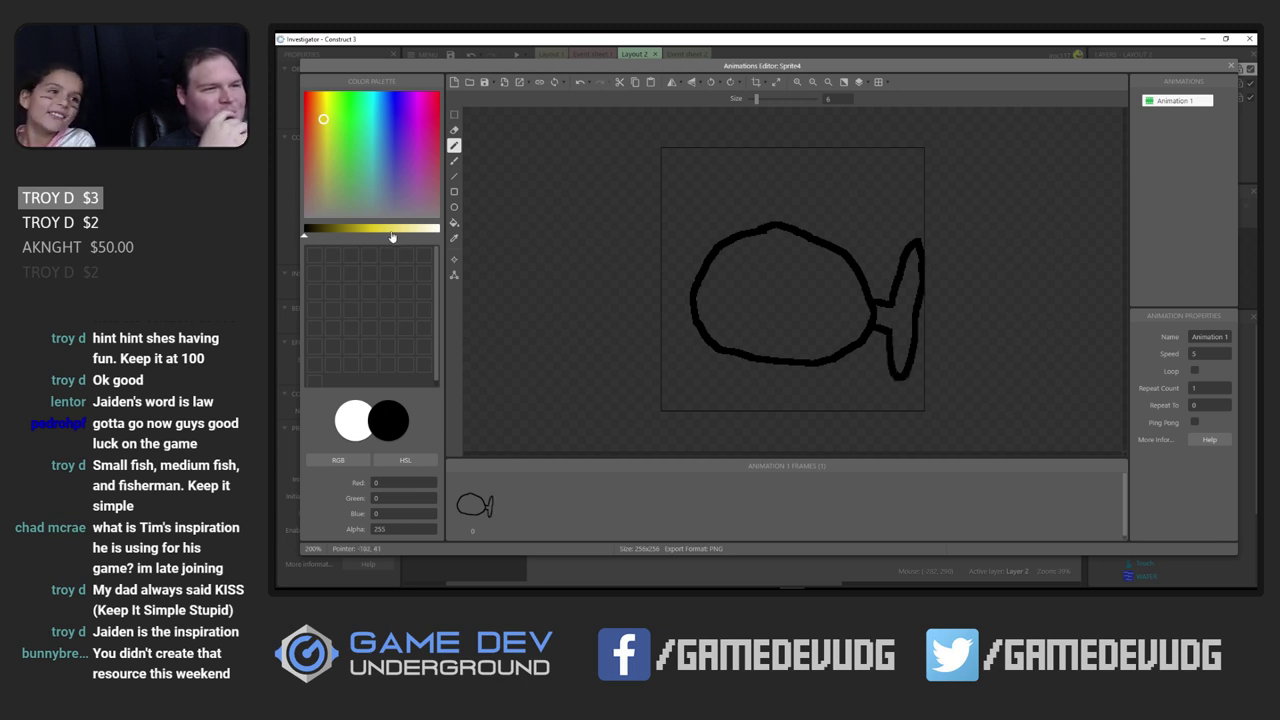
Fill the large fish's body and tail with red
left_click_drag(388, 131, 447, 104)
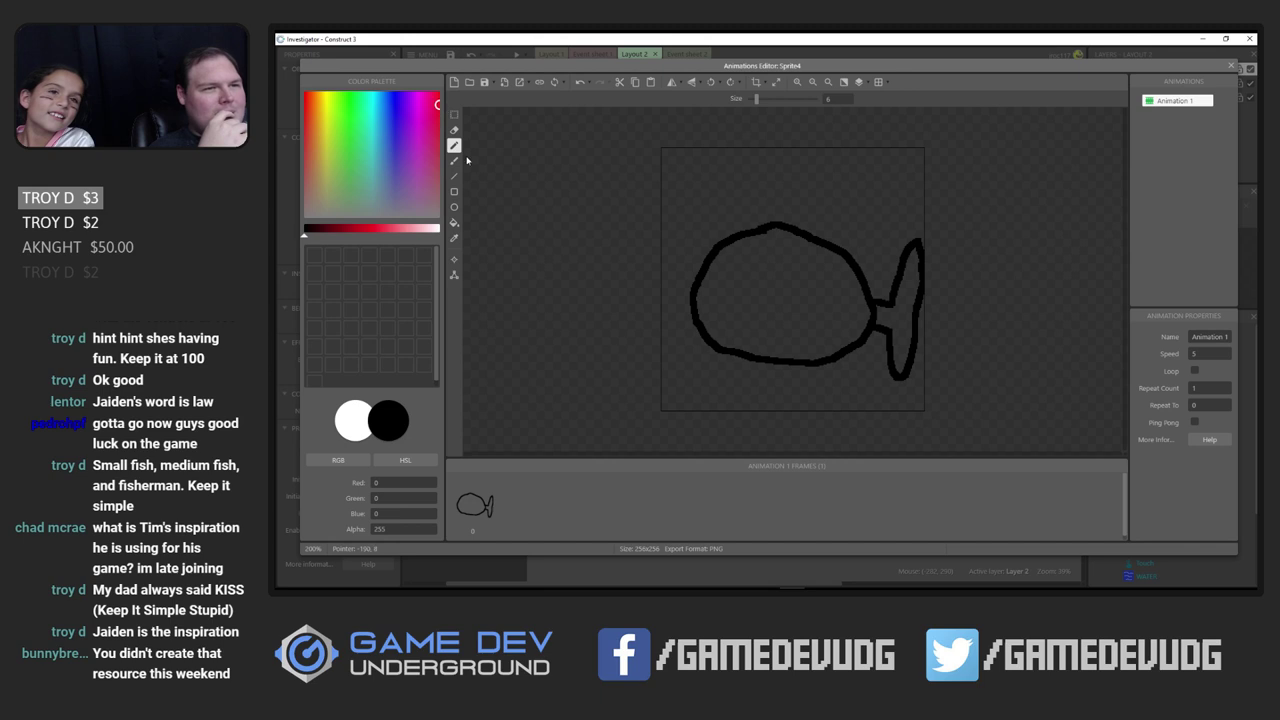
left_click(454, 222)
left_click(774, 288)
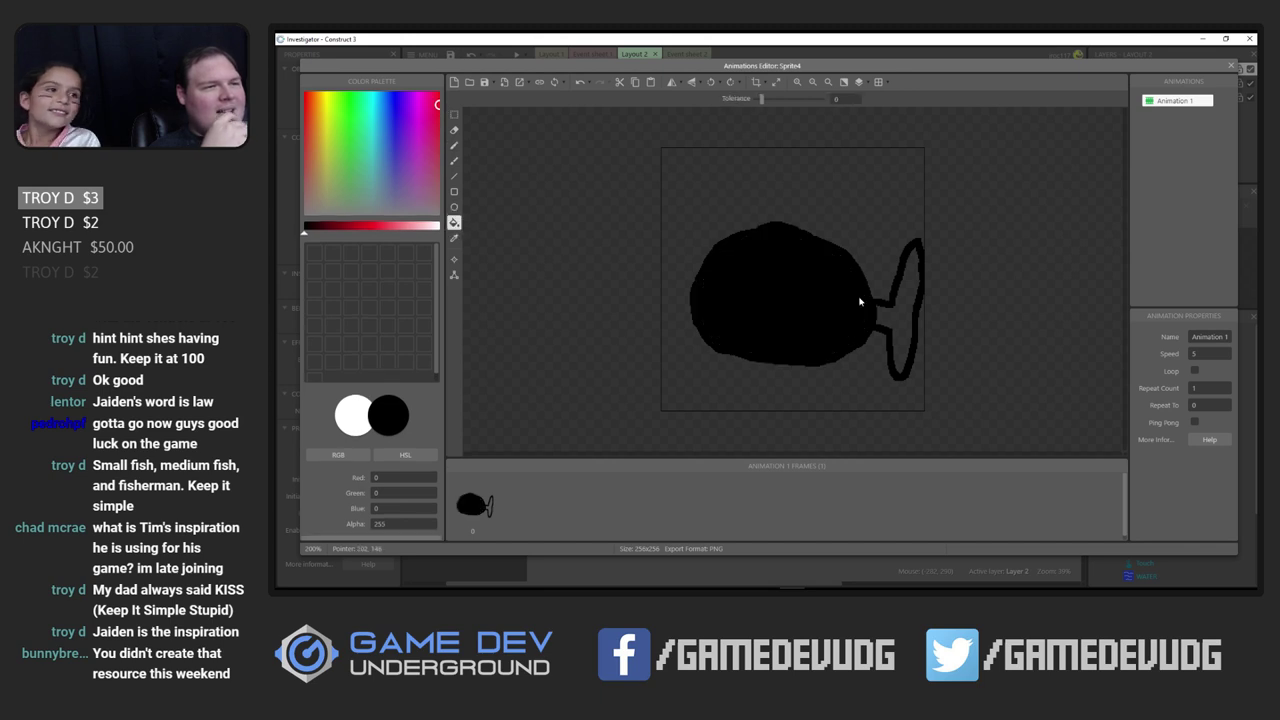
key("ctrl+z")
left_click(374, 226)
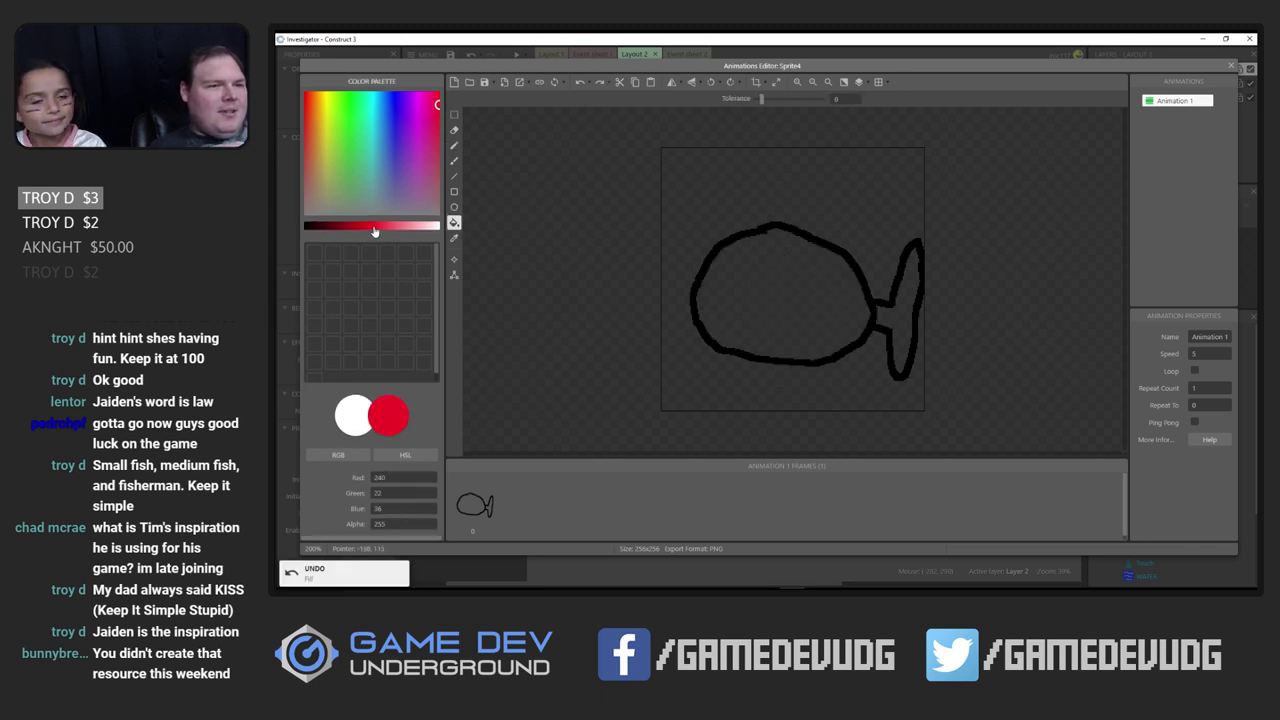
left_click(786, 311)
left_click(906, 298)
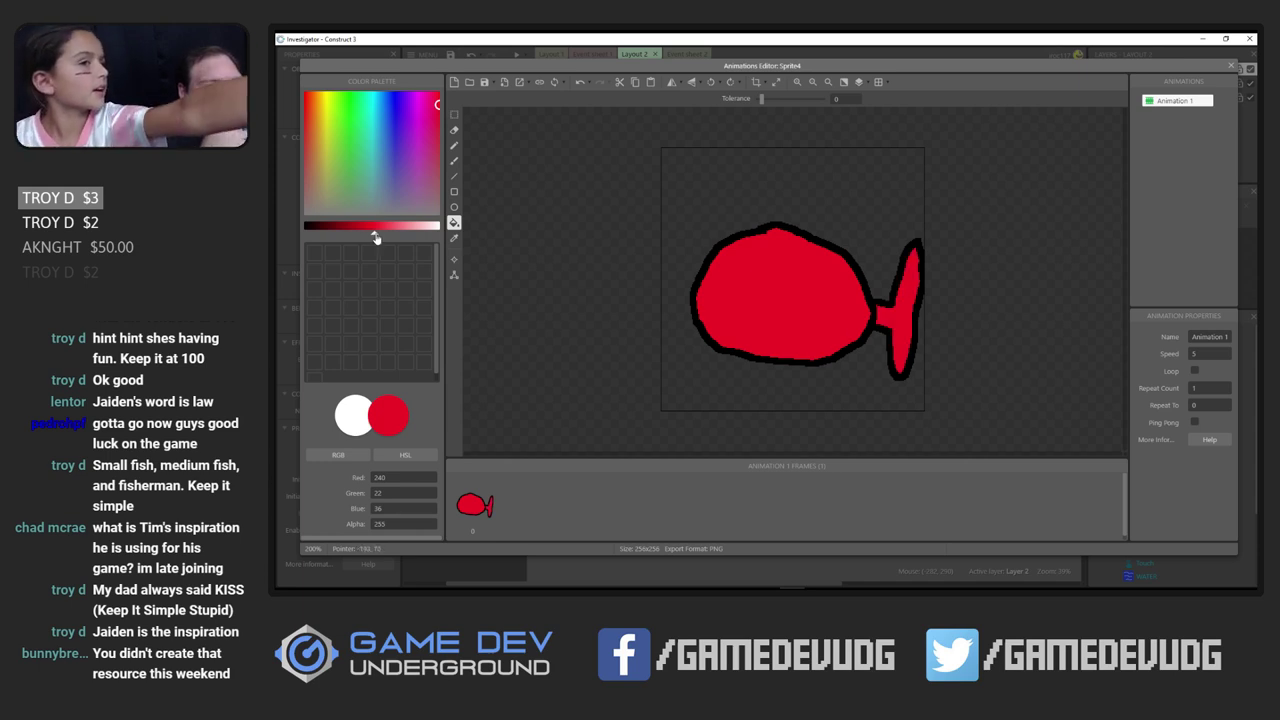
Draw two dark red eyes and a frown on the red fish, and place it in the water just below the yellow fish
left_click_drag(374, 235, 323, 233)
left_click(454, 145)
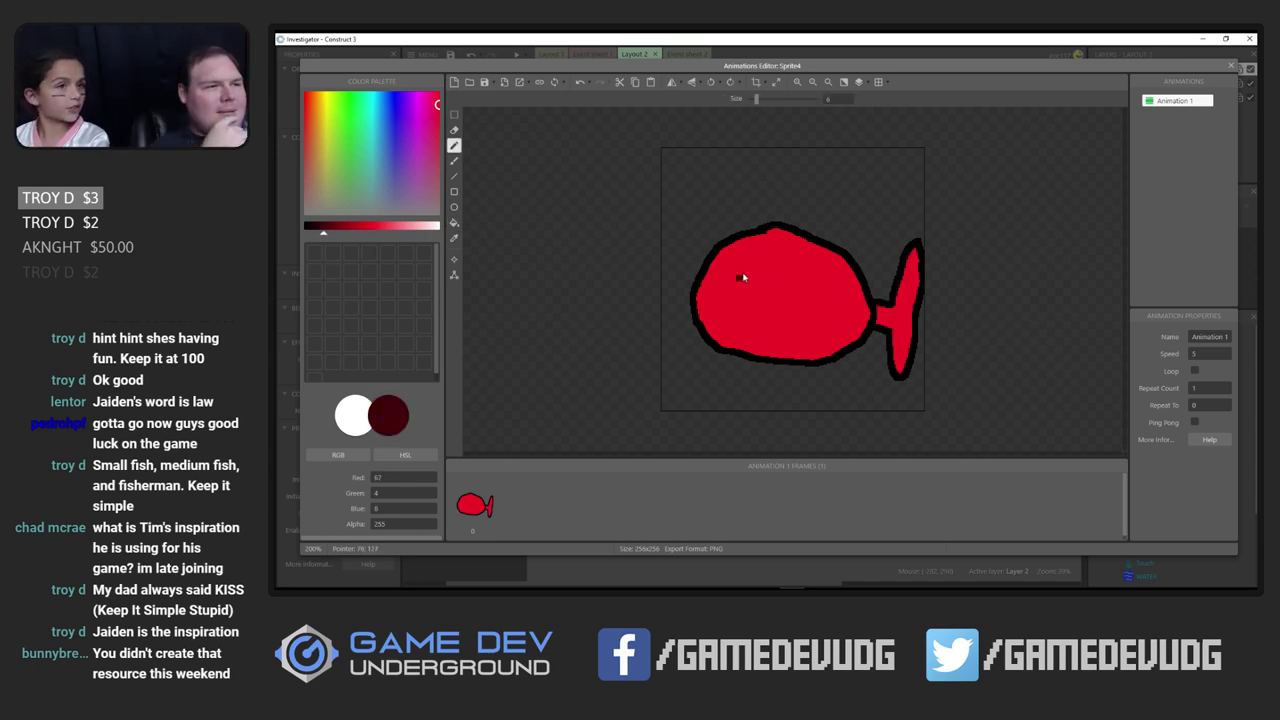
mouse_move(743, 277)
left_mouse_down()
mouse_move(719, 313)
mouse_move(764, 321)
left_mouse_up()
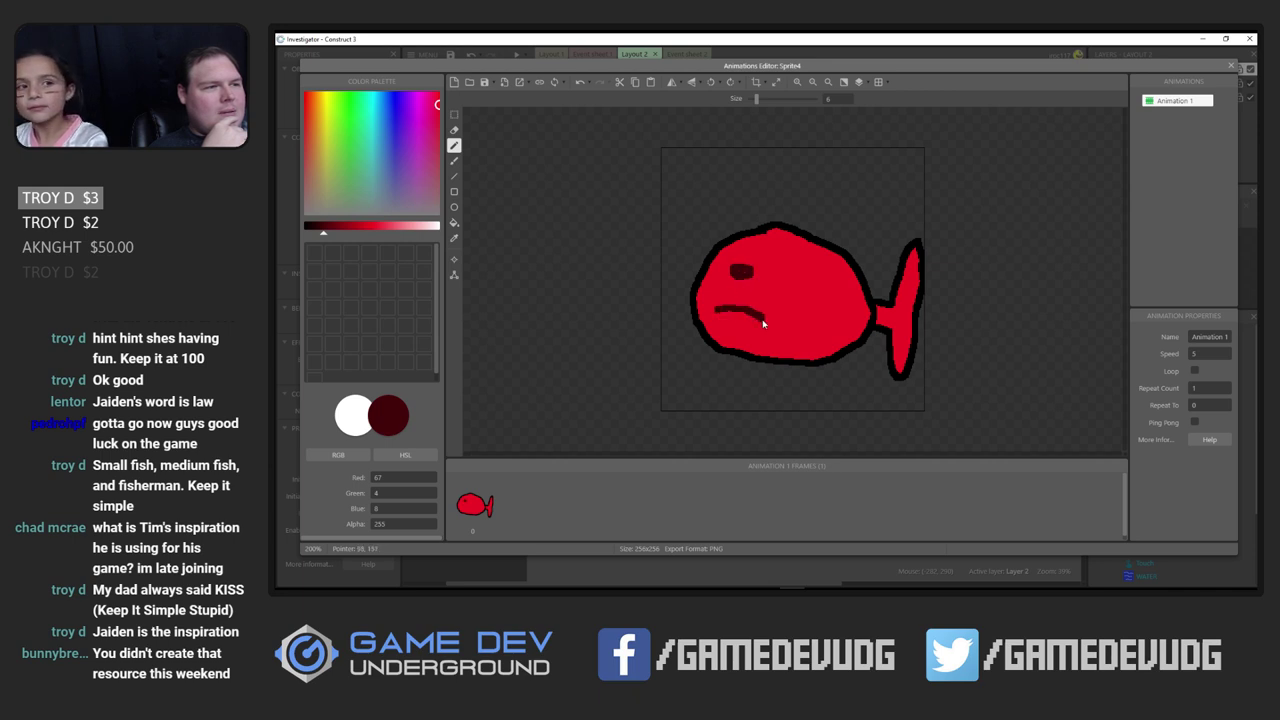
left_click_drag(712, 273, 721, 276)
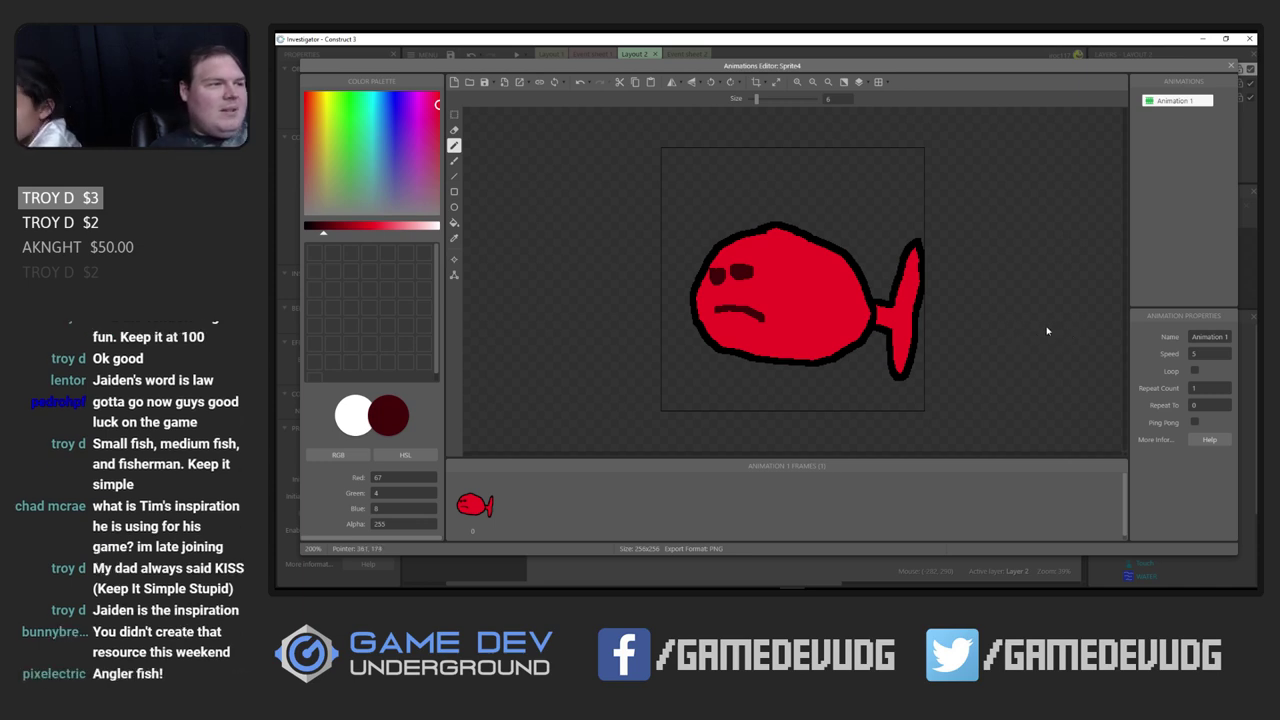
left_click(1231, 66)
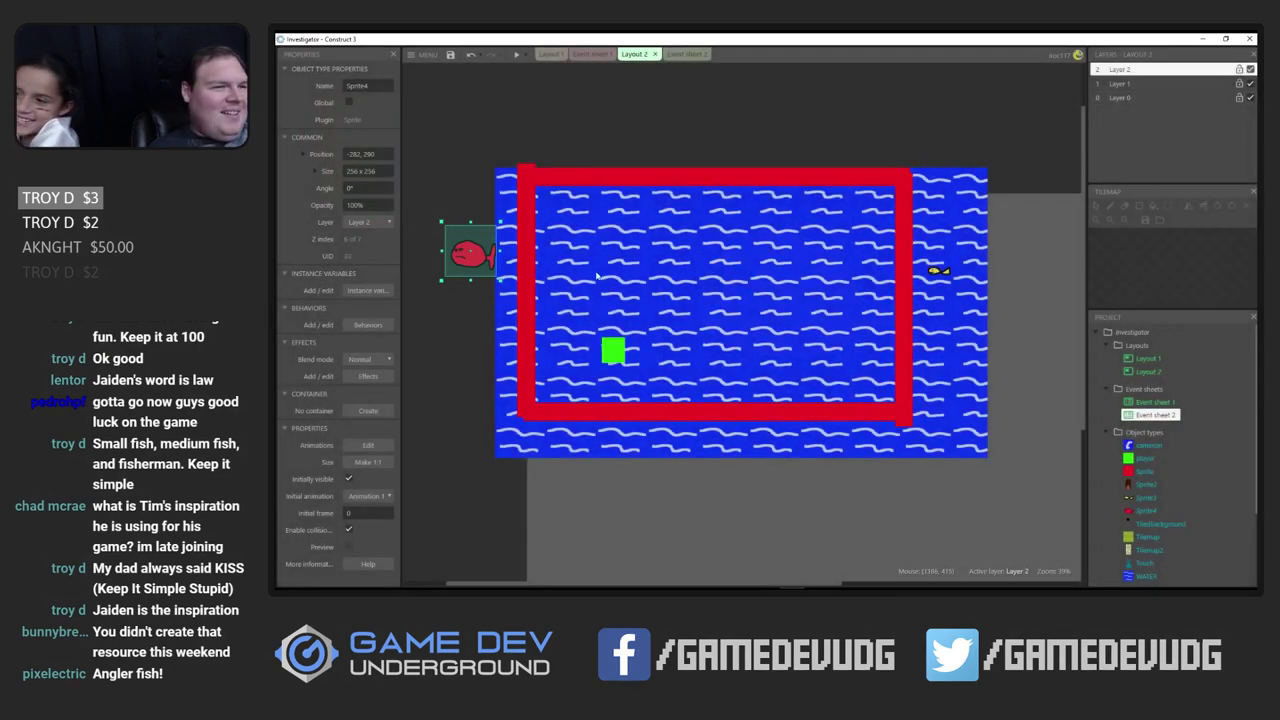
left_click_drag(475, 258, 955, 322)
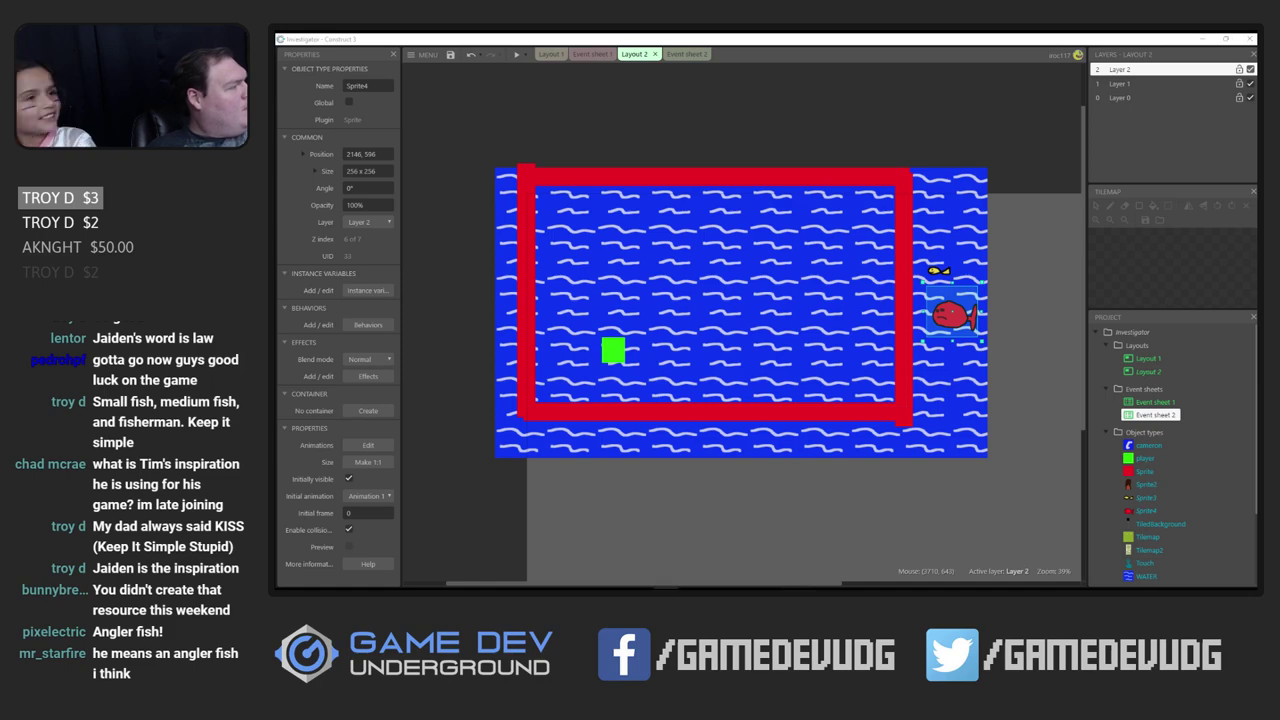
Switch to Chrome, close the GatorGifStrip.png tab and minimize the browser window
key("alt+Tab")
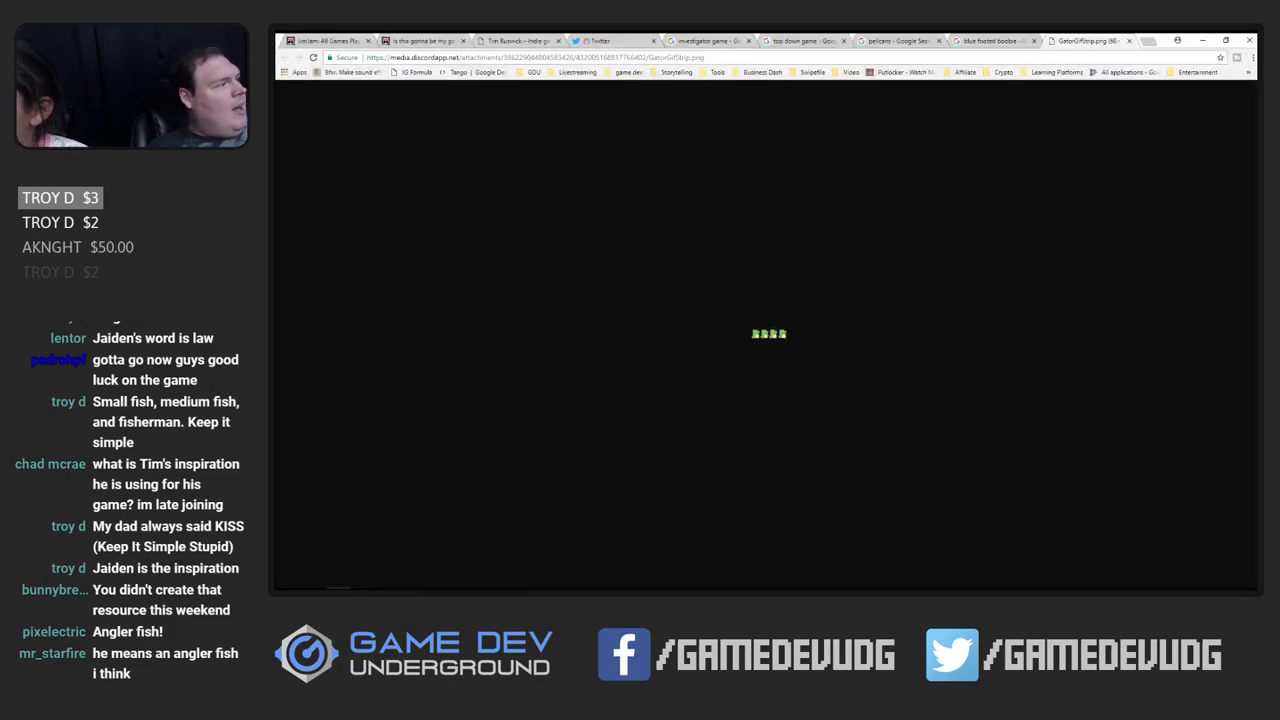
left_click(1128, 41)
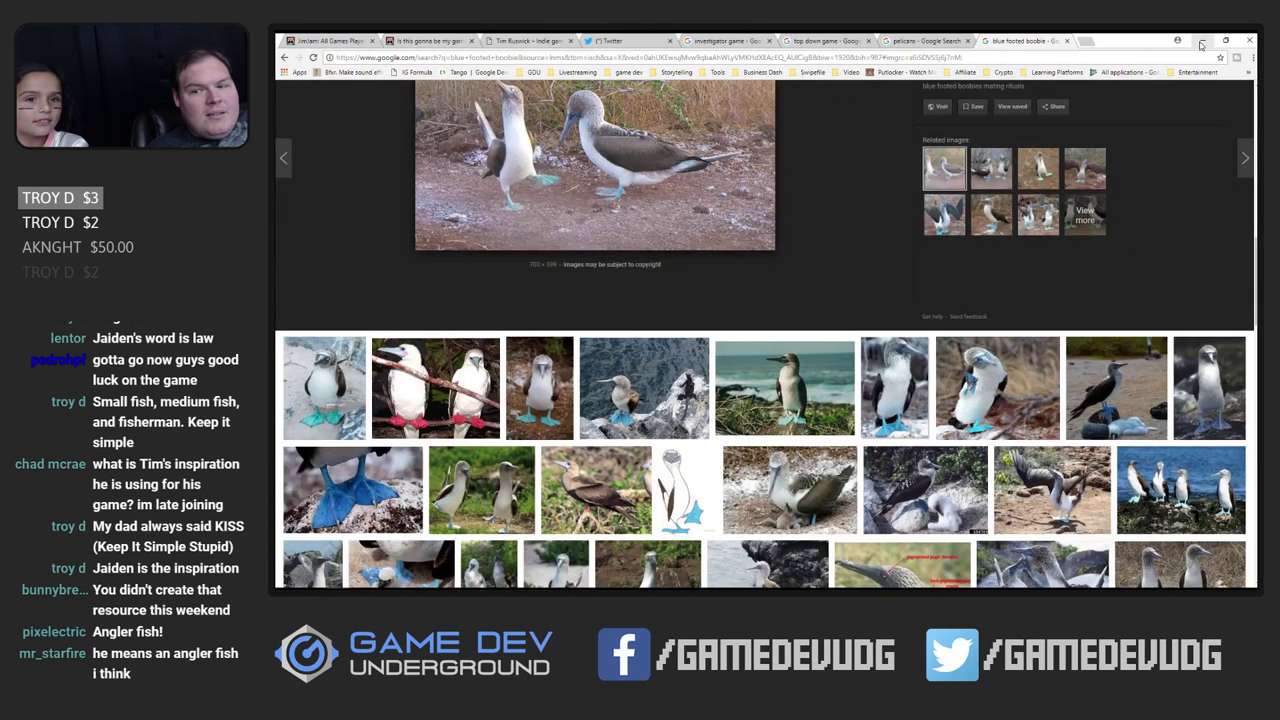
left_click(1202, 41)
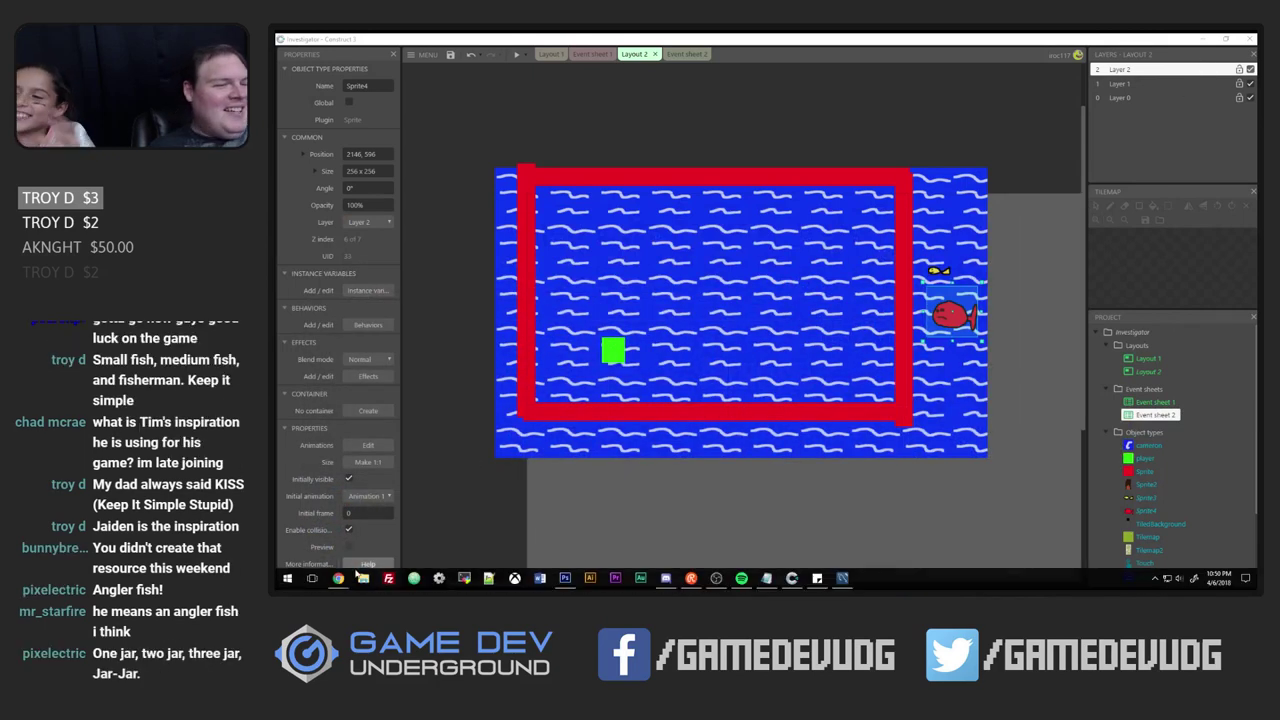
Switch to Chrome and search Google Images for "redfish"
left_click(338, 578)
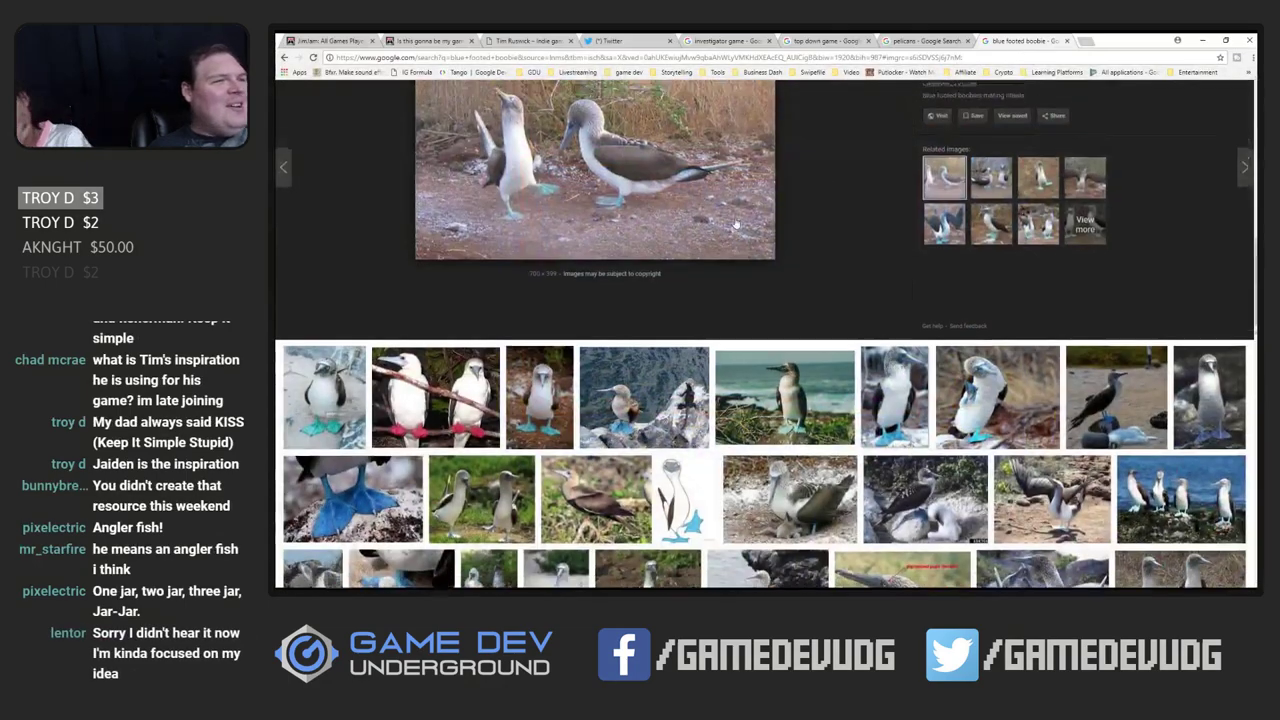
scroll(450, 300, "up", 10)
triple_click(432, 104)
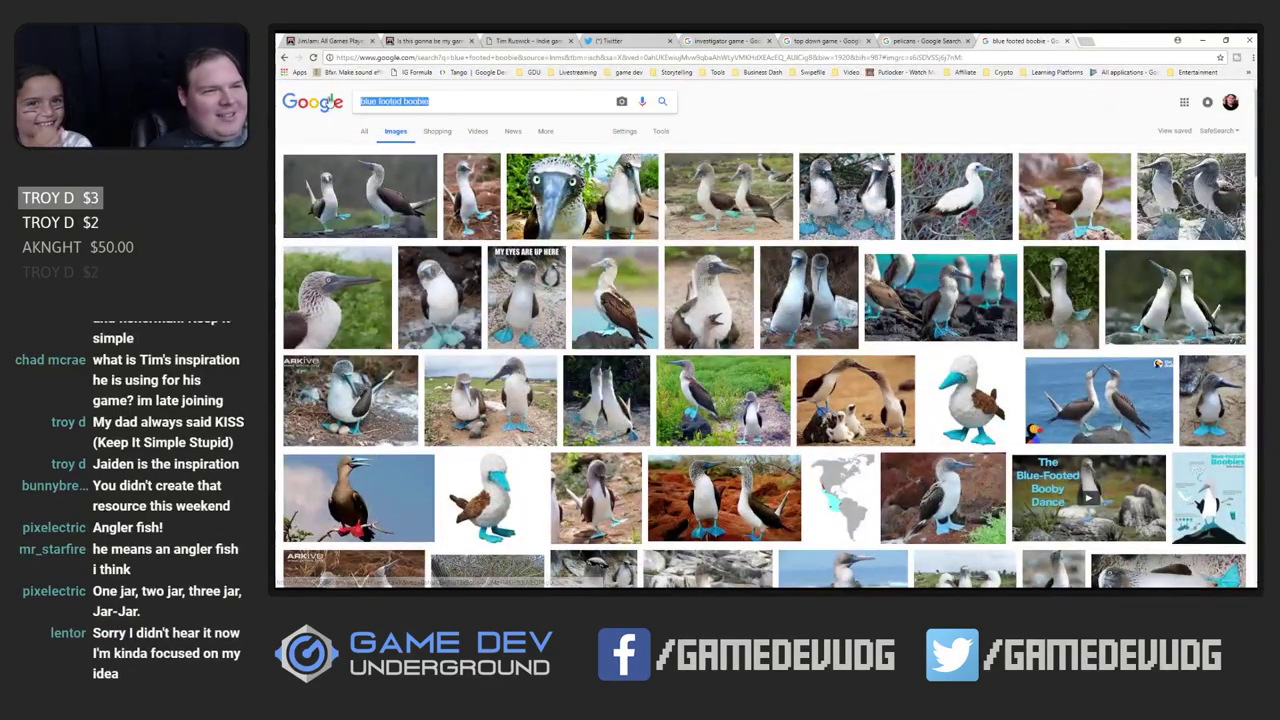
type("redfish")
key("Return")
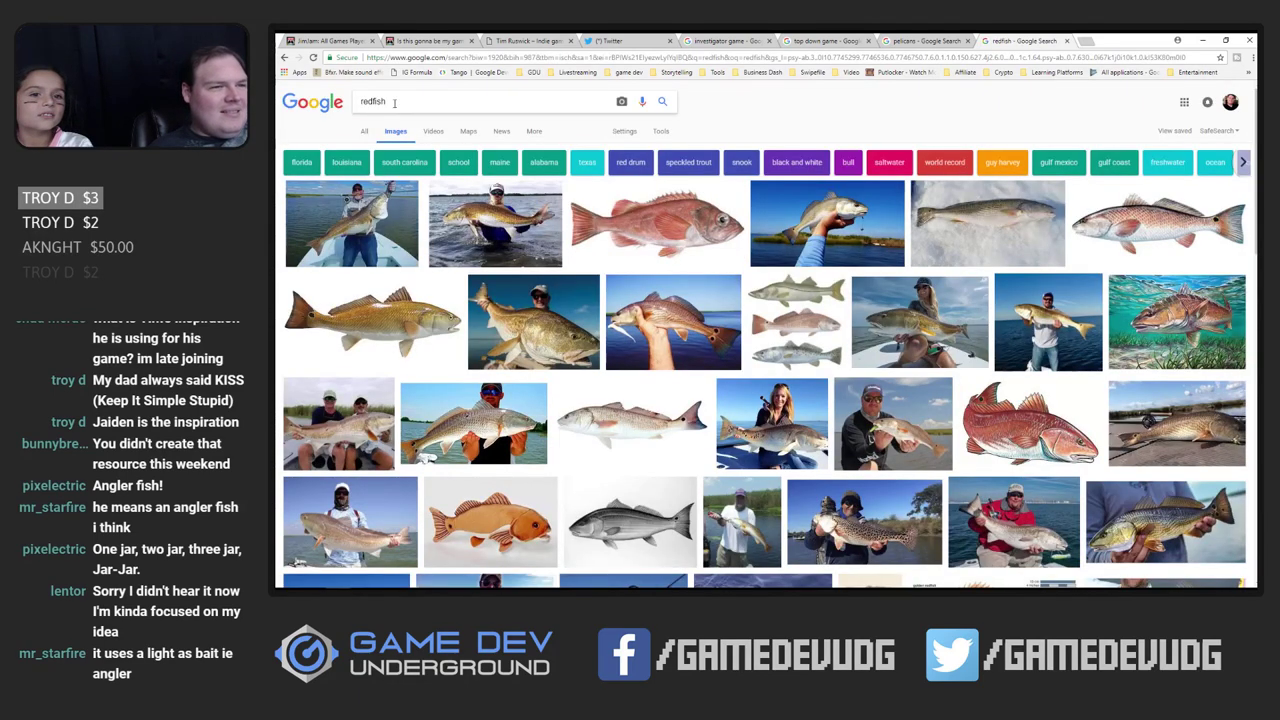
Preview the red-coloured fish illustration and the neighbouring photo of an angler holding a redfish, ending on the illustration
left_click(685, 228)
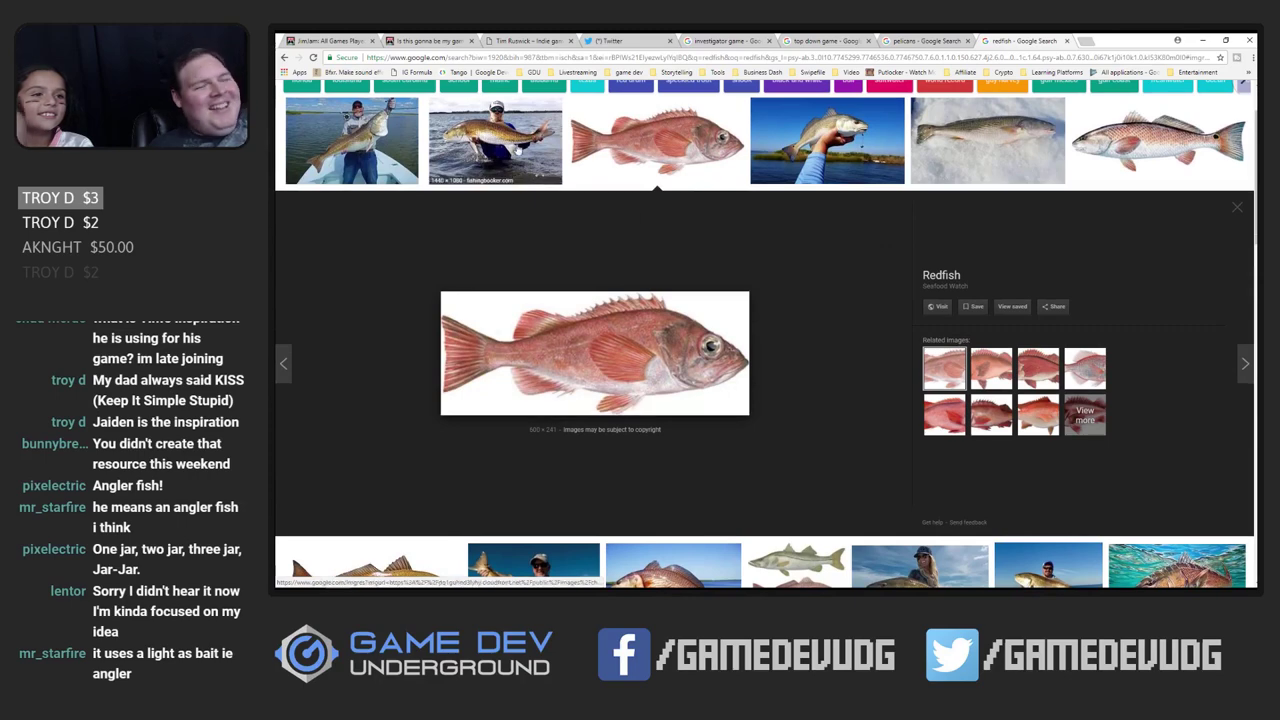
key("Left")
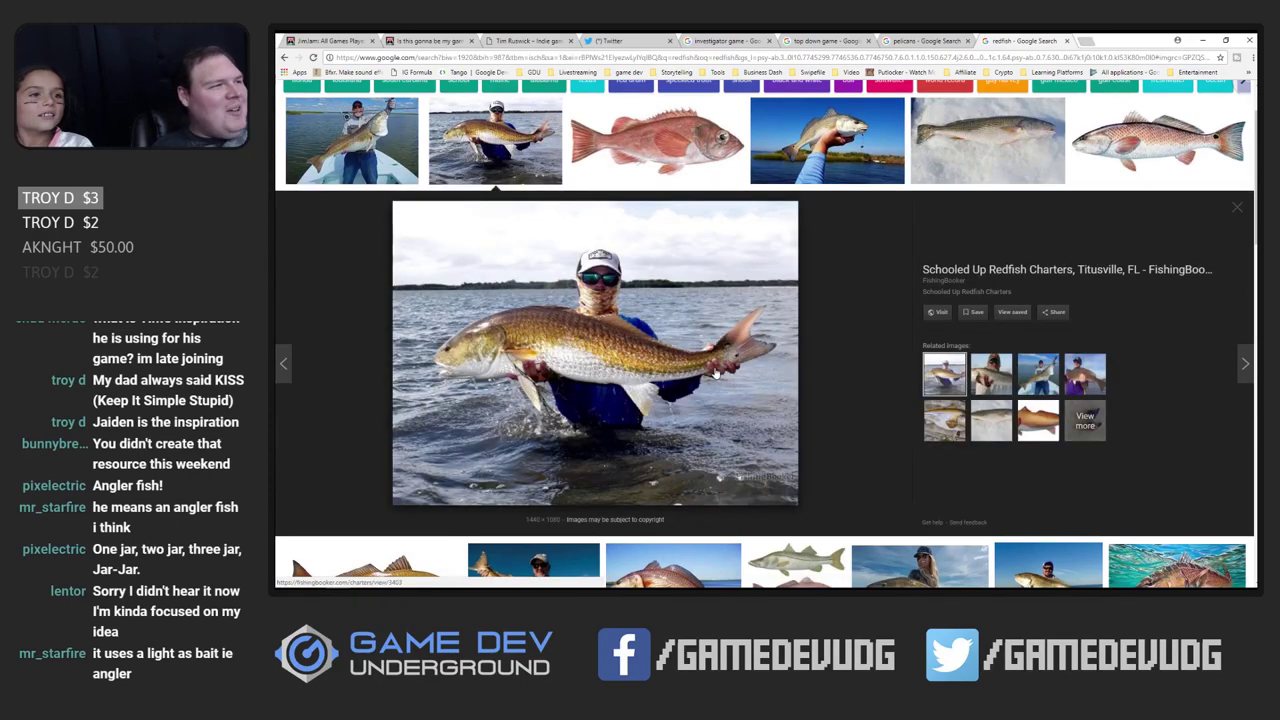
scroll(716, 374, "down", 2)
scroll(716, 374, "up", 3)
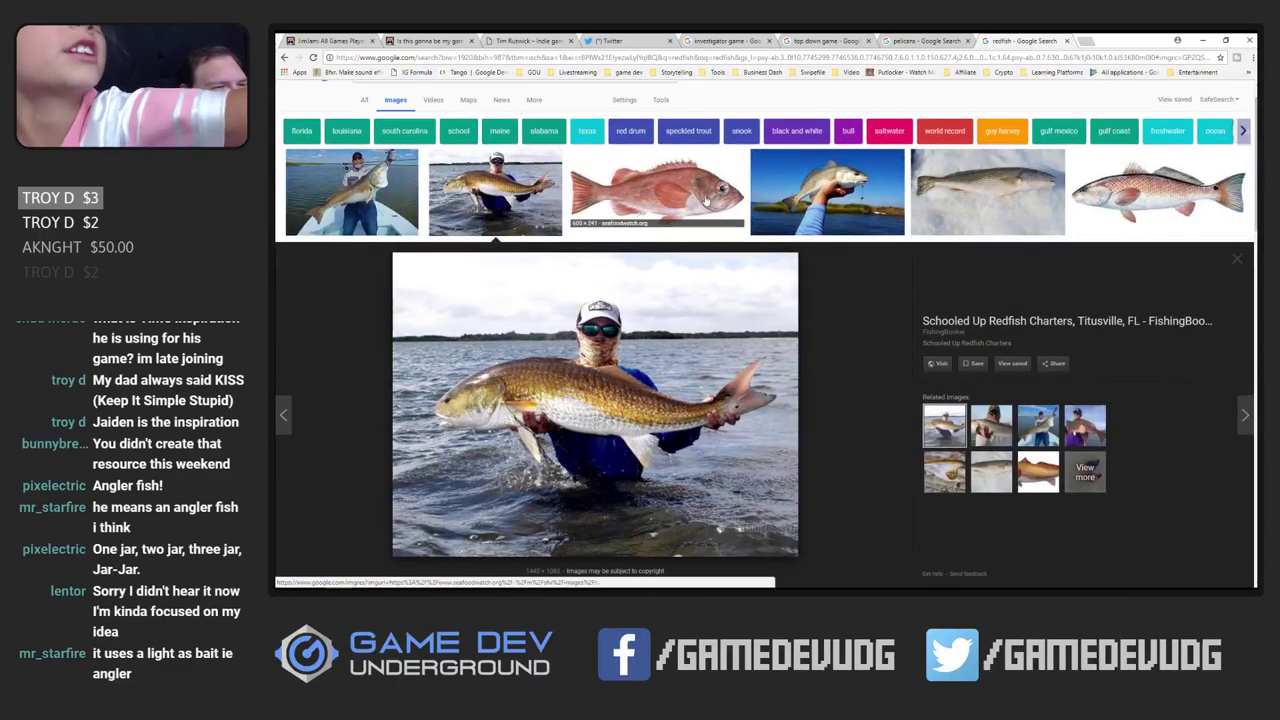
left_click(706, 202)
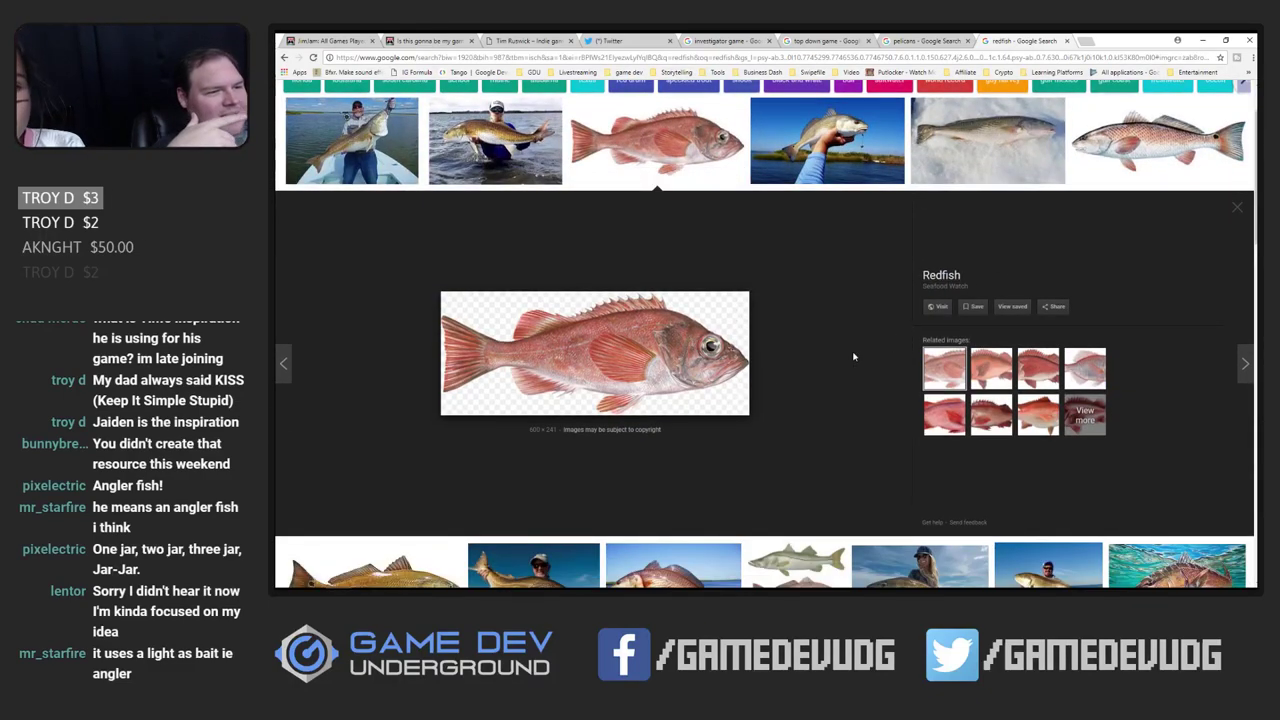
Browse further down the redfish image results for reference, and minimize the browser window
scroll(785, 433, "down", 5)
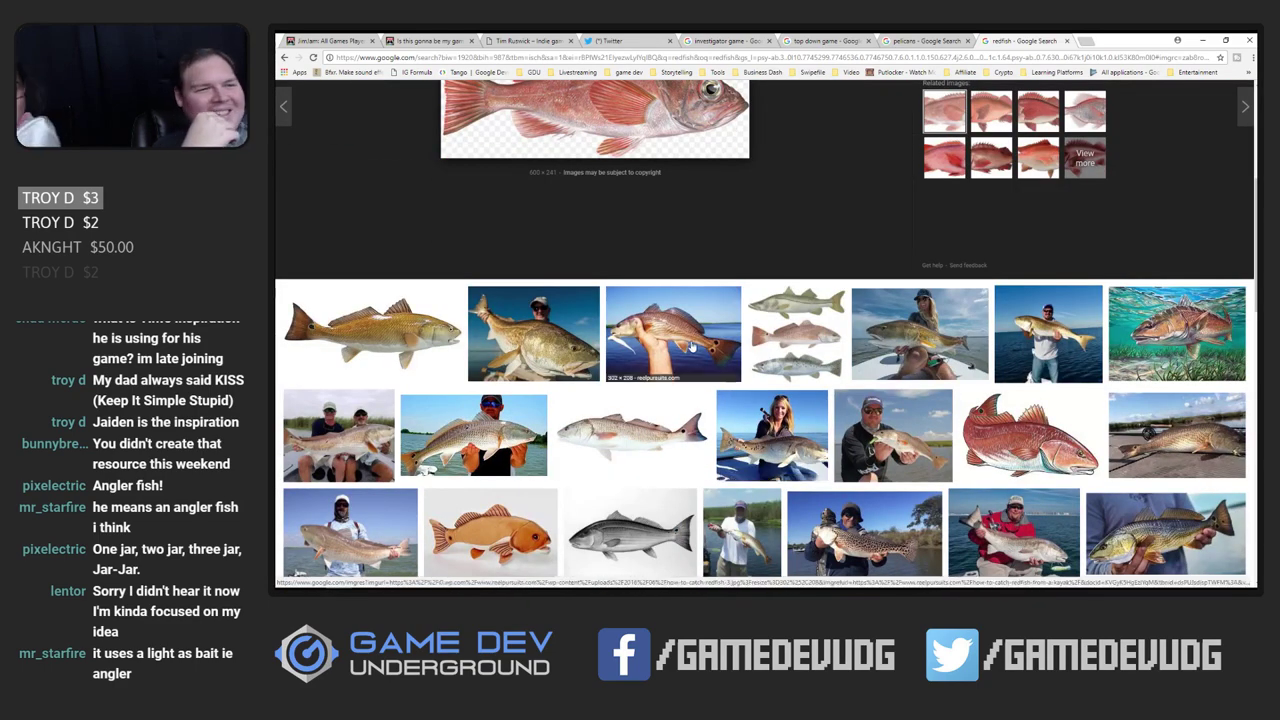
scroll(550, 360, "down", 5)
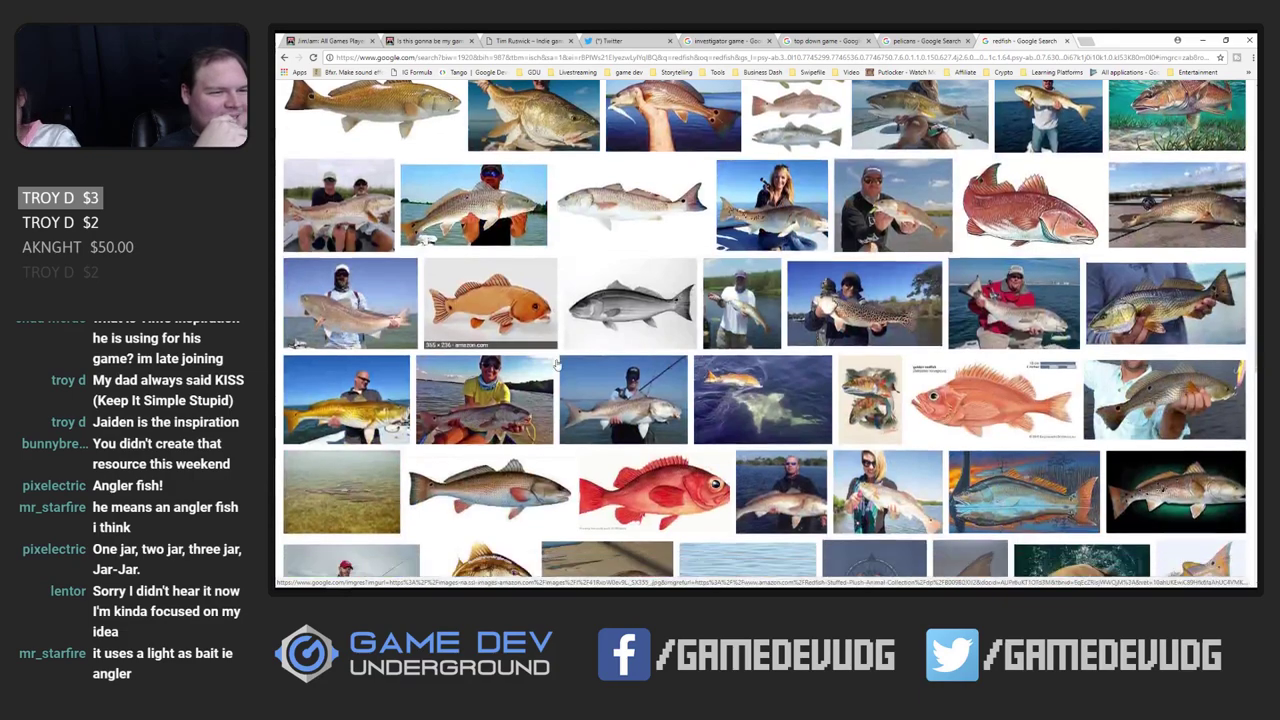
scroll(557, 366, "down", 4)
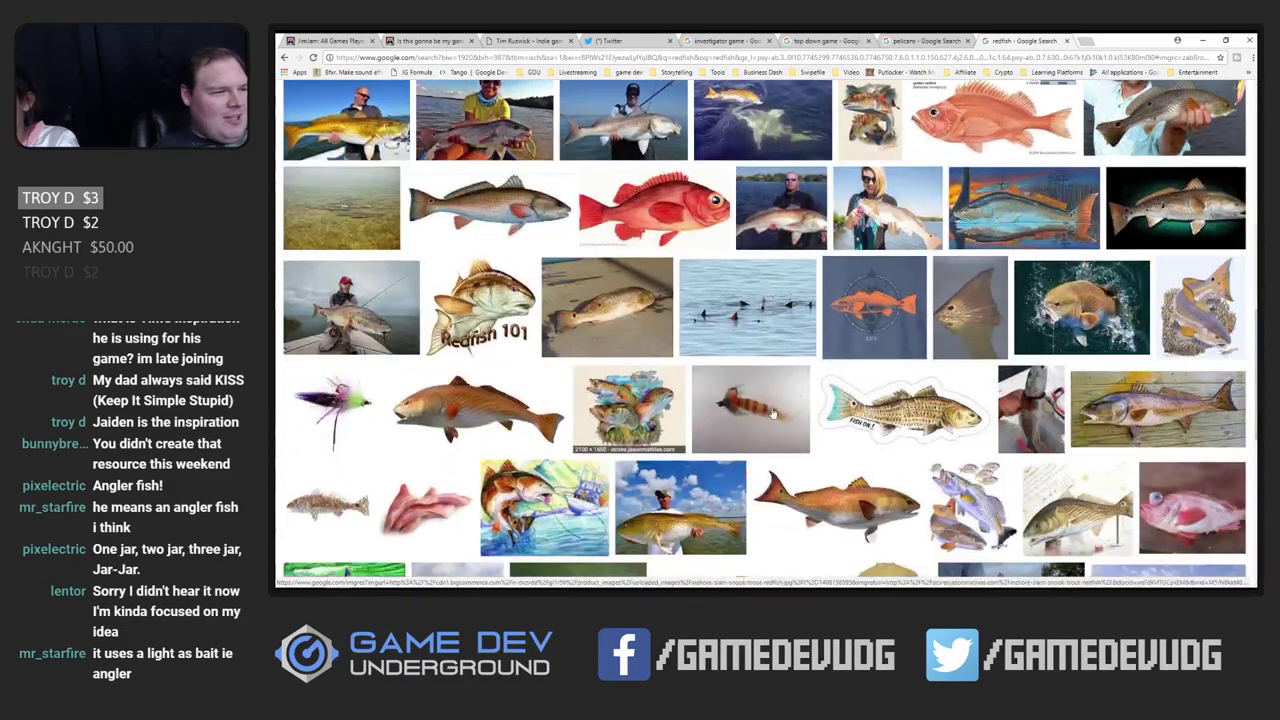
scroll(797, 410, "down", 2)
scroll(1000, 350, "up", 6)
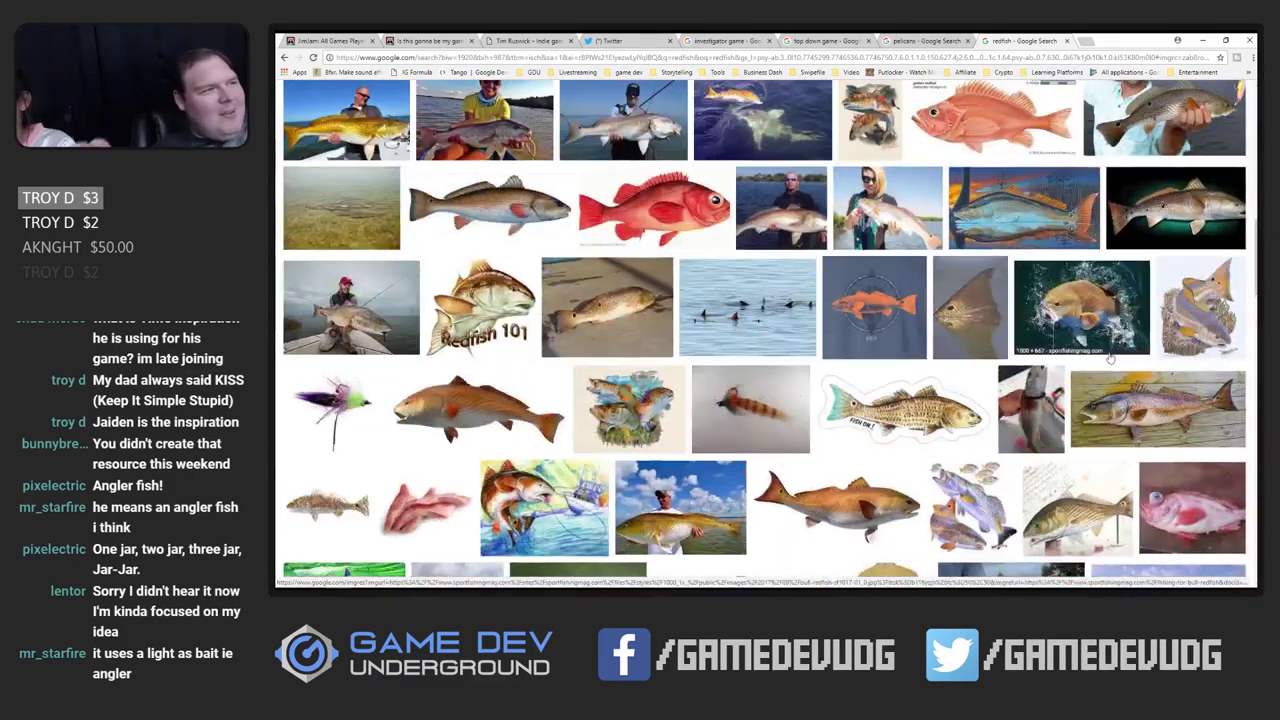
scroll(1138, 303, "up", 2)
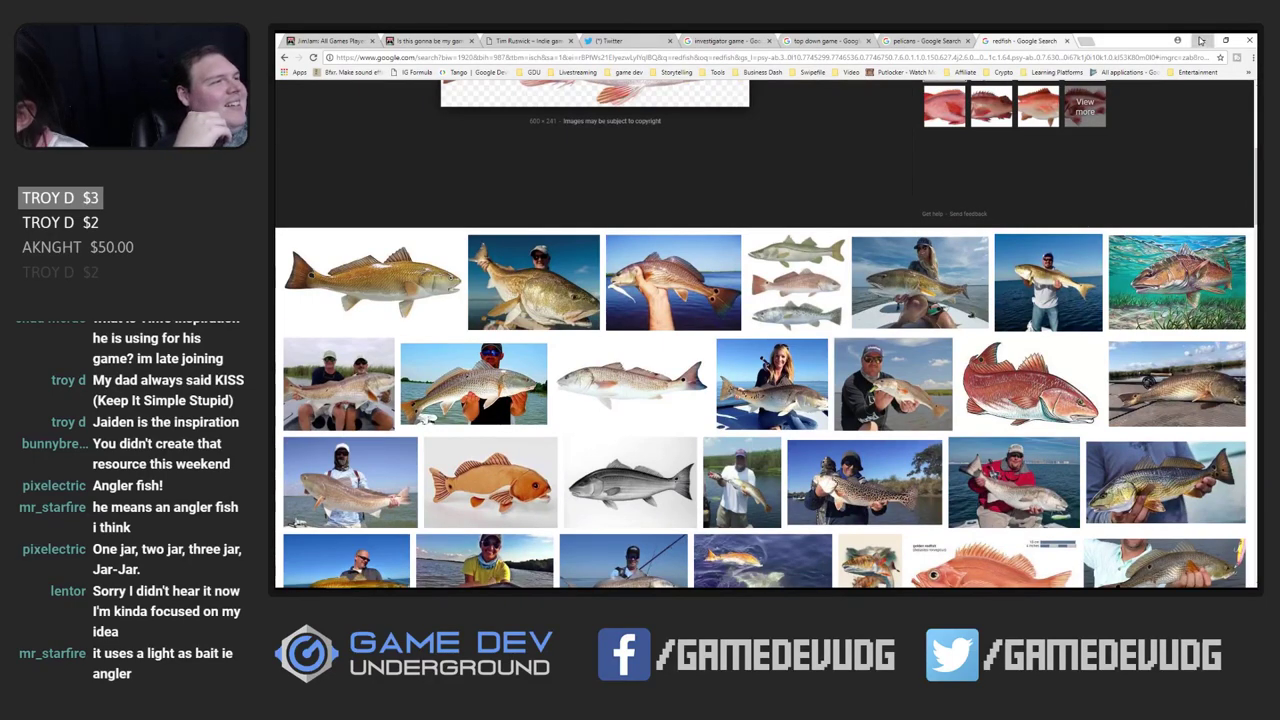
left_click(1201, 40)
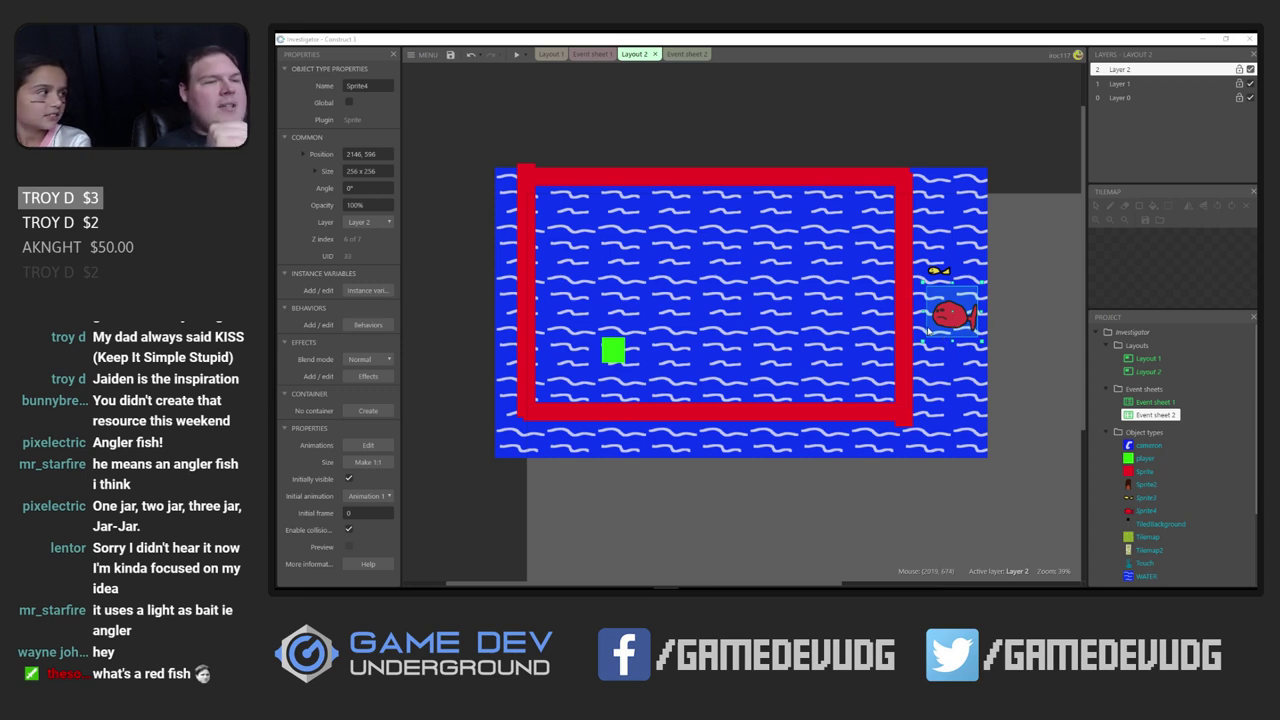
Insert a new Sprite object into Layout 2, placed just outside the water's left edge
right_click(462, 273)
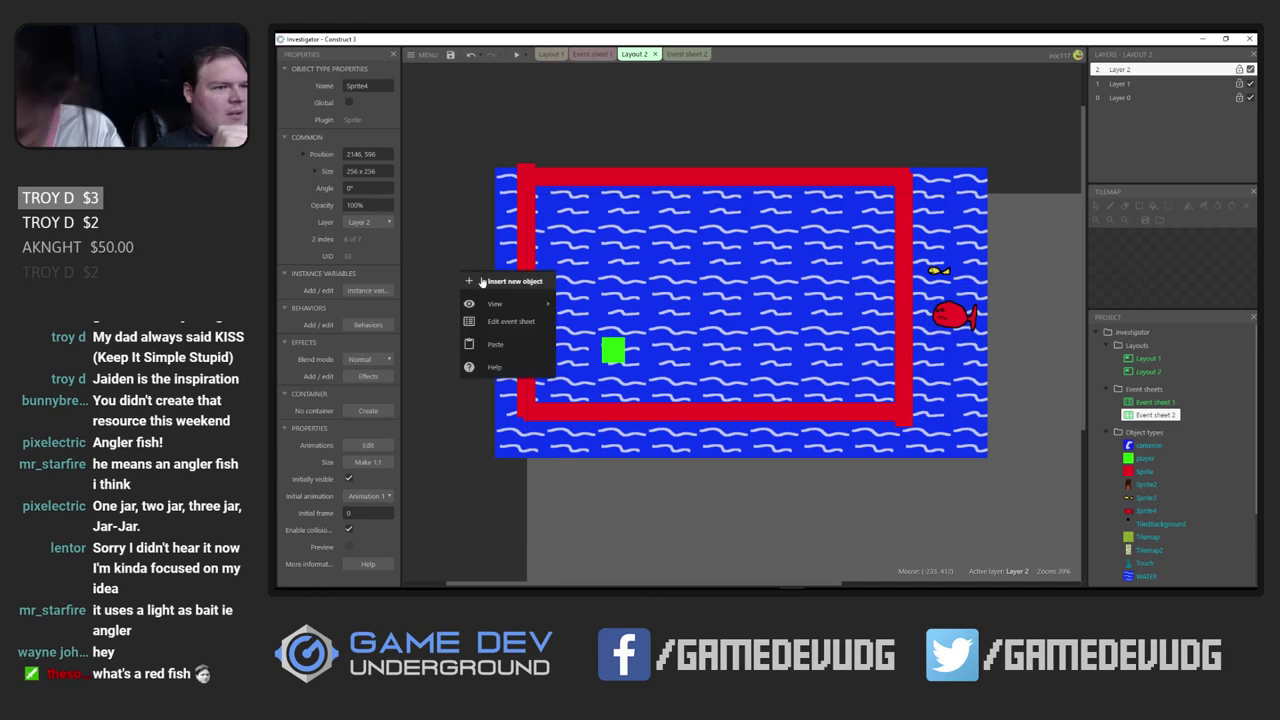
left_click(481, 282)
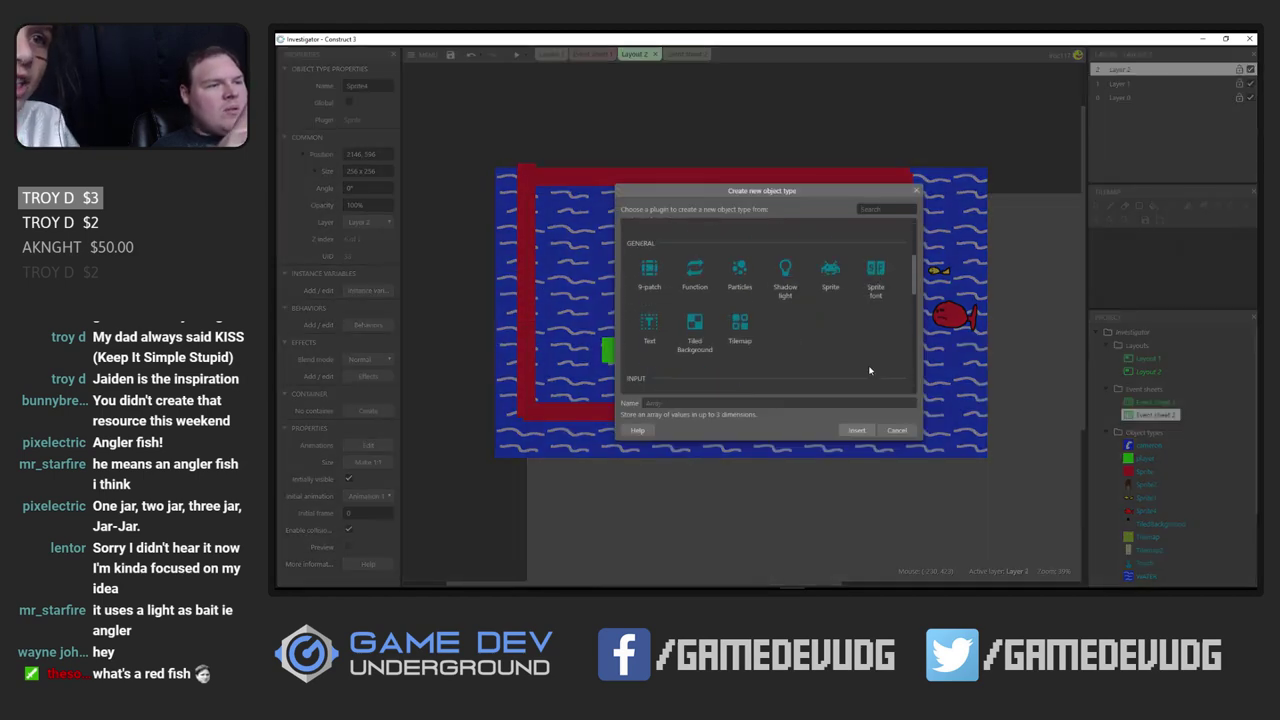
scroll(869, 371, "down", 2)
scroll(860, 340, "up", 2)
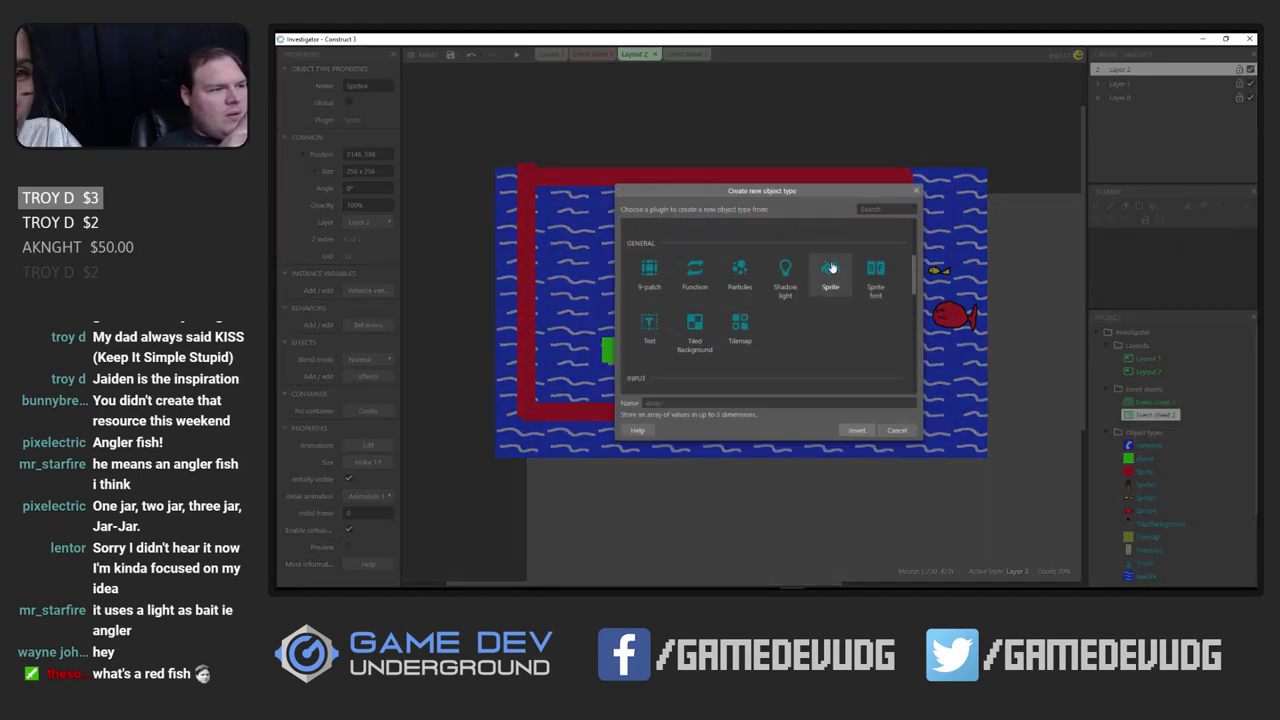
double_click(831, 268)
left_click(478, 280)
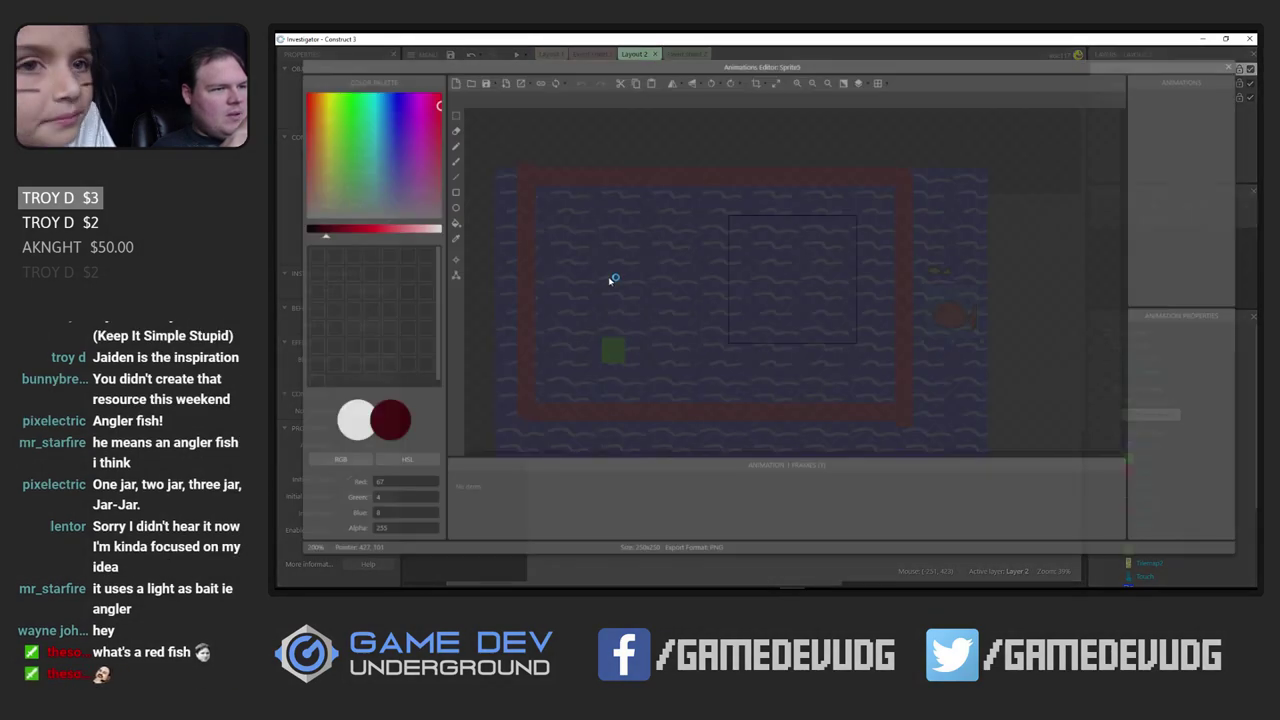
Resize the new sprite's image canvas to 128 x 128 pixels
left_click(775, 82)
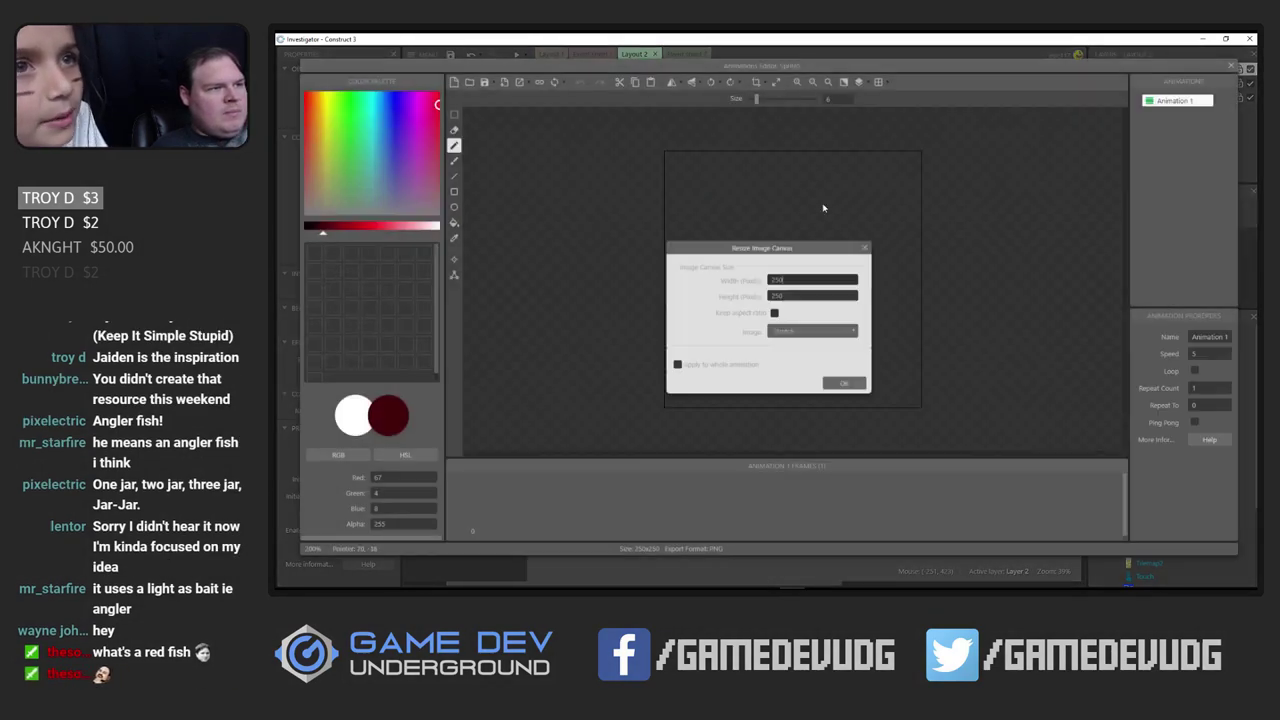
key("BackSpace")
key("BackSpace")
key("BackSpace")
type("128")
key("Tab")
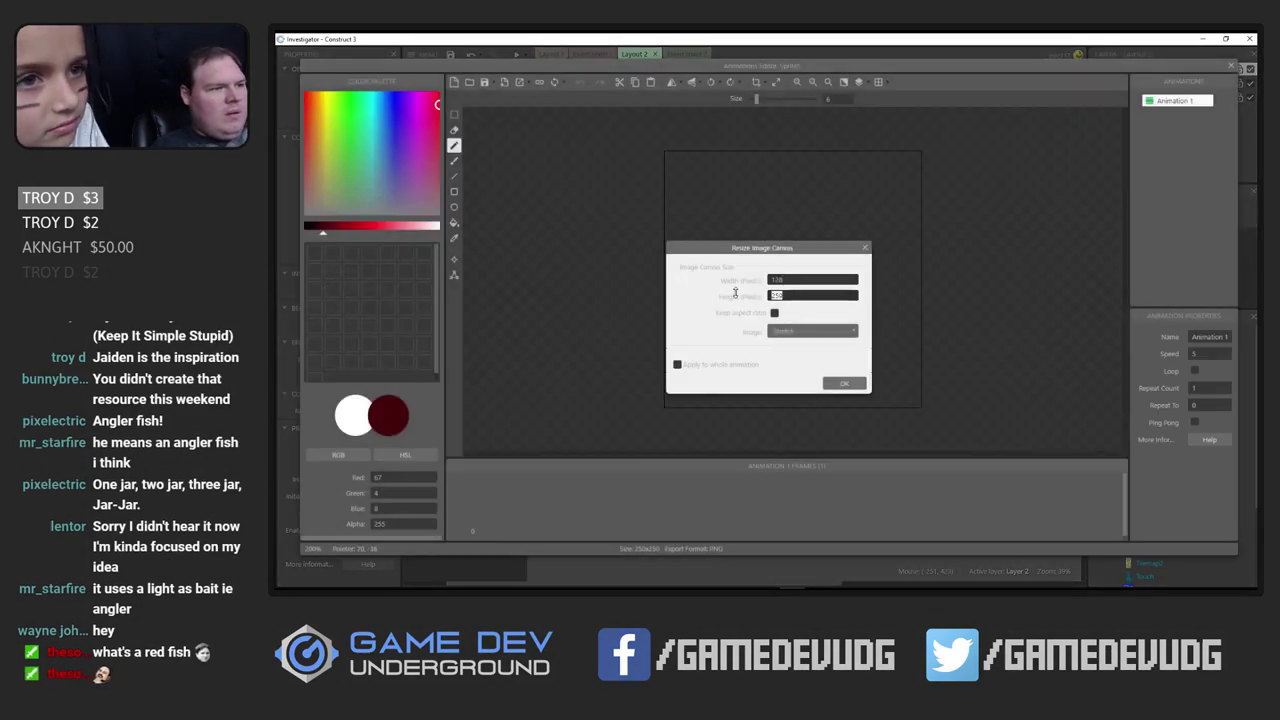
type("128")
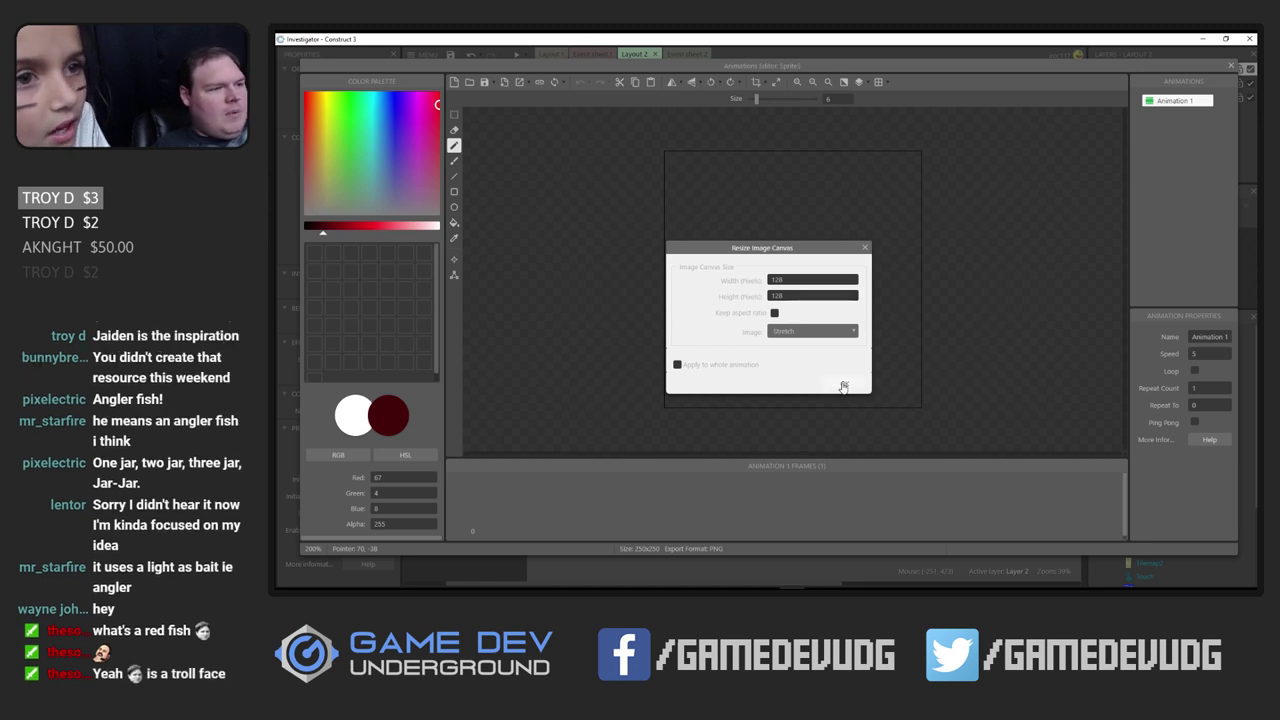
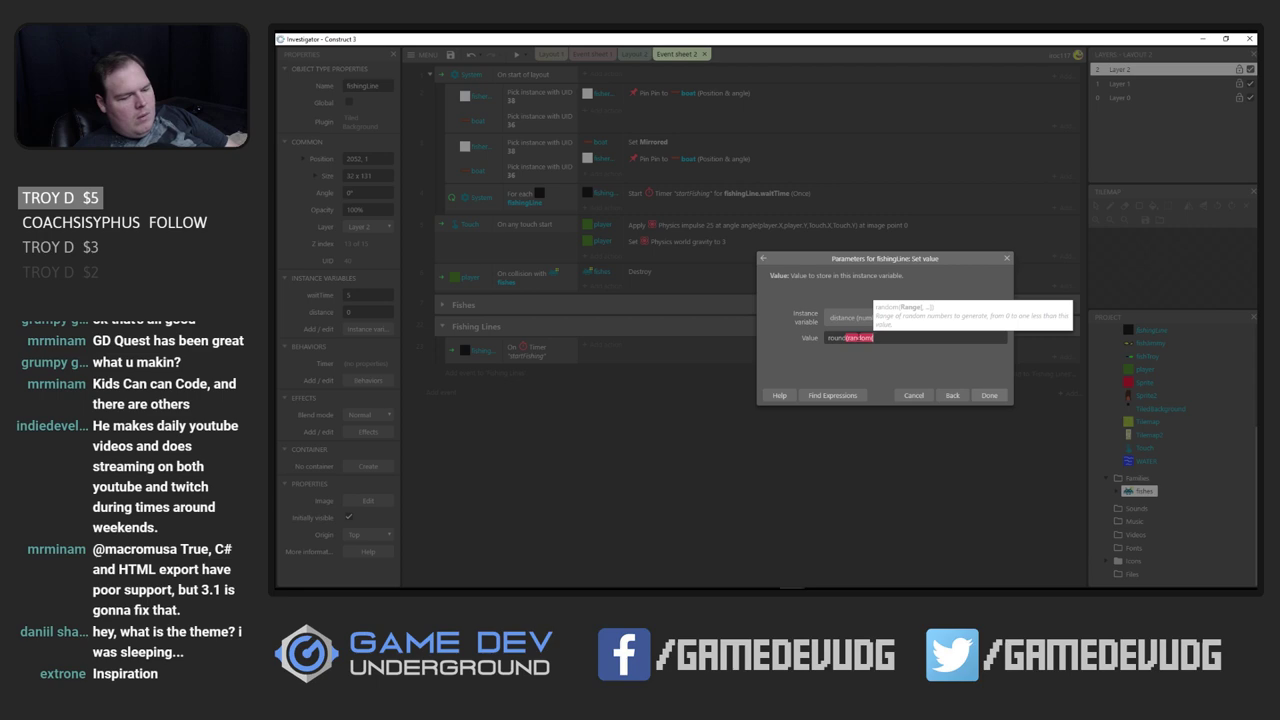
Complete the fishingLine action that sets its distance variable to round(random(400,900))
type(")")
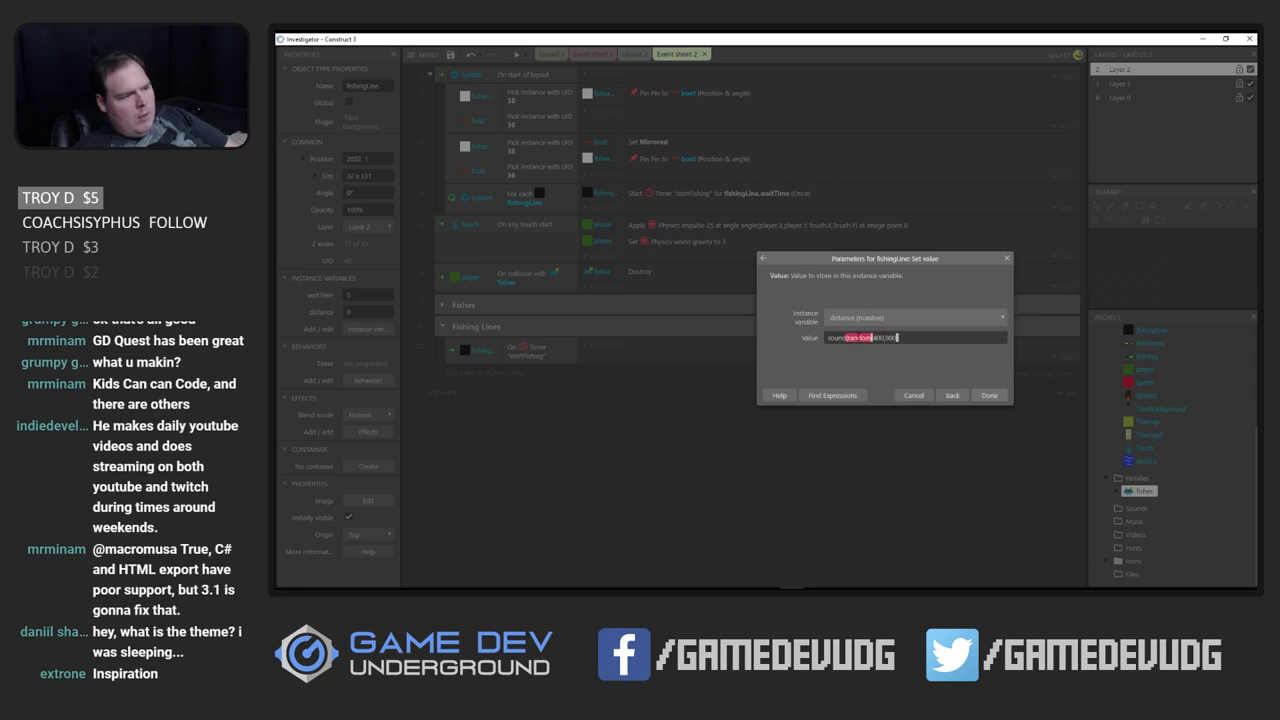
key("Return")
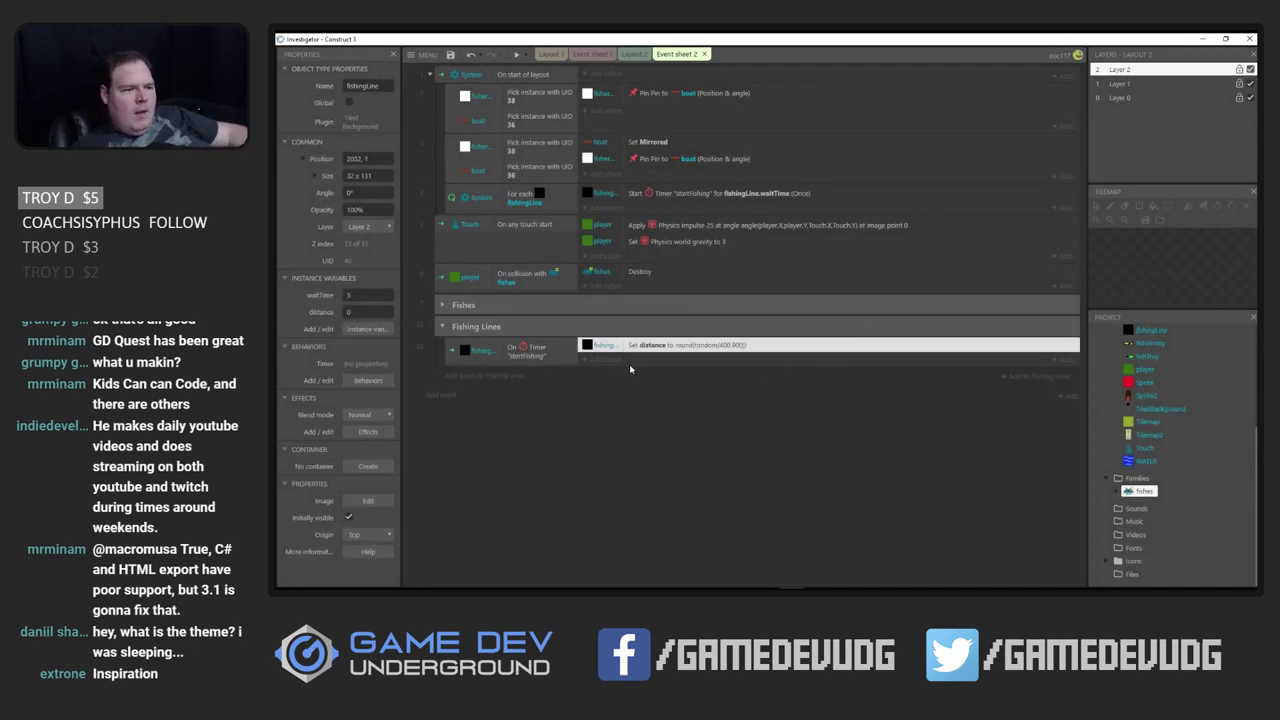
Add a Boolean instance variable named isExtending to the fishingLine object in Layout 2
left_click(632, 54)
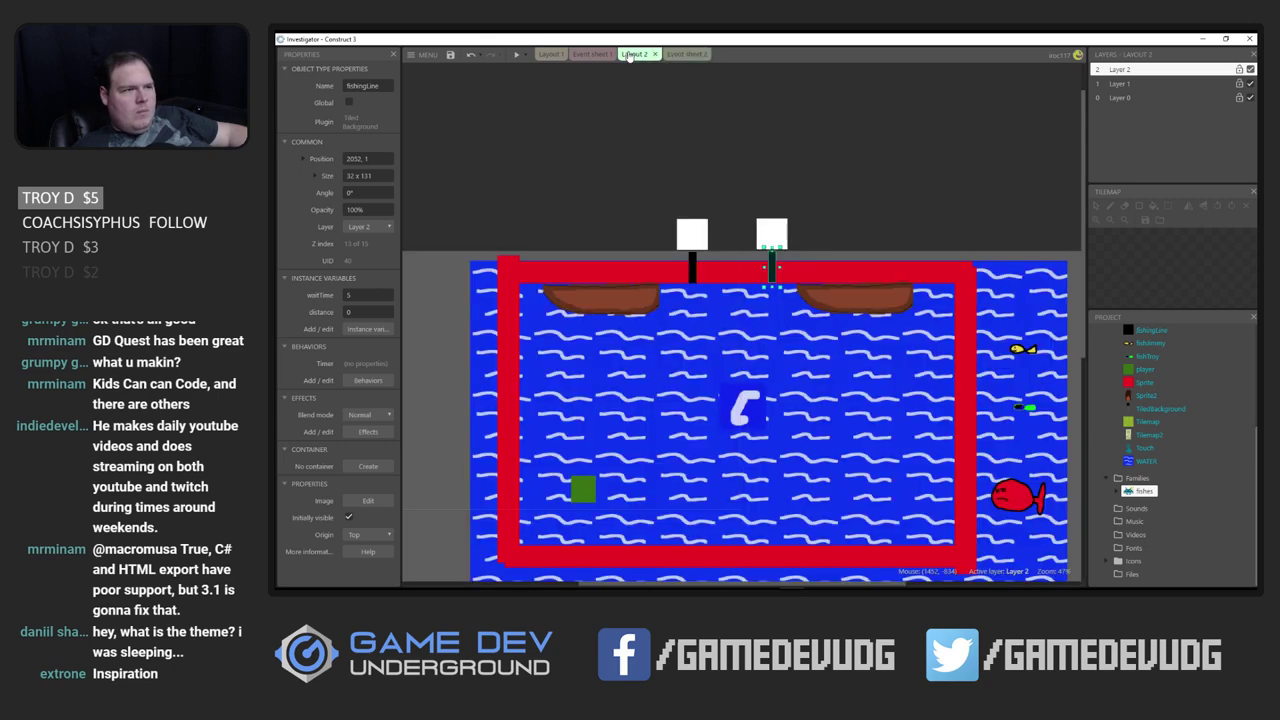
left_click(367, 329)
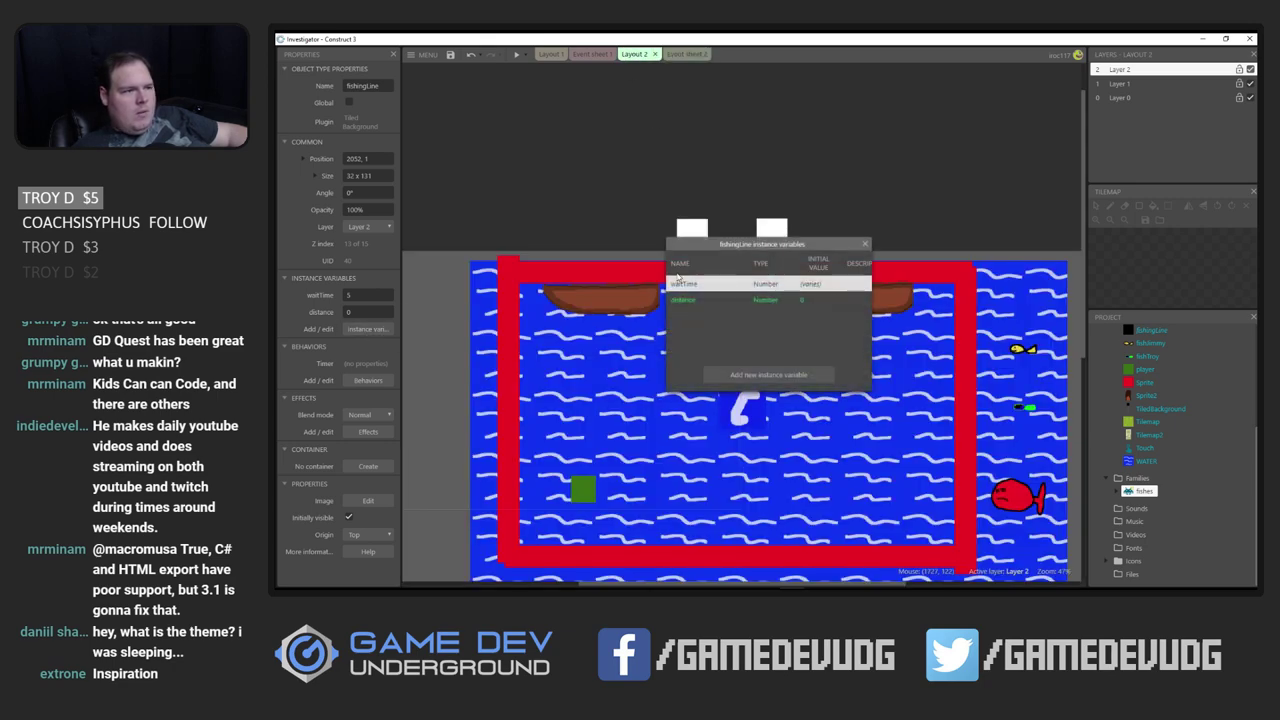
left_click(829, 374)
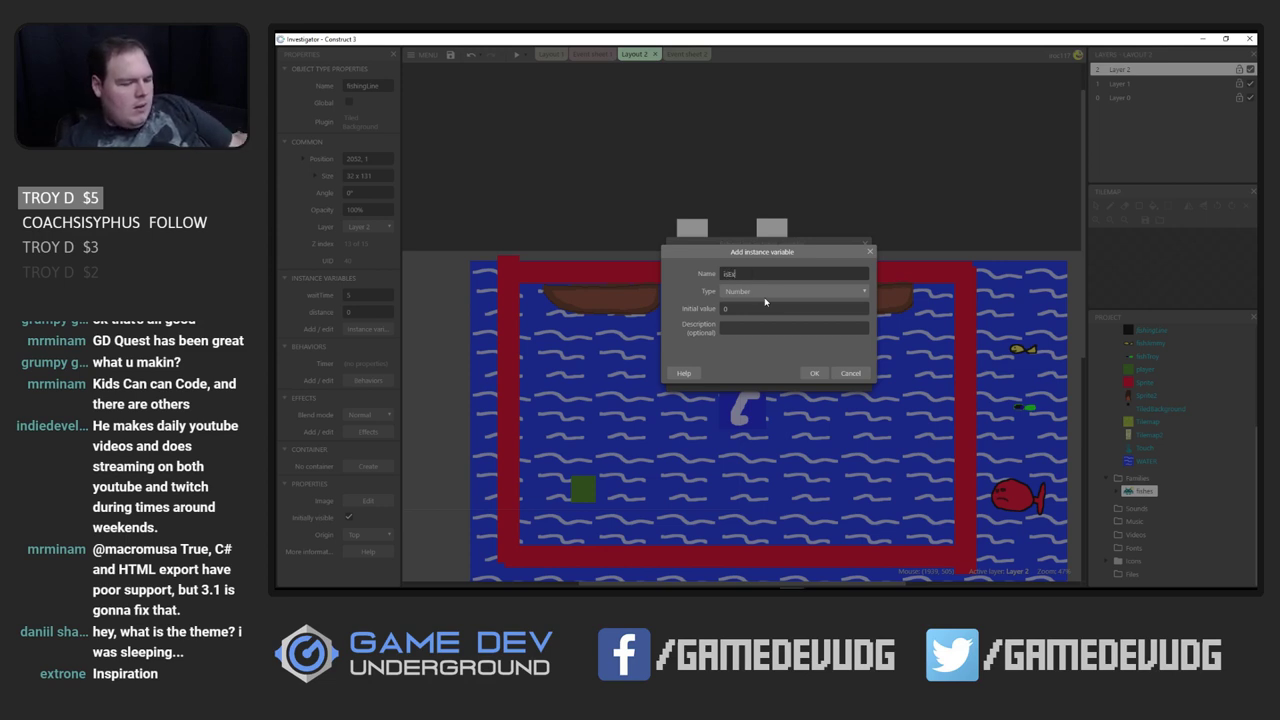
left_click(765, 291)
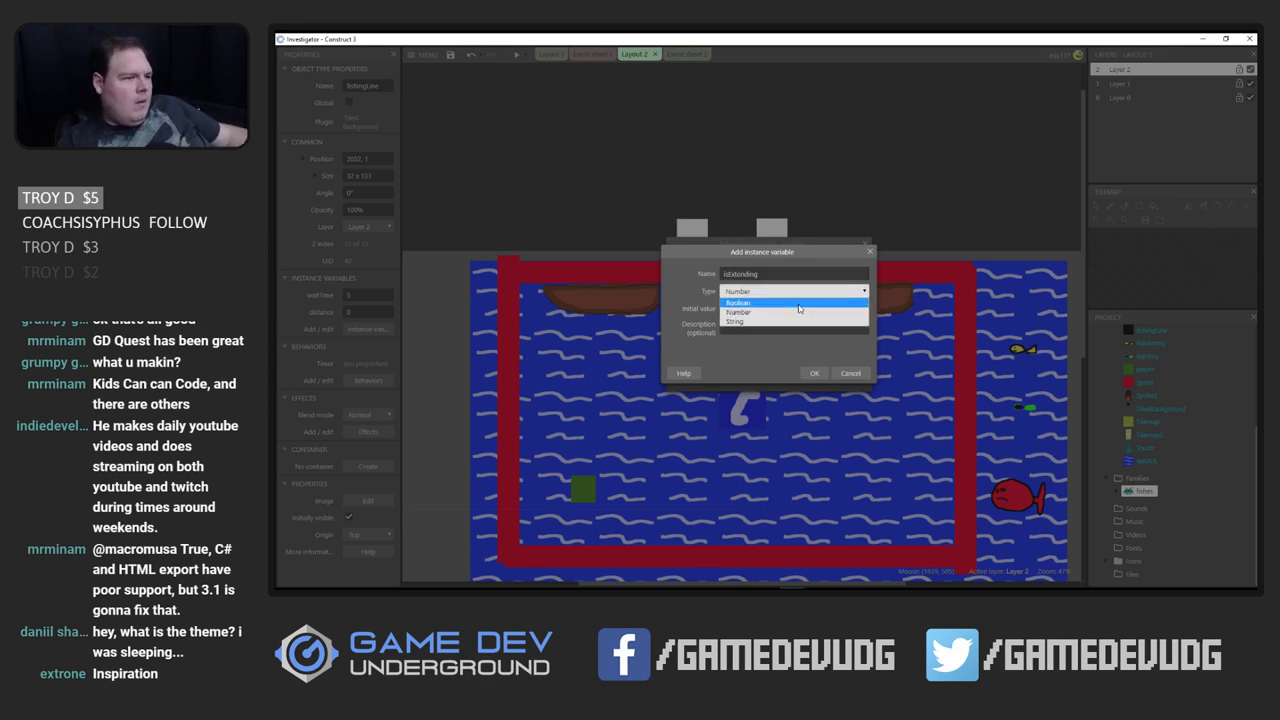
left_click(765, 317)
left_click(814, 373)
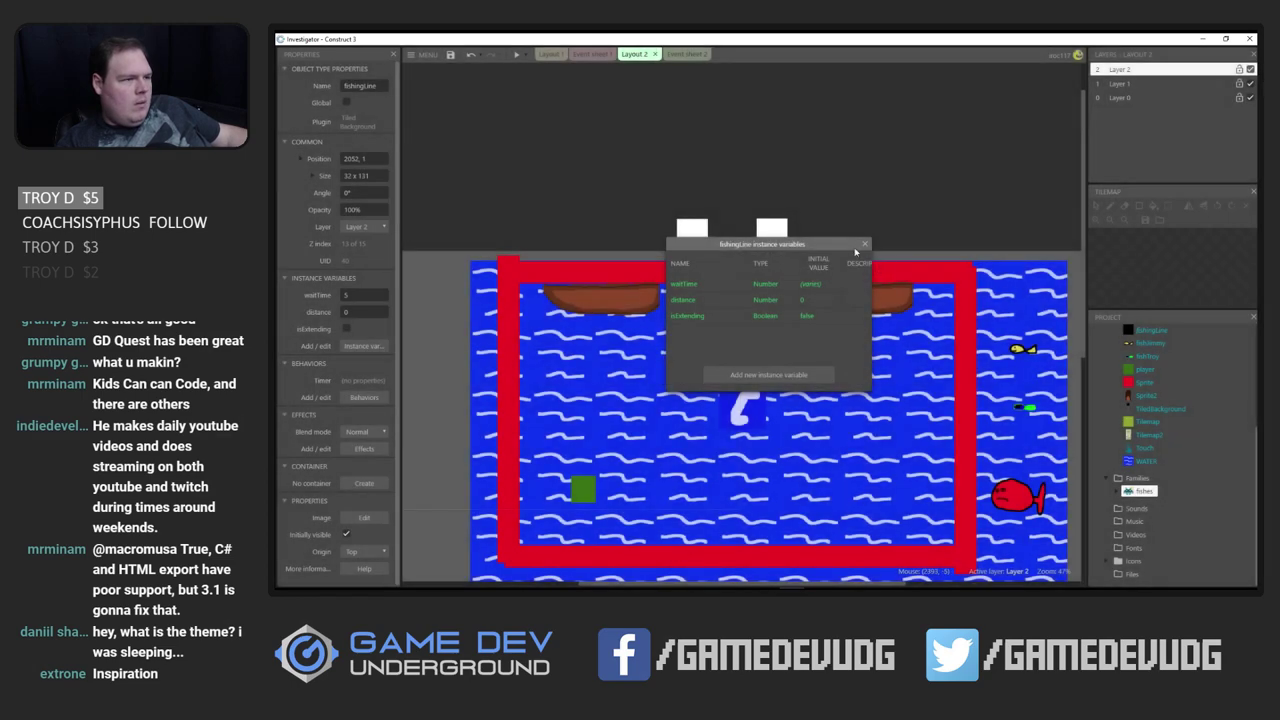
left_click(864, 246)
In Event sheet 2, add an action to the "startFishing" timer event that sets fishingLine's isExtending to True
left_click(686, 55)
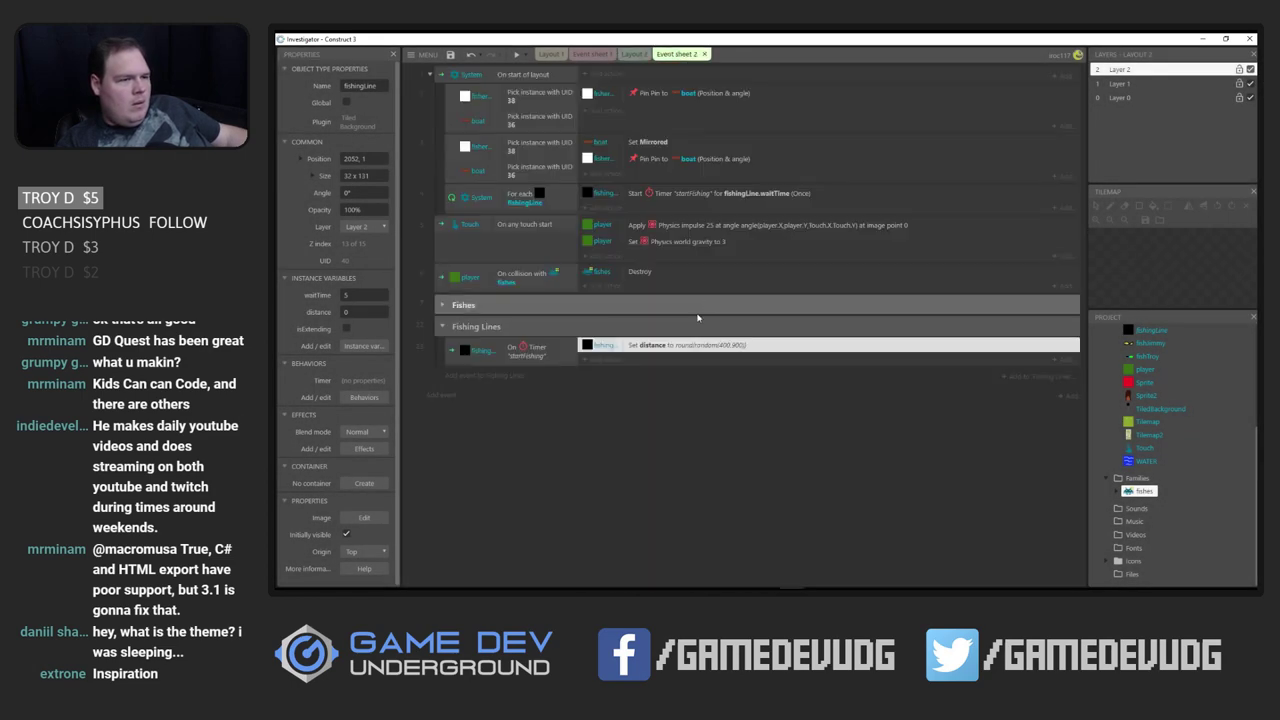
left_click(612, 360)
double_click(645, 291)
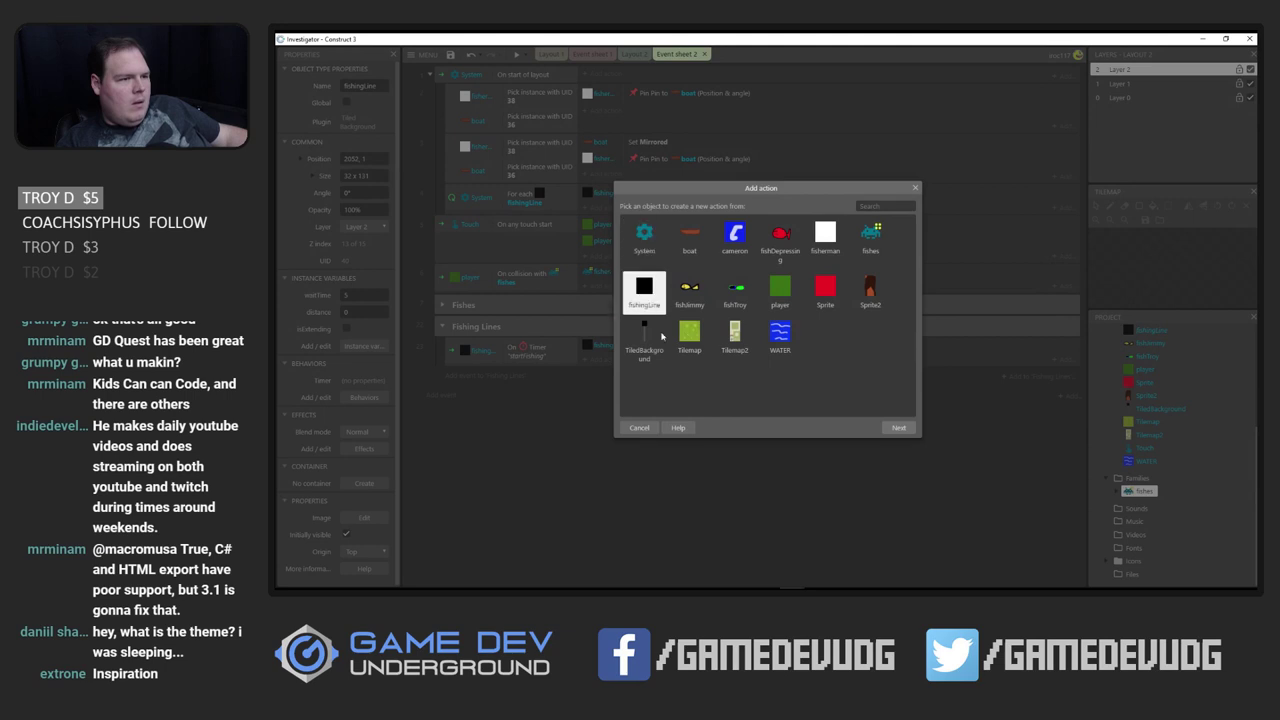
scroll(720, 350, "down", 3)
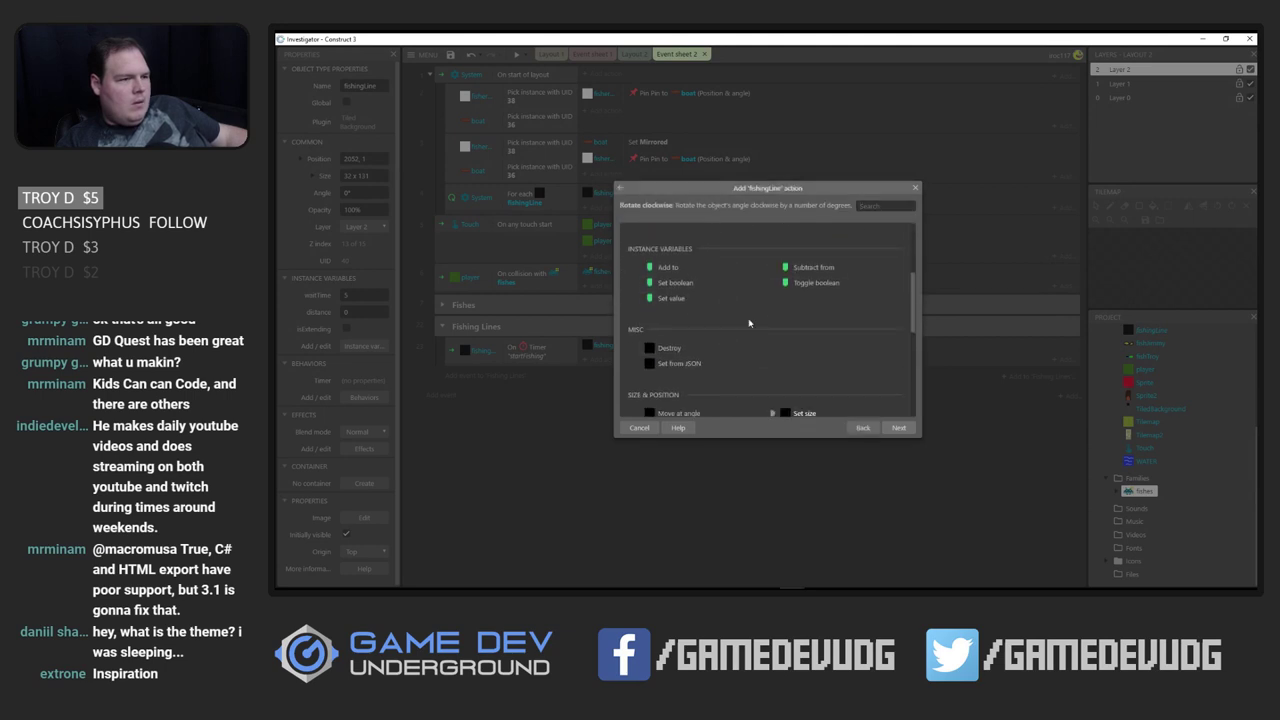
left_click(815, 284)
double_click(675, 283)
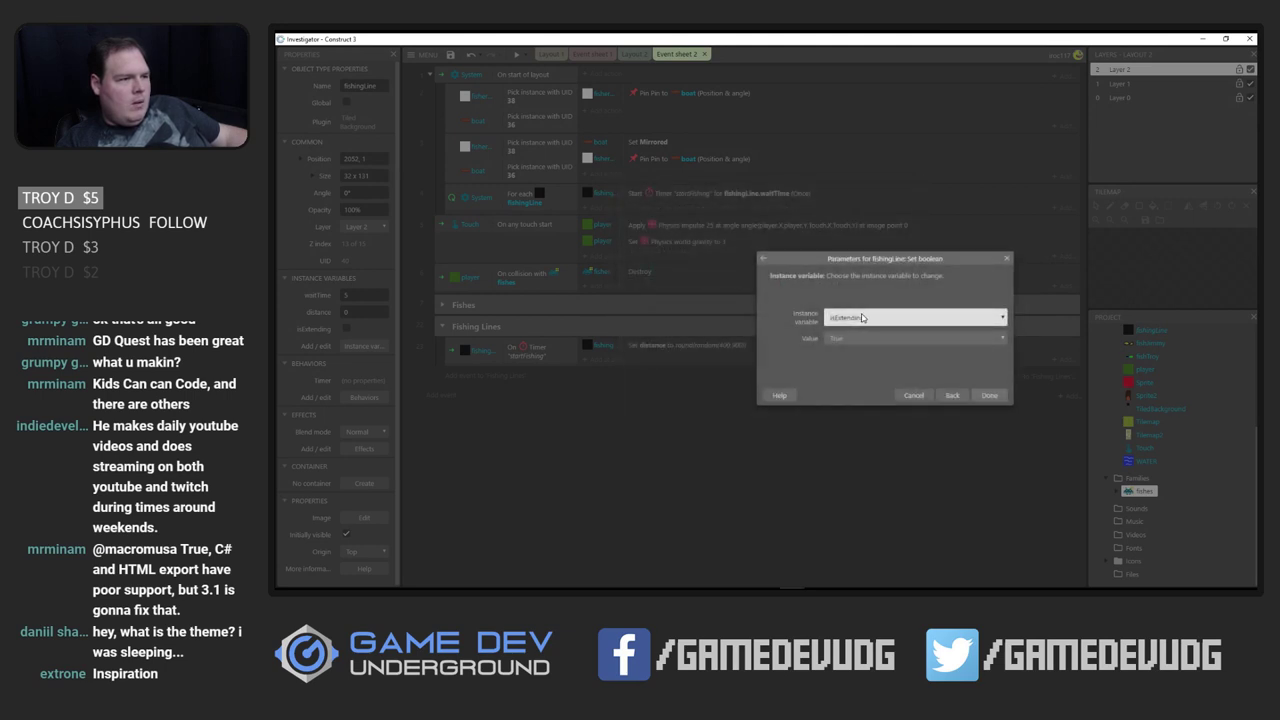
left_click(990, 396)
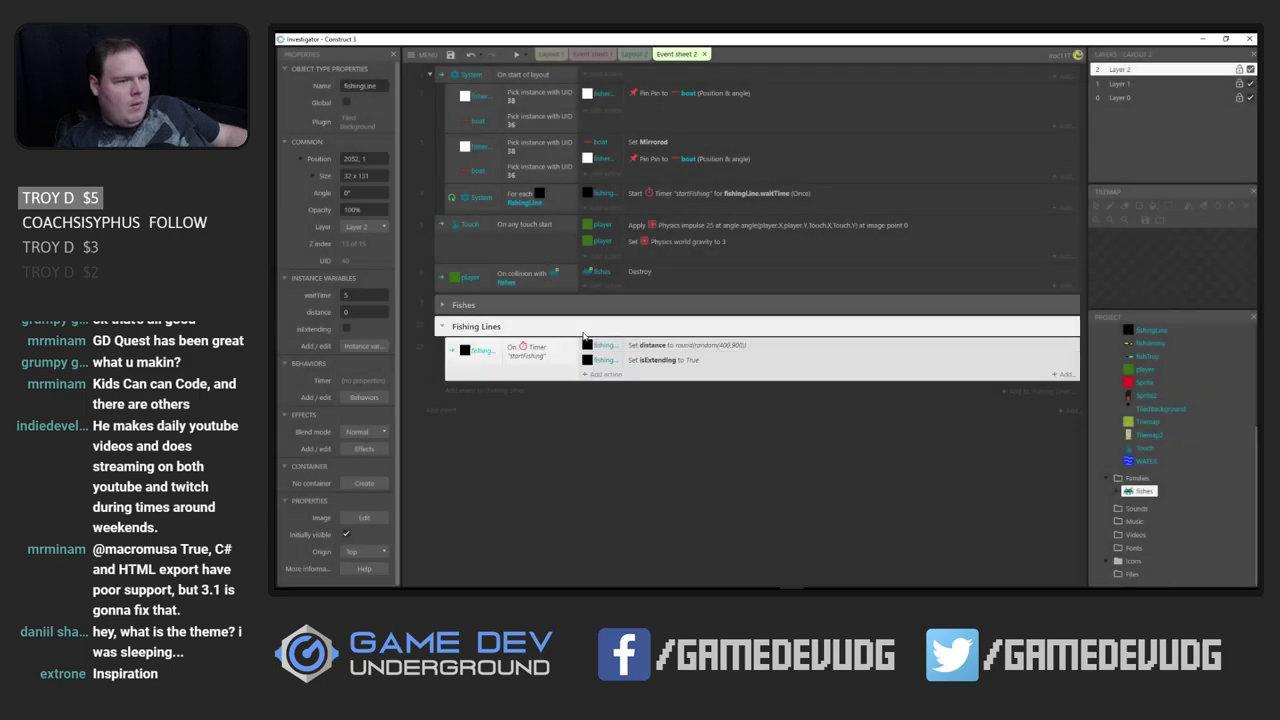
Add an event to the Fishing Lines group with the condition that fishingLine's Boolean isExtending is set
double_click(686, 385)
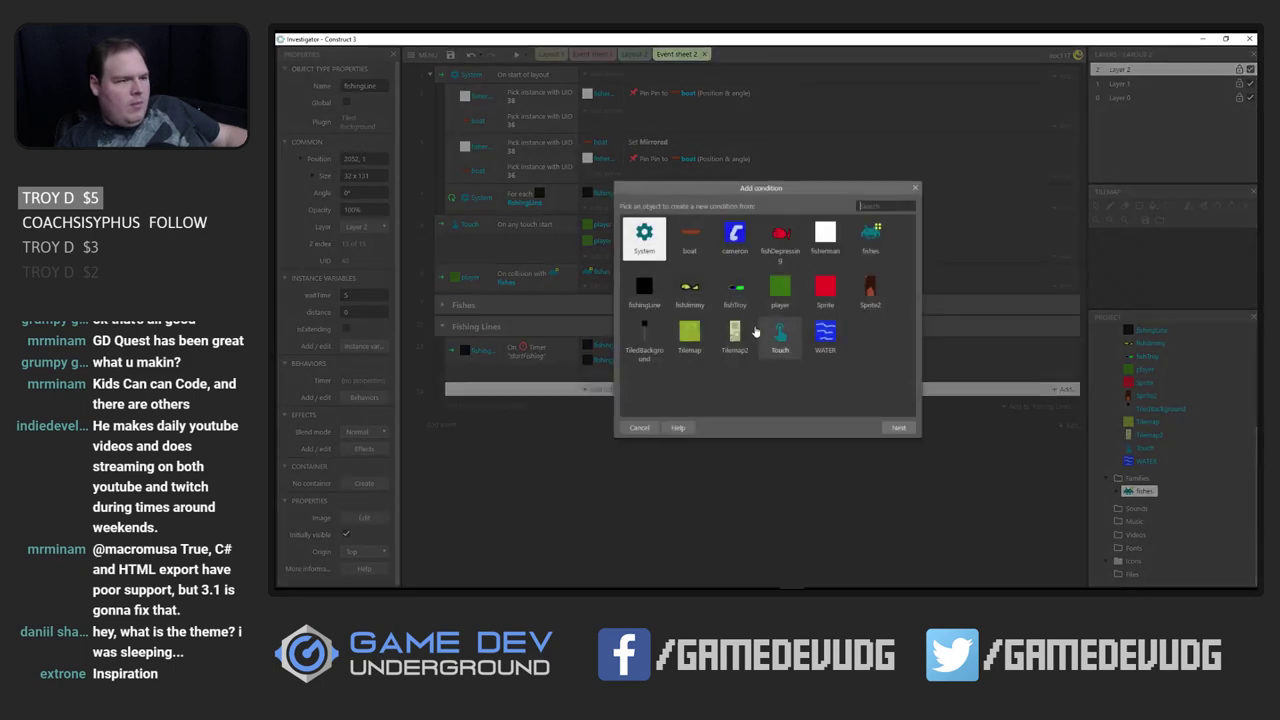
double_click(645, 293)
scroll(718, 340, "down", 2)
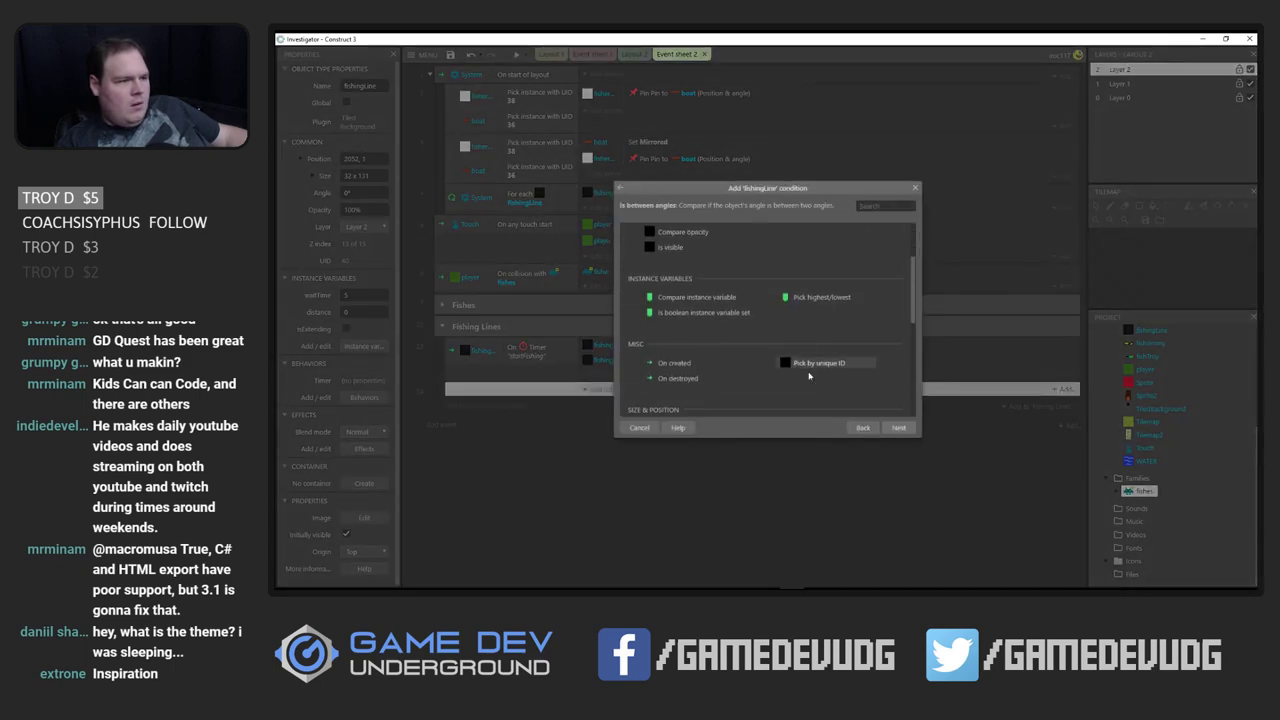
double_click(703, 302)
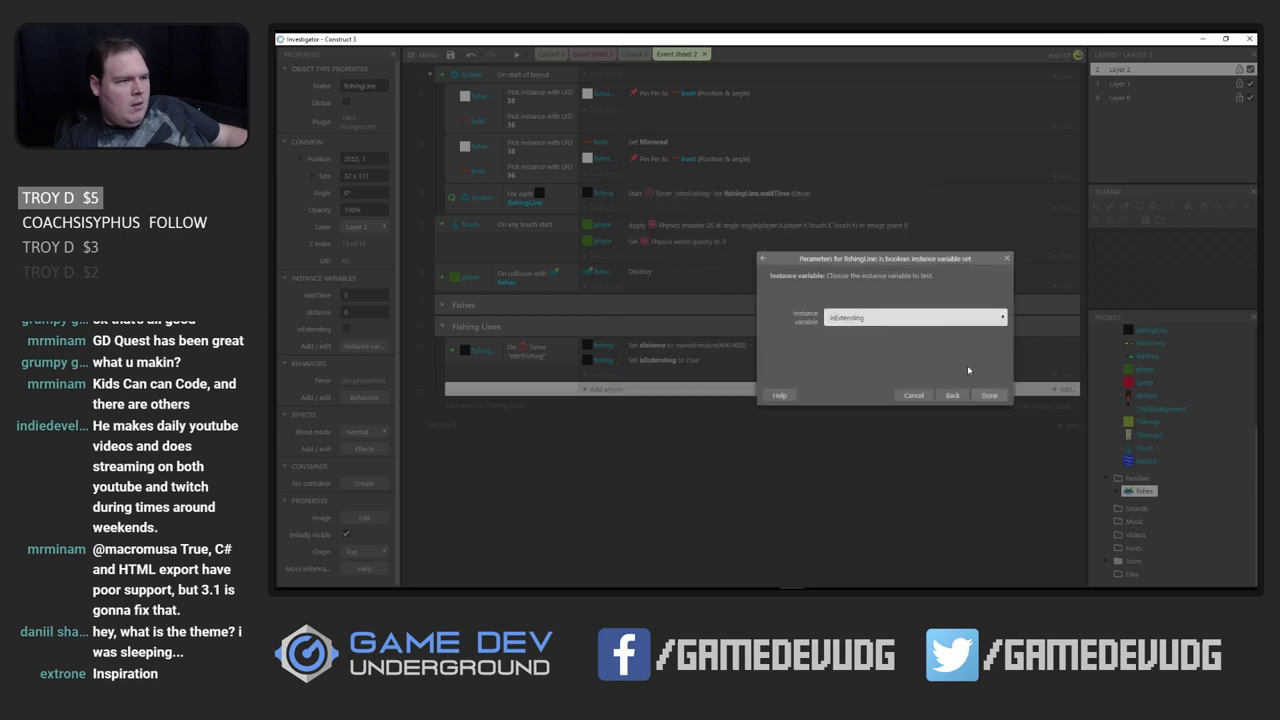
left_click(988, 395)
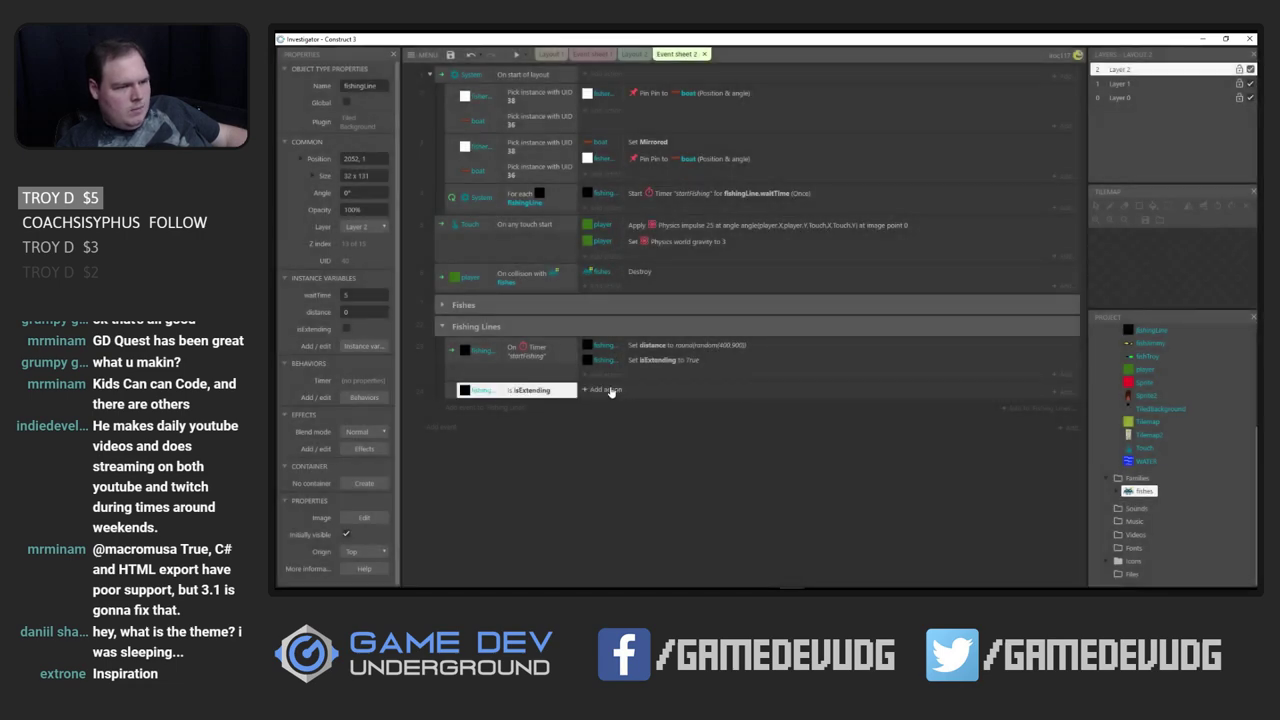
Add an action to the isExtending event that sets fishingLine's height to lerp(fishingLine.Height,fishingLine.distance,0.1)
left_click(605, 389)
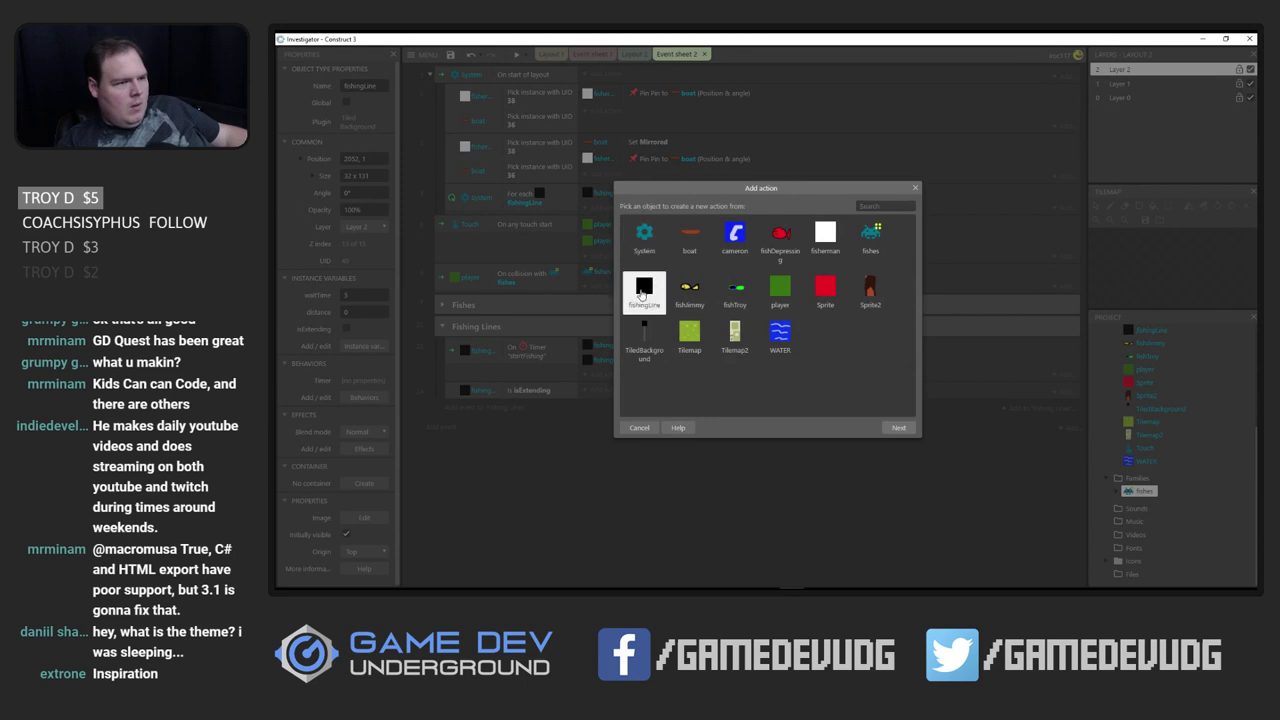
double_click(641, 292)
scroll(735, 354, "down", 4)
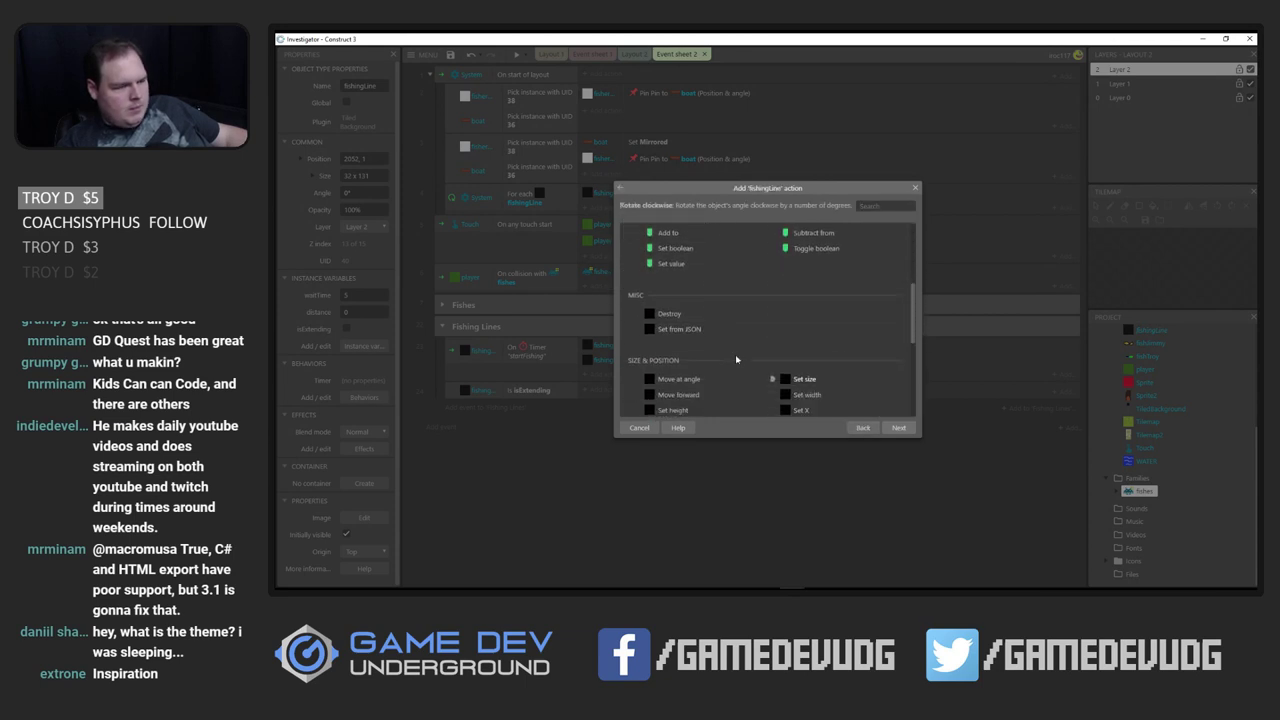
scroll(735, 354, "down", 2)
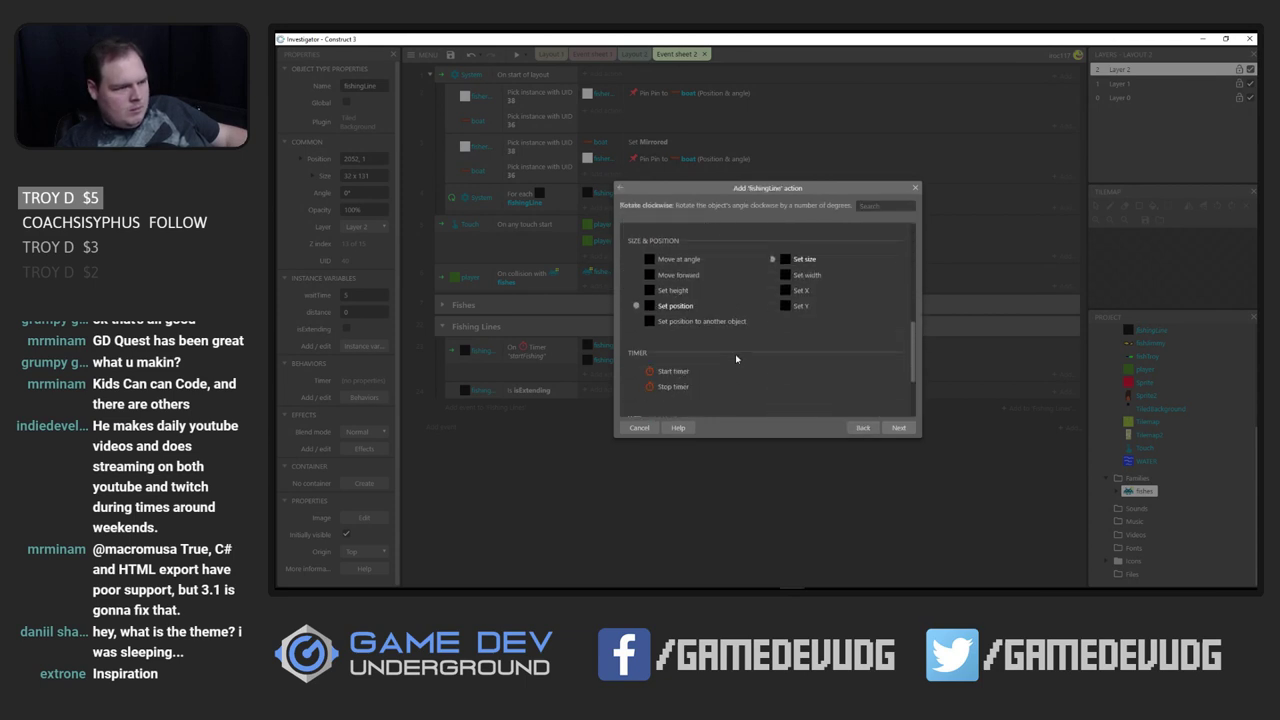
double_click(682, 292)
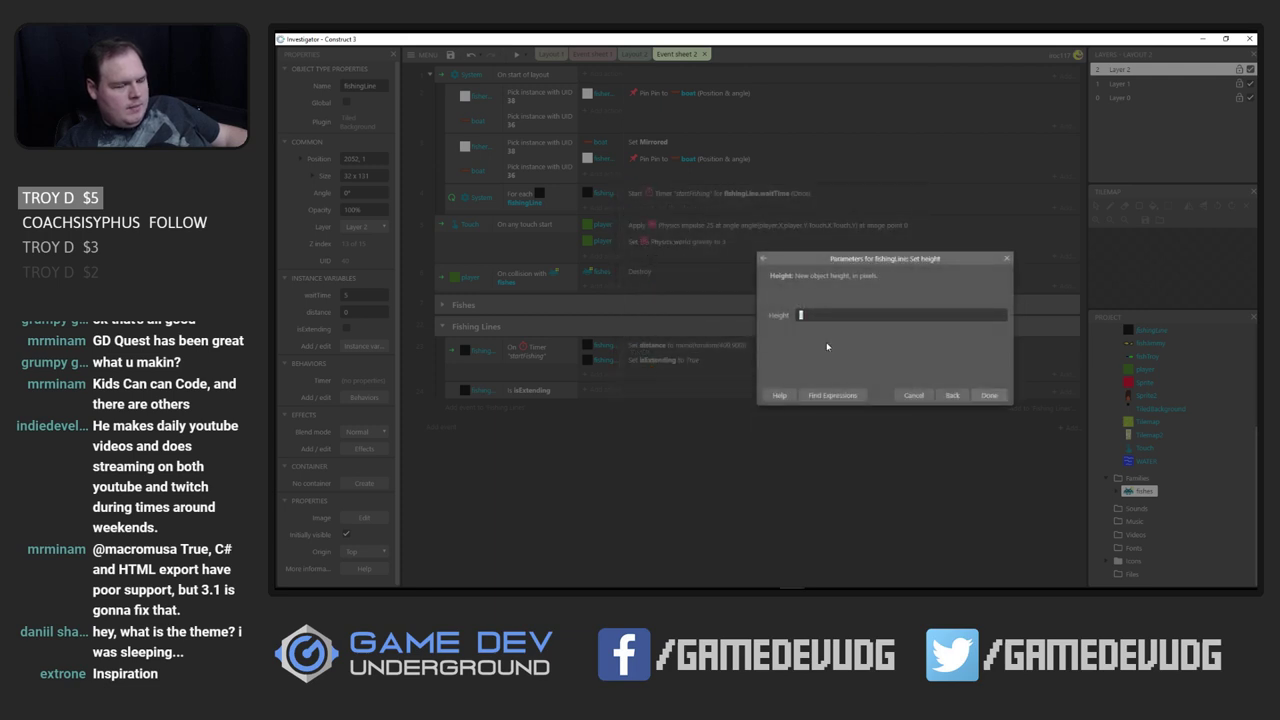
type("lerp")
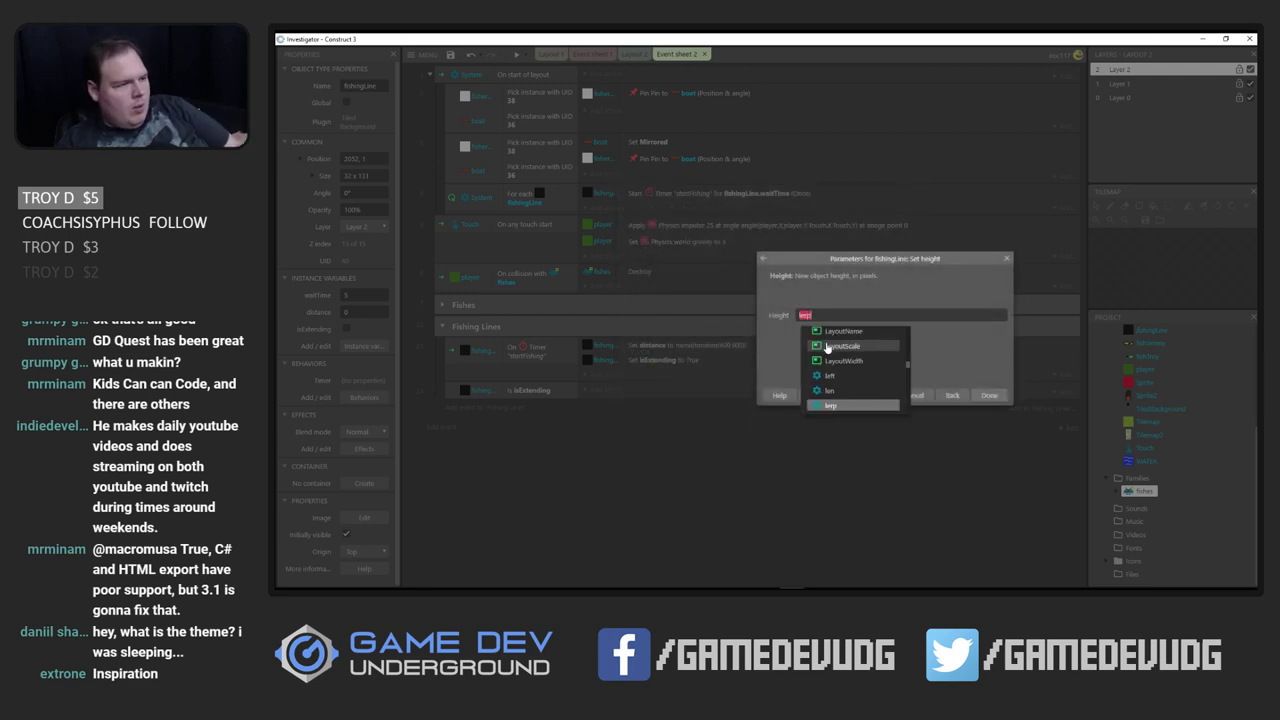
type("(")
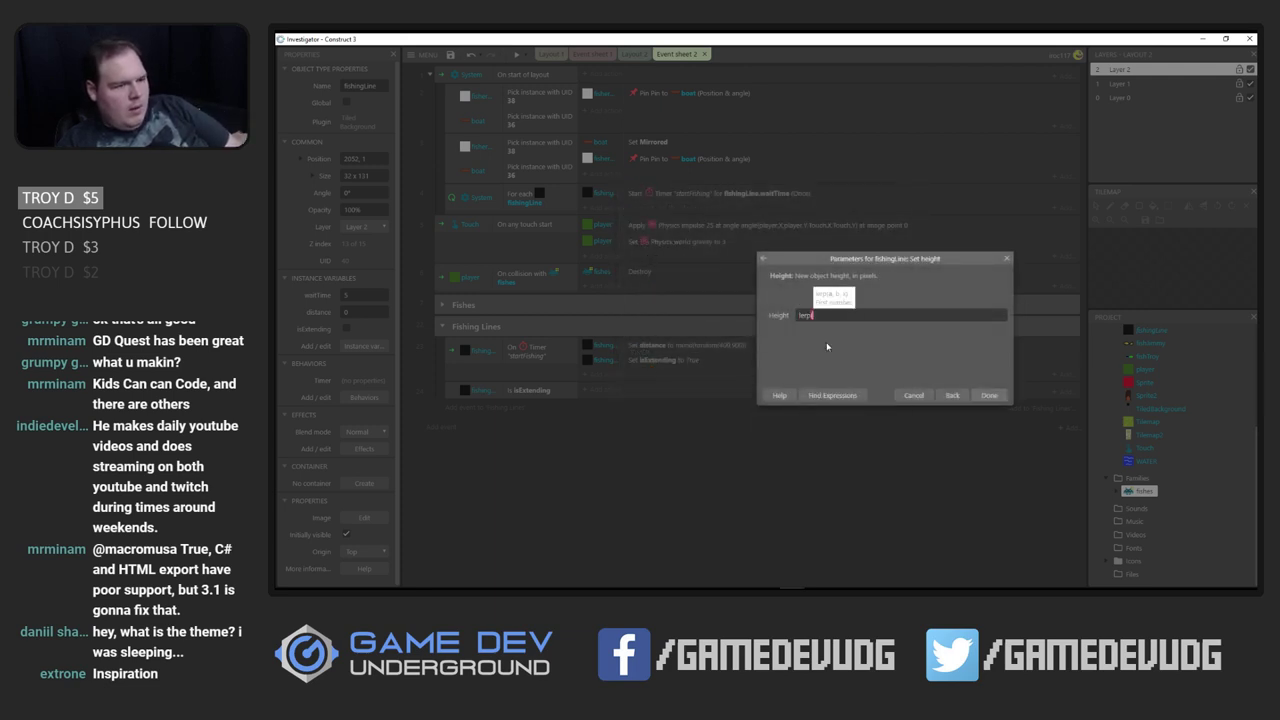
type("fishin")
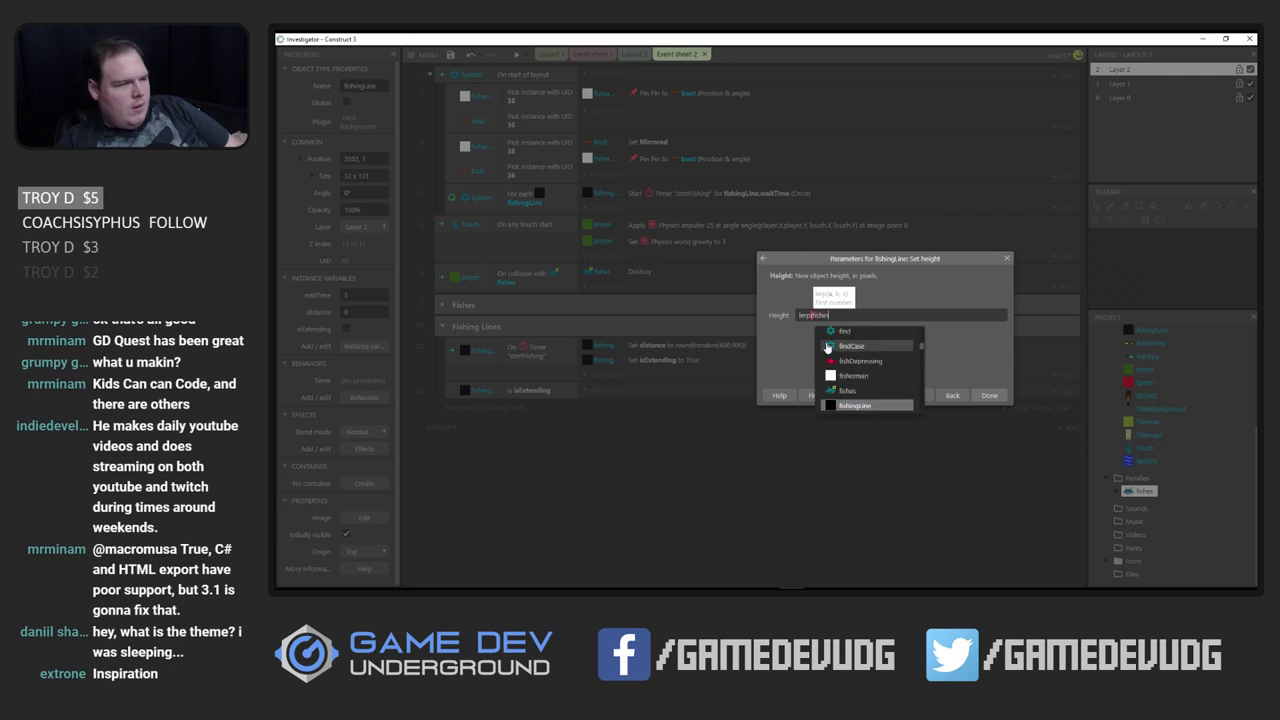
type("gLine.Height")
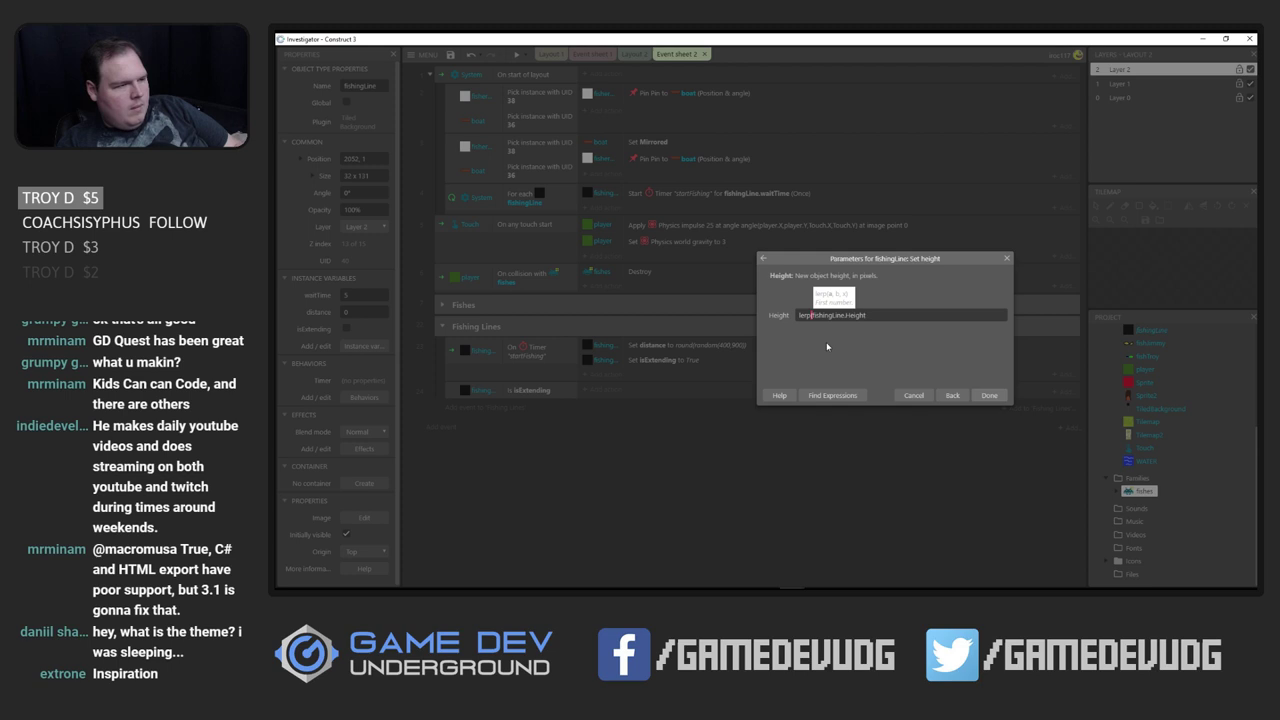
type(",")
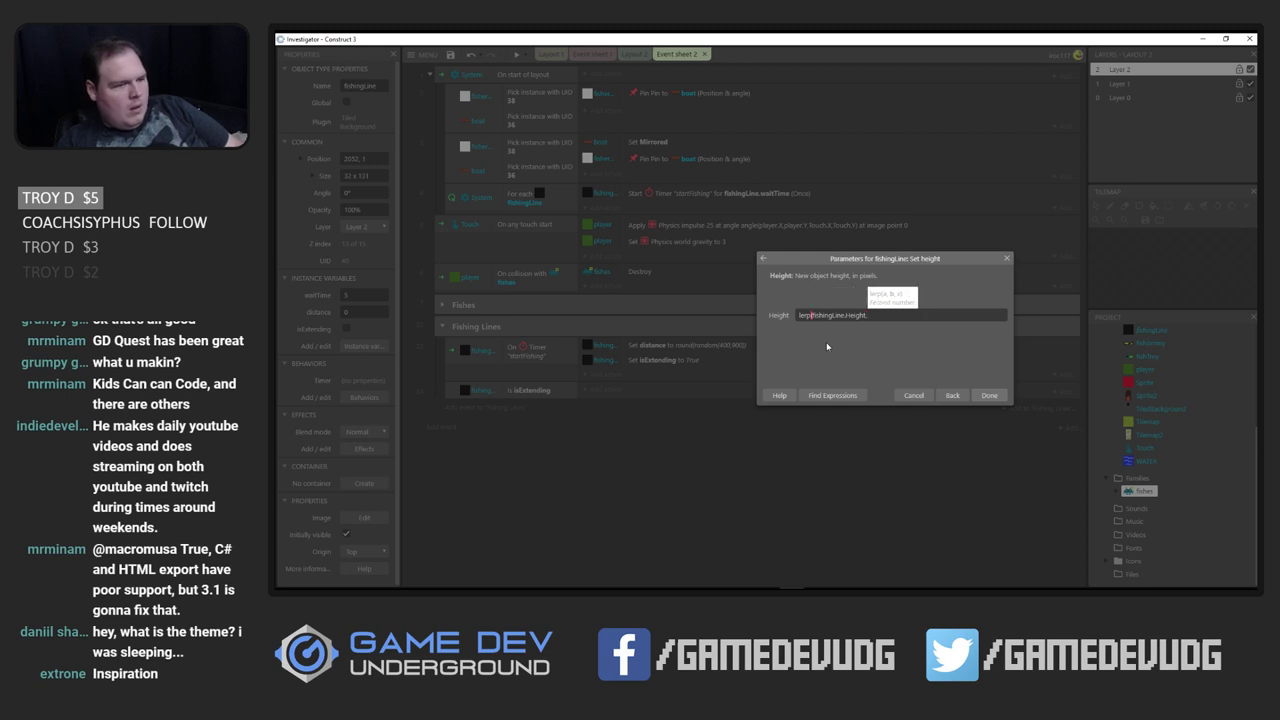
type("fishing")
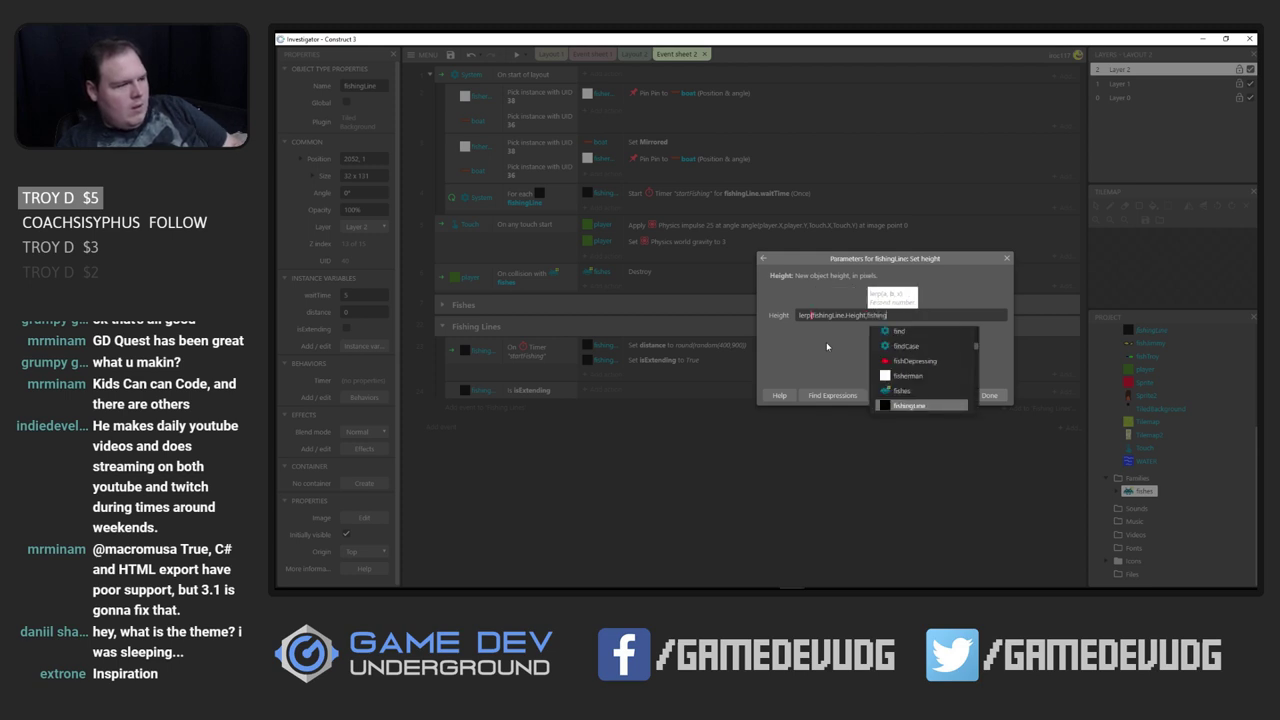
key("Tab")
type(".di")
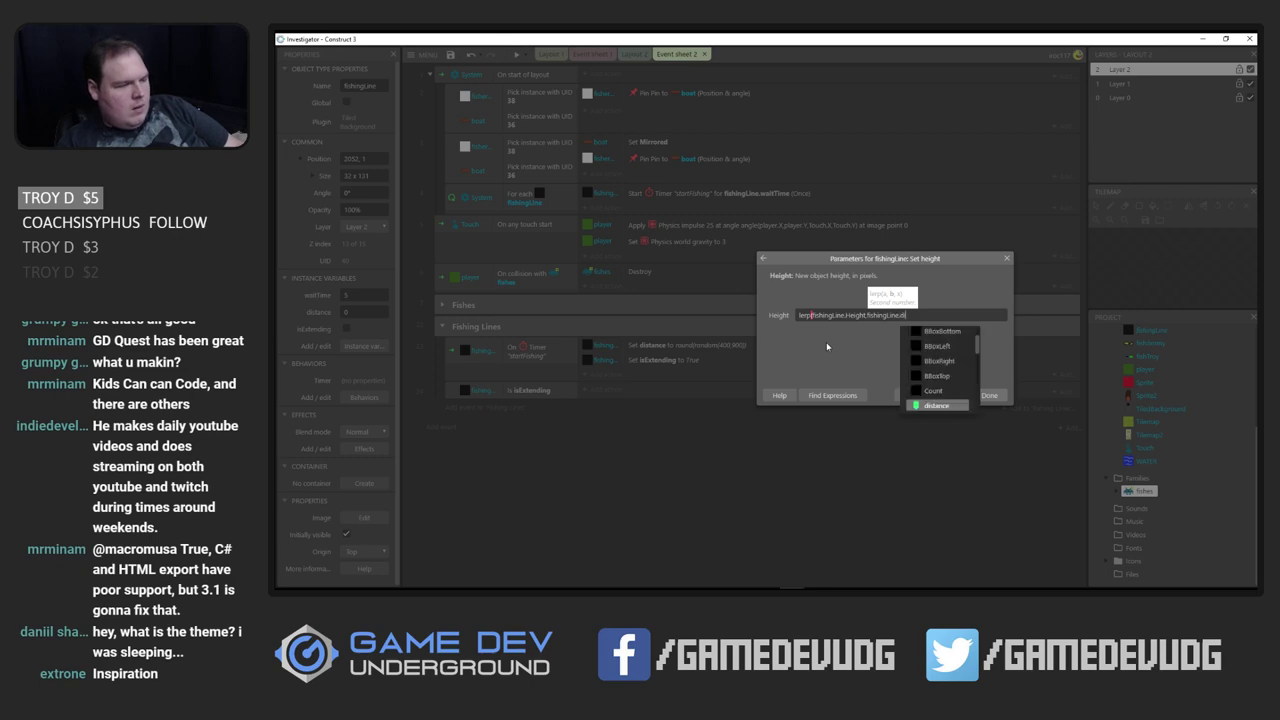
key("Tab")
type(",")
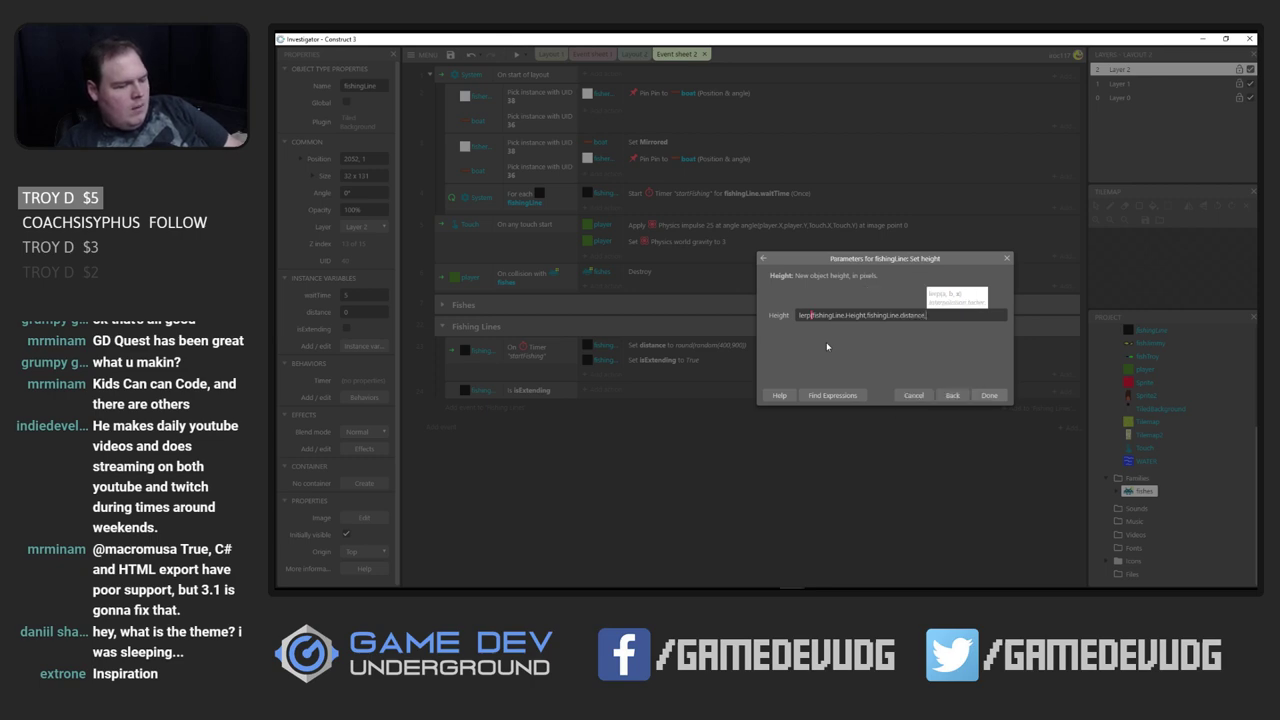
type("0.1)")
key("Return")
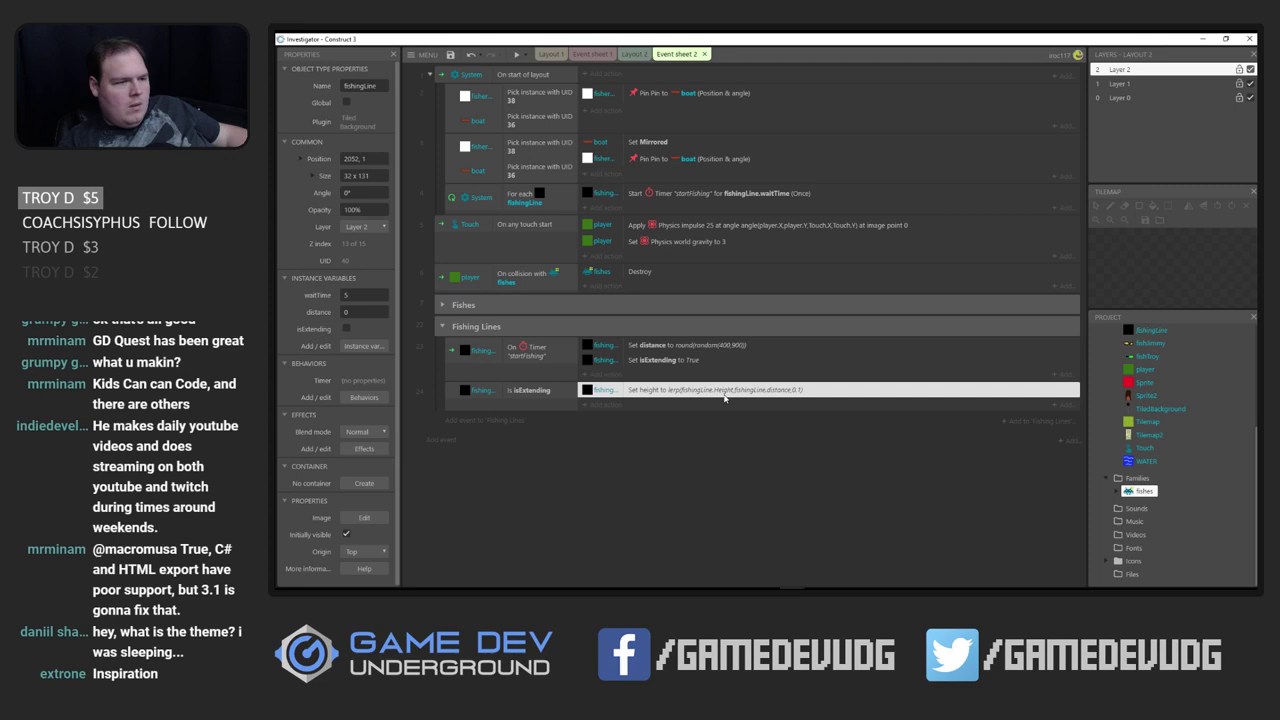
Save the project and preview the layout to test the extending fishing lines, ending the preview when done
left_click(450, 55)
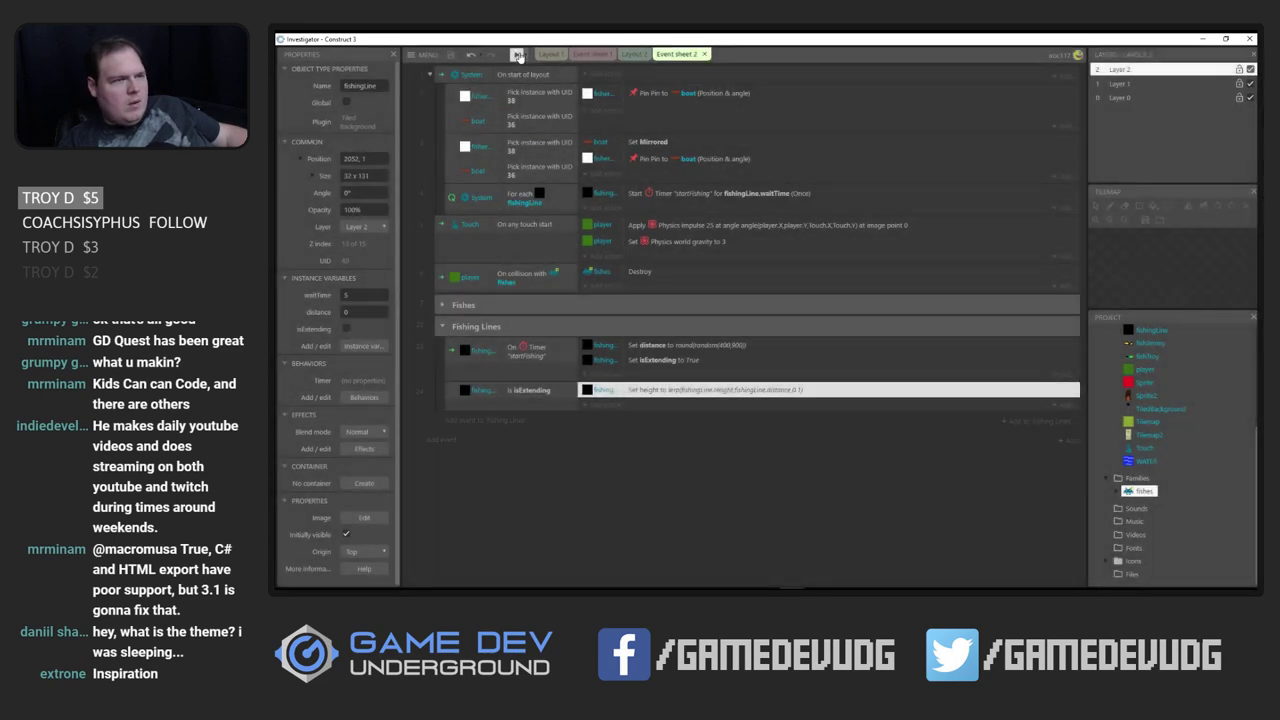
left_click(517, 55)
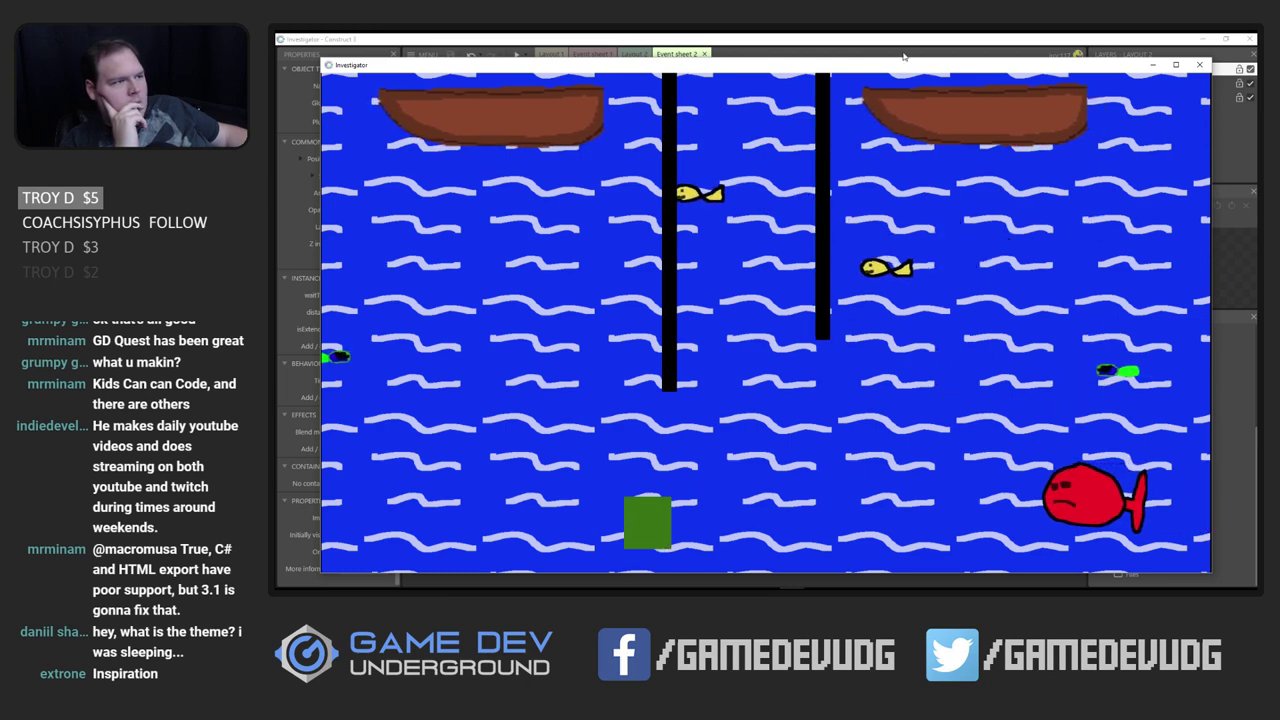
key("alt+F4")
Change fishingLine's distance action in the "startFishing" timer event to round(random(400,1000))
double_click(753, 350)
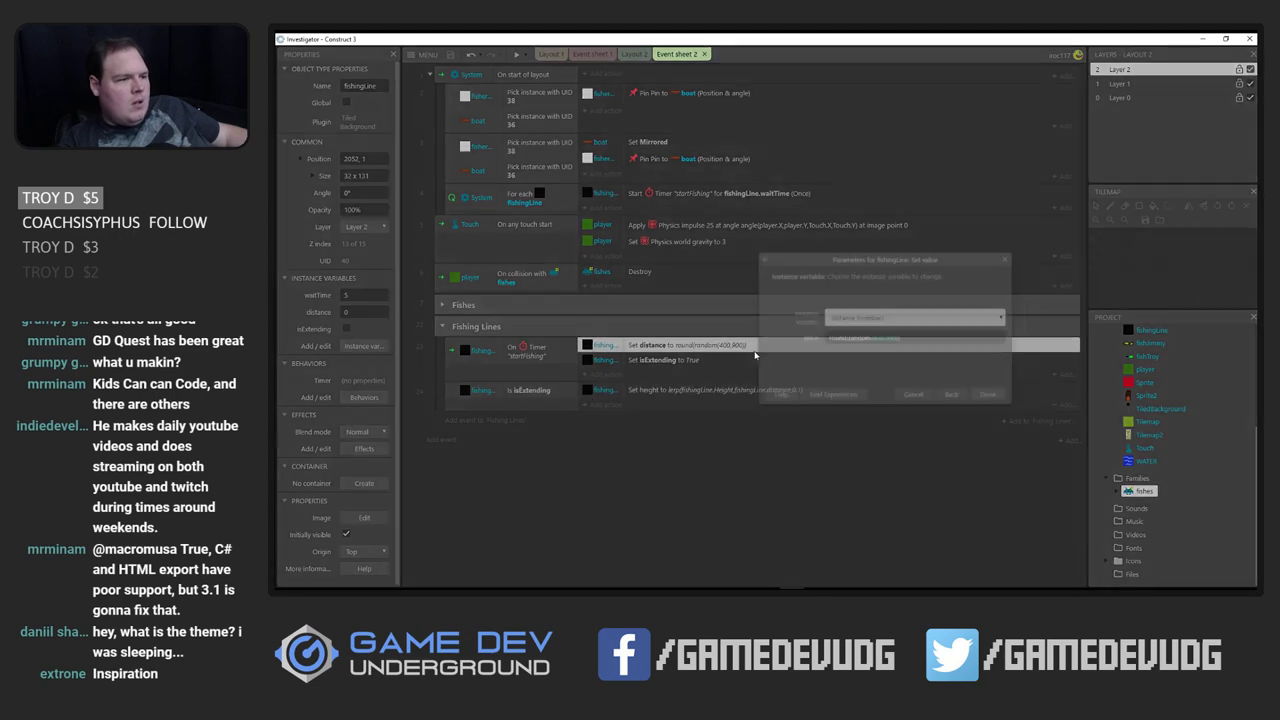
left_click(890, 338)
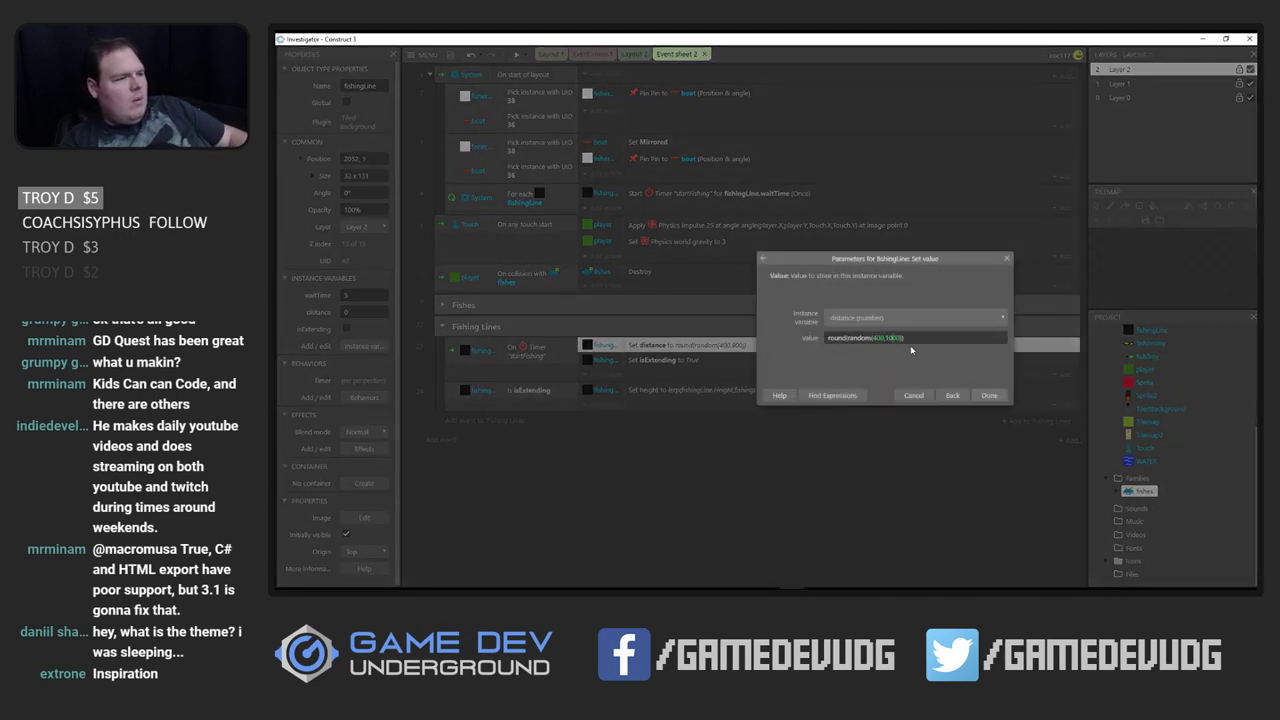
left_click(989, 395)
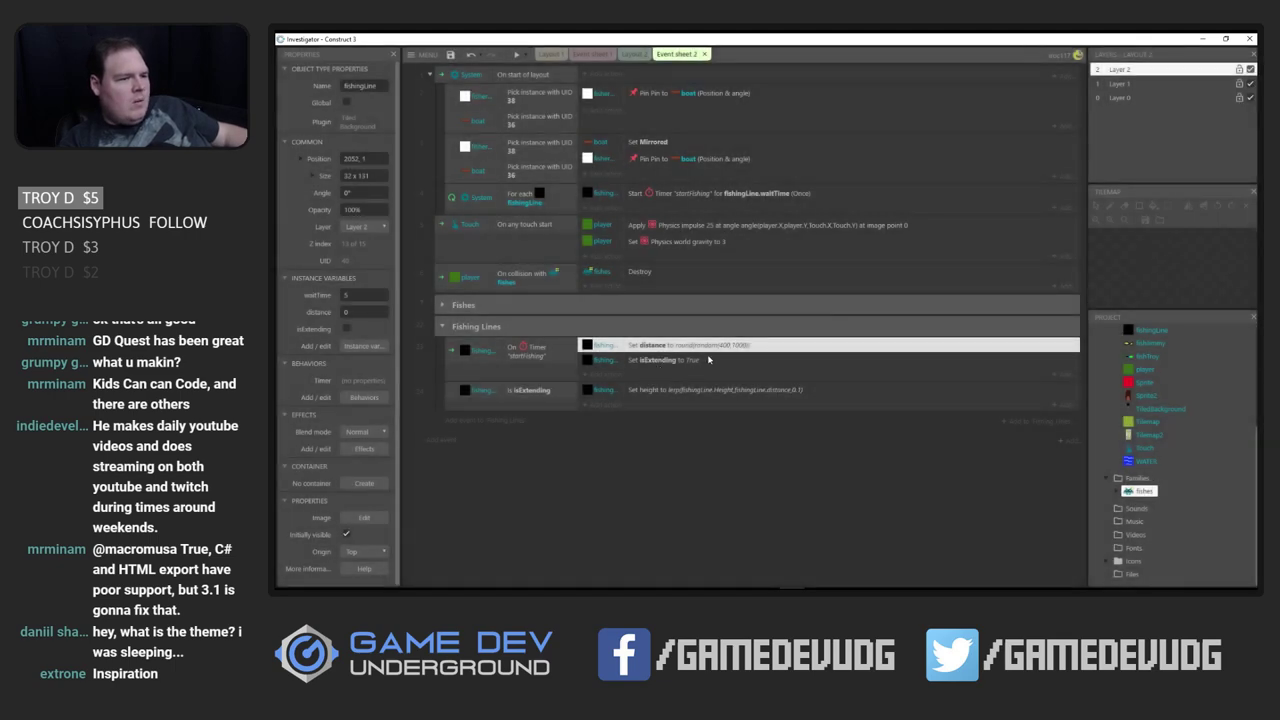
Set the lerp factor in fishingLine's set height action to 0.01
double_click(801, 393)
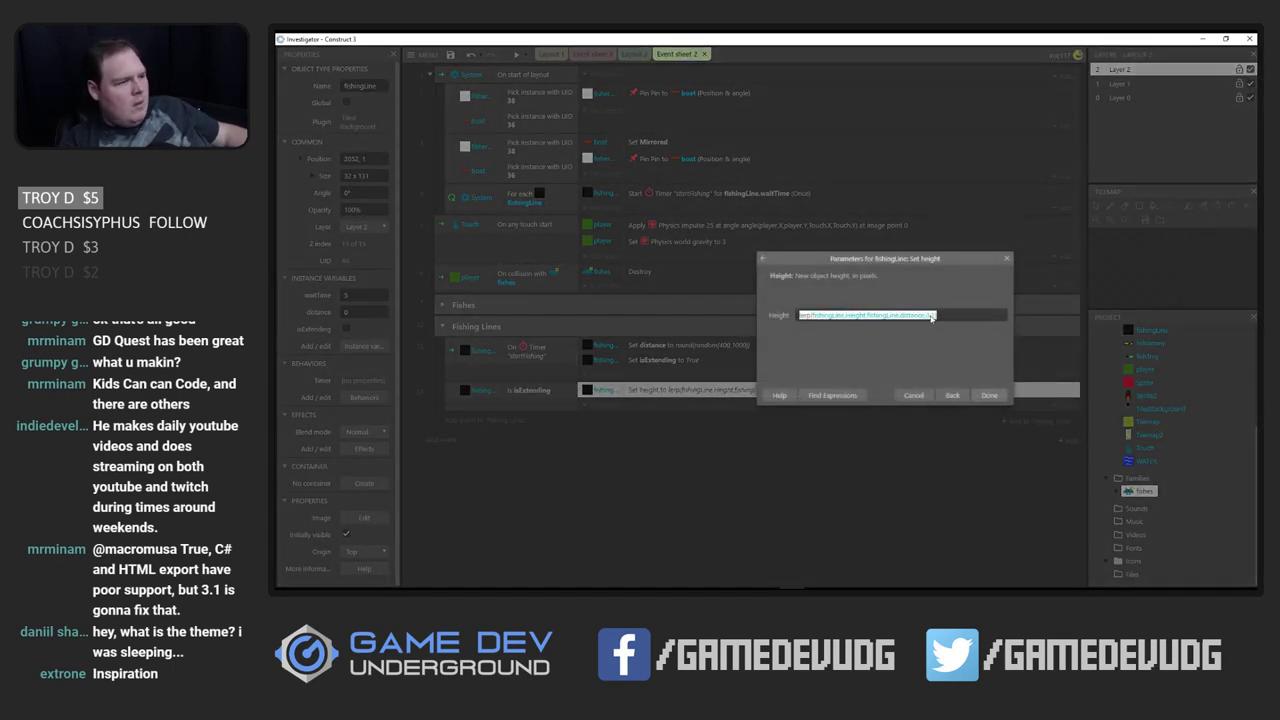
left_click(929, 316)
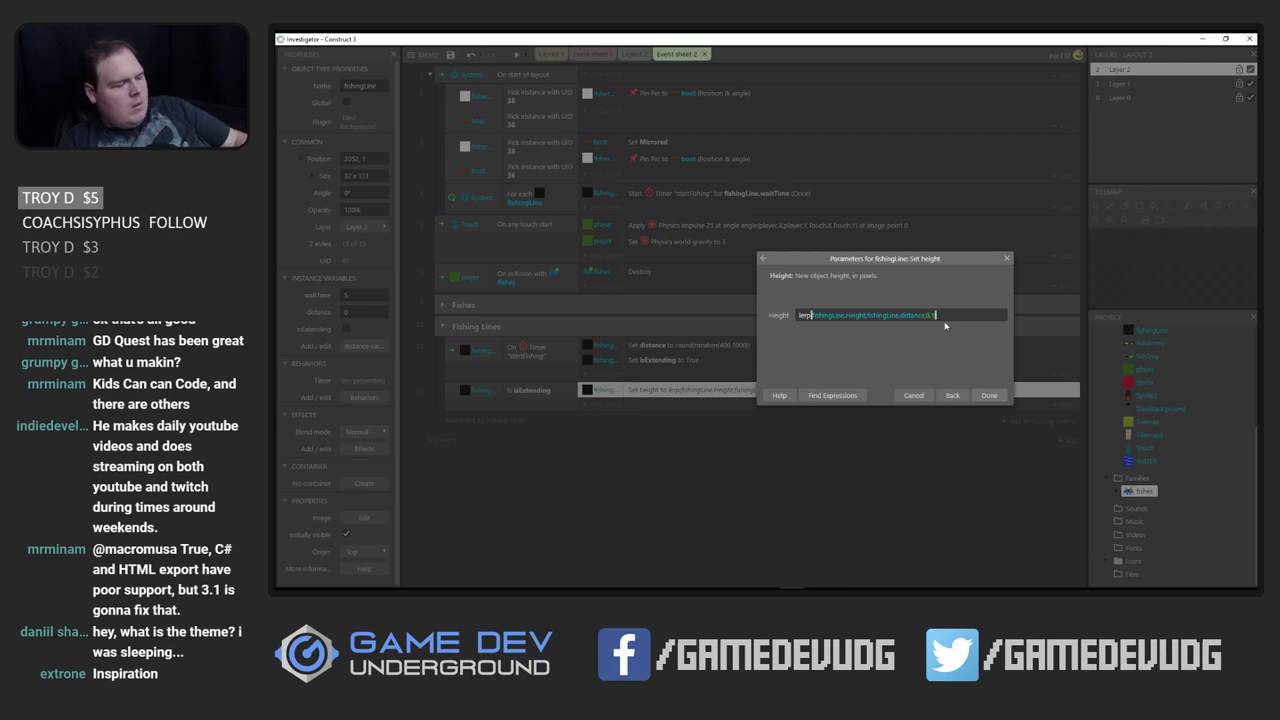
key("Return")
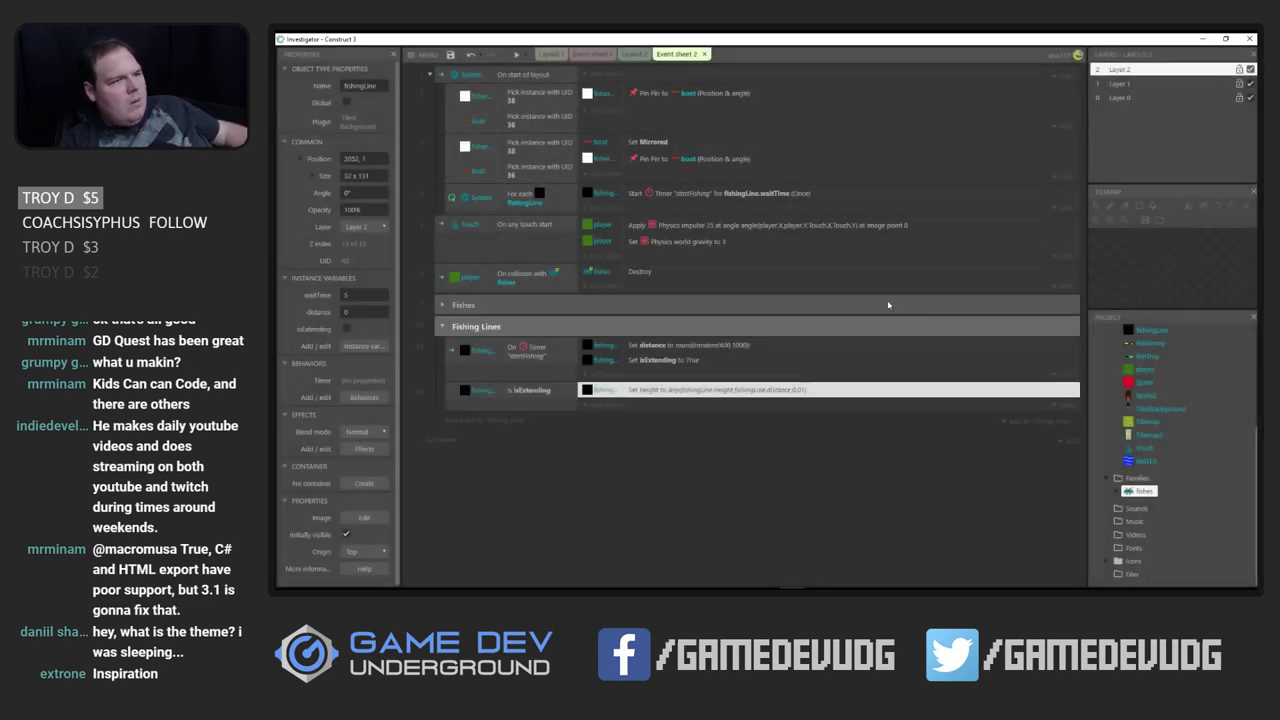
Save the project and preview how fast the fishing lines extend, then return to the event sheet
left_click(451, 55)
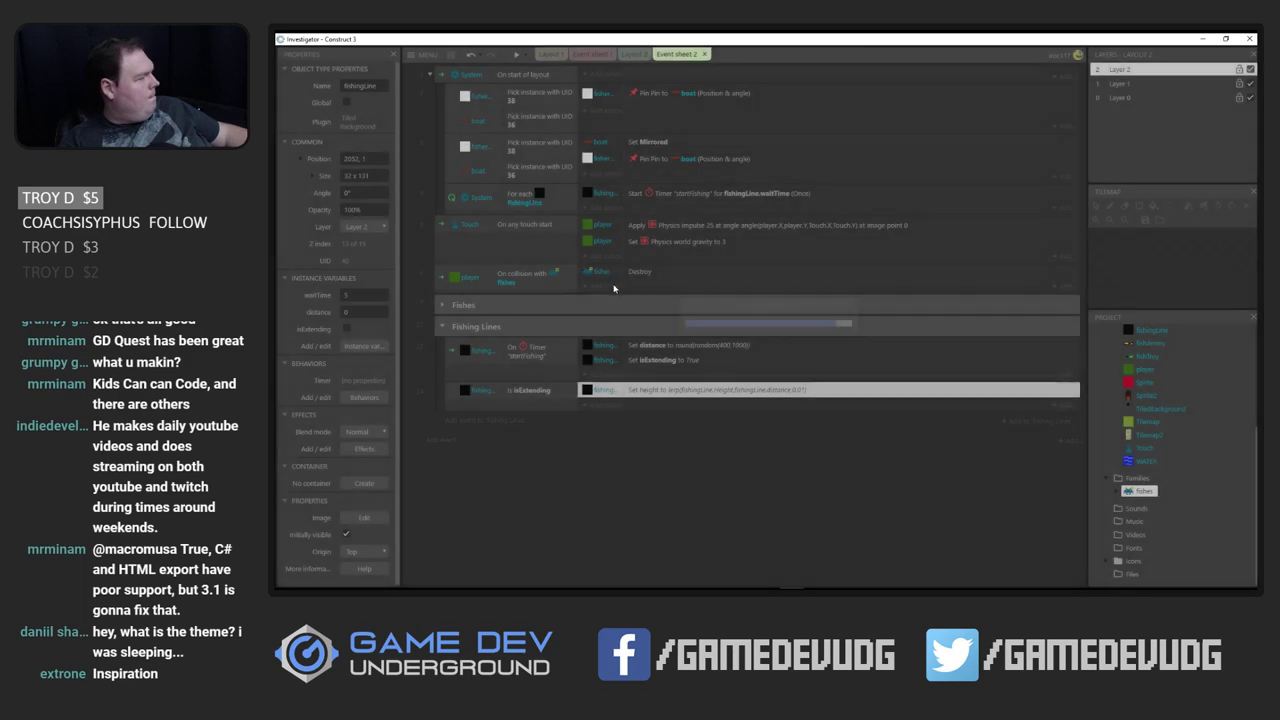
left_click(516, 54)
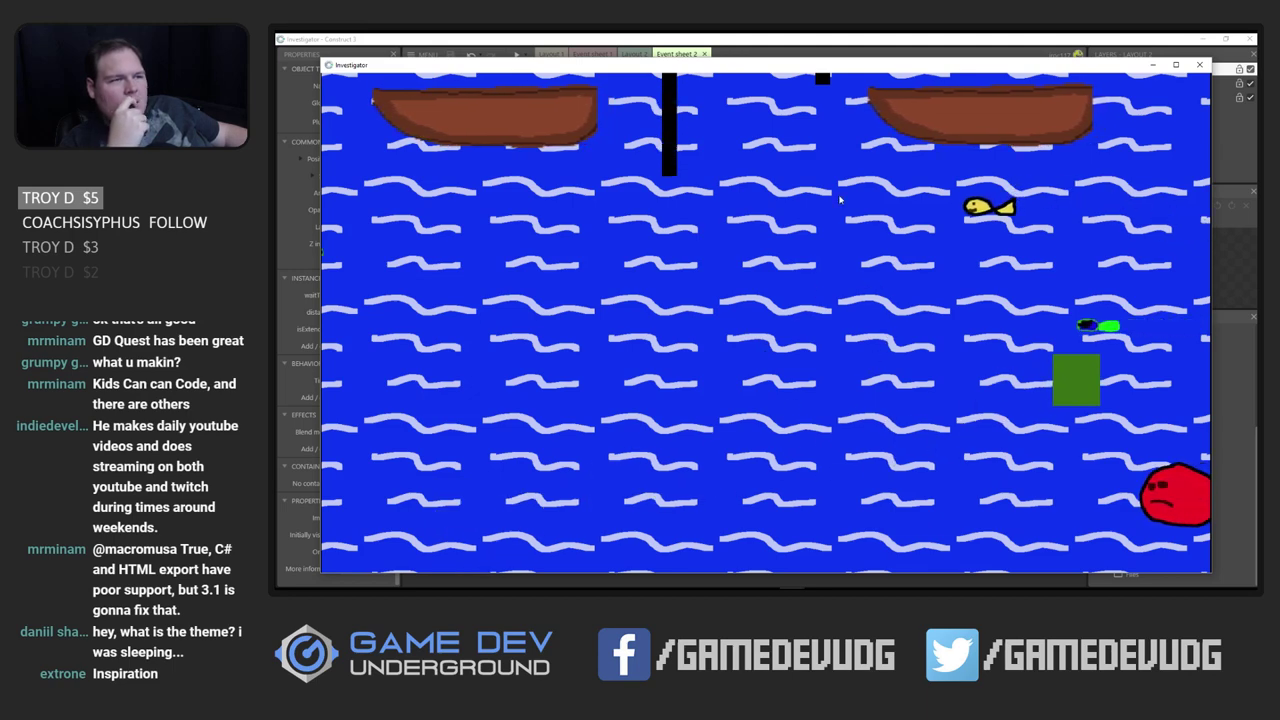
left_click(755, 37)
Set the lerp factor in fishingLine's set height action to 0.04 and preview the layout again
double_click(722, 395)
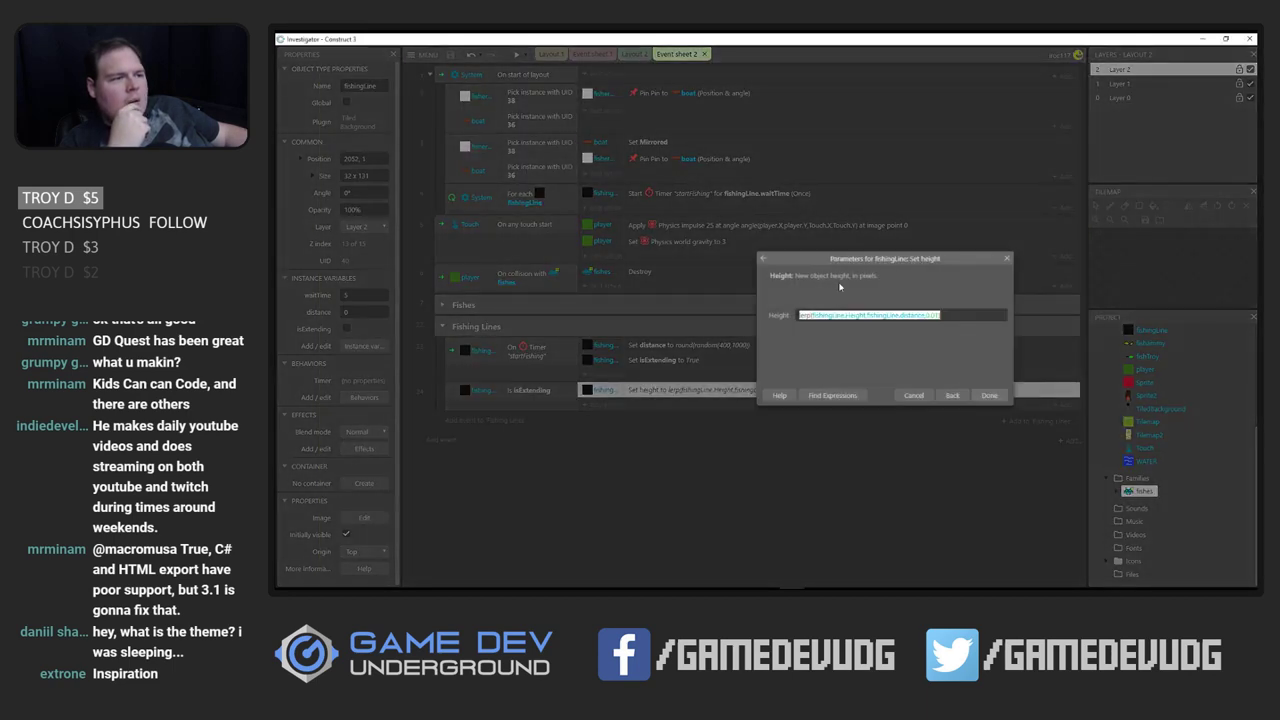
left_click(944, 316)
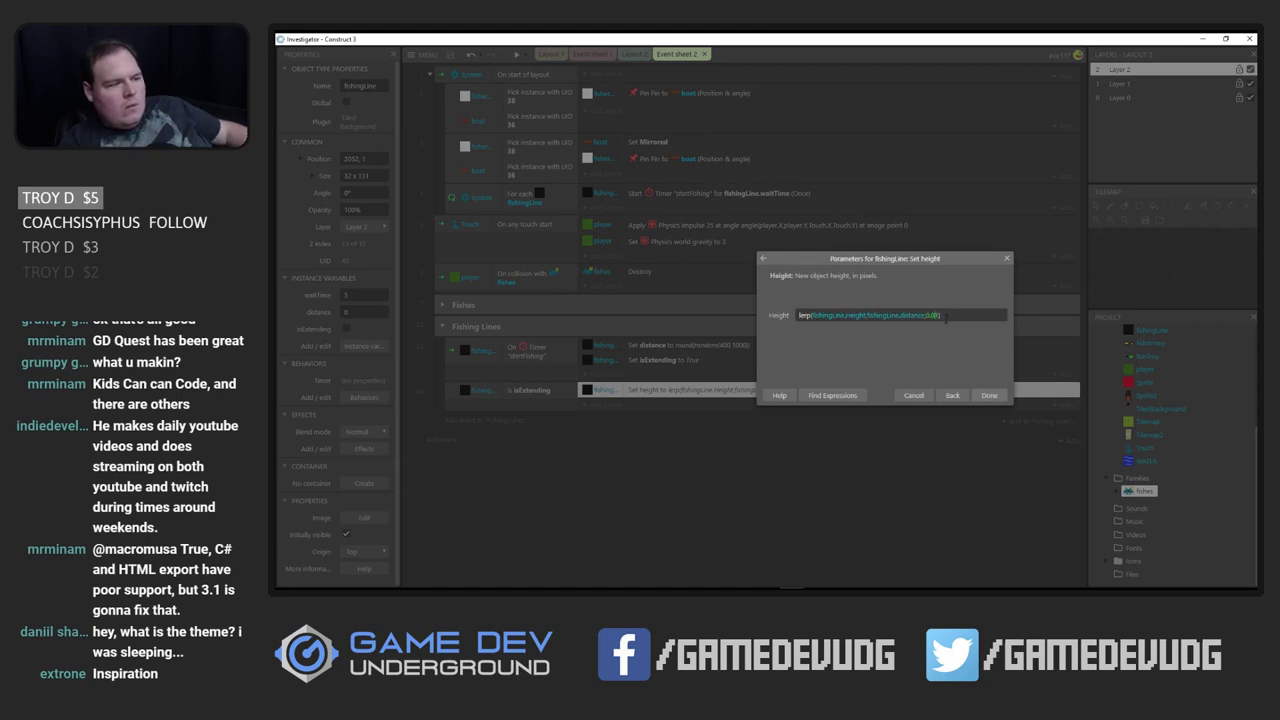
key("Return")
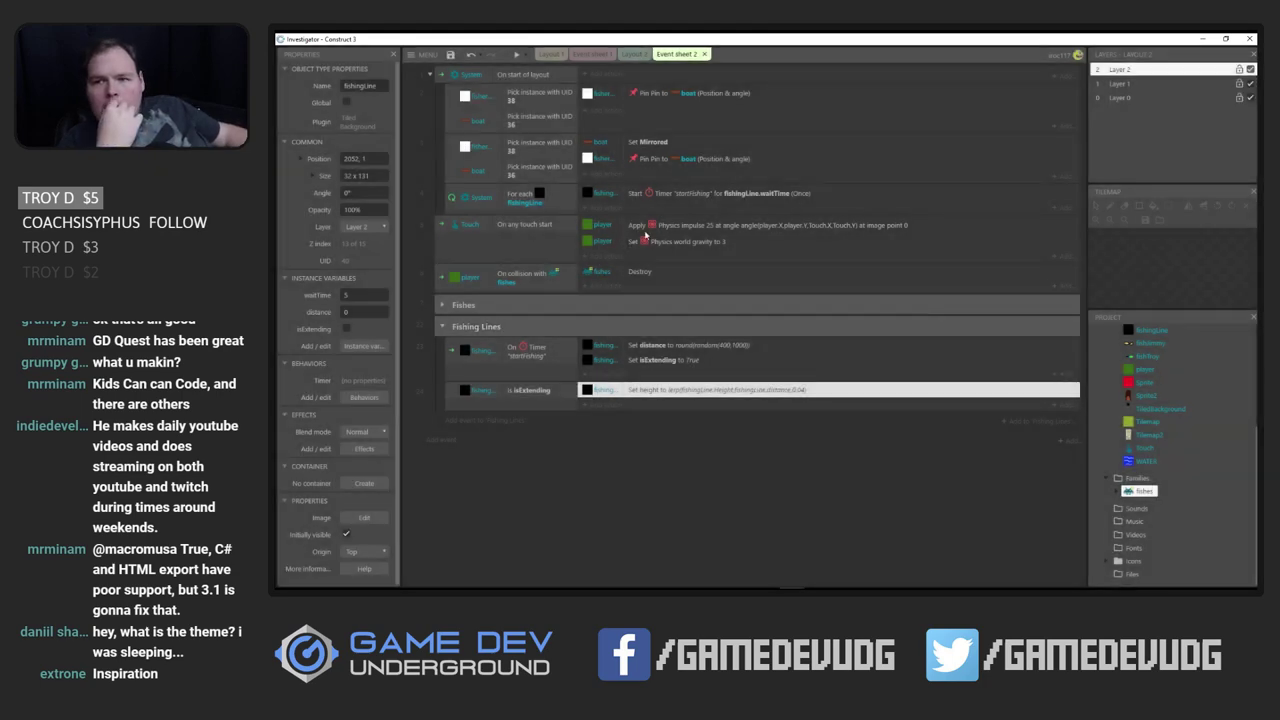
left_click(514, 55)
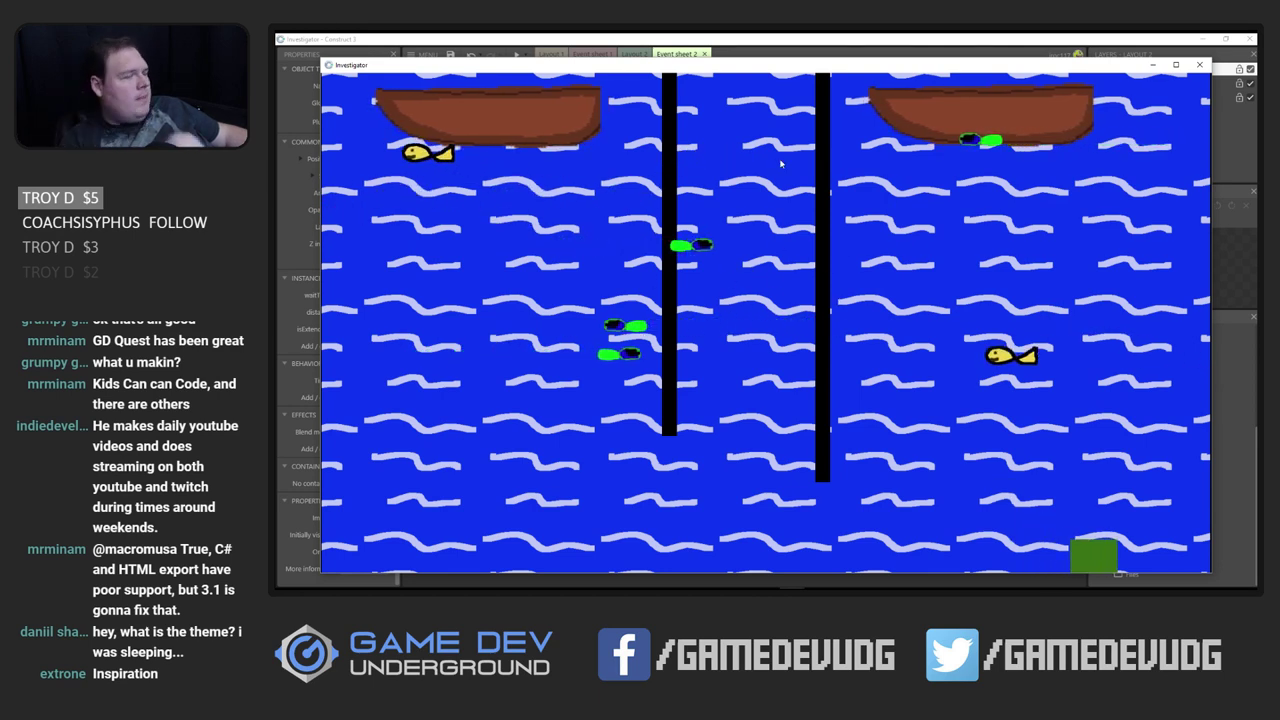
left_click(736, 37)
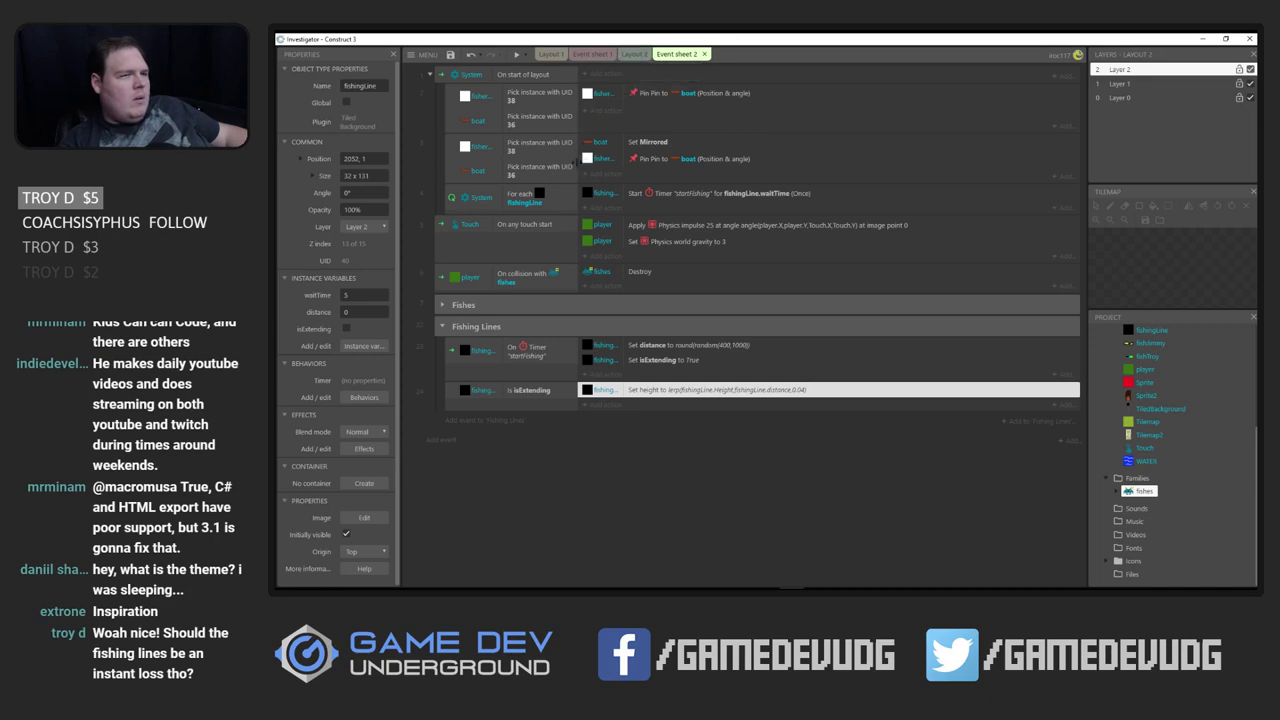
Add a fishingLine Pick by unique ID condition with UID 0 below the boat condition in the first pinning sub-event
left_click(546, 127)
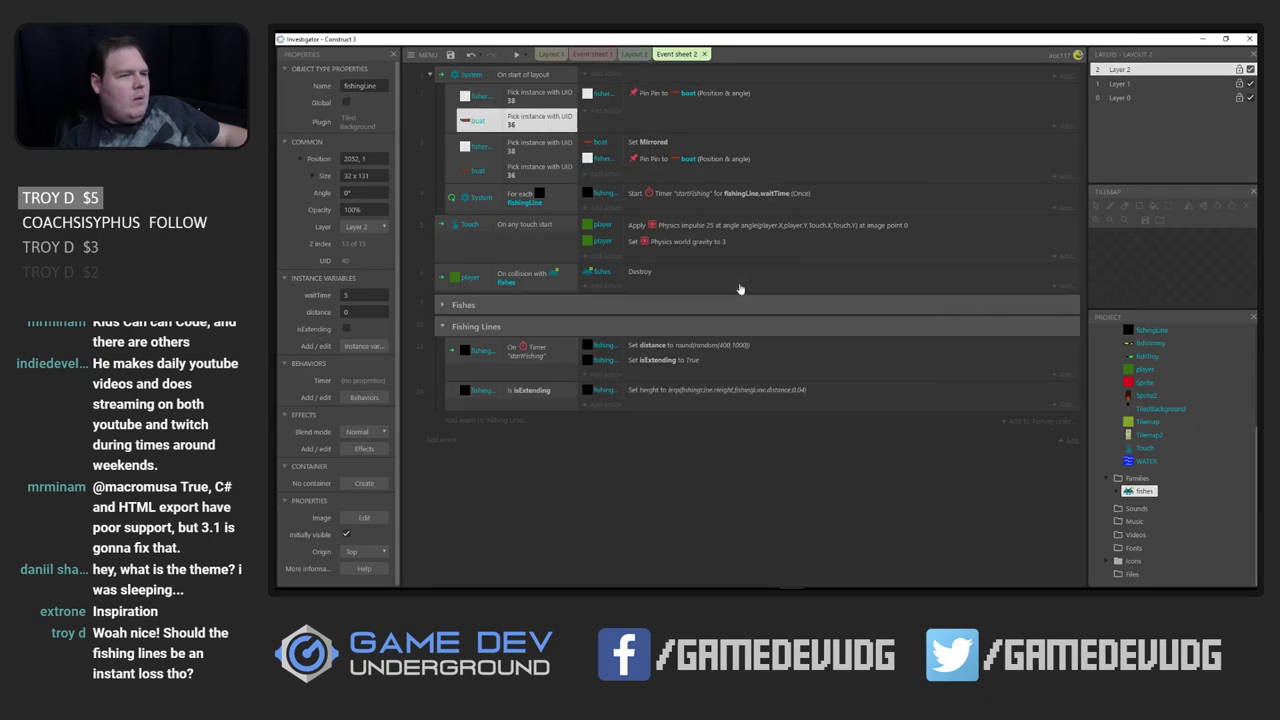
key("c")
double_click(641, 294)
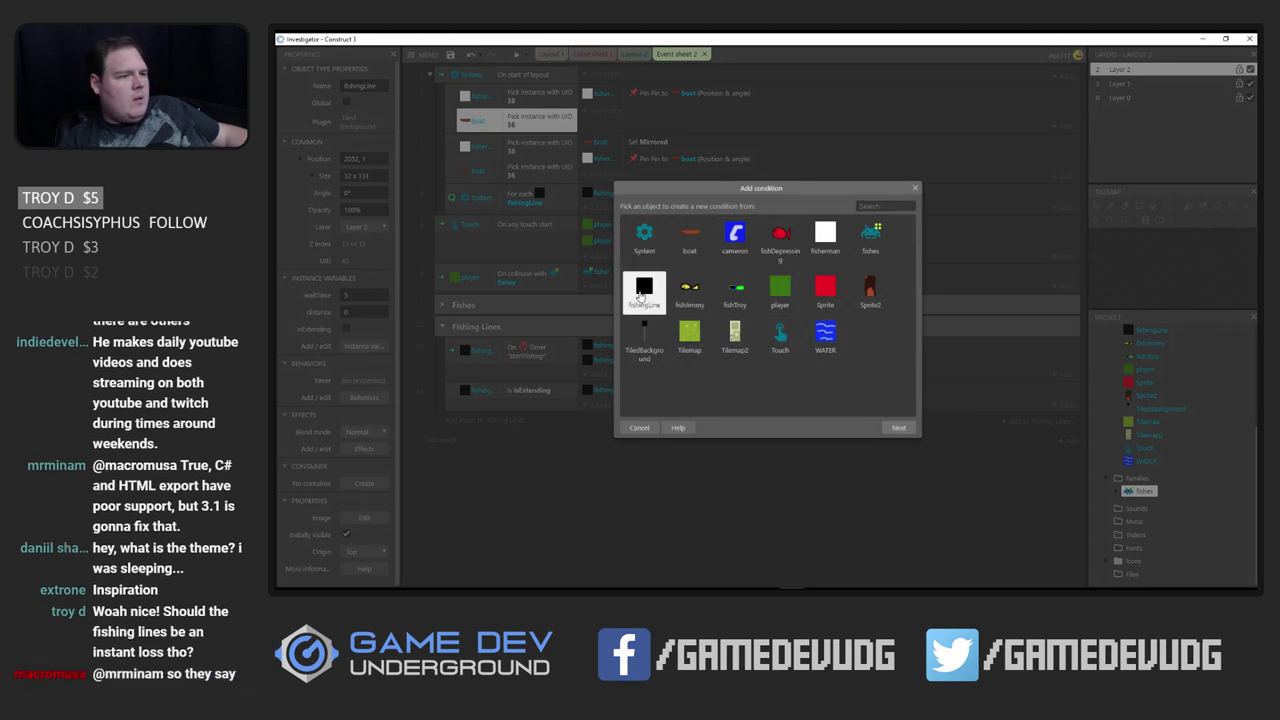
type("pick")
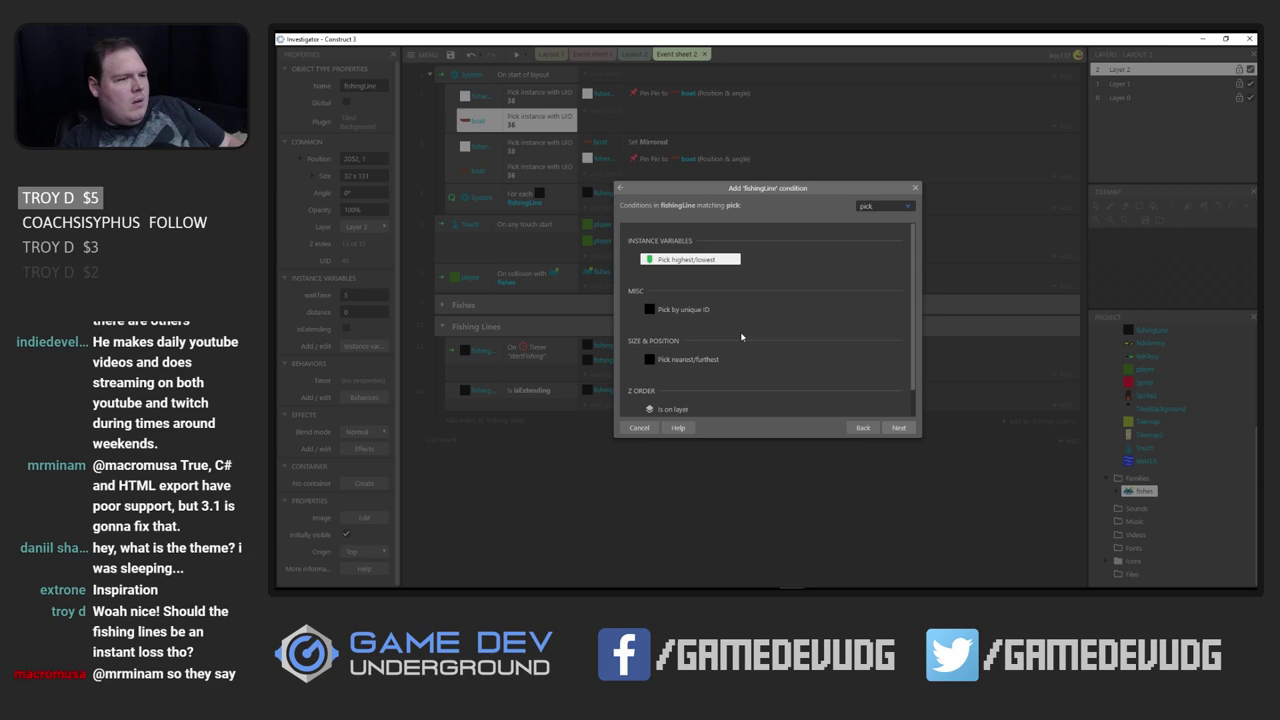
double_click(686, 309)
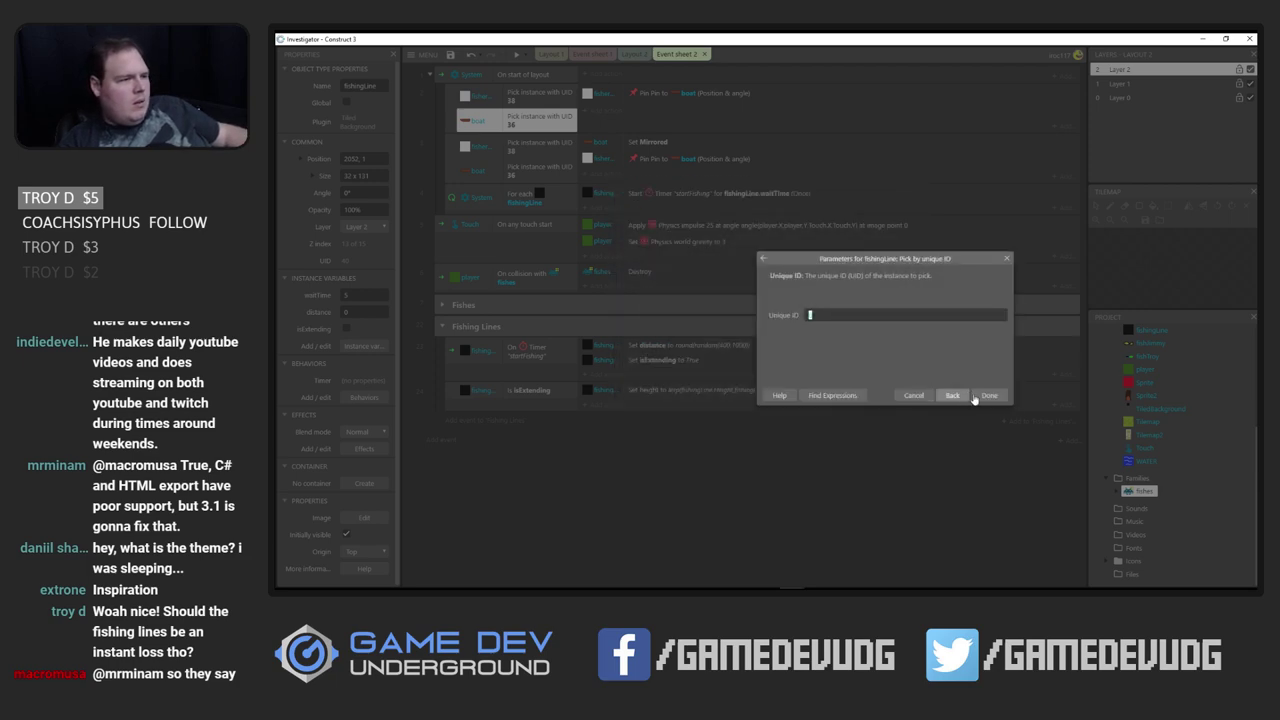
left_click(988, 395)
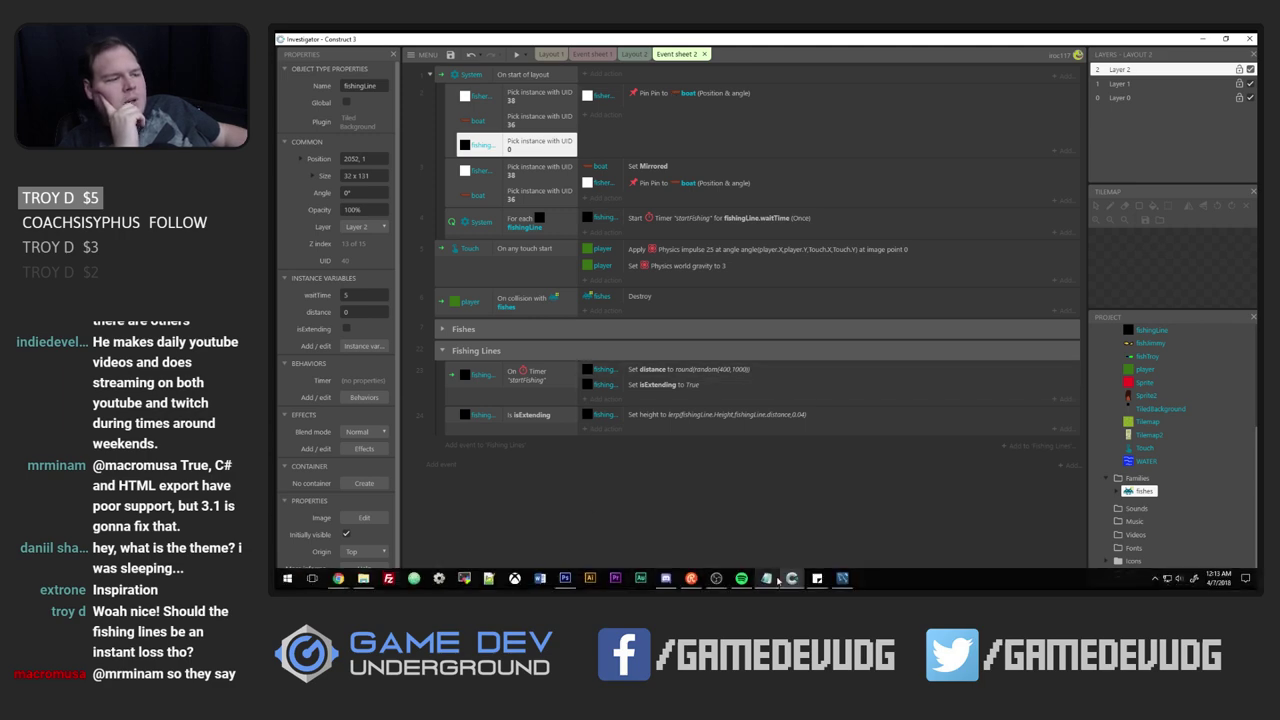
Switch to the running Investigator preview window to check the fishing lines against the boats
mouse_move(791, 578)
left_click(846, 537)
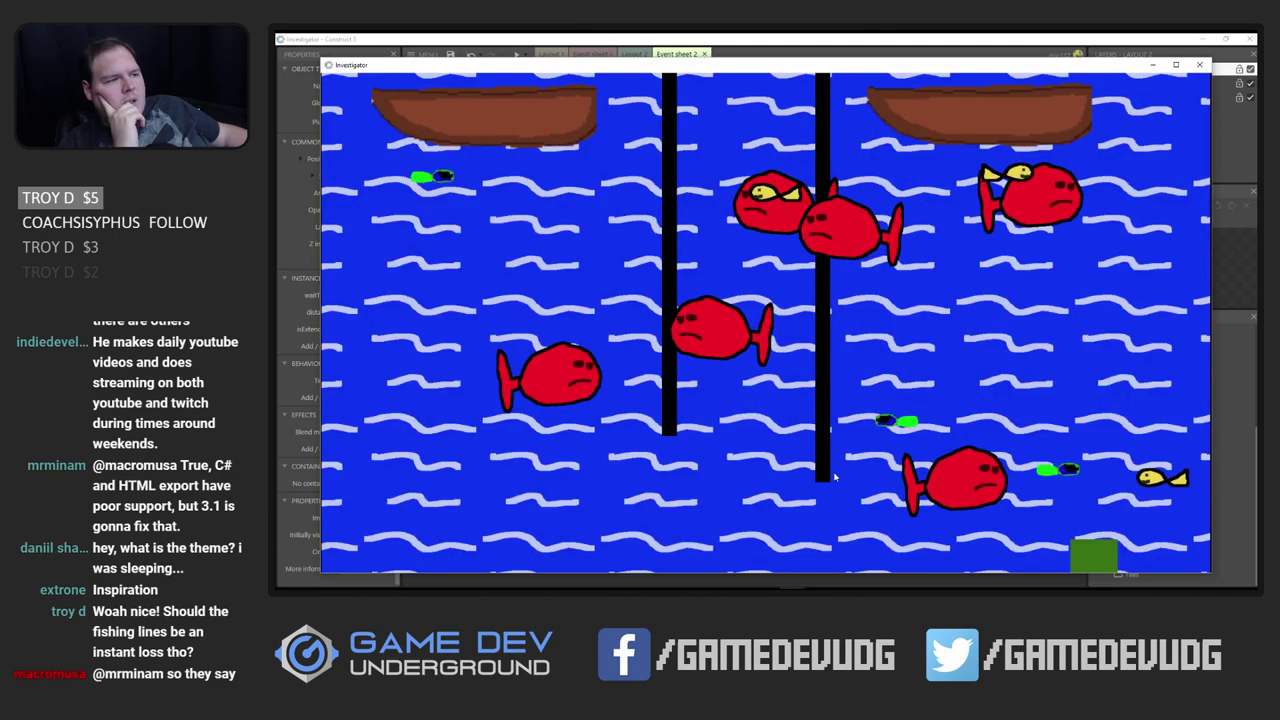